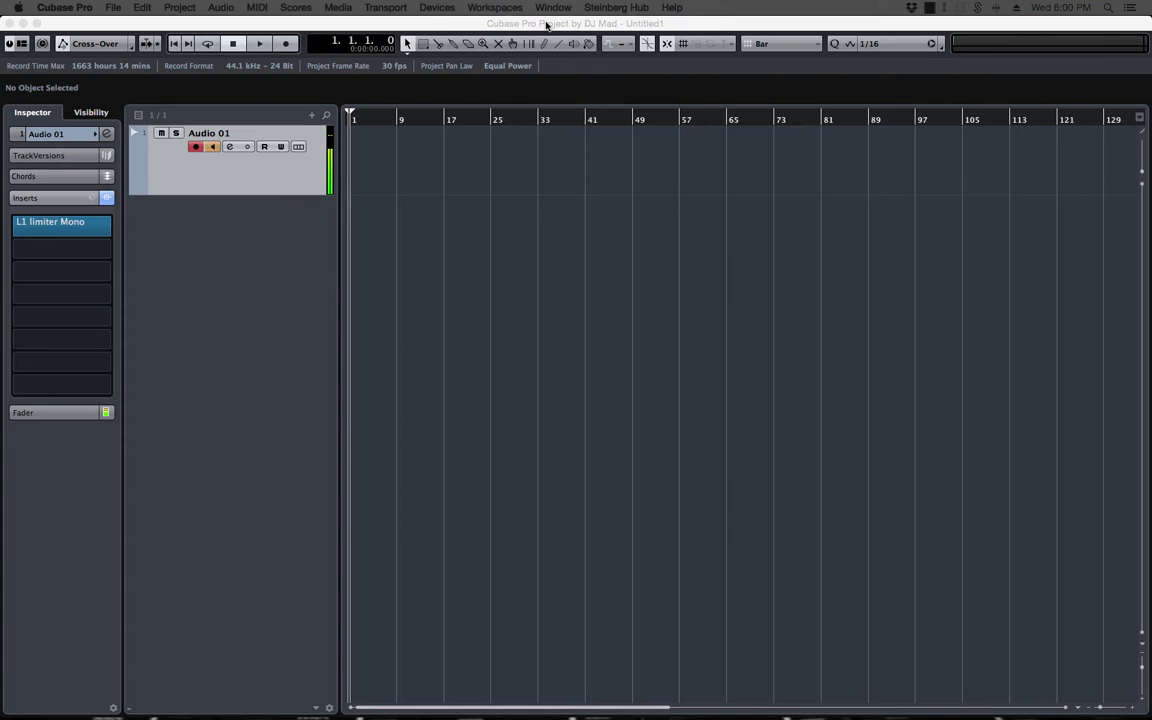
# - Show the project's track visibility list, then hide the Audio 01 track and show it again
pyautogui.click(89, 112)
pyautogui.click(17, 133)
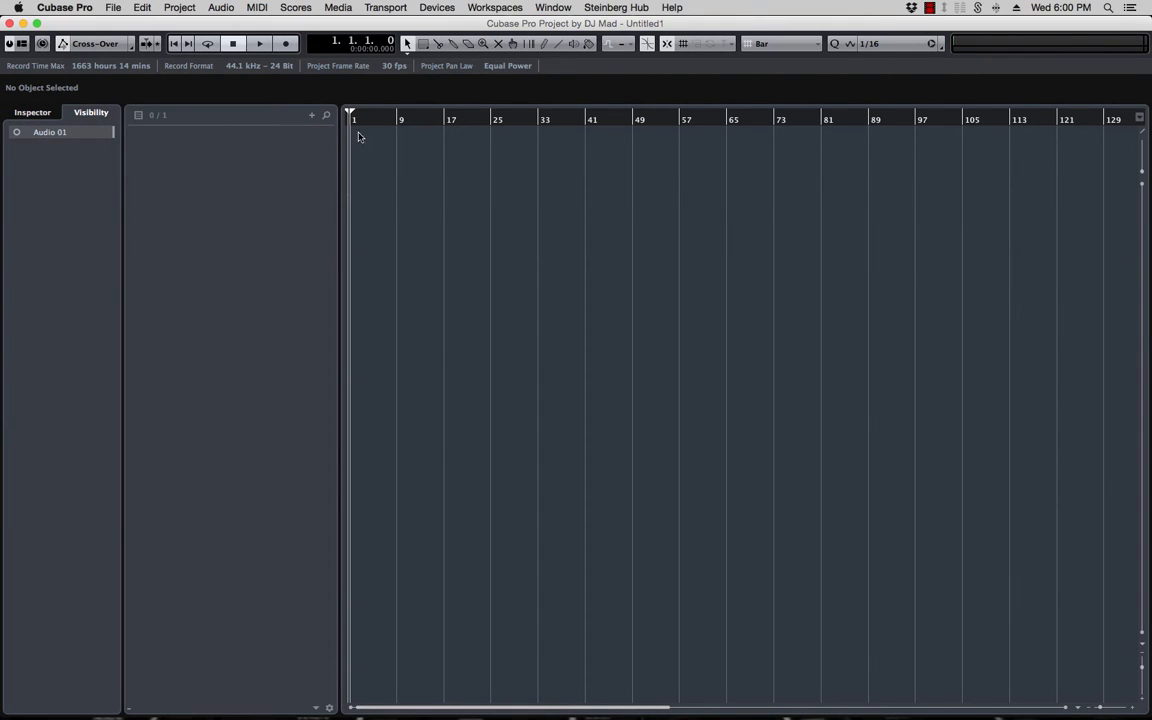
pyautogui.click(17, 133)
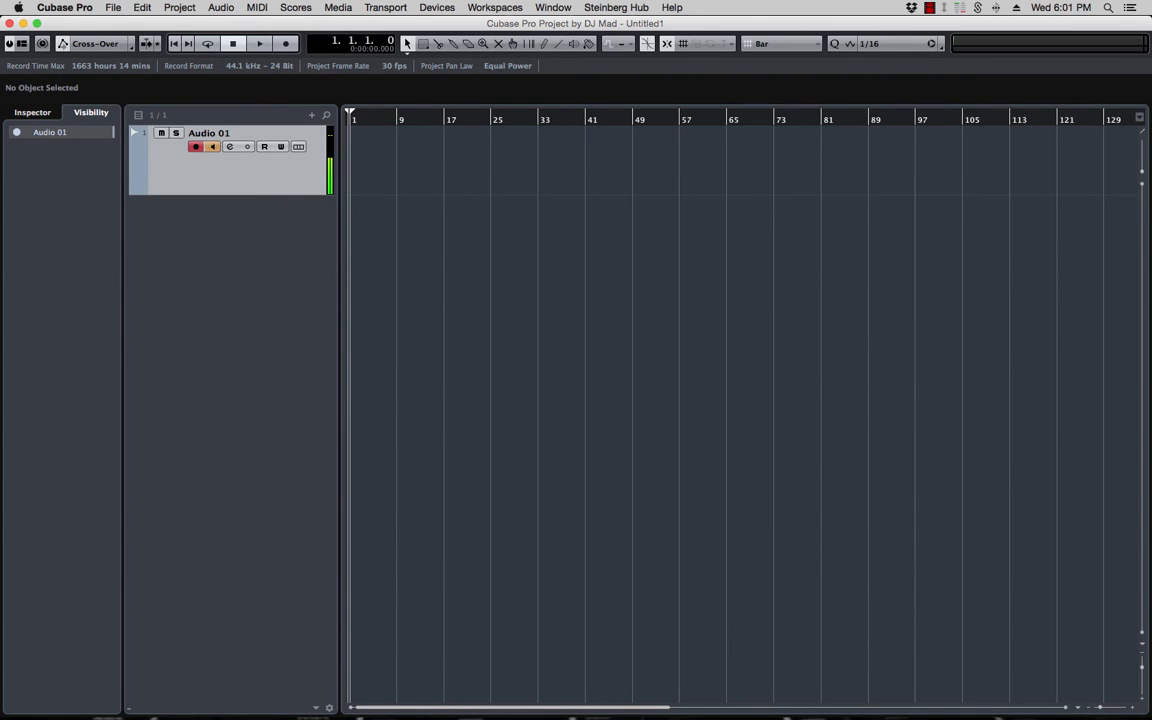
# - Open the MixConsole and collapse its Routing rack
pyautogui.press('F3')
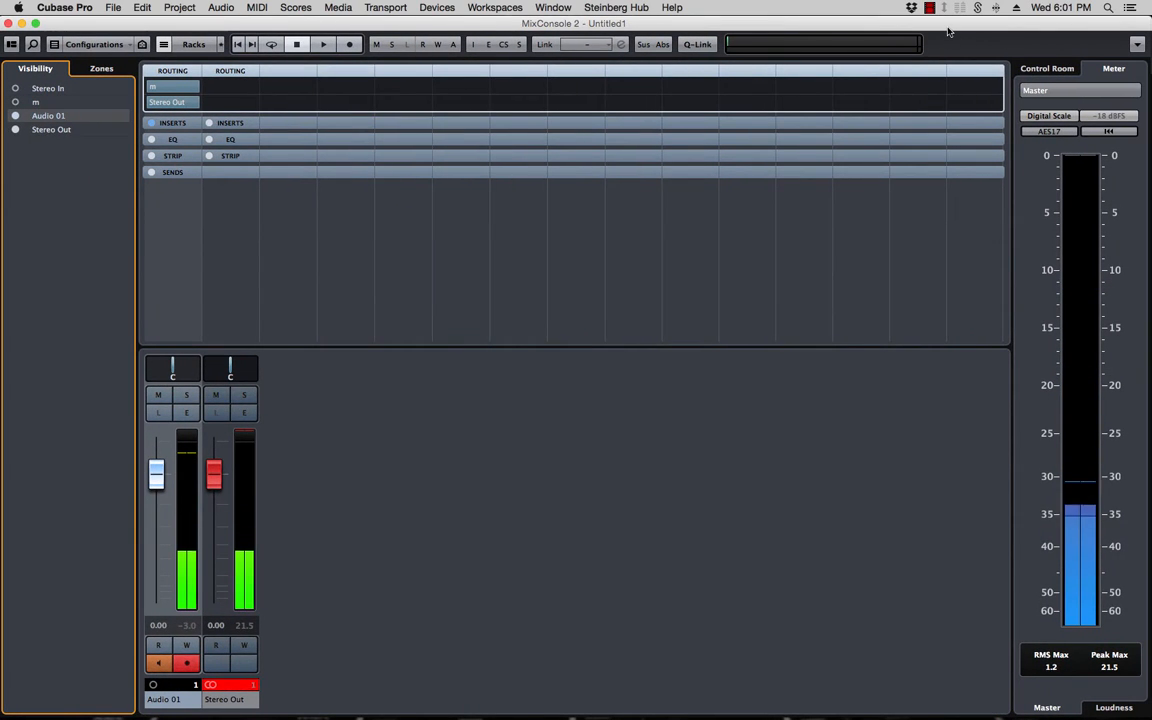
pyautogui.press('F3')
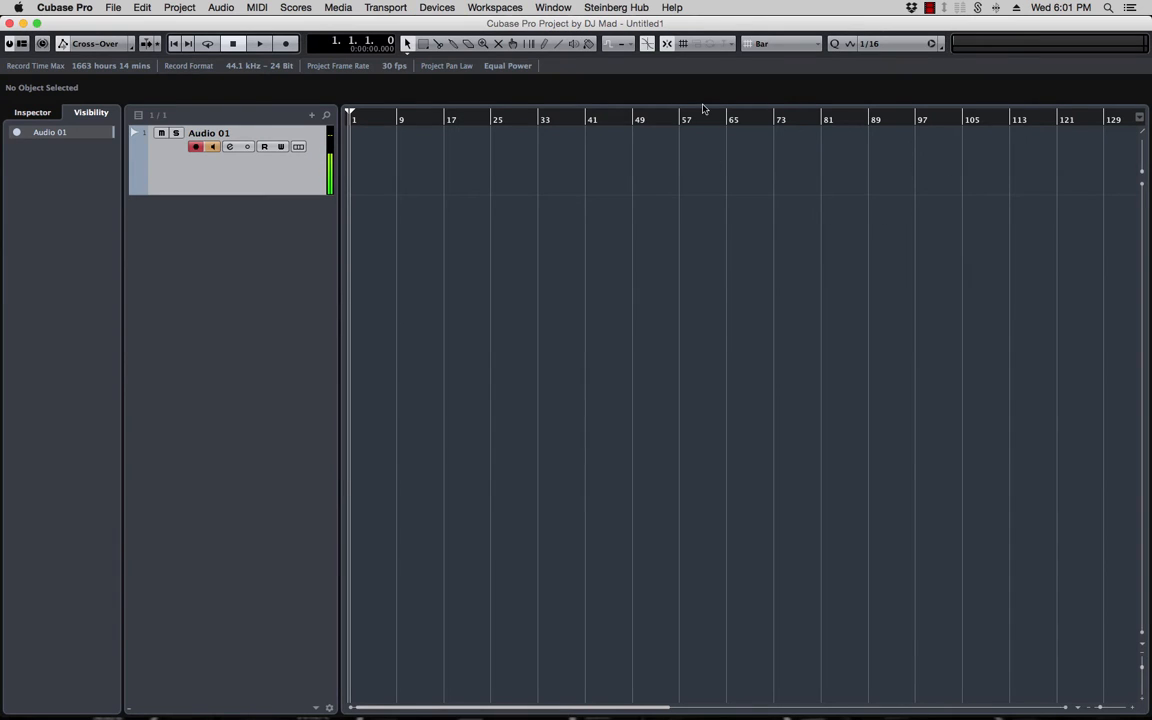
pyautogui.press('F3')
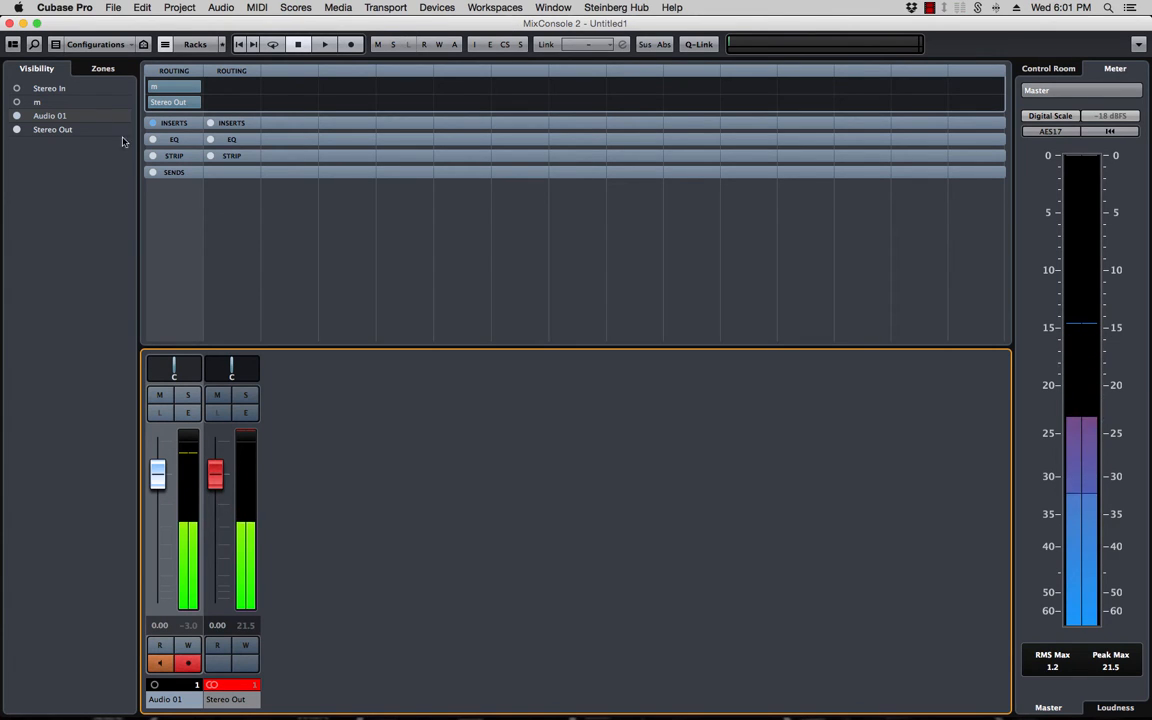
pyautogui.click(175, 72)
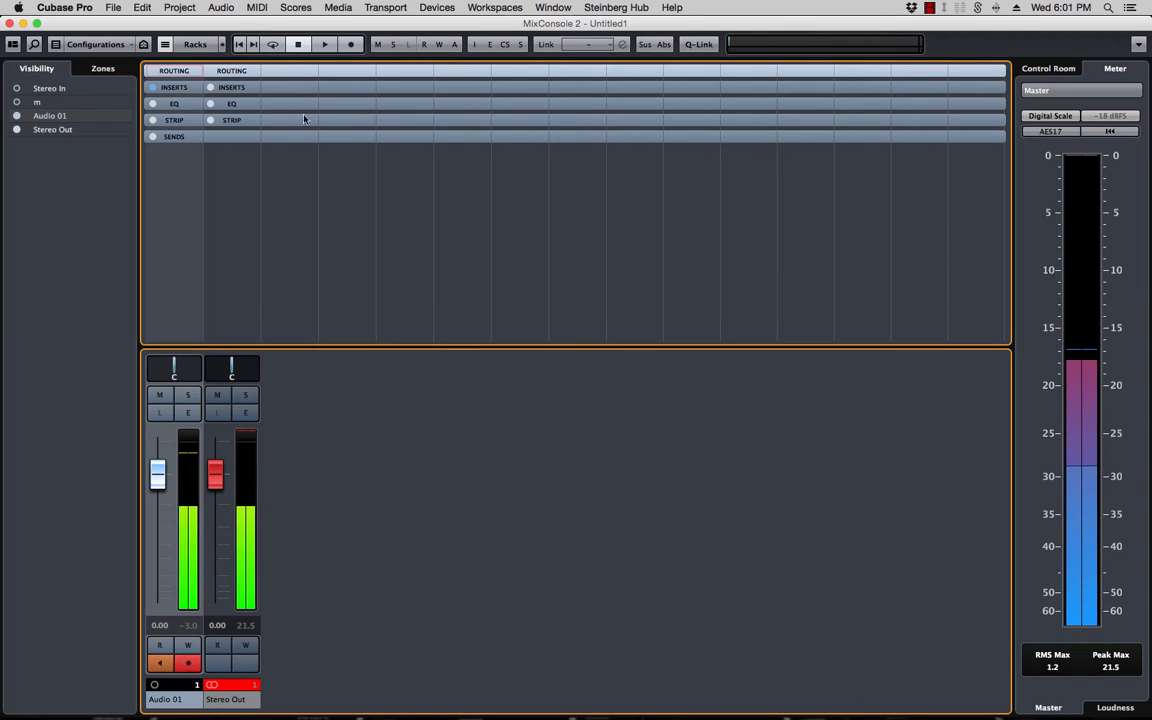
# - Examine the Sends, Channel Strip and EQ racks, collapsing the Channel Strip and EQ racks again
pyautogui.click(172, 137)
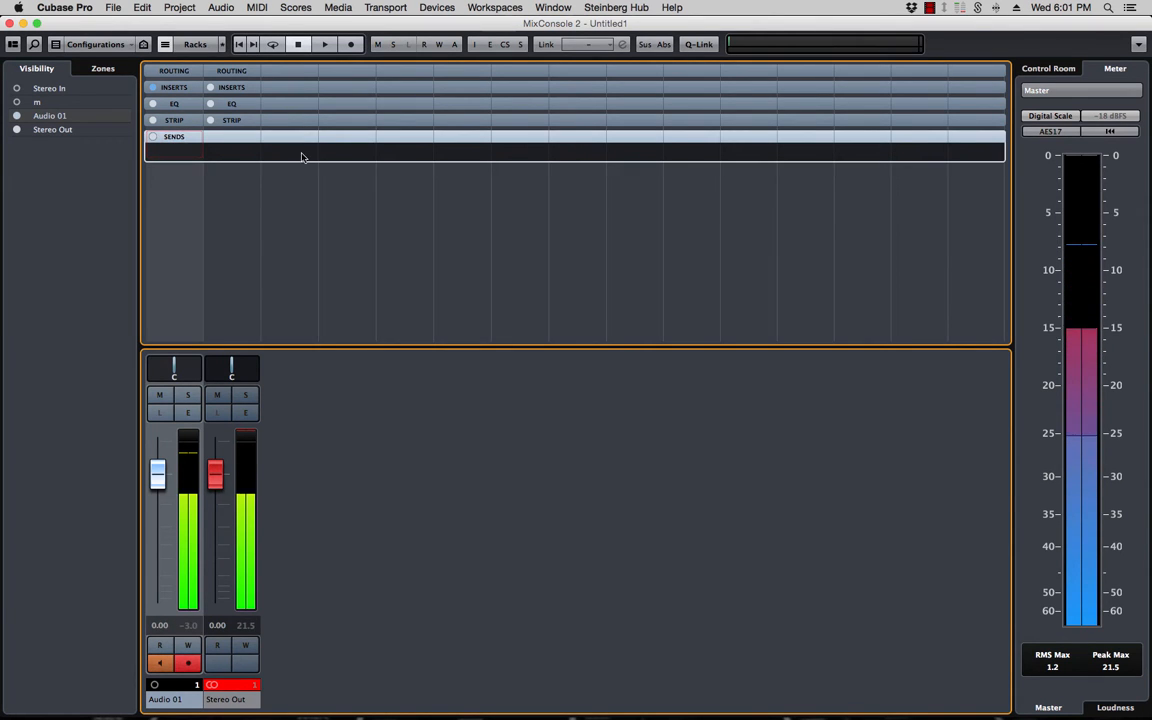
pyautogui.click(231, 120)
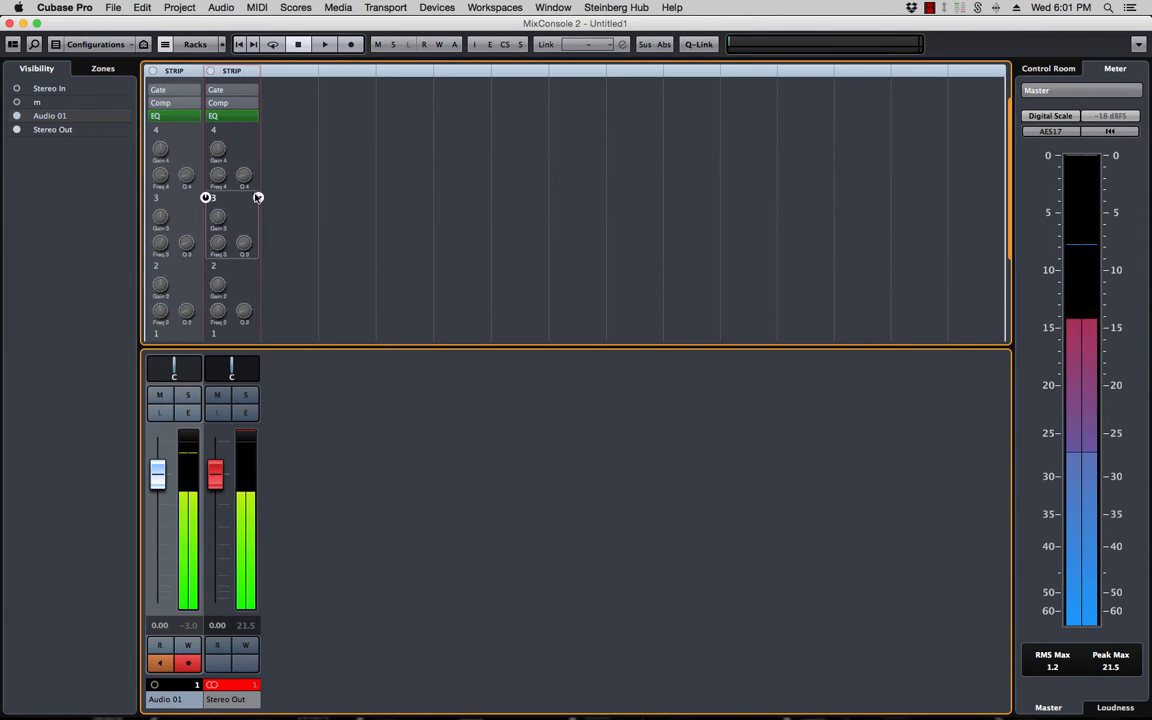
pyautogui.scroll(3, 245, 170)
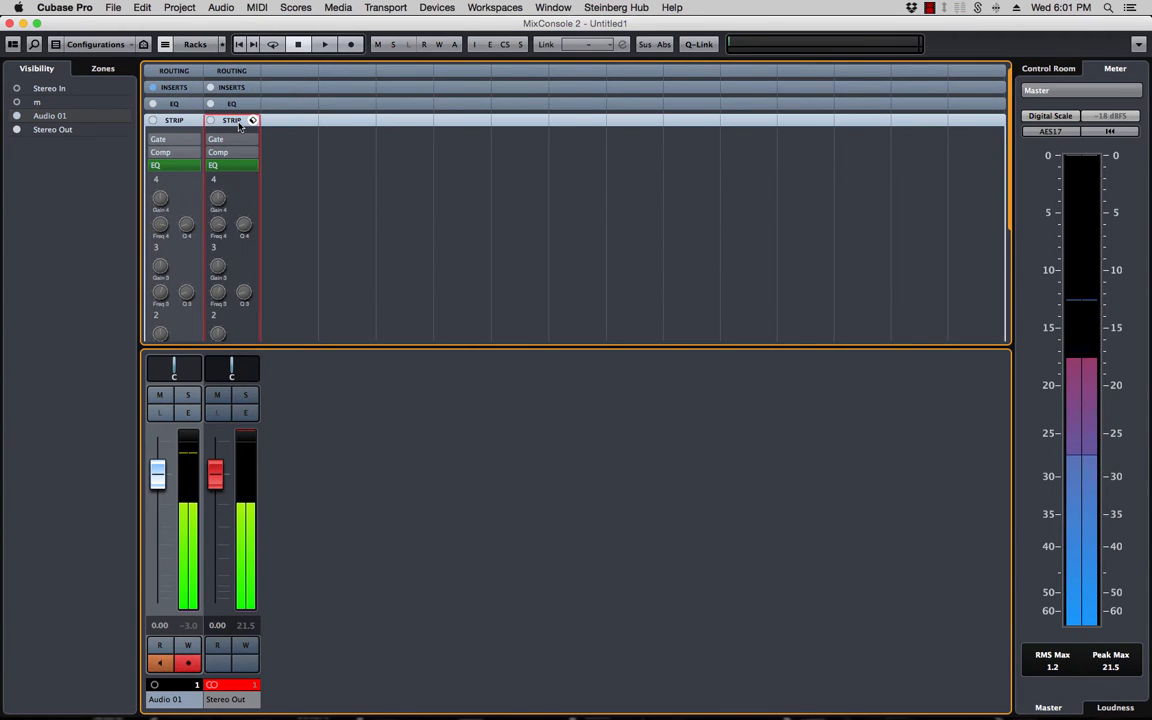
pyautogui.click(239, 123)
pyautogui.click(228, 120)
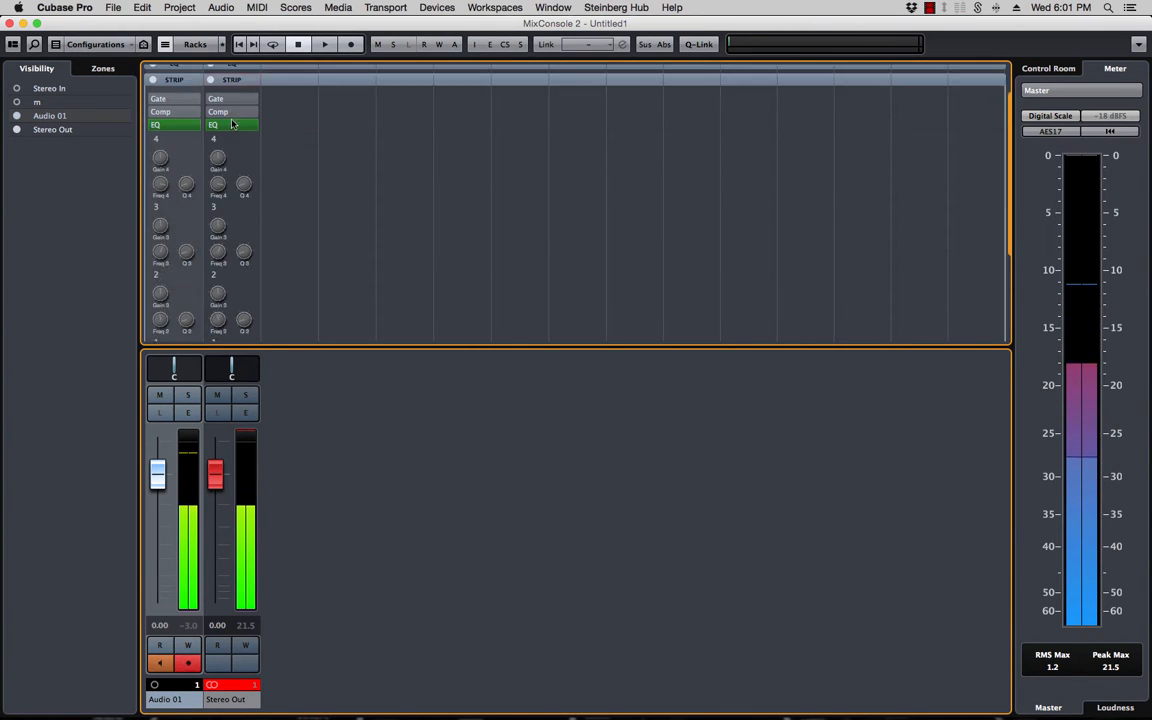
pyautogui.scroll(-3, 363, 149)
pyautogui.scroll(5, 363, 149)
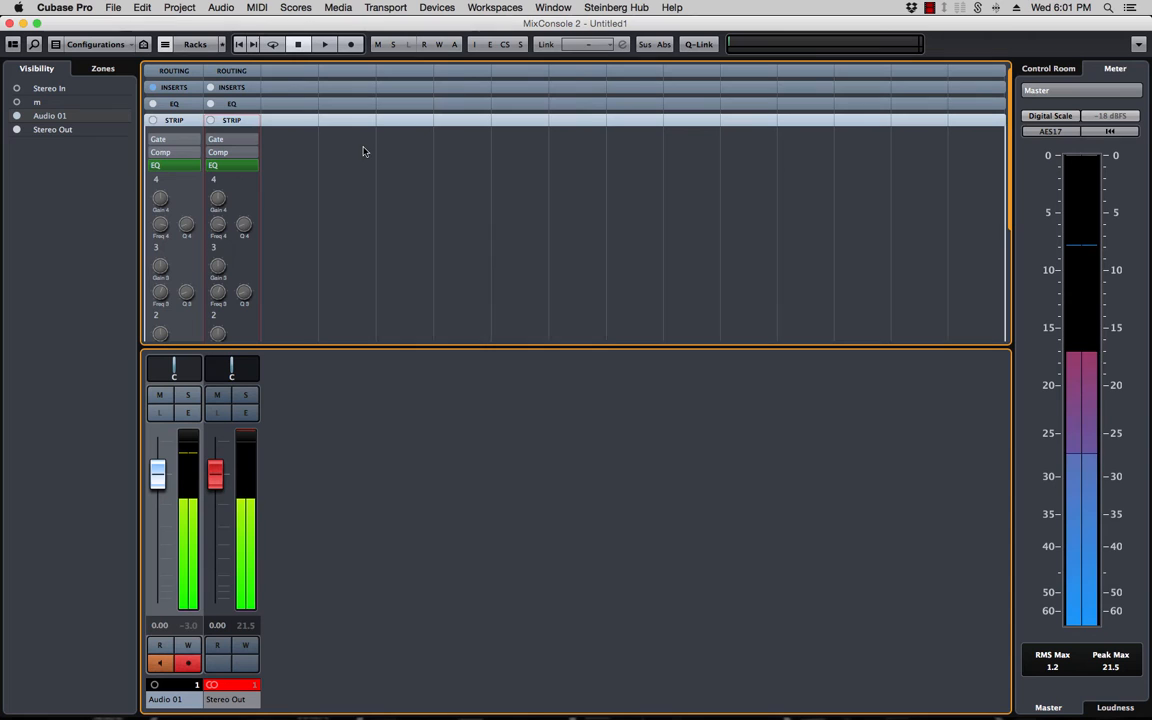
pyautogui.click(236, 121)
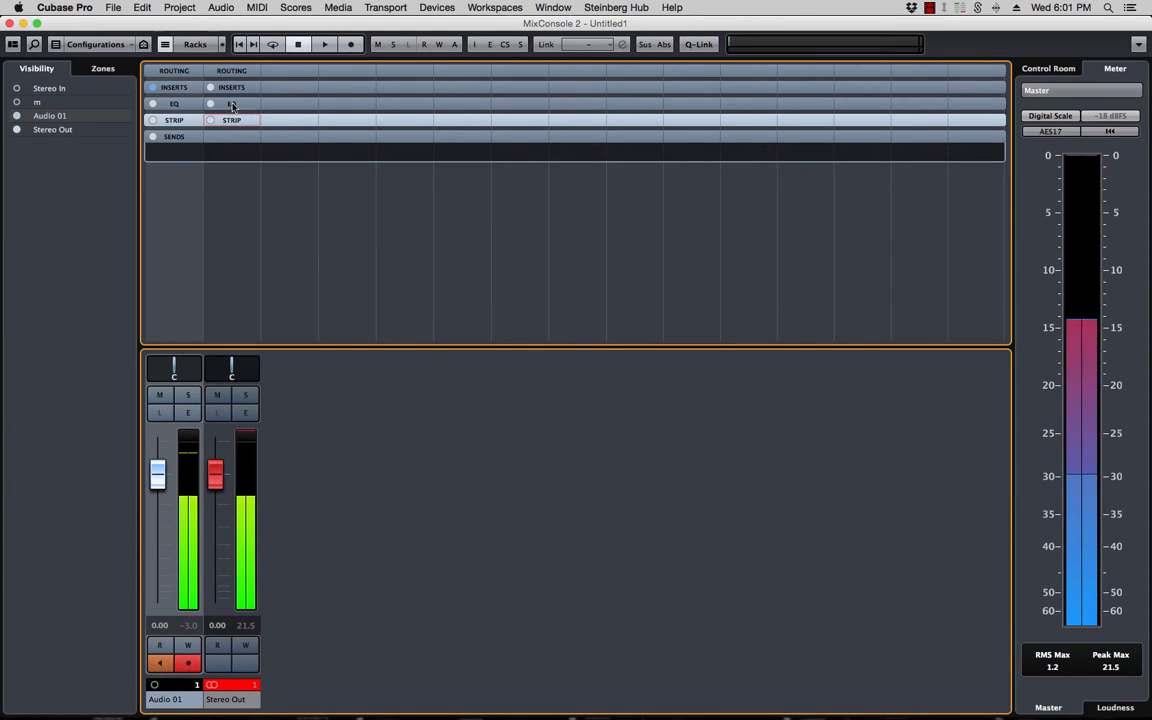
pyautogui.click(232, 105)
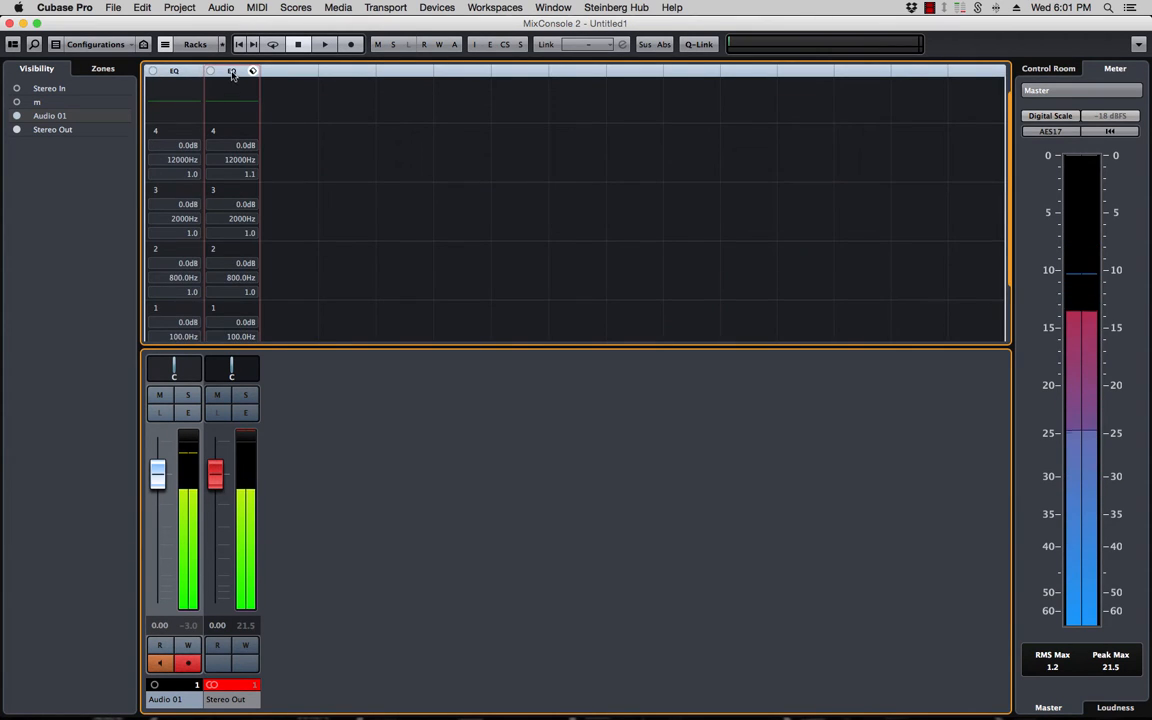
pyautogui.click(233, 71)
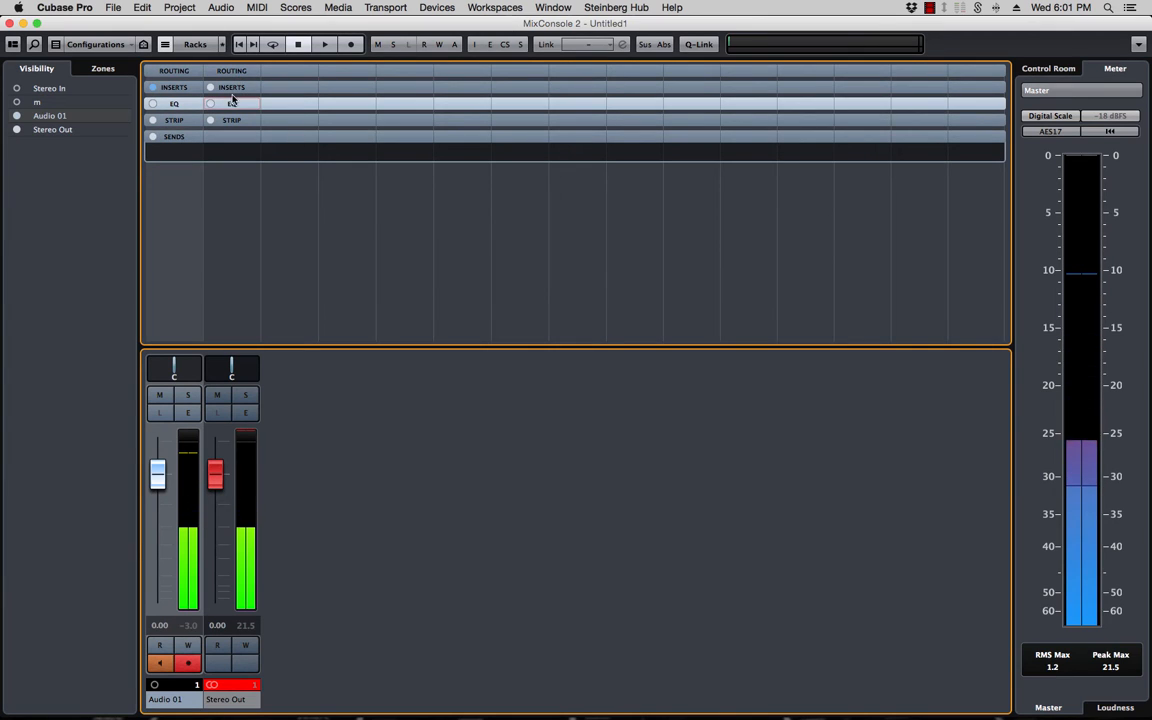
# - Hide the Sends, Channel Strip and Equalizers racks in the MixConsole
pyautogui.click(195, 44)
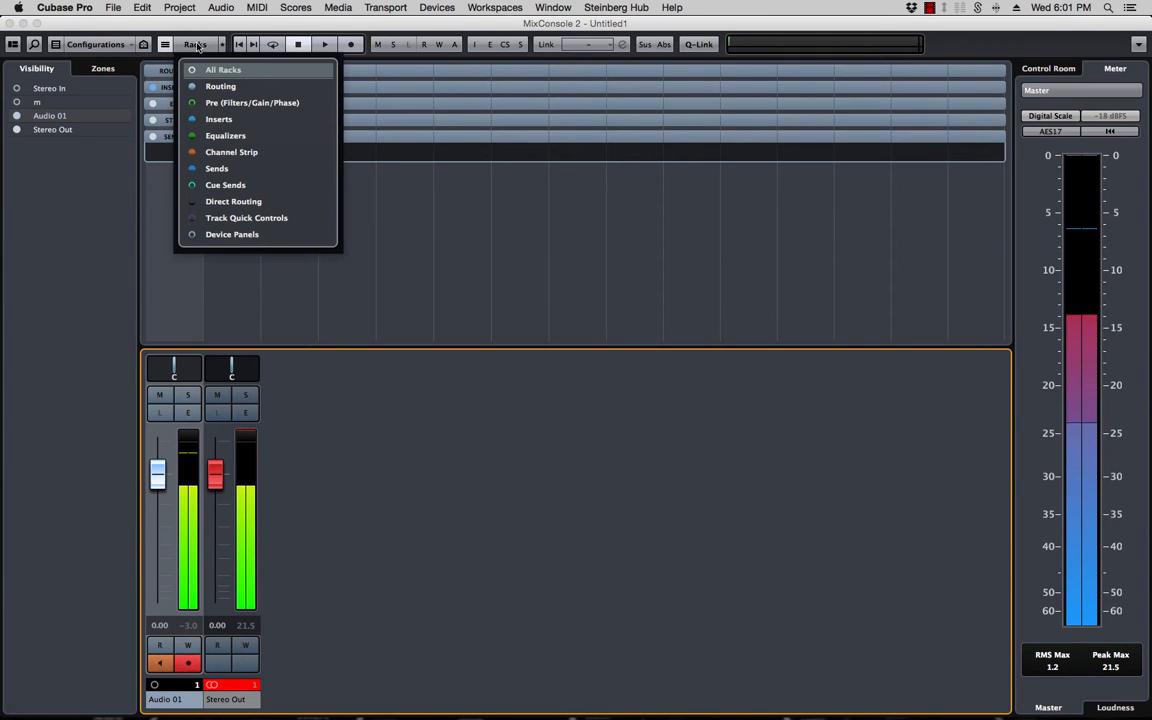
pyautogui.click(217, 168)
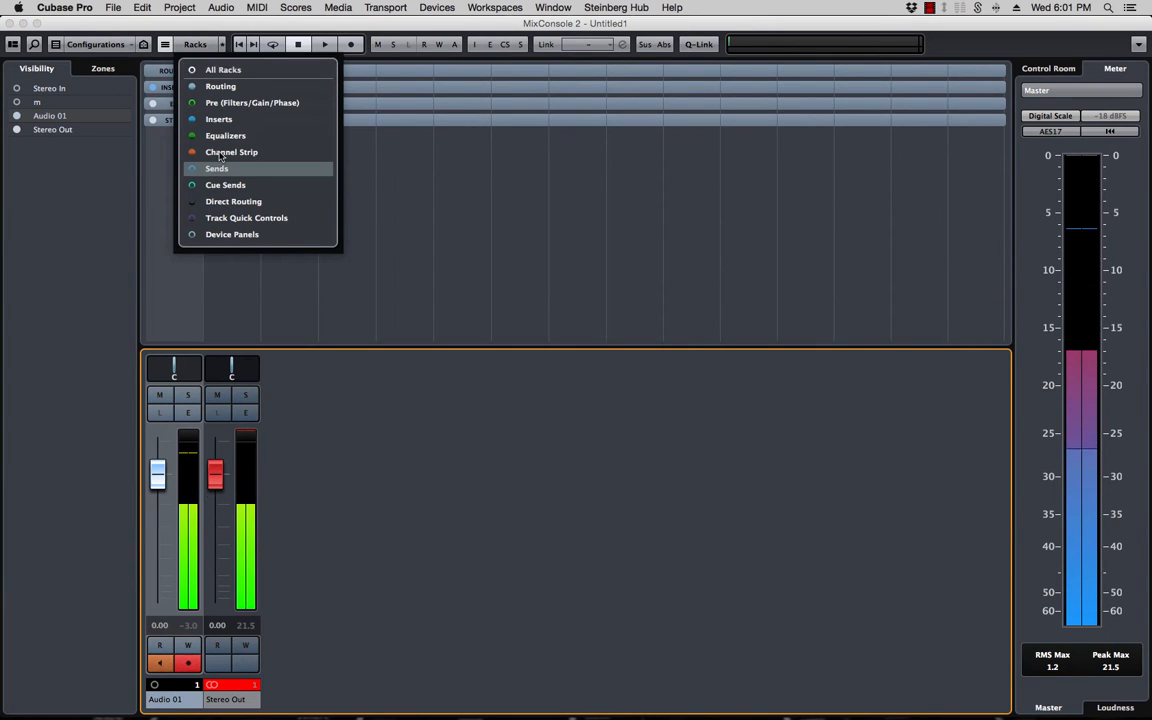
pyautogui.click(221, 153)
pyautogui.click(226, 136)
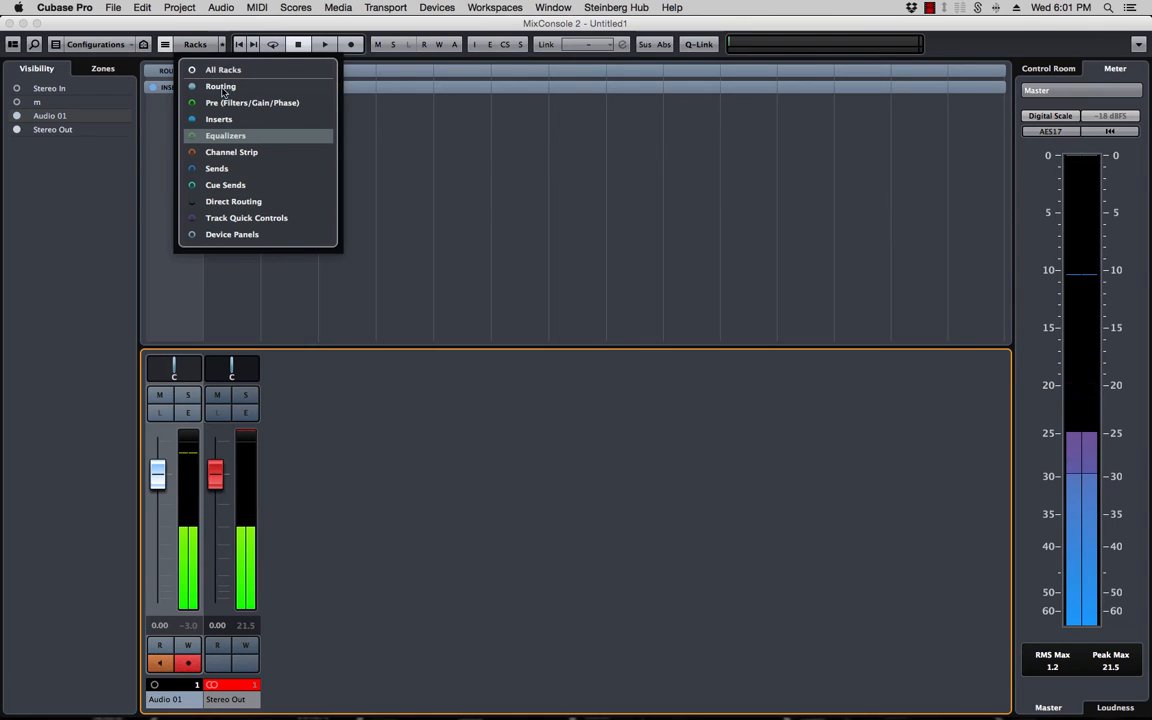
pyautogui.click(197, 45)
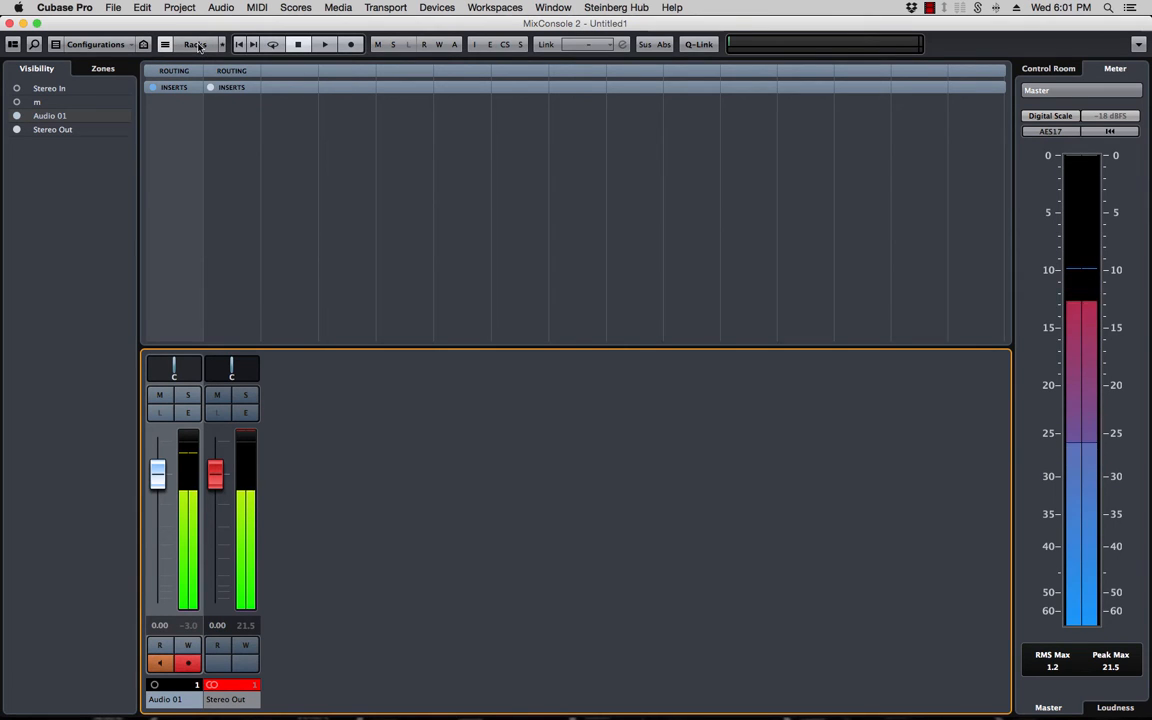
# - Expand the Inserts rack and set the racks to show a fixed number of slots
pyautogui.click(232, 87)
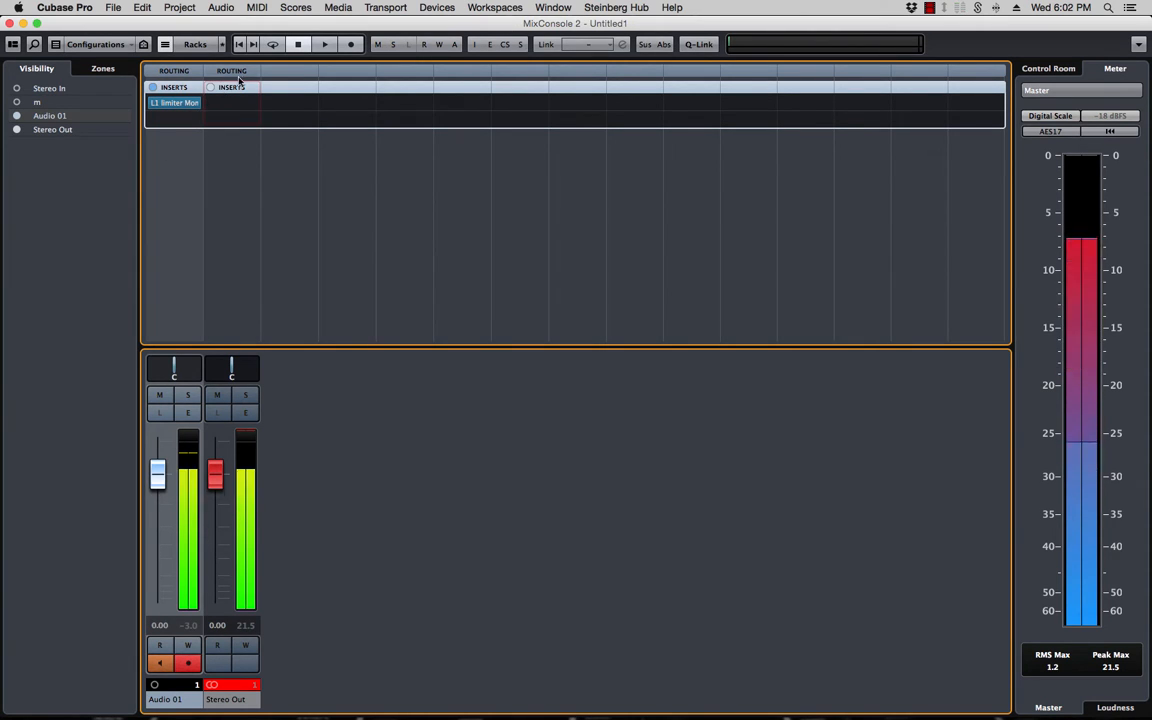
pyautogui.click(222, 45)
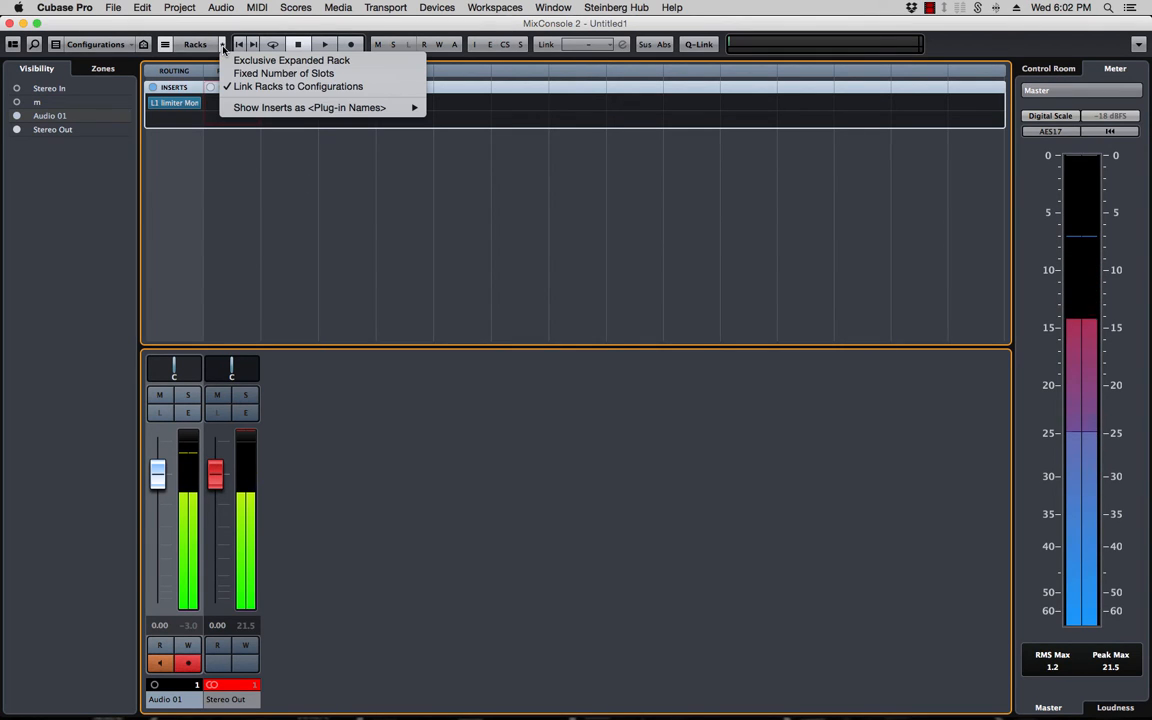
pyautogui.click(278, 74)
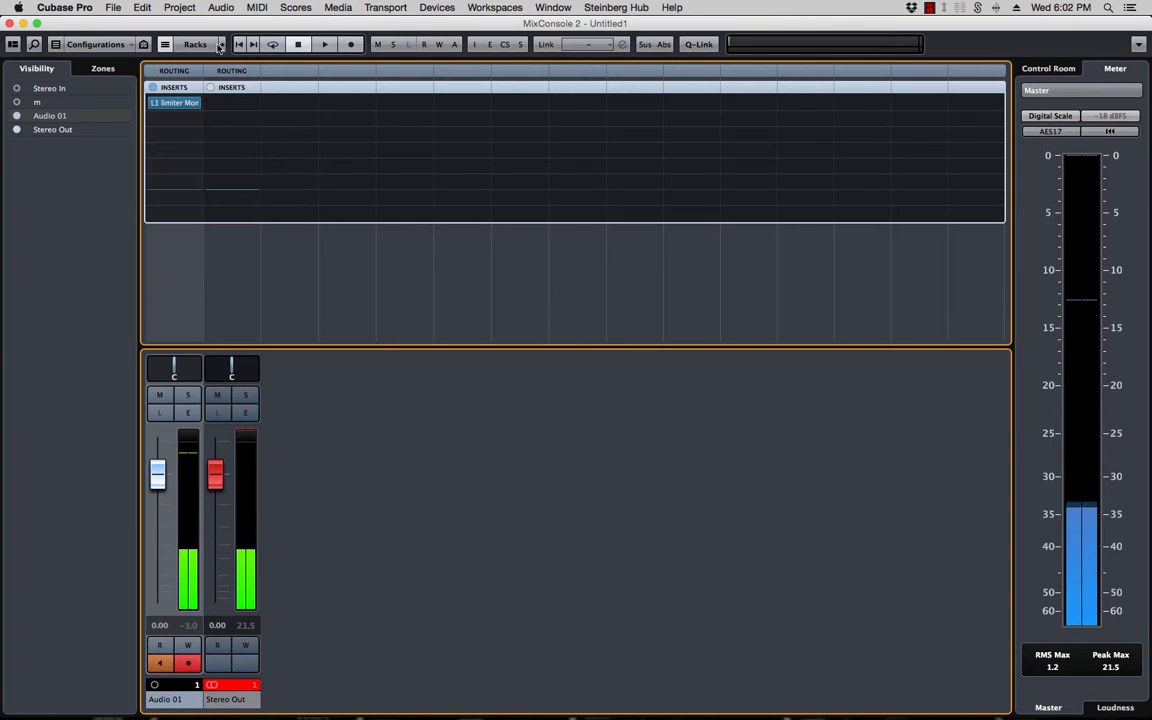
pyautogui.click(183, 45)
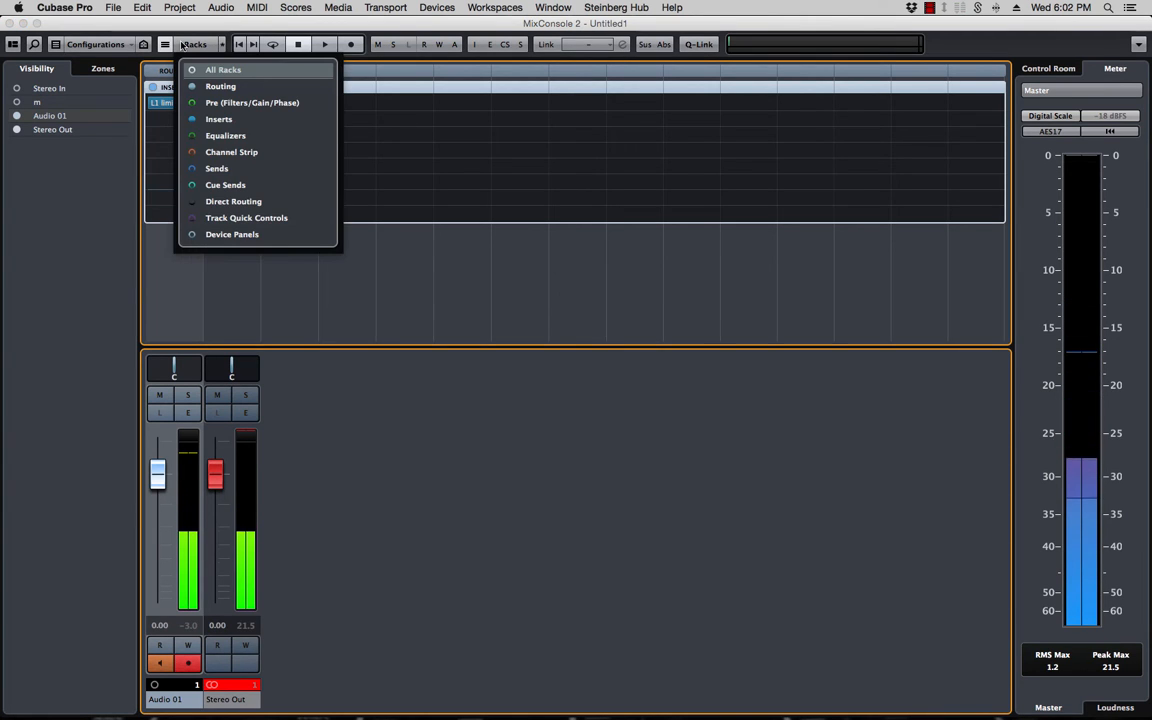
pyautogui.click(265, 47)
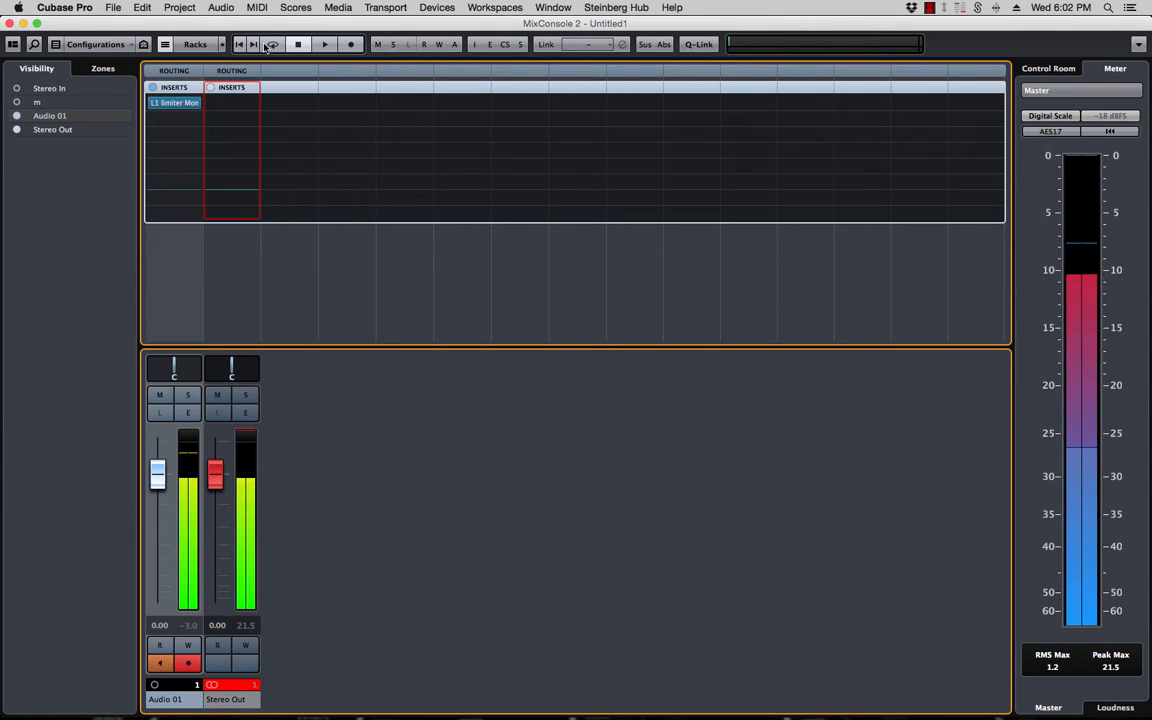
# - Lock the Stereo Out channel into the mixer's right zone
pyautogui.click(103, 70)
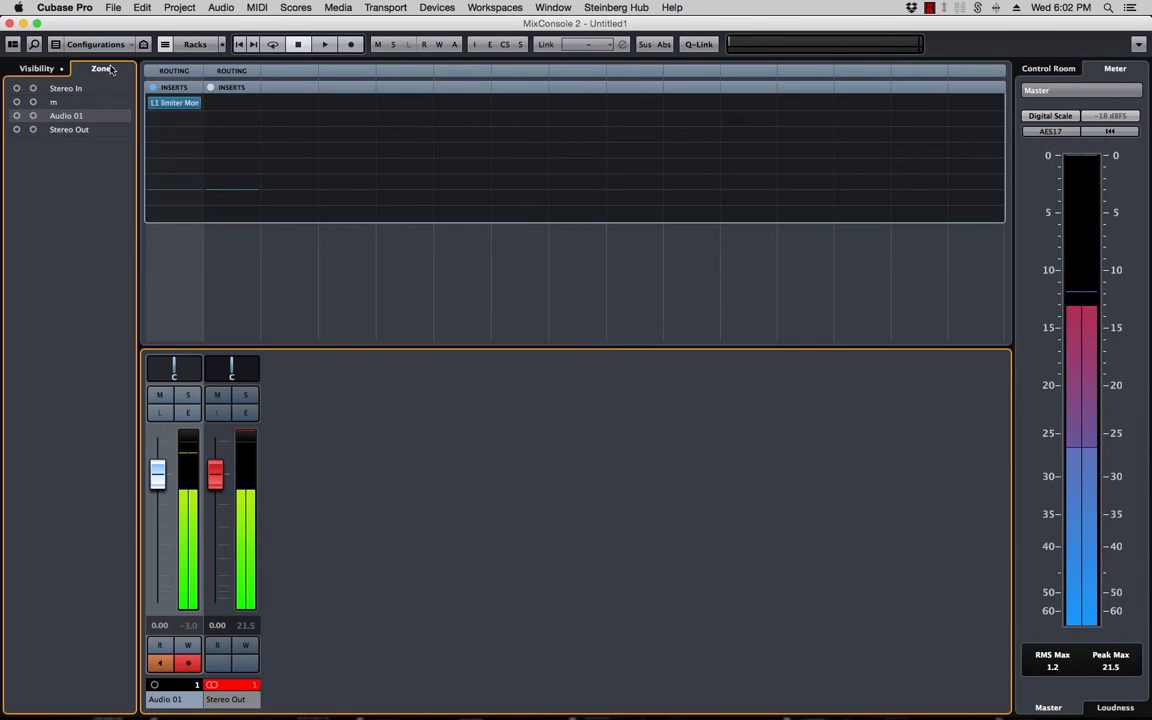
pyautogui.click(33, 130)
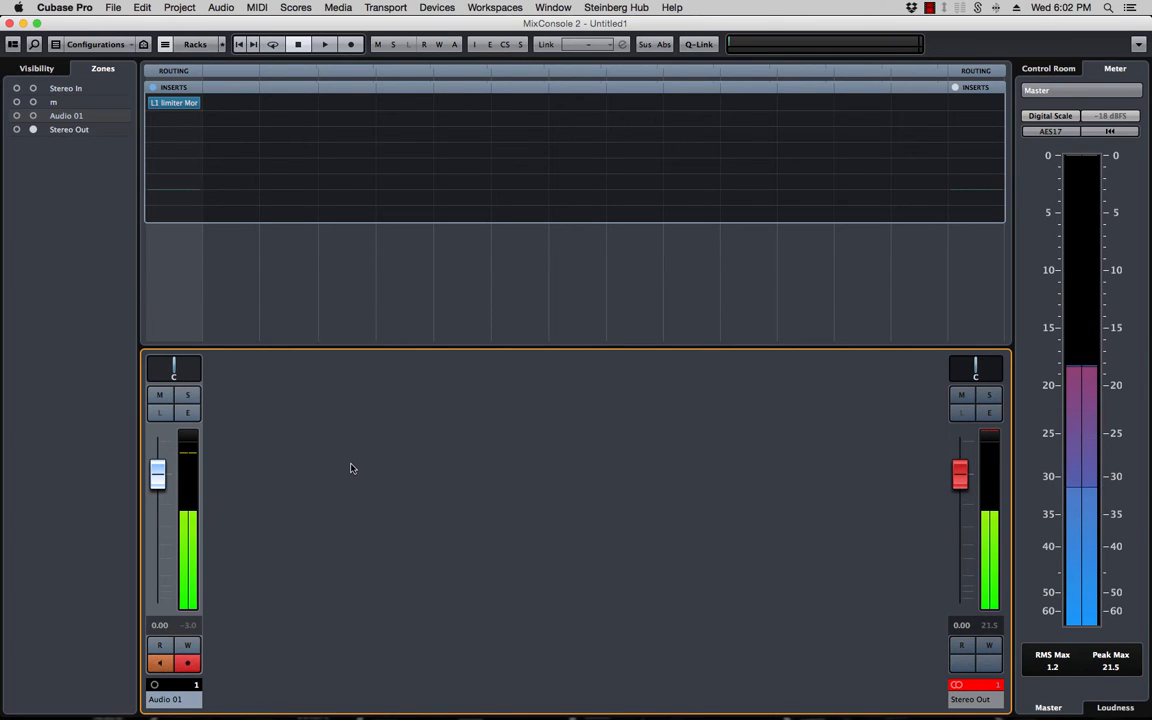
# - Try wider and narrower channel strips in the MixConsole, leaving them at a narrow width
pyautogui.press('g')
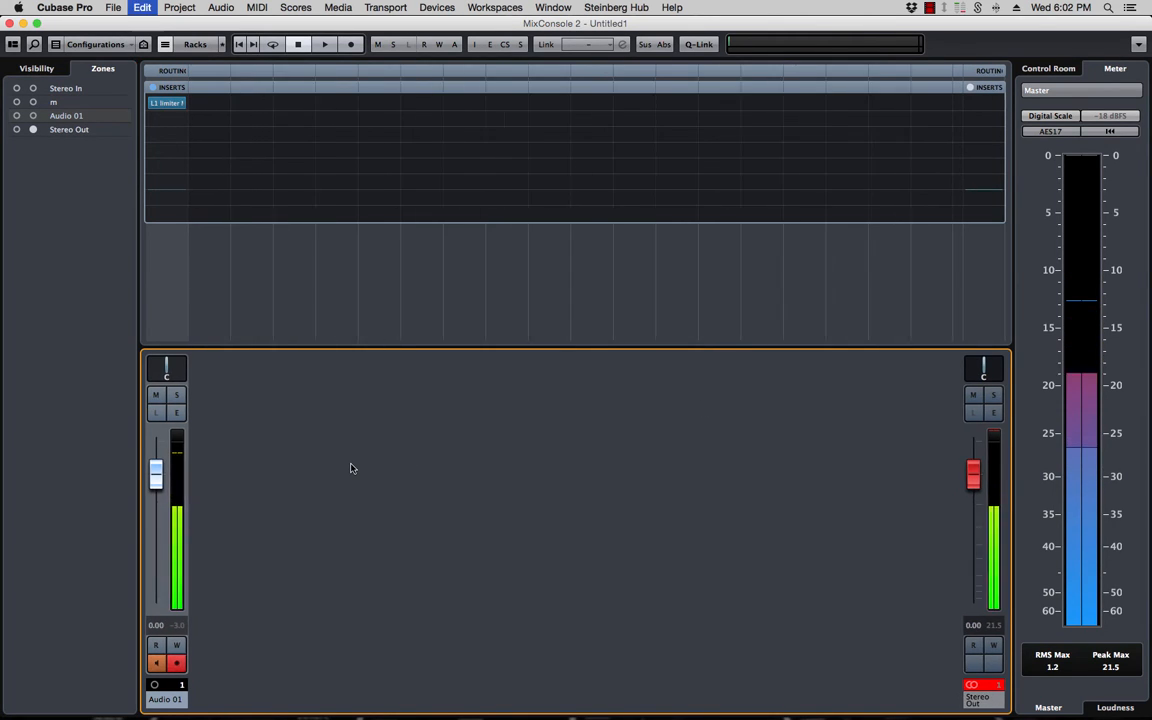
pyautogui.press('g')
pyautogui.press('g')
pyautogui.press('g')
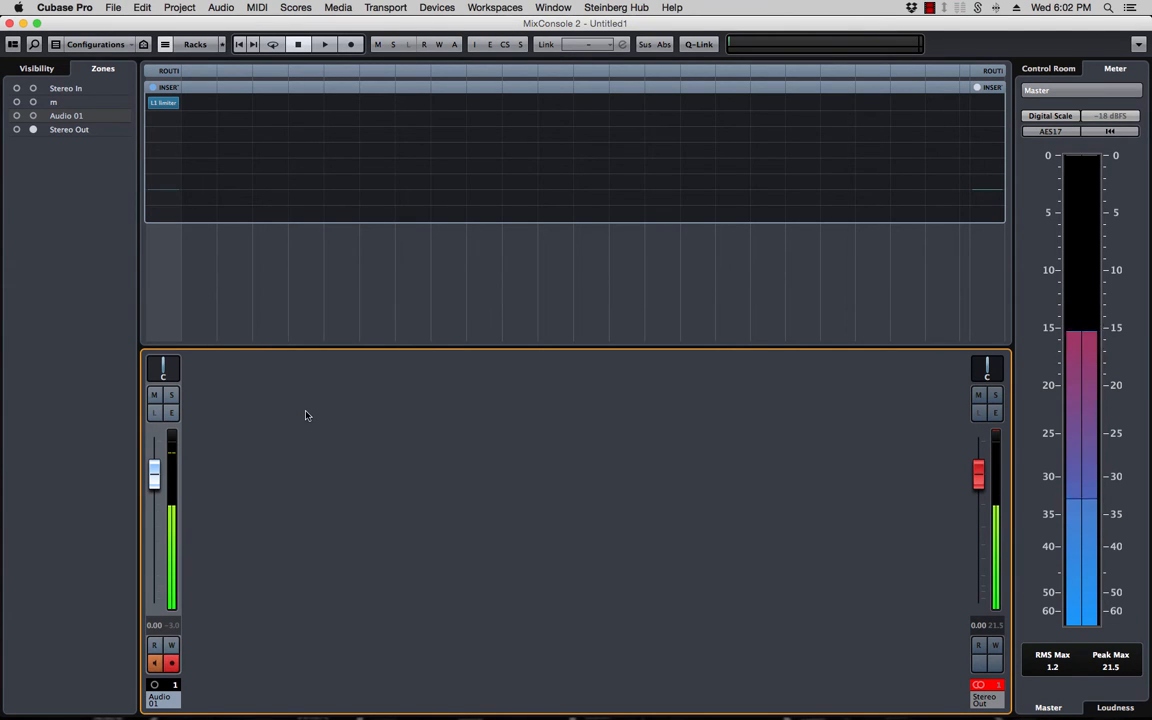
pyautogui.press('h')
pyautogui.press('h')
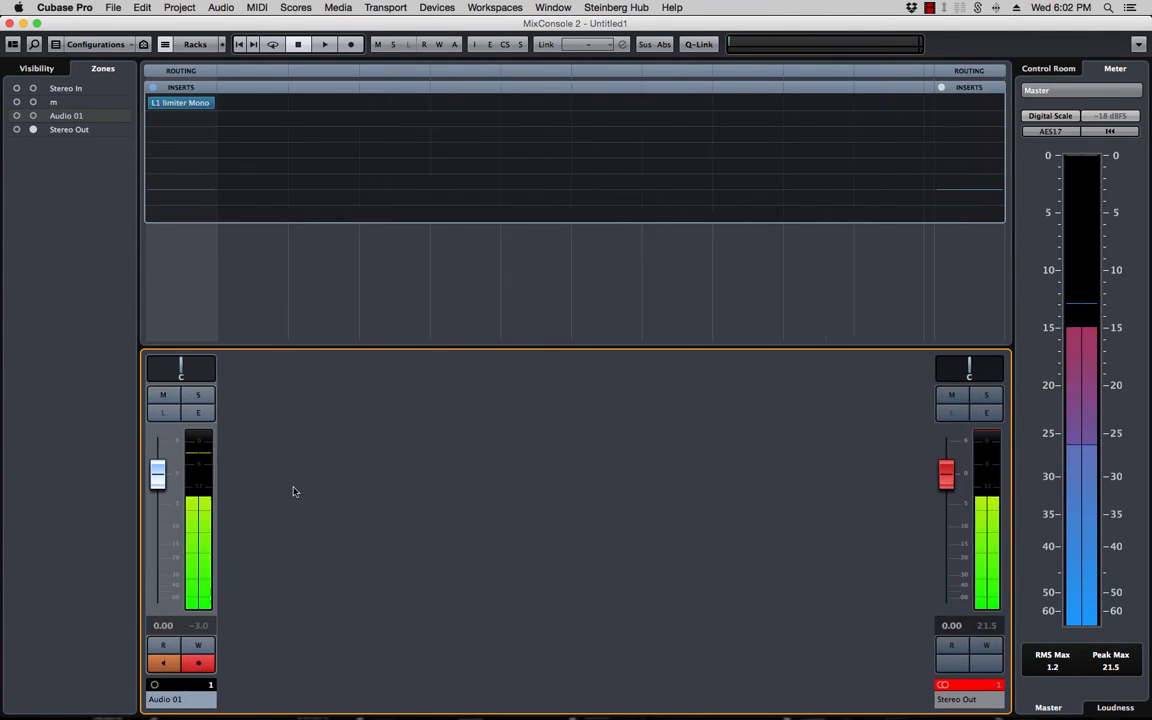
pyautogui.press('g')
pyautogui.press('g')
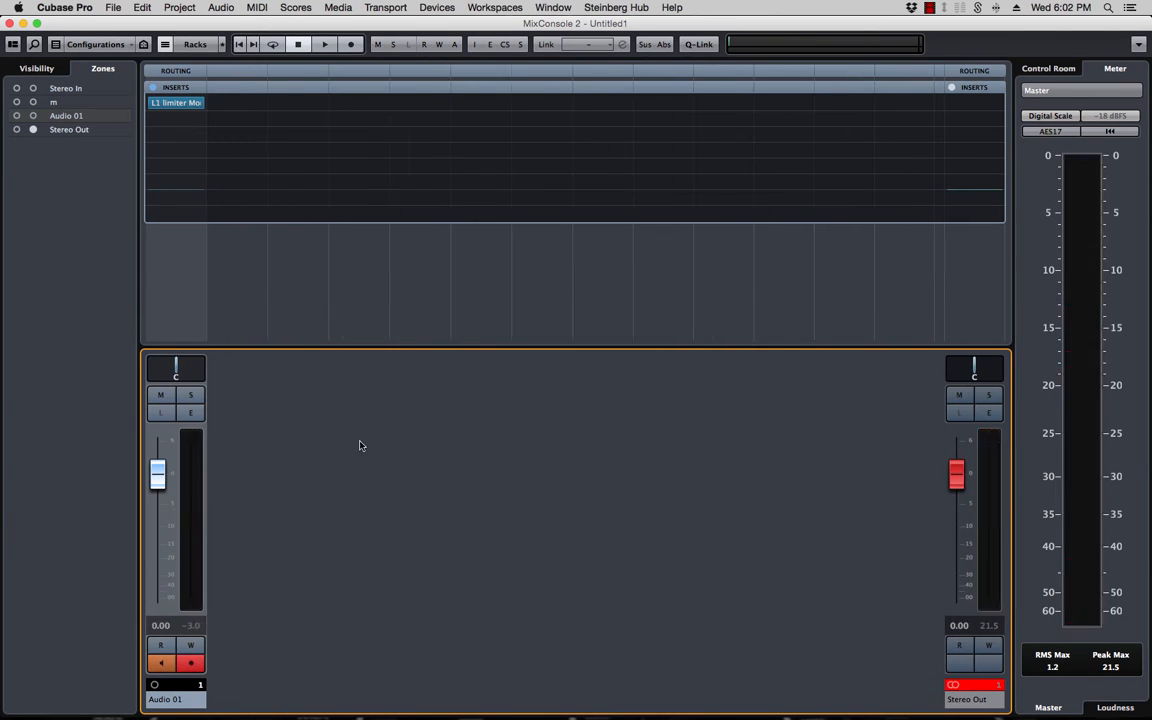
pyautogui.press('g')
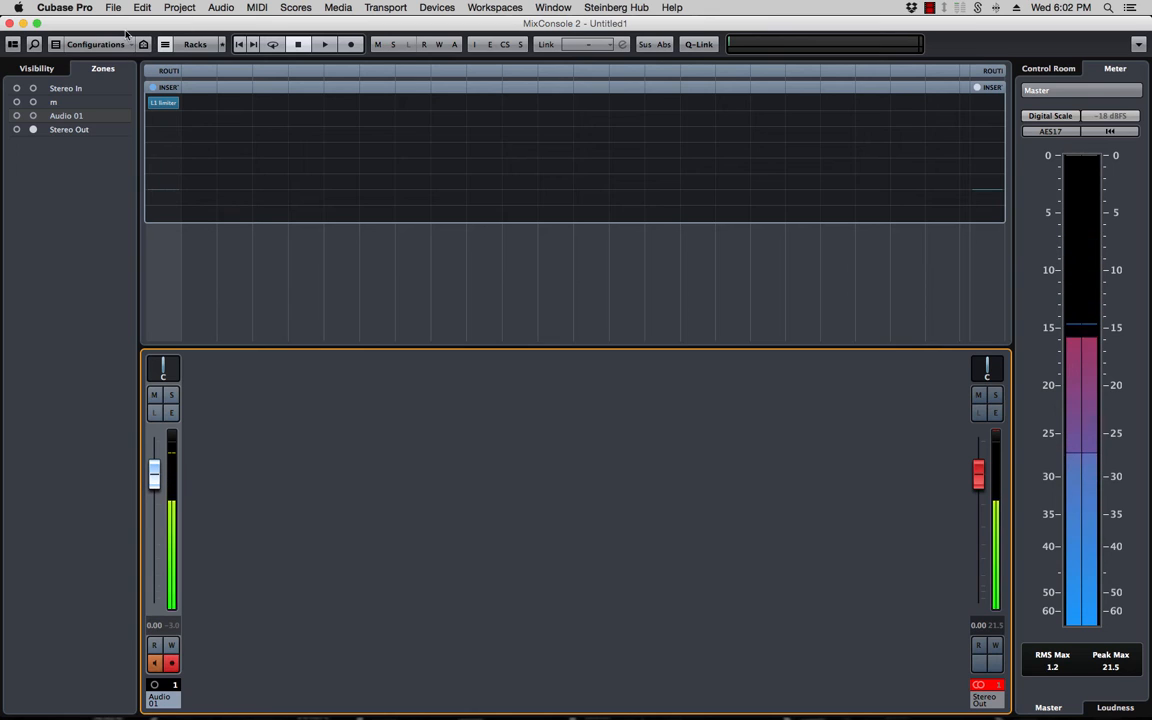
# - Try adding one stereo group channel track named 8 in the project window, and undo it
pyautogui.press('F3')
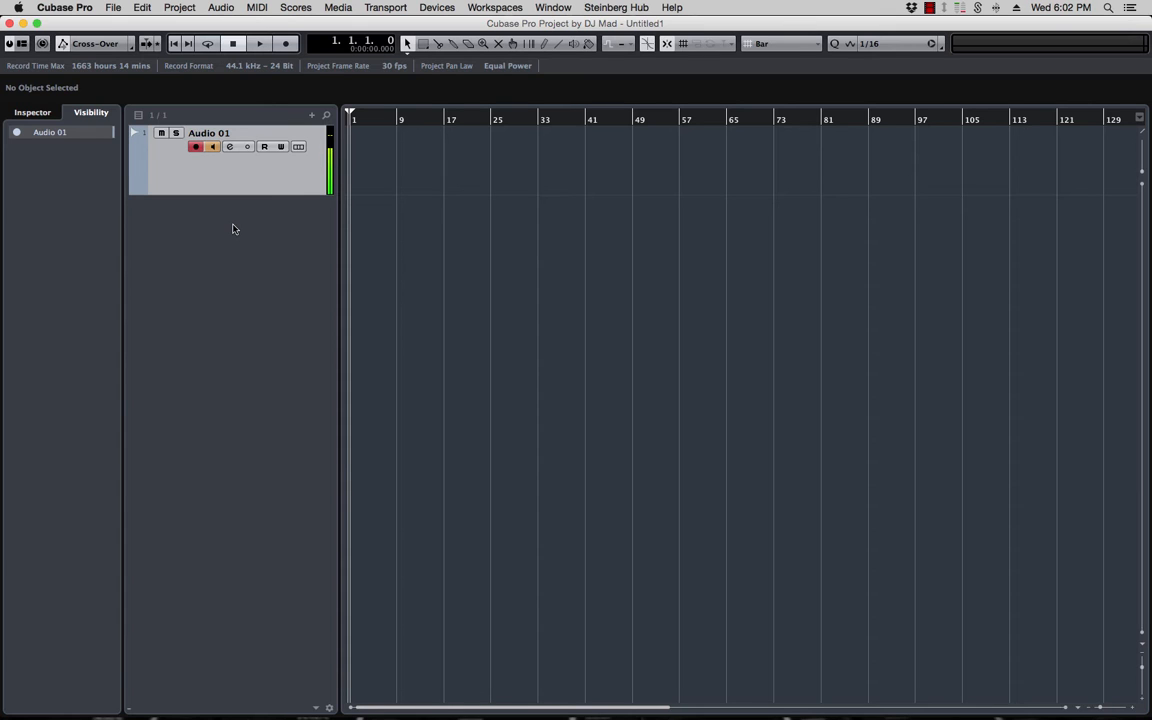
pyautogui.rightClick(205, 224)
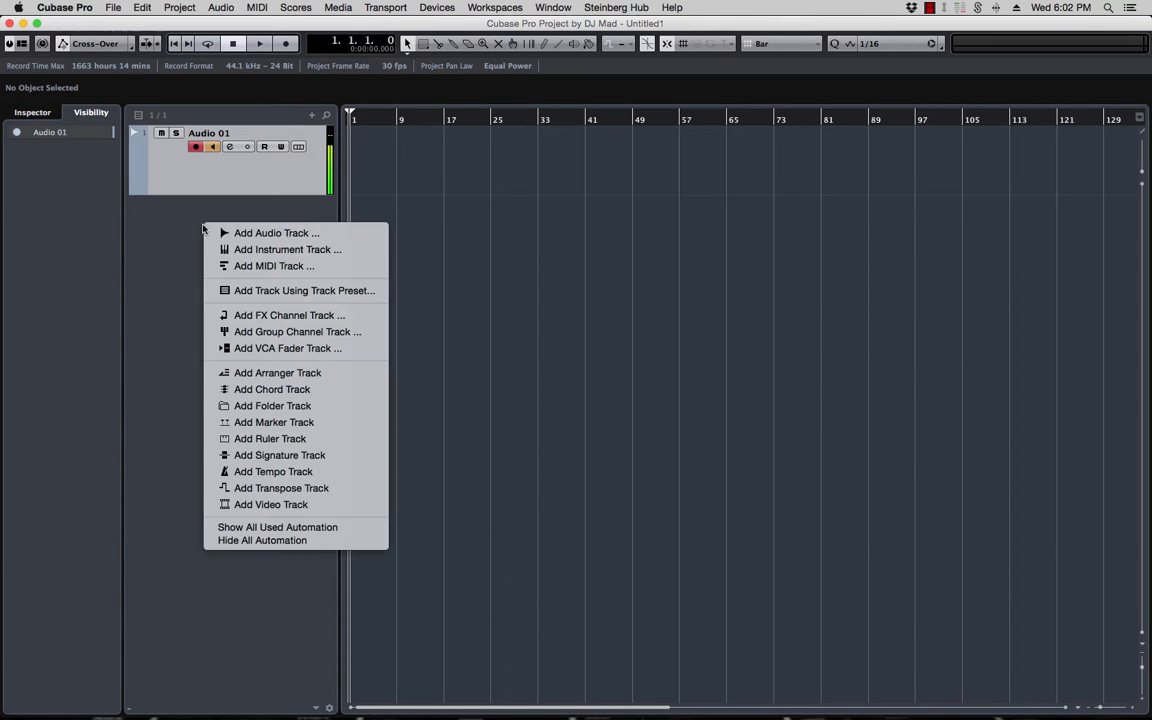
pyautogui.click(322, 336)
pyautogui.click(424, 221)
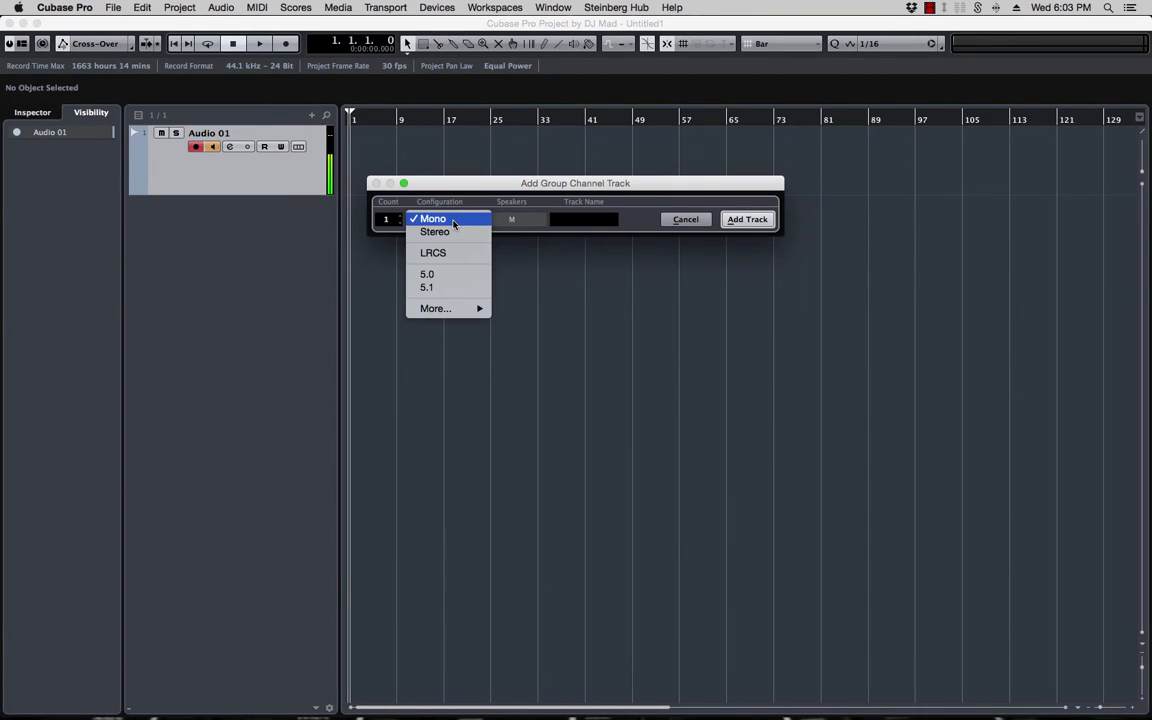
pyautogui.click(437, 231)
pyautogui.moveTo(444, 187); pyautogui.dragTo(237, 209)
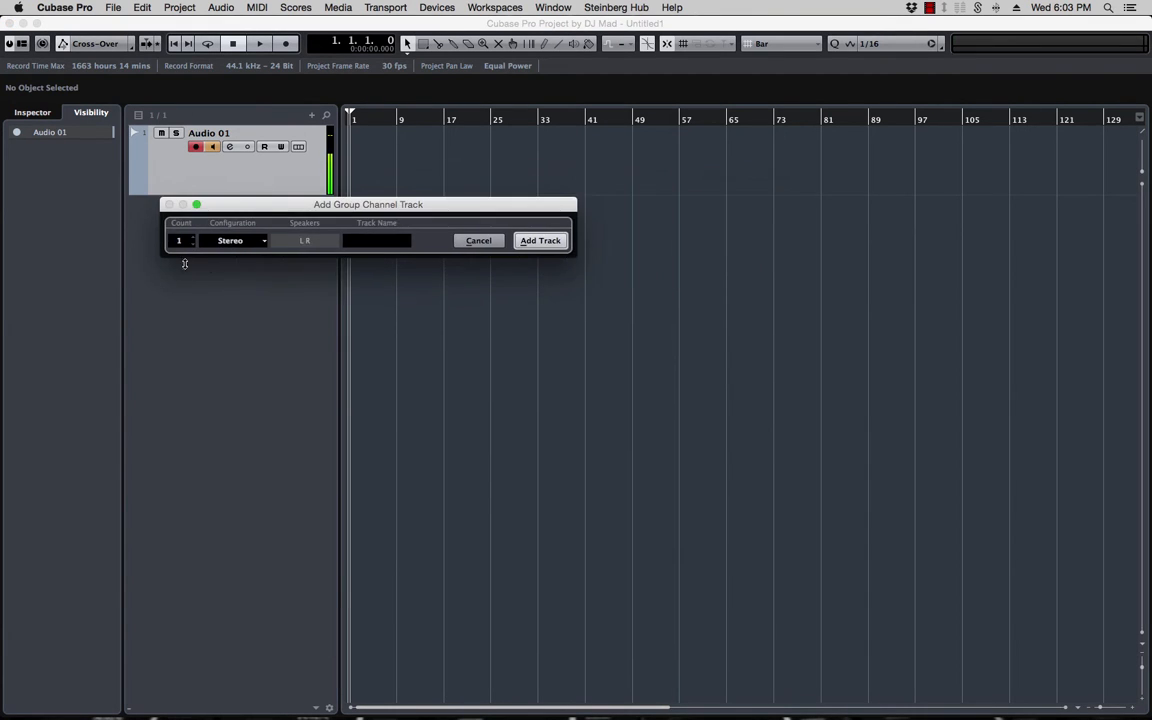
pyautogui.click(377, 241)
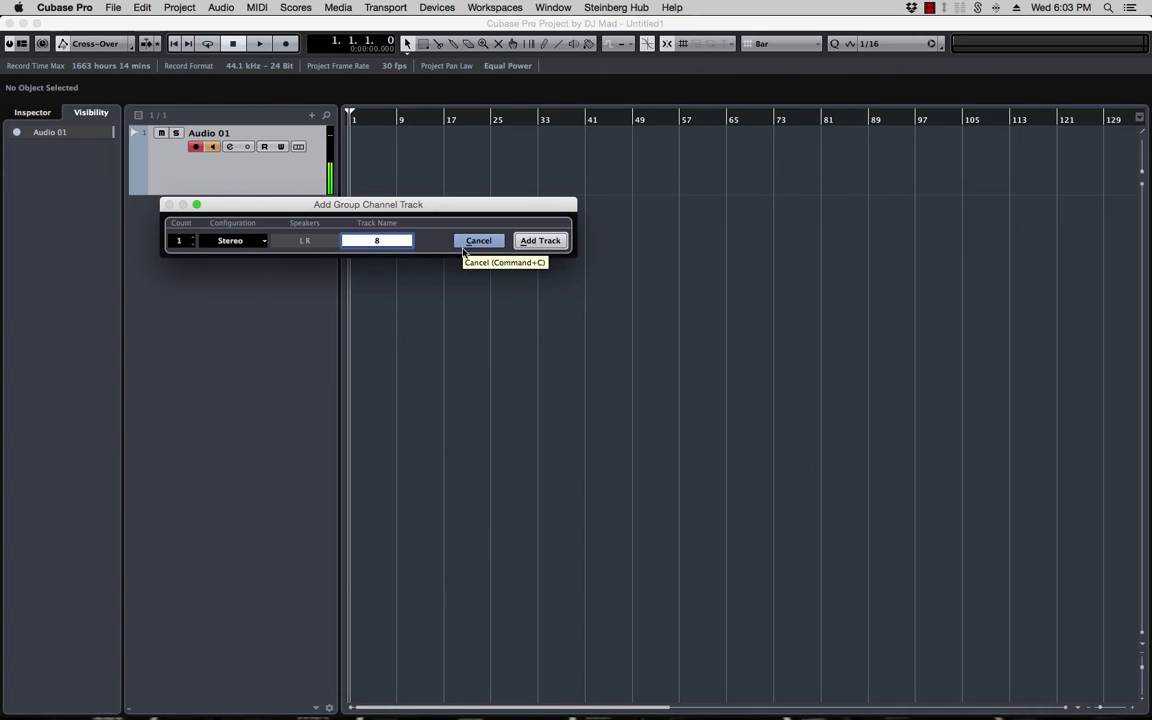
pyautogui.click(540, 241)
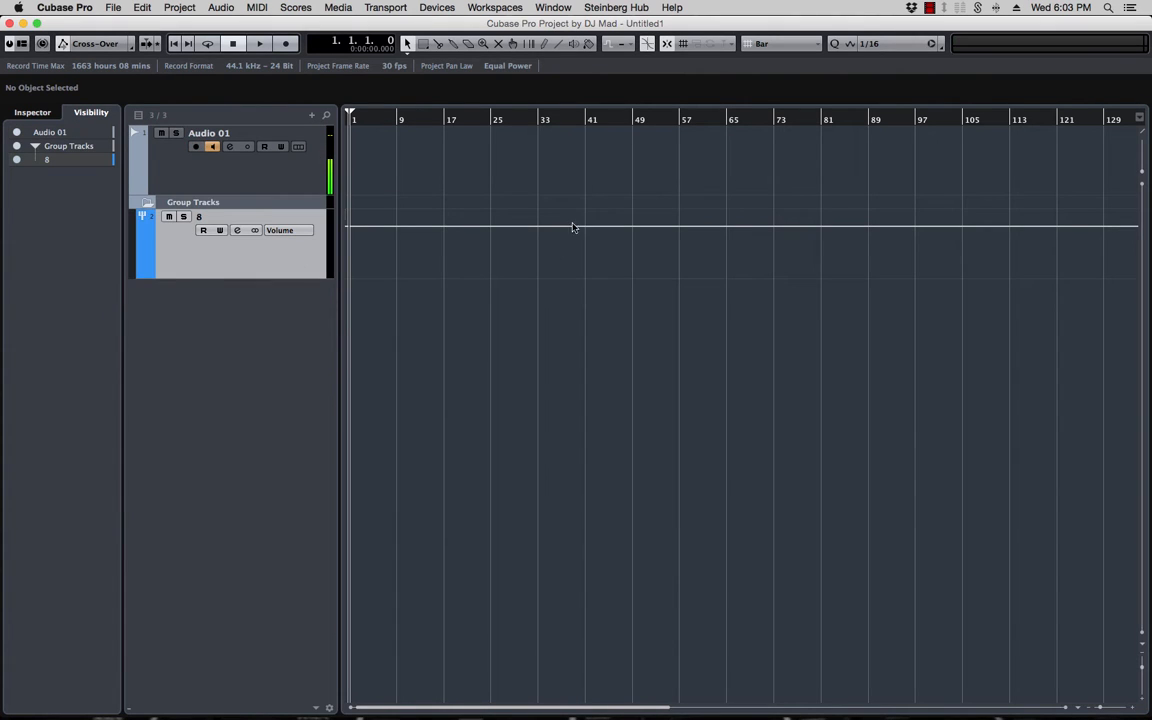
pyautogui.press('super+z')
# - Add eight stereo group channel tracks to the project, leaving the track name blank
pyautogui.rightClick(207, 219)
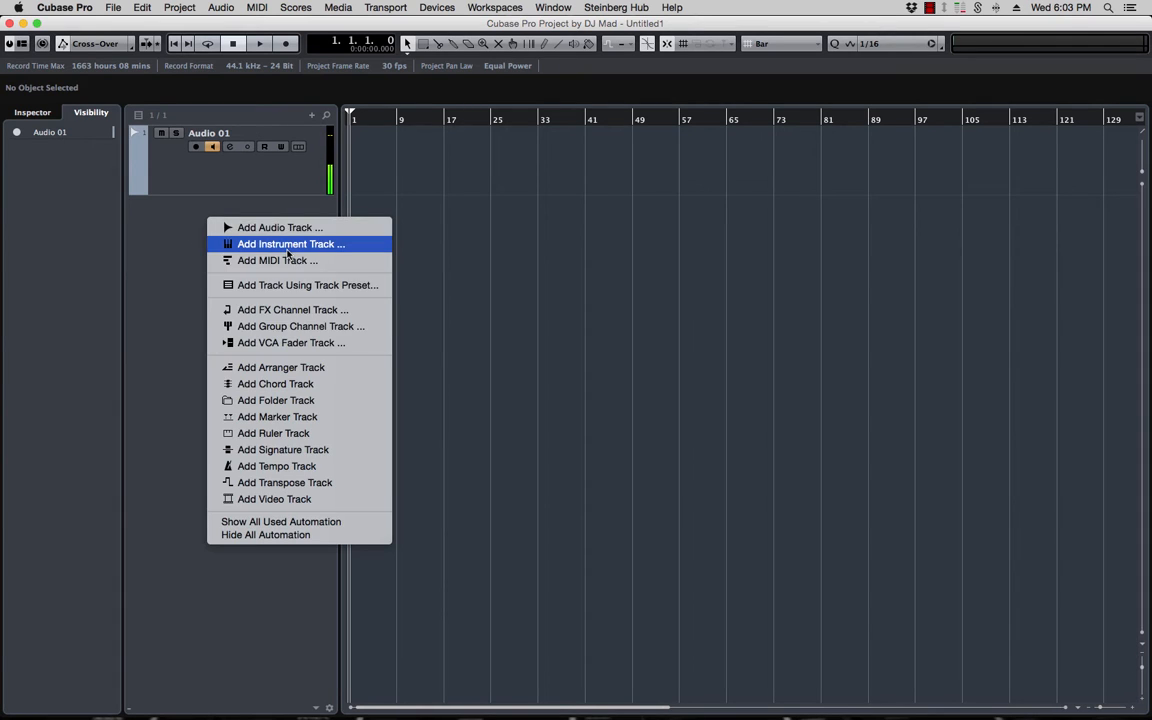
pyautogui.click(312, 331)
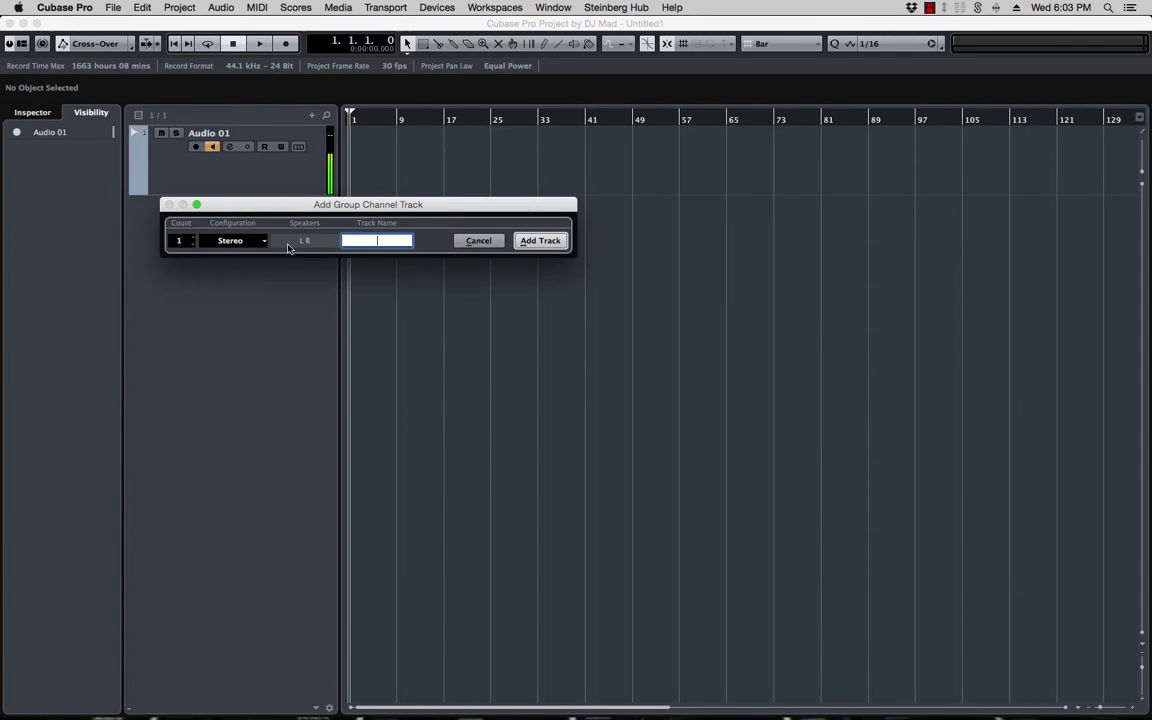
pyautogui.click(194, 239)
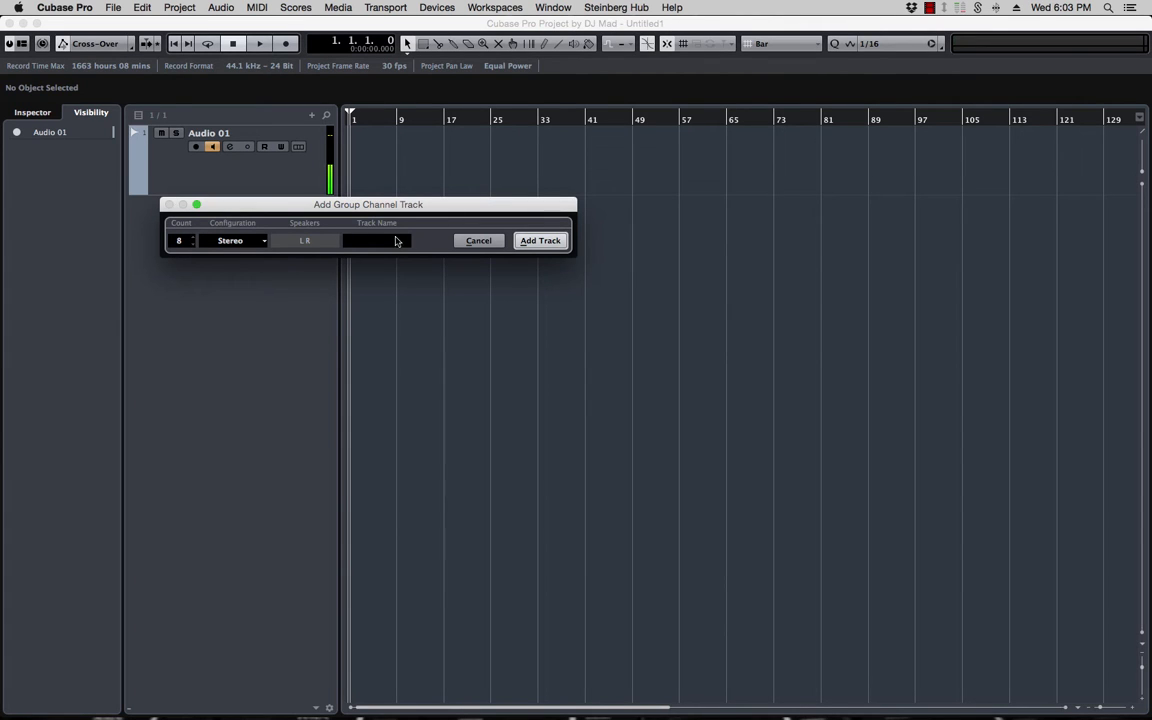
pyautogui.click(535, 240)
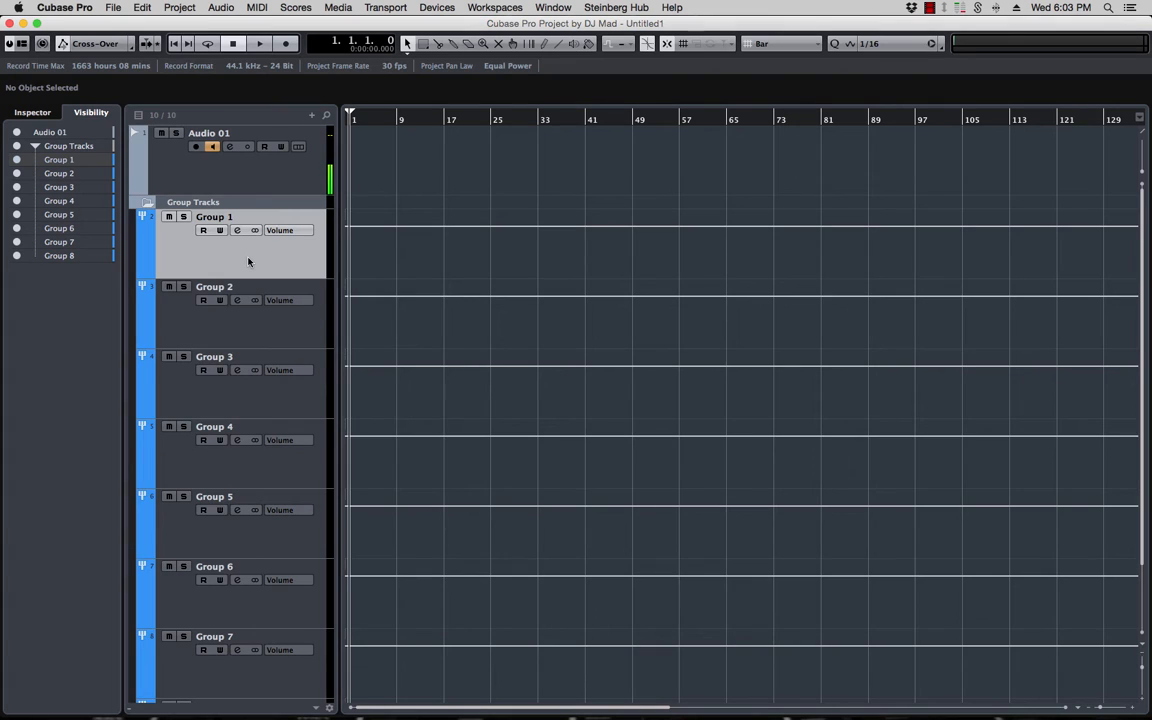
# - Reduce the track heights in the project window so all eight group tracks fit as compact, readable rows
pyautogui.hotkey('shift', 'g')
pyautogui.hotkey('shift', 'g')
pyautogui.hotkey('shift', 'g')
pyautogui.hotkey('shift', 'g')
pyautogui.hotkey('shift', 'g')
pyautogui.hotkey('shift', 'g')
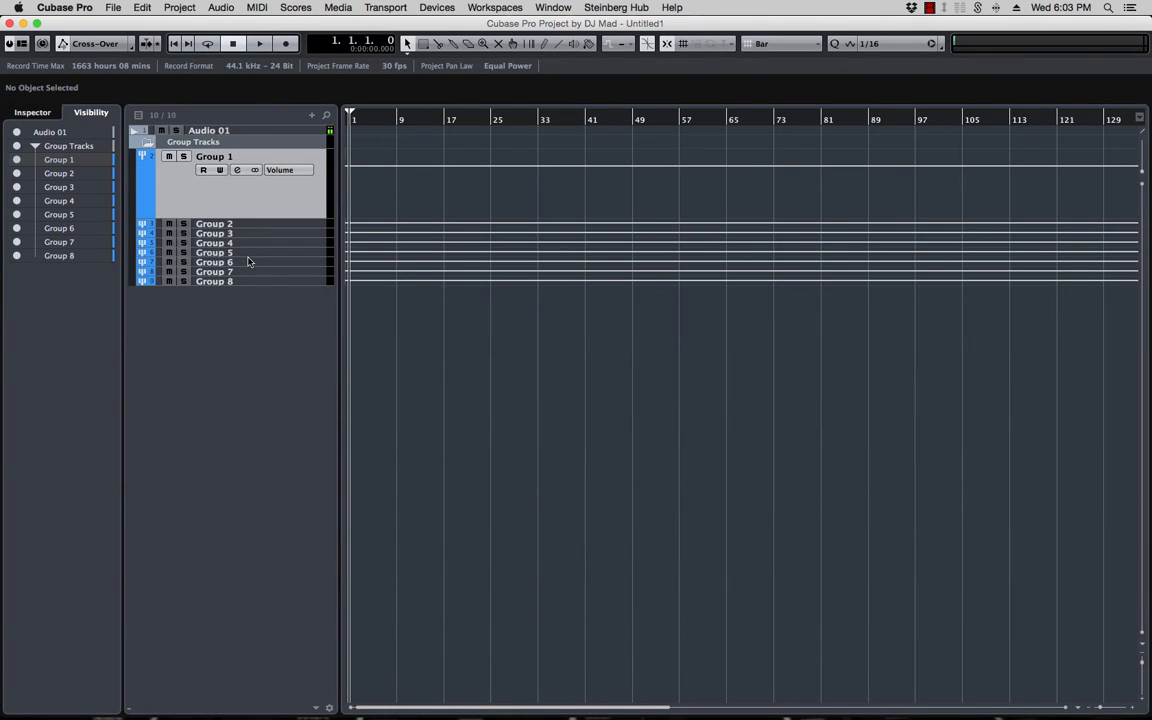
pyautogui.press('Down')
pyautogui.press('Down')
pyautogui.press('Down')
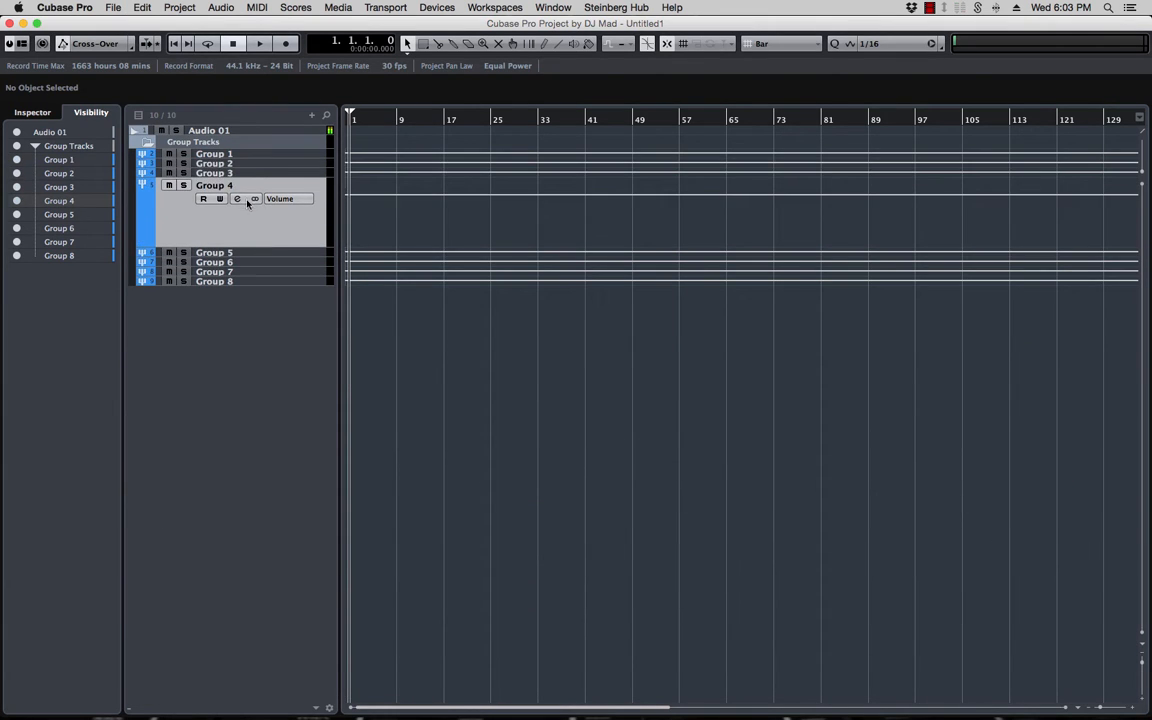
pyautogui.press('Up')
pyautogui.hotkey('shift', 'h')
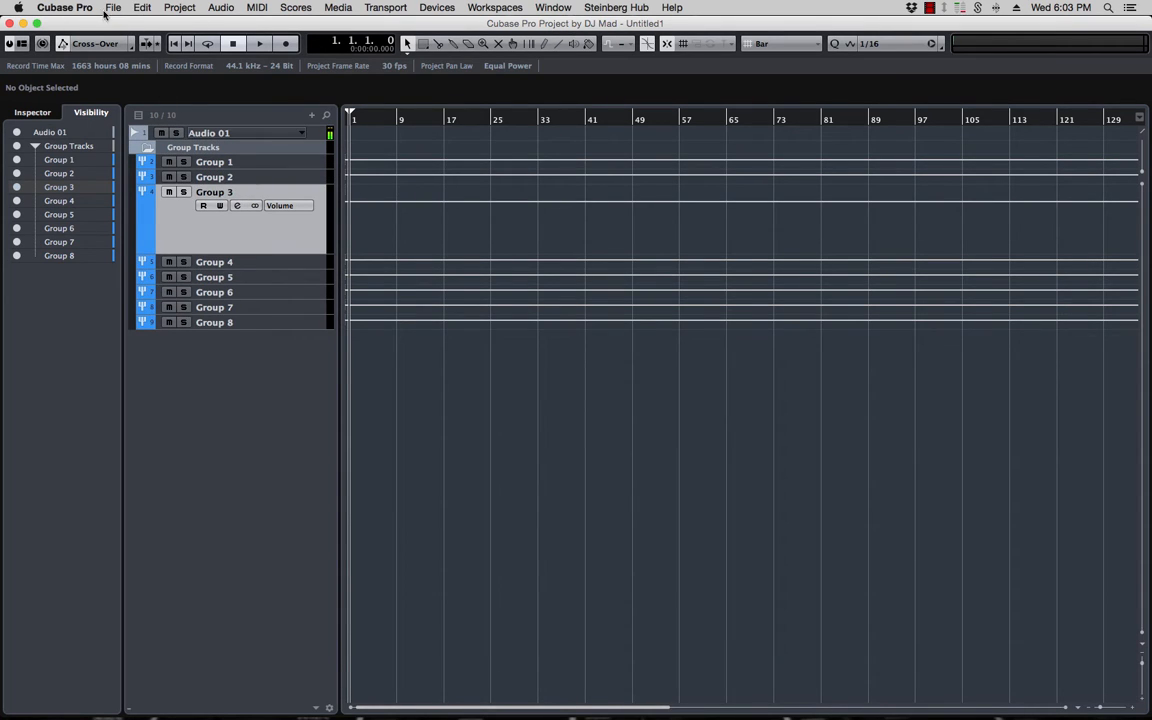
# - Check the Enlarge Selected Track setting and step through the group tracks, ending on Group 1
pyautogui.click(112, 8)
pyautogui.moveTo(144, 9)
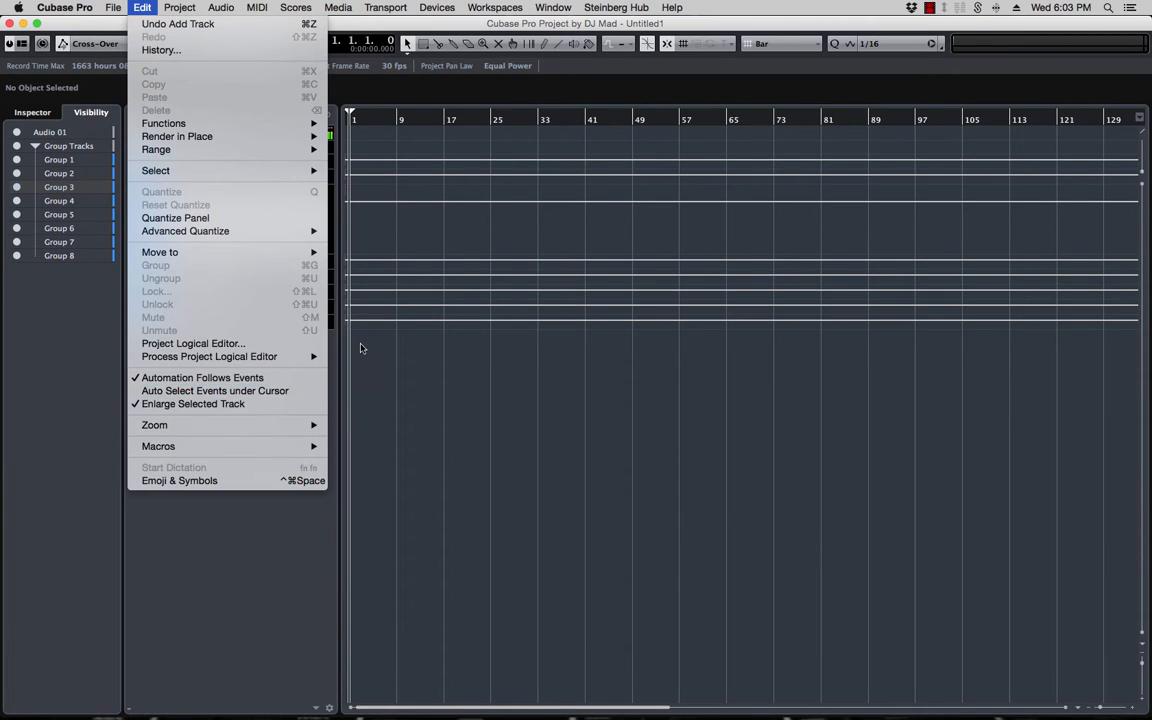
pyautogui.click(391, 391)
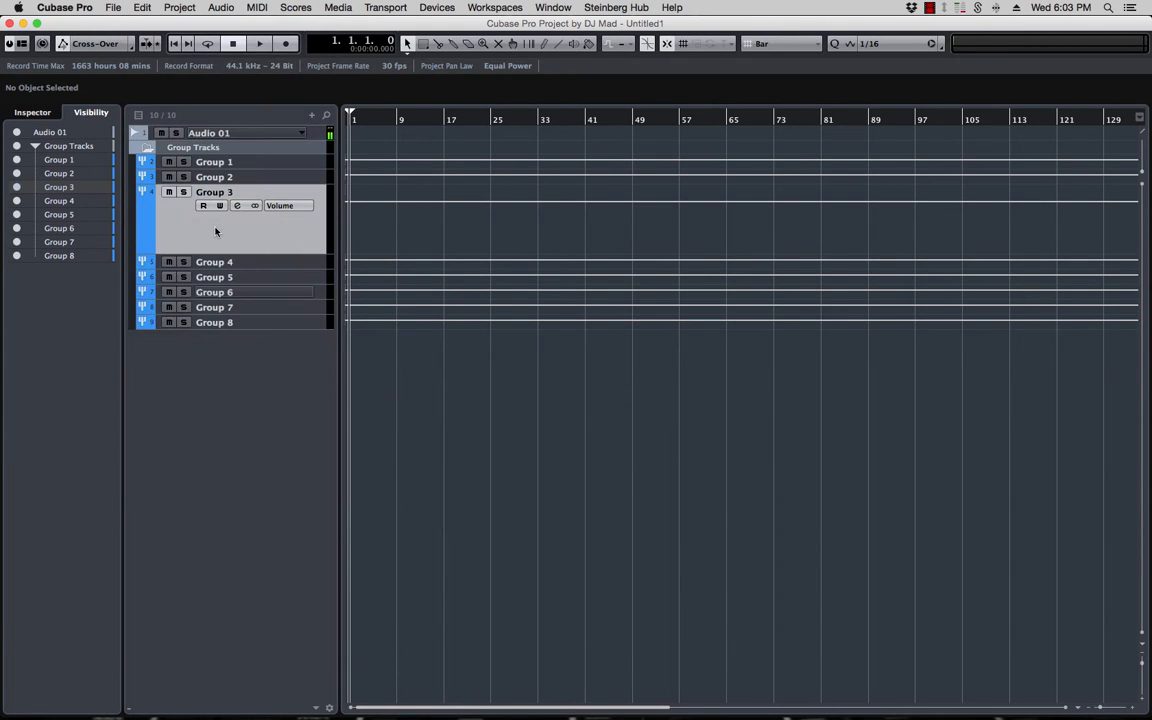
pyautogui.press('Down')
pyautogui.press('Down')
pyautogui.press('Down')
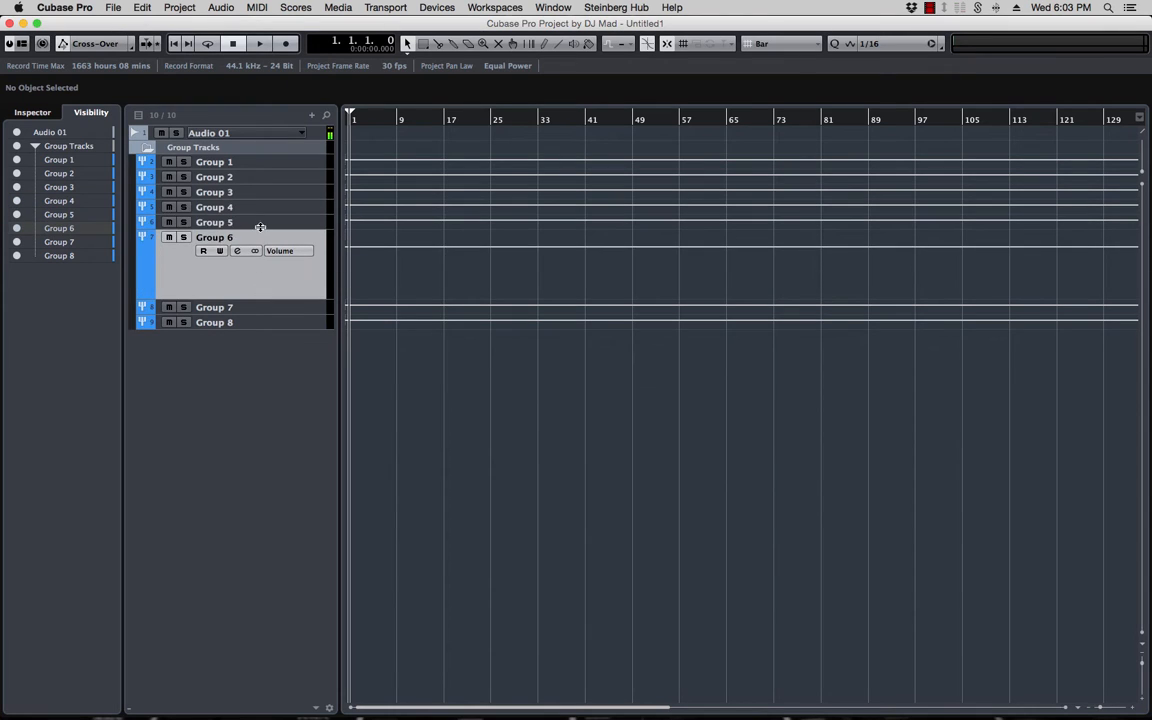
pyautogui.press('Up')
pyautogui.press('Up')
pyautogui.press('Up')
pyautogui.press('Up')
pyautogui.press('Up')
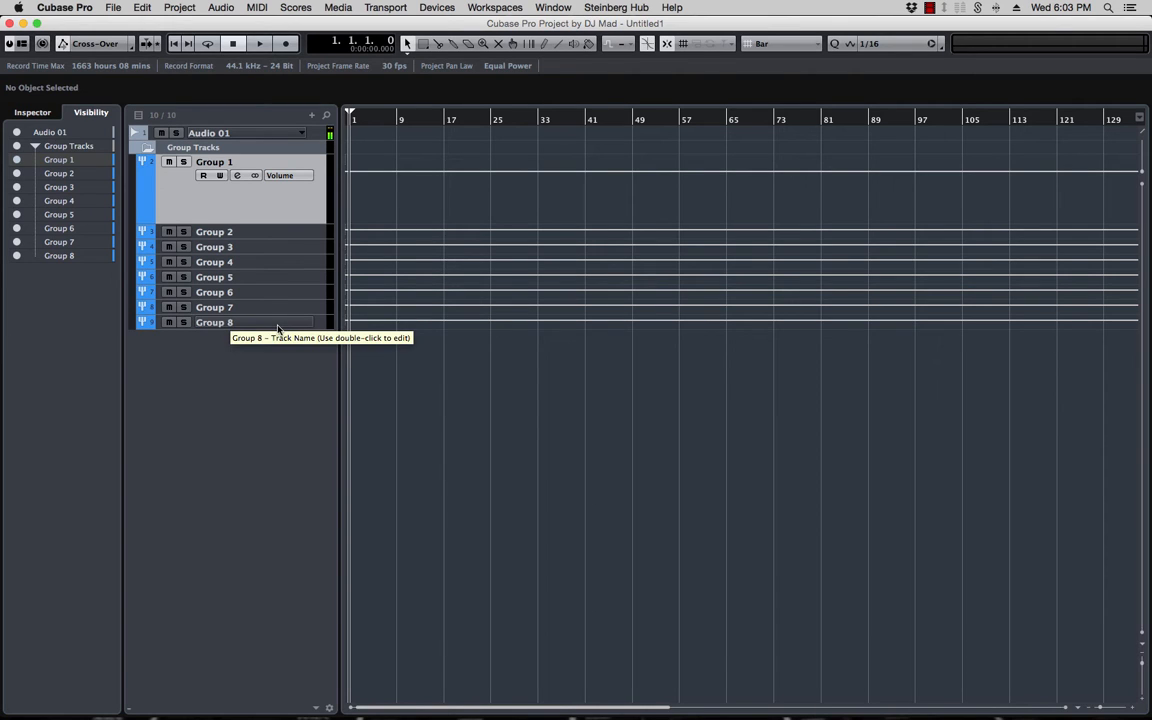
# - Rename the Group 8 track as Master Bus
pyautogui.click(218, 326)
pyautogui.doubleClick(213, 267)
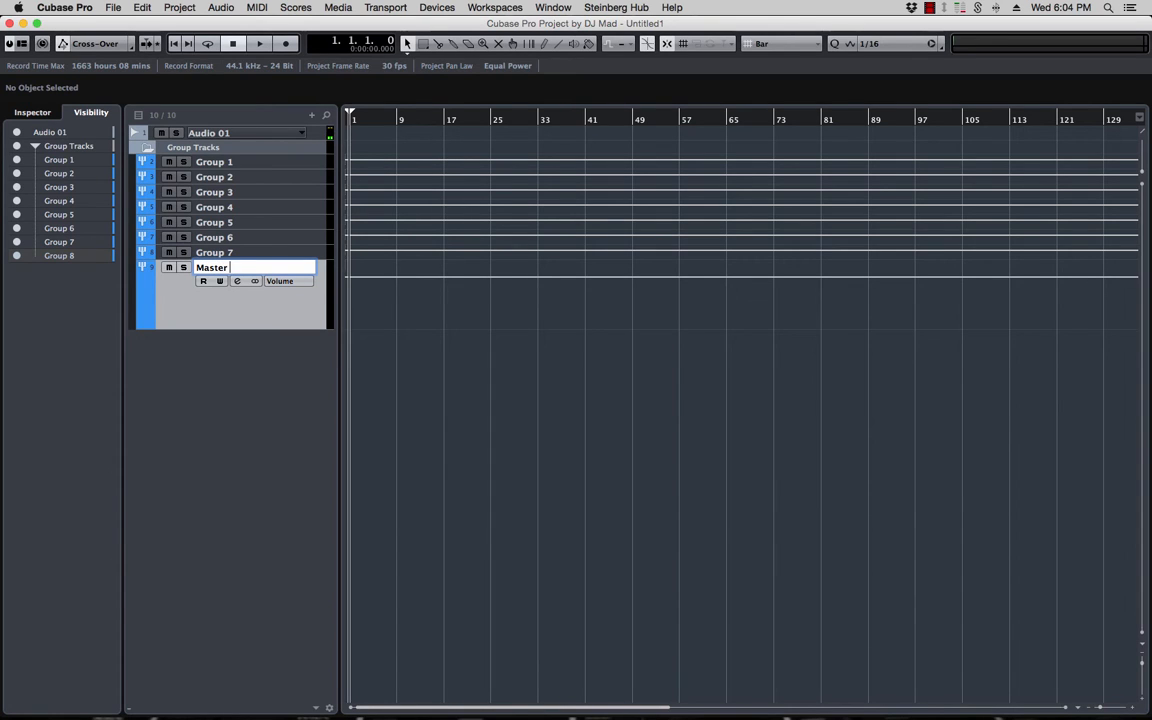
pyautogui.press('Return')
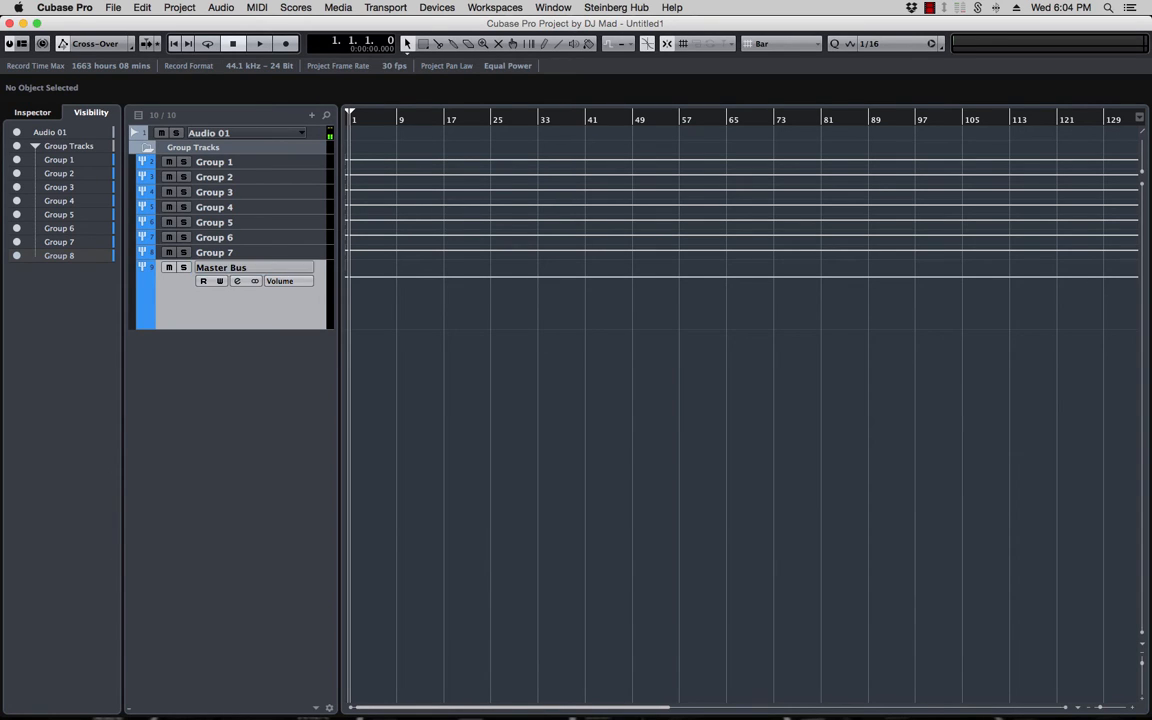
pyautogui.click(229, 253)
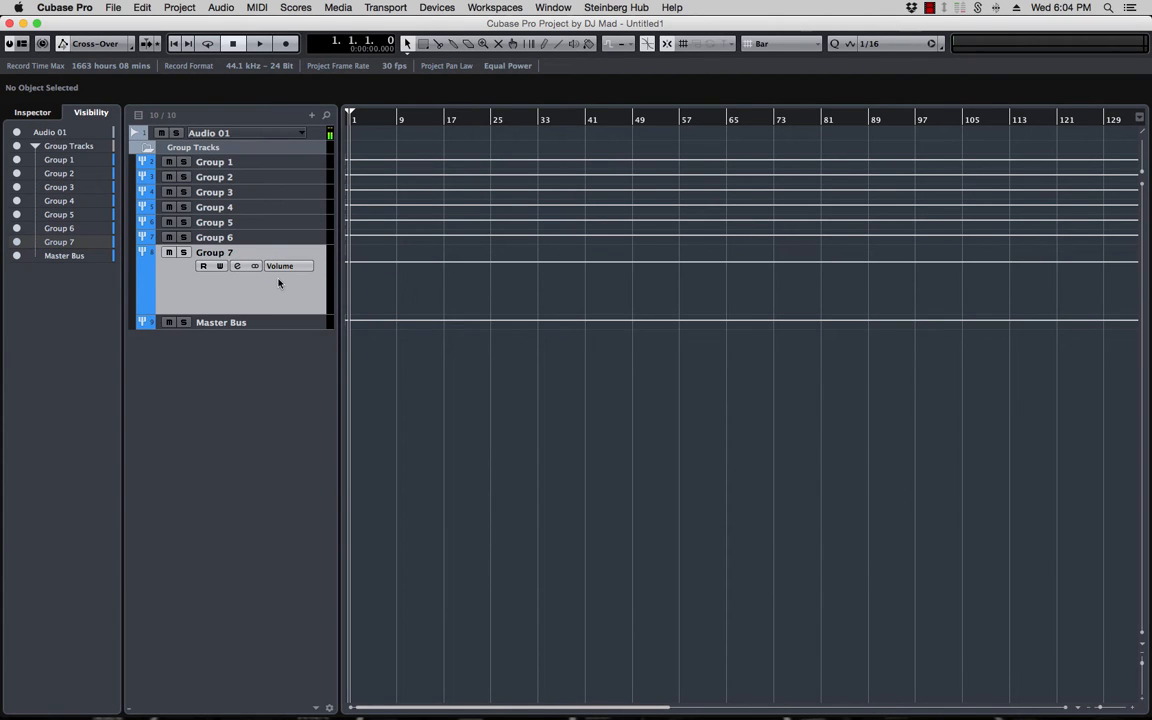
# - Lock Group 1 through Group 7 and the Master Bus into the MixConsole's right zone
pyautogui.press('F3')
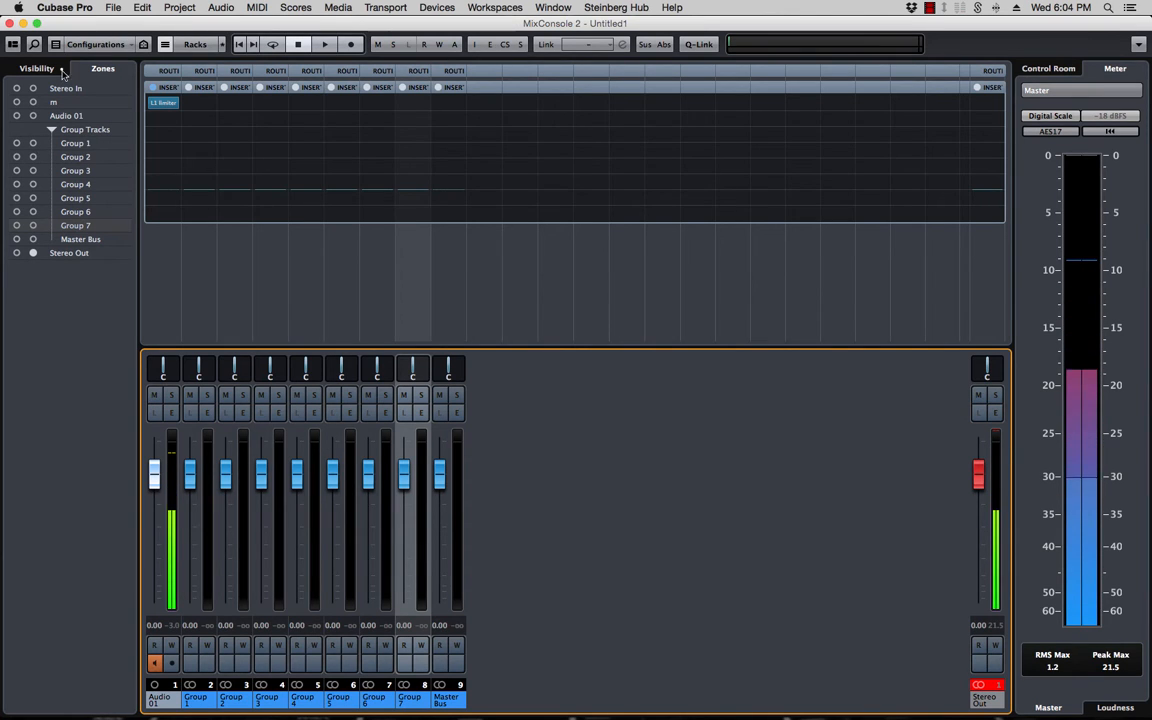
pyautogui.moveTo(33, 143); pyautogui.dragTo(33, 225)
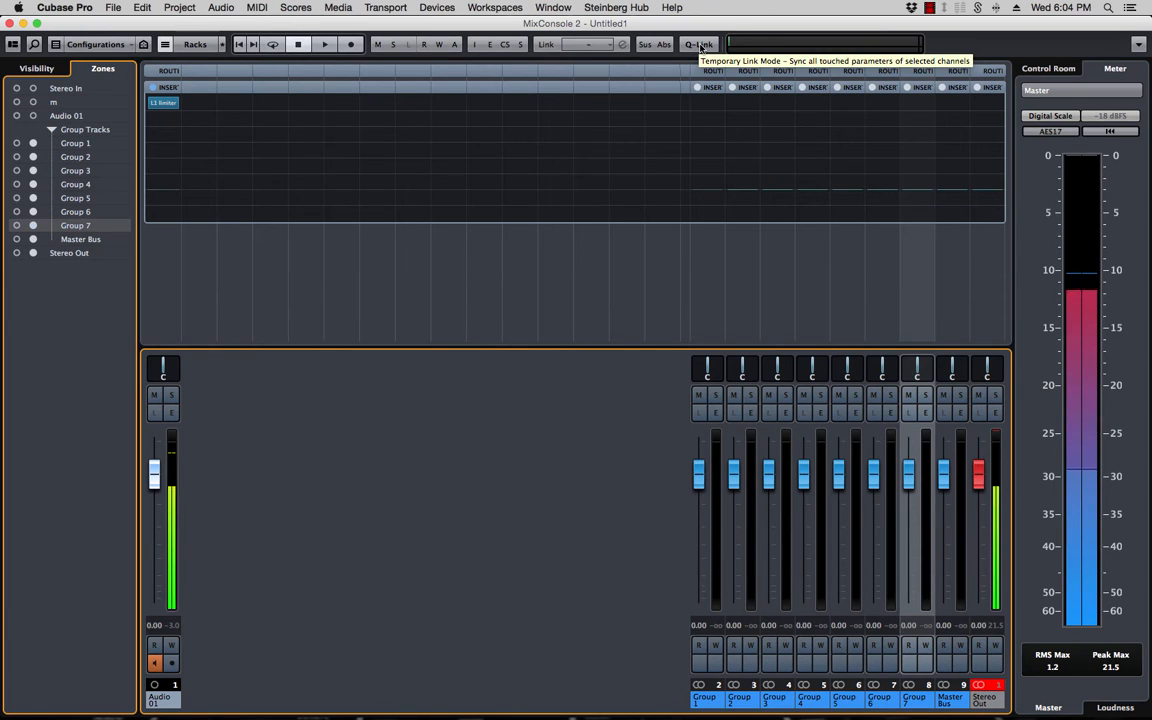
# - Enable Q-Link and route the outputs of Group 1 through Group 7 to the Master Bus together
pyautogui.click(701, 45)
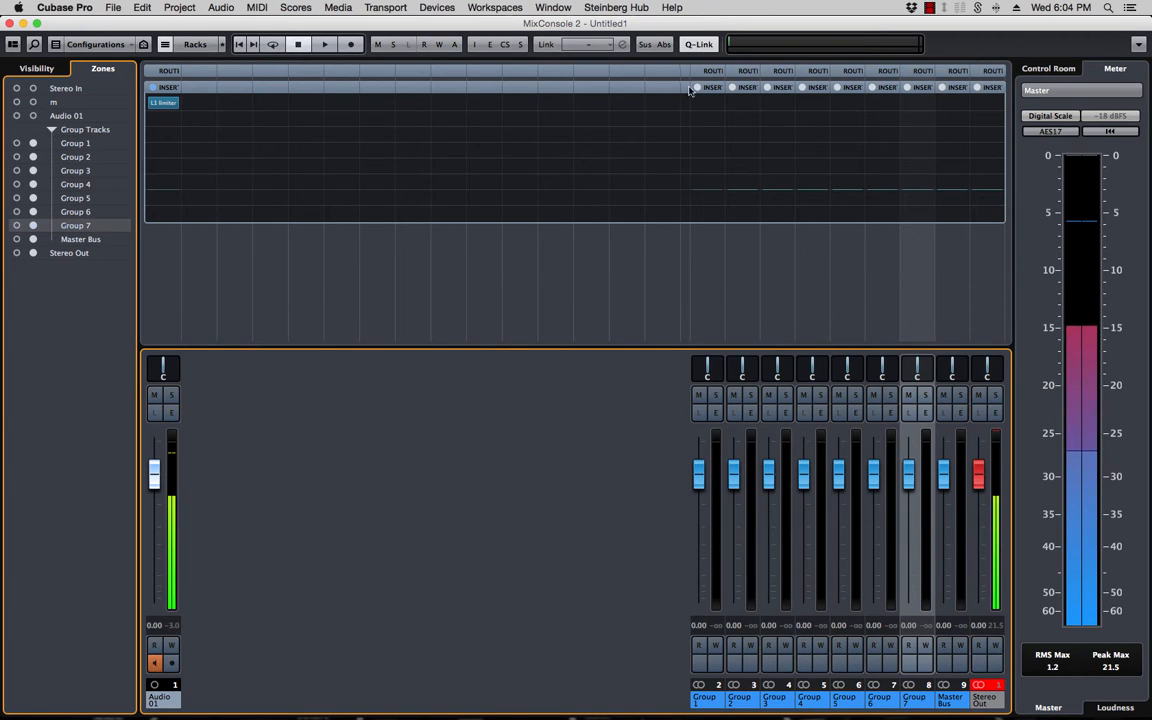
pyautogui.click(704, 702)
pyautogui.keyDown('shift'); pyautogui.click(948, 700); pyautogui.keyUp('shift')
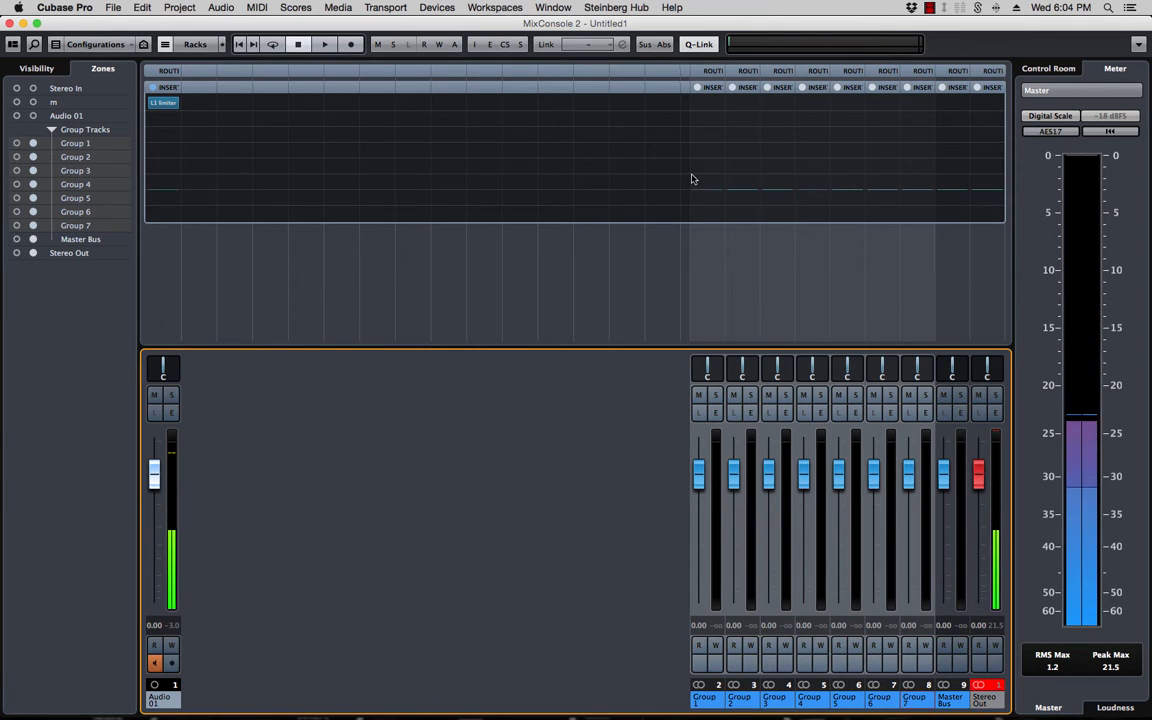
pyautogui.click(708, 72)
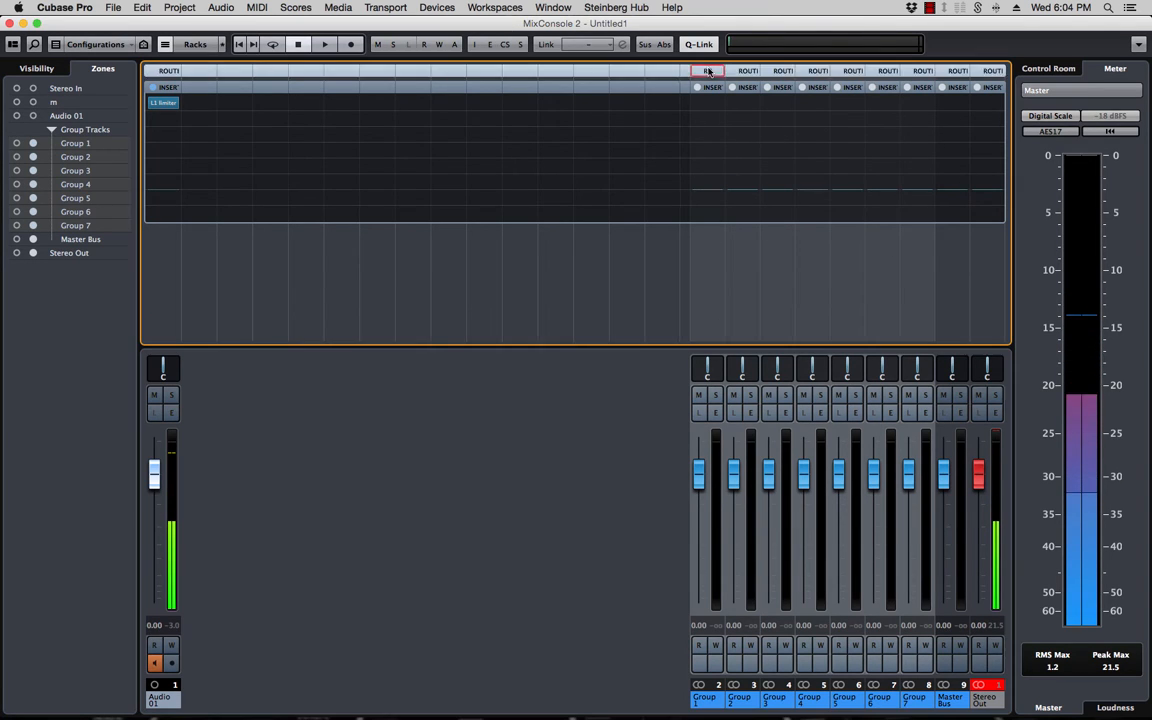
pyautogui.click(708, 72)
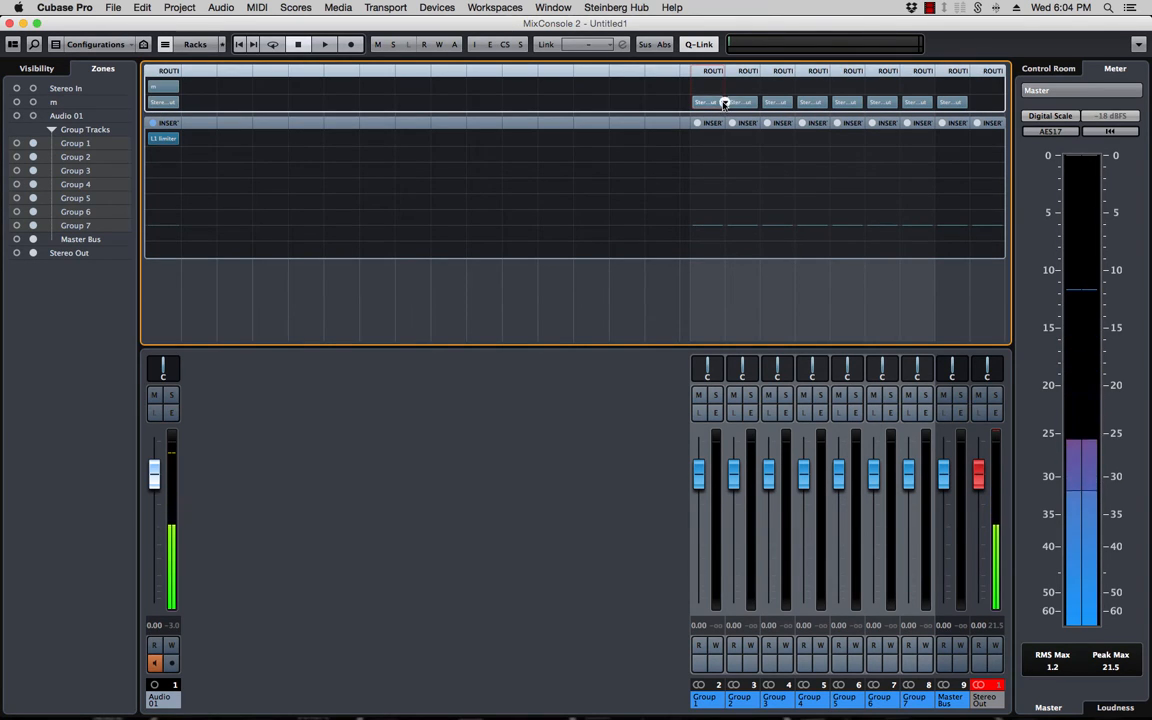
pyautogui.click(725, 104)
pyautogui.keyDown('alt'); pyautogui.keyDown('shift'); pyautogui.click(772, 266); pyautogui.keyUp('shift'); pyautogui.keyUp('alt')
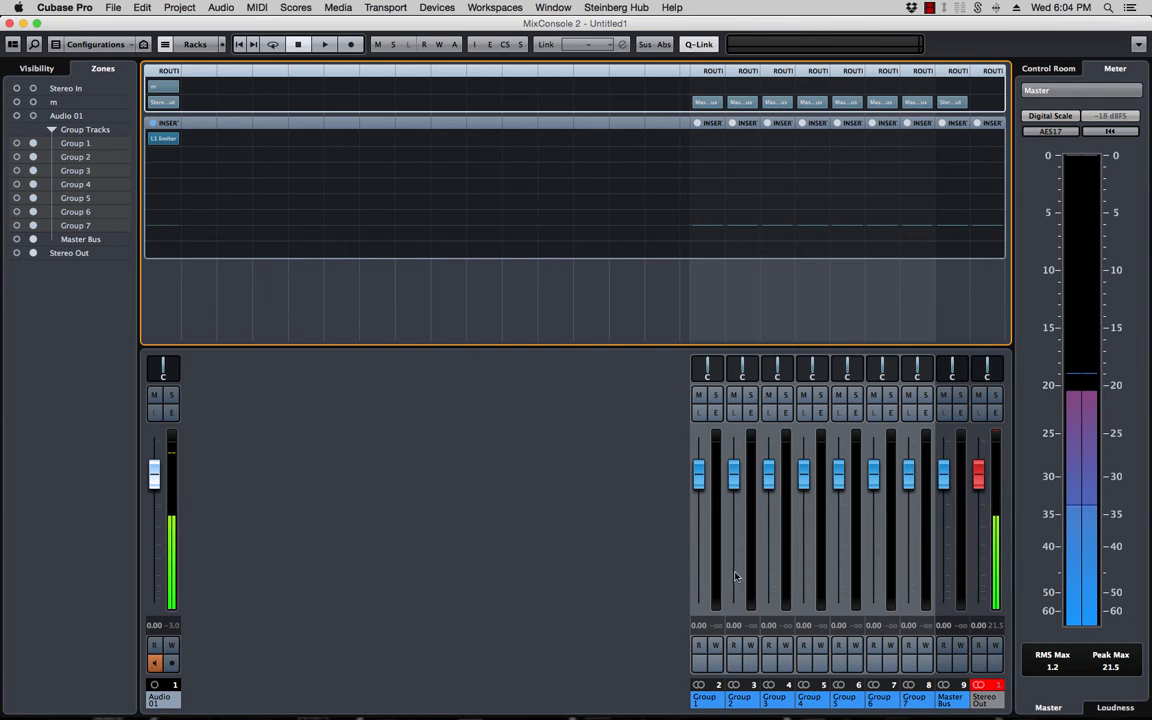
pyautogui.click(948, 704)
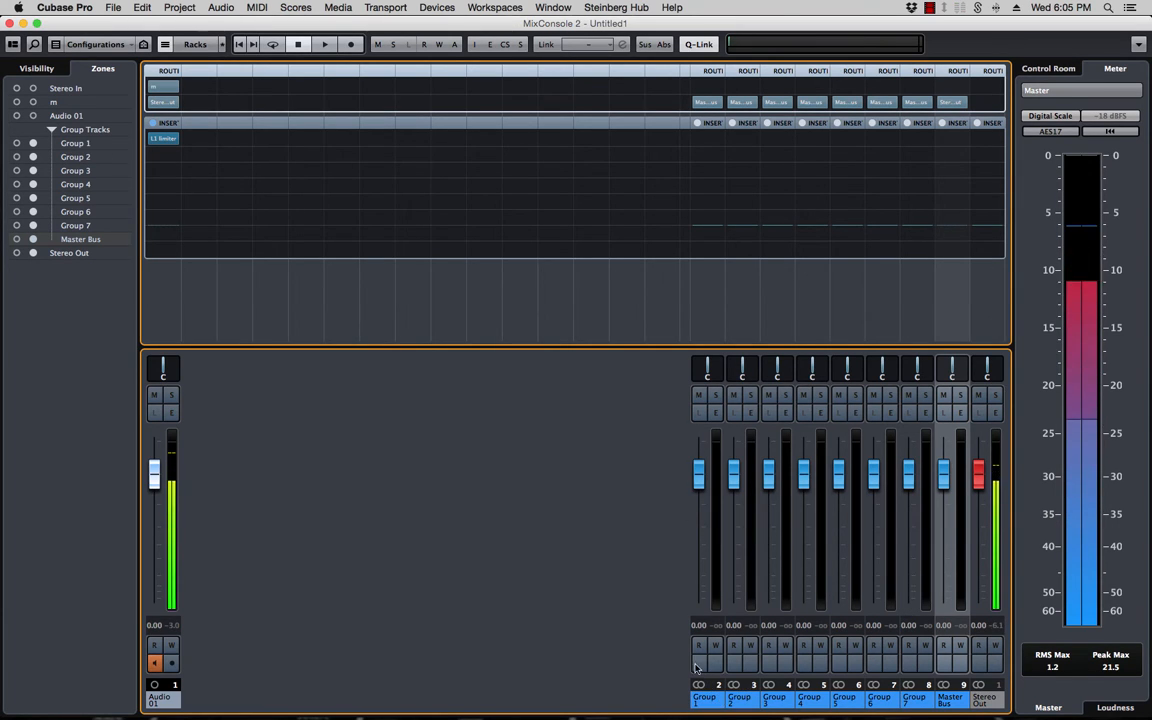
# - Rename the Group 1 channel as Bass in the MixConsole
pyautogui.doubleClick(706, 698)
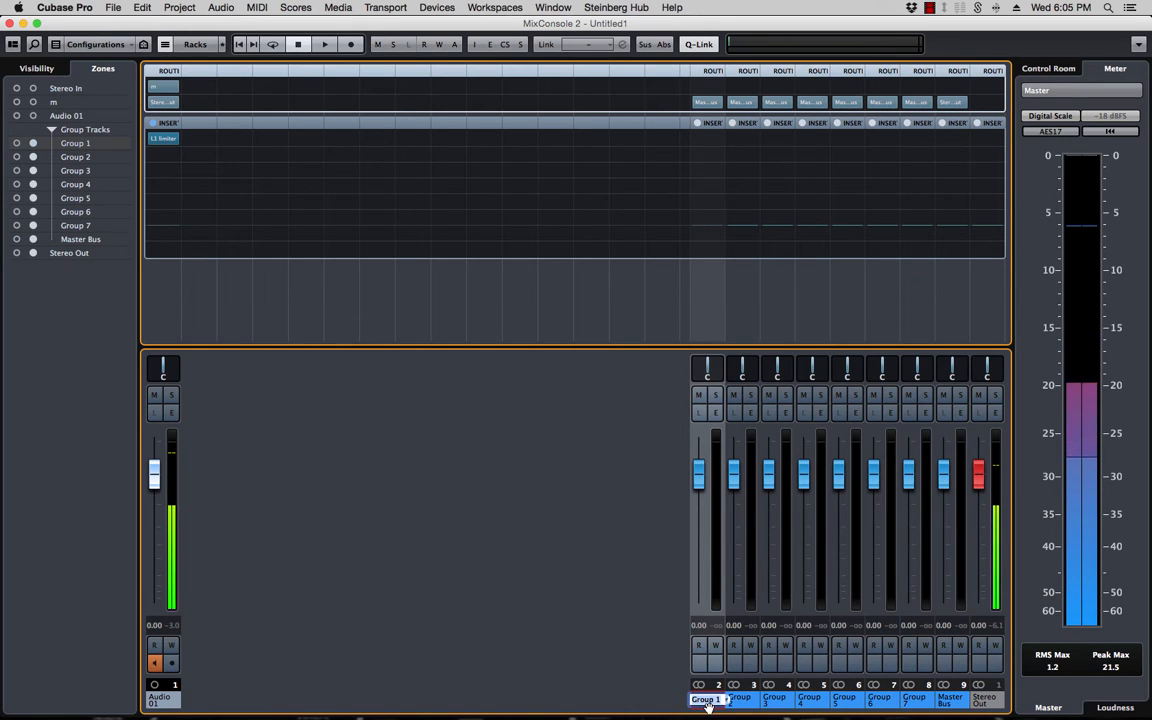
pyautogui.write('Bass')
pyautogui.press('Return')
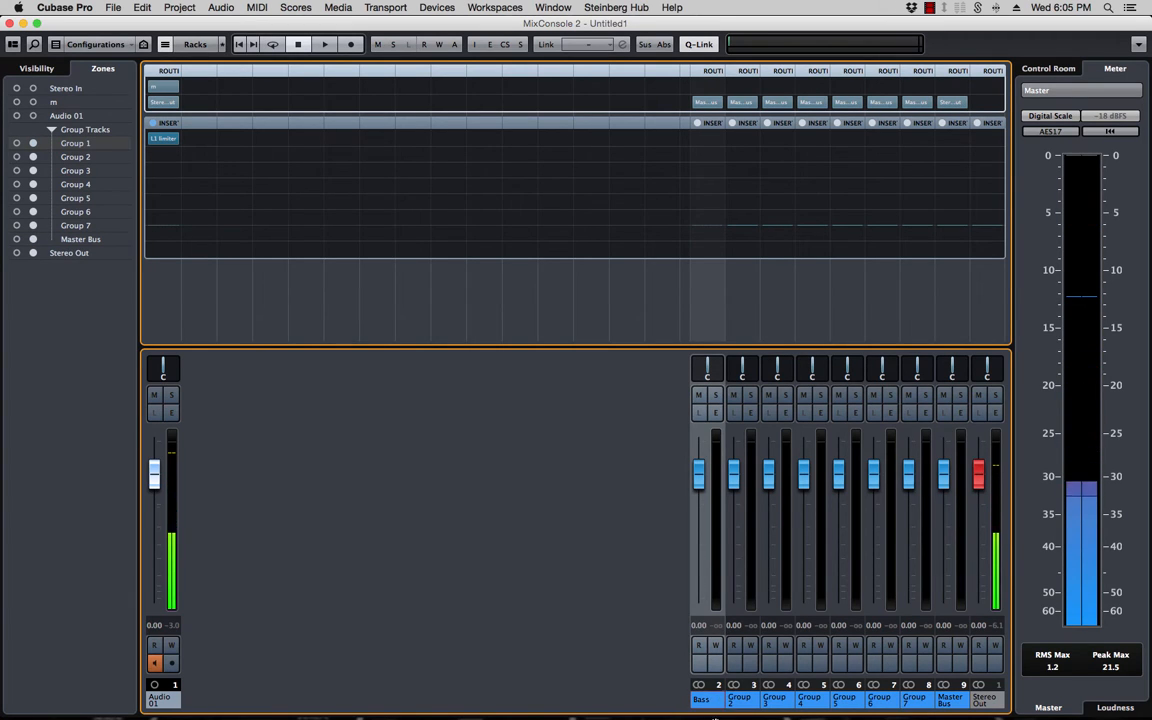
# - Rename the Group 2 channel as Kick in the MixConsole
pyautogui.click(759, 700)
pyautogui.click(759, 700)
pyautogui.click(743, 700)
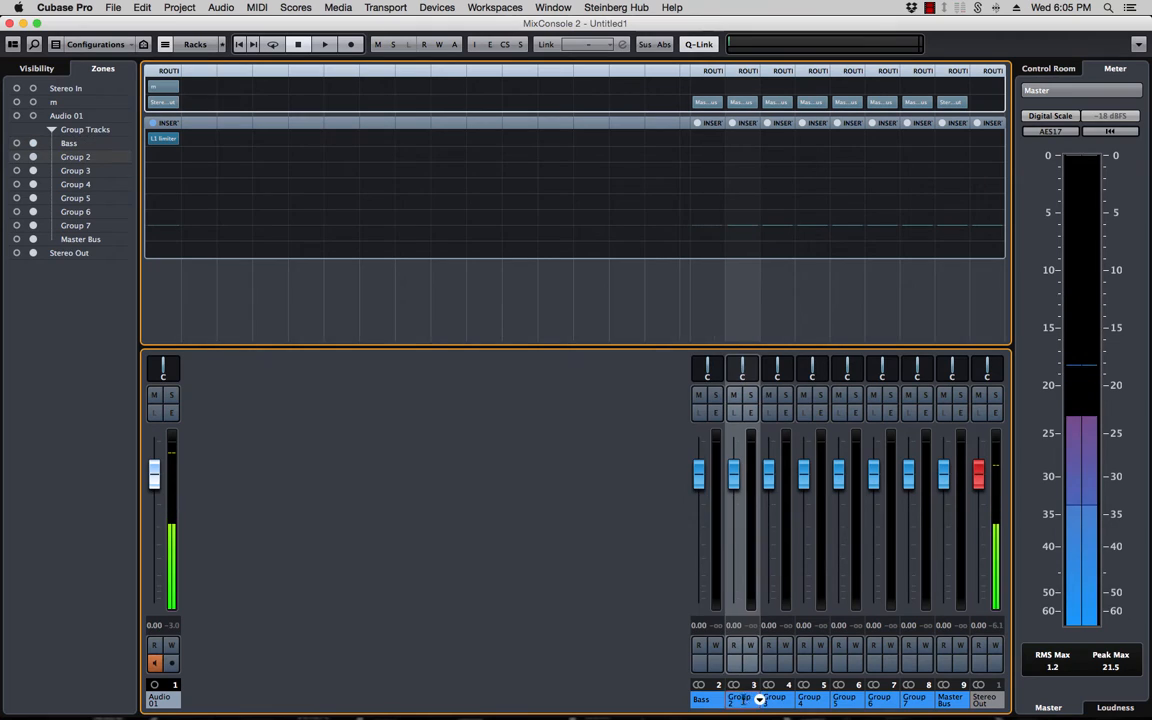
pyautogui.doubleClick(740, 698)
pyautogui.write('Kic')
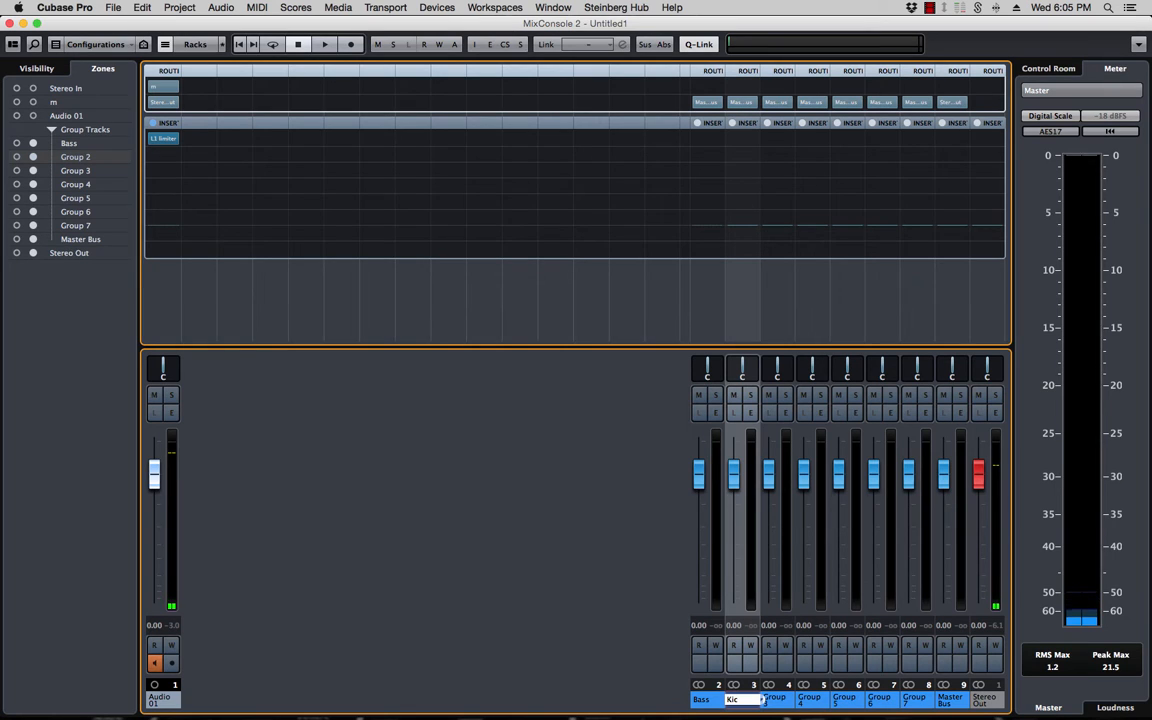
pyautogui.write('ks')
pyautogui.press('Return')
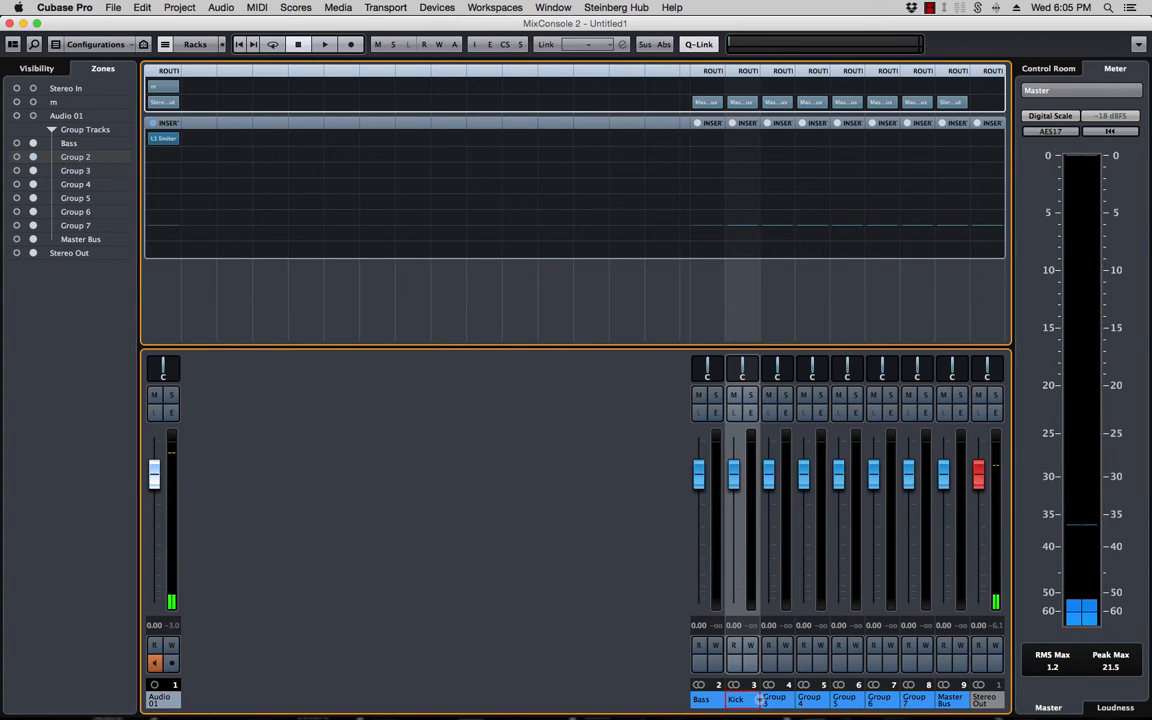
# - Rename the Group 3 channel as Perc and the Group 4 channel as fx in the MixConsole
pyautogui.doubleClick(783, 702)
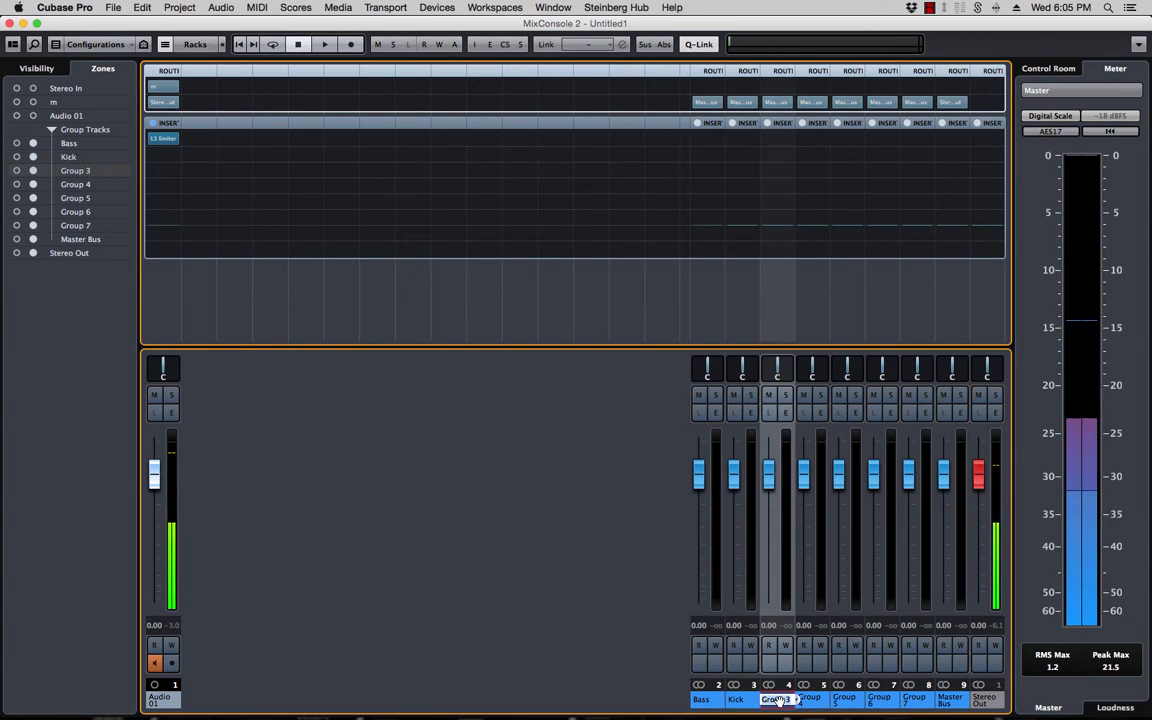
pyautogui.write('Perc')
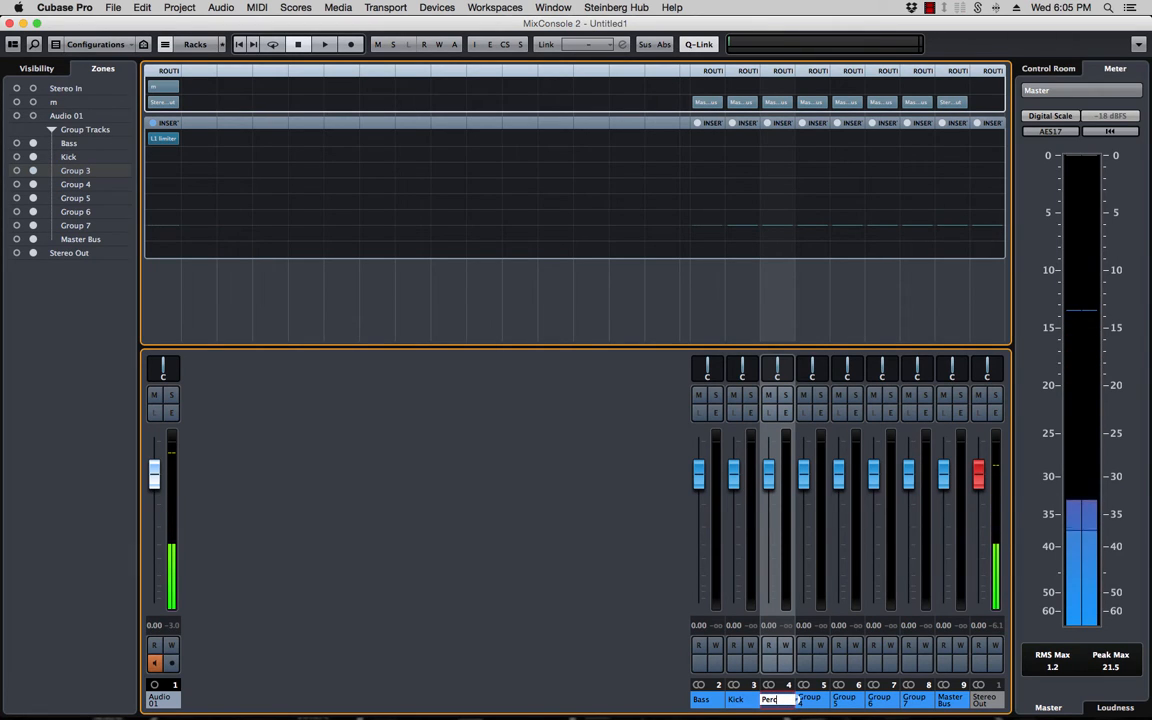
pyautogui.press('Return')
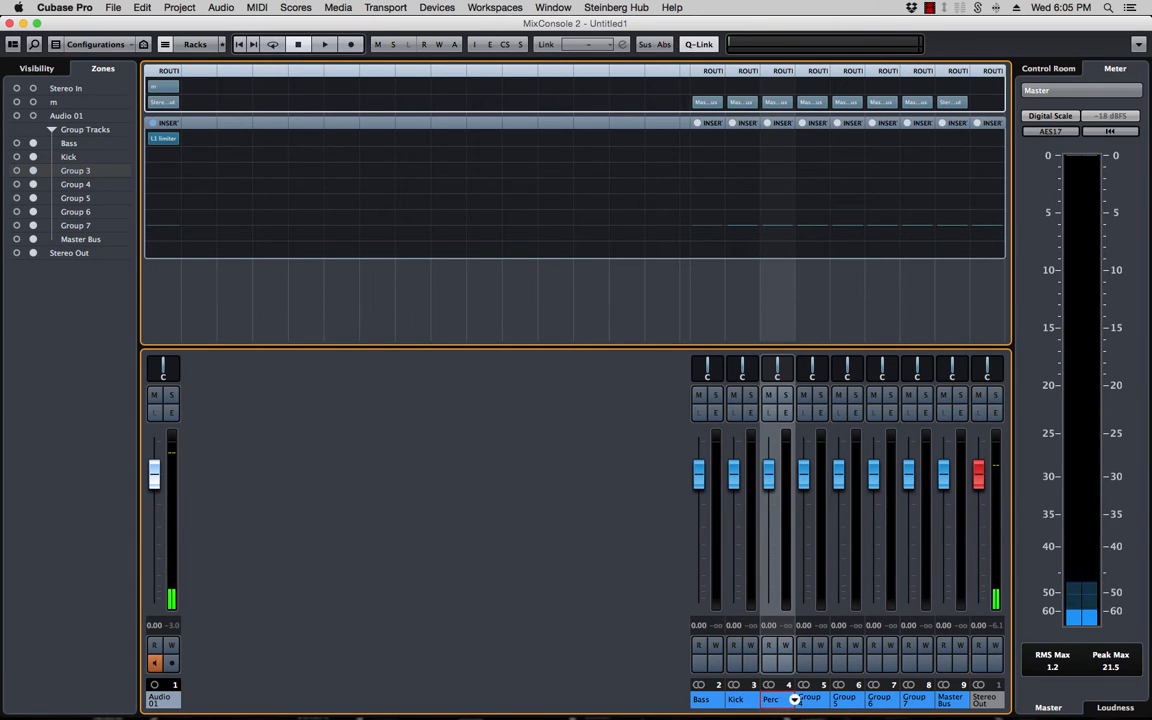
pyautogui.doubleClick(812, 699)
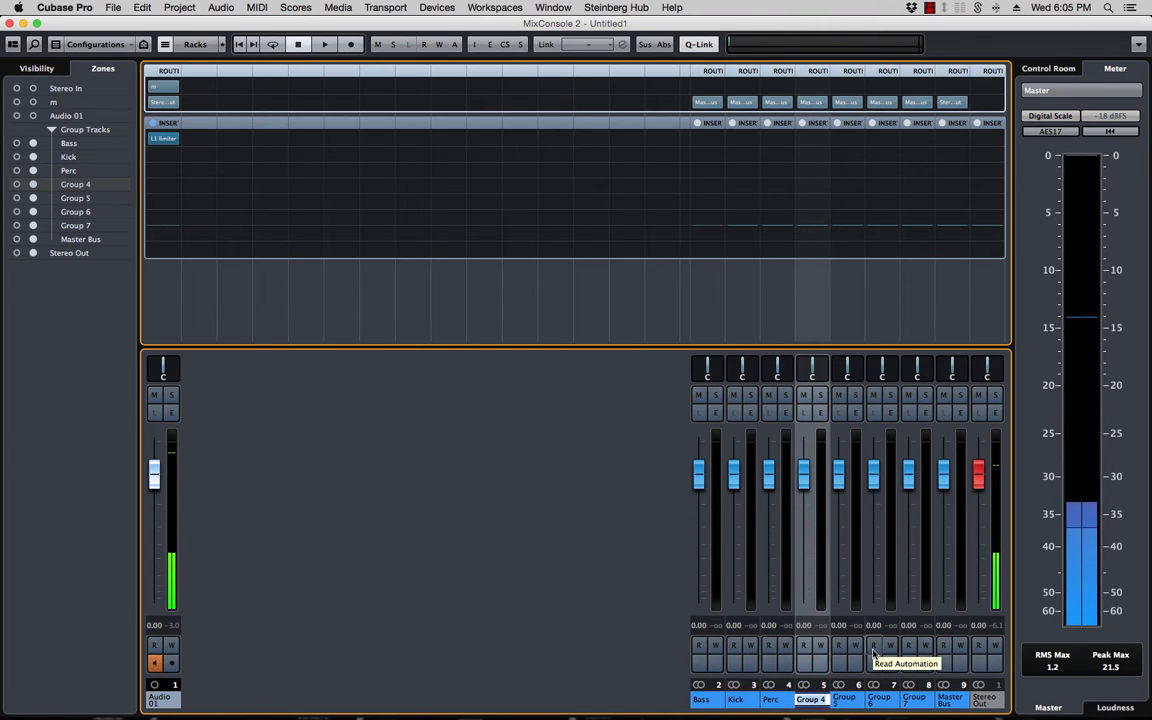
pyautogui.write('f')
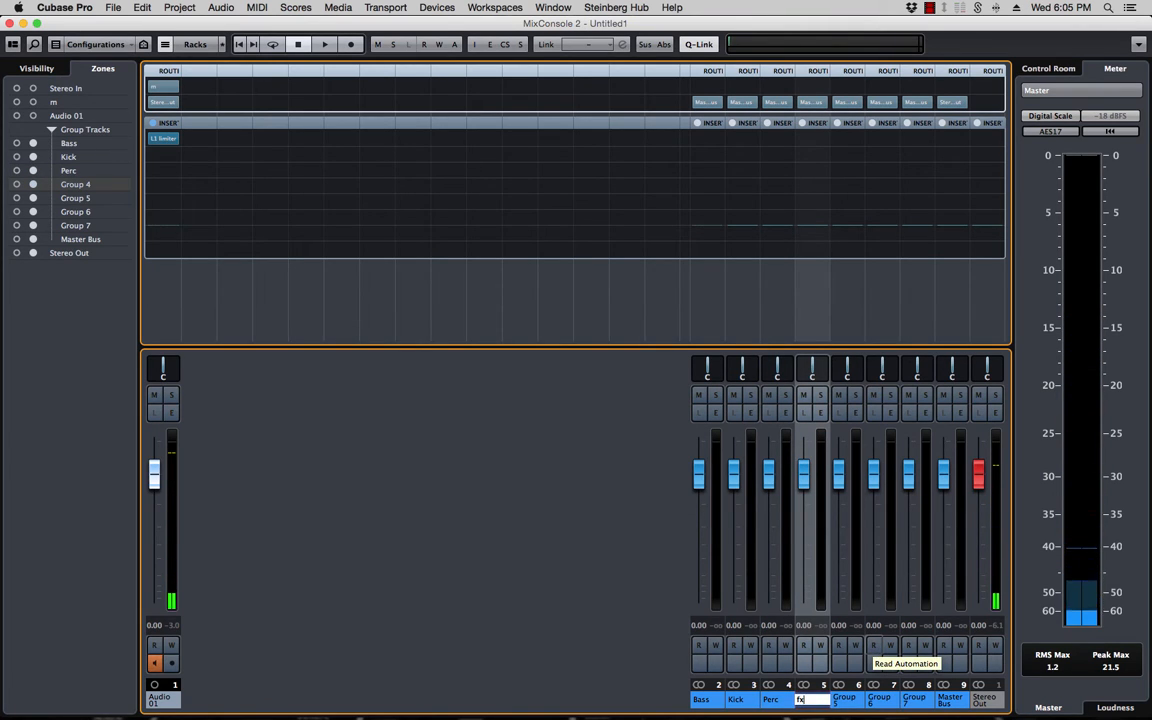
pyautogui.write('x')
pyautogui.press('Return')
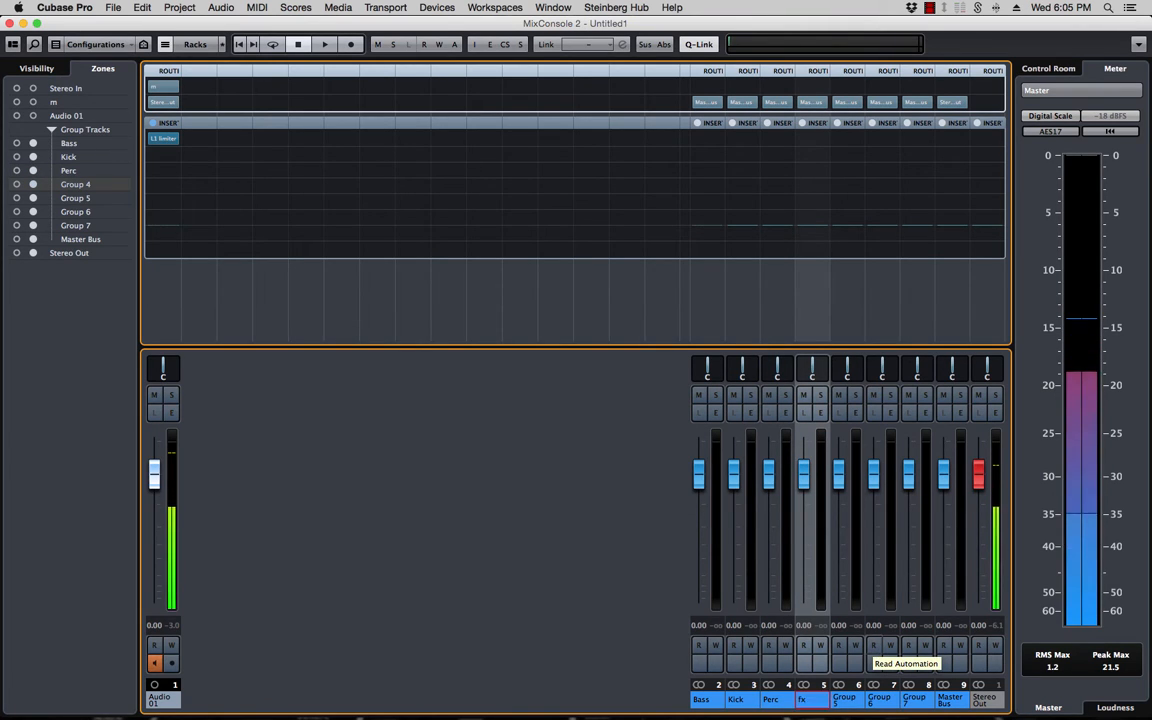
# - Rename the Group 5 channel as Leads1 and the Group 6 channel as Leads2 in the MixConsole
pyautogui.doubleClick(845, 700)
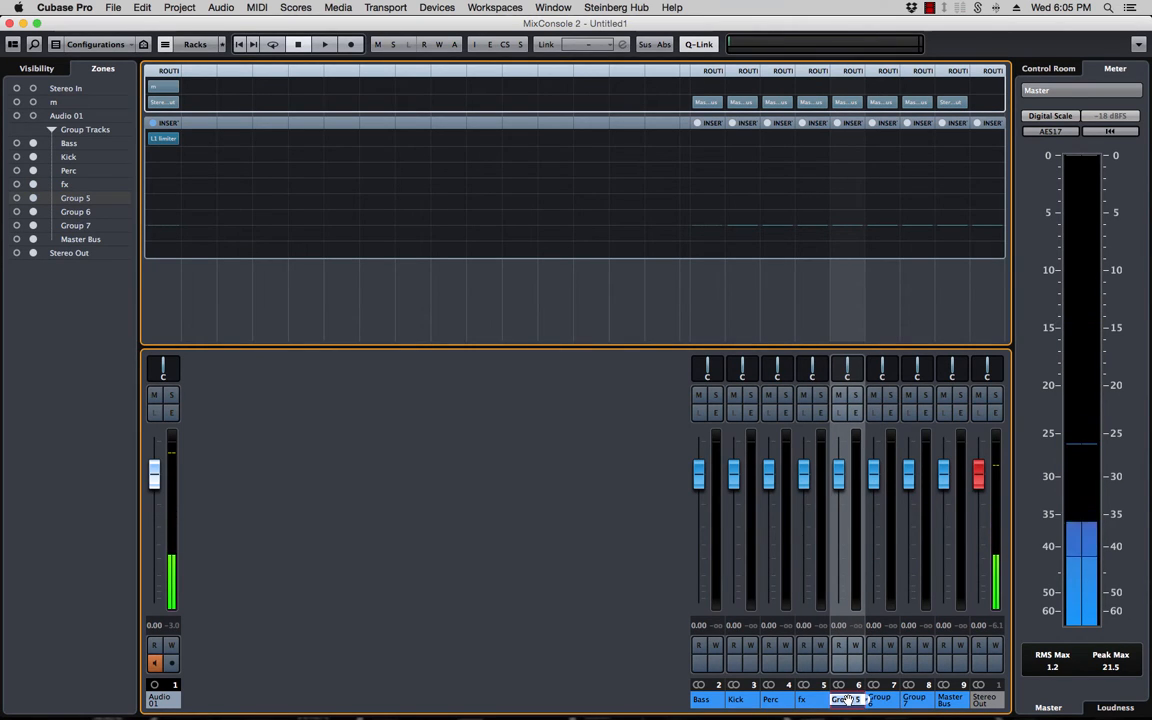
pyautogui.write('Leads ')
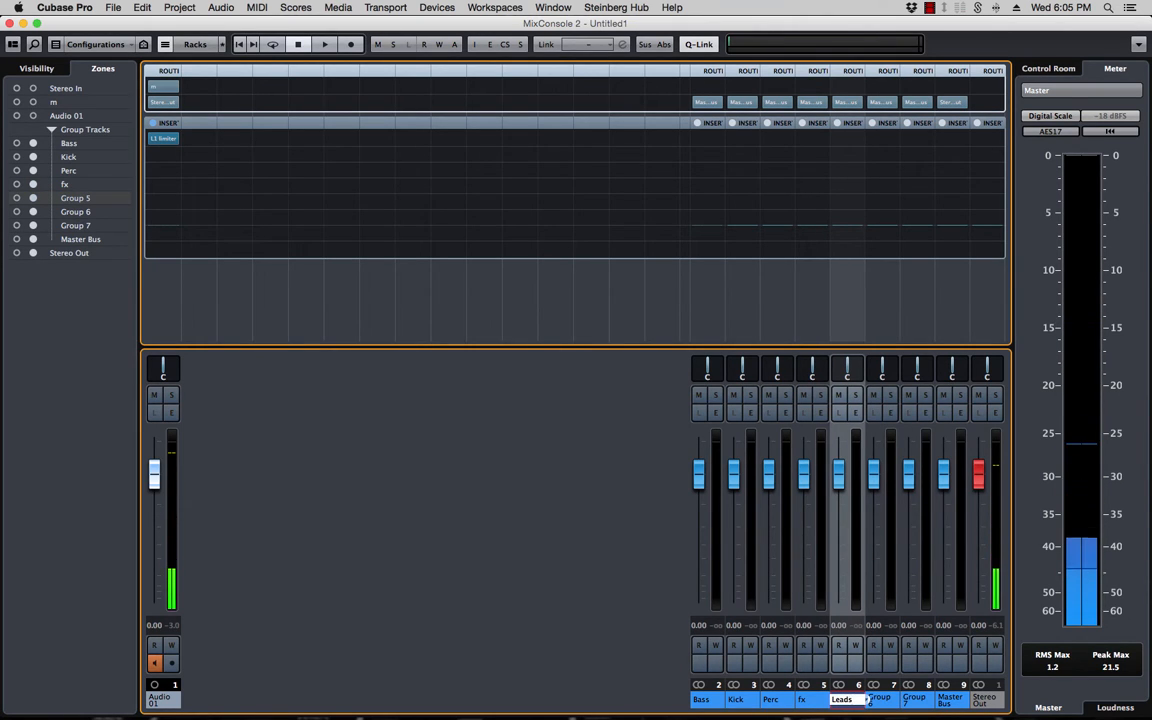
pyautogui.write('1')
pyautogui.press('Return')
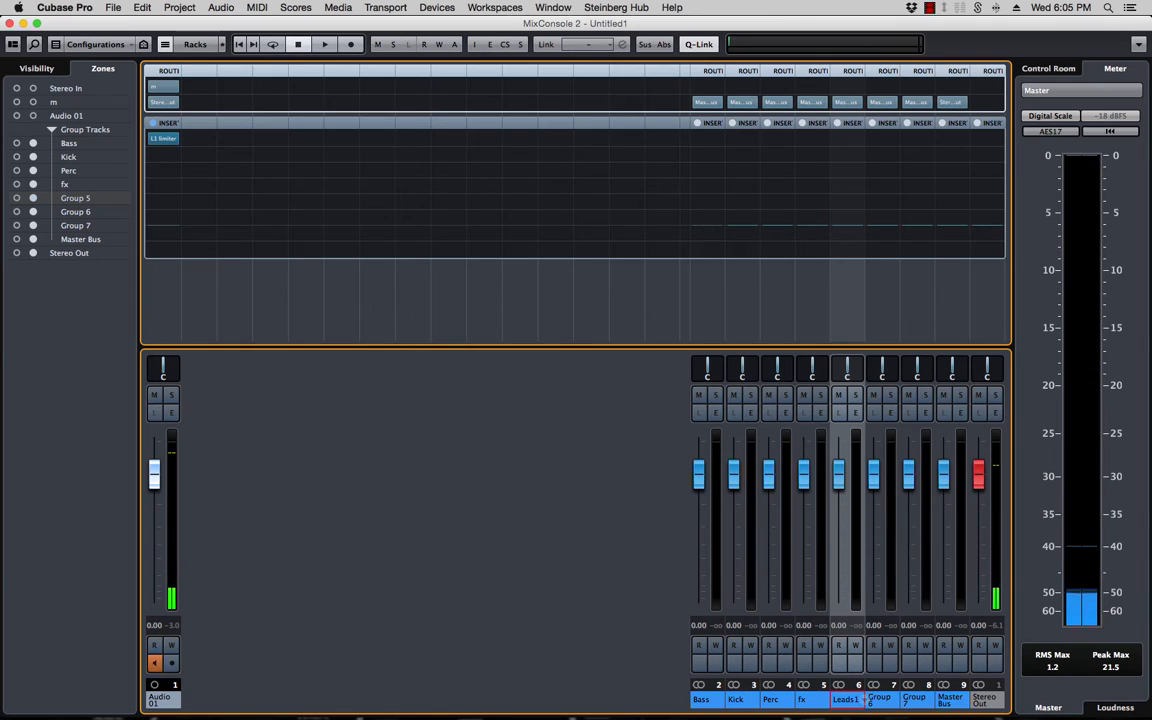
pyautogui.doubleClick(884, 700)
pyautogui.write('Lea')
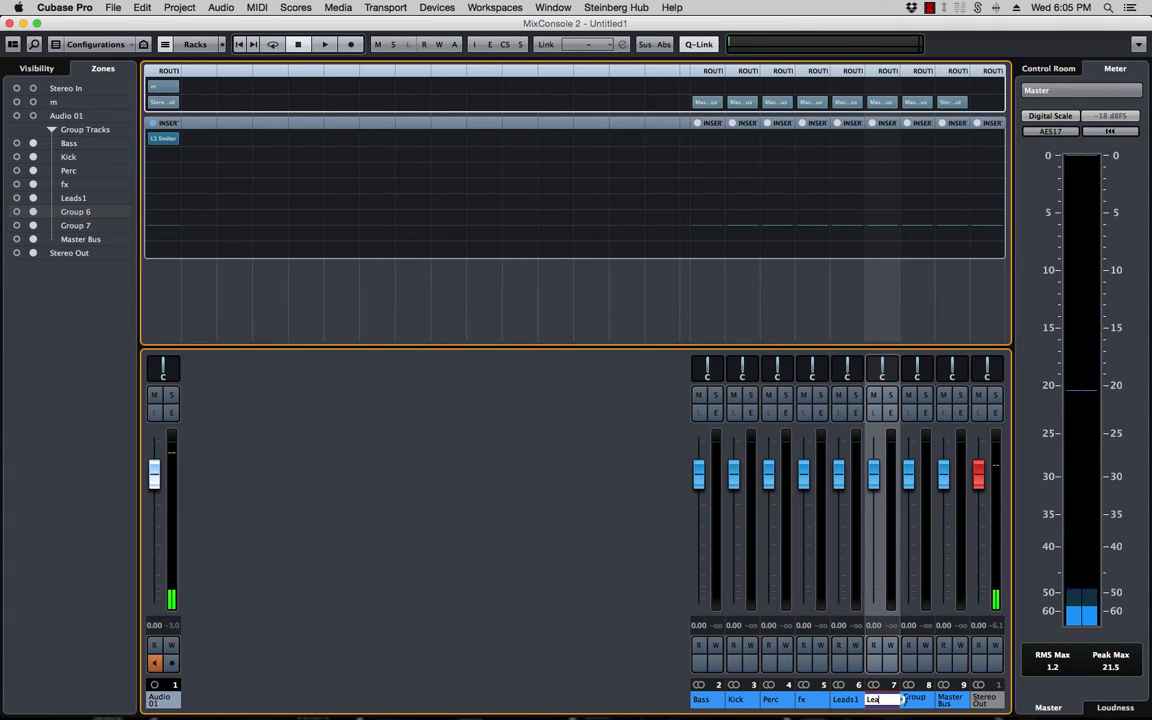
pyautogui.write('ds2')
pyautogui.press('Return')
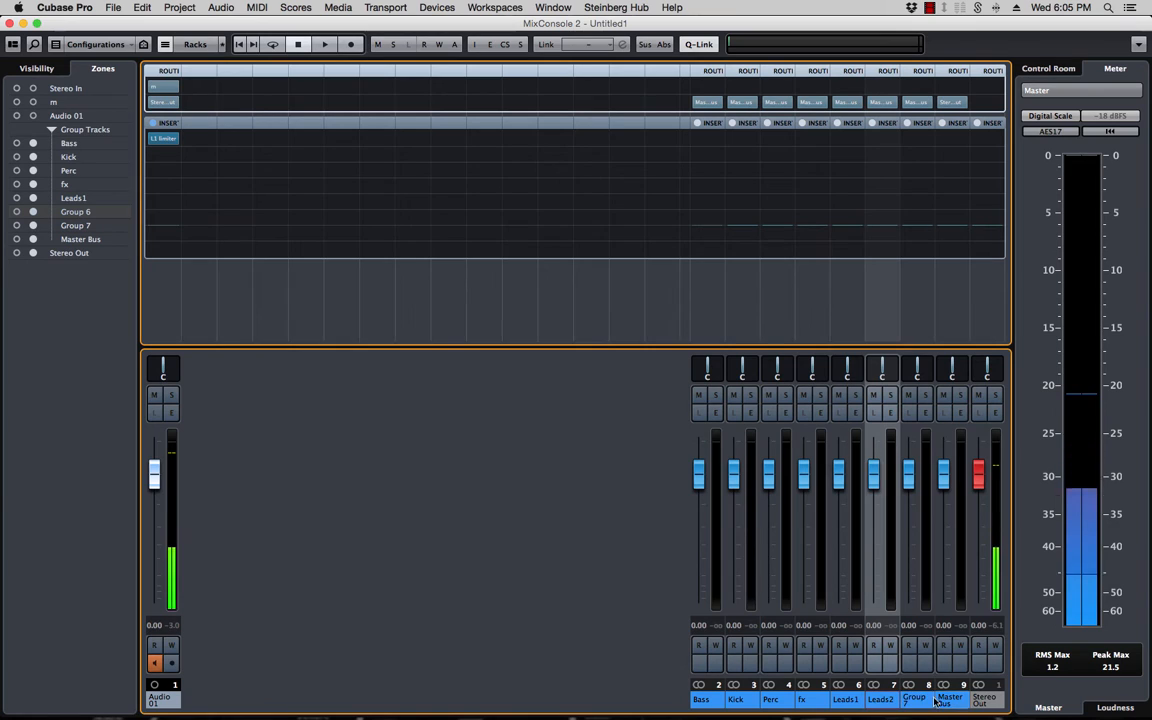
# - Rename the Group 7 channel as Vocals and select the Master Bus channel in the MixConsole
pyautogui.doubleClick(915, 700)
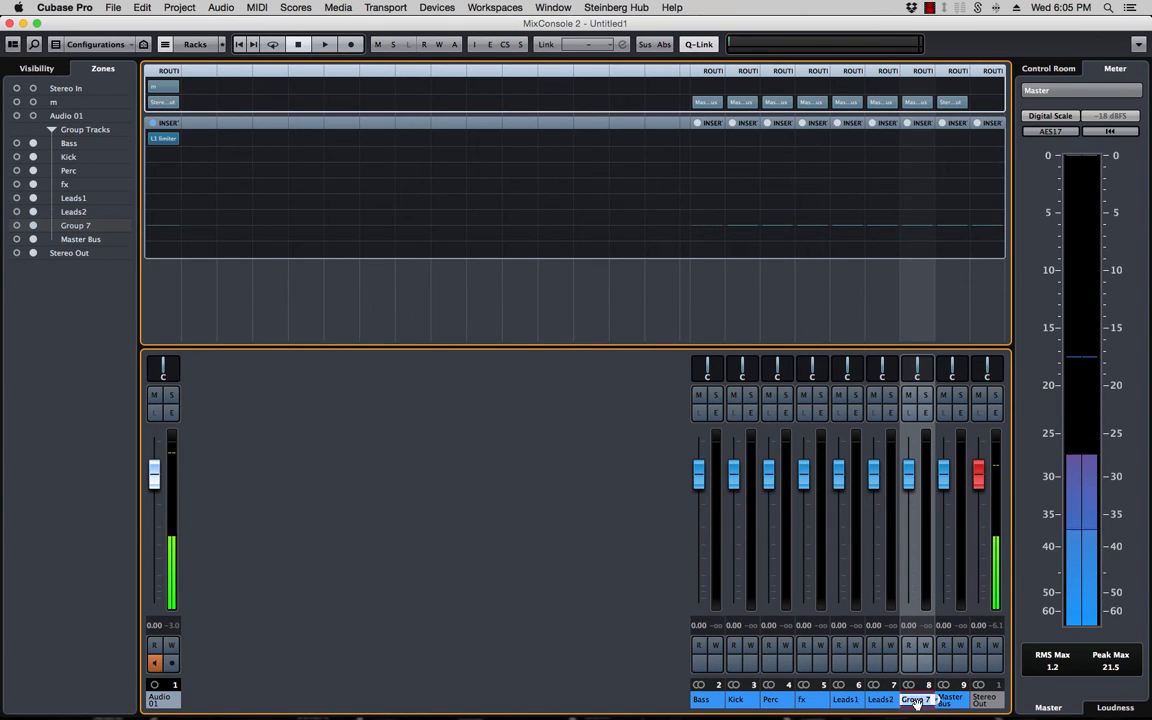
pyautogui.write('Vocals')
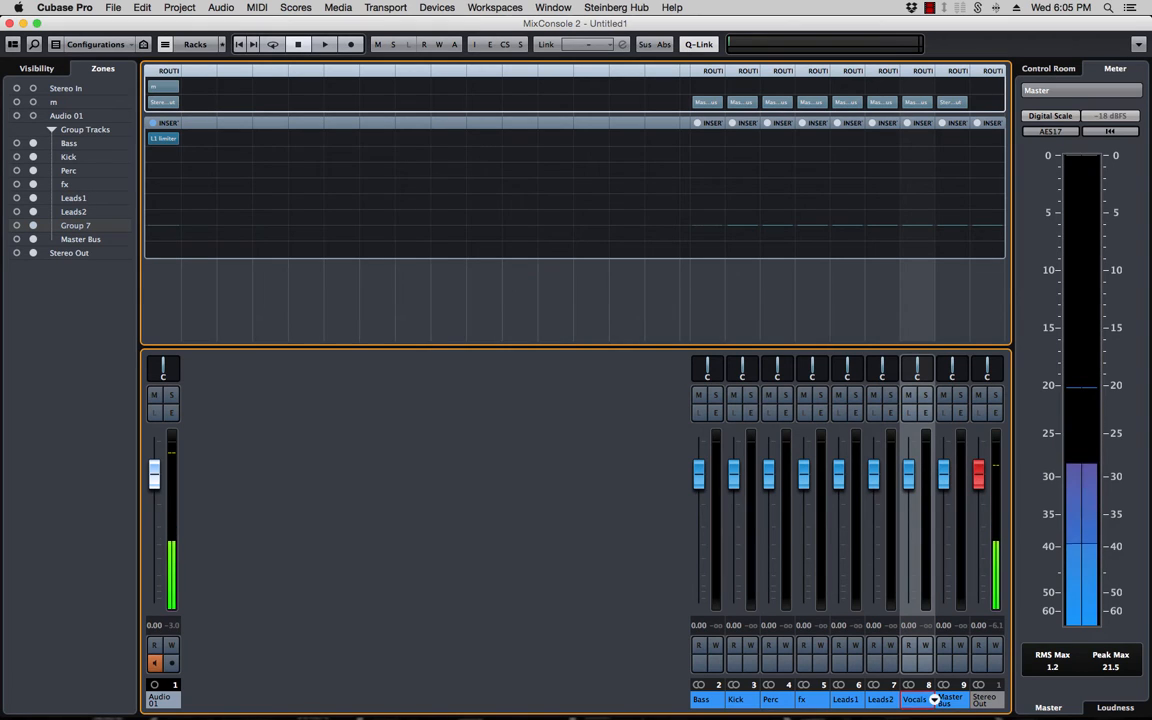
pyautogui.press('Return')
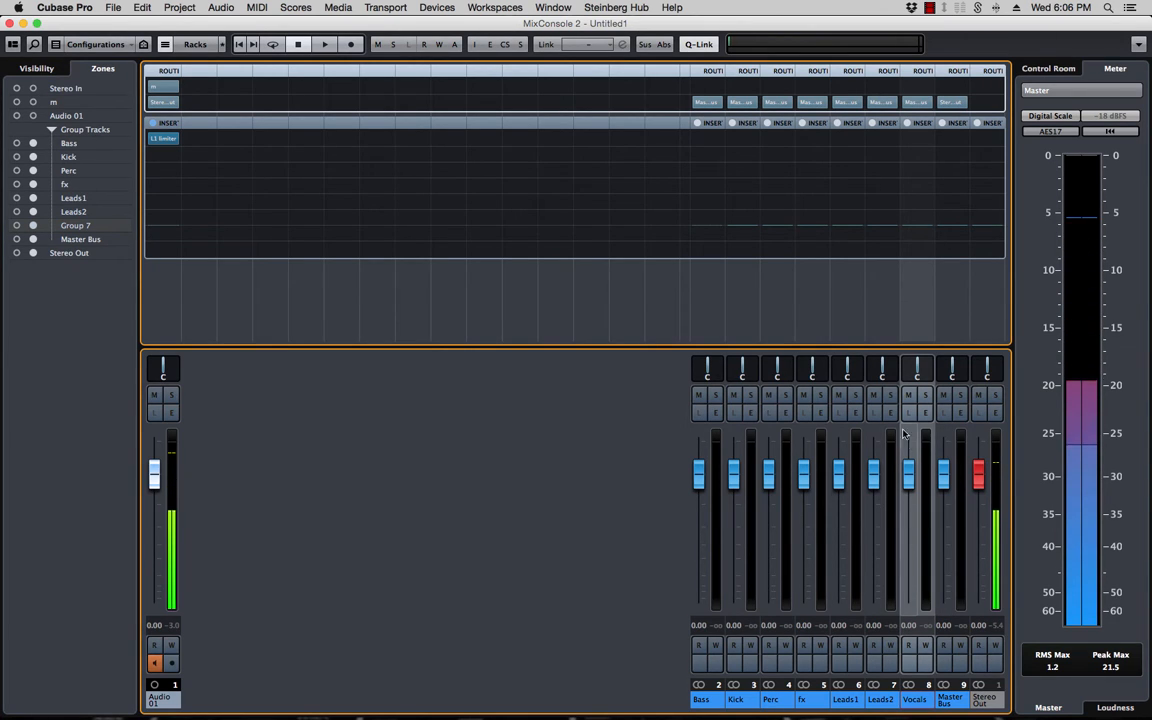
pyautogui.click(947, 697)
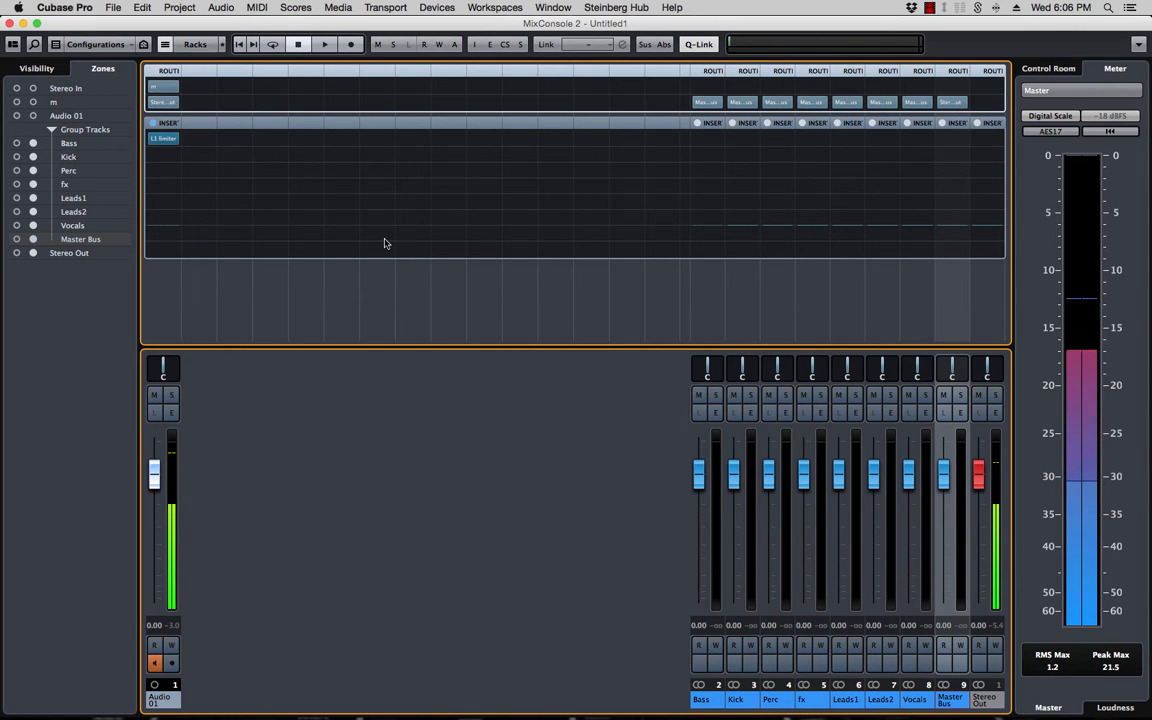
# - Collapse the Group Tracks folder in the project's track list and colour it light blue
pyautogui.press('F3')
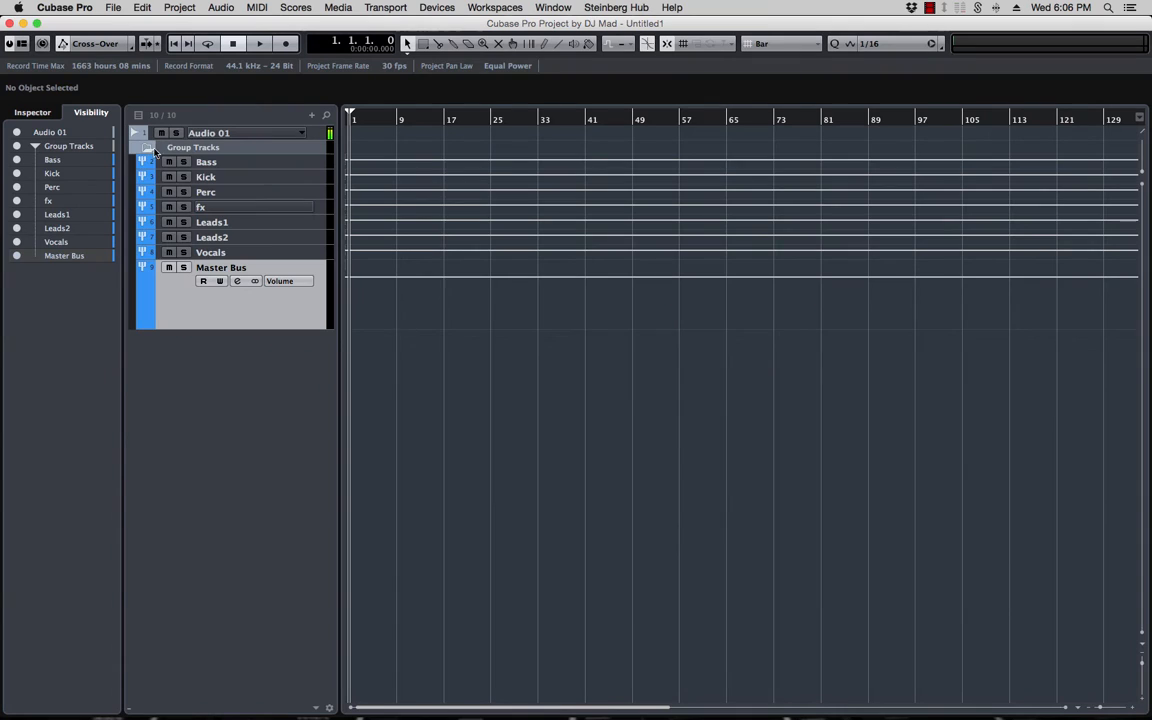
pyautogui.click(148, 148)
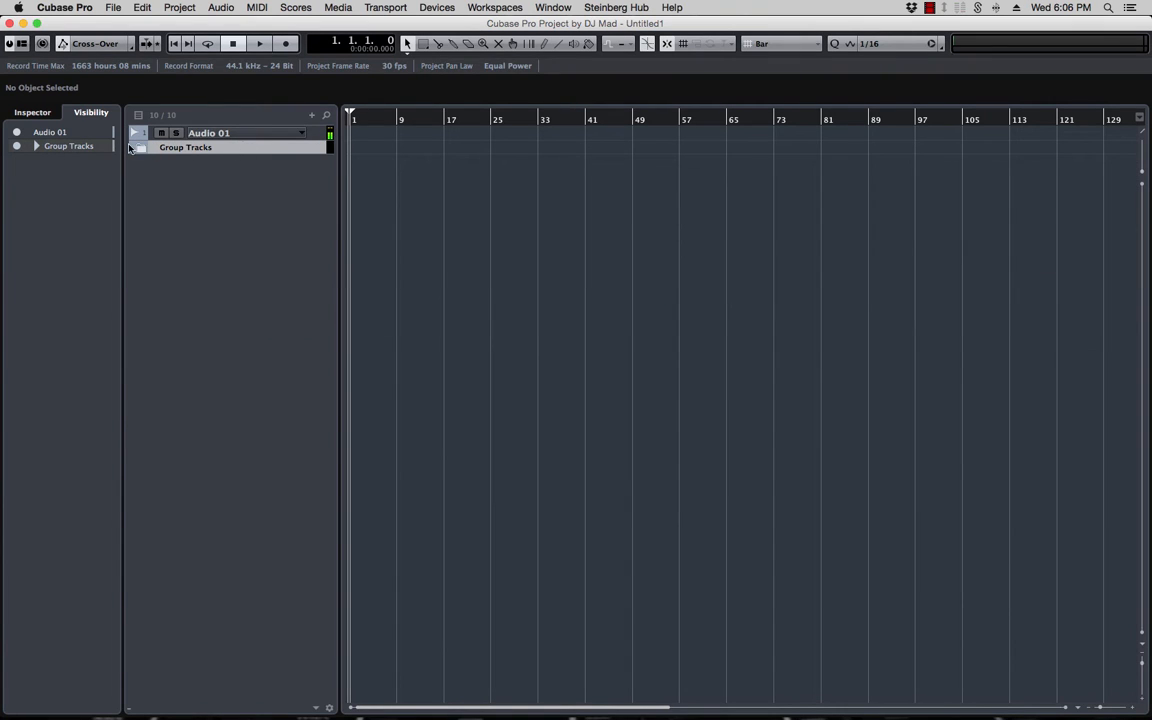
pyautogui.click(131, 147)
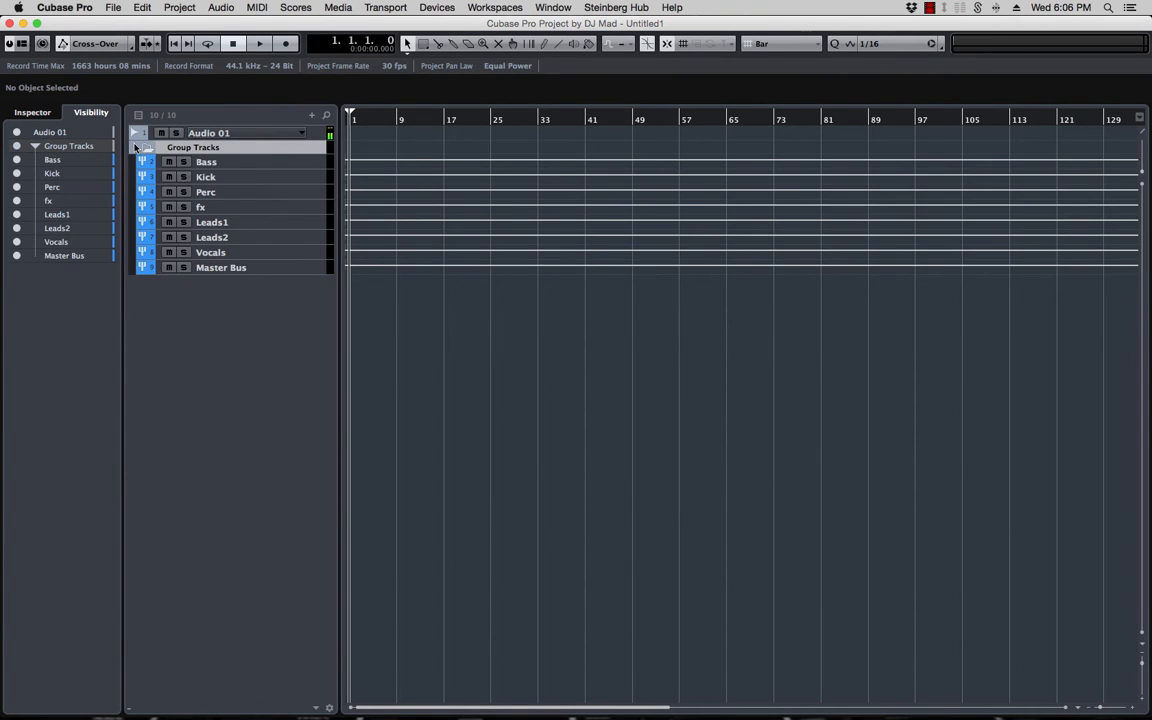
pyautogui.click(136, 148)
pyautogui.click(280, 146)
pyautogui.click(145, 149)
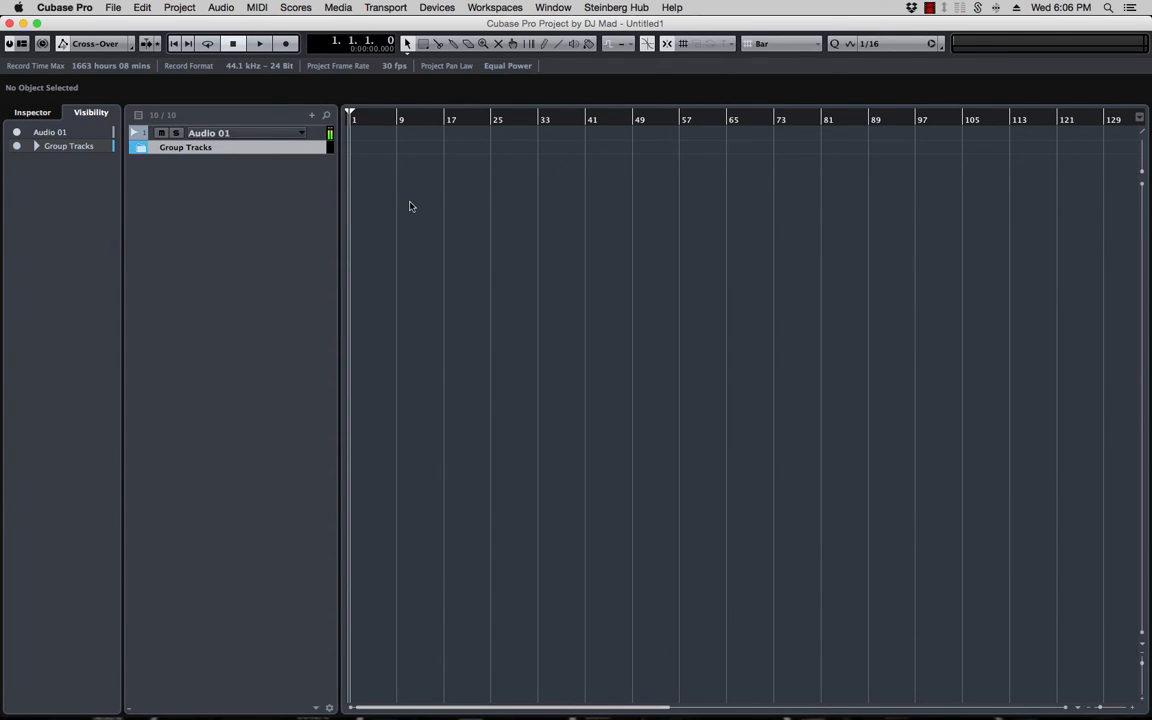
# - Add four instrument tracks with no VST instrument below the Group Tracks folder
pyautogui.rightClick(186, 216)
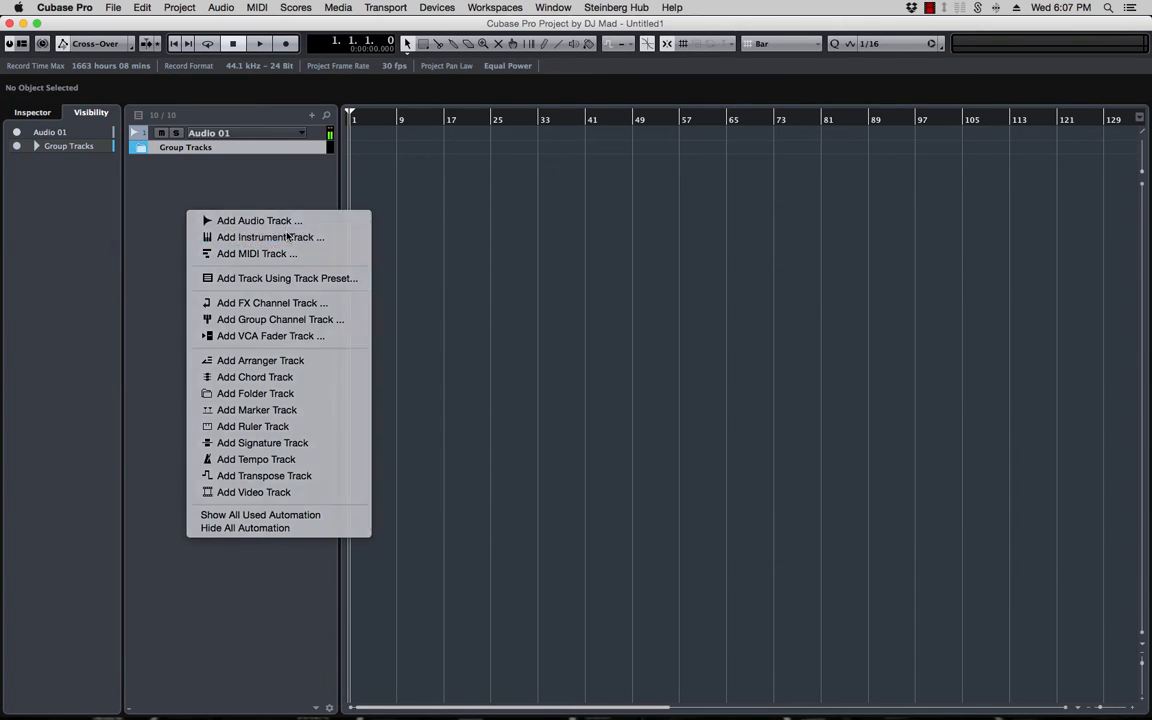
pyautogui.click(225, 237)
pyautogui.click(566, 225)
pyautogui.click(510, 200)
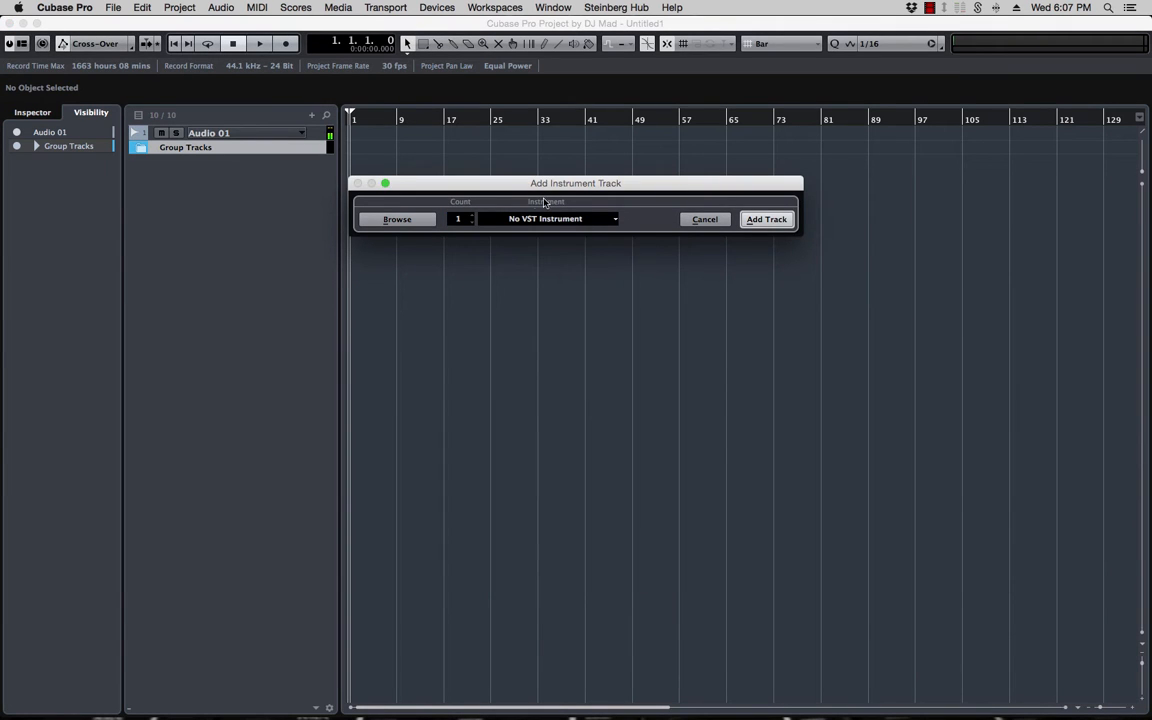
pyautogui.click(475, 216)
pyautogui.click(475, 216)
pyautogui.click(766, 219)
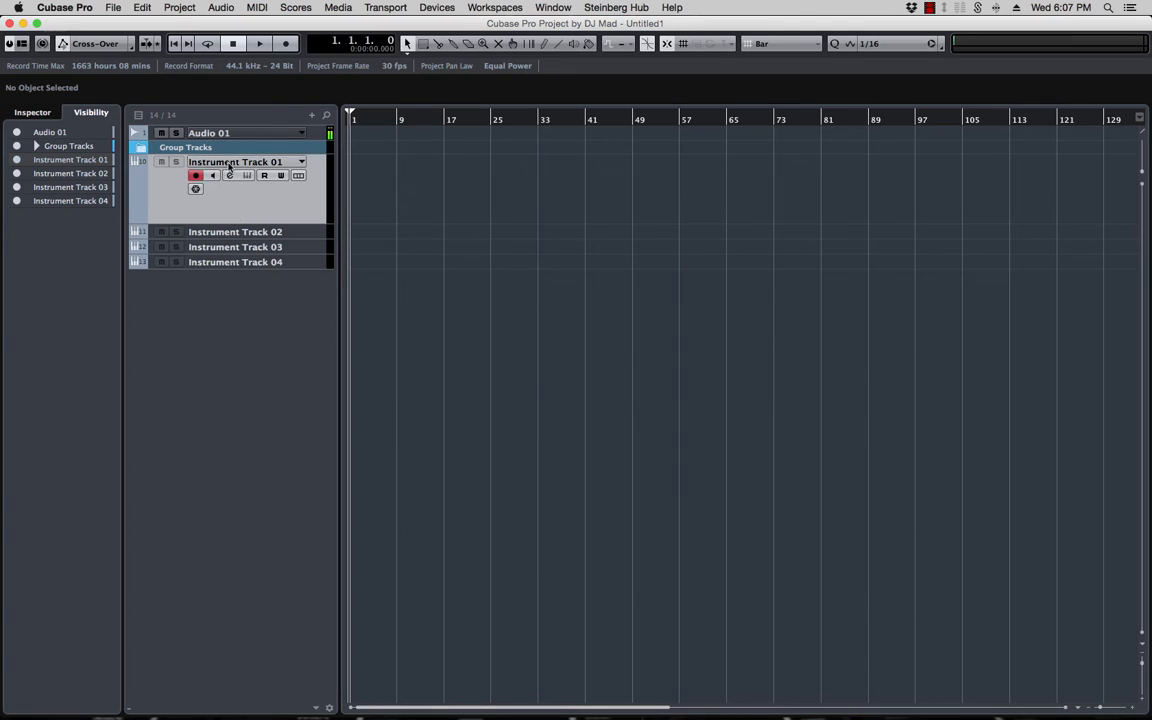
# - Rename Instrument Track 01 as Kick and Instrument Track 02 as Snare
pyautogui.doubleClick(226, 162)
pyautogui.write('ki')
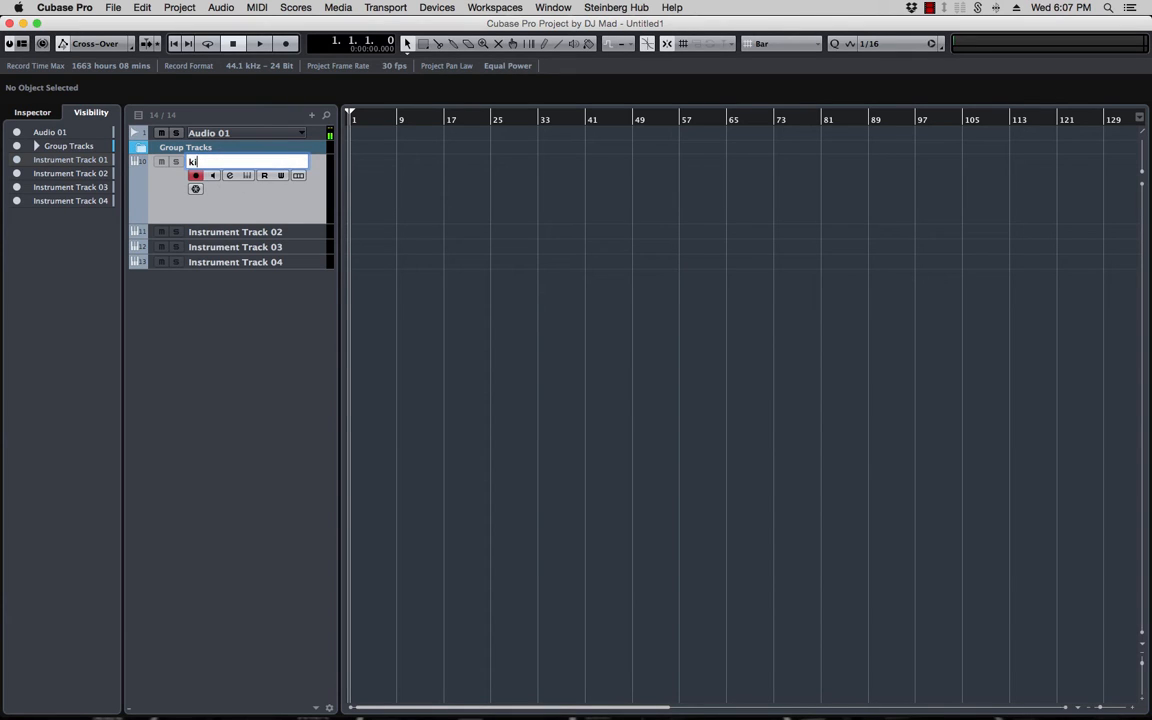
pyautogui.press('Return')
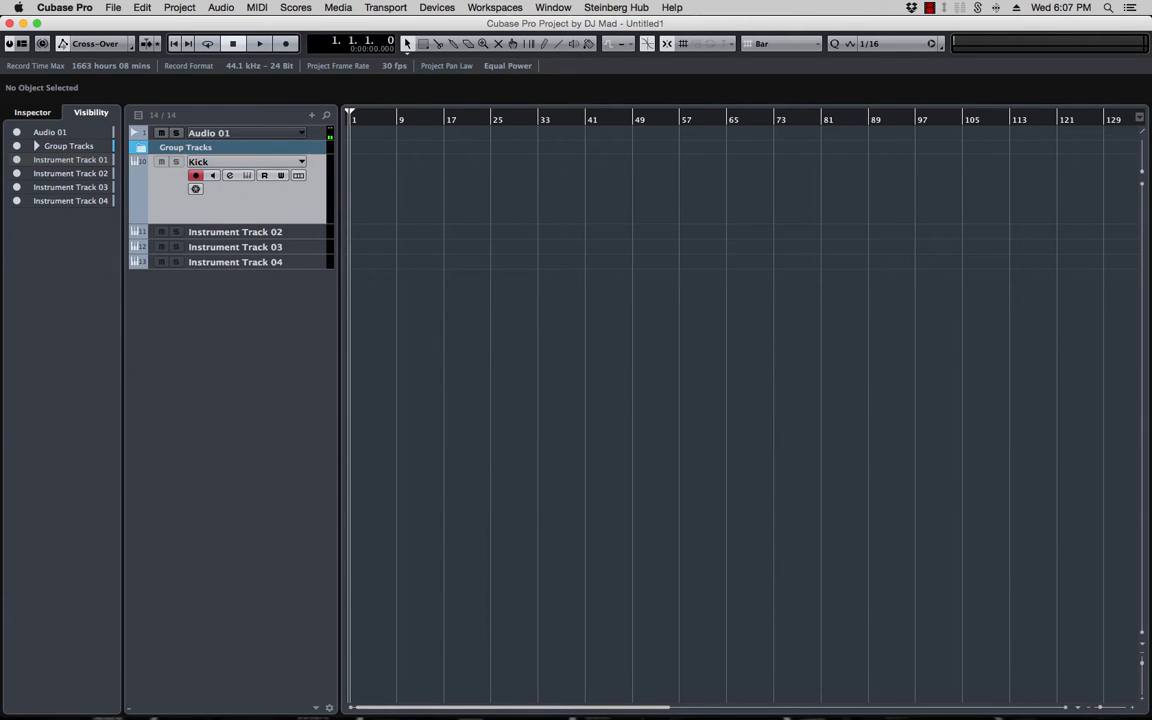
pyautogui.doubleClick(231, 231)
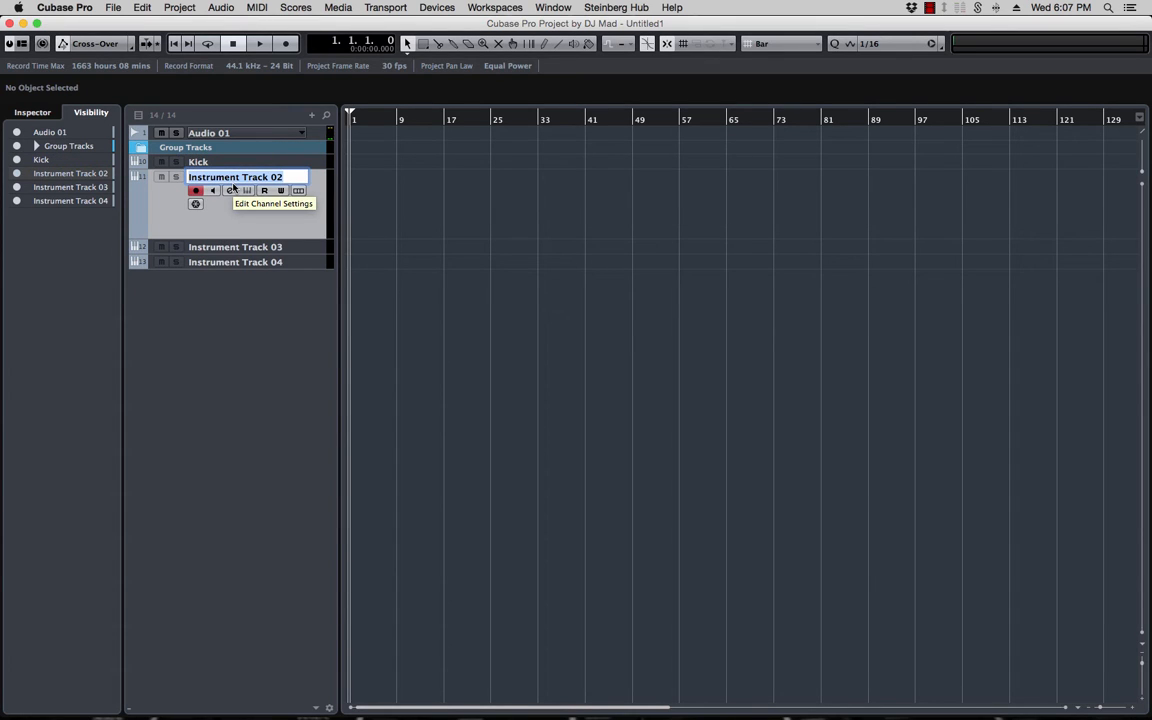
pyautogui.write('Snare')
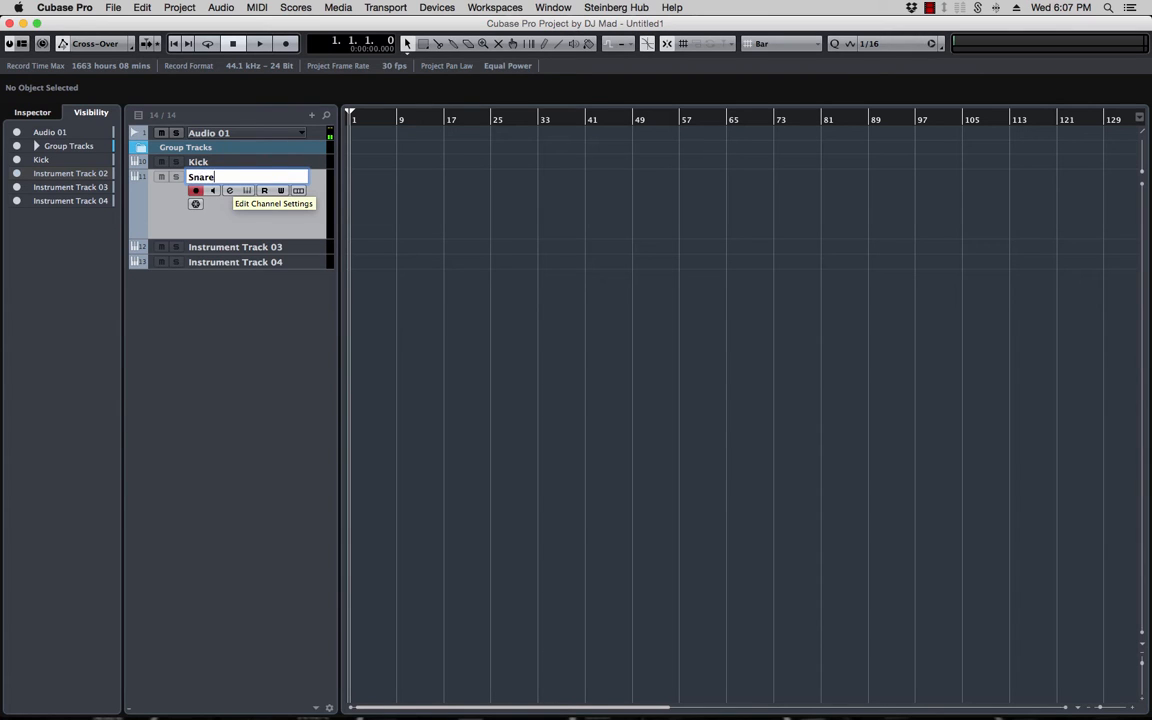
pyautogui.press('Return')
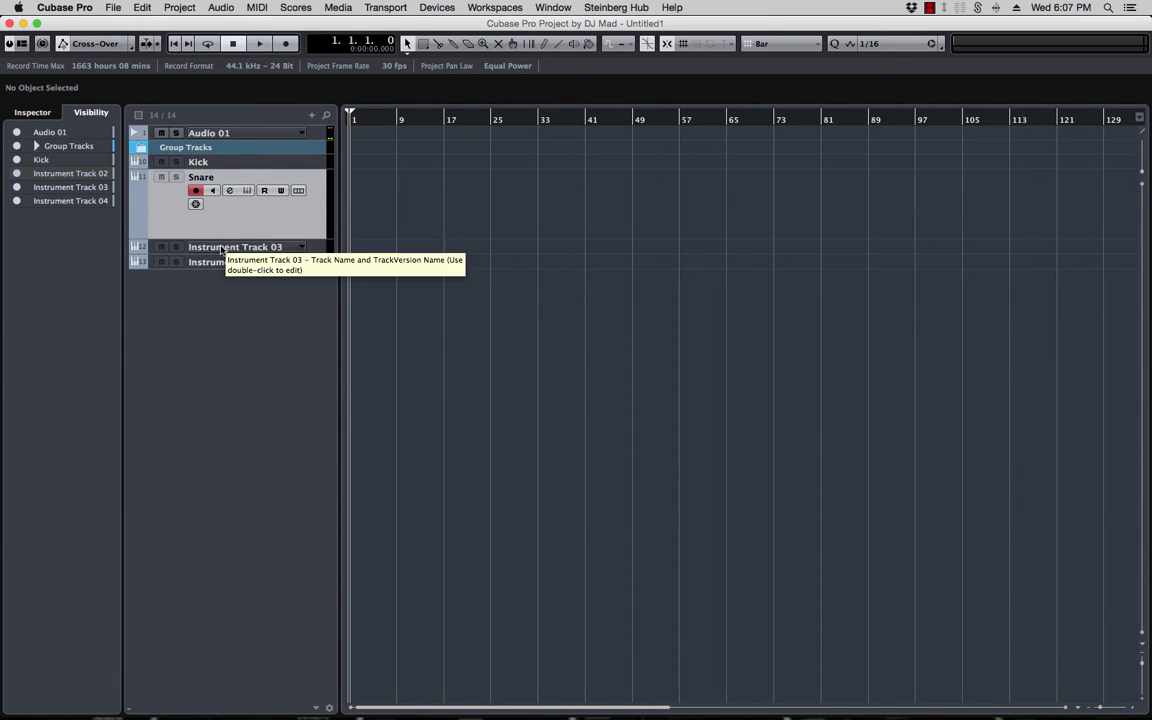
# - Rename Instrument Track 03 as Synth in the track list
pyautogui.doubleClick(220, 249)
pyautogui.write('S')
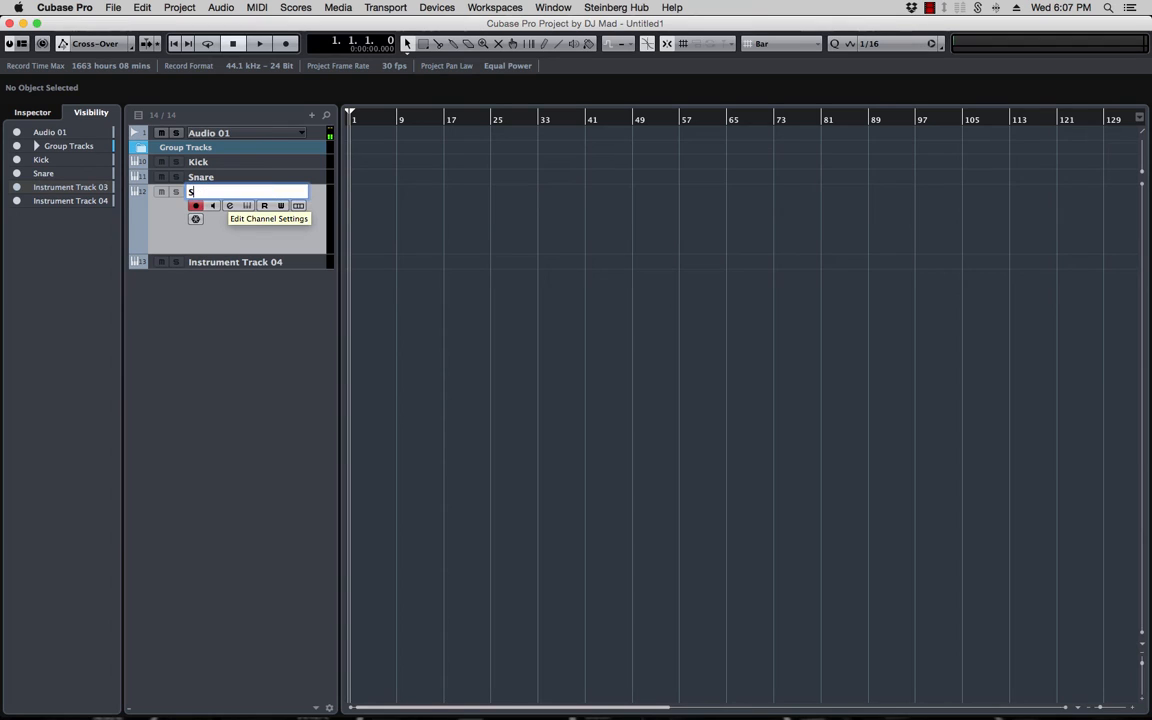
pyautogui.write('ynth')
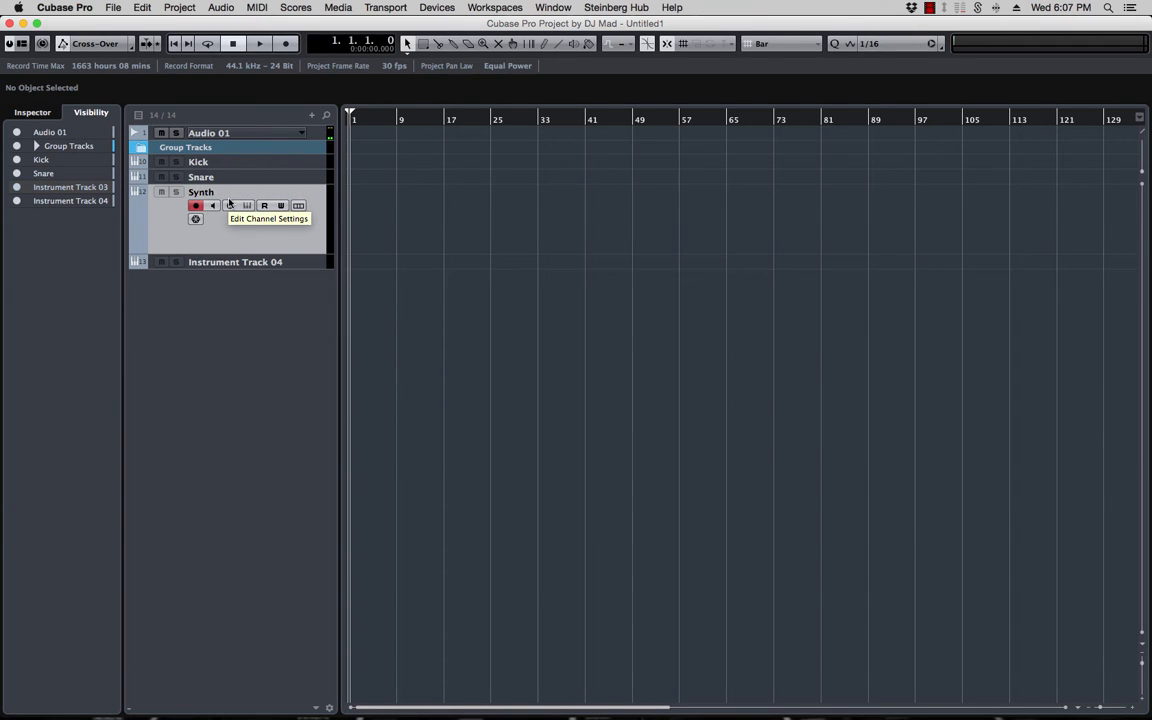
# - Rename Instrument Track 04 as Bass and move it above the Kick instrument track
pyautogui.click(242, 260)
pyautogui.doubleClick(235, 207)
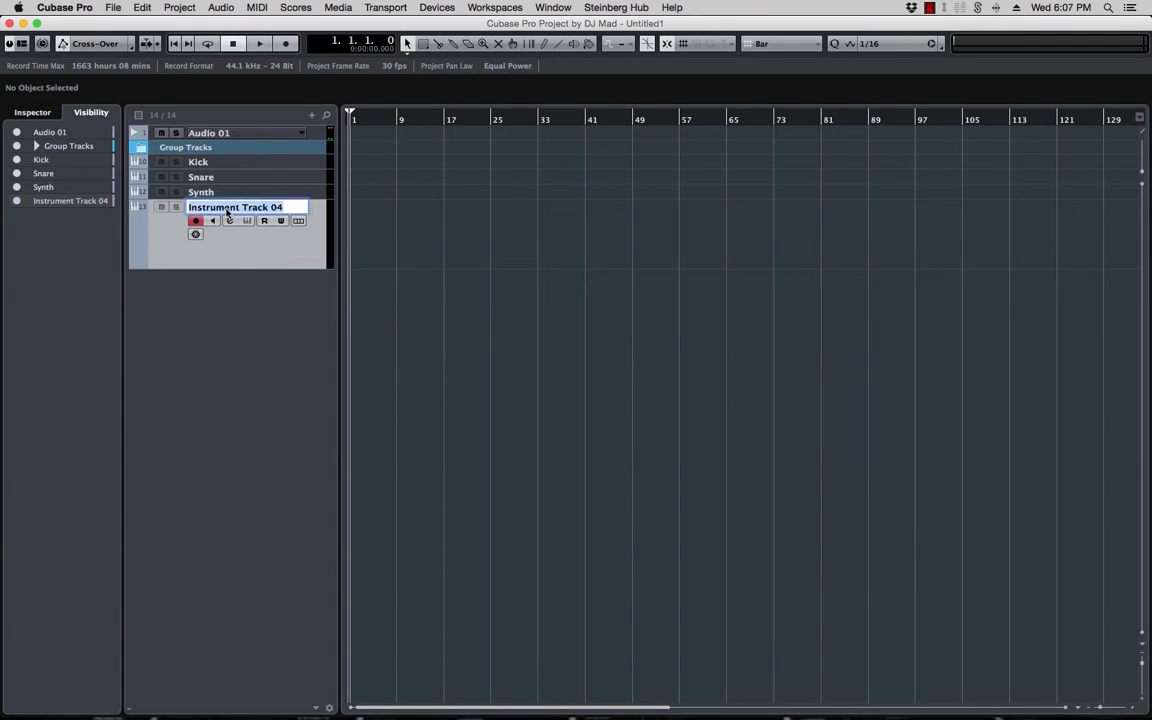
pyautogui.write('Bass')
pyautogui.press('Return')
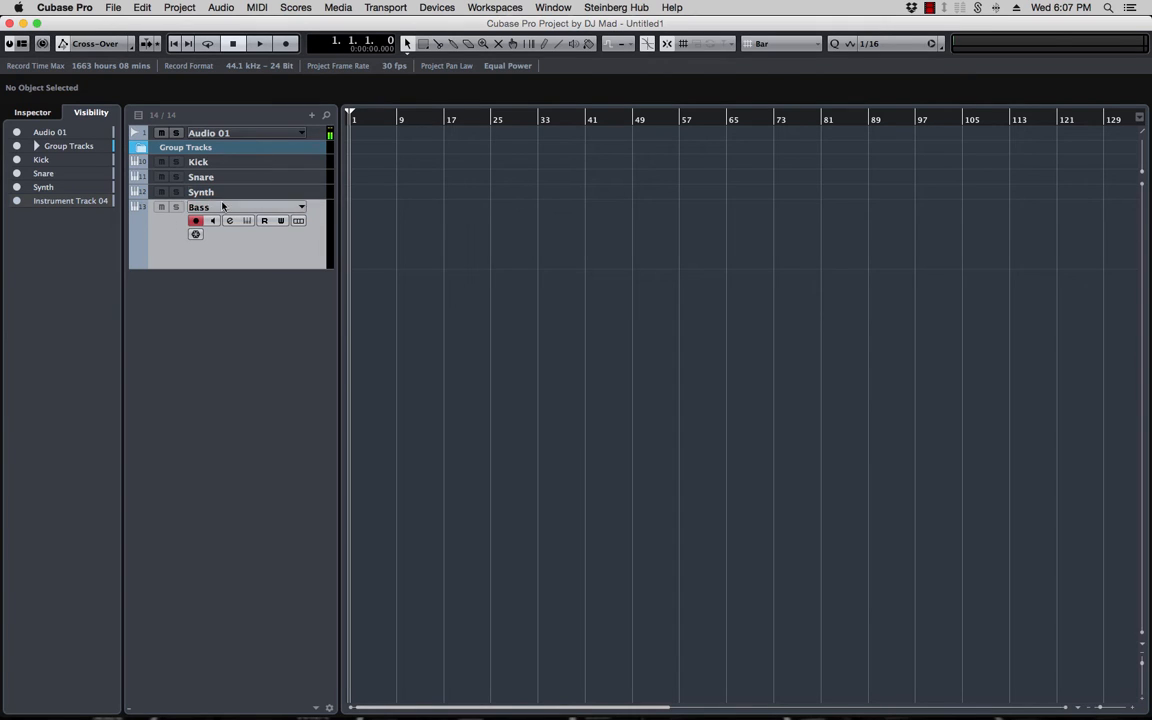
pyautogui.moveTo(224, 207); pyautogui.dragTo(163, 155)
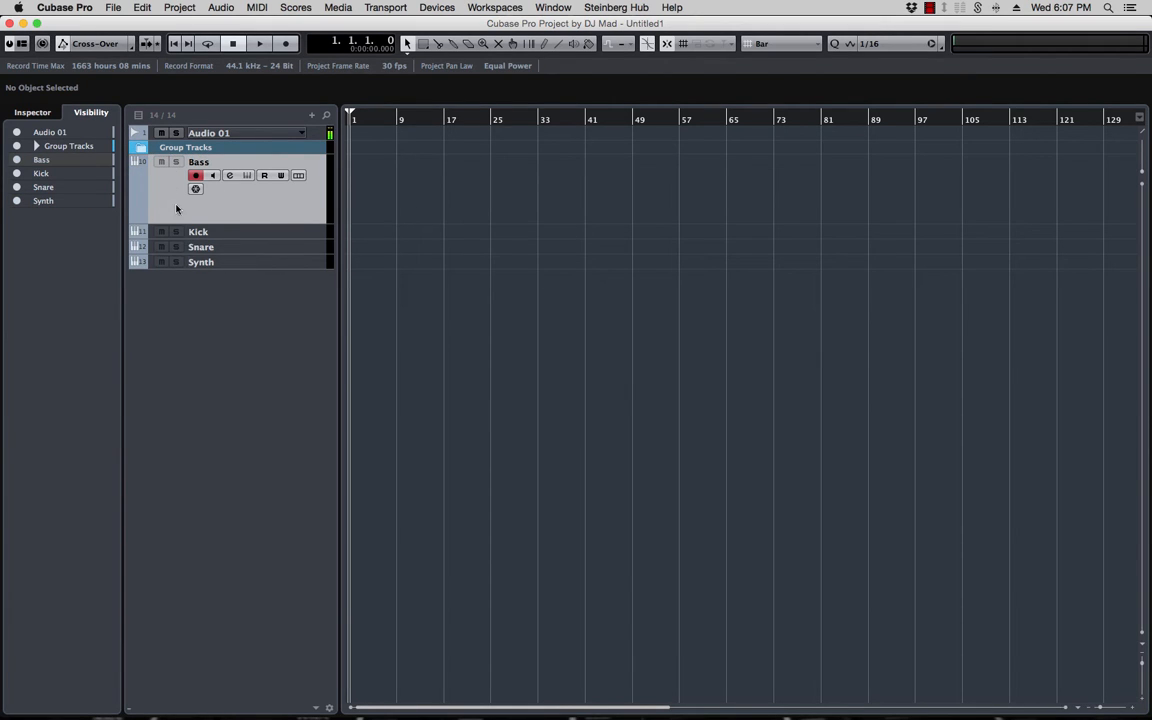
pyautogui.click(220, 233)
pyautogui.click(219, 247)
pyautogui.click(219, 265)
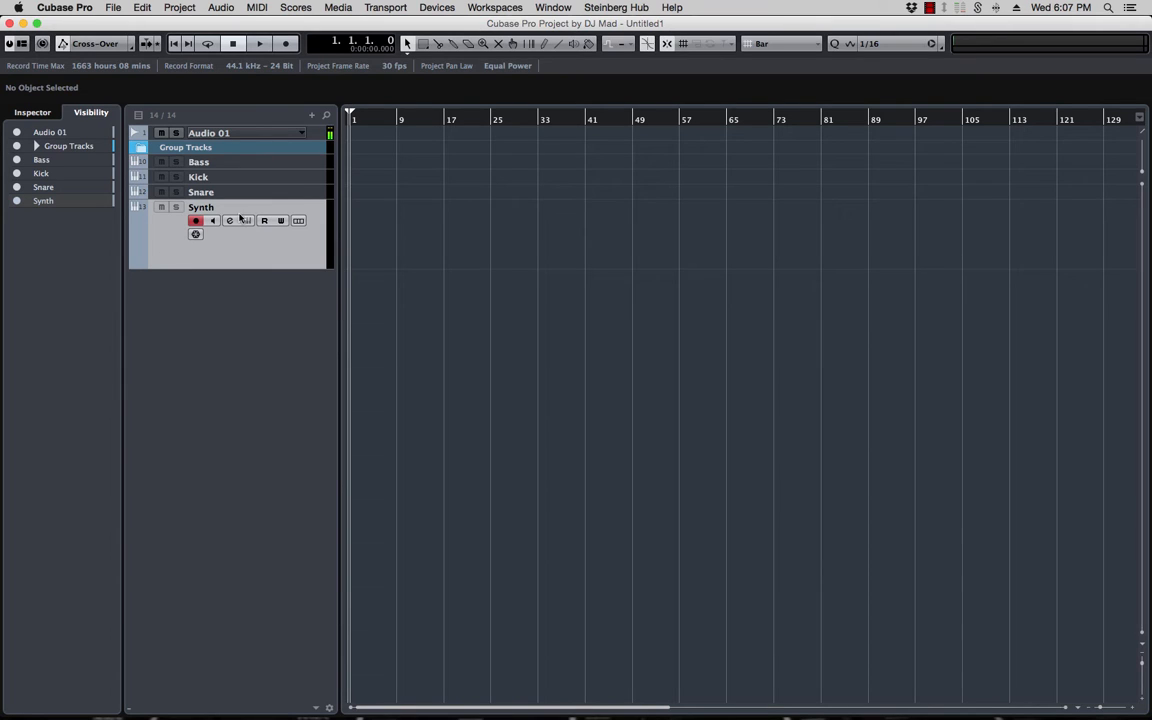
pyautogui.click(207, 165)
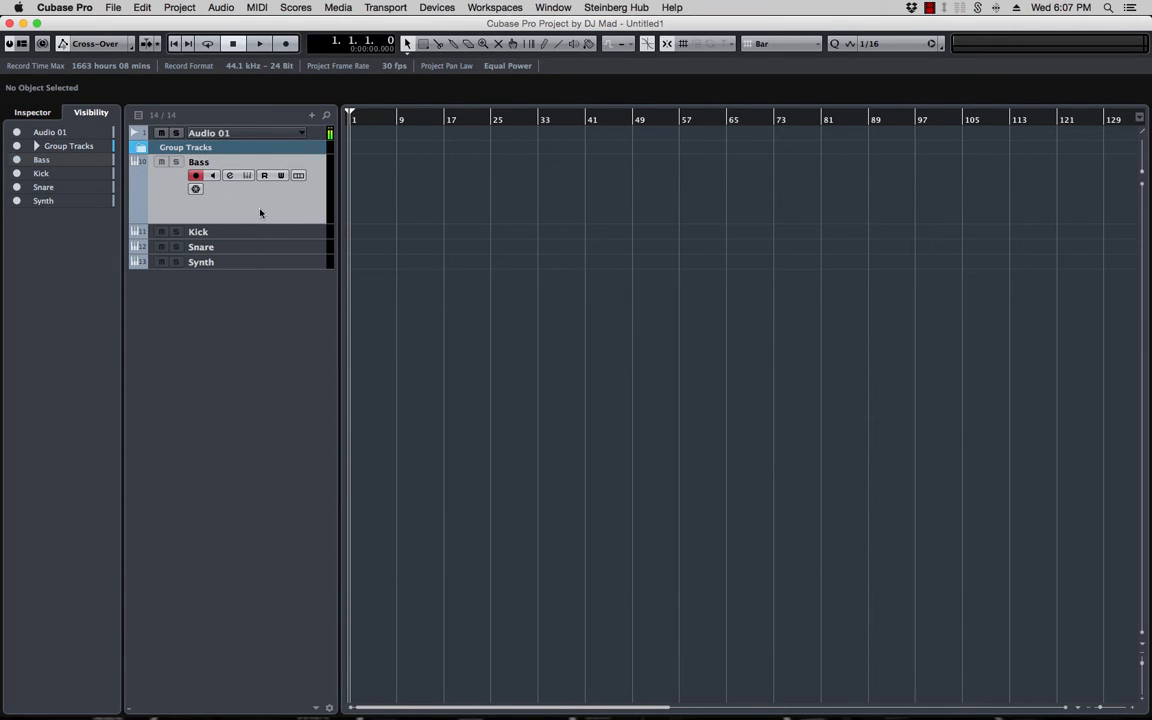
pyautogui.click(221, 247)
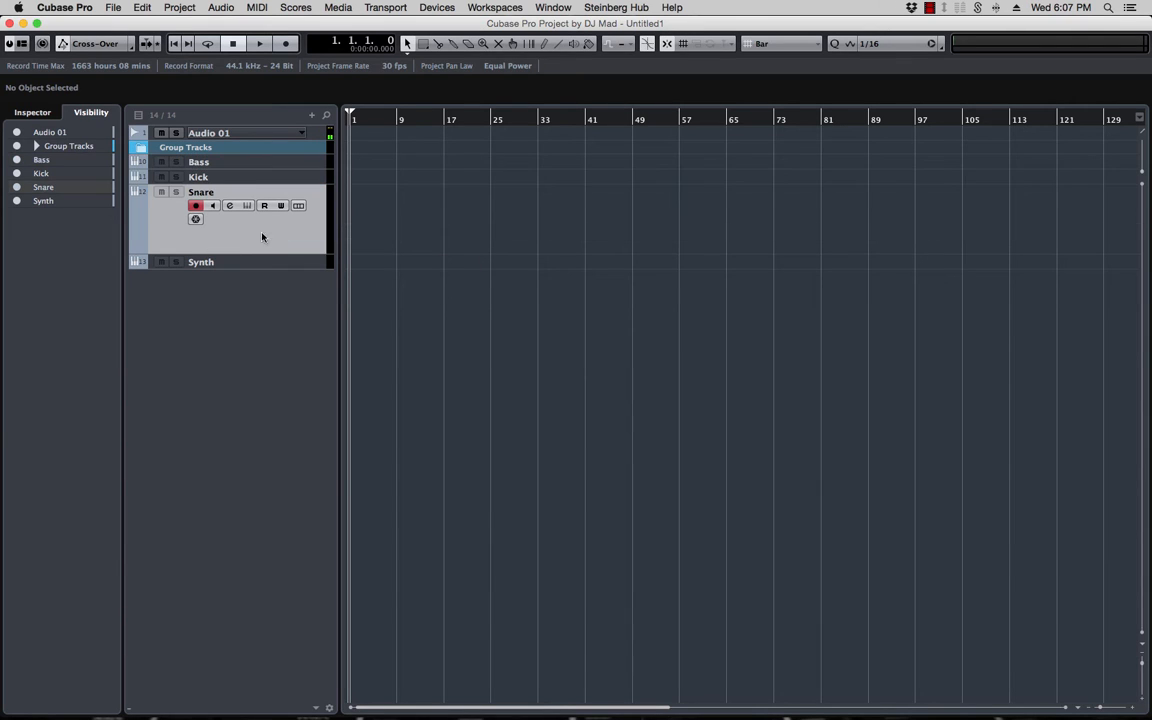
# - Add four stereo audio tracks below the Snare instrument track
pyautogui.rightClick(171, 216)
pyautogui.moveTo(243, 218)
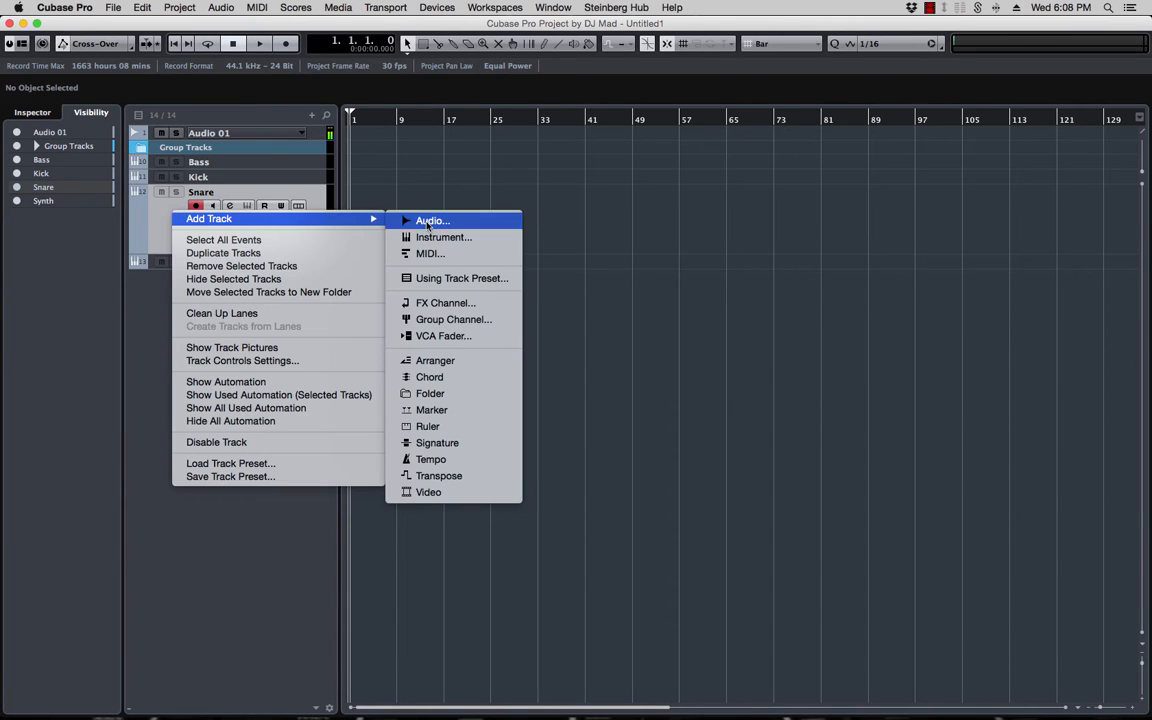
pyautogui.click(430, 221)
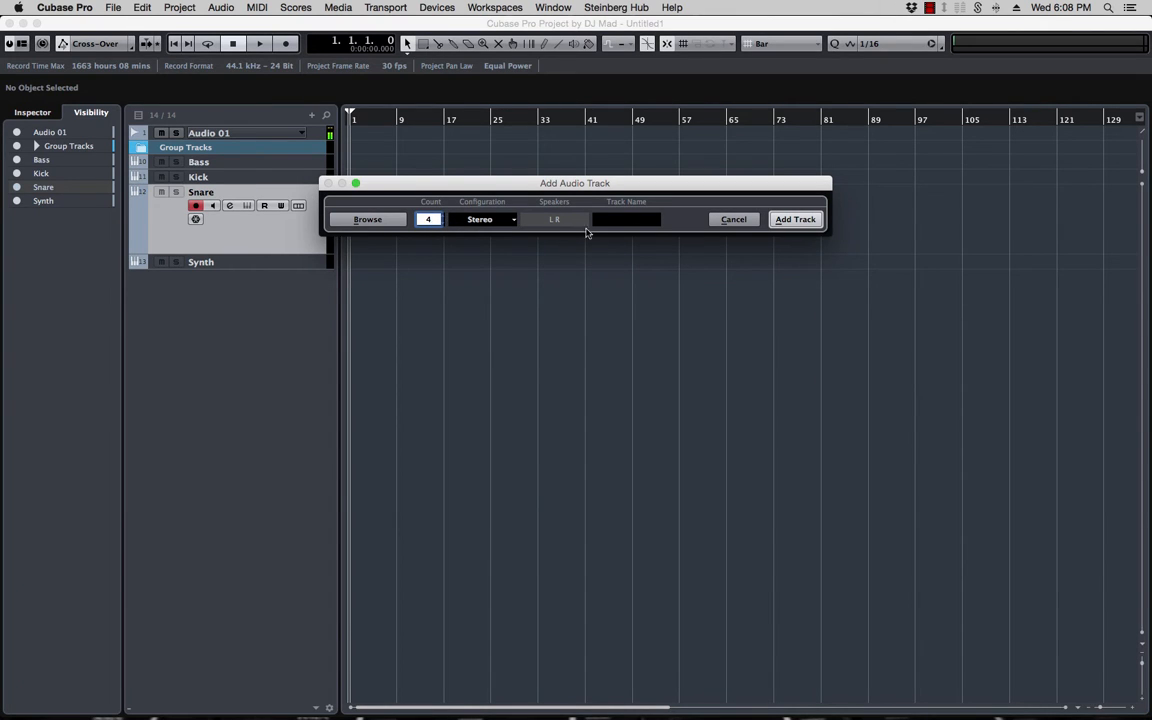
pyautogui.click(800, 219)
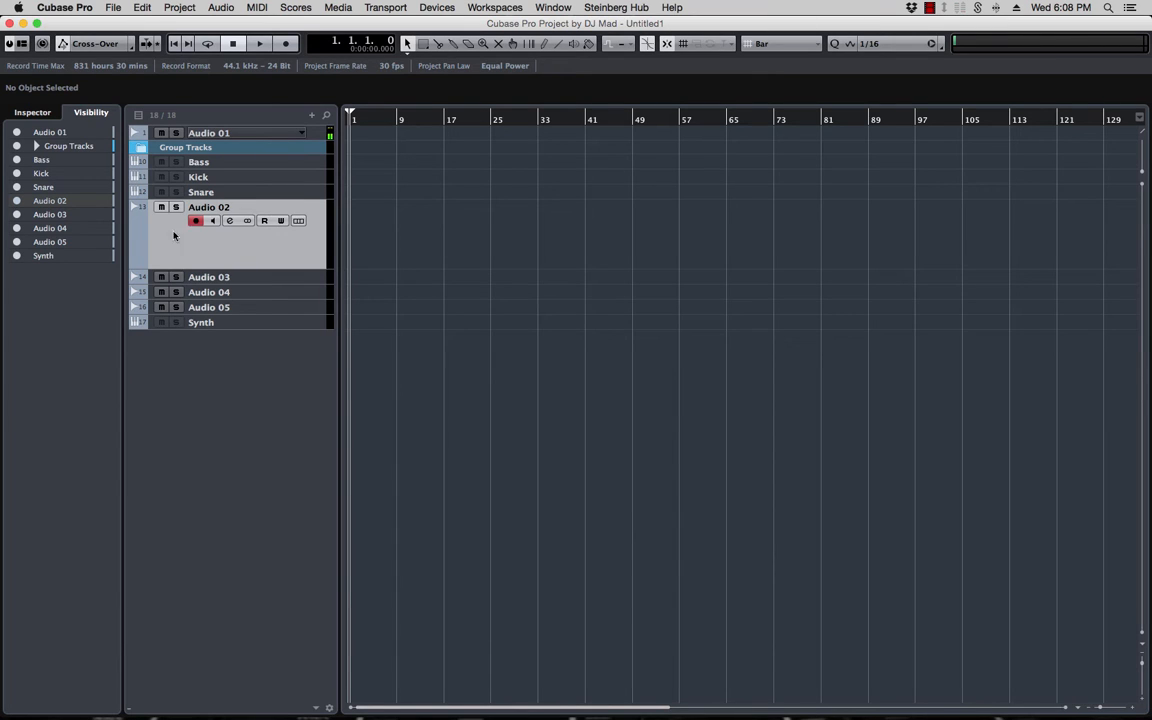
# - Move the Snare track and the audio tracks Audio 02 to Audio 05 together into a new folder
pyautogui.click(215, 193)
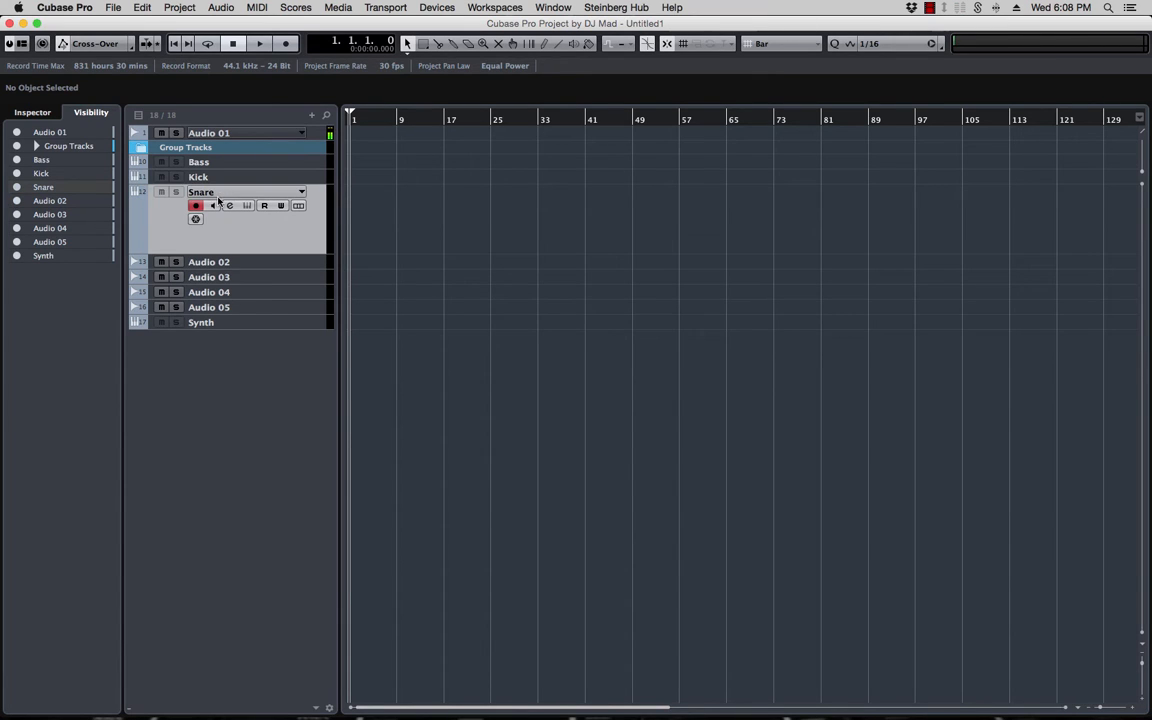
pyautogui.keyDown('shift'); pyautogui.click(245, 308); pyautogui.keyUp('shift')
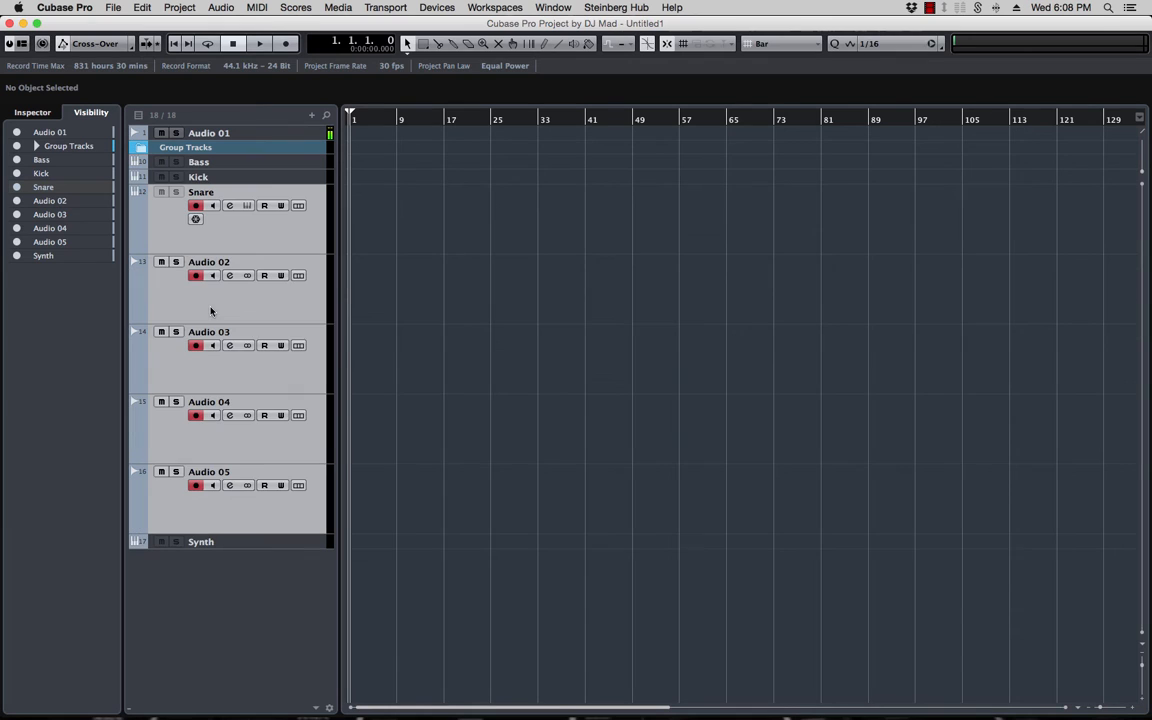
pyautogui.rightClick(141, 220)
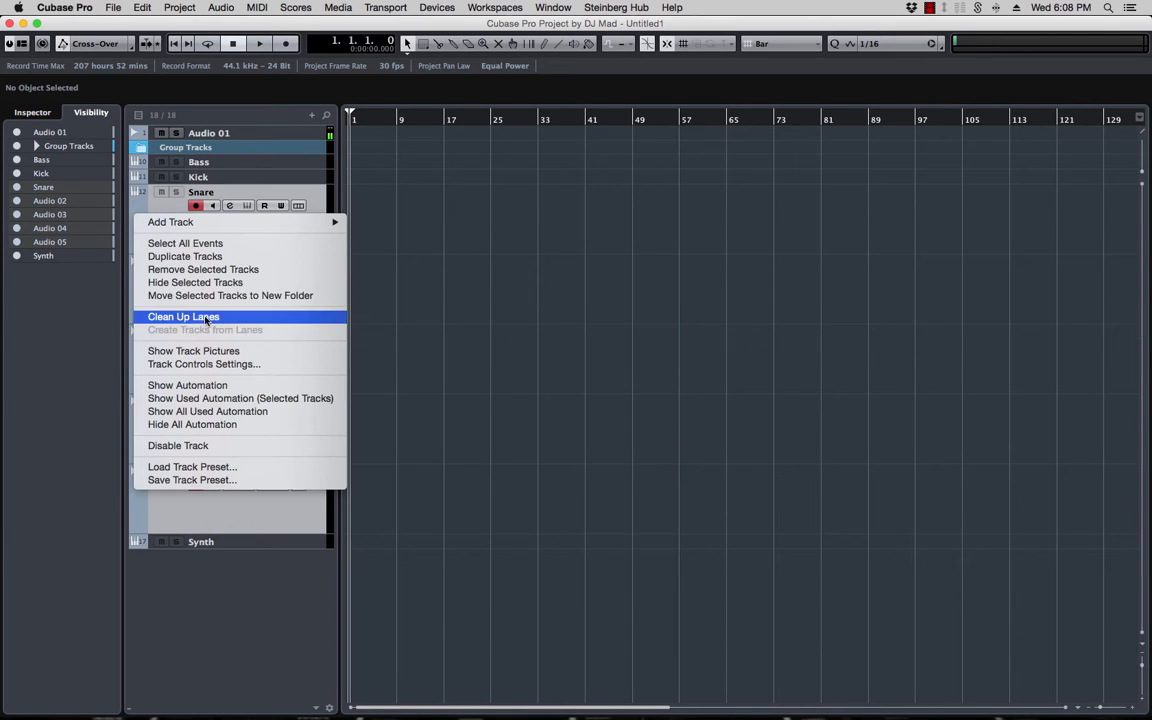
pyautogui.click(284, 295)
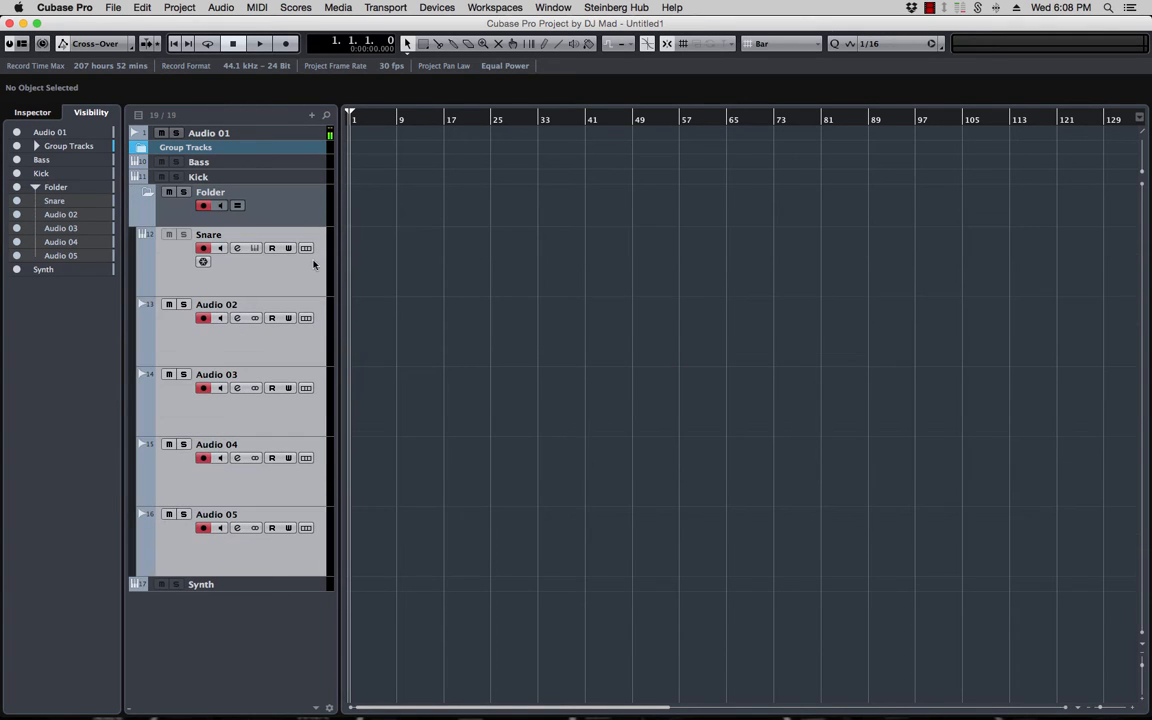
# - Assign the orange Color 3 to the new folder and to the Snare track inside it
pyautogui.click(146, 216)
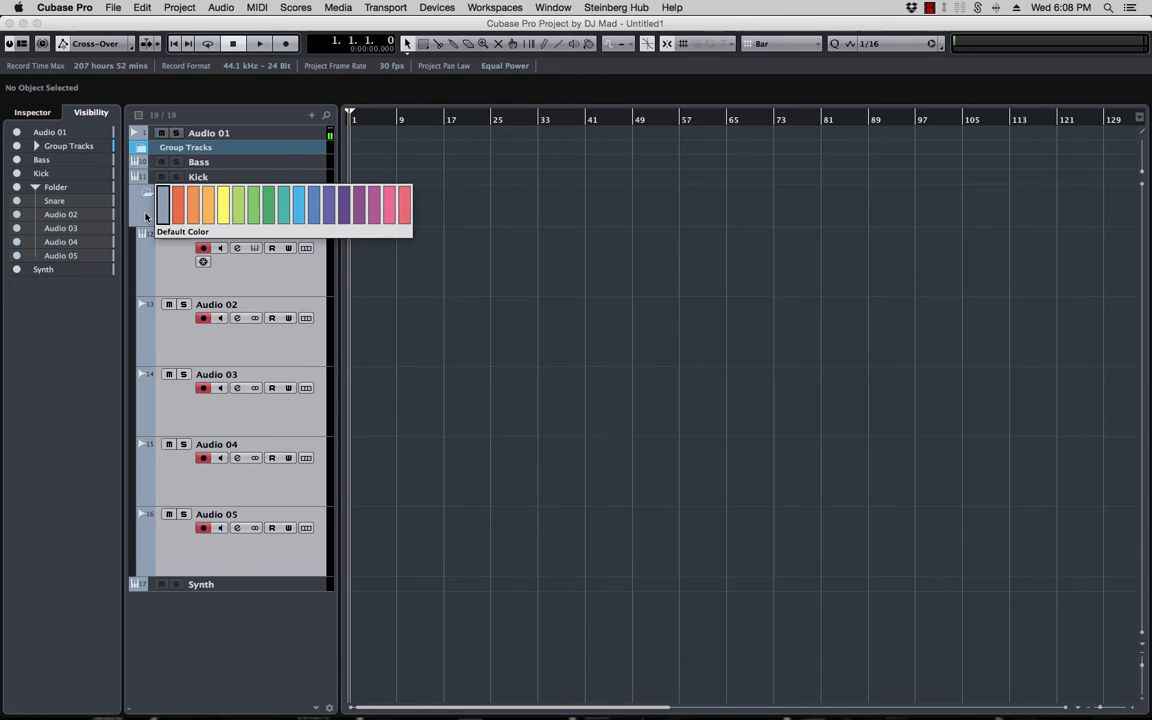
pyautogui.click(207, 213)
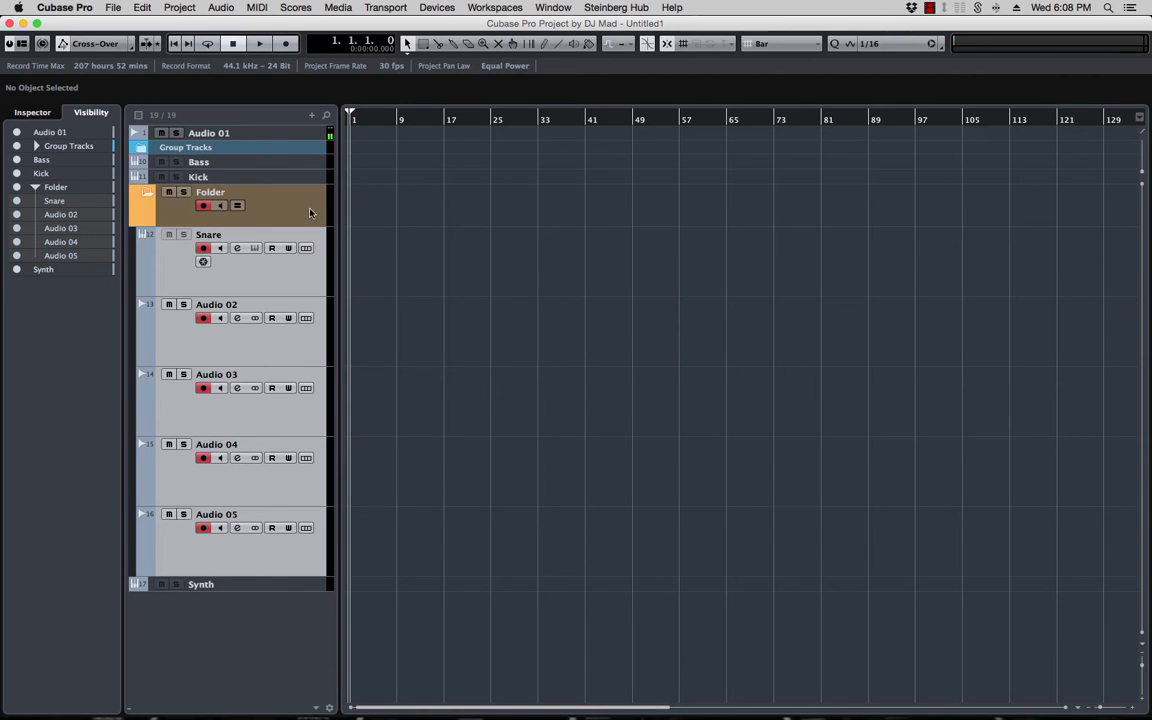
pyautogui.click(147, 264)
pyautogui.click(180, 240)
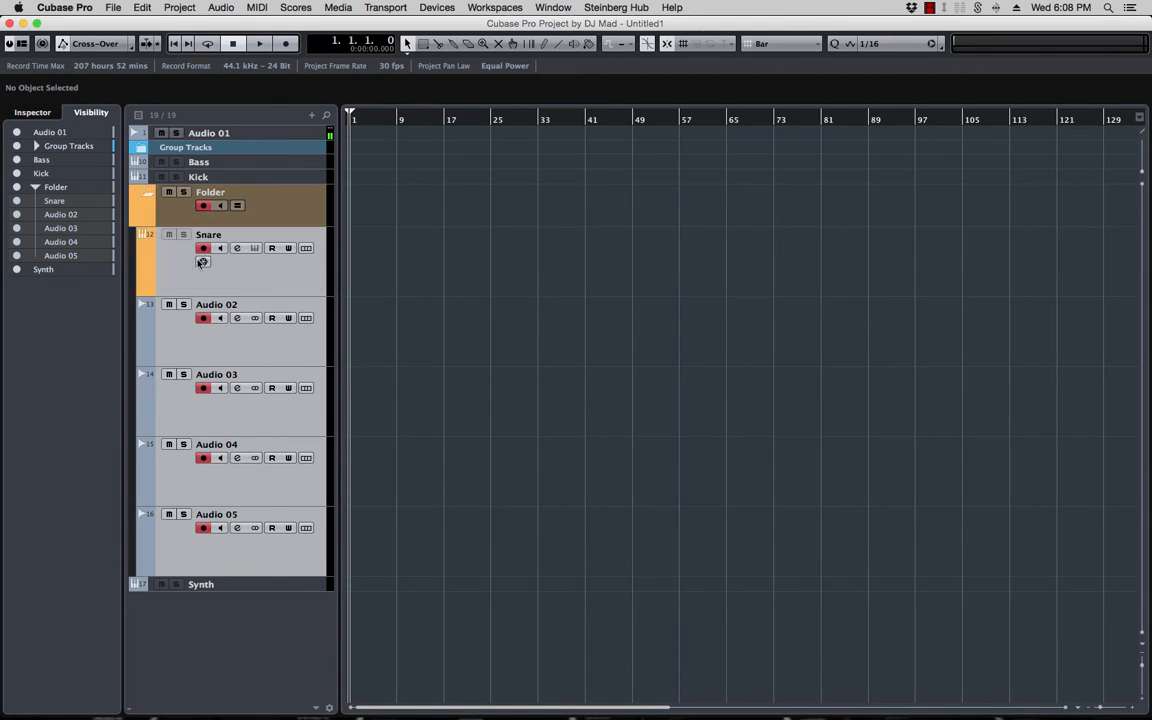
# - Assign the orange Color 3 to each of the tracks Audio 02 to Audio 05 in the folder
pyautogui.click(134, 300)
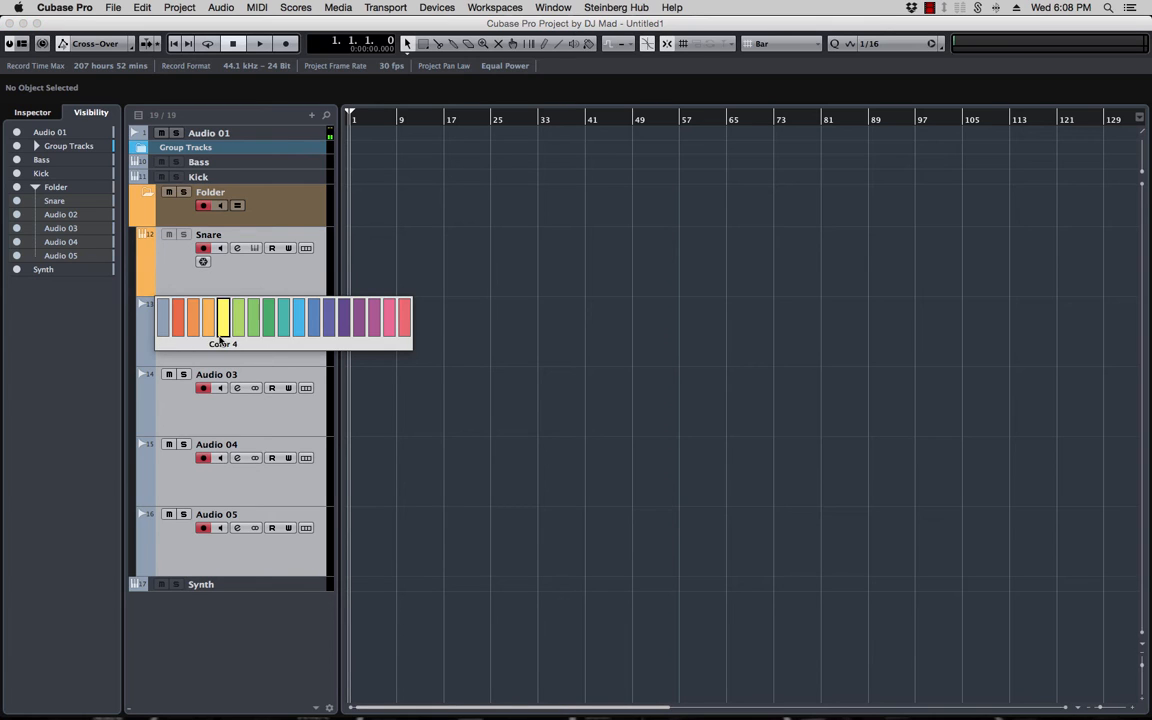
pyautogui.click(222, 318)
pyautogui.click(150, 330)
pyautogui.click(207, 287)
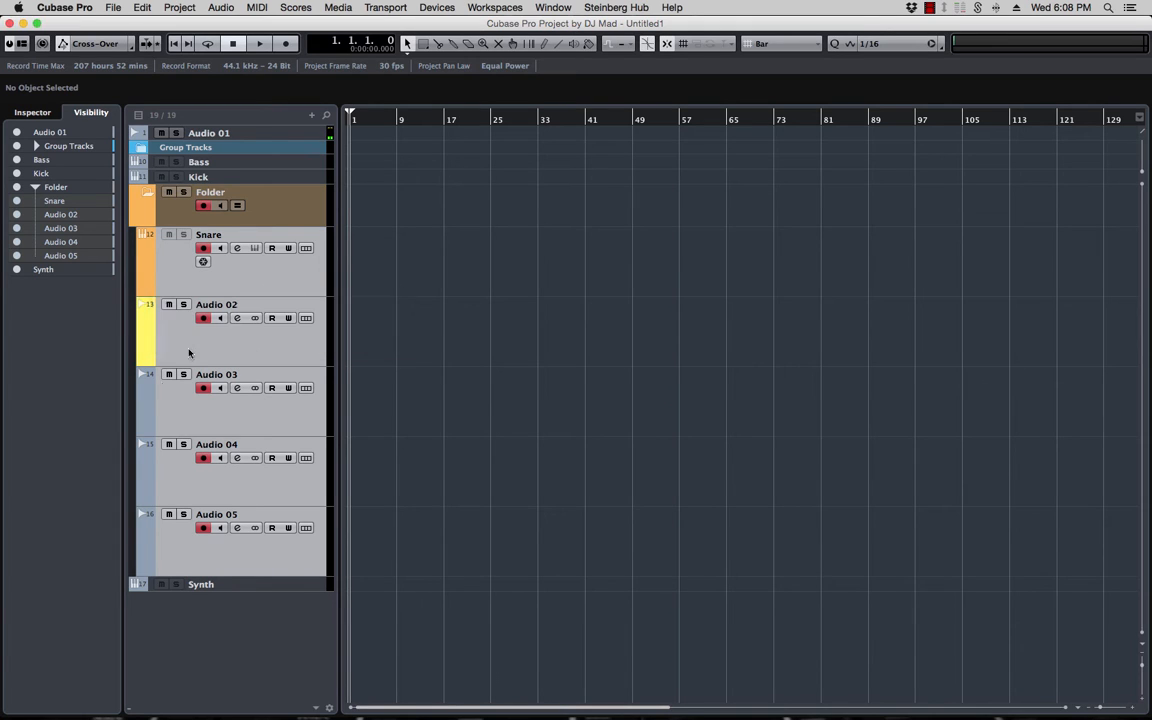
pyautogui.click(147, 385)
pyautogui.click(207, 397)
pyautogui.click(147, 455)
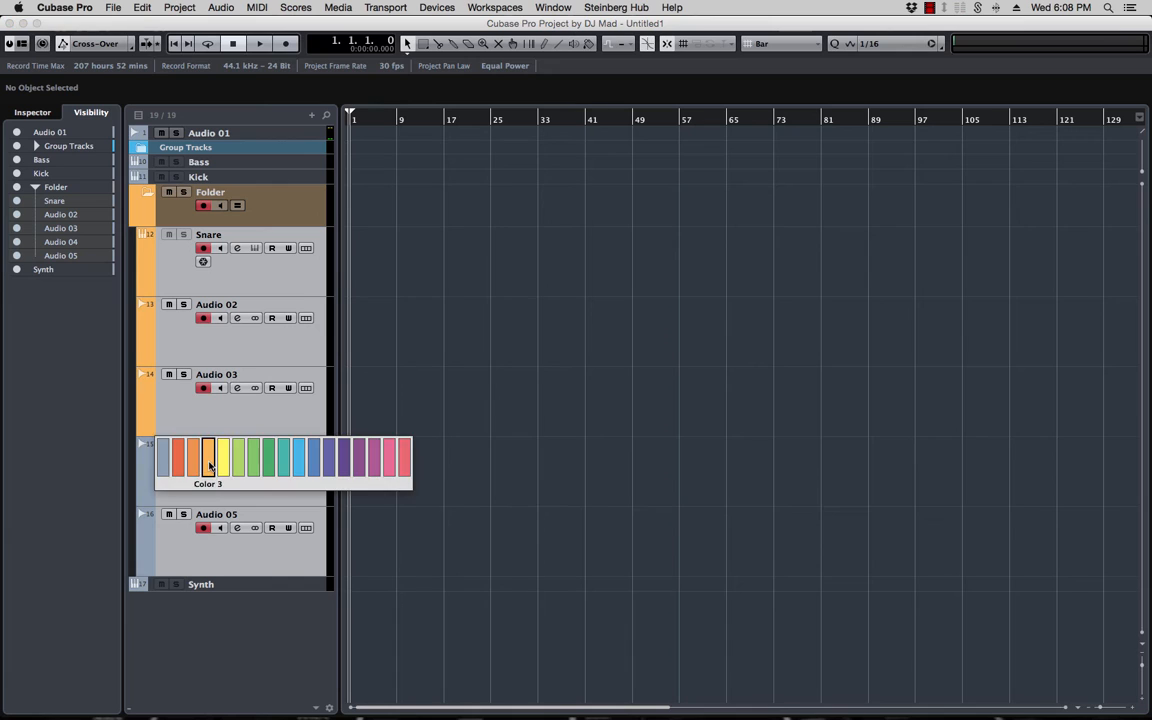
pyautogui.click(192, 462)
pyautogui.click(145, 538)
pyautogui.click(205, 524)
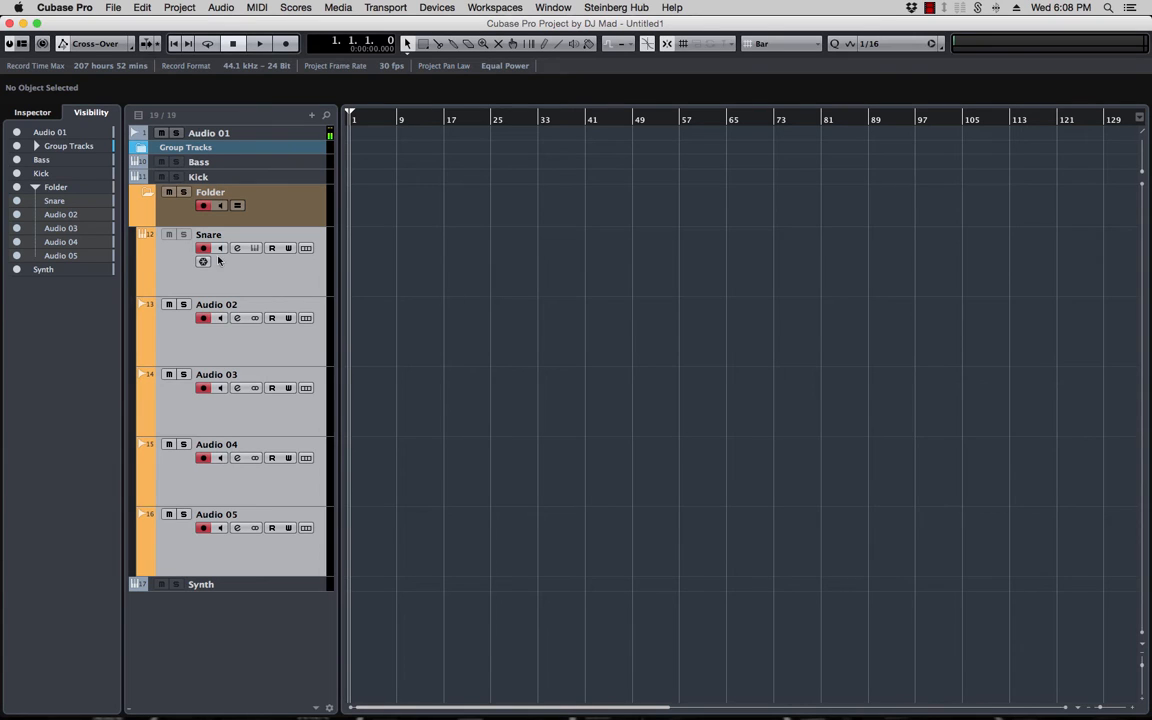
# - Select the Bass track on its own and assign it the red Color 1
pyautogui.click(164, 263)
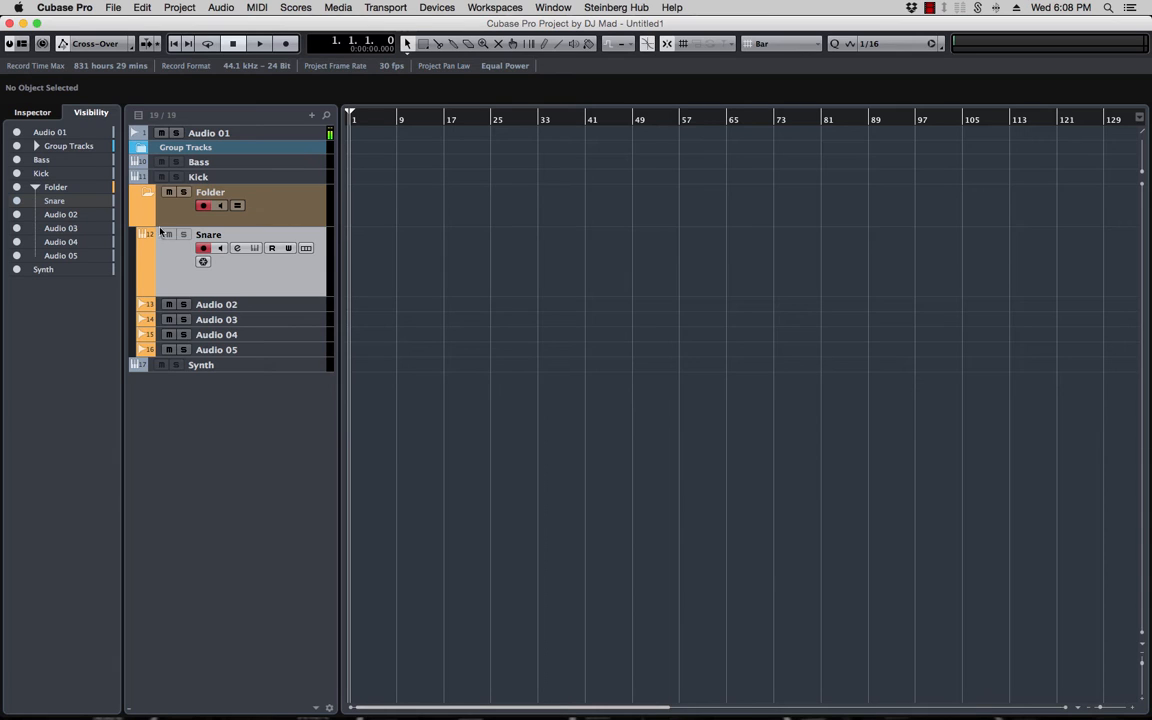
pyautogui.click(198, 162)
pyautogui.click(137, 168)
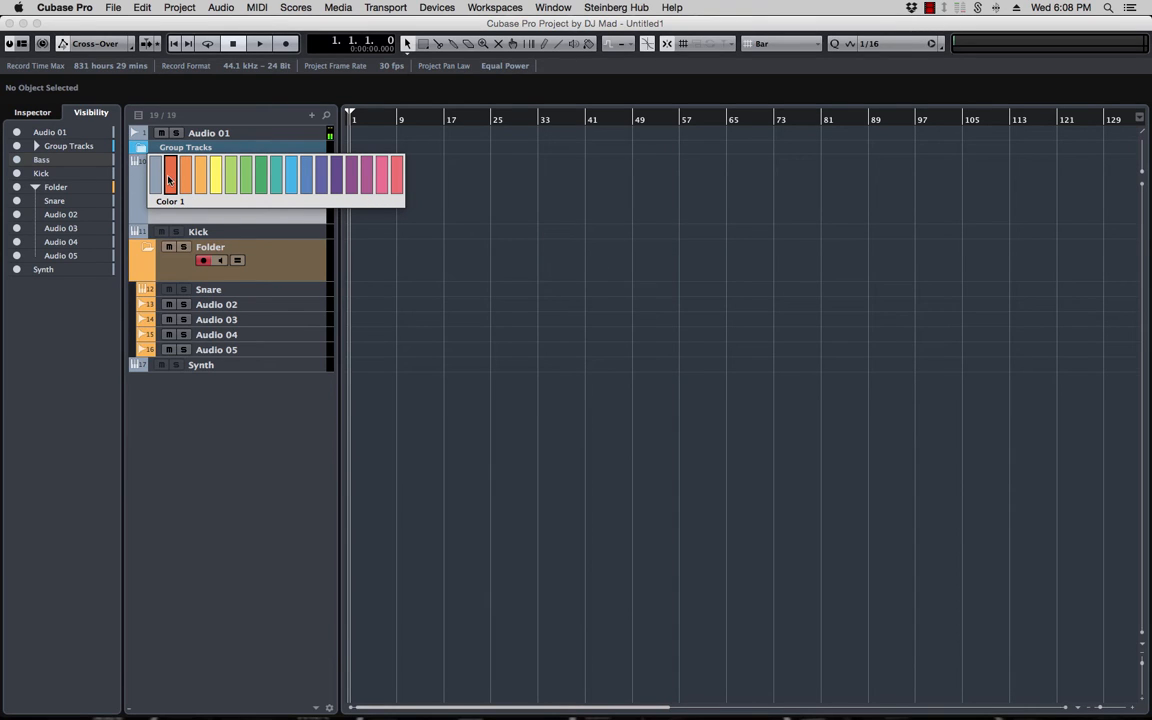
pyautogui.click(172, 178)
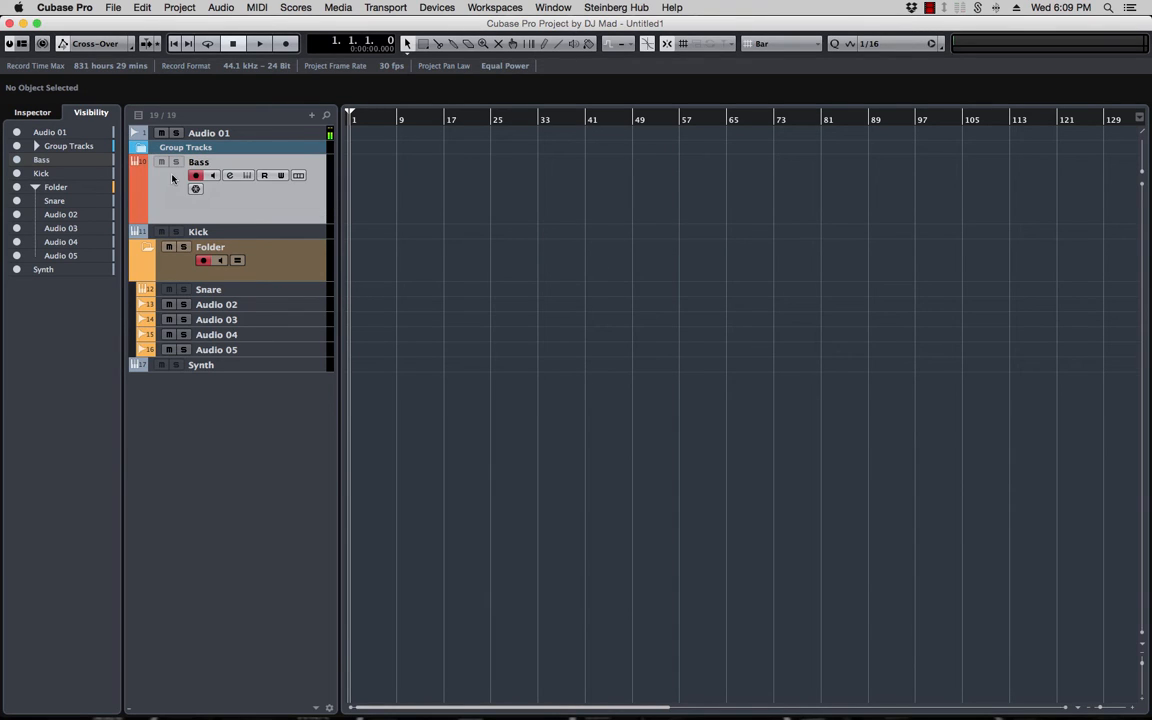
# - Try to change Color 1 to a darker red-orange shade in the Project Colors
pyautogui.click(591, 45)
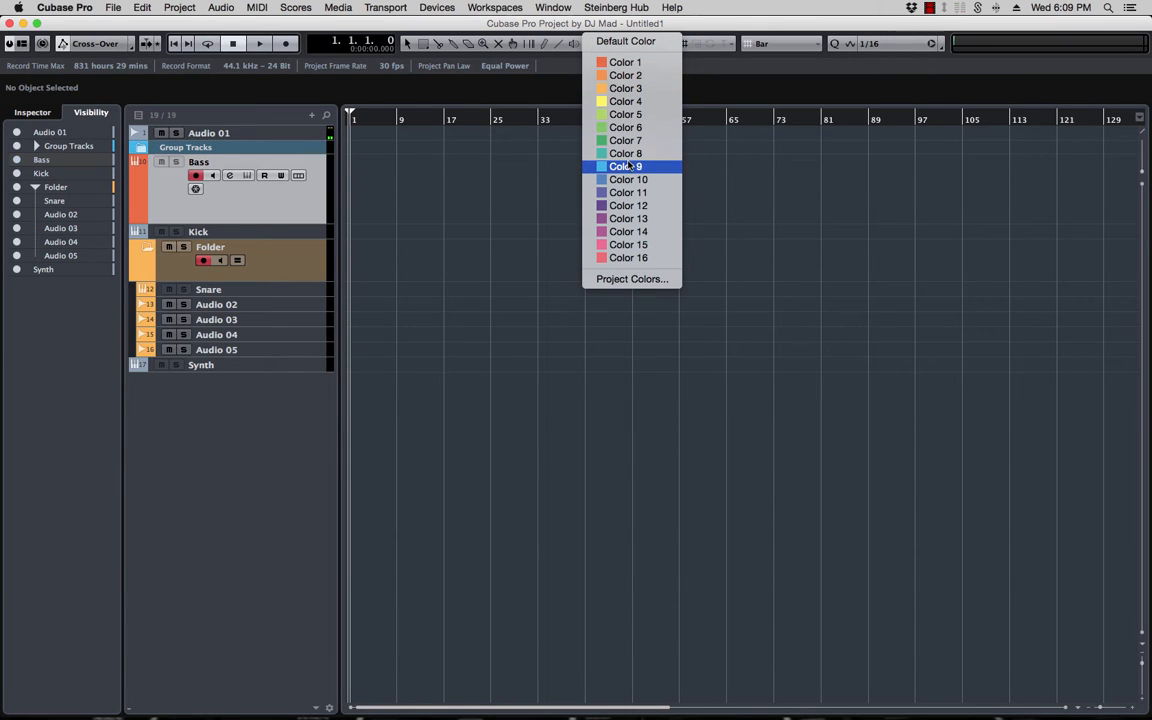
pyautogui.click(625, 62)
pyautogui.click(589, 47)
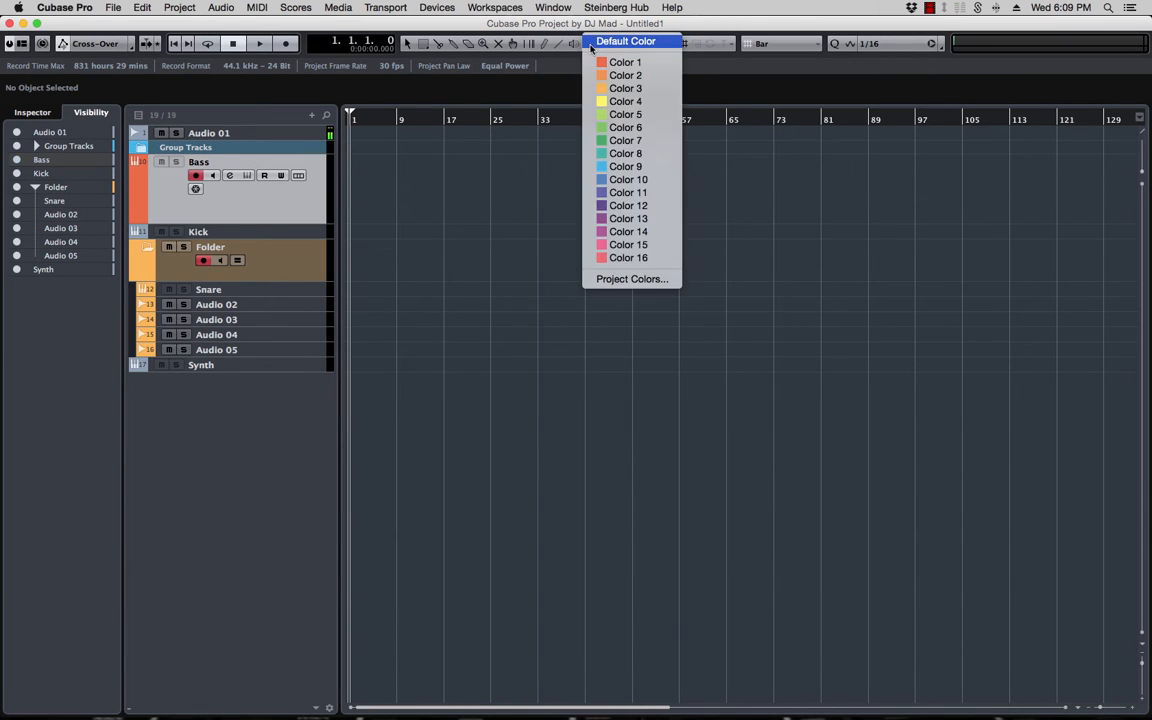
pyautogui.click(605, 280)
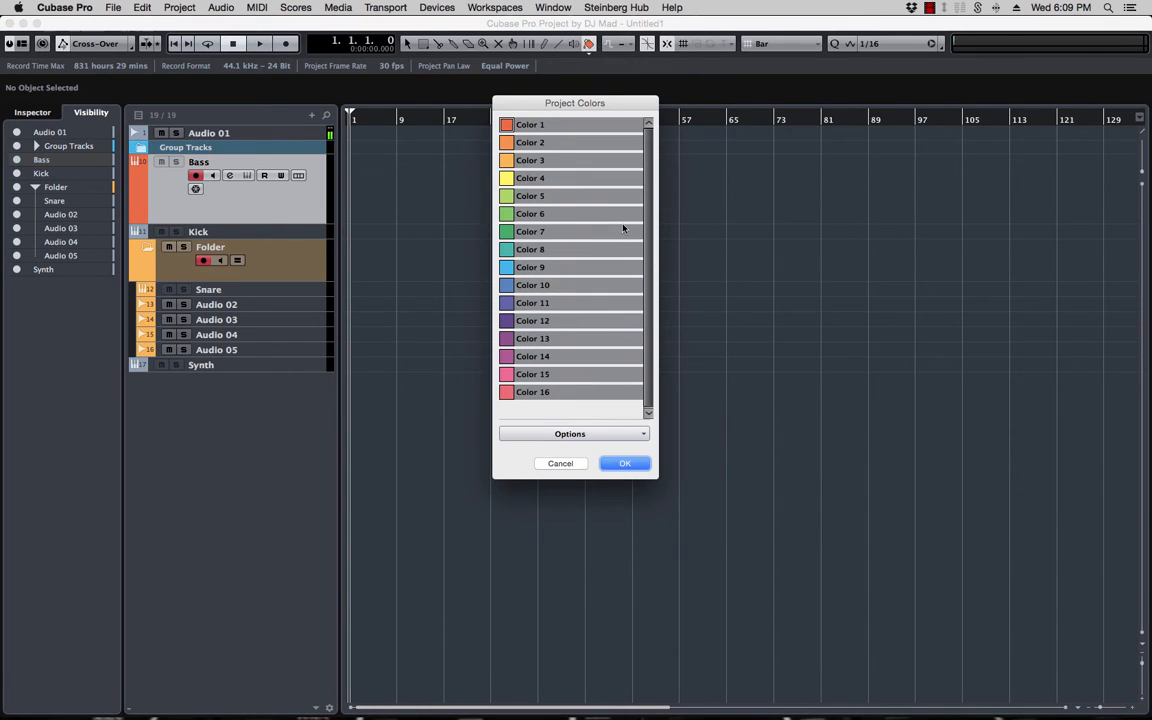
pyautogui.click(508, 125)
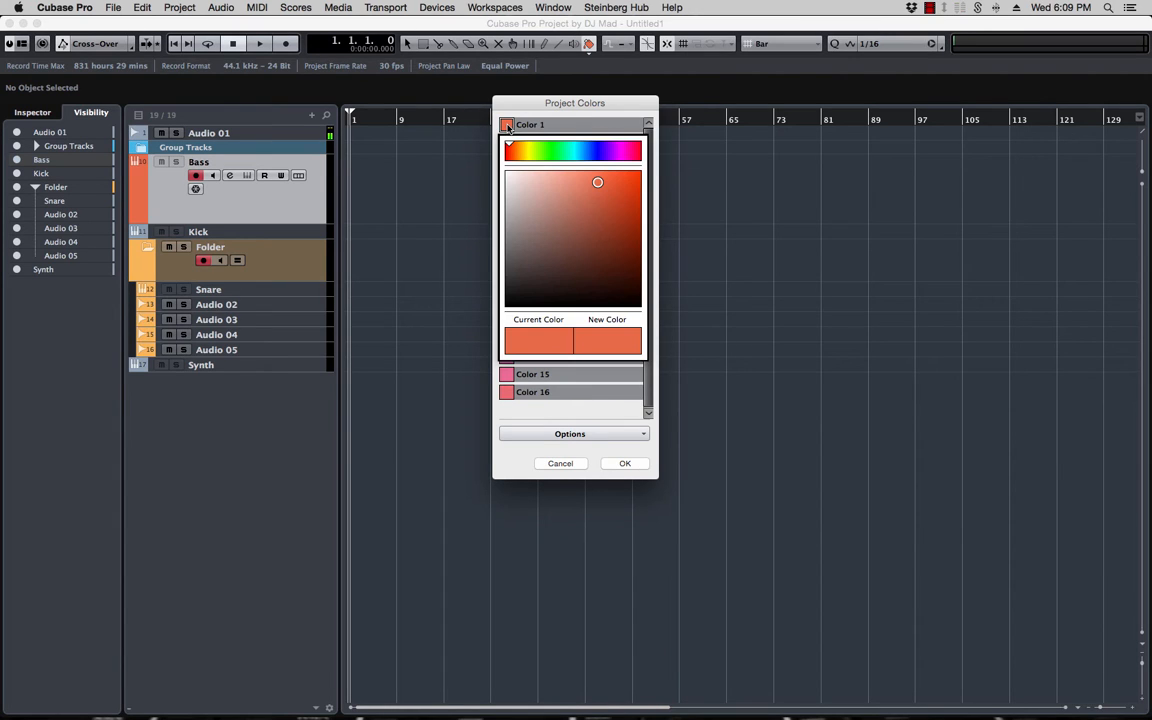
pyautogui.click(607, 189)
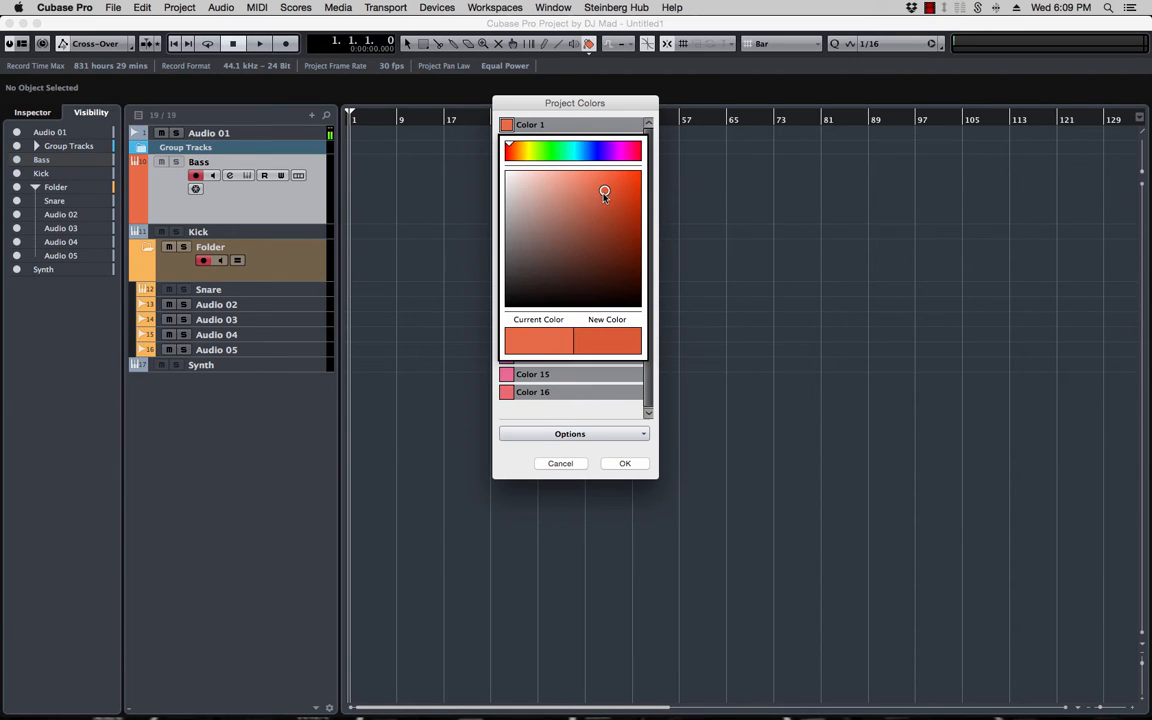
pyautogui.click(612, 196)
pyautogui.moveTo(612, 196); pyautogui.dragTo(613, 191)
pyautogui.click(622, 464)
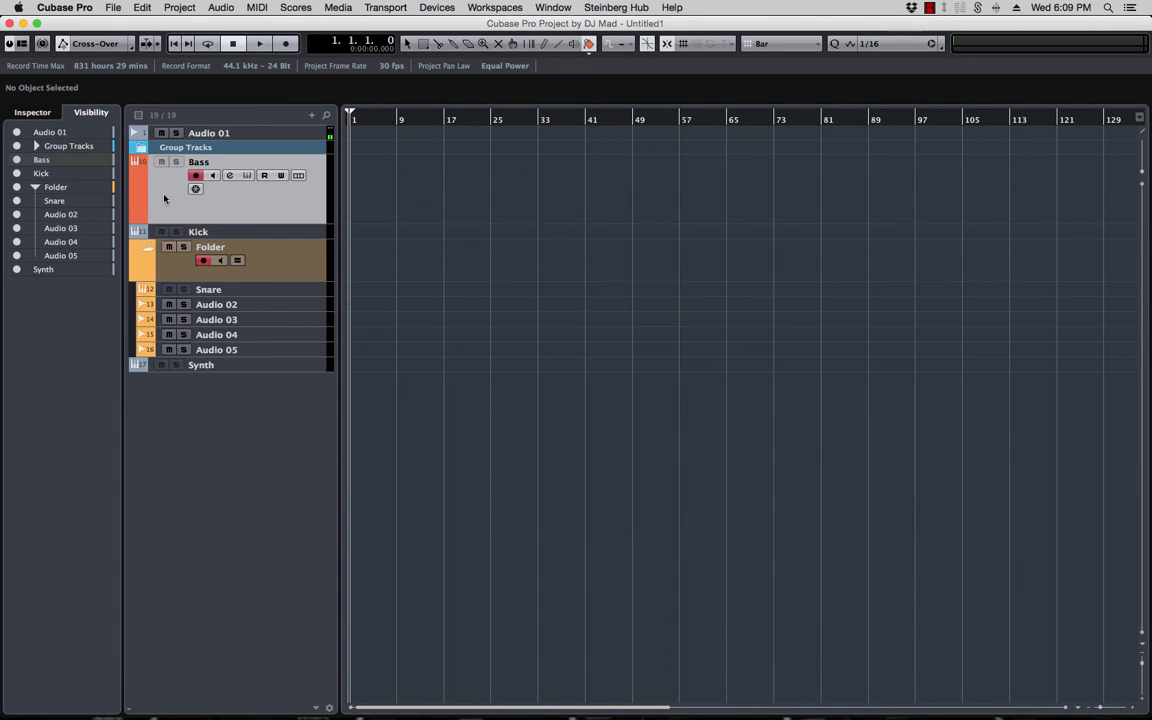
# - Redefine Color 1 in the Project Colors as a darker red-orange and apply the new shade to the project
pyautogui.click(589, 45)
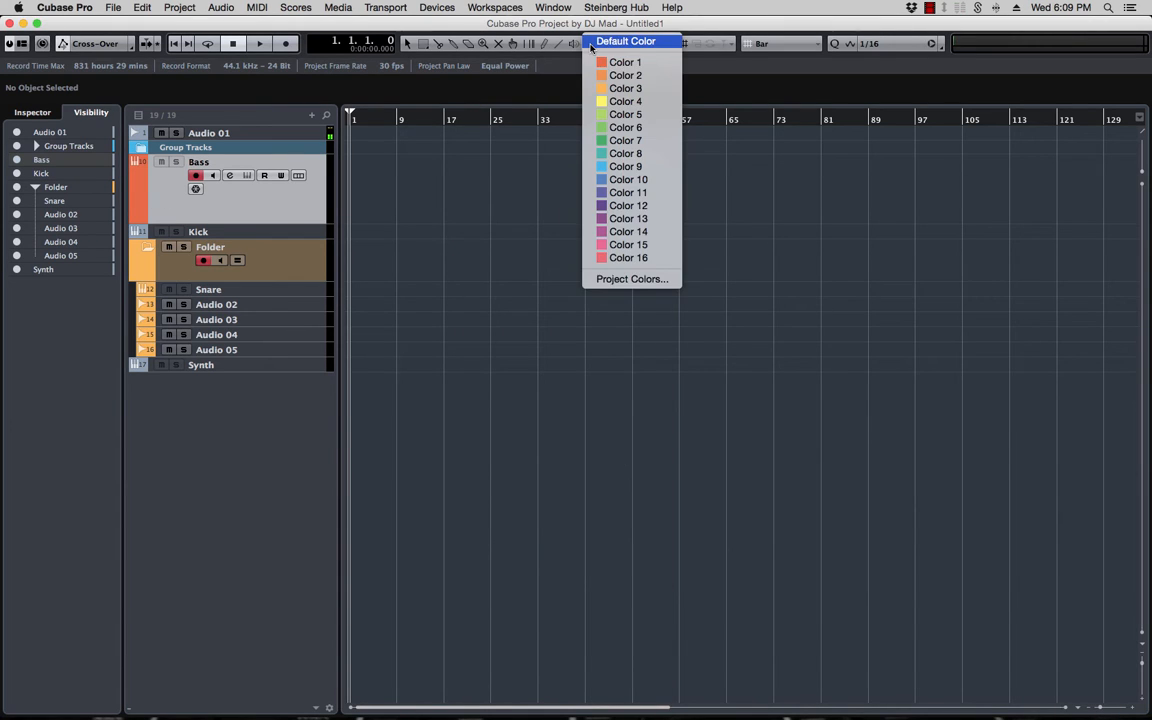
pyautogui.click(631, 278)
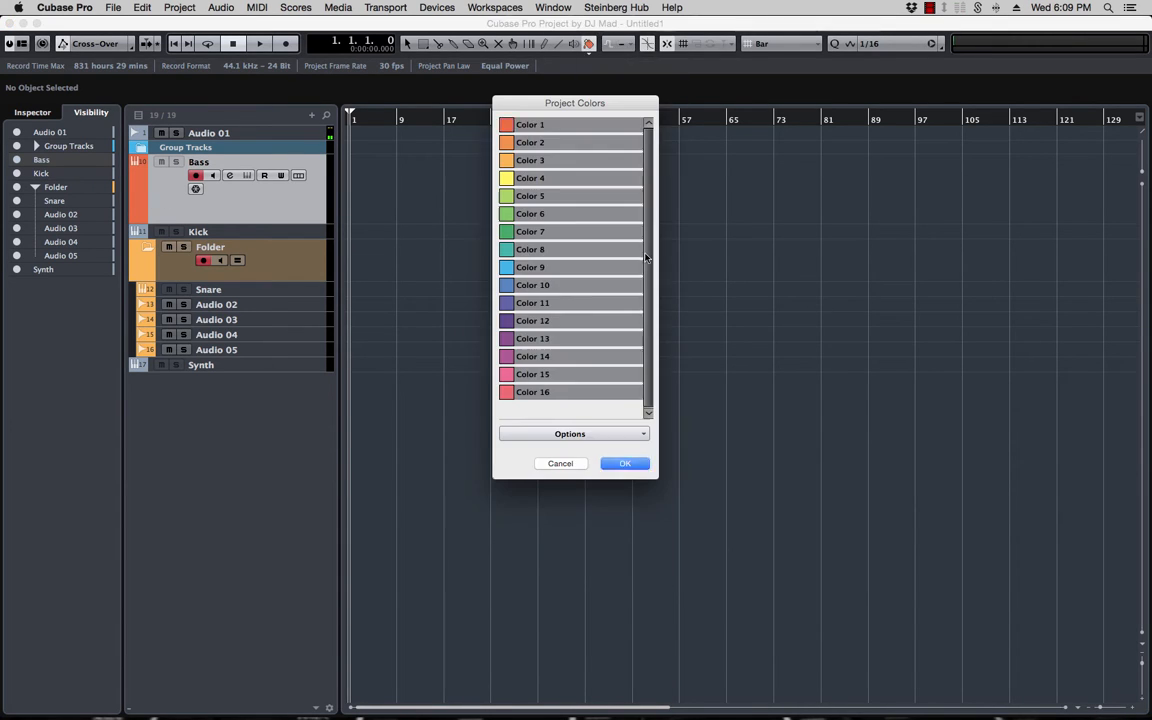
pyautogui.click(508, 125)
pyautogui.click(613, 201)
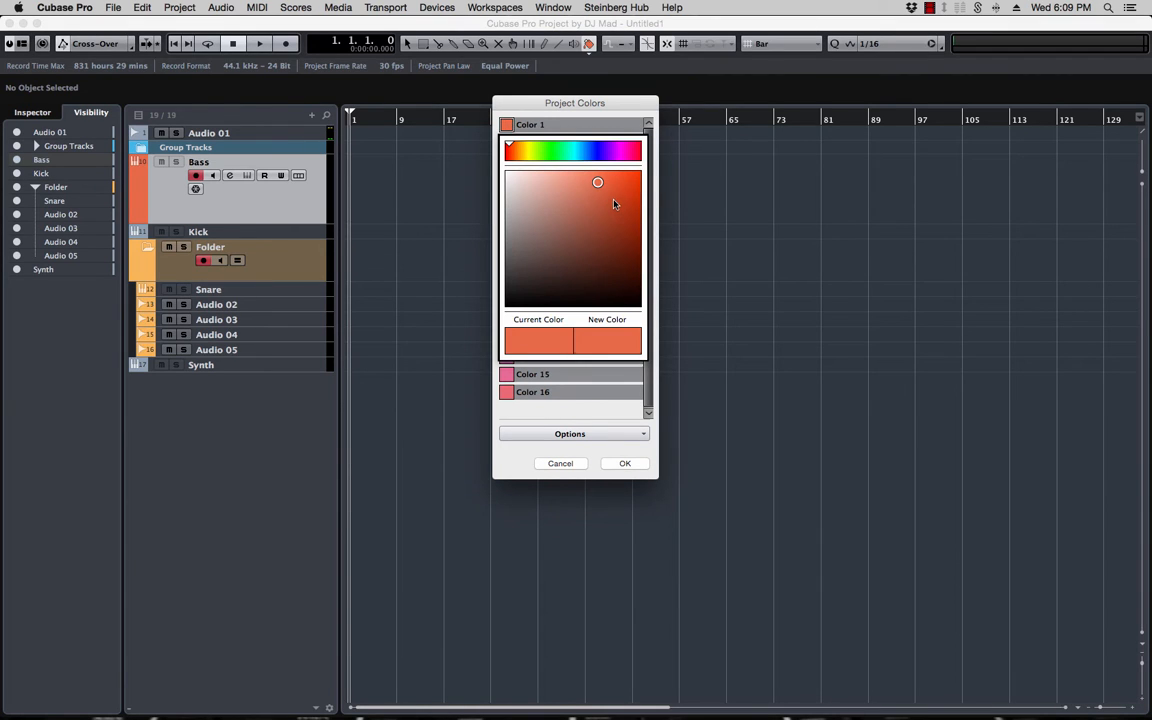
pyautogui.moveTo(613, 201); pyautogui.dragTo(610, 194)
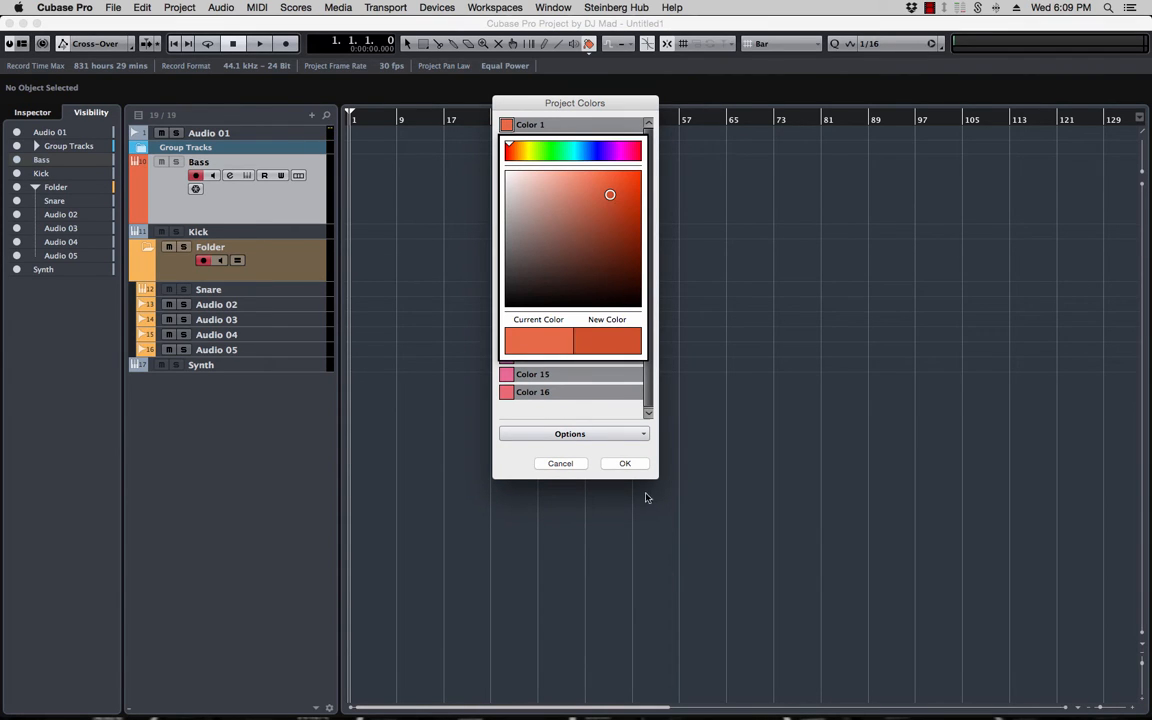
pyautogui.click(592, 341)
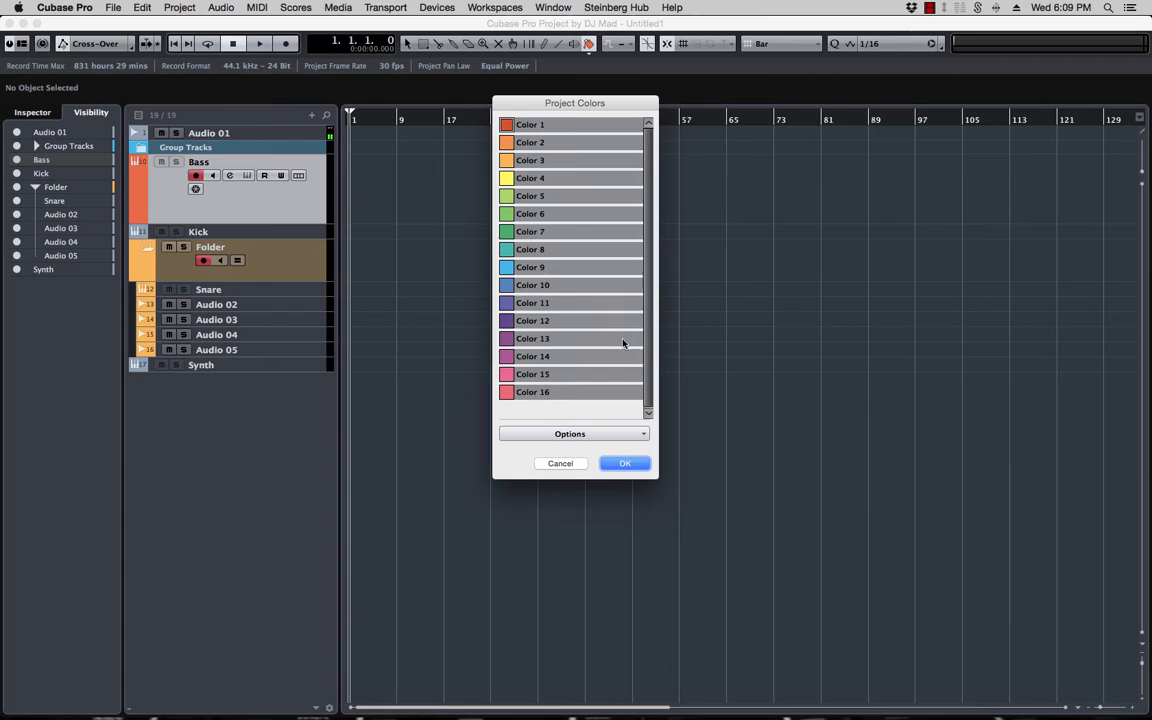
pyautogui.click(626, 464)
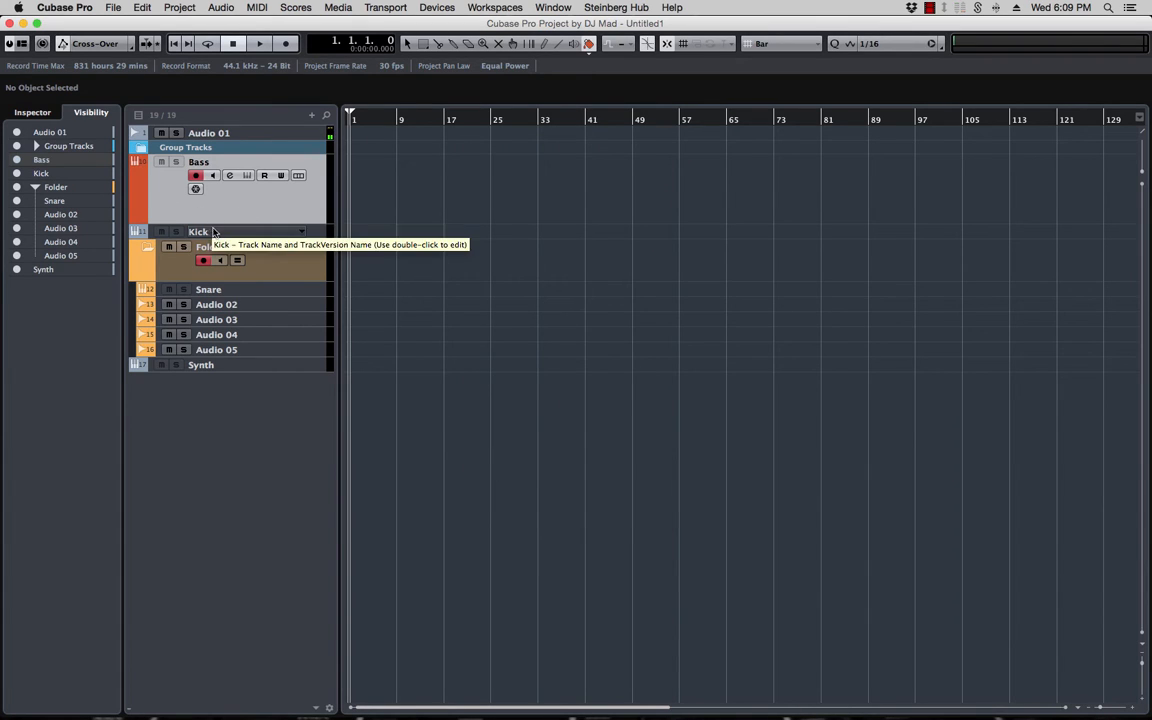
# - Assign the orange Color 2 to the Kick track
pyautogui.click(226, 230)
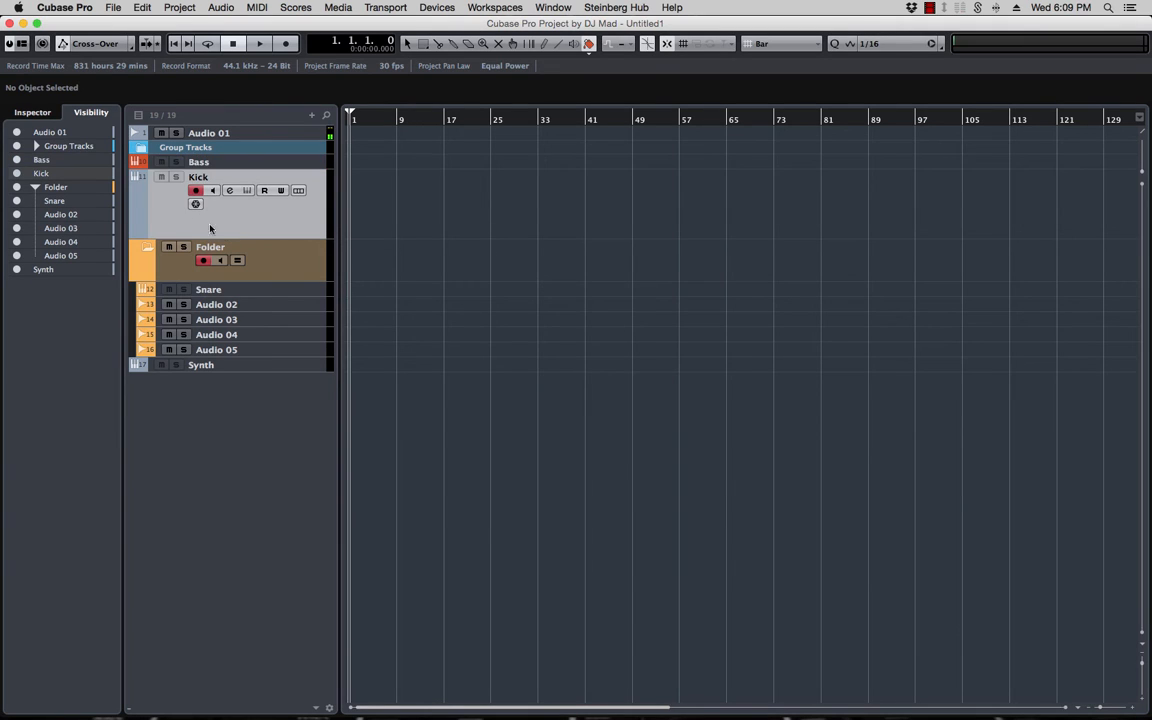
pyautogui.click(142, 196)
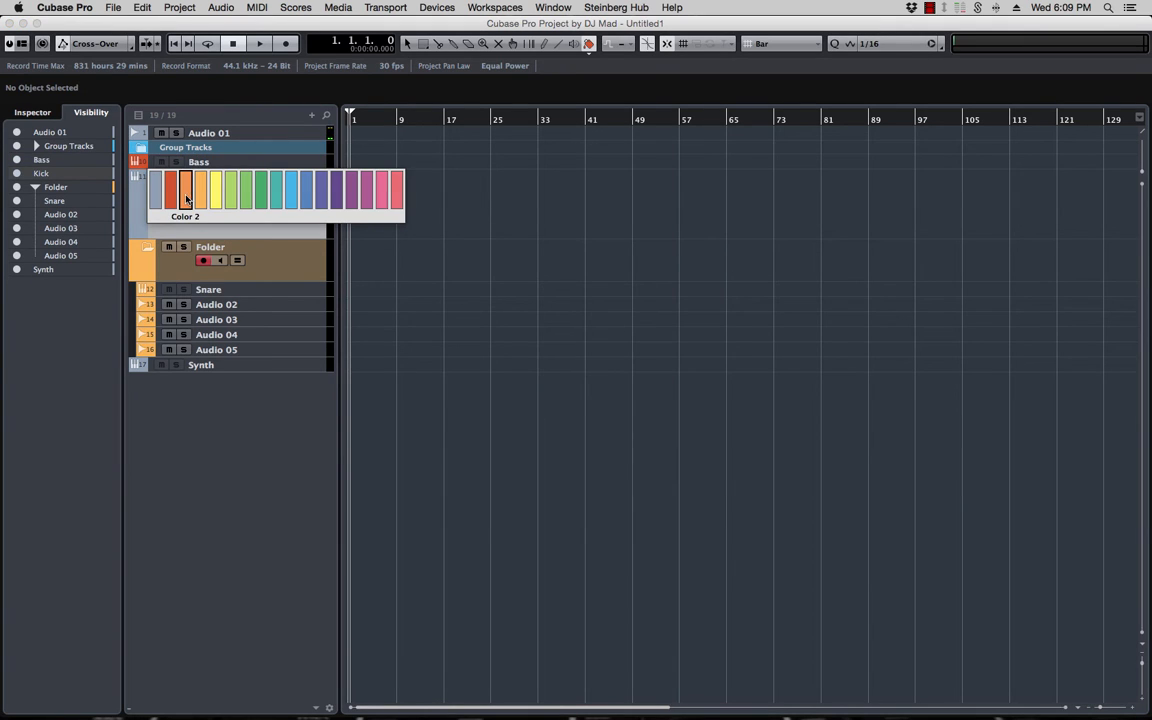
pyautogui.click(186, 197)
# - Select the Bass track and redefine Color 1 in the Project Colors as a brighter, more saturated red-orange
pyautogui.click(192, 161)
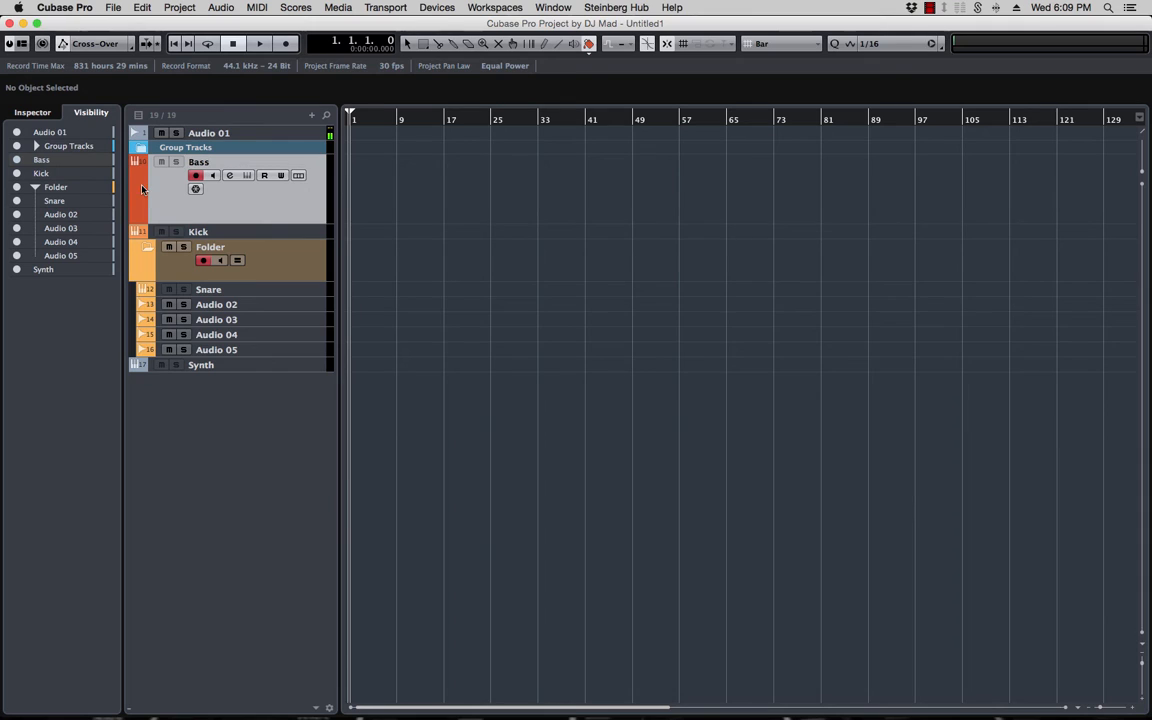
pyautogui.click(588, 46)
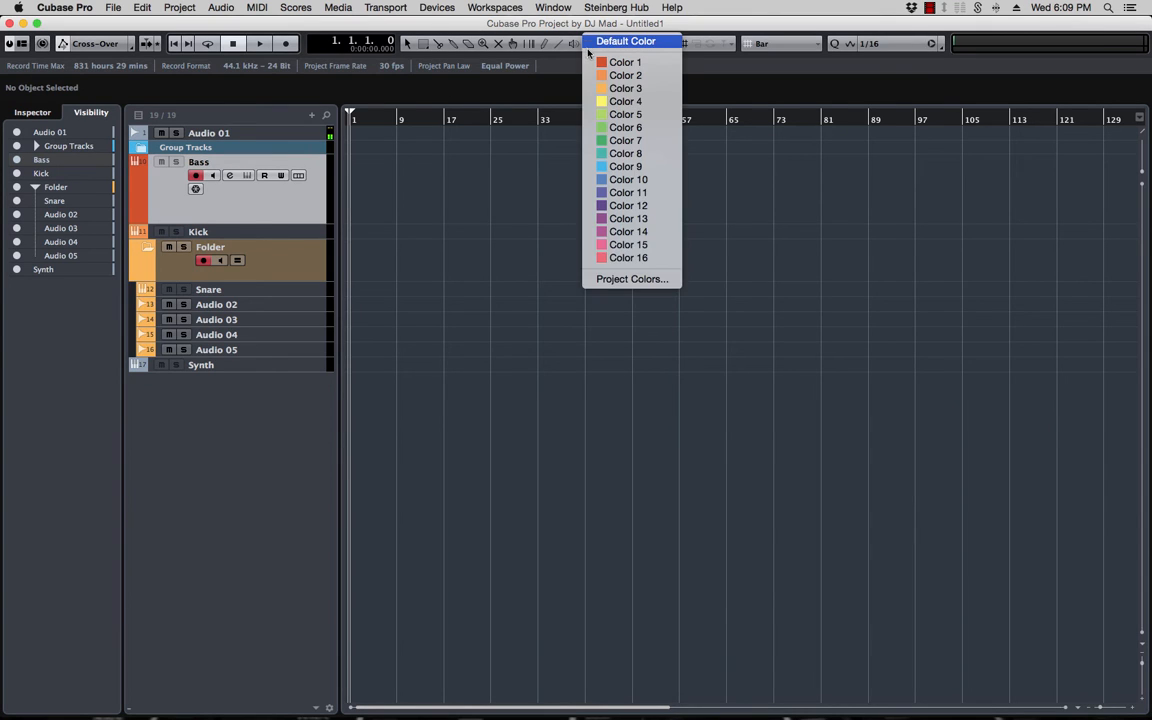
pyautogui.click(632, 278)
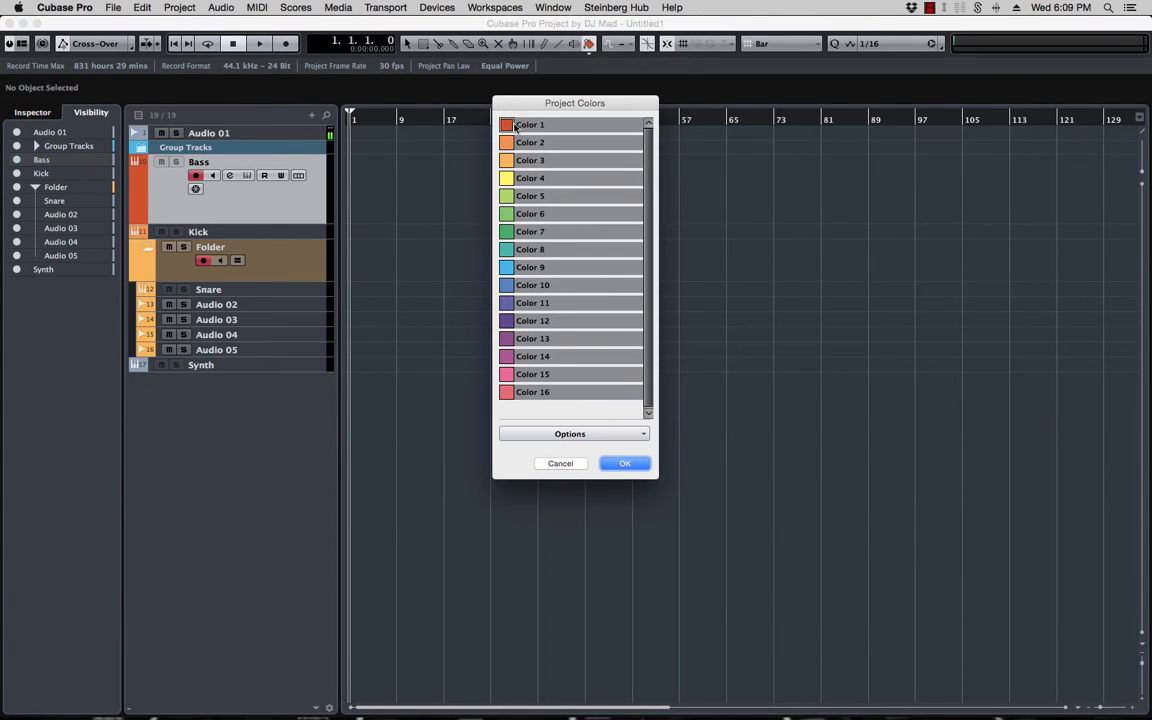
pyautogui.click(508, 125)
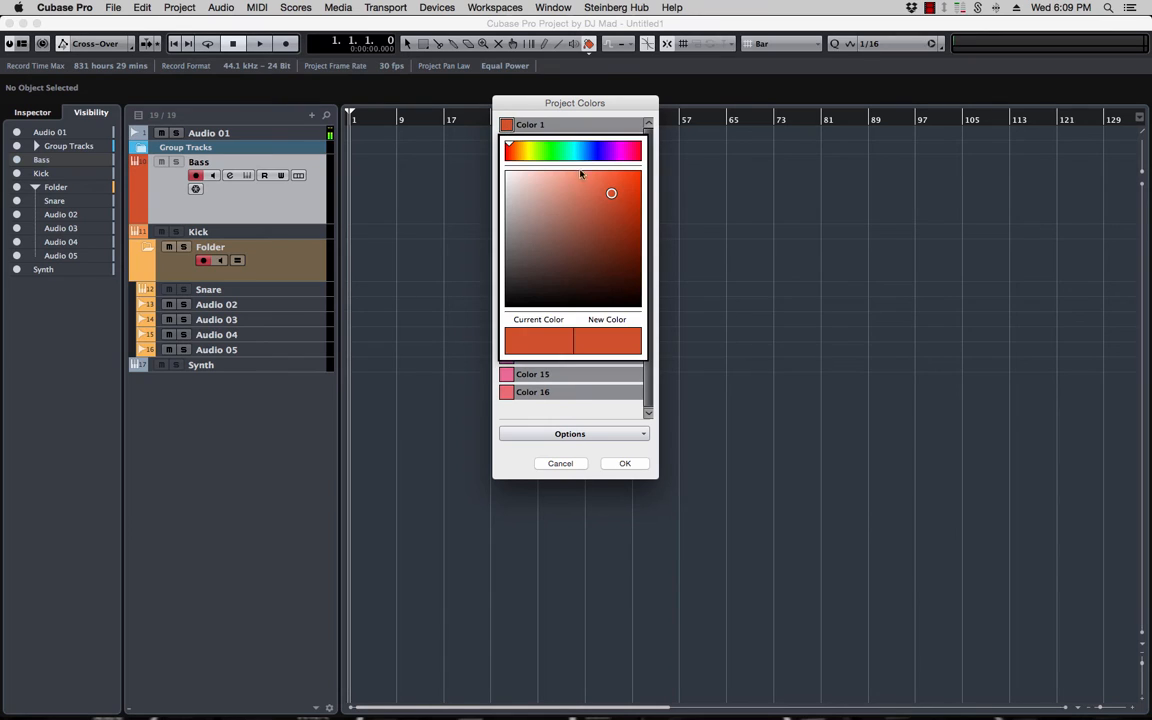
pyautogui.click(630, 180)
pyautogui.click(605, 344)
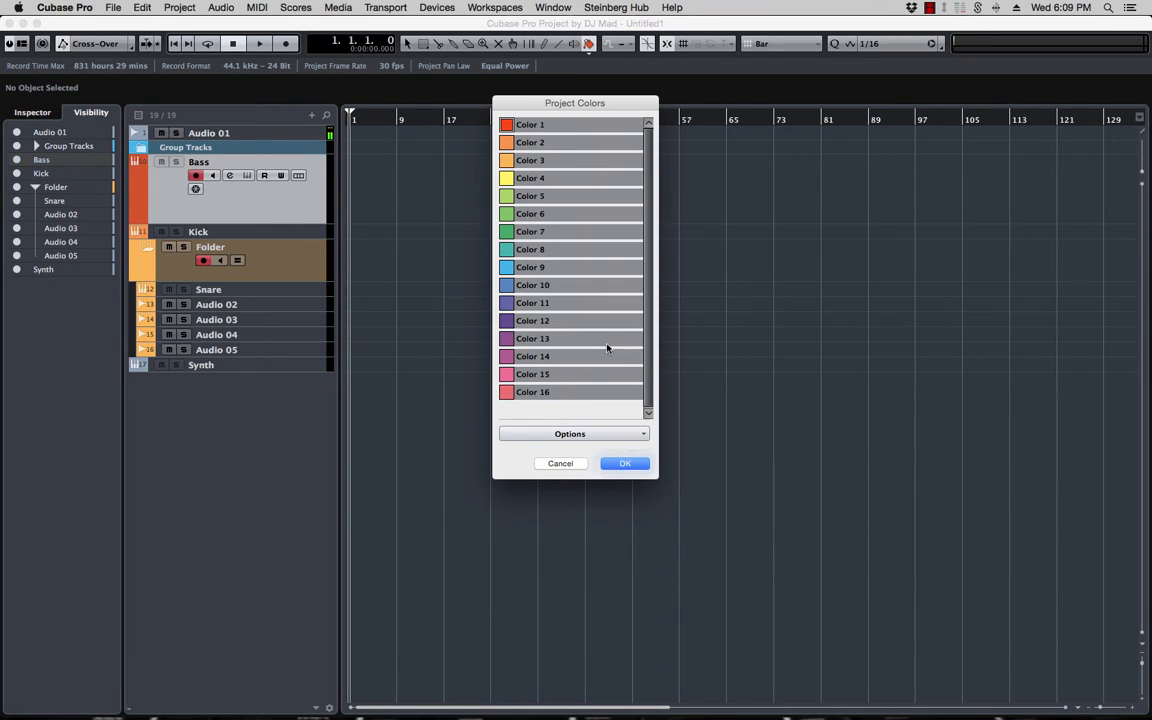
pyautogui.click(625, 463)
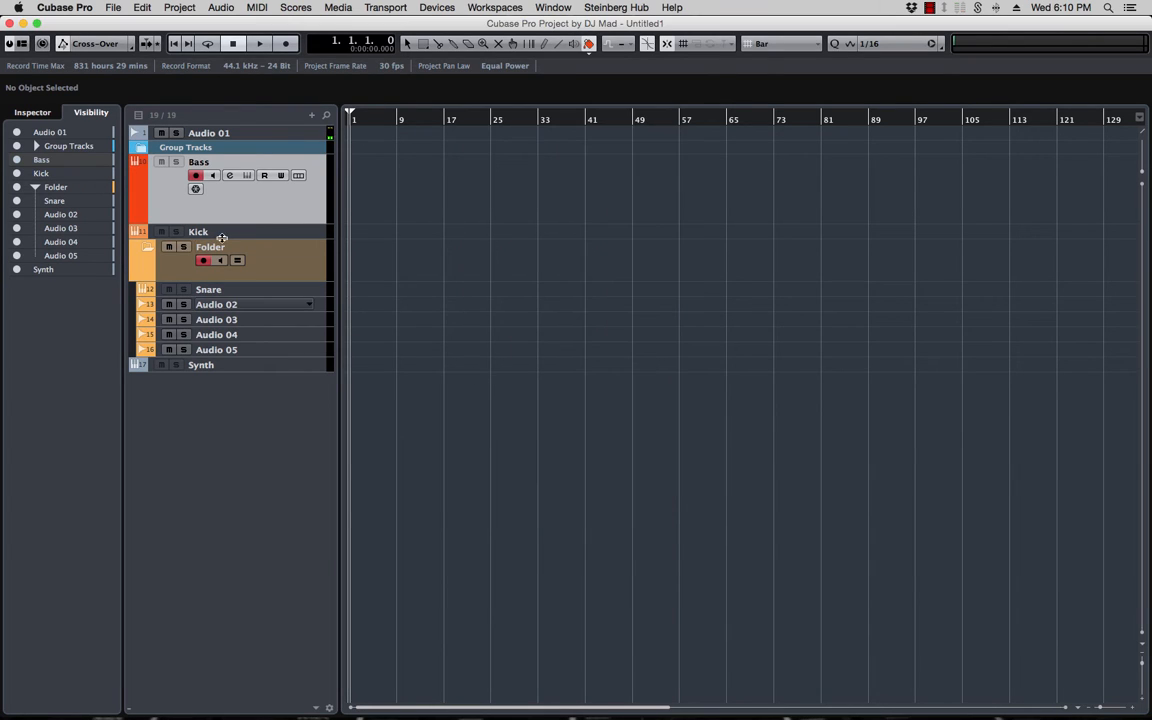
# - Apply Color 2 to the Bass track and redefine Color 2 in the Project Colors as a deeper, more saturated orange
pyautogui.click(589, 45)
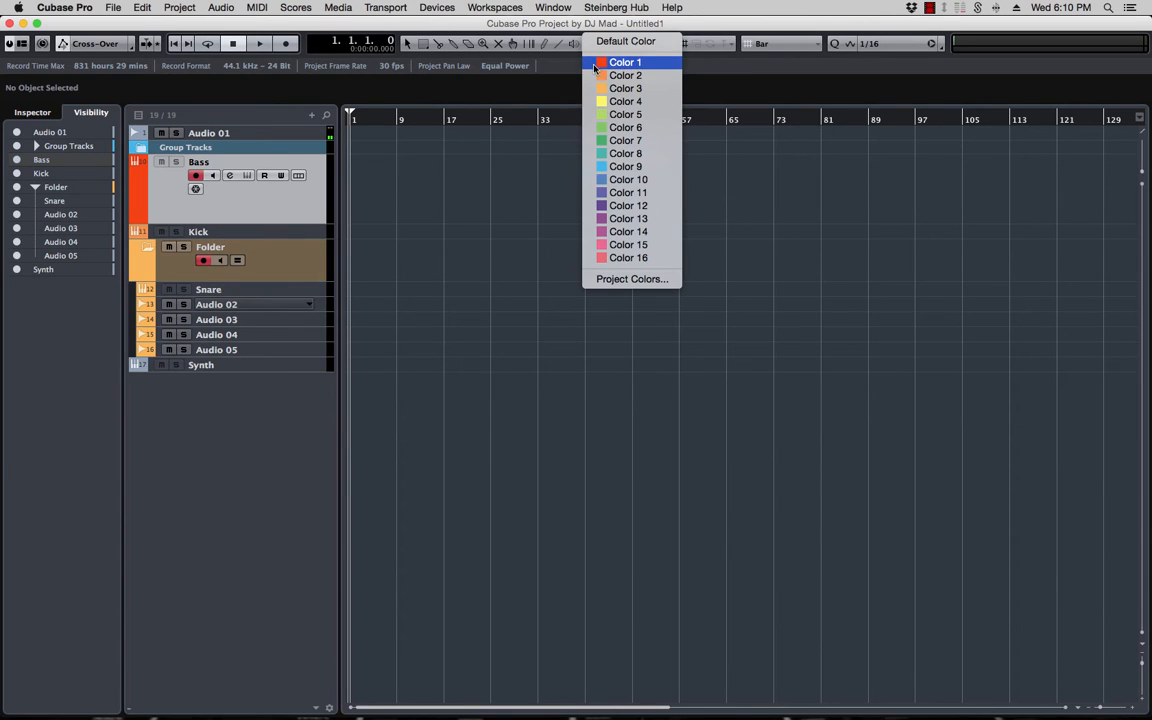
pyautogui.click(600, 62)
pyautogui.click(589, 45)
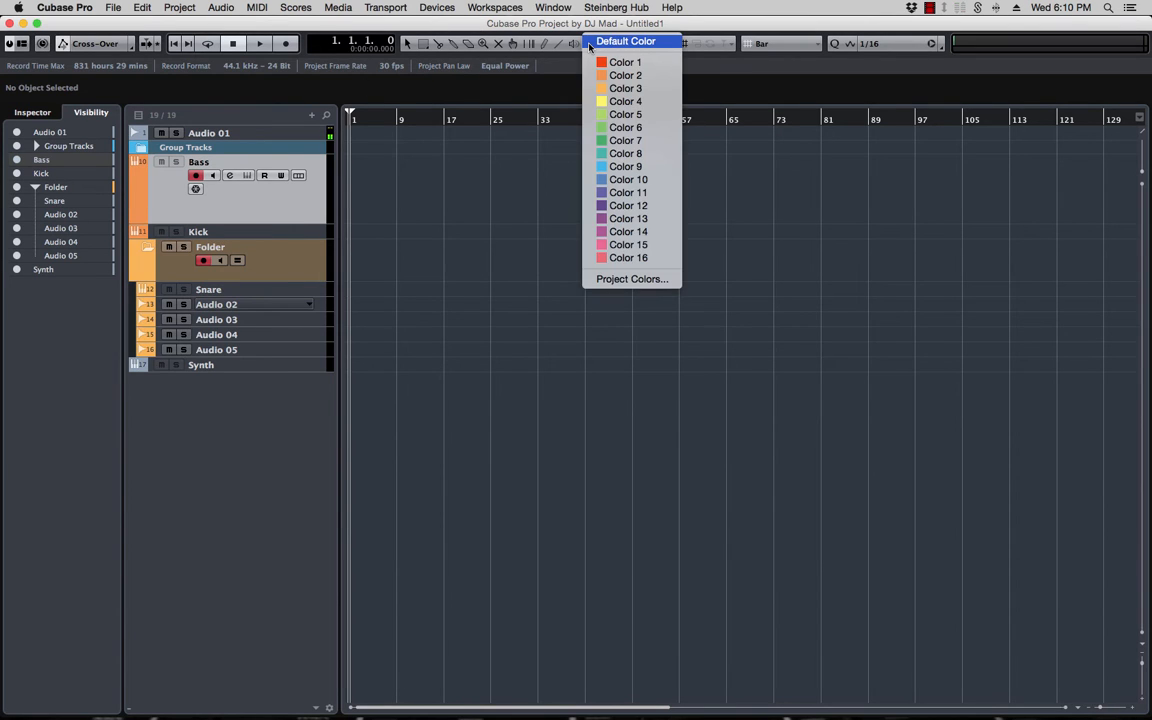
pyautogui.click(622, 279)
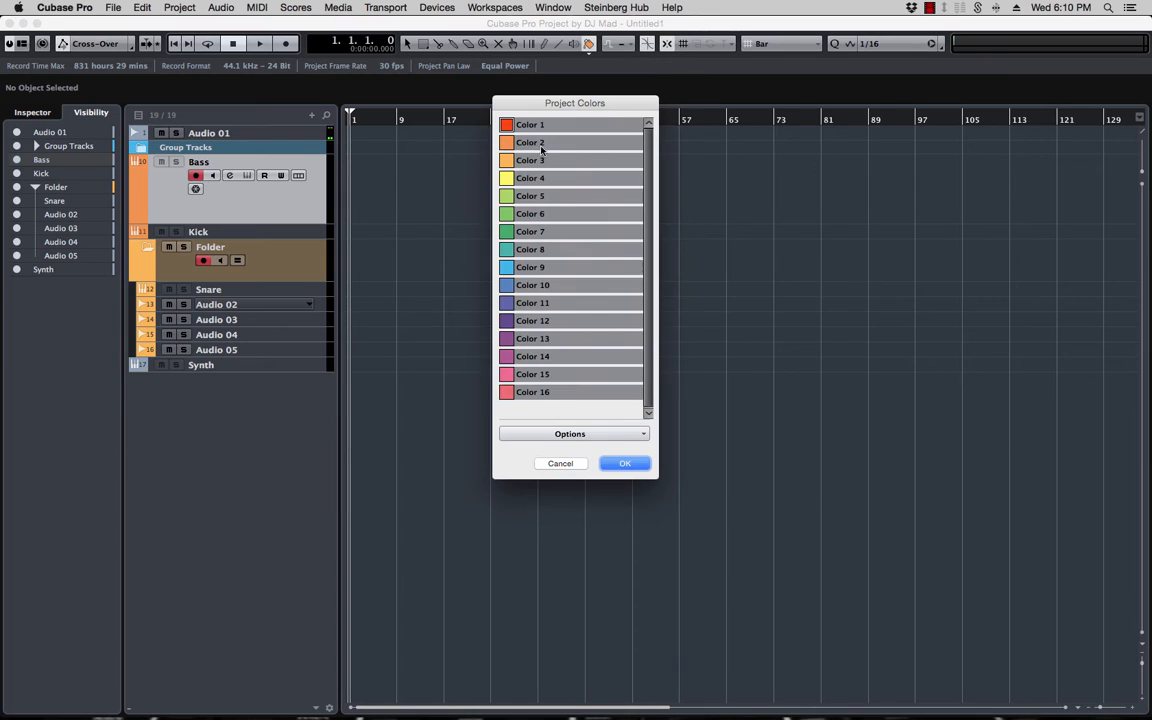
pyautogui.click(508, 145)
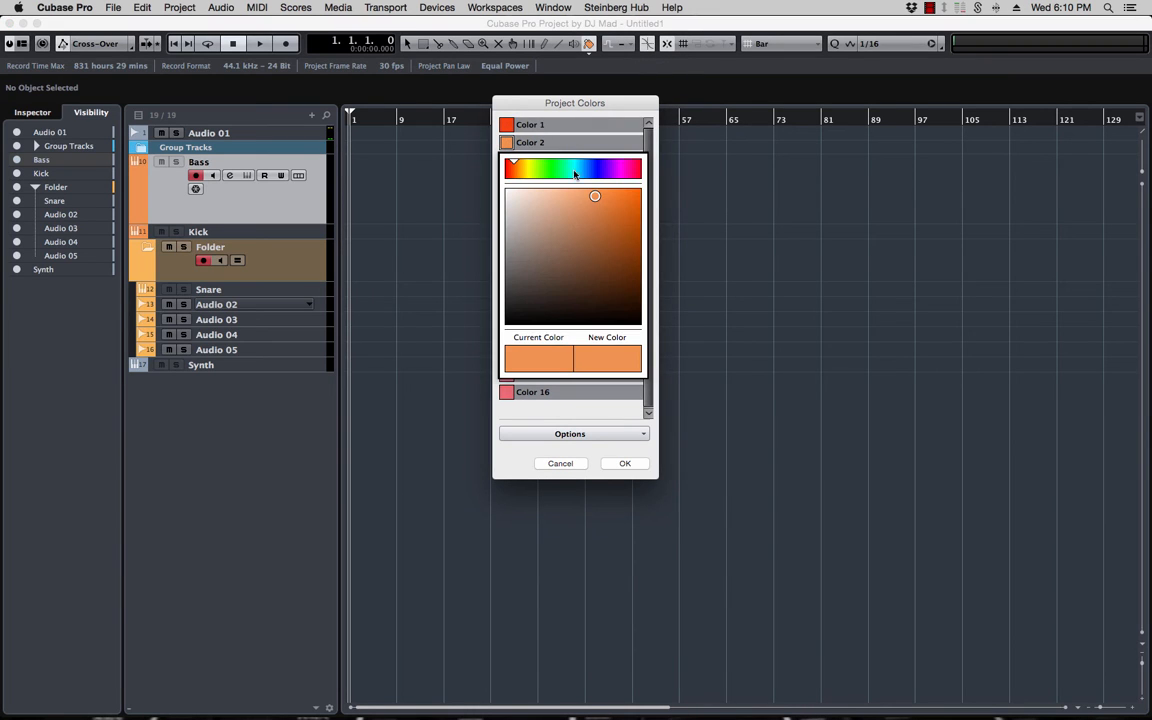
pyautogui.click(620, 213)
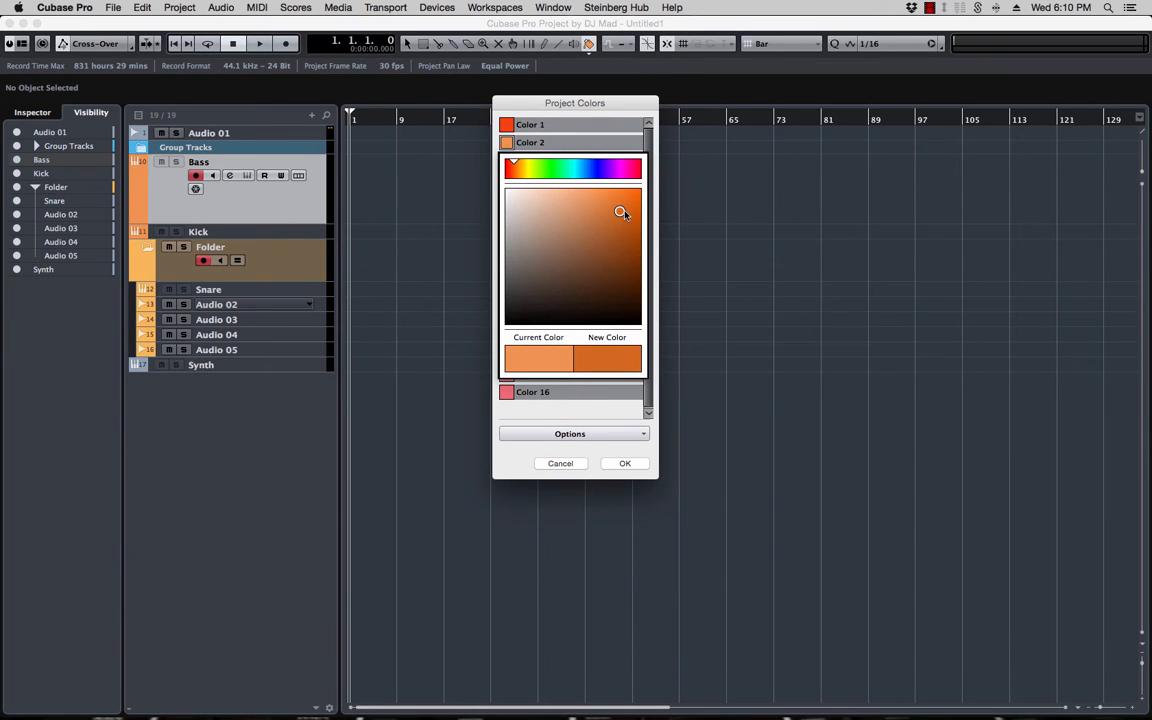
pyautogui.moveTo(620, 213); pyautogui.dragTo(625, 208)
pyautogui.click(609, 360)
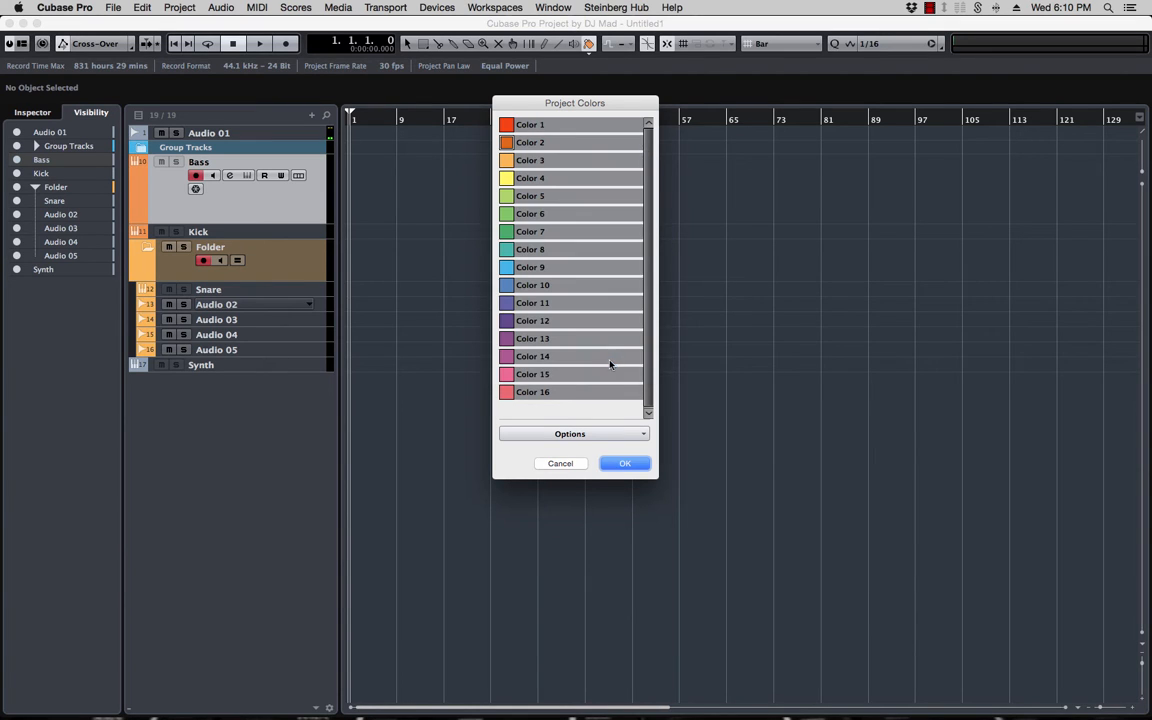
pyautogui.click(622, 465)
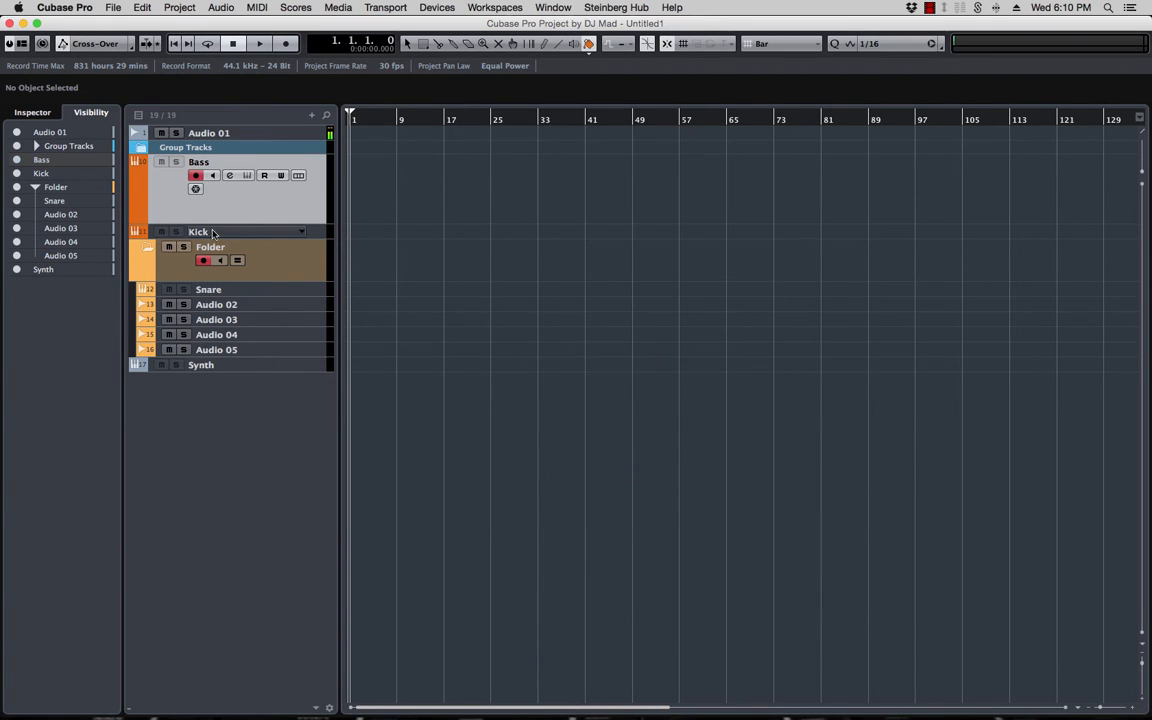
# - Assign the red-orange Color 1 to the Bass track again and select the Kick track
pyautogui.click(130, 168)
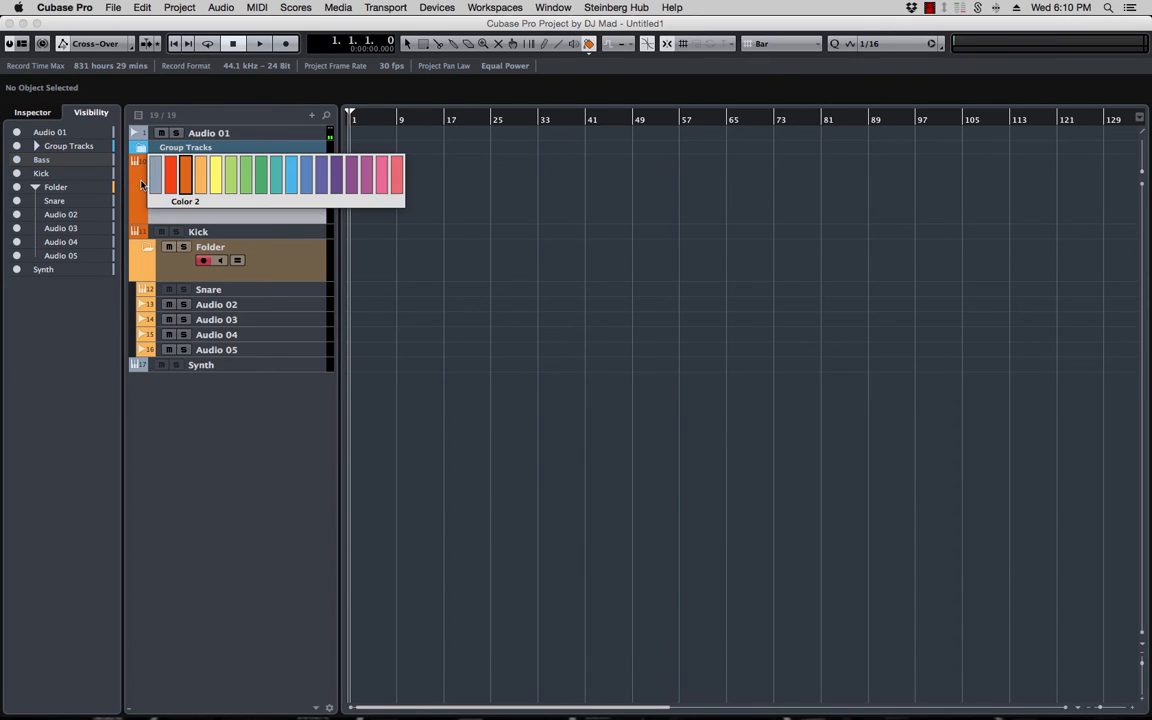
pyautogui.click(158, 165)
pyautogui.click(205, 232)
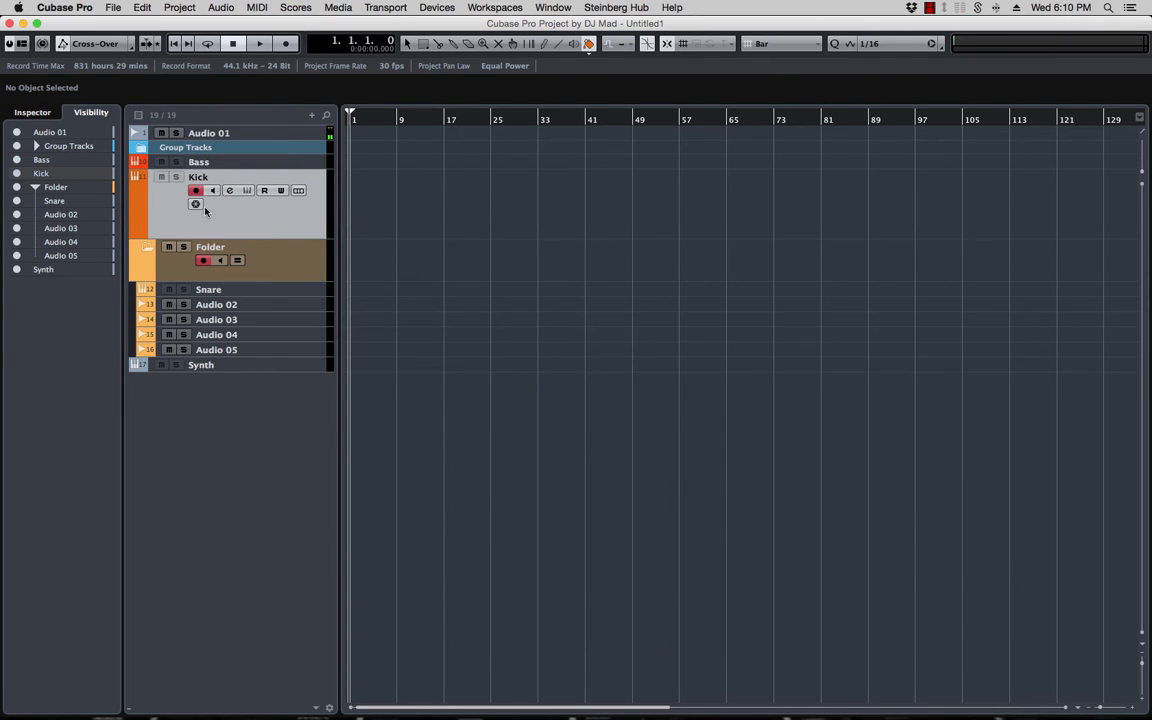
# - Select the folder containing Snare and redefine Color 3 in the Project Colors as a darker, more saturated amber
pyautogui.click(158, 245)
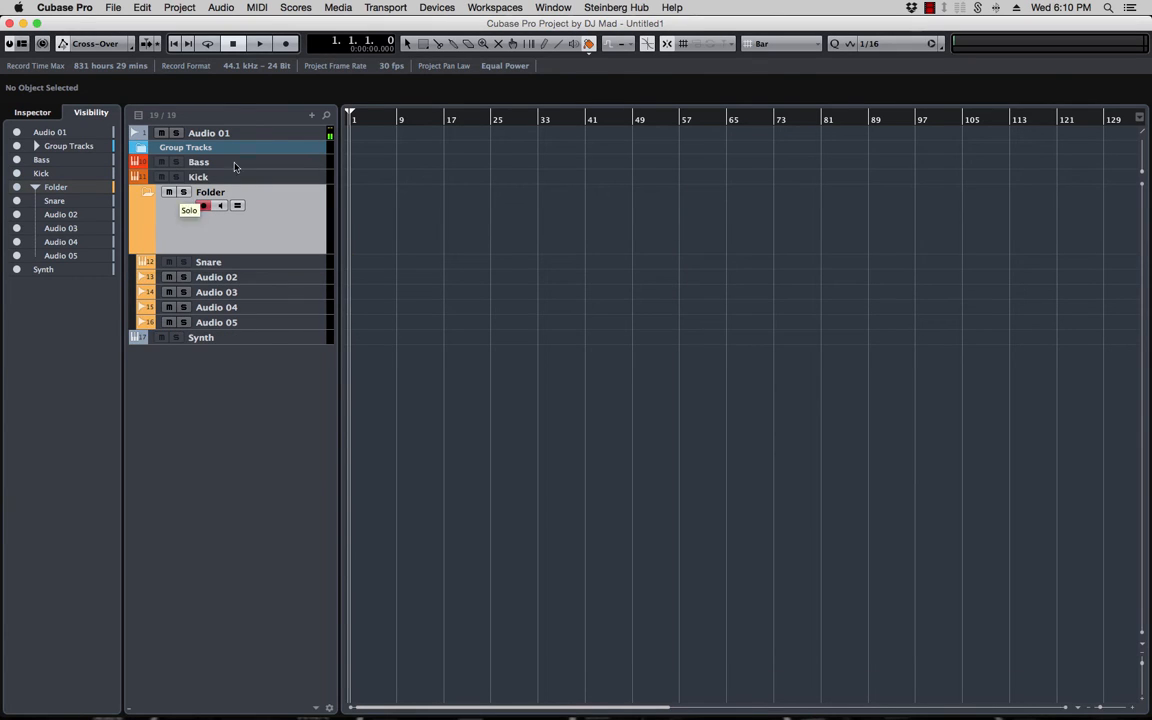
pyautogui.click(589, 46)
pyautogui.click(632, 276)
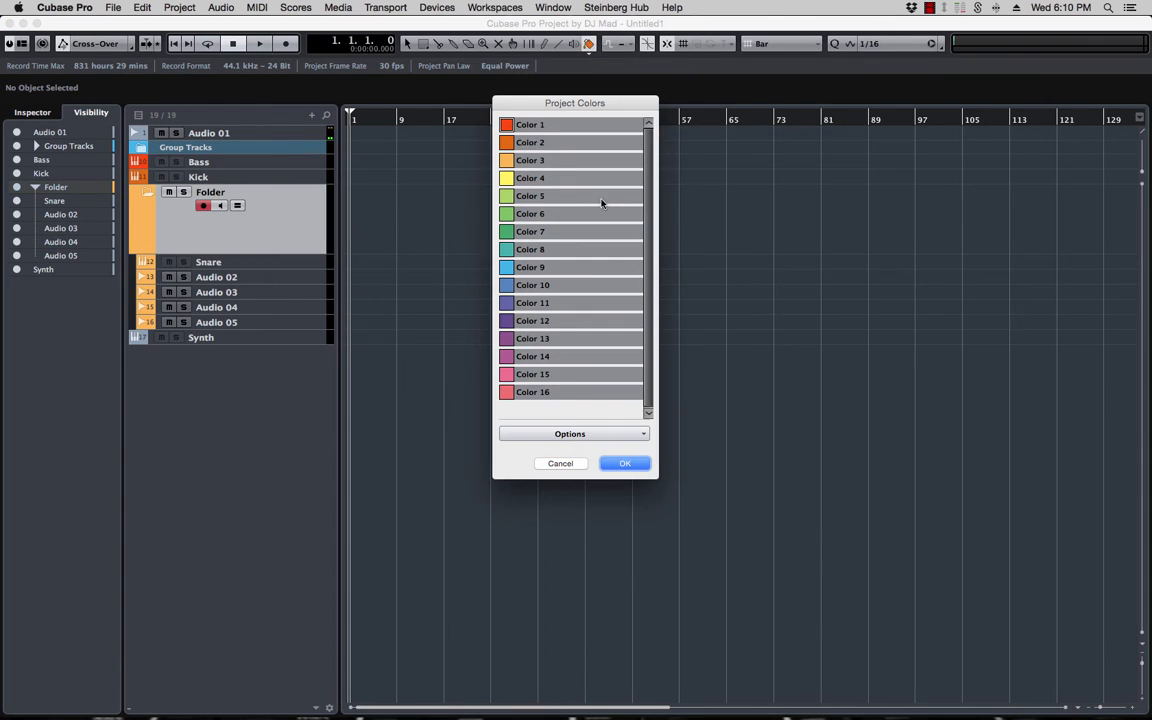
pyautogui.click(507, 161)
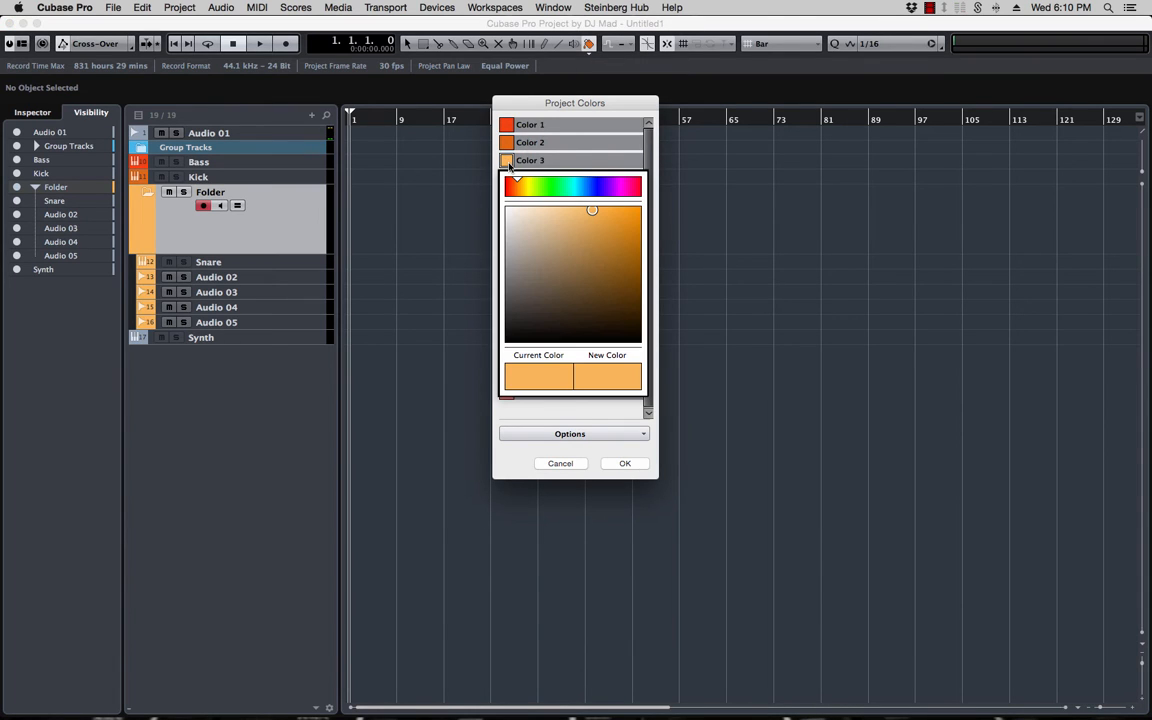
pyautogui.click(618, 221)
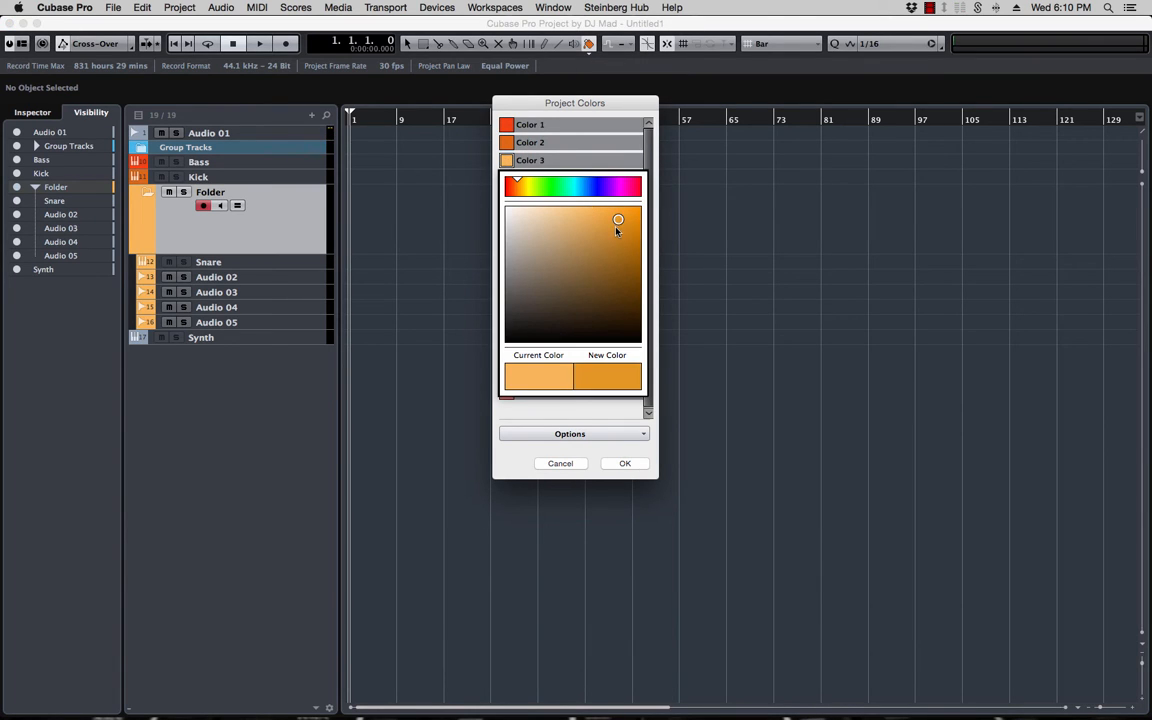
pyautogui.click(607, 421)
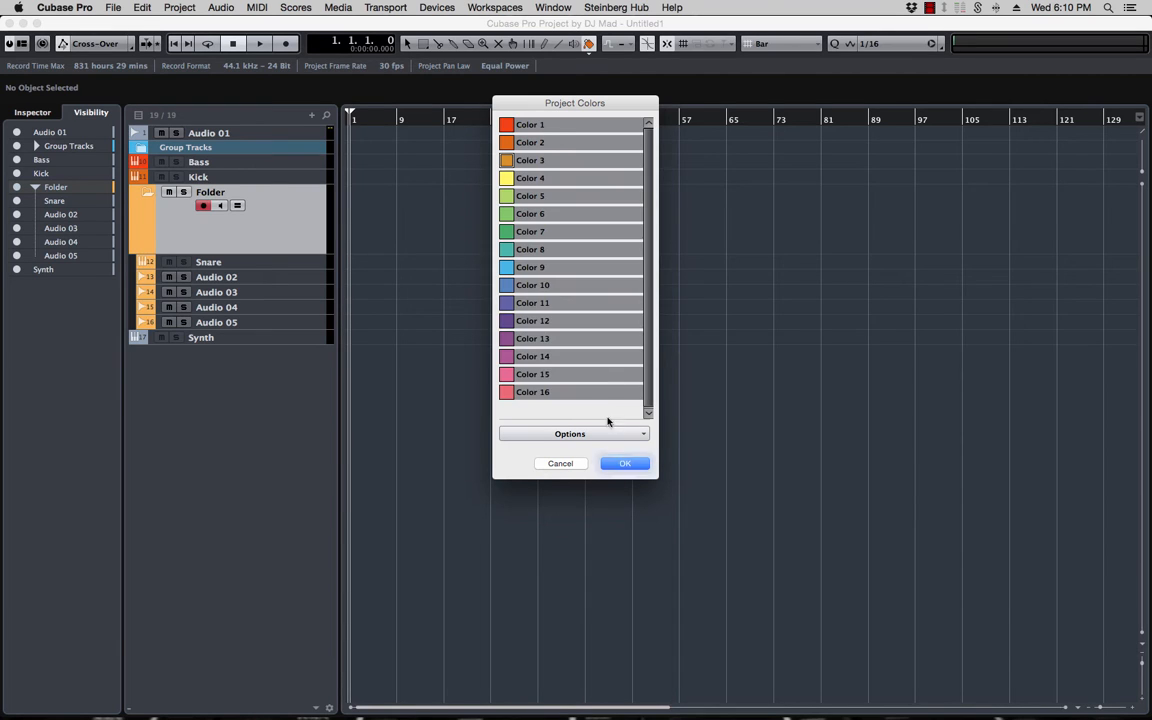
pyautogui.press('Return')
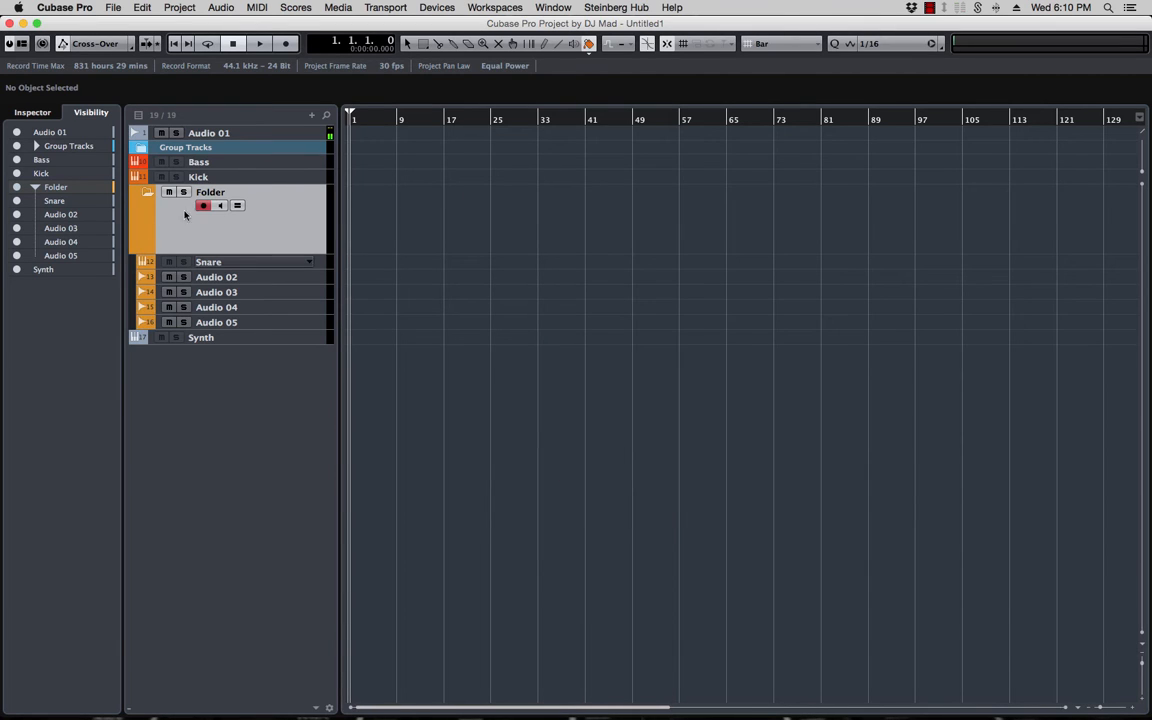
pyautogui.click(218, 168)
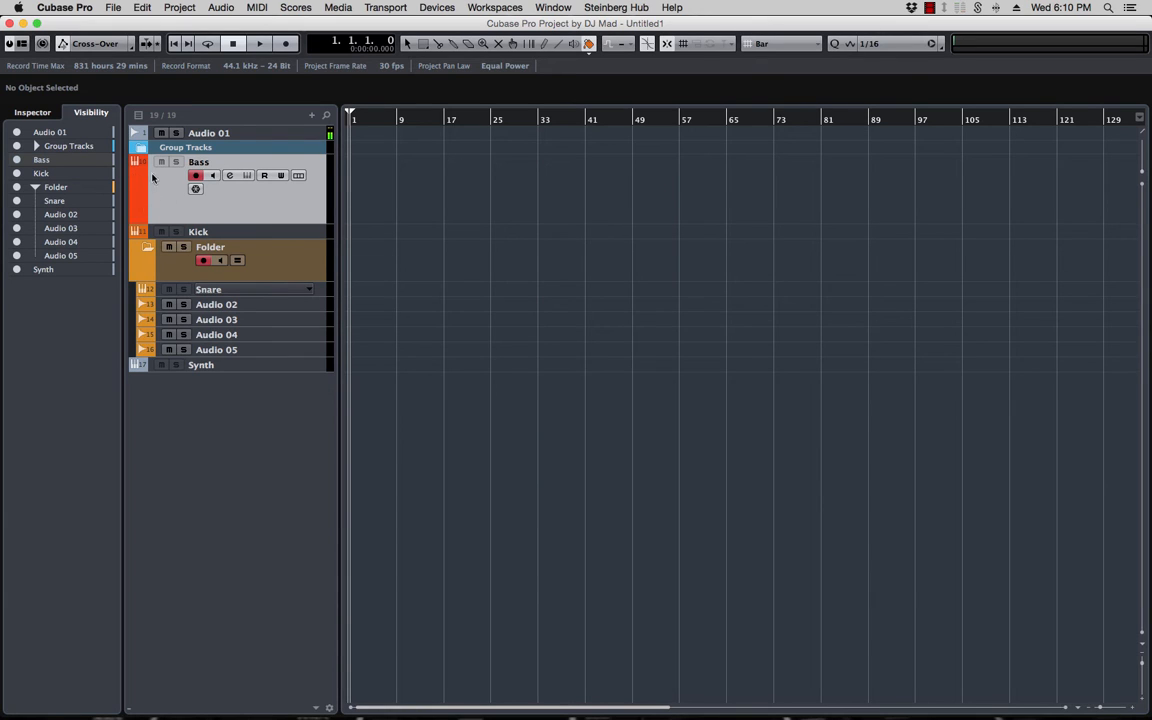
pyautogui.click(220, 231)
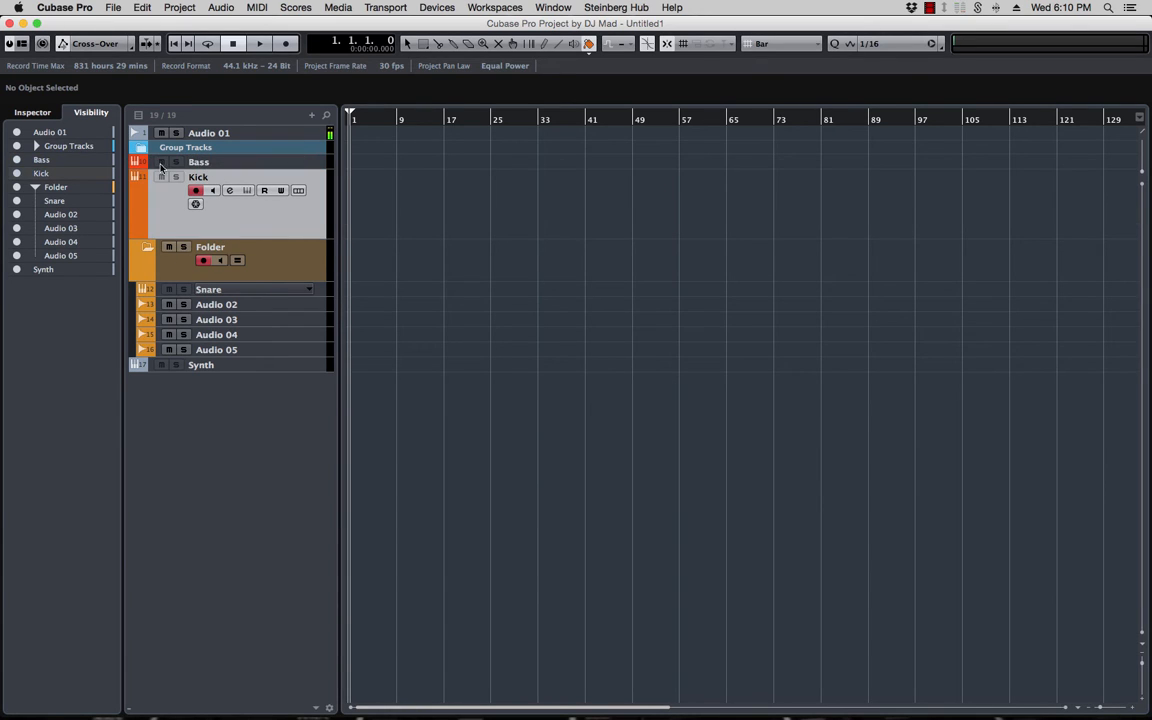
pyautogui.click(204, 163)
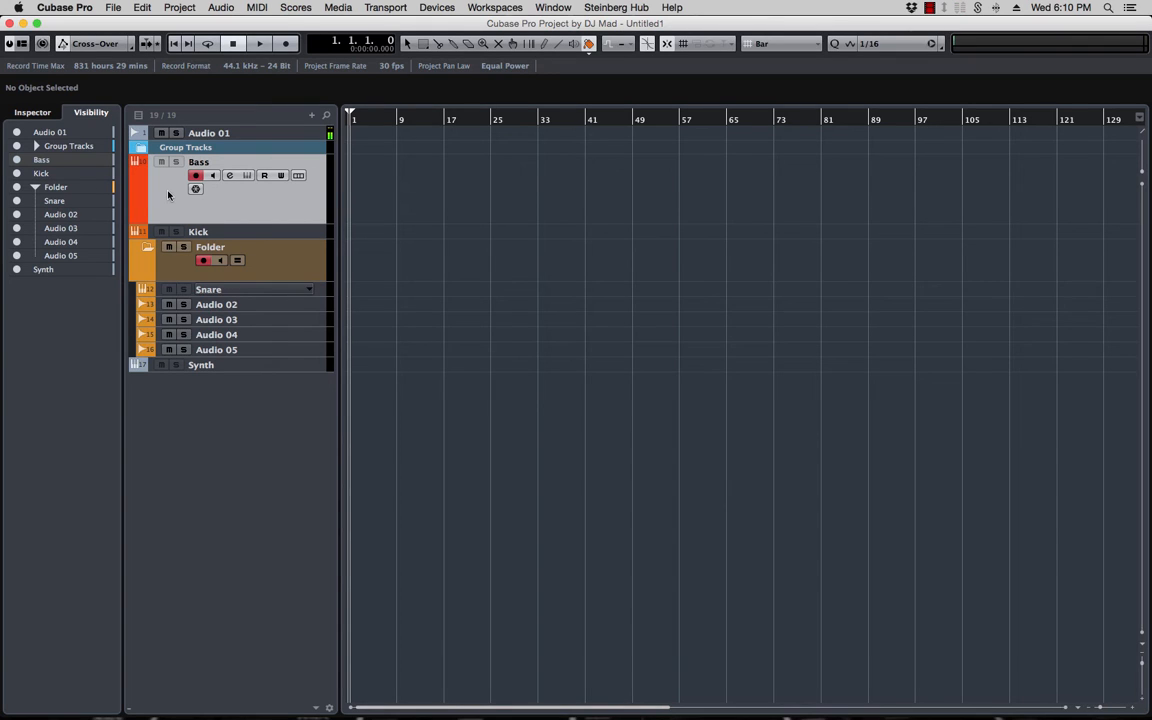
pyautogui.click(218, 232)
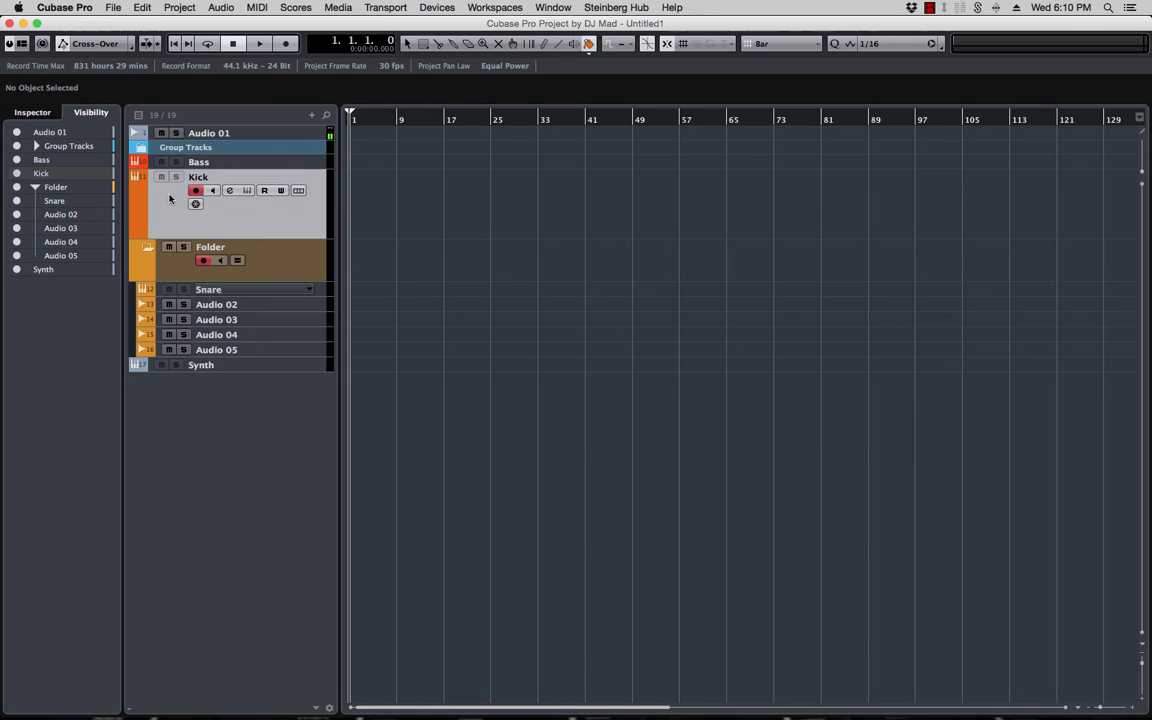
pyautogui.rightClick(145, 176)
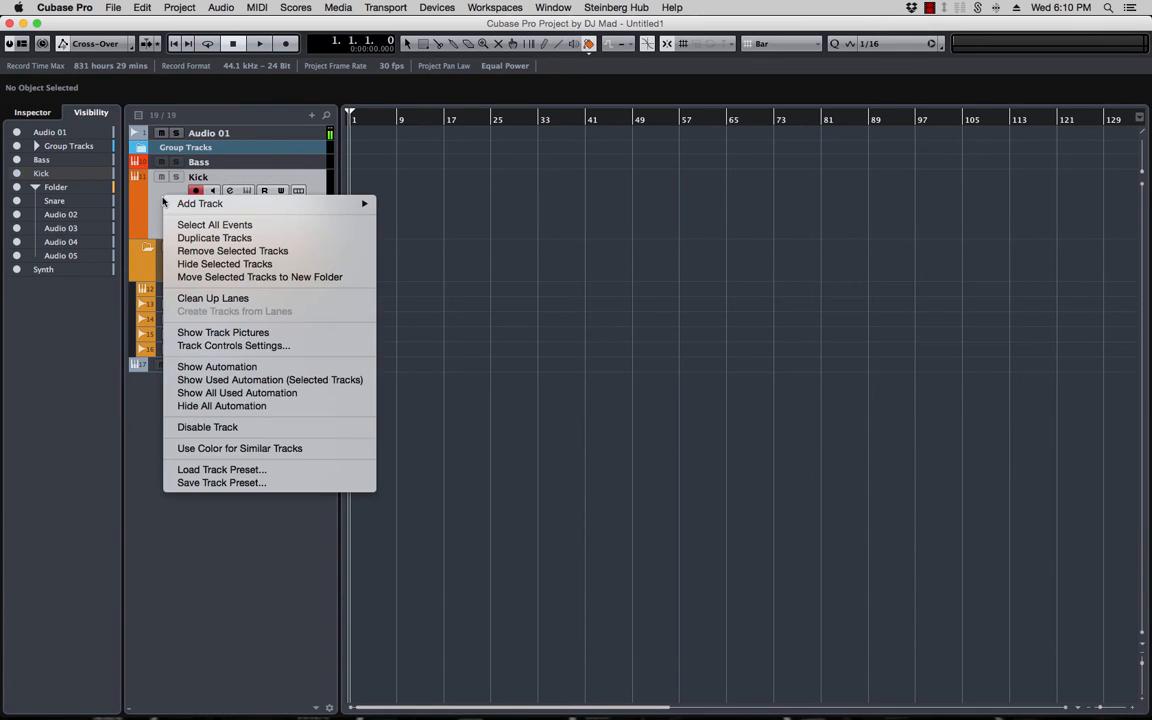
pyautogui.click(140, 176)
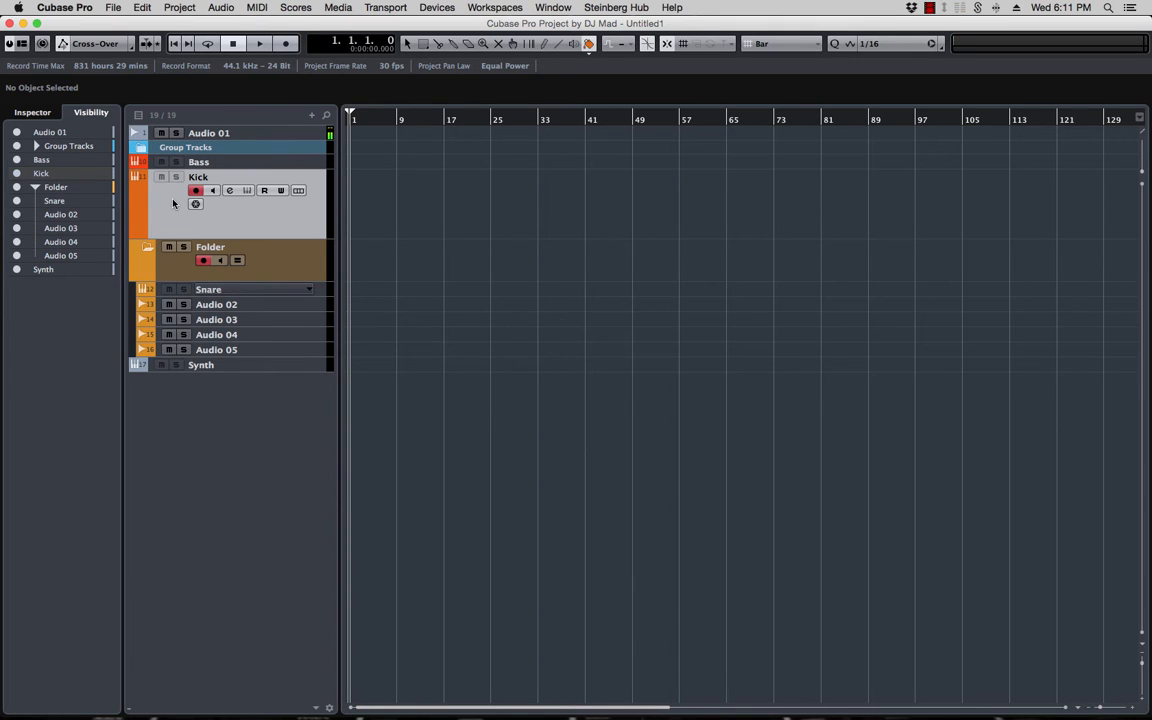
# - Add one stereo audio track below the Kick track and assign it the orange Color 2
pyautogui.rightClick(172, 203)
pyautogui.moveTo(226, 205)
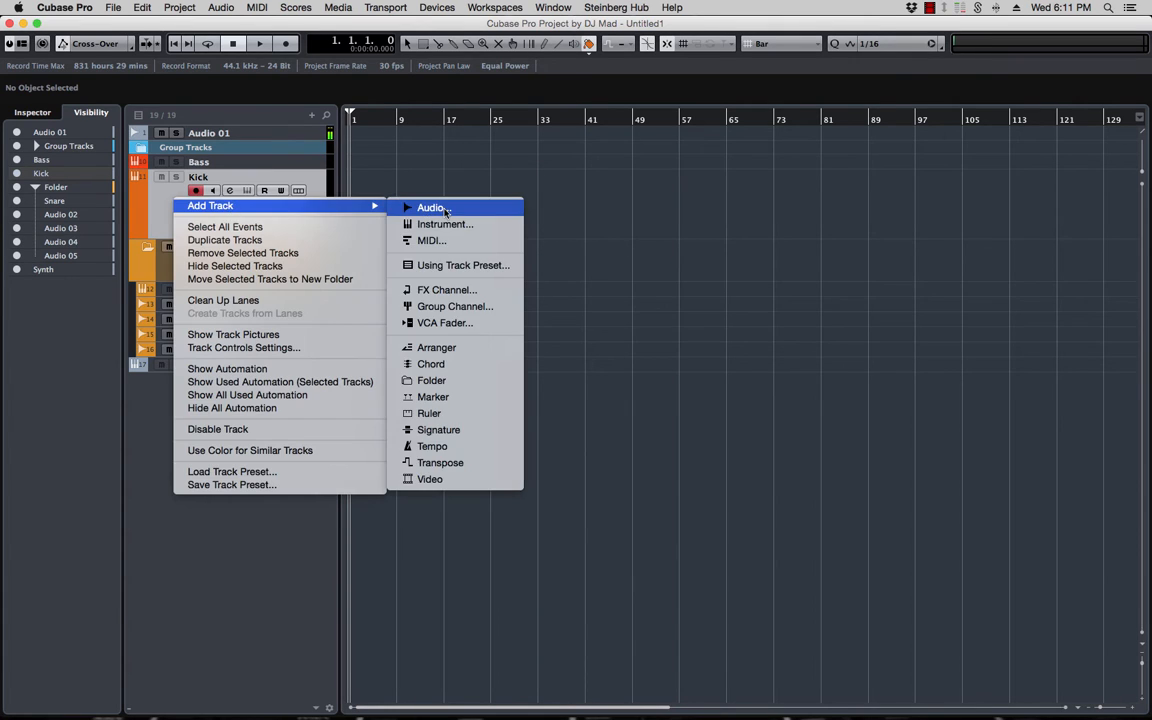
pyautogui.click(407, 210)
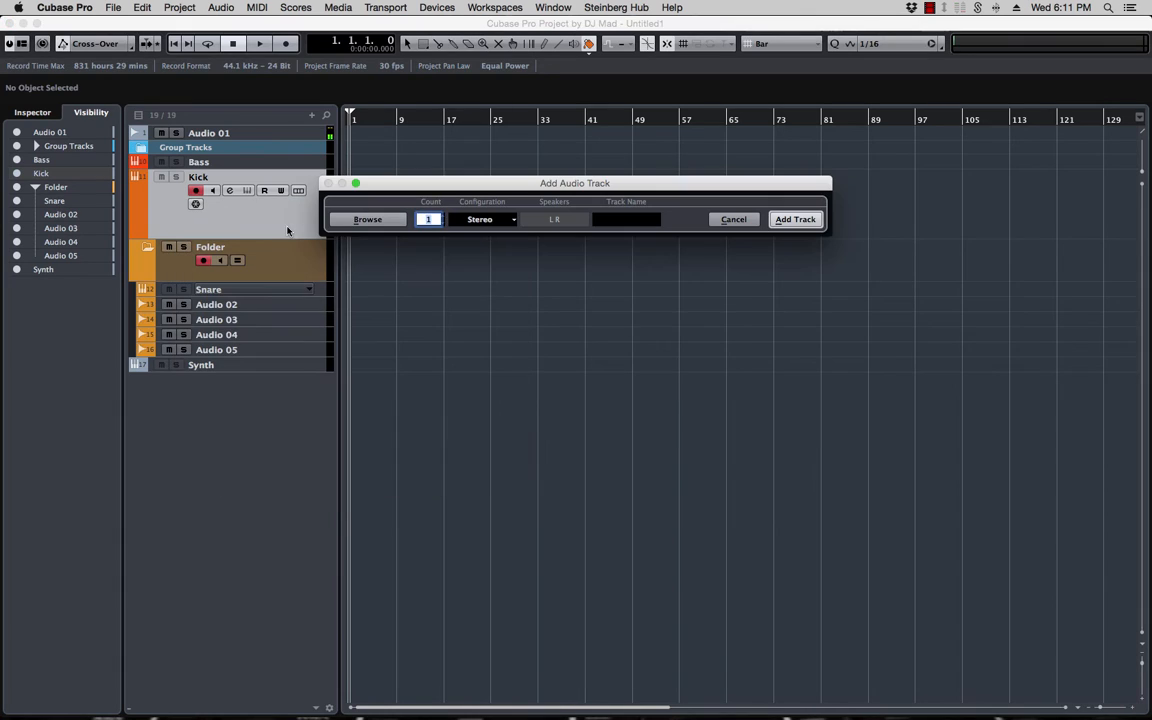
pyautogui.click(797, 220)
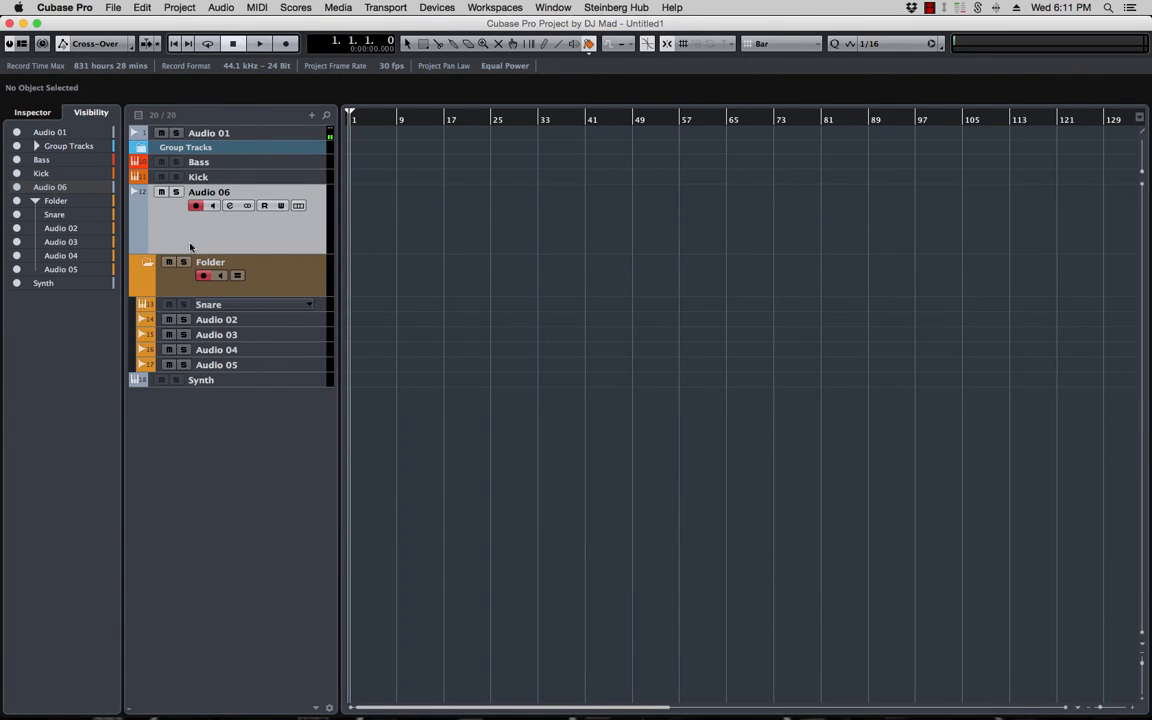
pyautogui.click(133, 215)
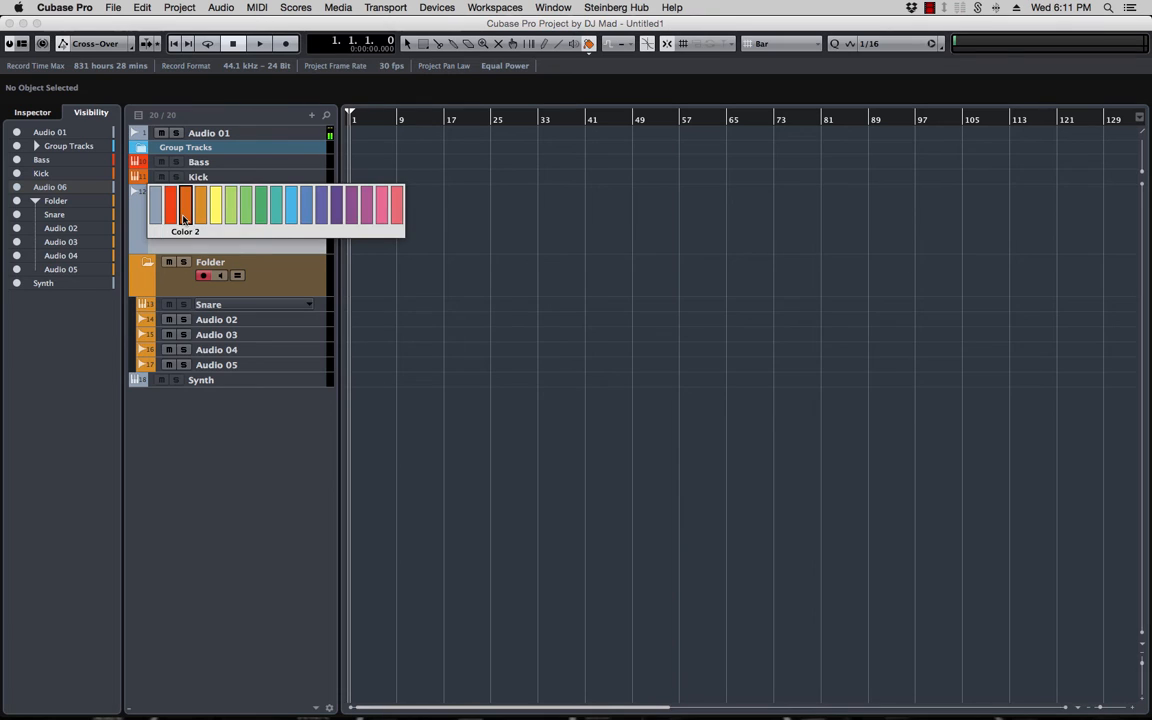
pyautogui.click(166, 199)
# - Move the Kick and Audio 06 tracks together into a new folder
pyautogui.click(186, 177)
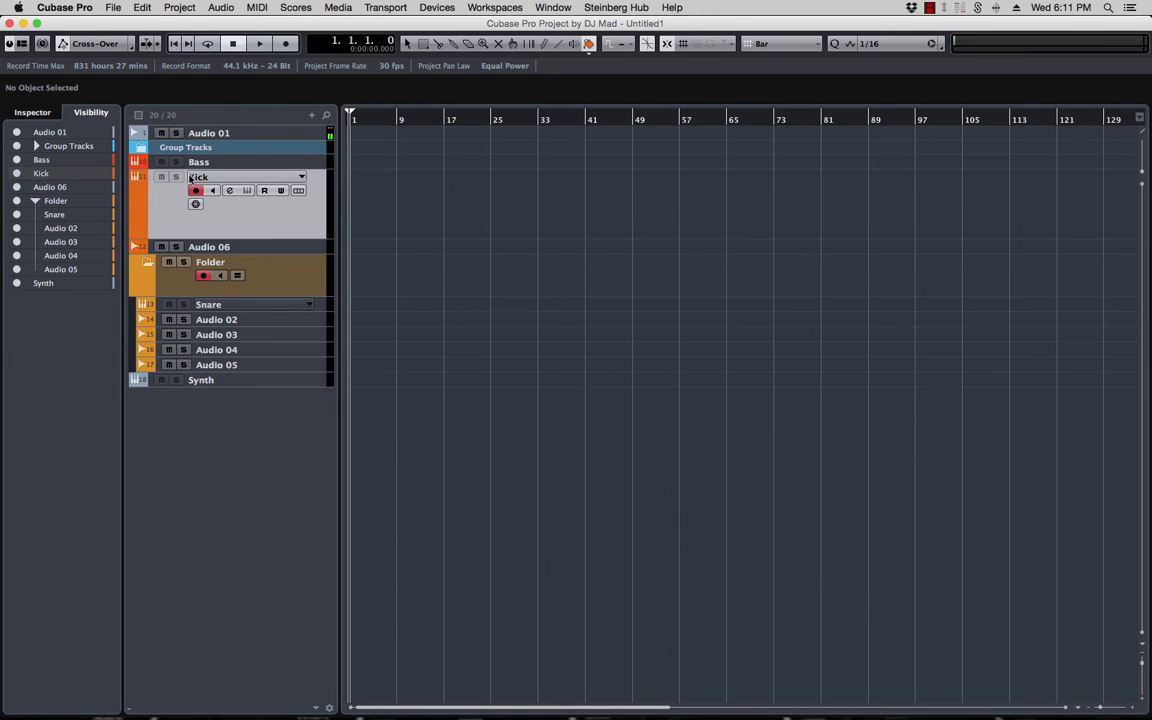
pyautogui.keyDown('shift'); pyautogui.click(207, 248); pyautogui.keyUp('shift')
pyautogui.rightClick(164, 203)
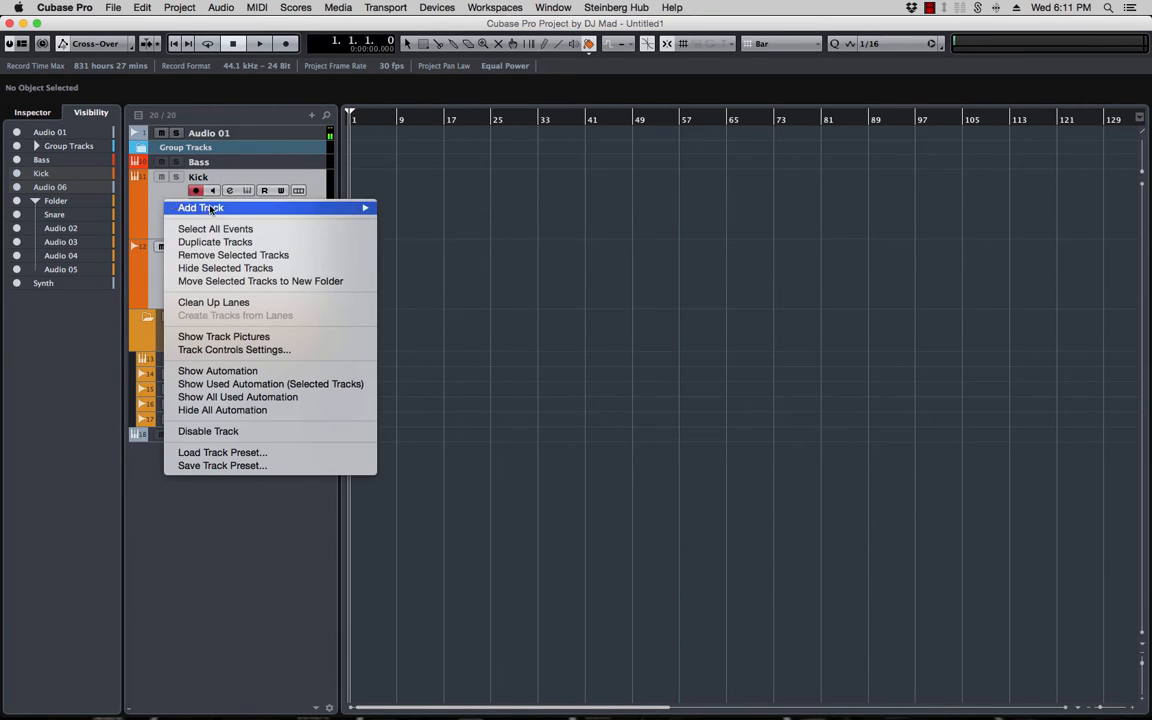
pyautogui.click(228, 281)
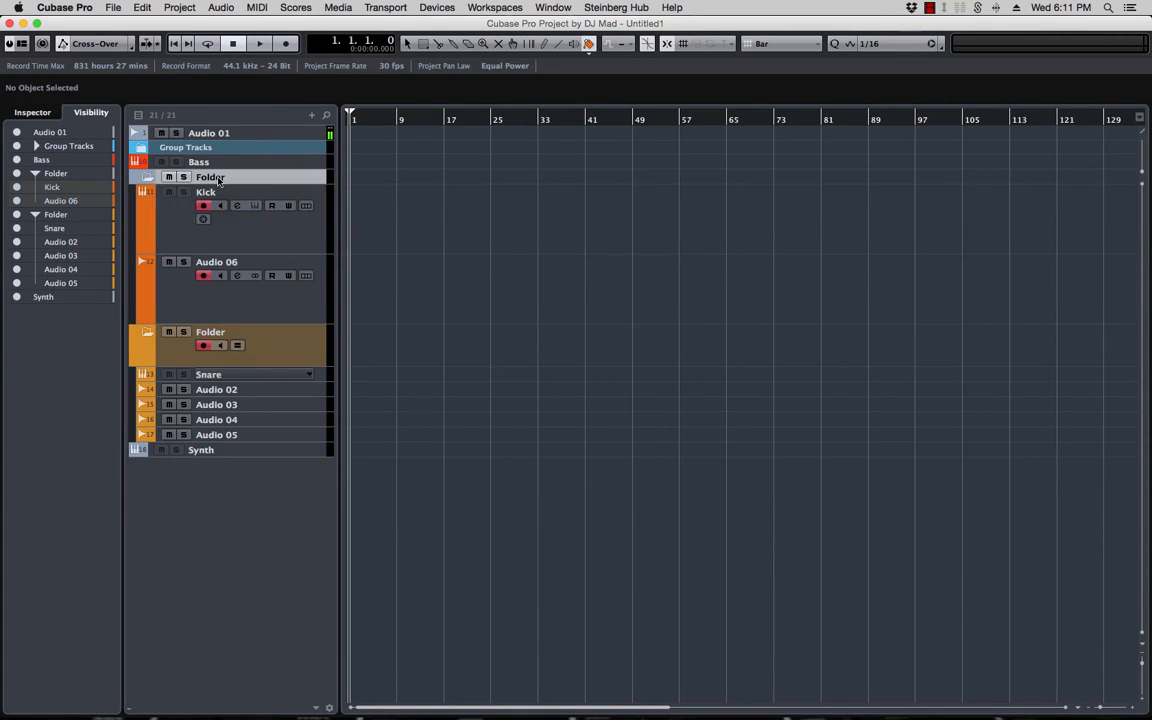
# - Rename the folder containing Kick and Audio 06 as Kicks and assign it the orange Color 2
pyautogui.write('Kicks')
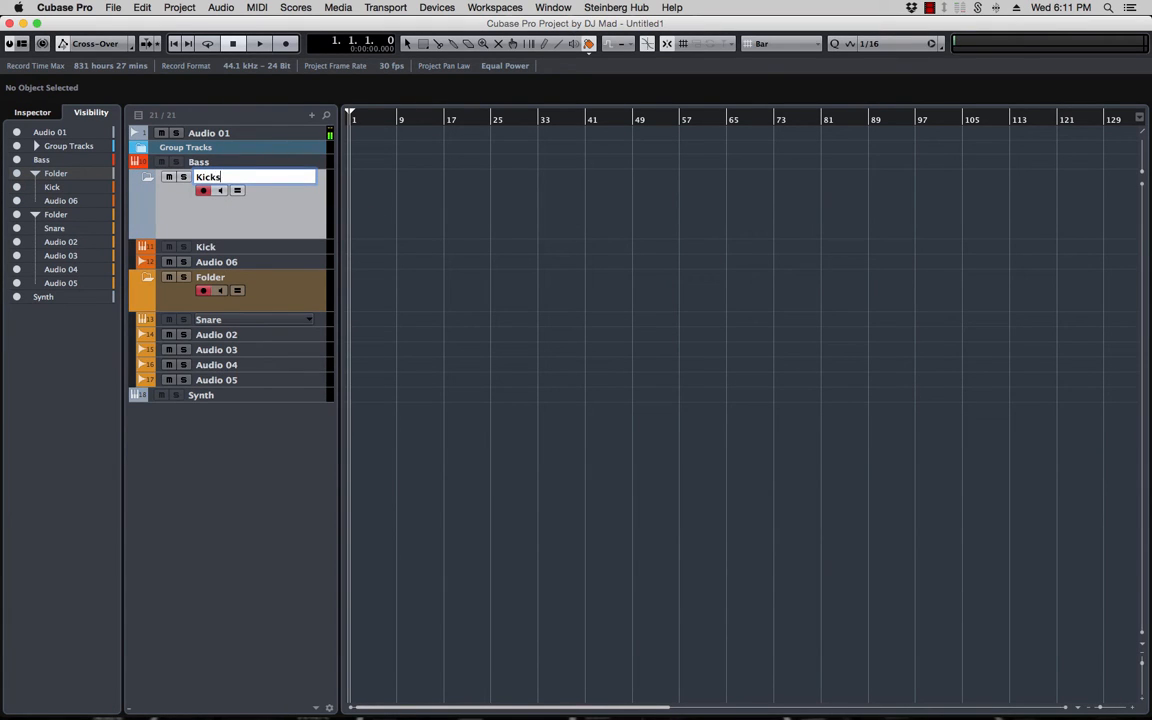
pyautogui.press('Return')
pyautogui.click(135, 181)
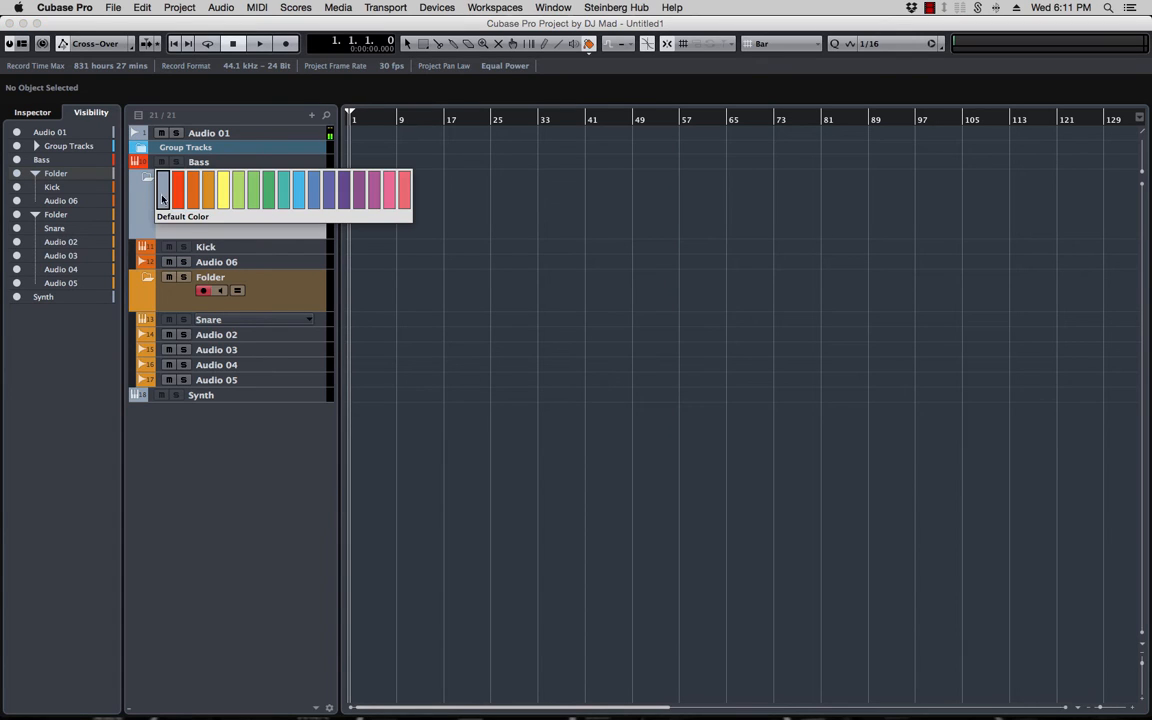
pyautogui.click(185, 188)
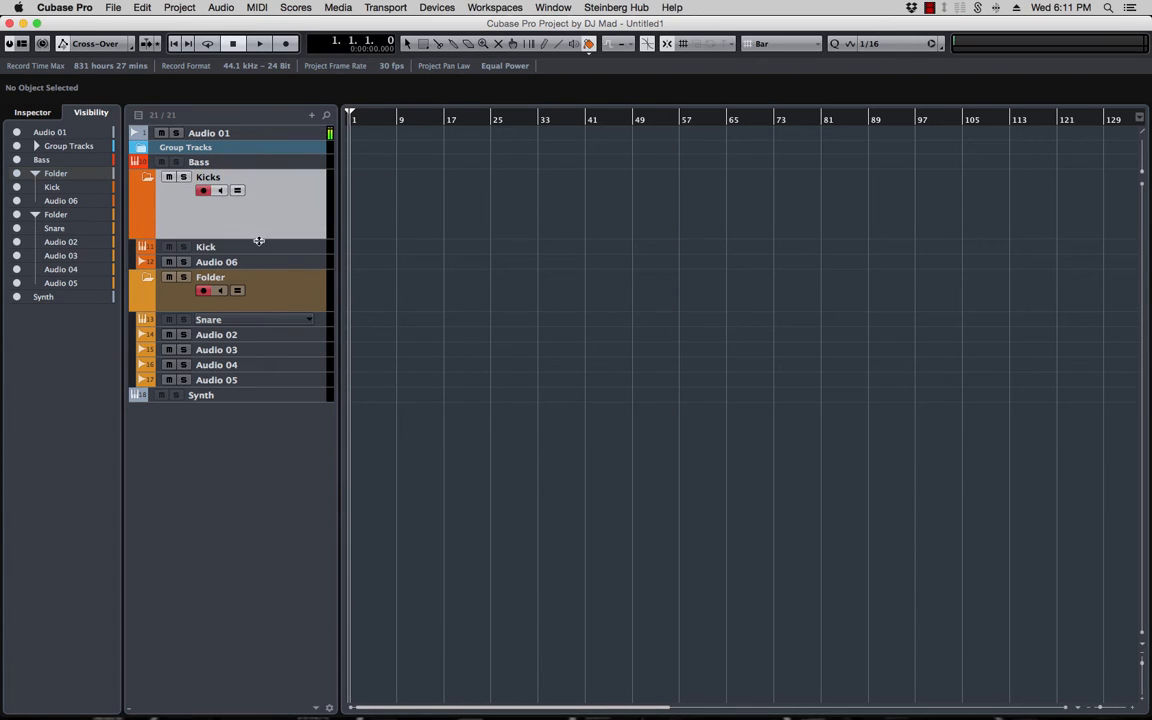
# - Move the Bass track into a new folder named Bass
pyautogui.click(215, 162)
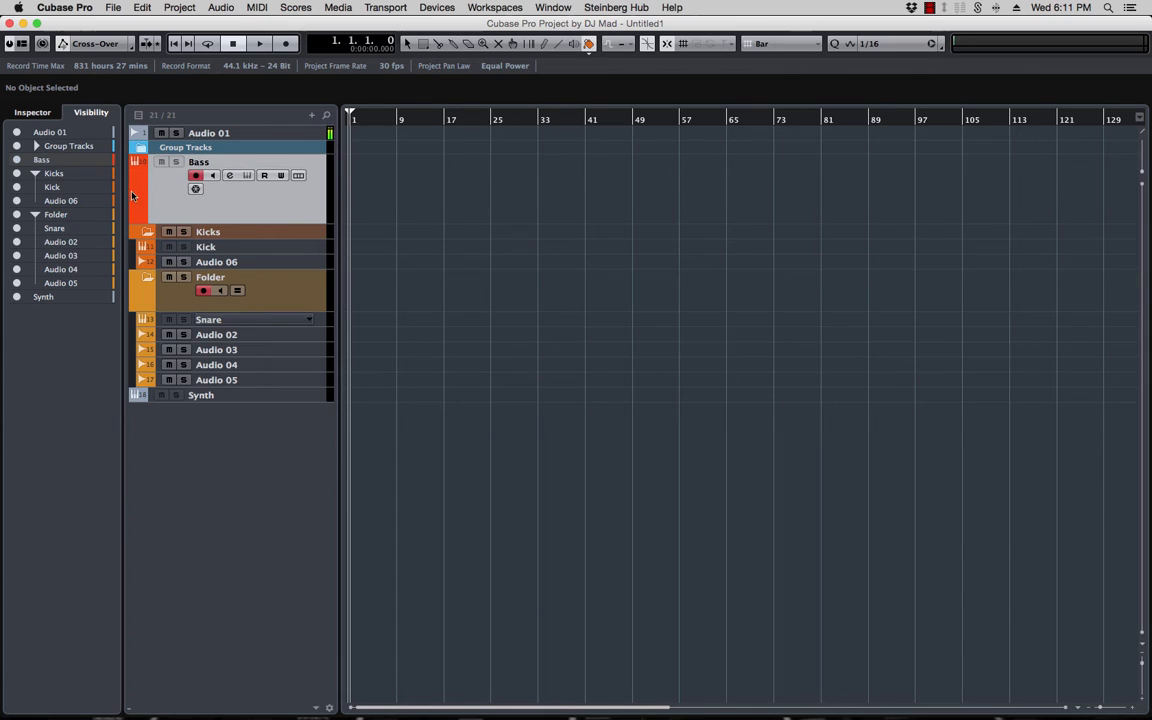
pyautogui.rightClick(162, 181)
pyautogui.click(245, 264)
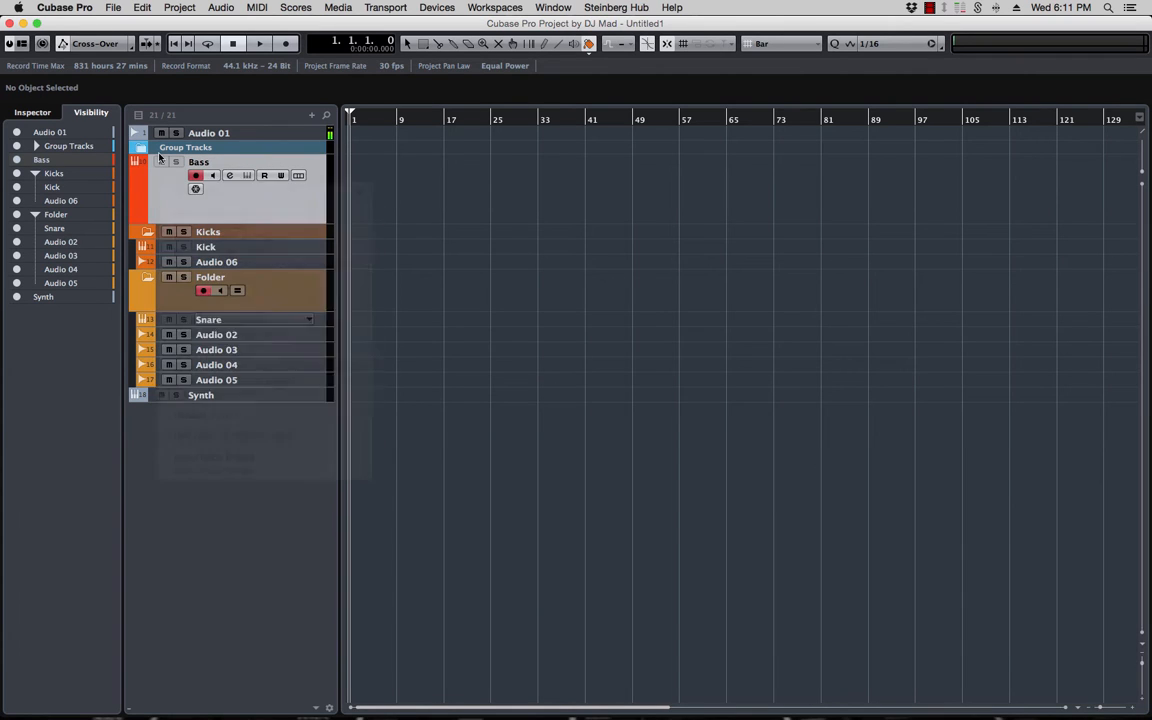
pyautogui.doubleClick(210, 162)
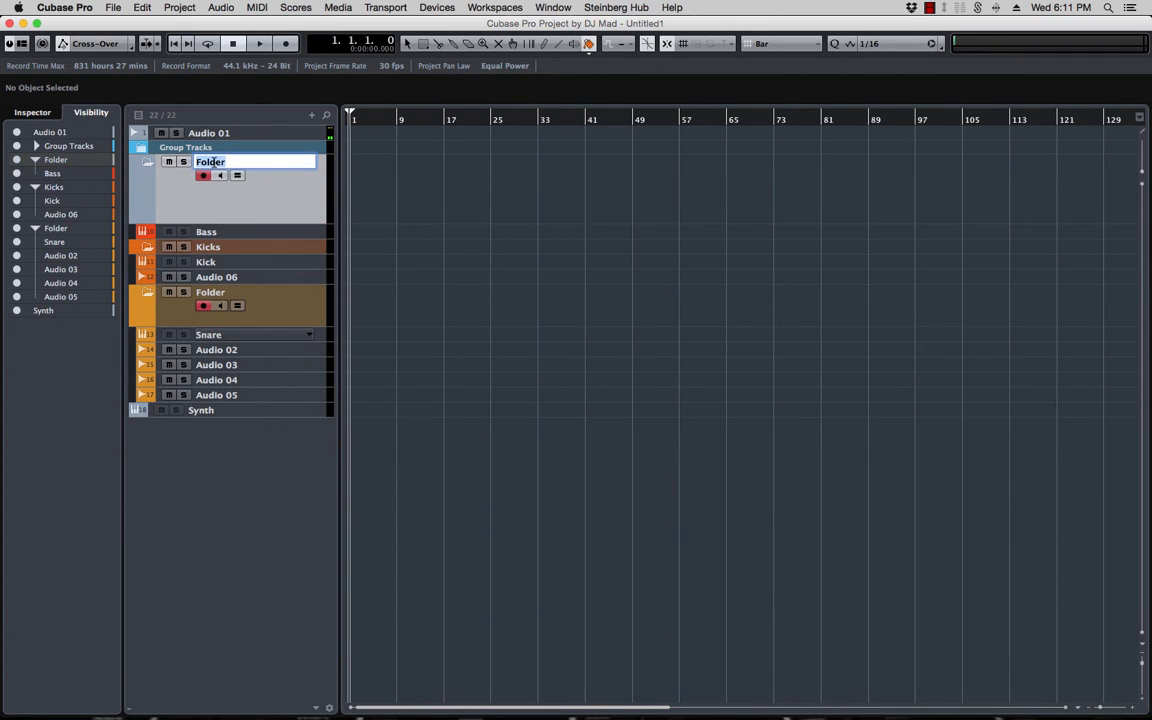
pyautogui.write('Basss')
pyautogui.press('Return')
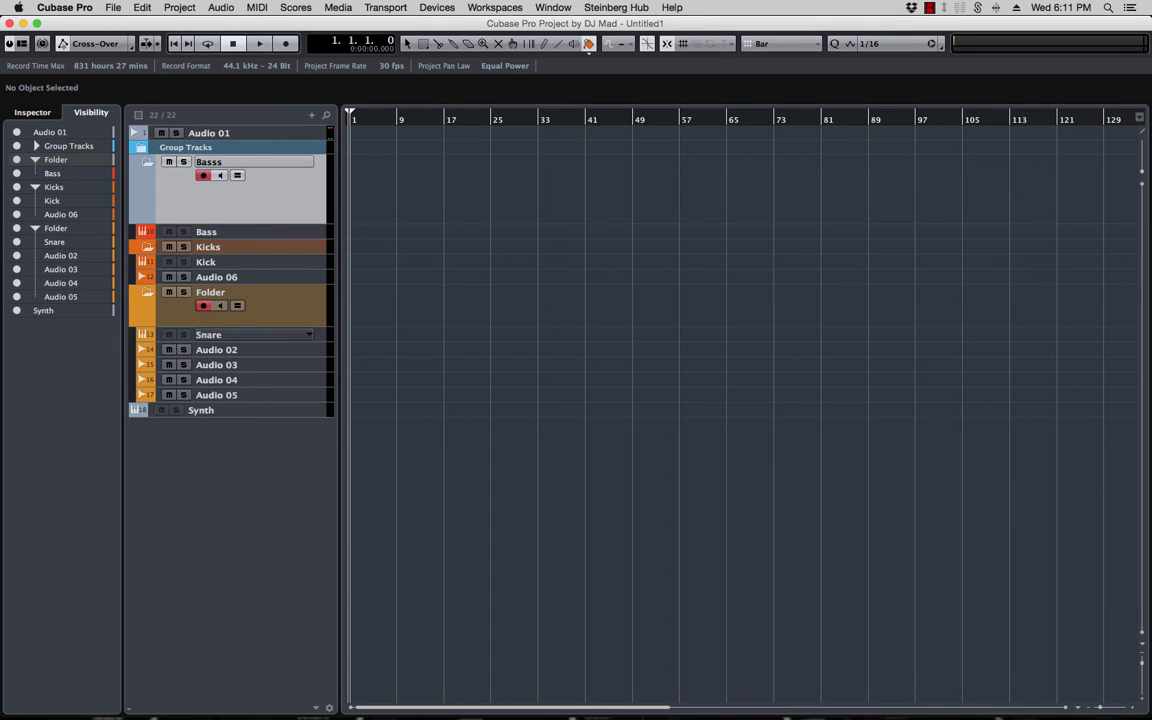
pyautogui.doubleClick(221, 163)
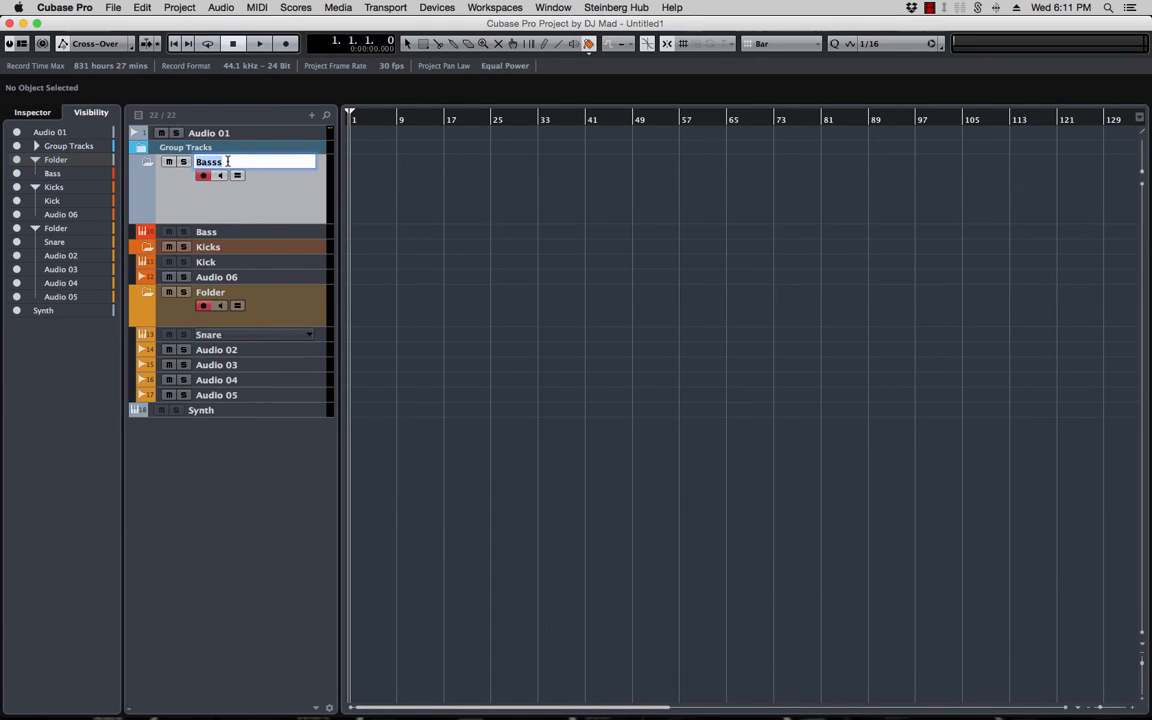
pyautogui.click(225, 163)
pyautogui.press('BackSpace')
pyautogui.press('Return')
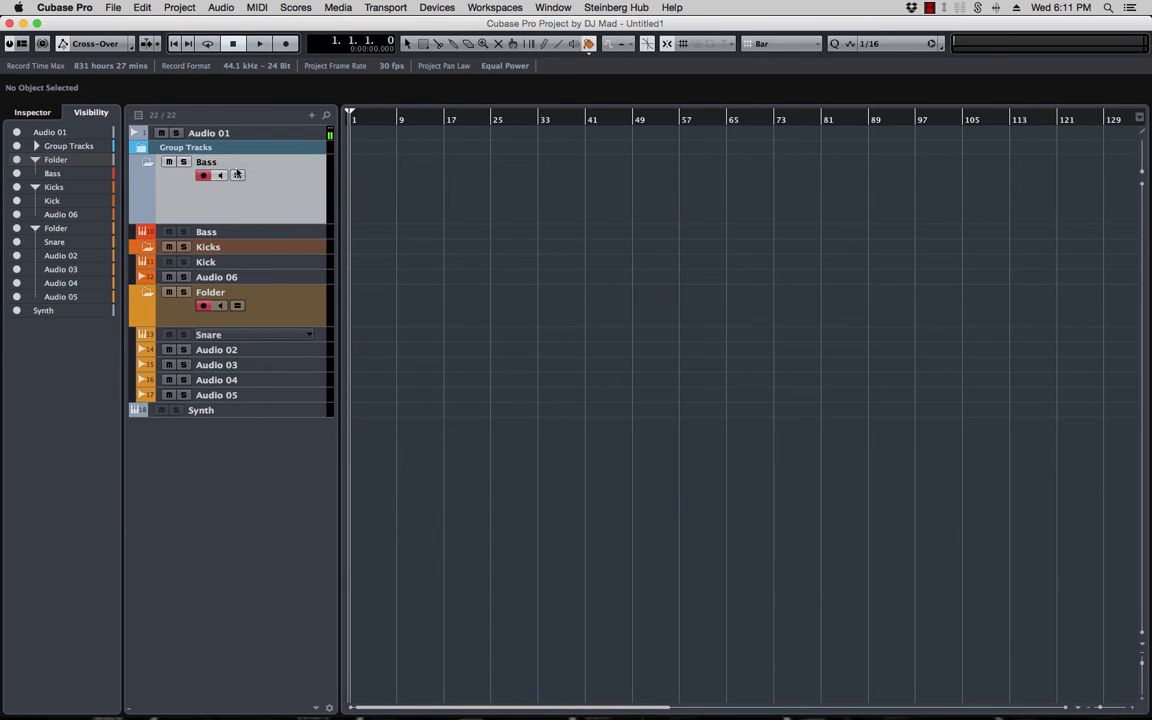
# - Assign the red-orange Color 1 to the Bass folder and select the Bass instrument track inside it
pyautogui.click(147, 186)
pyautogui.click(191, 186)
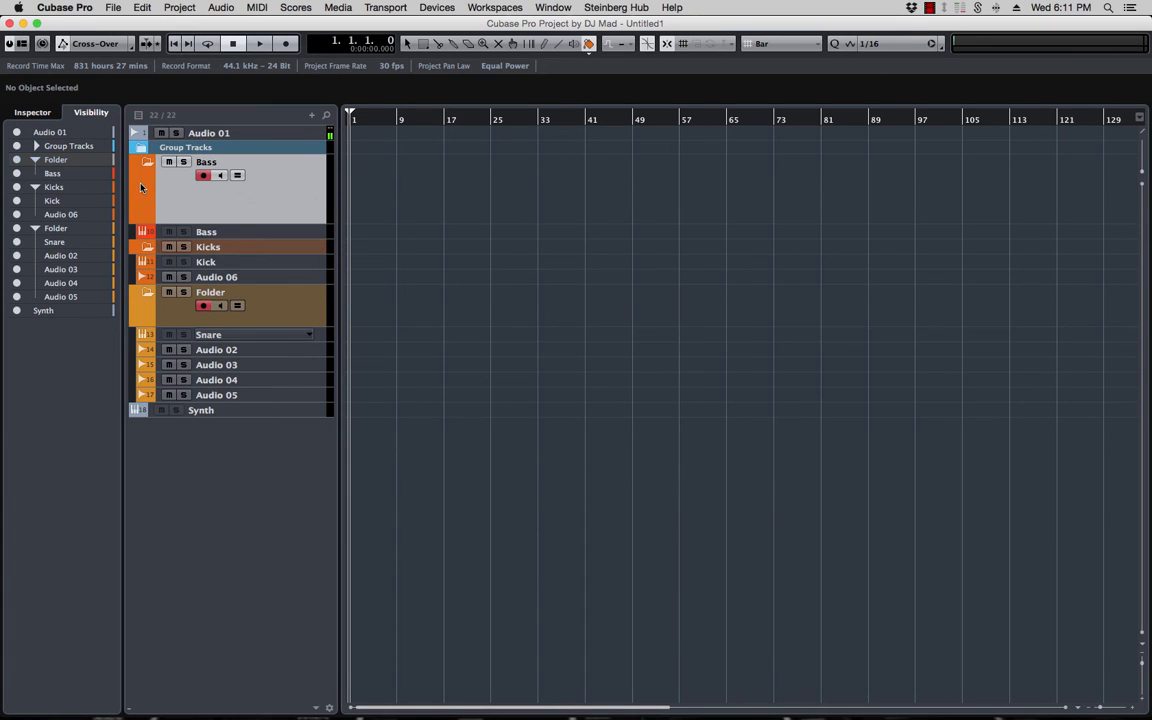
pyautogui.click(140, 186)
pyautogui.click(178, 186)
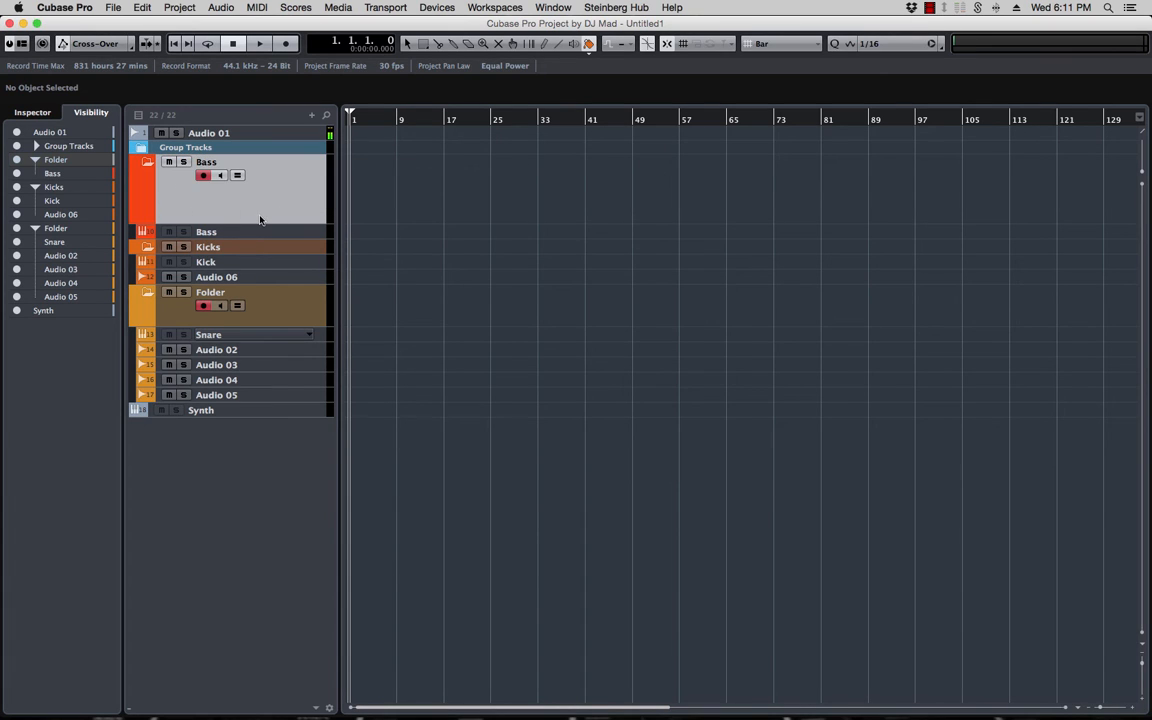
pyautogui.moveTo(232, 233); pyautogui.dragTo(183, 206)
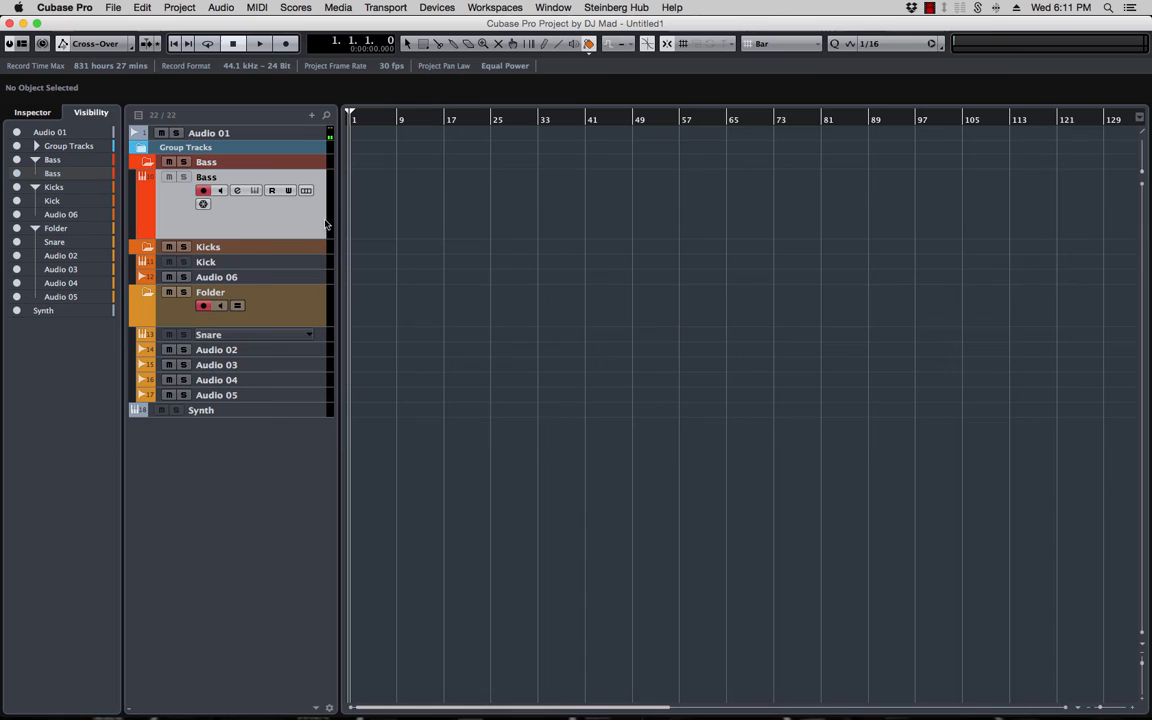
pyautogui.rightClick(173, 202)
pyautogui.moveTo(176, 208)
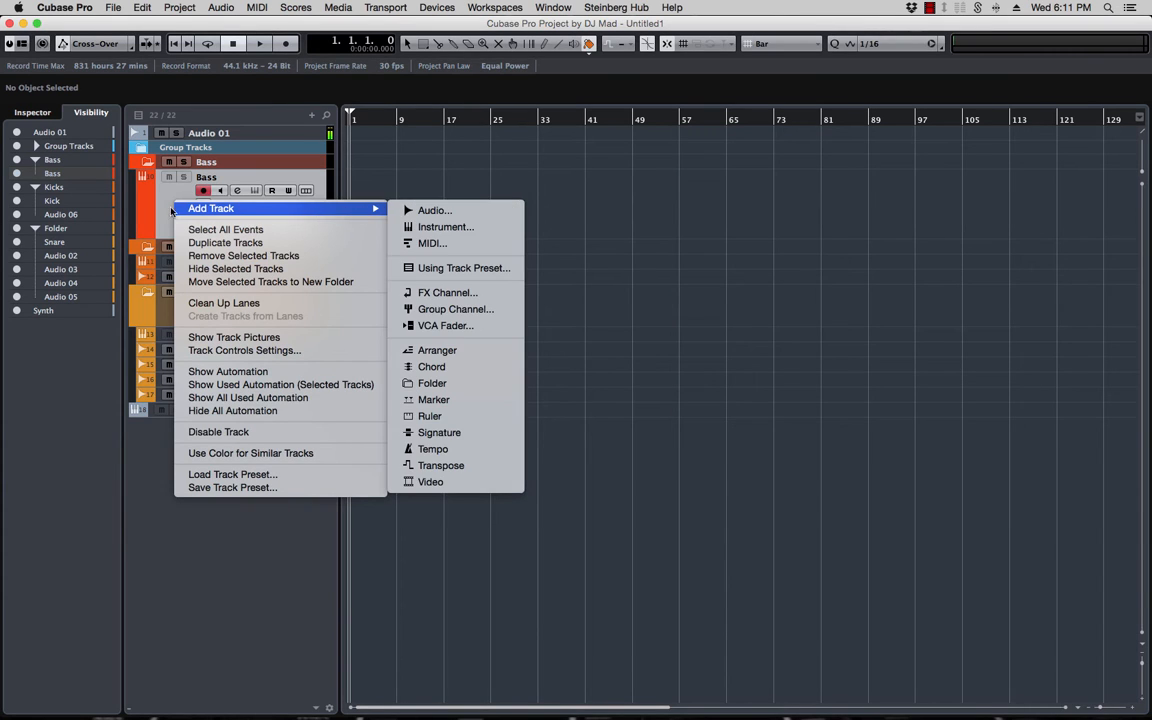
pyautogui.click(148, 181)
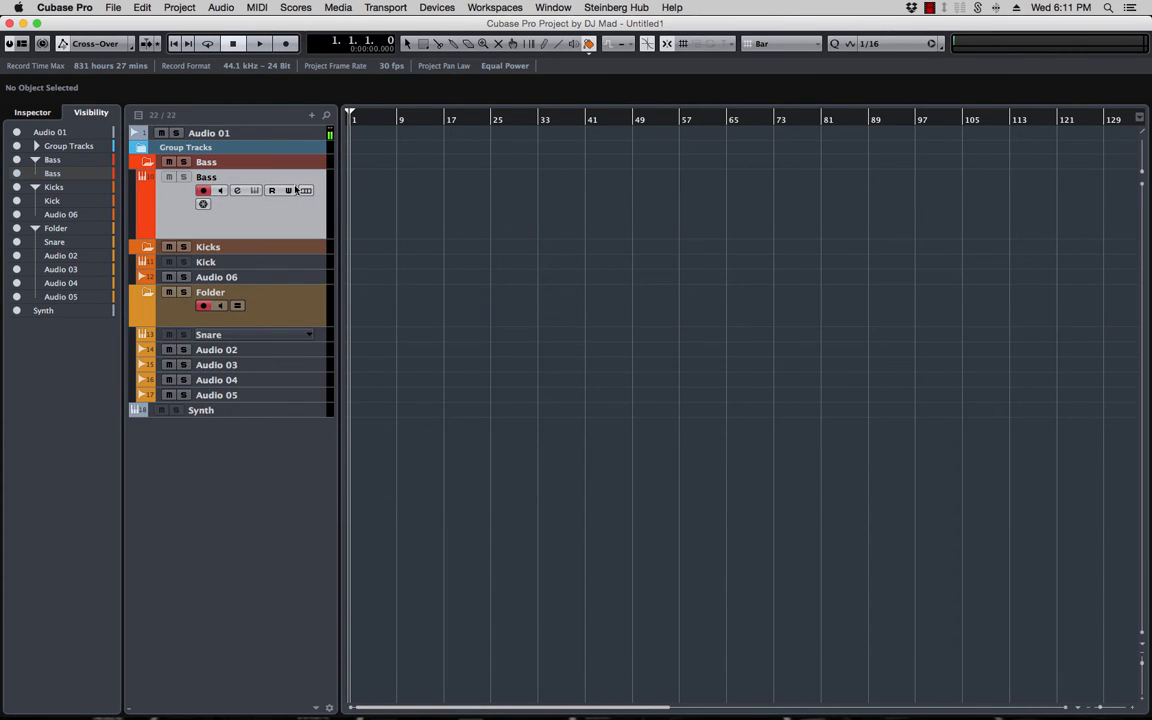
# - Add one stereo audio track below the Bass instrument track and assign it the red-orange Color 1
pyautogui.rightClick(170, 198)
pyautogui.moveTo(176, 200)
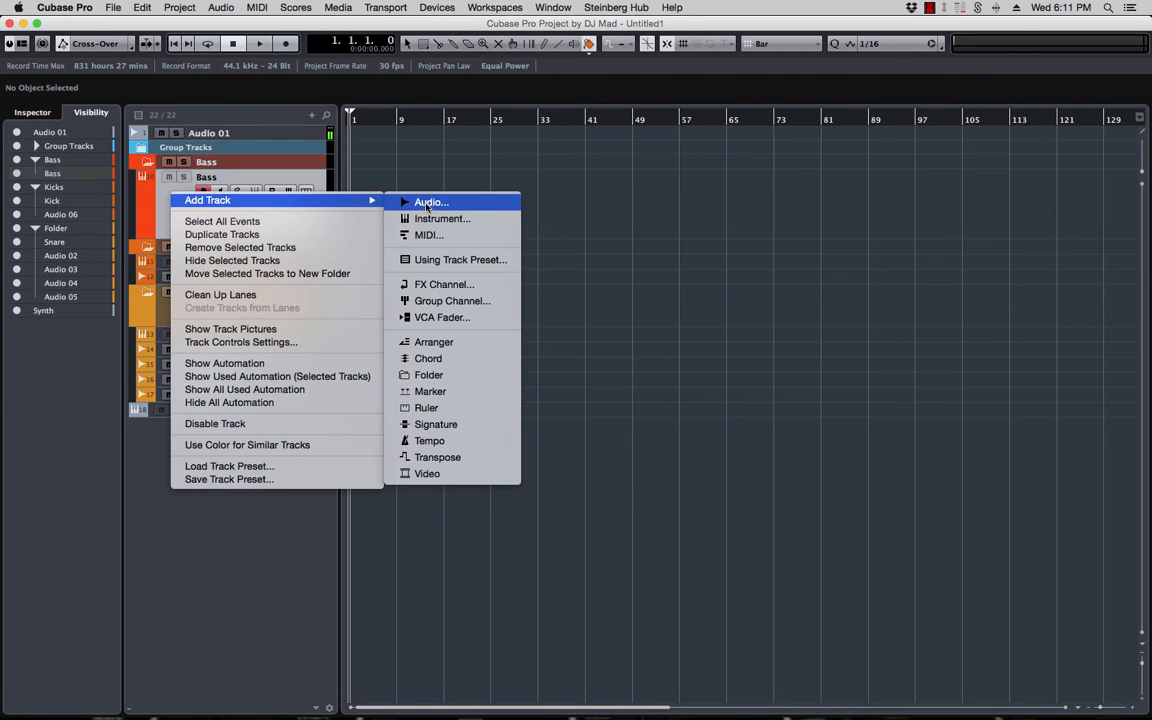
pyautogui.click(430, 202)
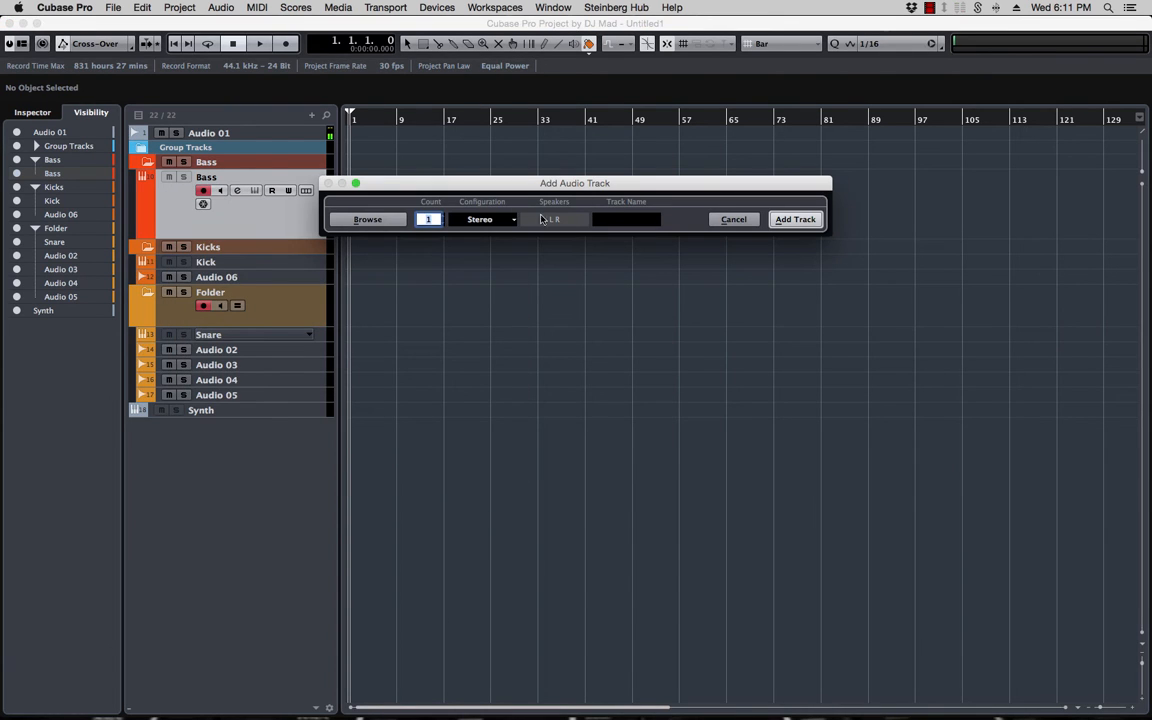
pyautogui.click(798, 219)
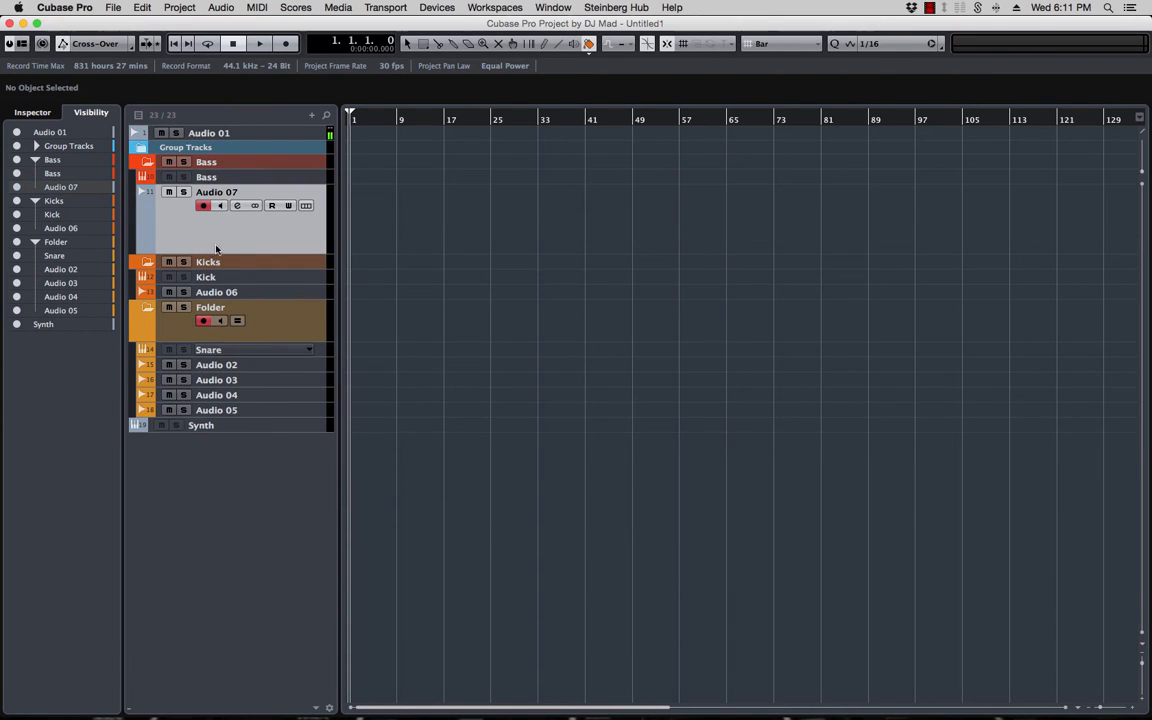
pyautogui.click(152, 216)
pyautogui.click(170, 205)
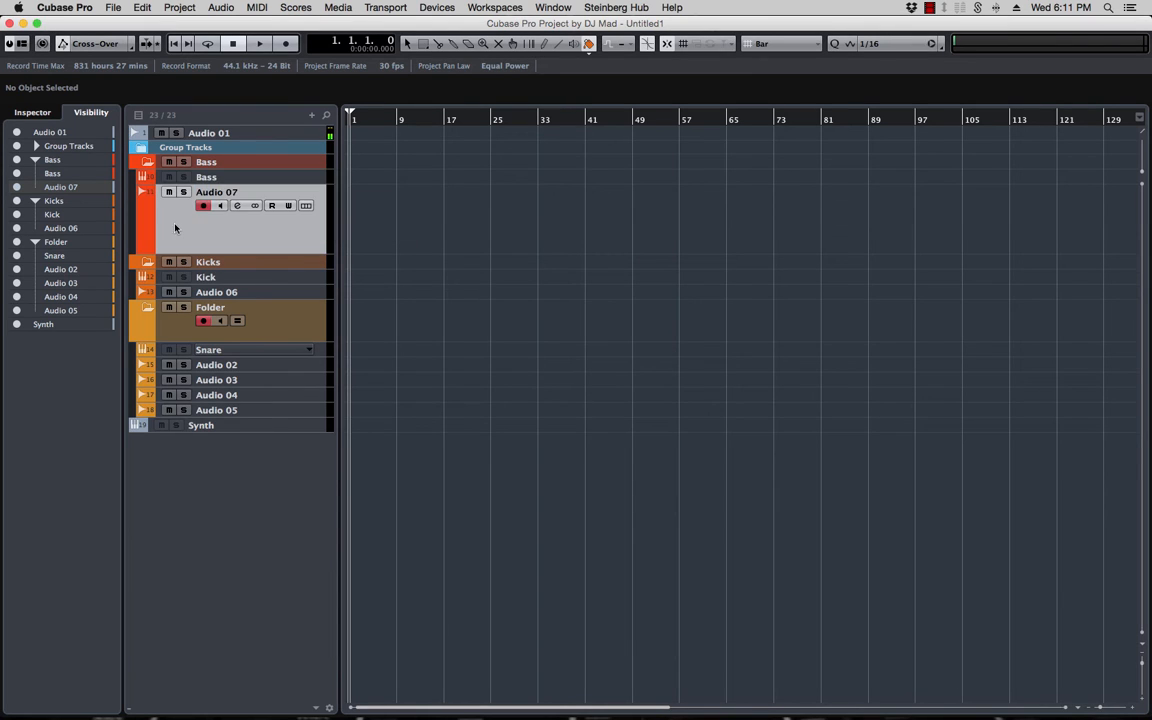
pyautogui.click(220, 178)
pyautogui.click(212, 247)
pyautogui.click(268, 277)
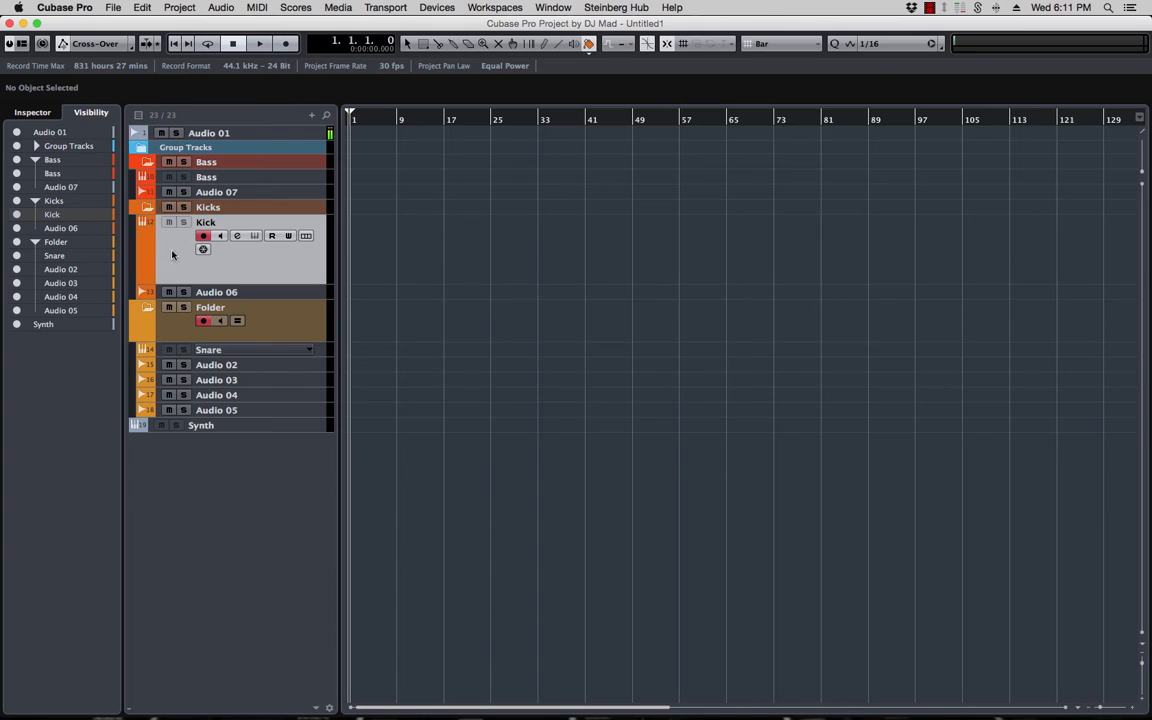
pyautogui.click(214, 292)
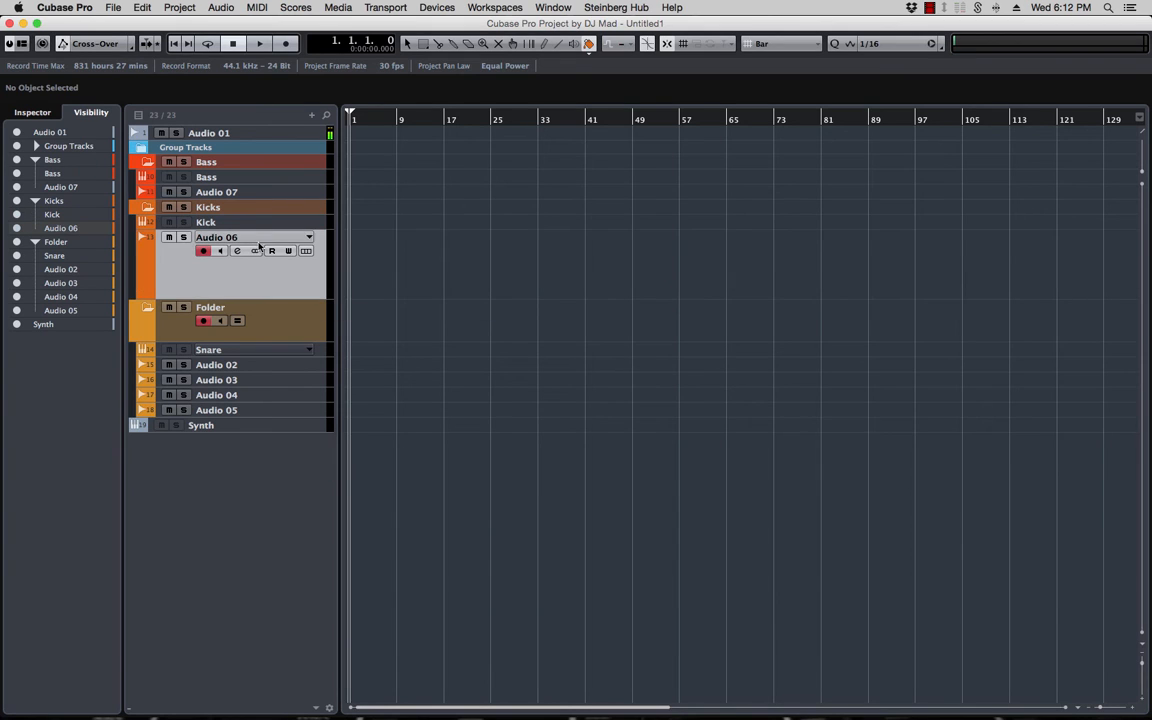
pyautogui.click(258, 322)
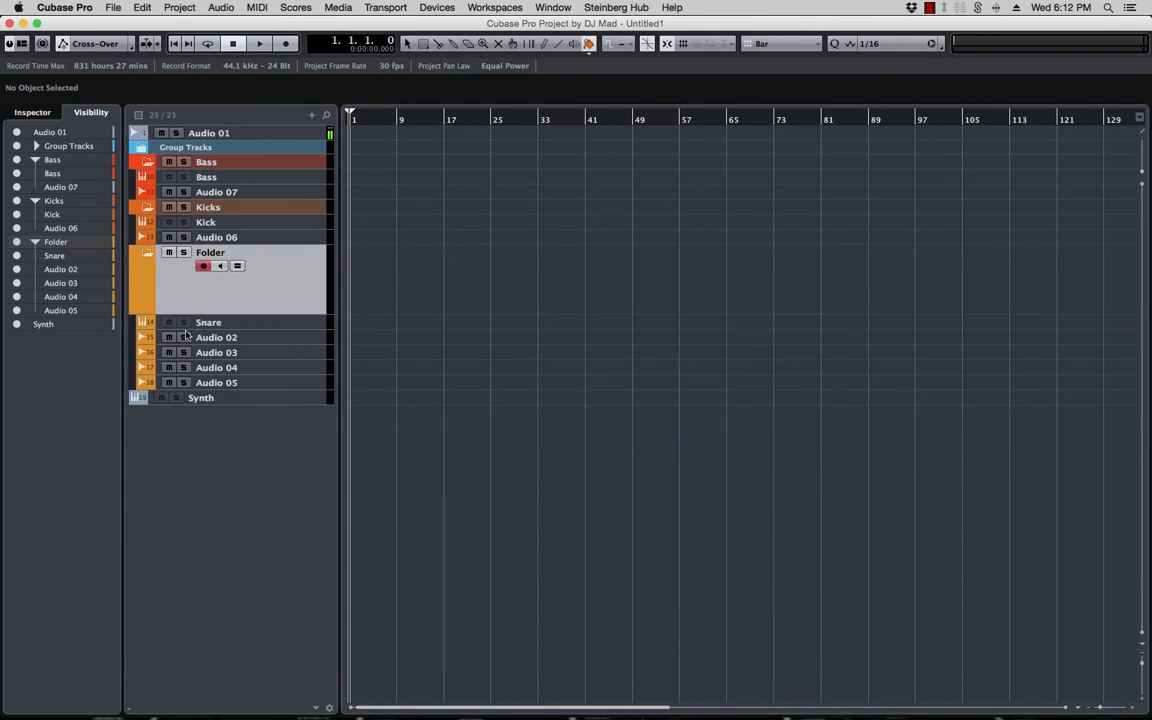
# - Rename the Snare track in the amber folder as Instrument
pyautogui.click(231, 326)
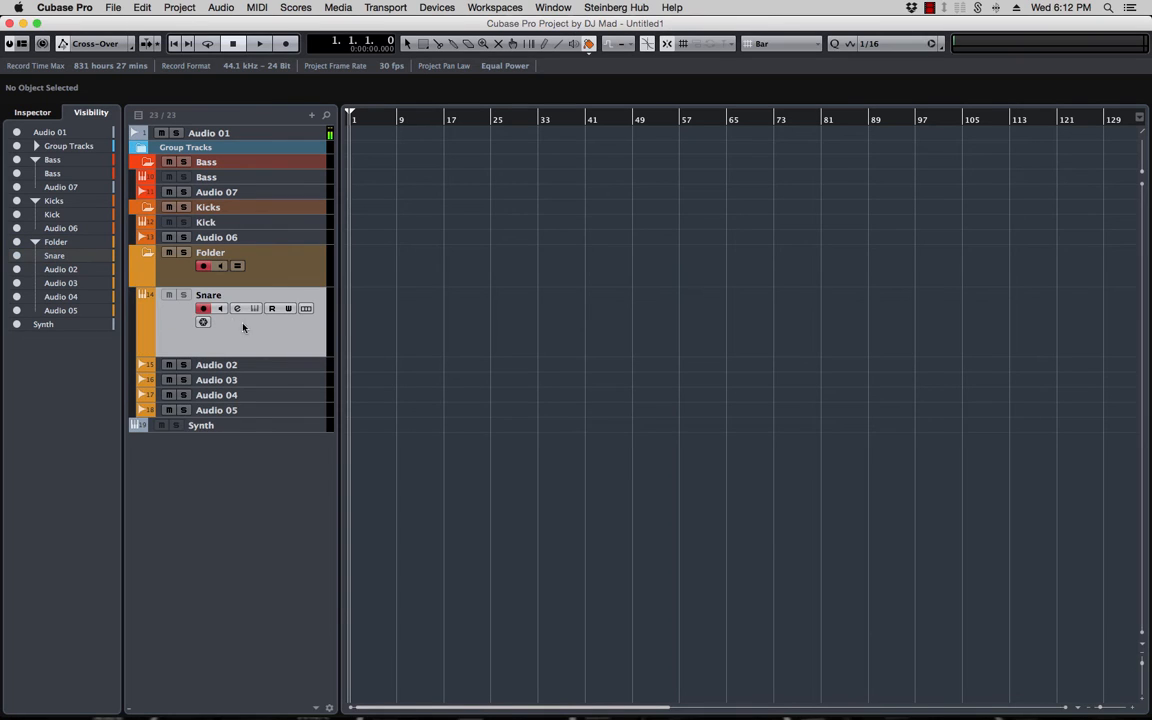
pyautogui.doubleClick(213, 296)
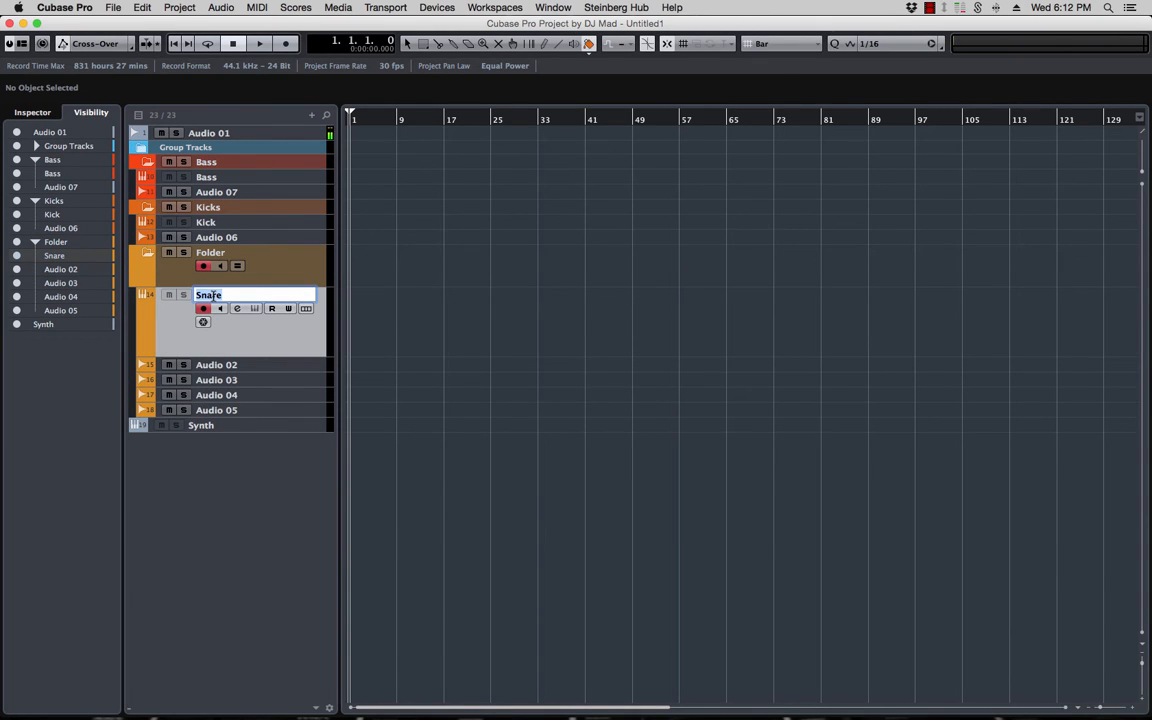
pyautogui.write('B')
pyautogui.write('Instrume')
pyautogui.write('nt')
pyautogui.press('Return')
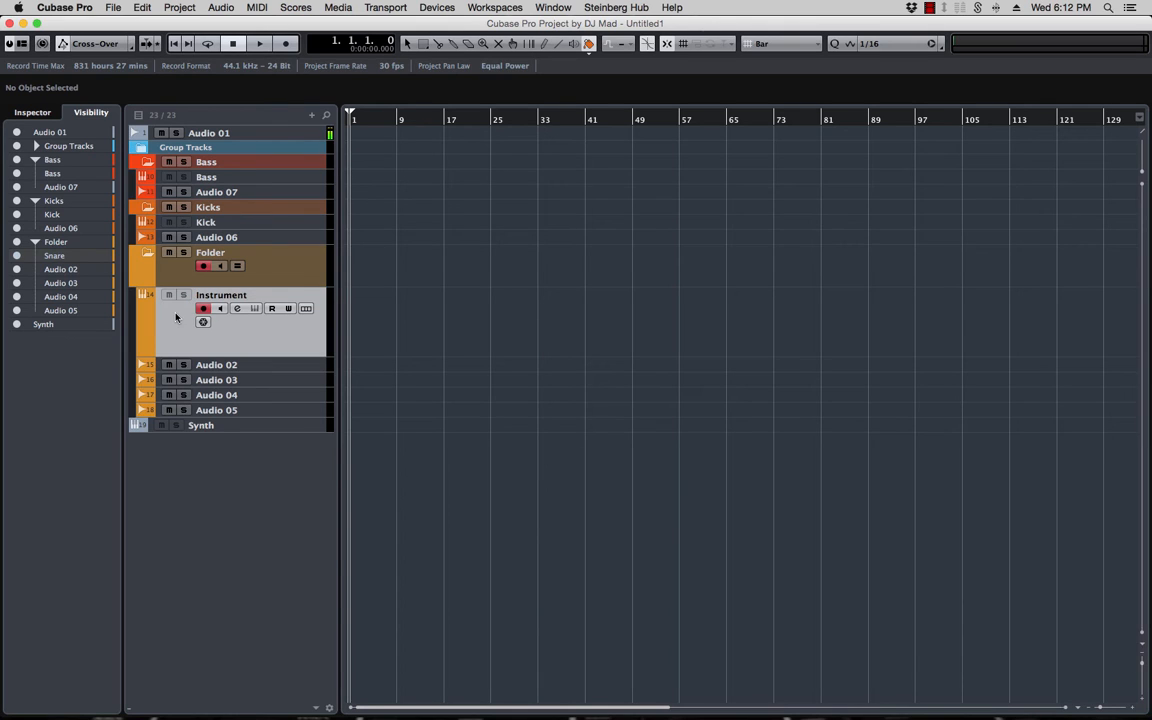
# - Step through the audio tracks Audio 02 to Audio 05 below the Instrument track in the amber folder
pyautogui.click(225, 366)
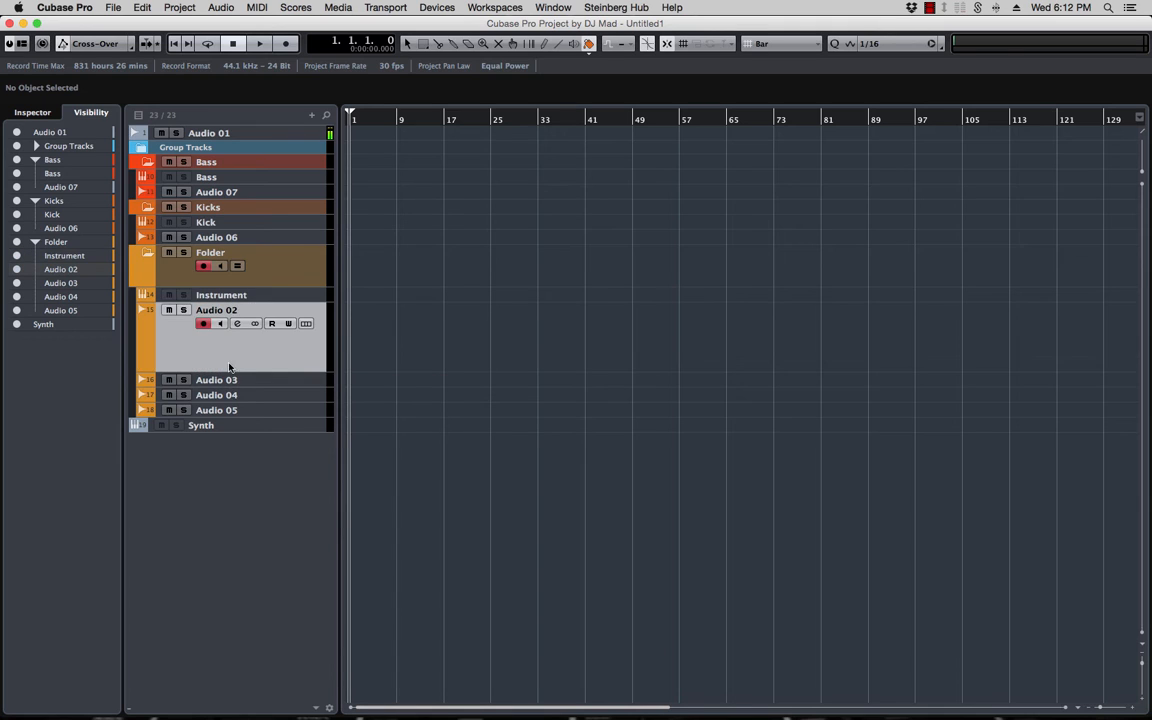
pyautogui.press('Down')
pyautogui.press('Down')
pyautogui.press('Down')
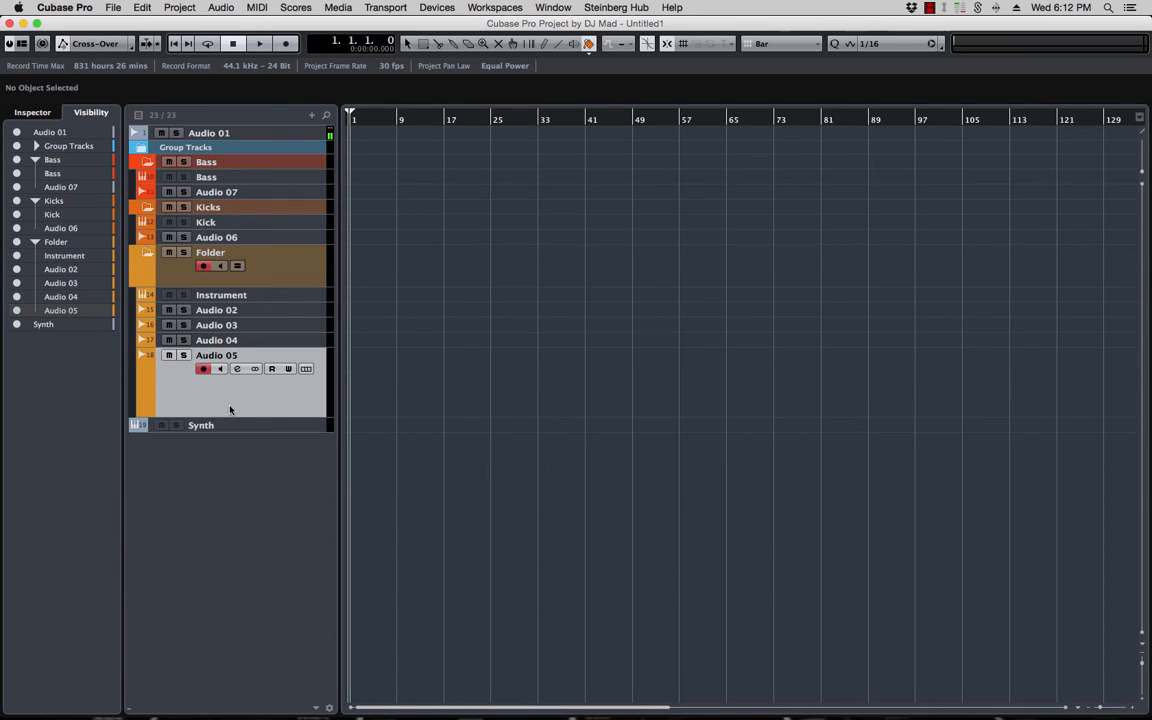
pyautogui.click(215, 310)
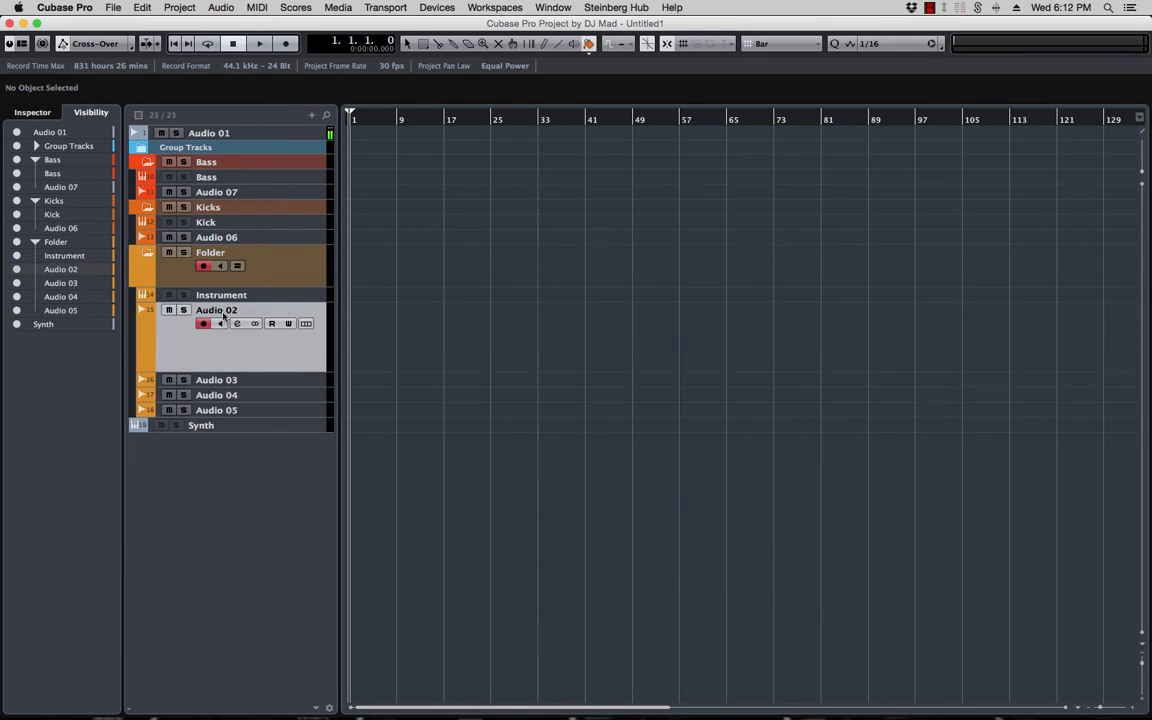
pyautogui.press('Down')
pyautogui.press('Down')
pyautogui.press('Down')
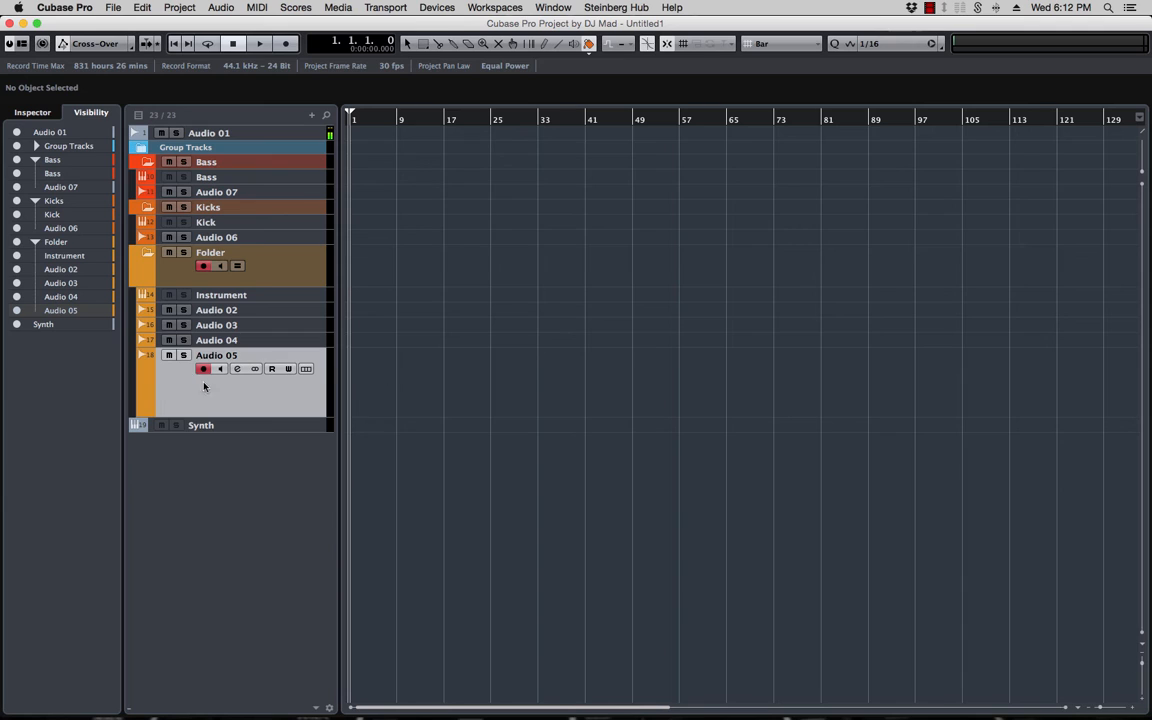
pyautogui.click(200, 323)
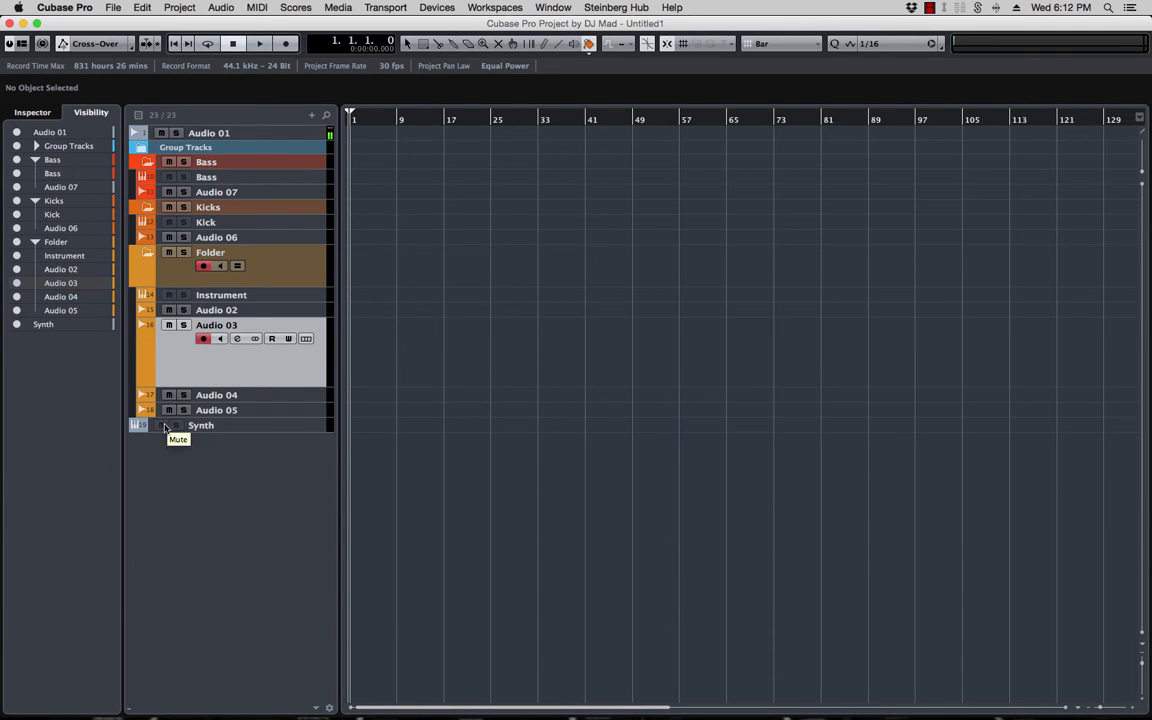
# - Assign the light blue color to the Synth track and move it into a new folder
pyautogui.click(278, 425)
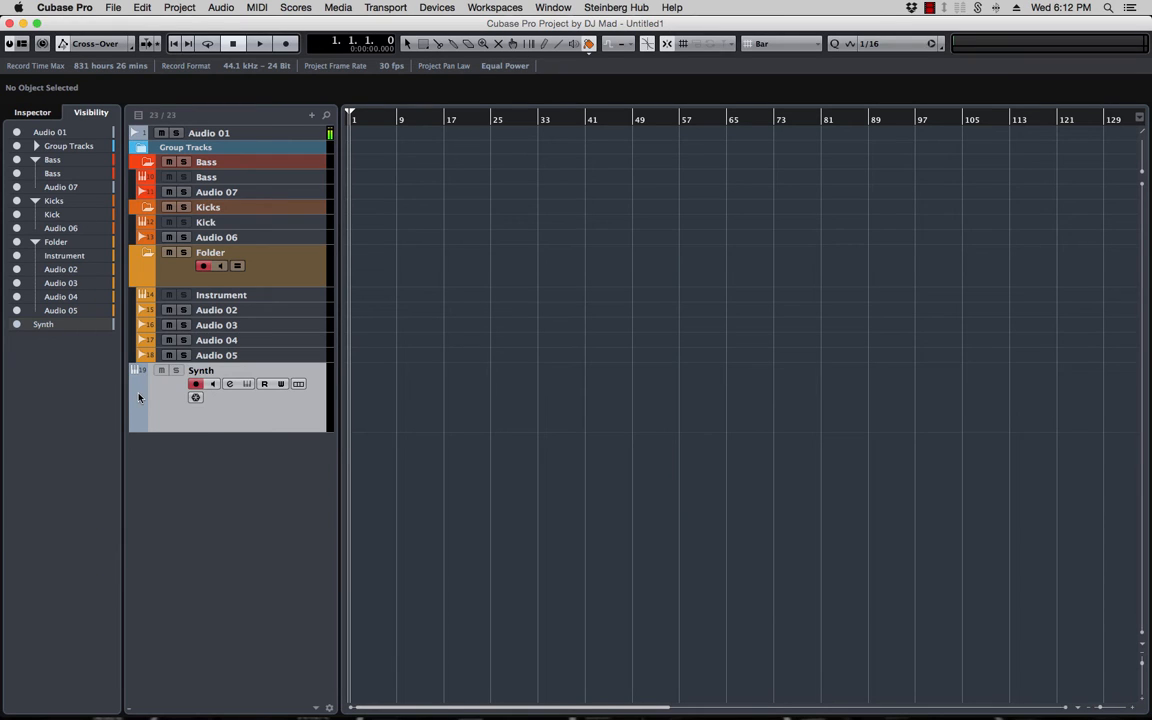
pyautogui.click(139, 397)
pyautogui.click(278, 389)
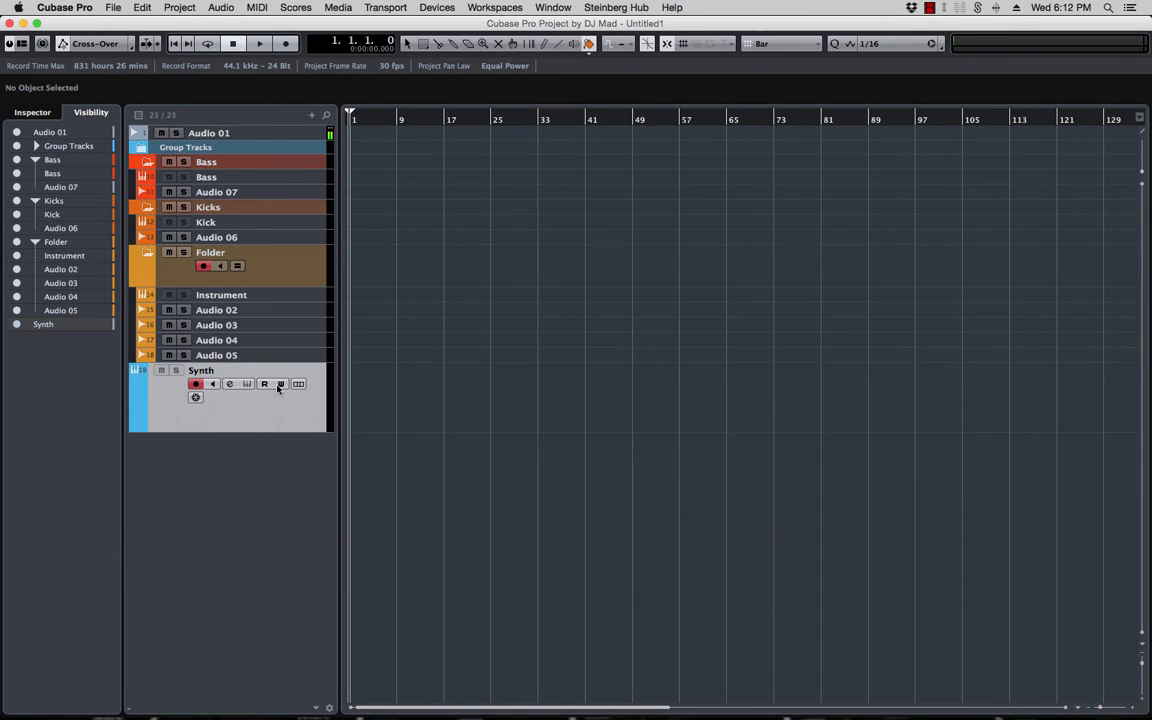
pyautogui.rightClick(163, 403)
pyautogui.click(240, 478)
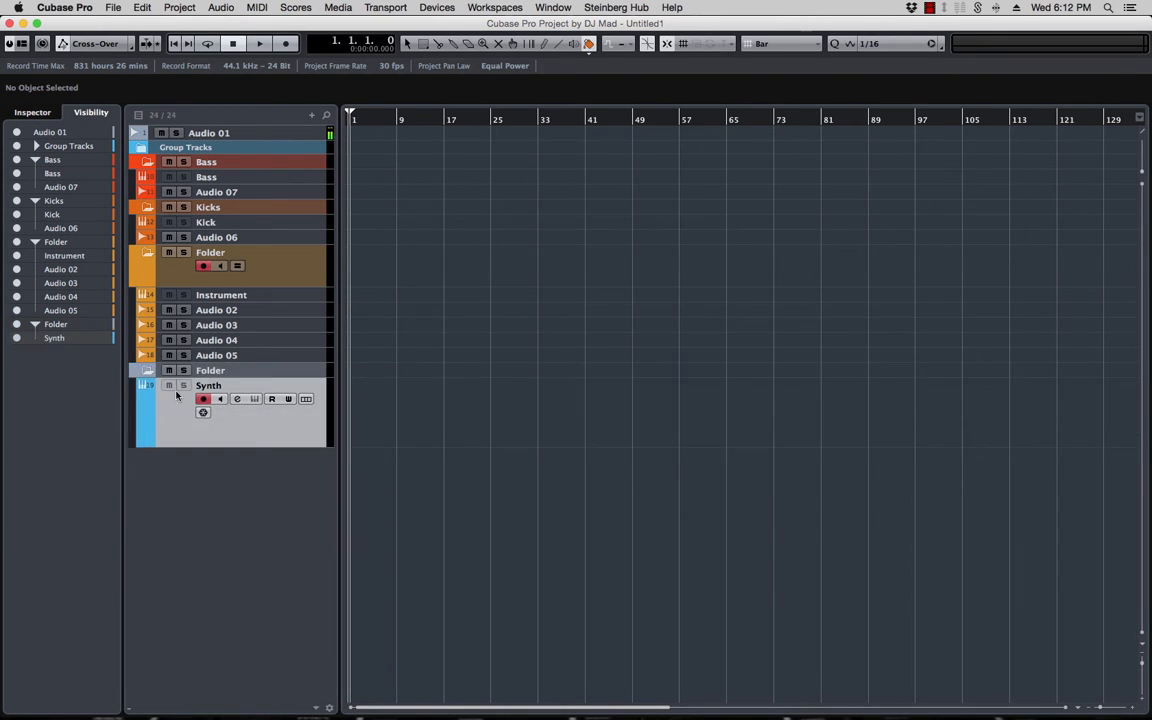
# - Assign the light blue color to the folder containing the Synth track and rename it Synth
pyautogui.click(212, 372)
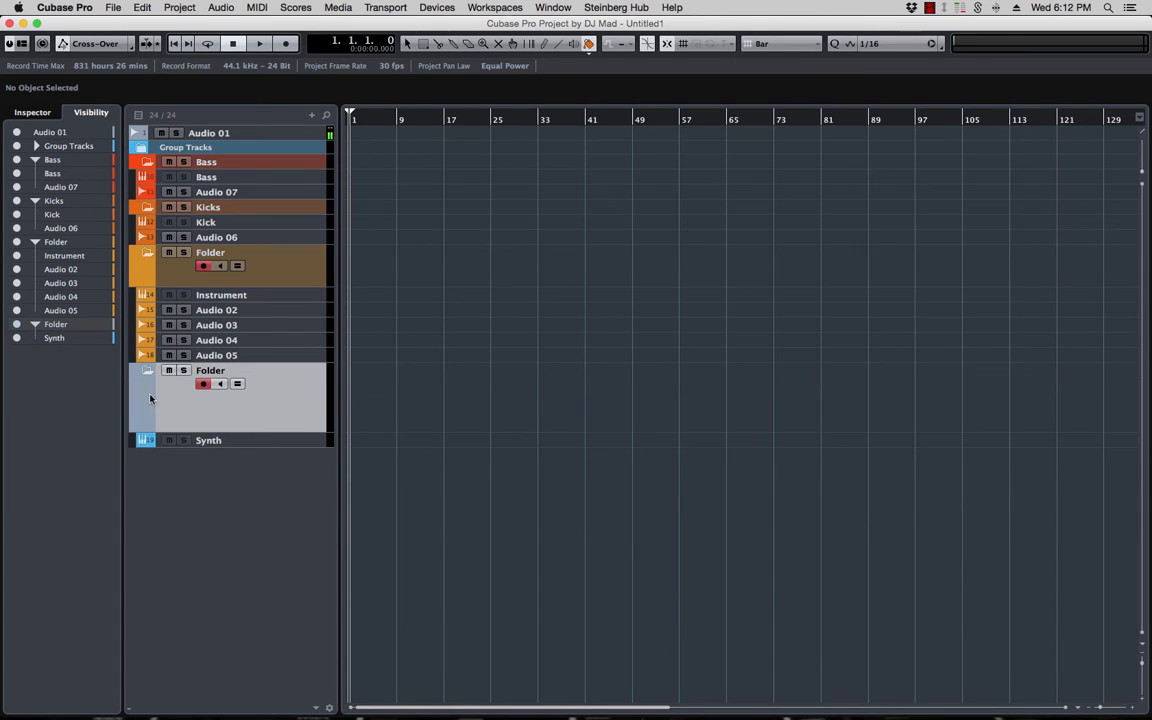
pyautogui.click(150, 399)
pyautogui.click(297, 390)
pyautogui.doubleClick(210, 371)
pyautogui.write('Synth')
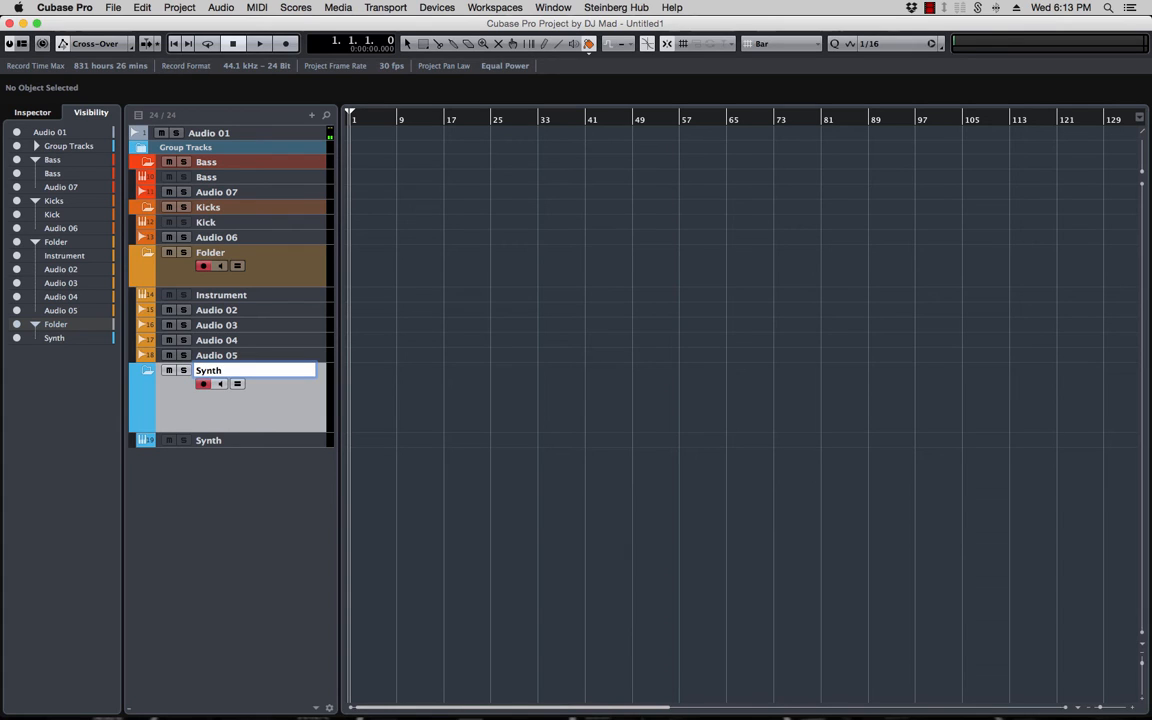
pyautogui.press('Return')
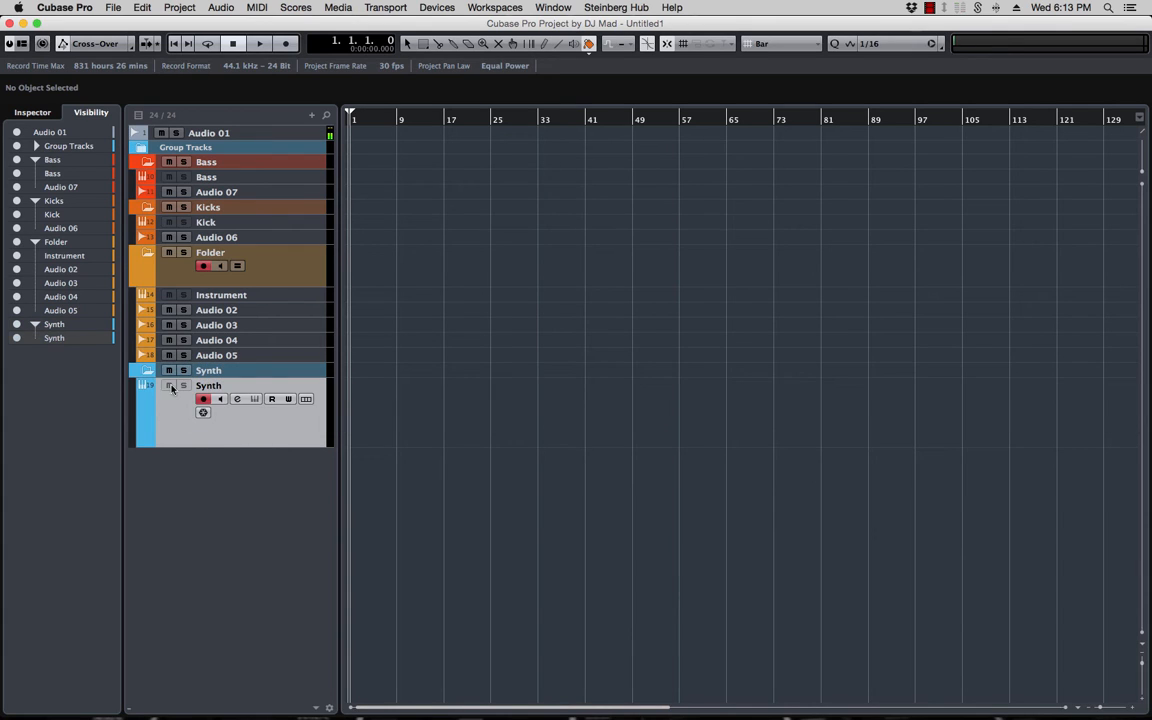
# - Show the Inspector for the Synth instrument track
pyautogui.click(220, 373)
pyautogui.click(247, 440)
pyautogui.click(32, 111)
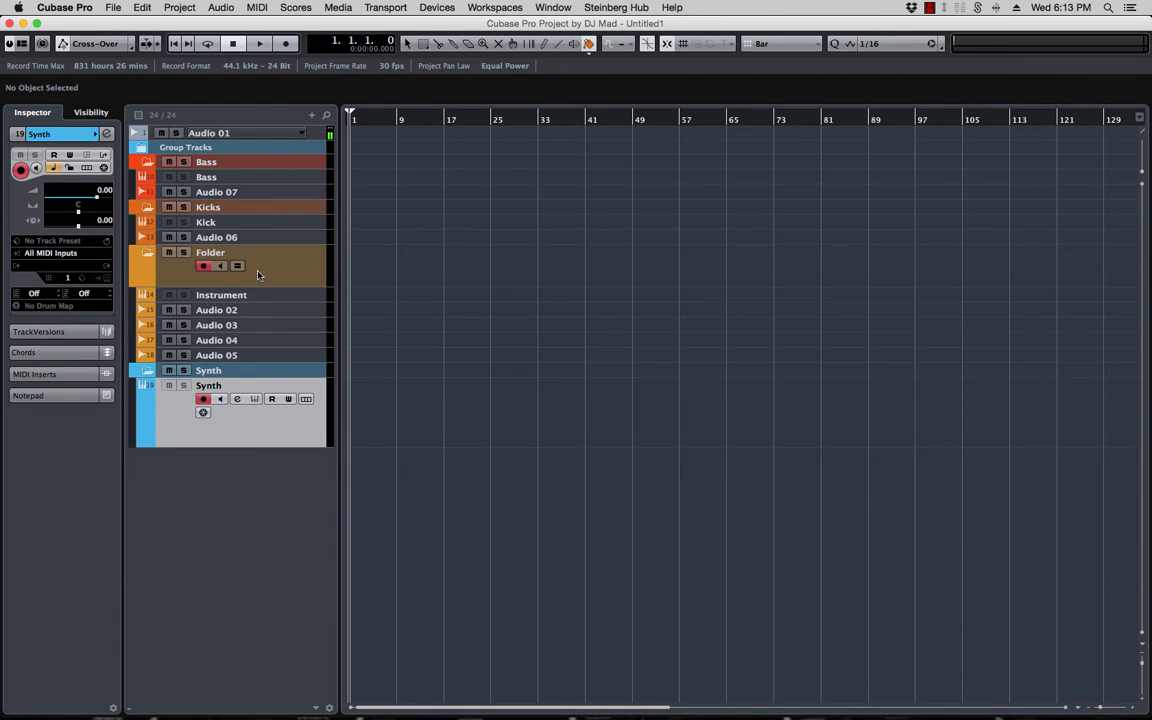
# - Reduce the amber folder track's row height to match the neighbouring collapsed tracks
pyautogui.hotkey('shift', 'g')
pyautogui.hotkey('shift', 'g')
pyautogui.hotkey('shift', 'g')
pyautogui.hotkey('shift', 'h')
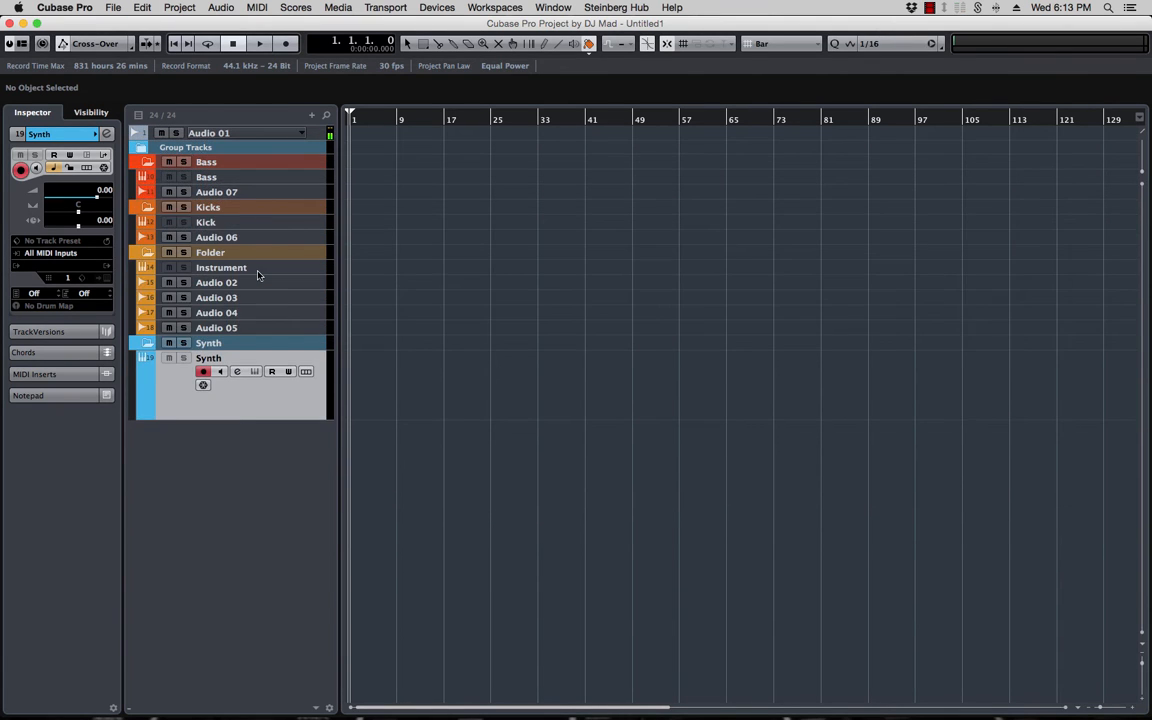
pyautogui.hotkey('shift', 'h')
pyautogui.hotkey('shift', 'g')
pyautogui.doubleClick(208, 253)
pyautogui.press('Return')
# - Add one instrument track with No VST Instrument below the Synth track and assign it the light green color
pyautogui.rightClick(183, 438)
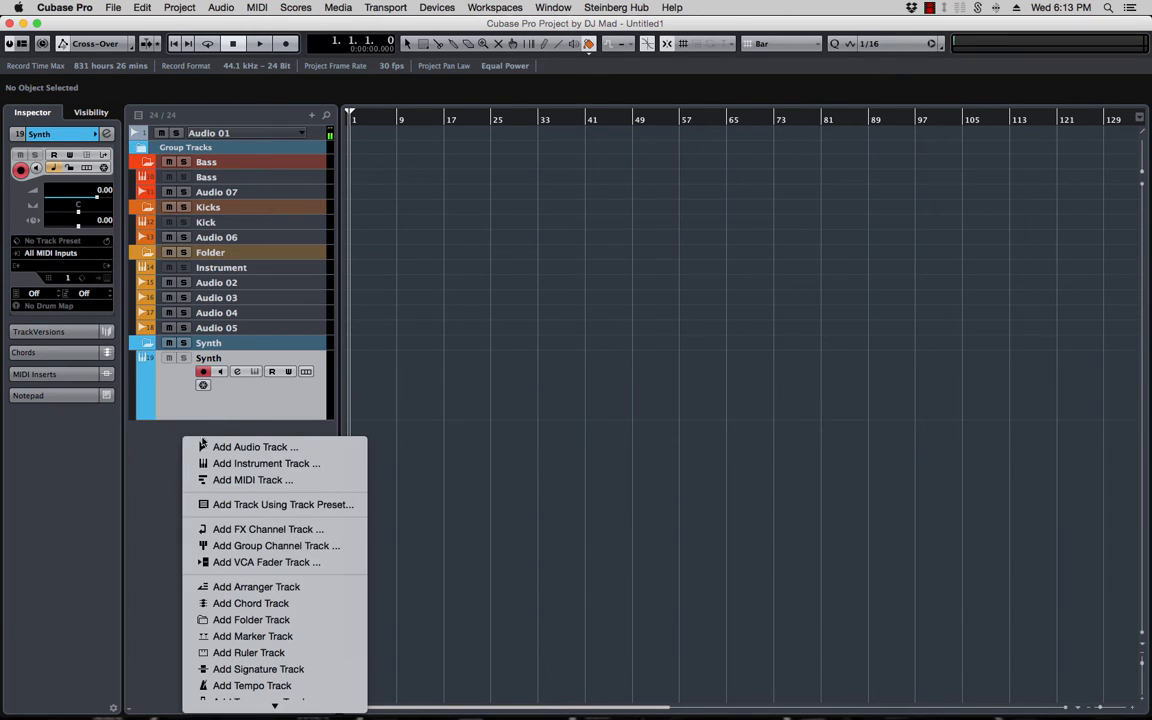
pyautogui.click(240, 463)
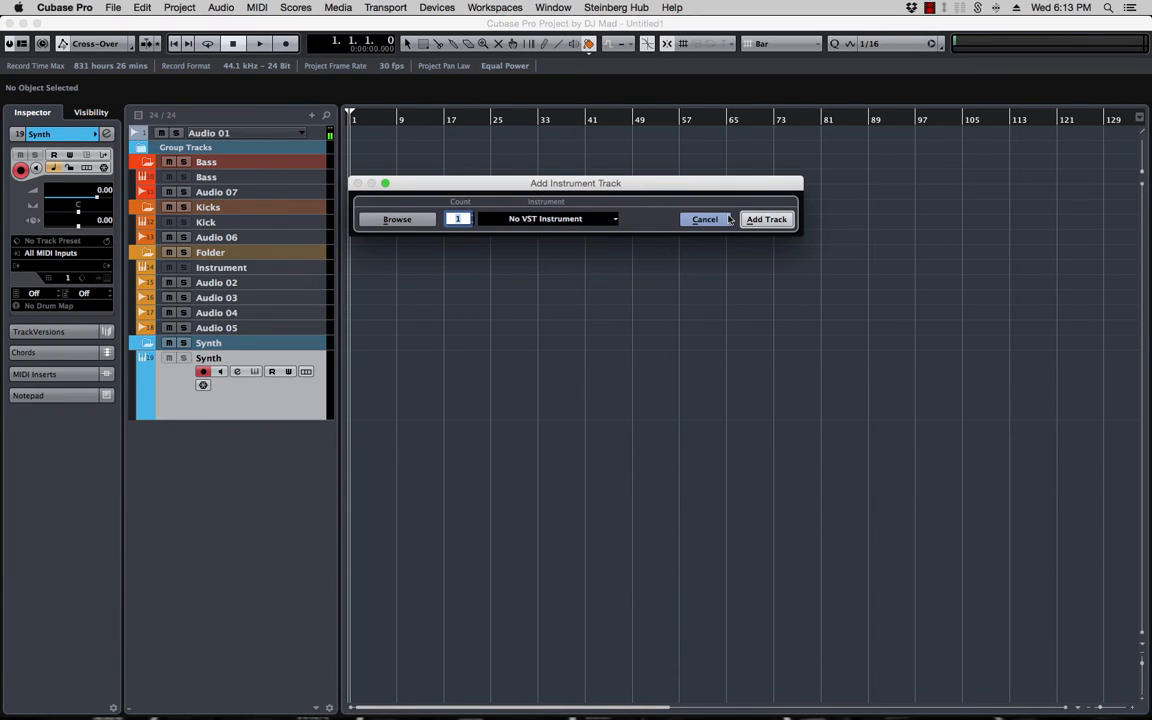
pyautogui.click(766, 219)
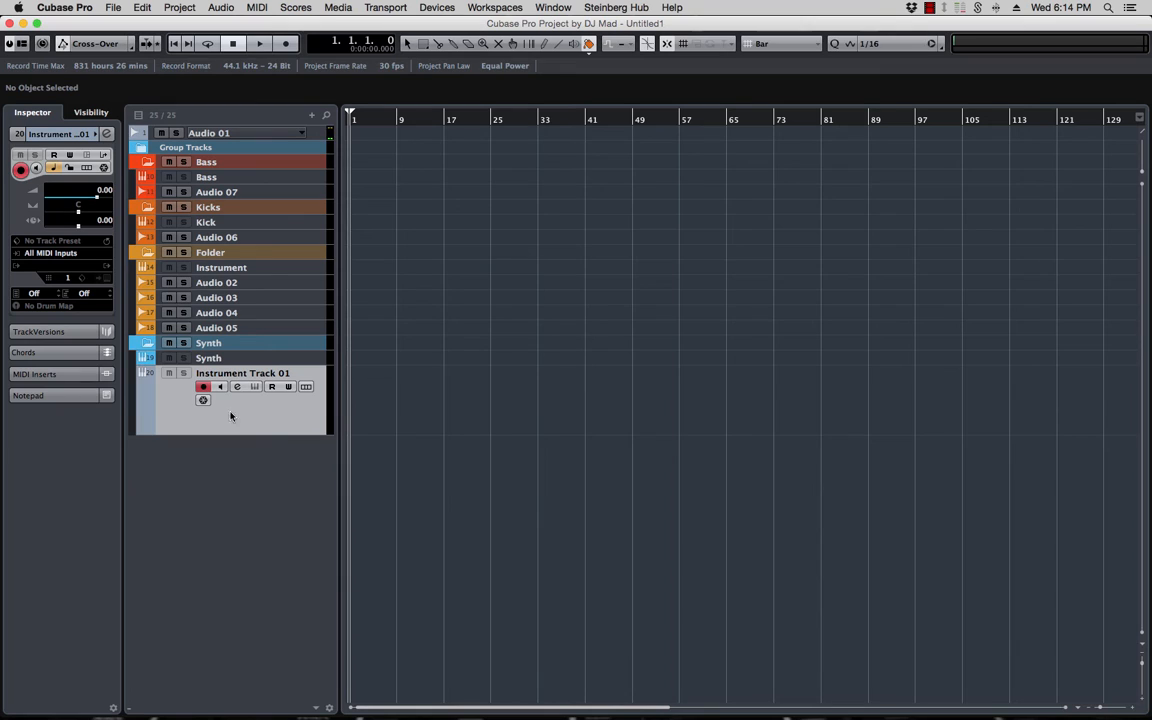
pyautogui.click(145, 398)
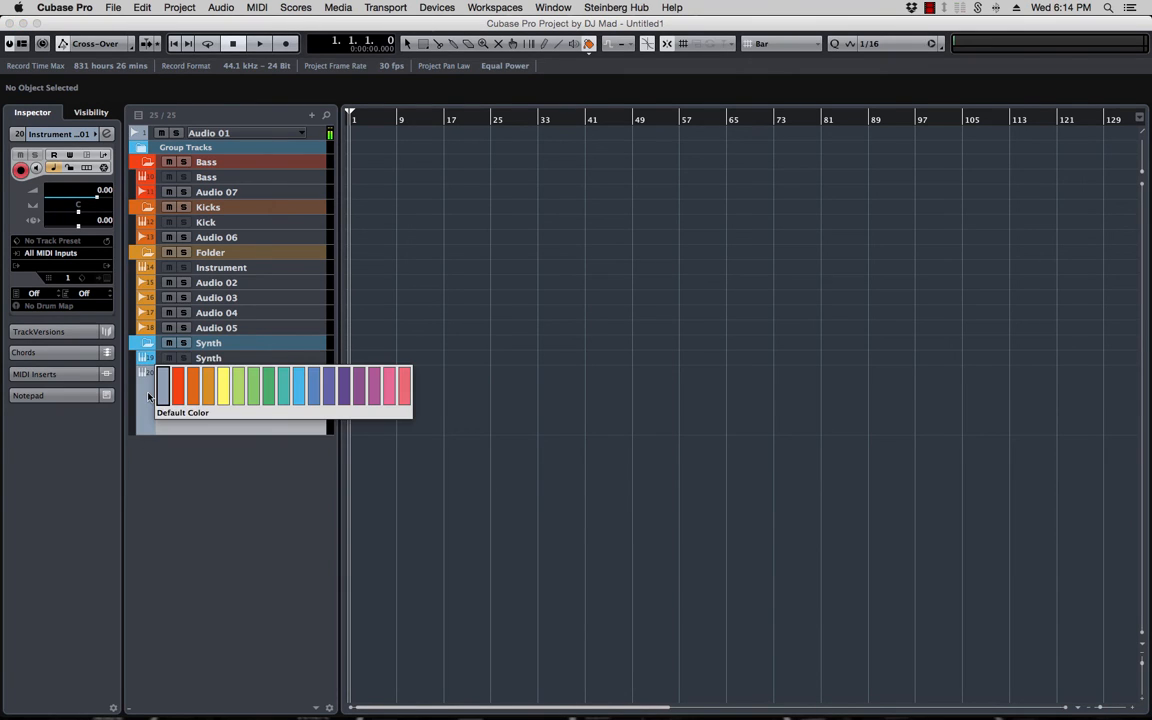
pyautogui.click(236, 389)
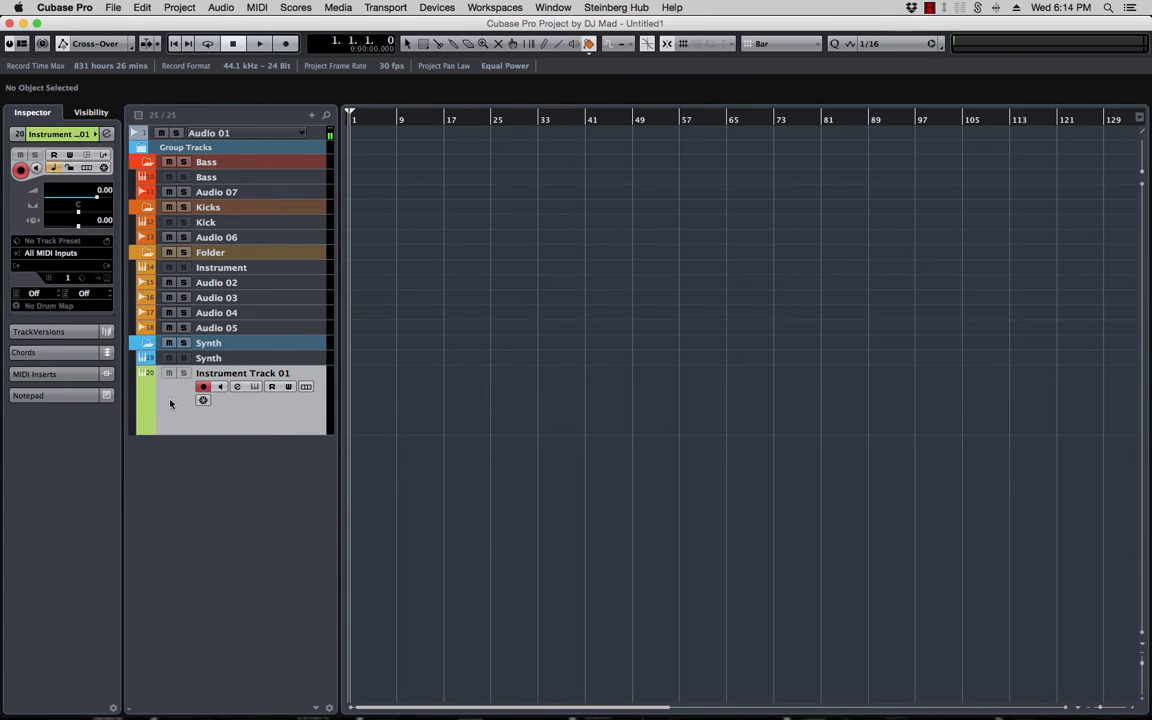
# - Place Instrument Track 01 above the Synth folder and move it into a new folder
pyautogui.moveTo(170, 403); pyautogui.dragTo(183, 345)
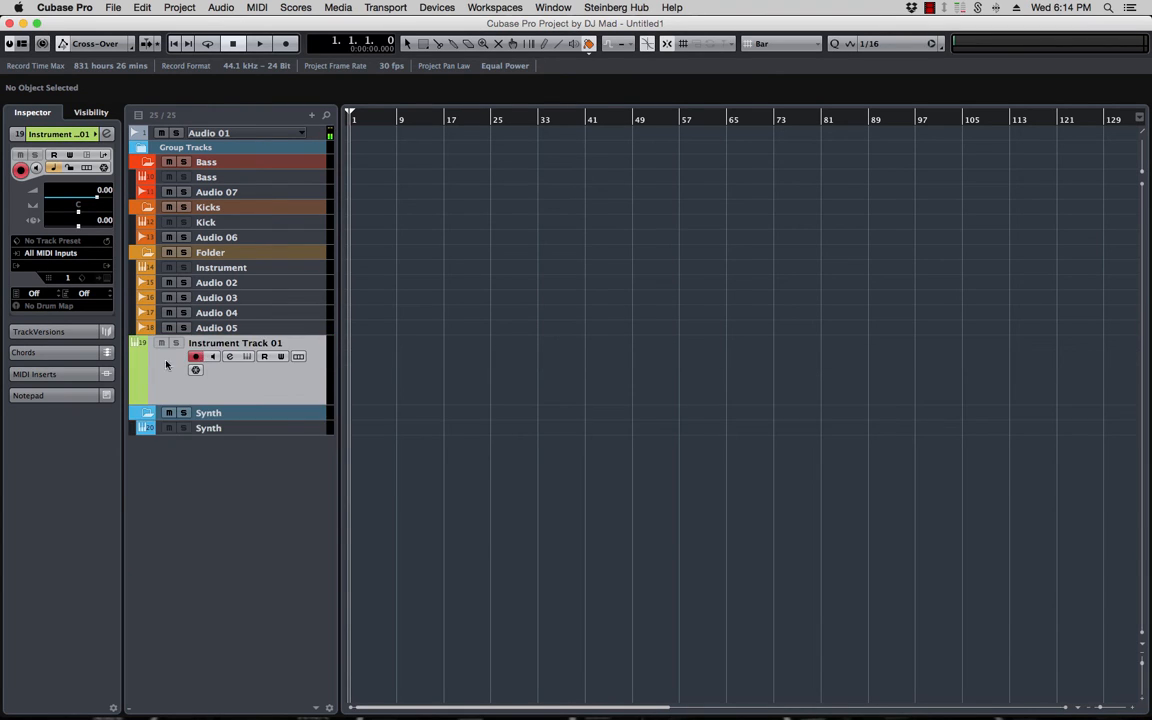
pyautogui.rightClick(165, 367)
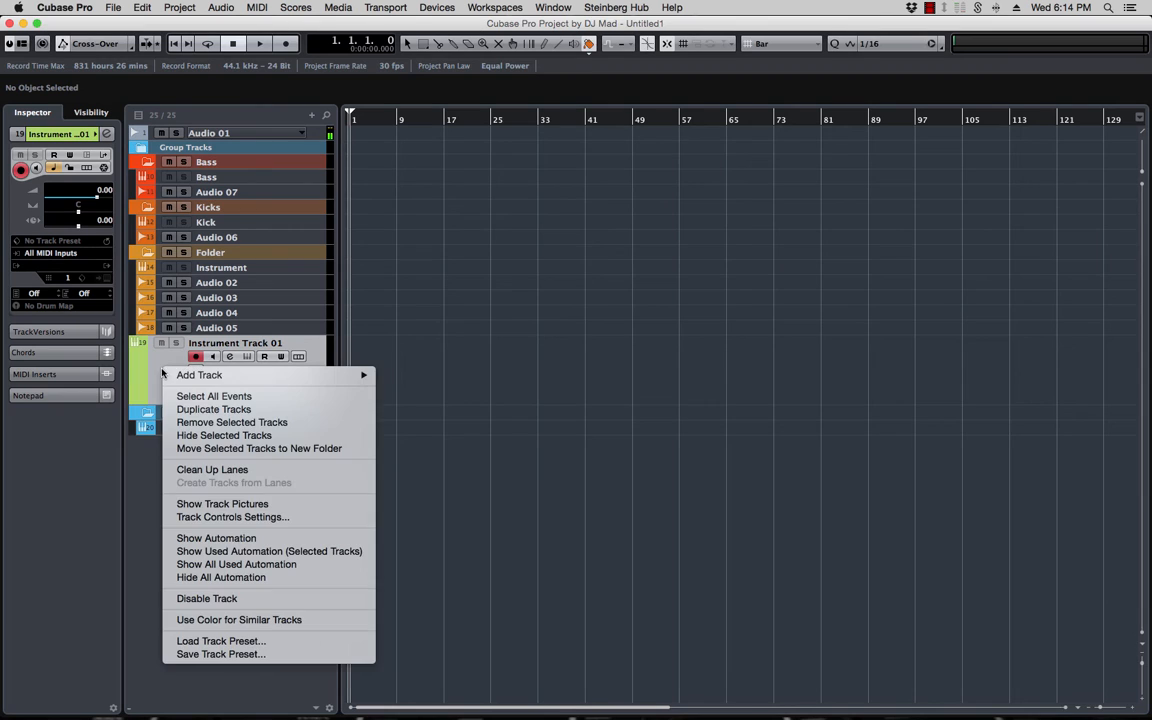
pyautogui.click(240, 448)
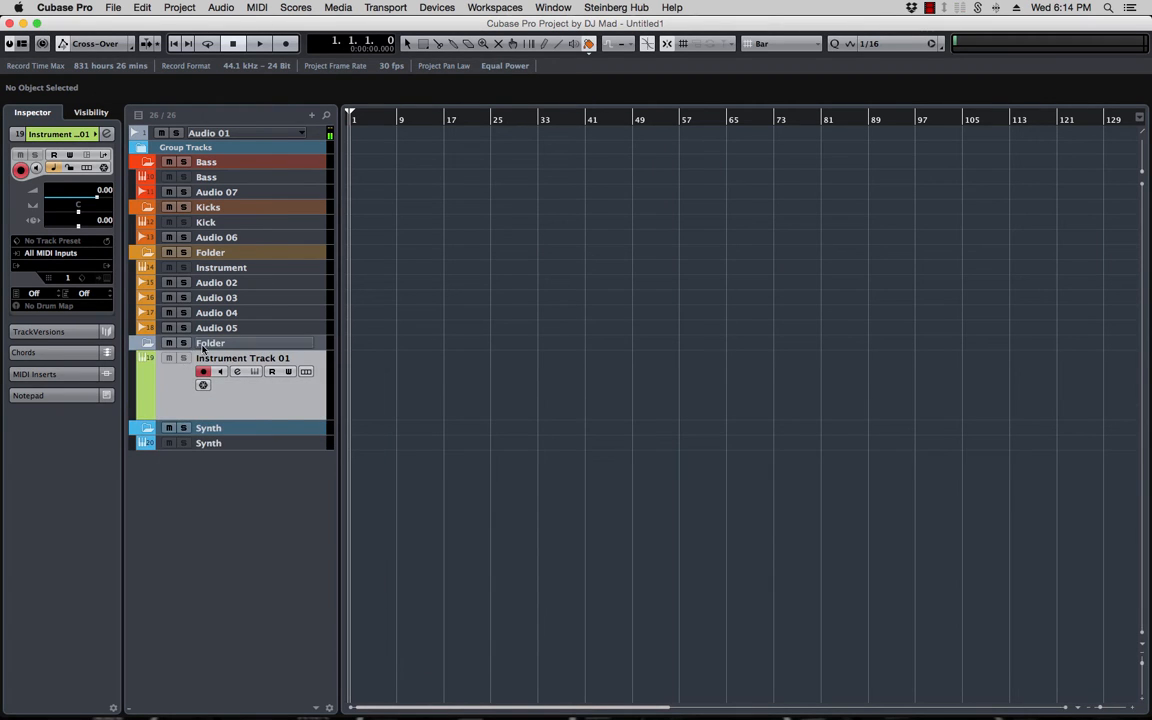
# - Assign the light green color to the new folder containing Instrument Track 01
pyautogui.click(203, 346)
pyautogui.click(147, 343)
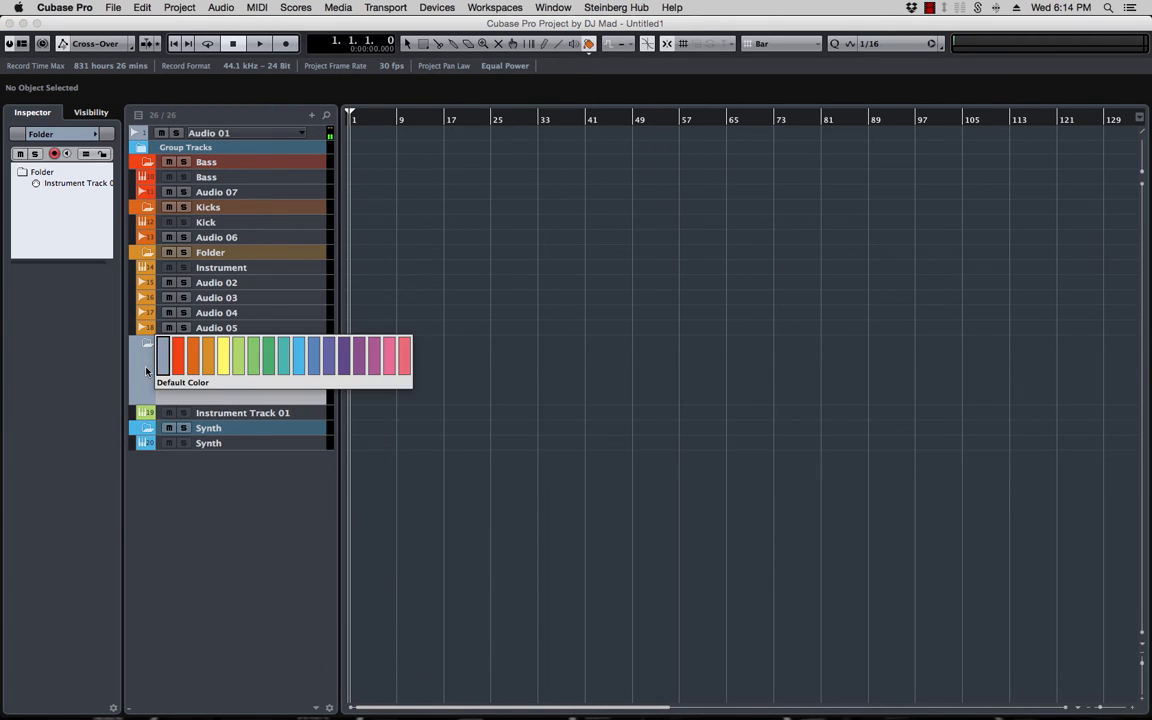
pyautogui.click(253, 364)
# - Add four stereo audio tracks below Instrument Track 01 in the light green folder
pyautogui.click(254, 405)
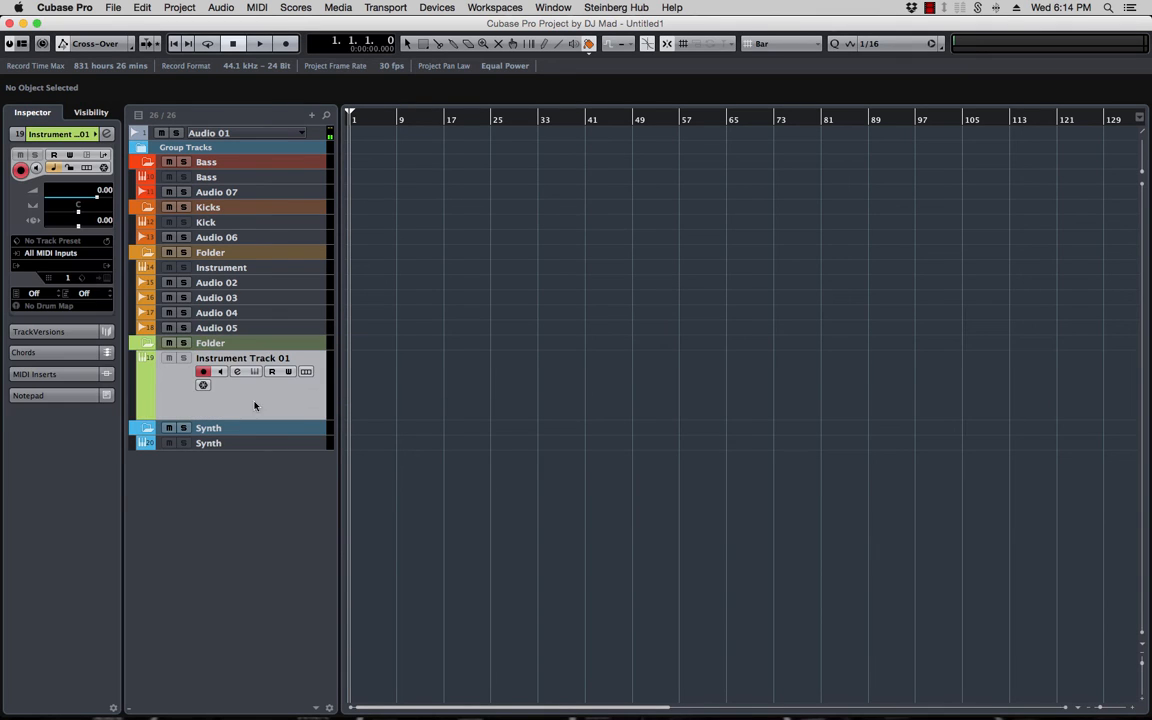
pyautogui.rightClick(160, 390)
pyautogui.moveTo(300, 397)
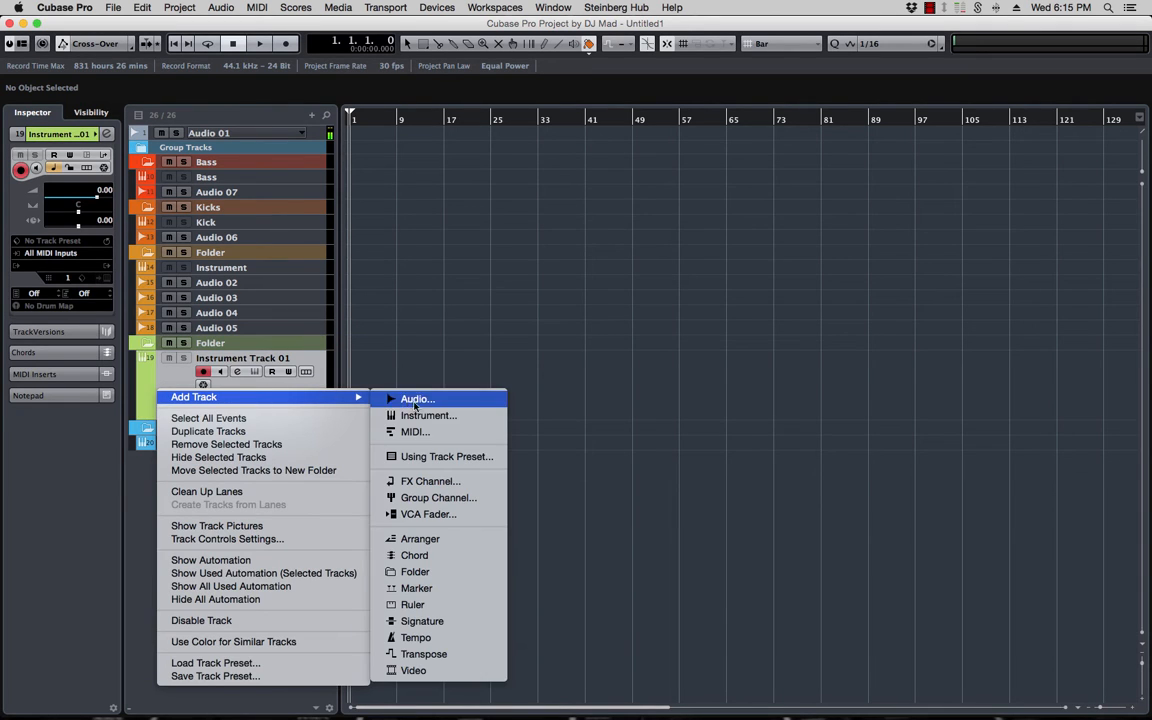
pyautogui.click(415, 400)
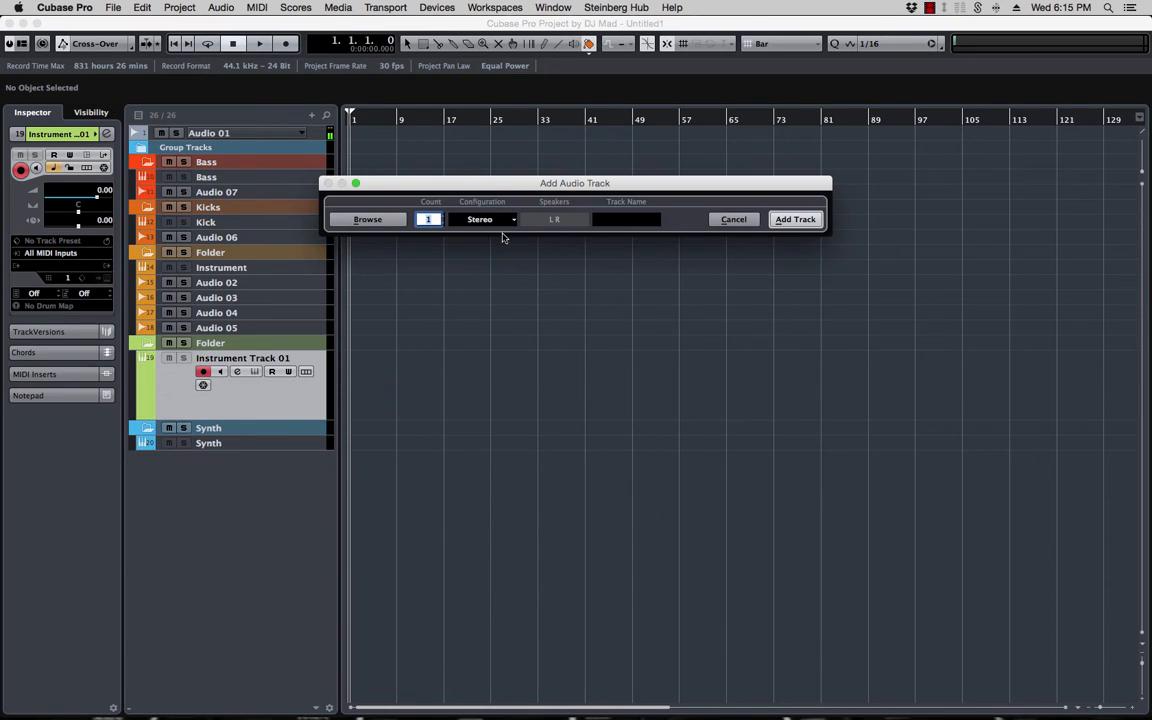
pyautogui.click(443, 217)
pyautogui.click(812, 220)
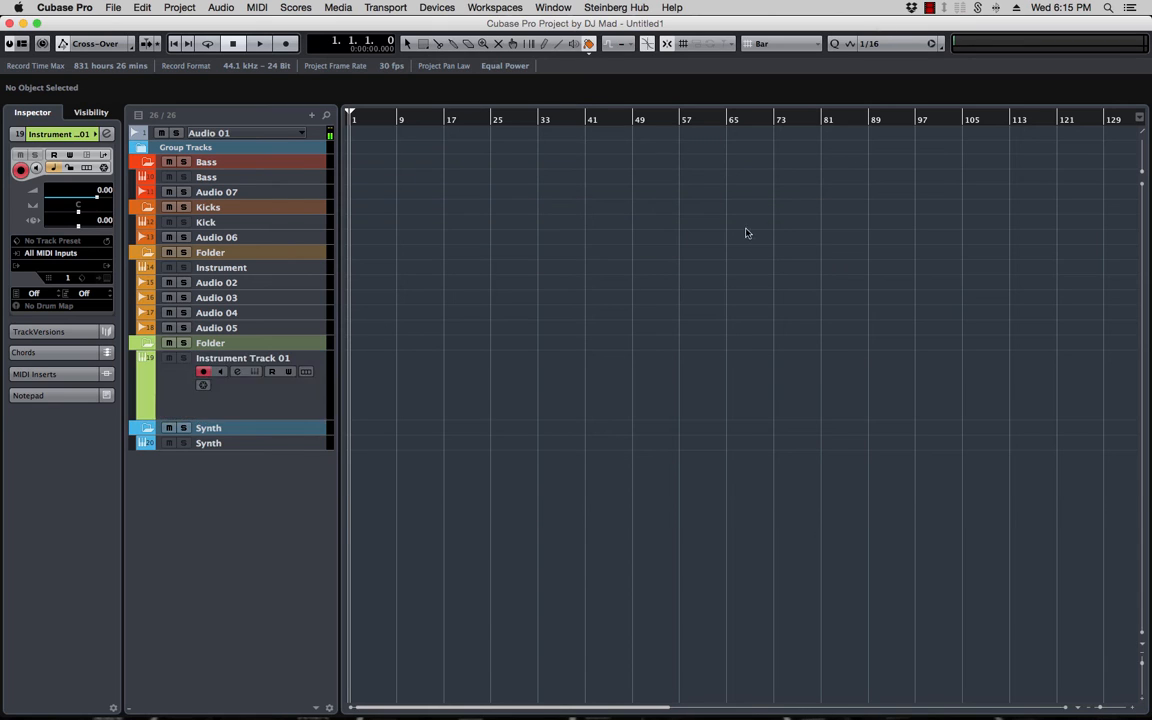
# - Assign the light green color to the audio tracks Audio 08, Audio 09, Audio 10 and Audio 11
pyautogui.keyDown('super'); pyautogui.click(151, 410); pyautogui.keyUp('super')
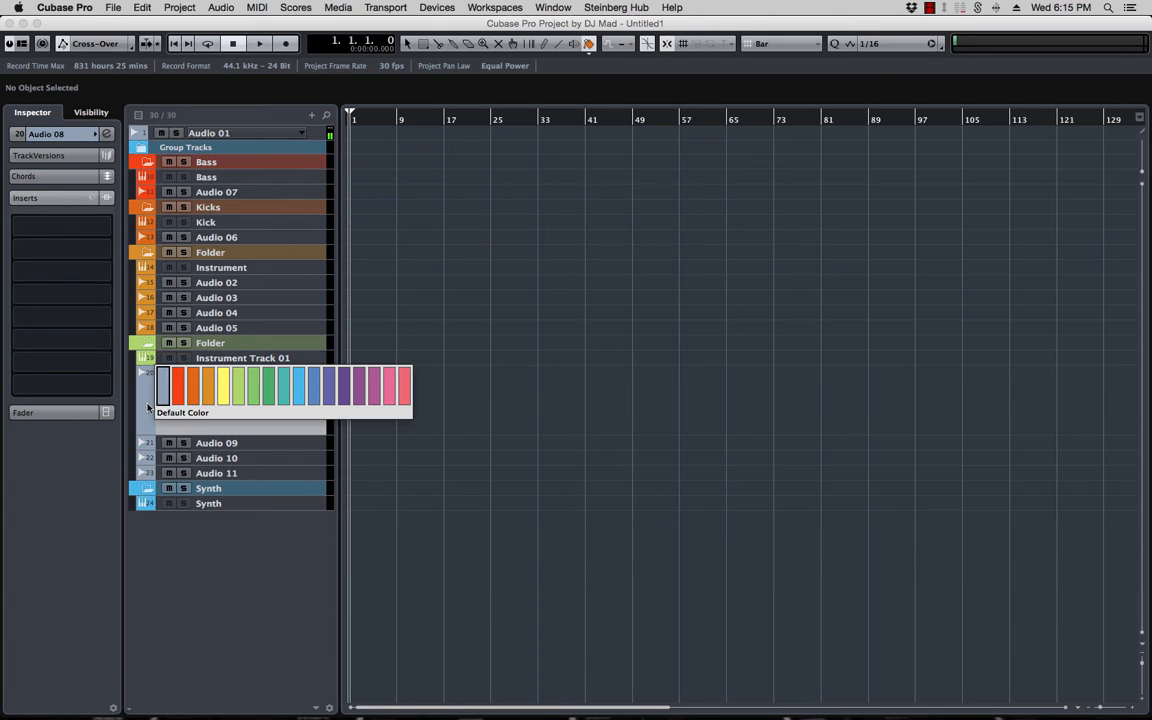
pyautogui.click(256, 390)
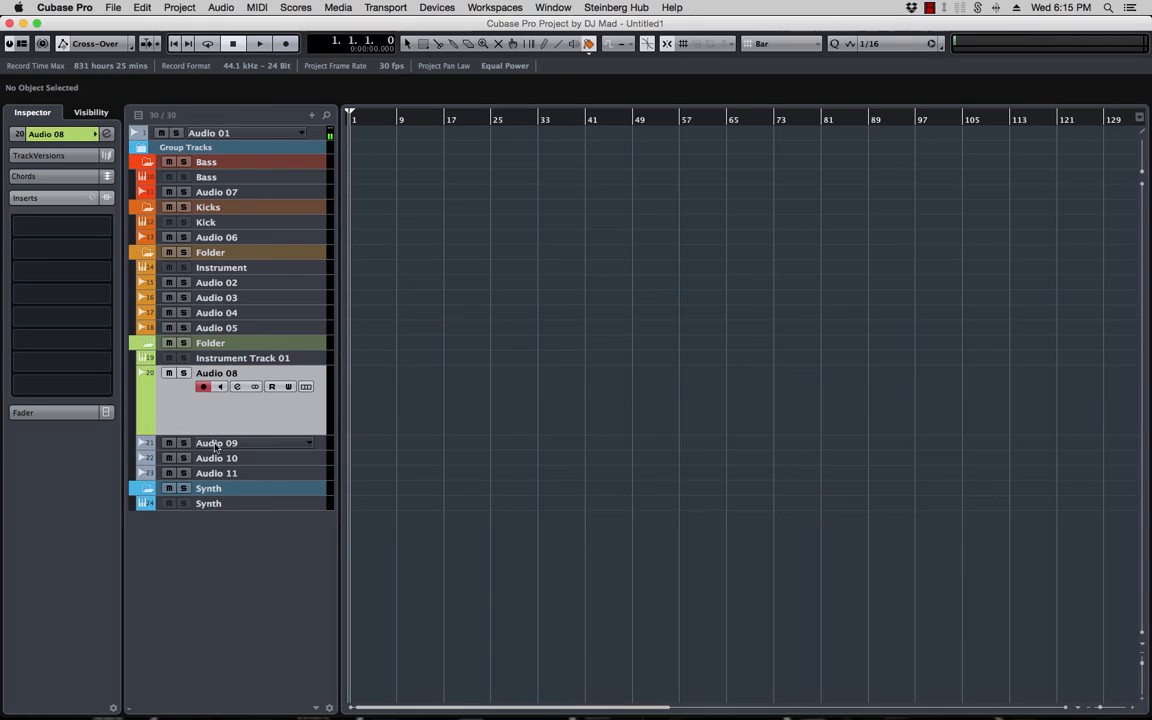
pyautogui.press('Down')
pyautogui.keyDown('super'); pyautogui.click(147, 422); pyautogui.keyUp('super')
pyautogui.click(244, 400)
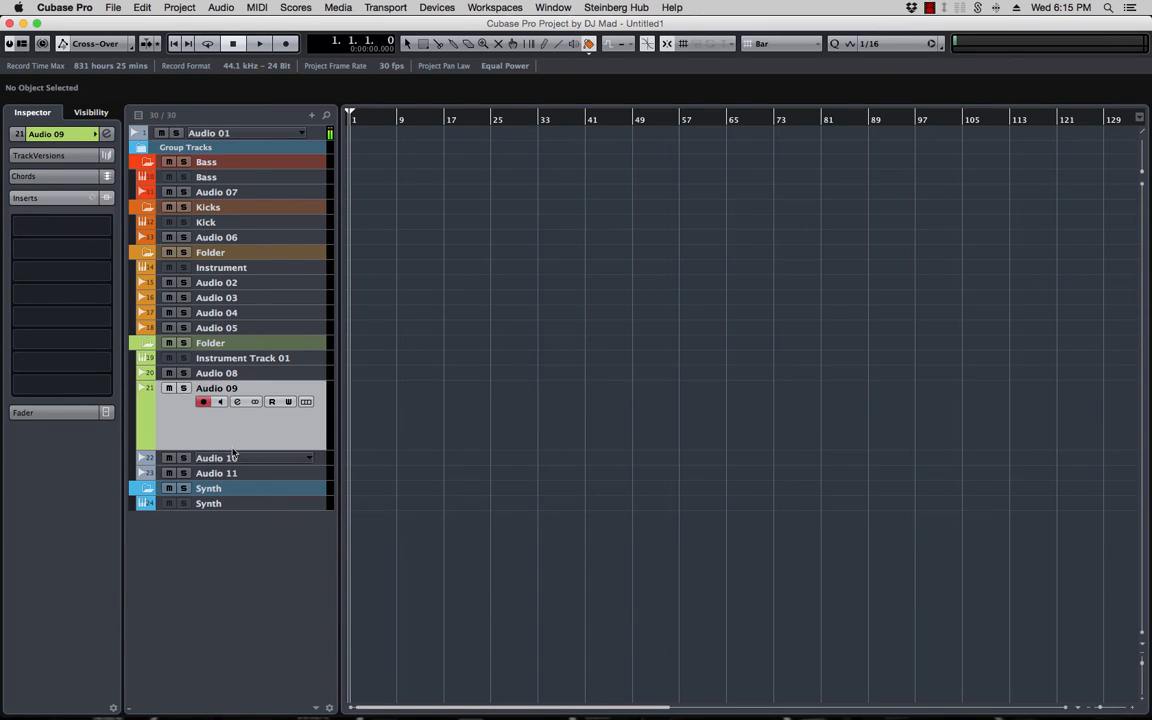
pyautogui.press('Down')
pyautogui.keyDown('super'); pyautogui.click(139, 438); pyautogui.keyUp('super')
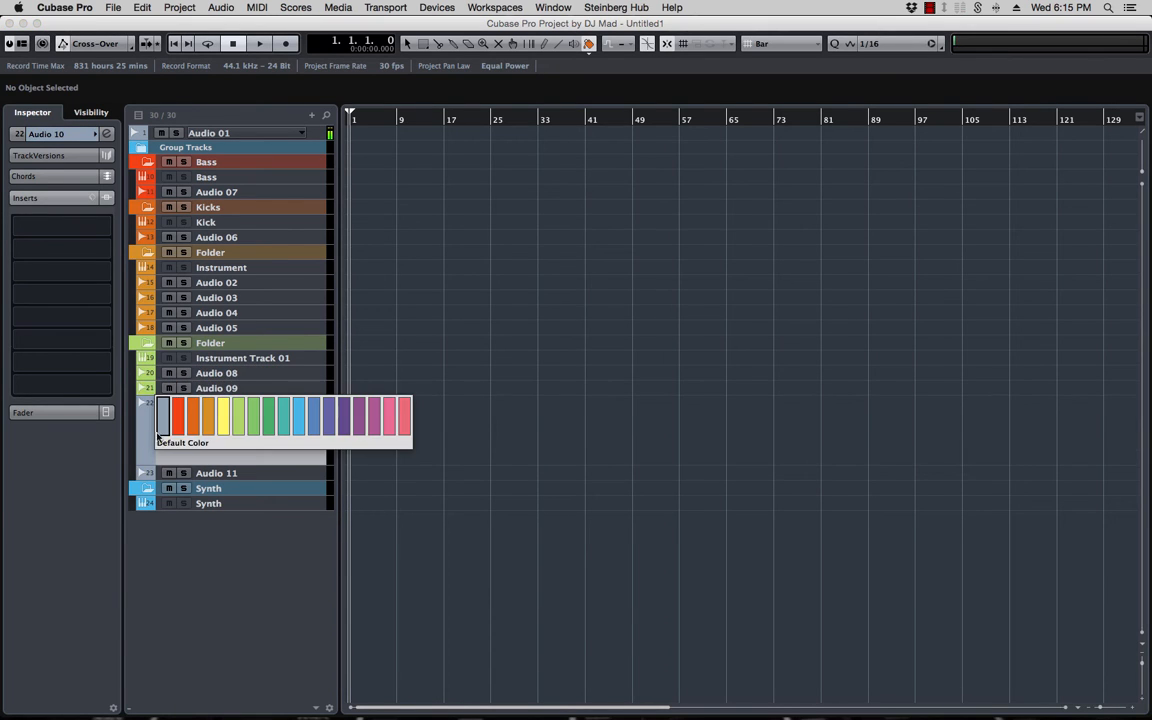
pyautogui.click(234, 411)
pyautogui.press('Down')
pyautogui.keyDown('super'); pyautogui.click(145, 433); pyautogui.keyUp('super')
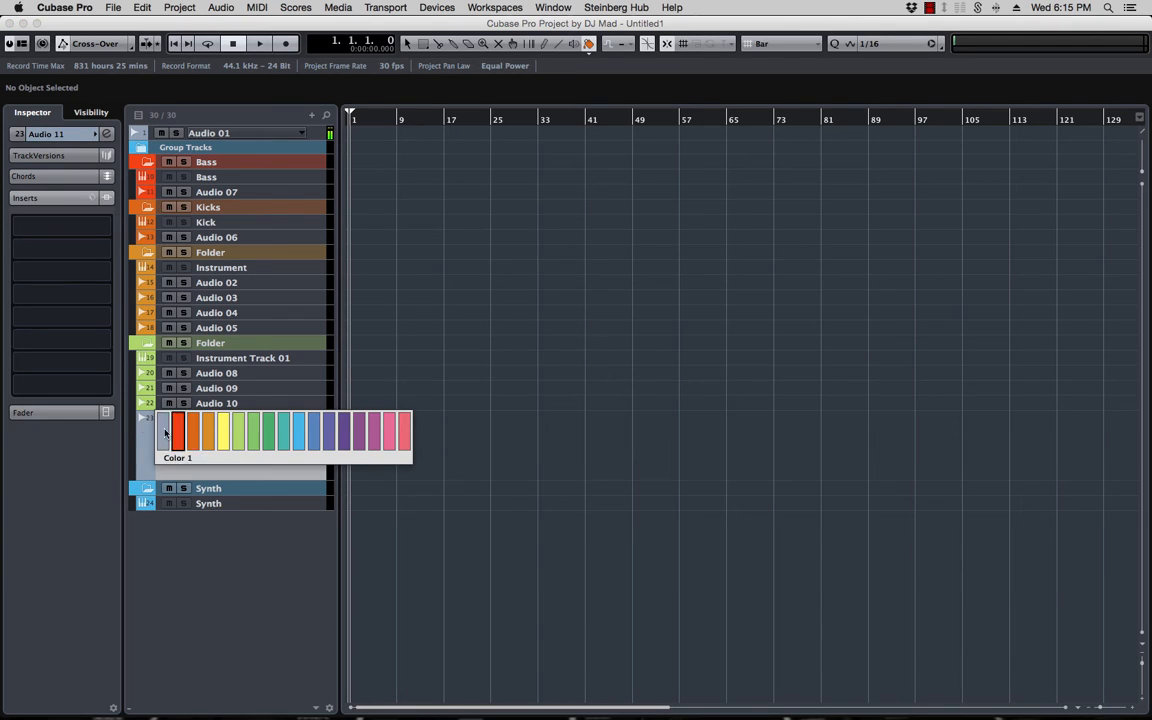
pyautogui.click(206, 433)
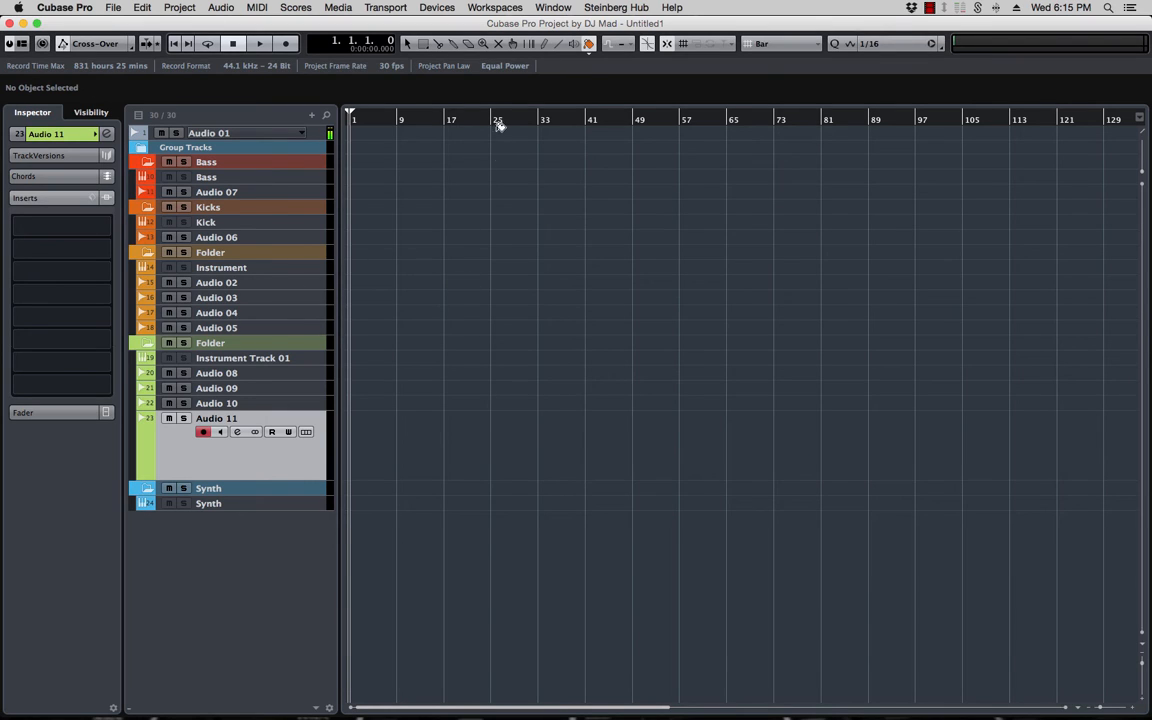
# - Switch to the Object Selection tool and add one mono audio track below the Synth instrument track
pyautogui.rightClick(543, 201)
pyautogui.click(549, 208)
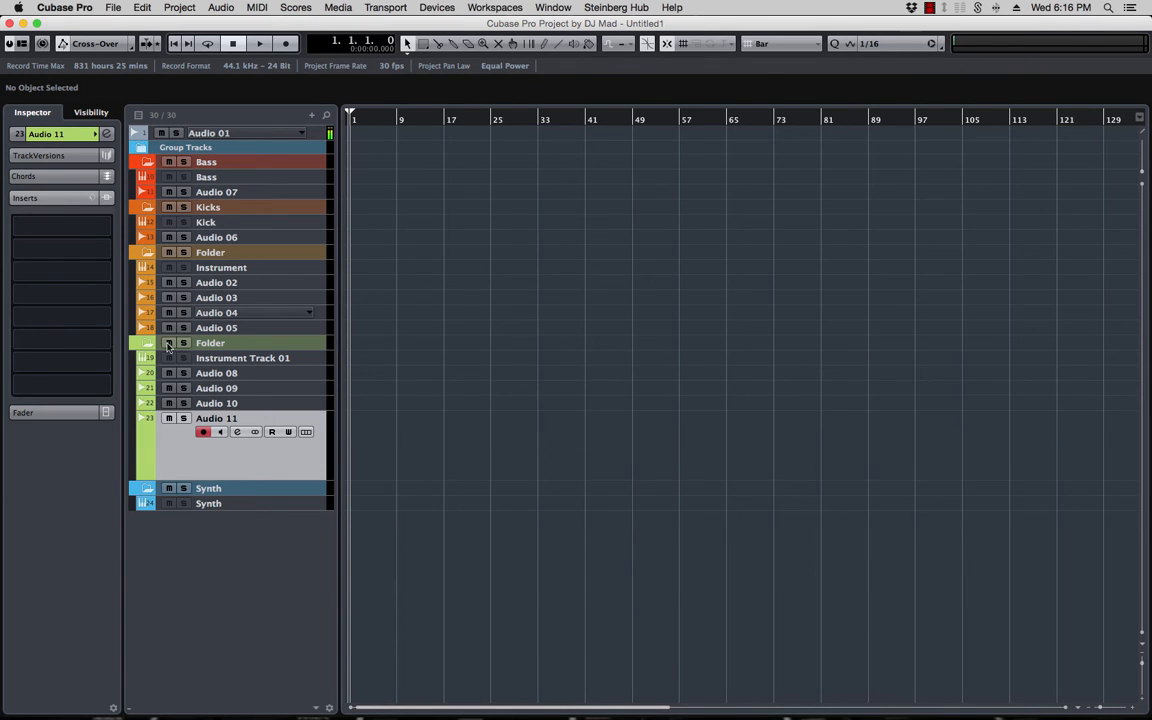
pyautogui.click(218, 503)
pyautogui.rightClick(208, 539)
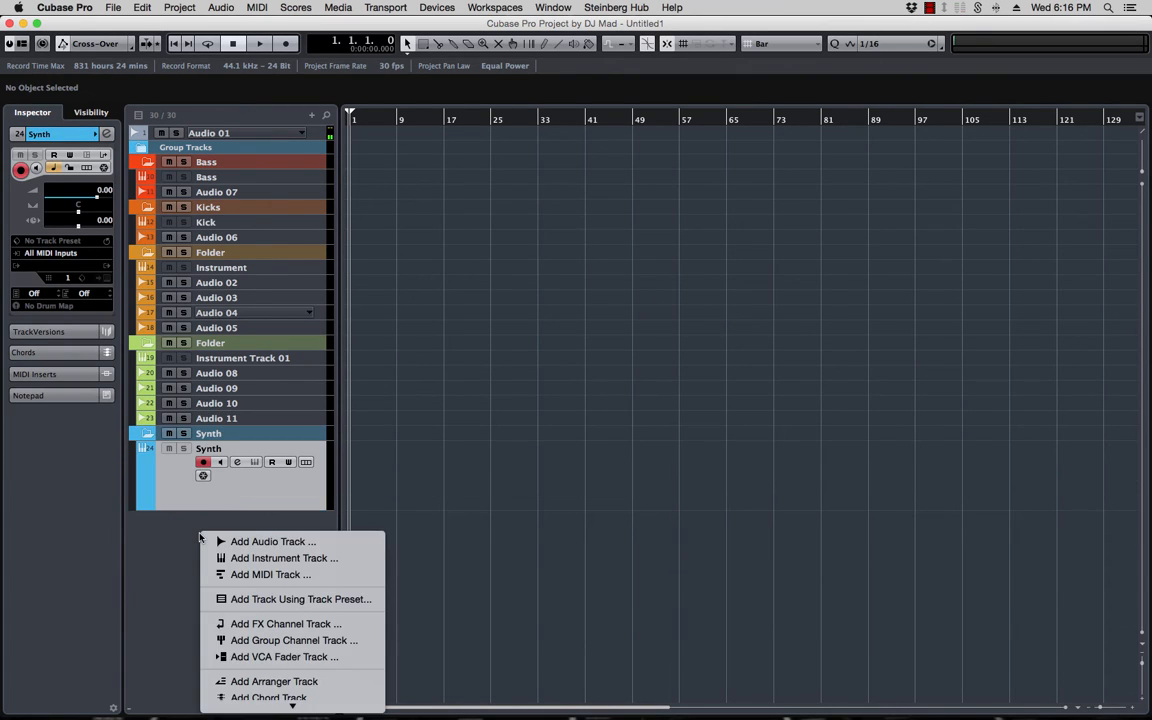
pyautogui.click(272, 543)
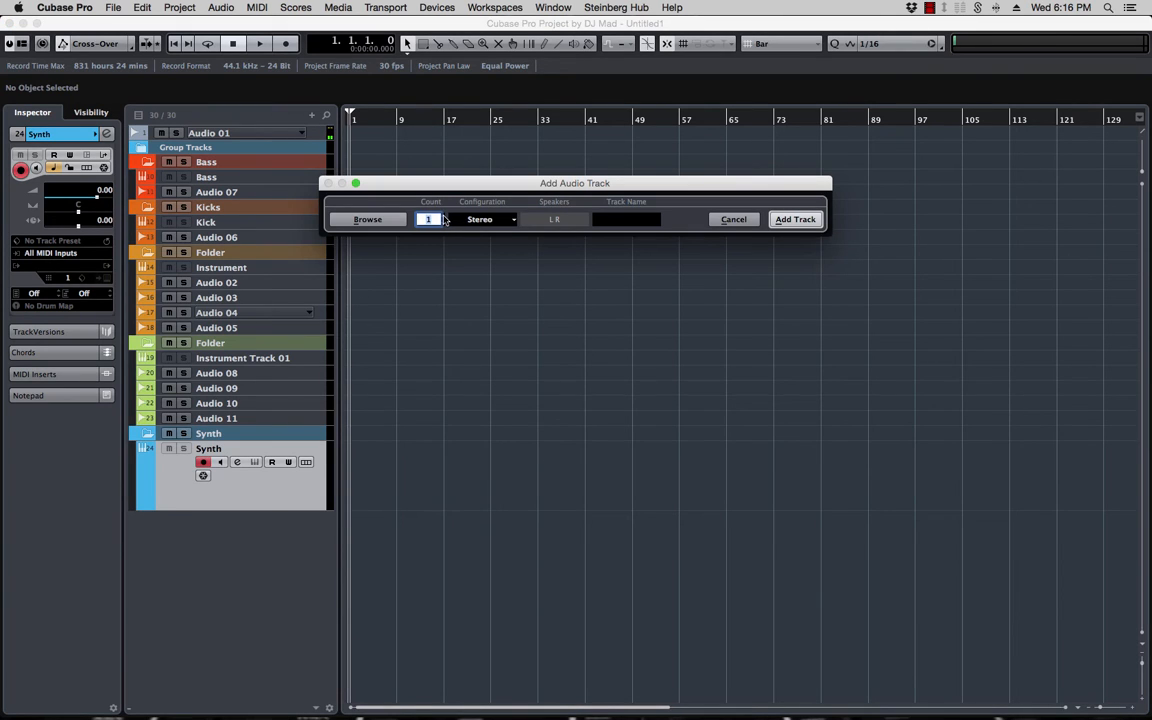
pyautogui.click(490, 222)
pyautogui.click(472, 203)
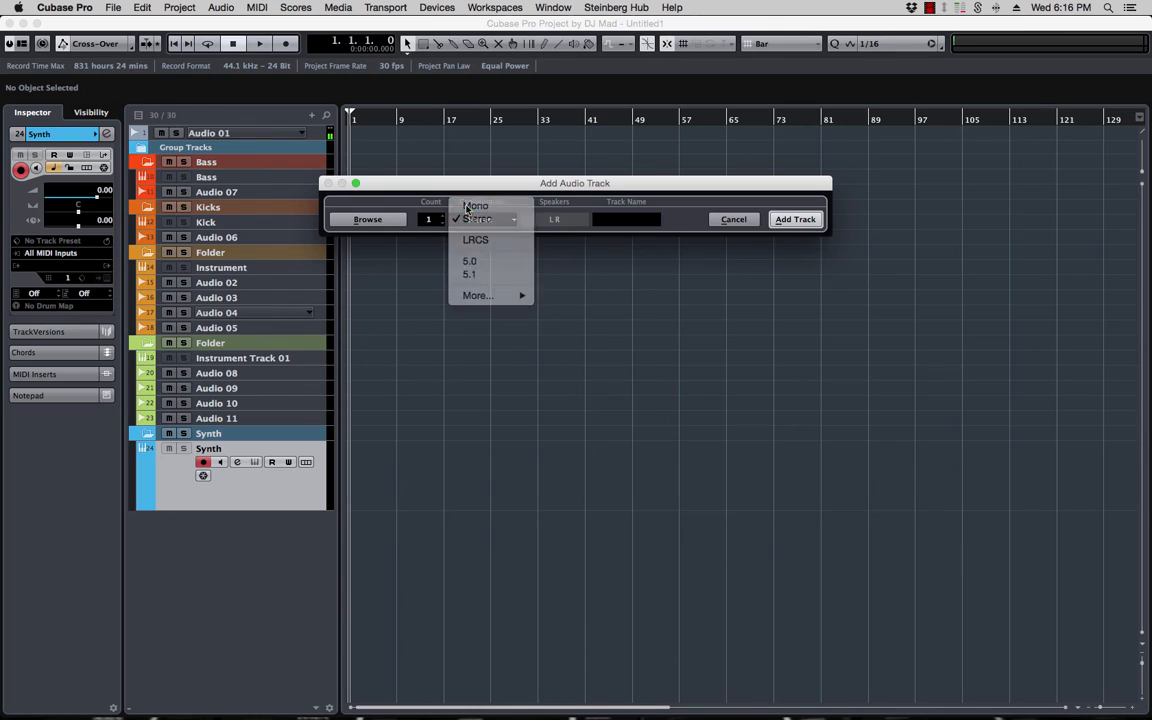
pyautogui.click(778, 222)
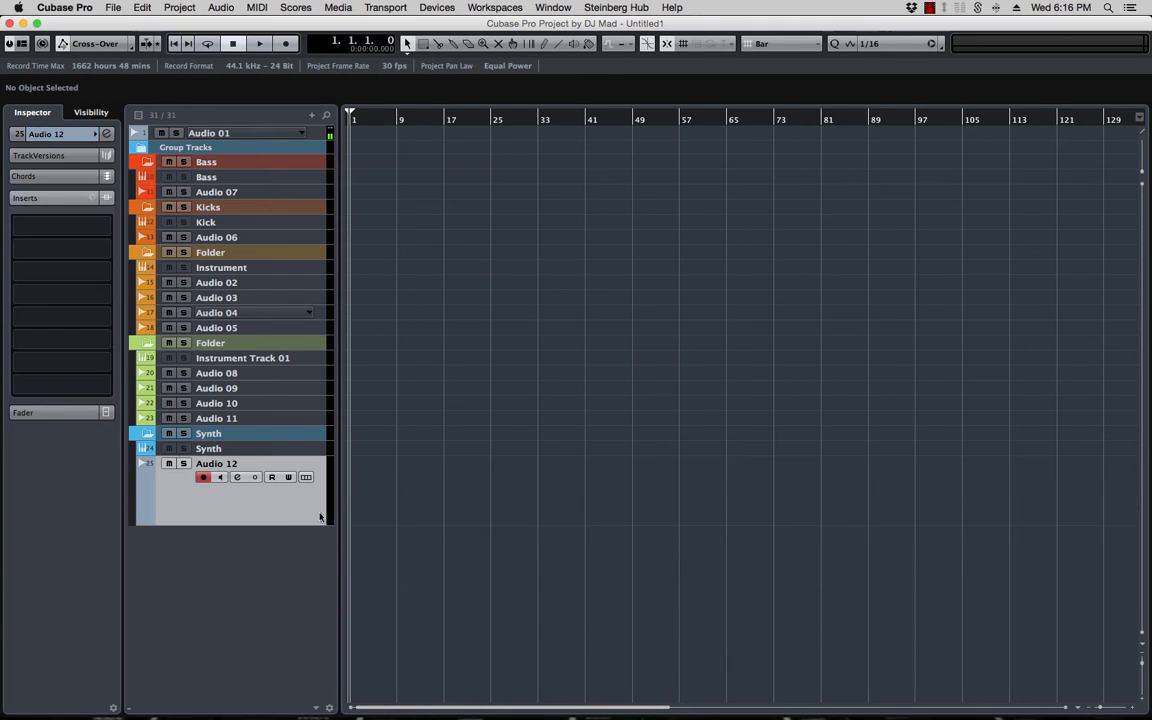
# - Move the Audio 12 track into a new folder
pyautogui.rightClick(226, 519)
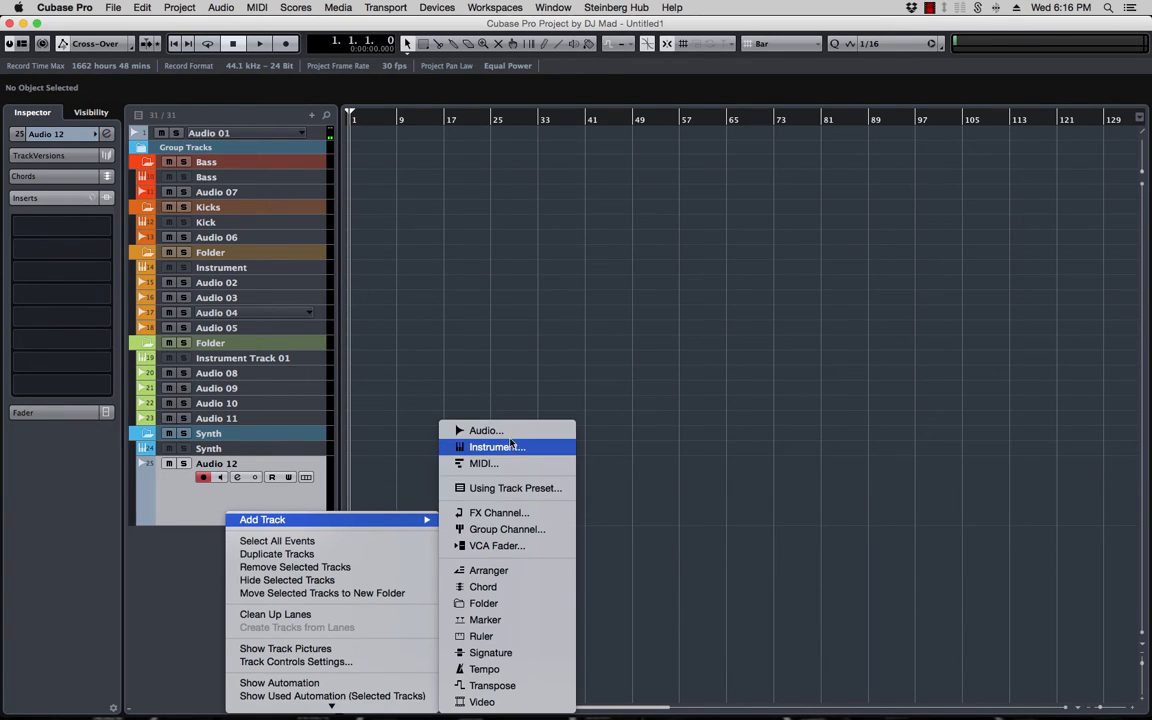
pyautogui.click(197, 532)
pyautogui.rightClick(173, 493)
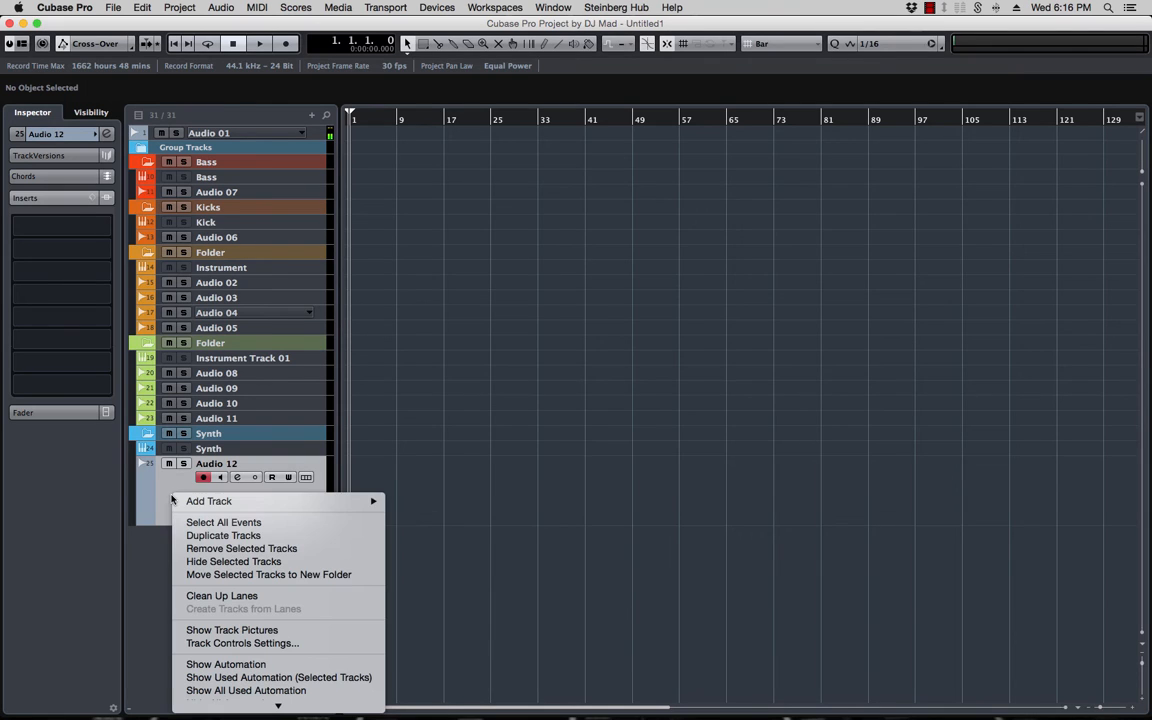
pyautogui.click(255, 574)
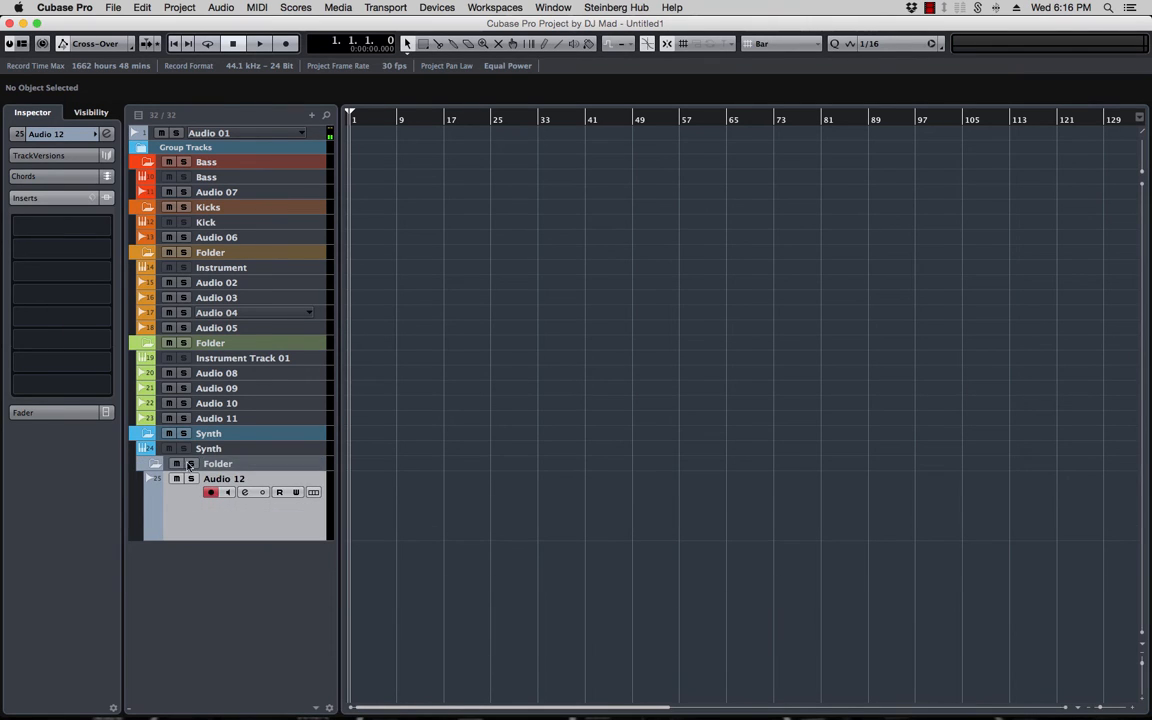
# - Assign the salmon-red color to the new folder and to the Audio 12 track inside it
pyautogui.click(150, 465)
pyautogui.click(386, 478)
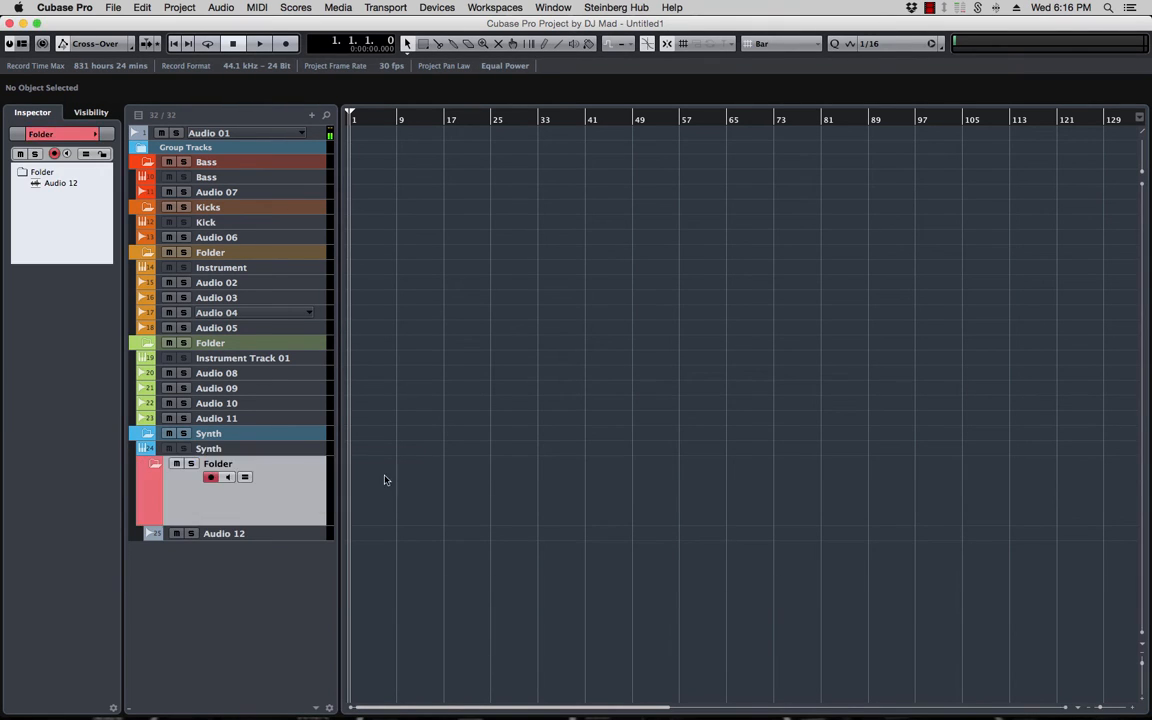
pyautogui.click(254, 534)
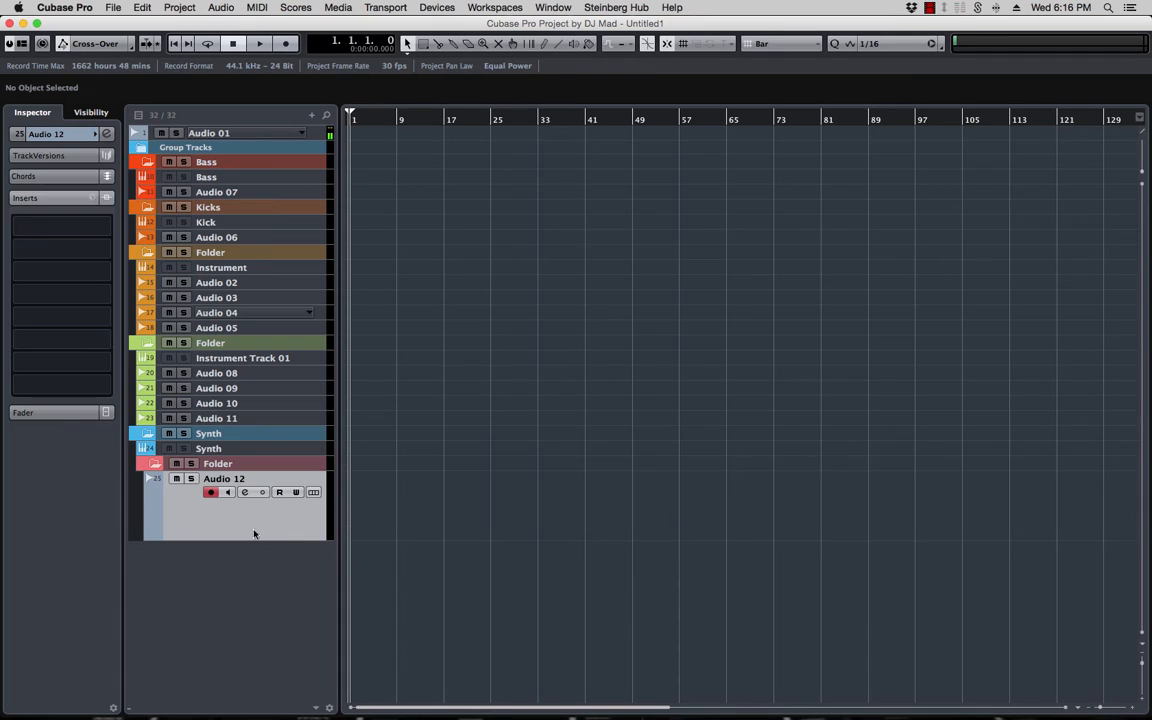
pyautogui.click(157, 503)
pyautogui.click(400, 480)
pyautogui.click(248, 470)
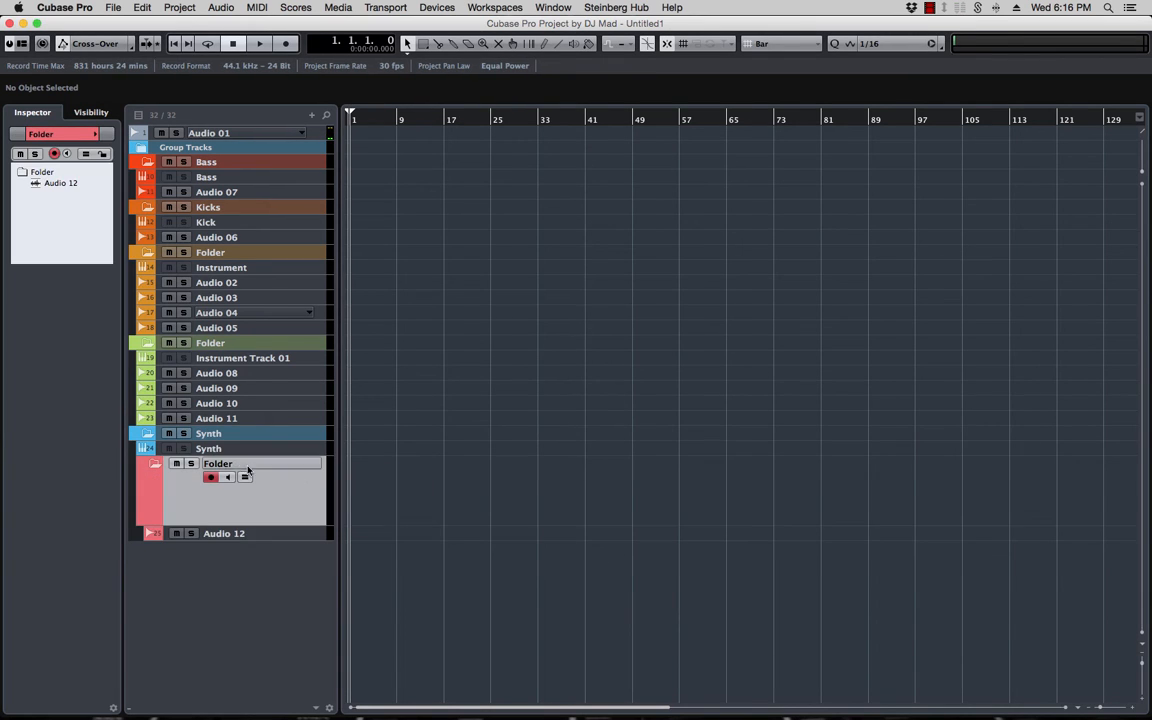
# - Rename the salmon-red folder as Vocals and the light green folder as Fx
pyautogui.doubleClick(226, 465)
pyautogui.write('Vocals')
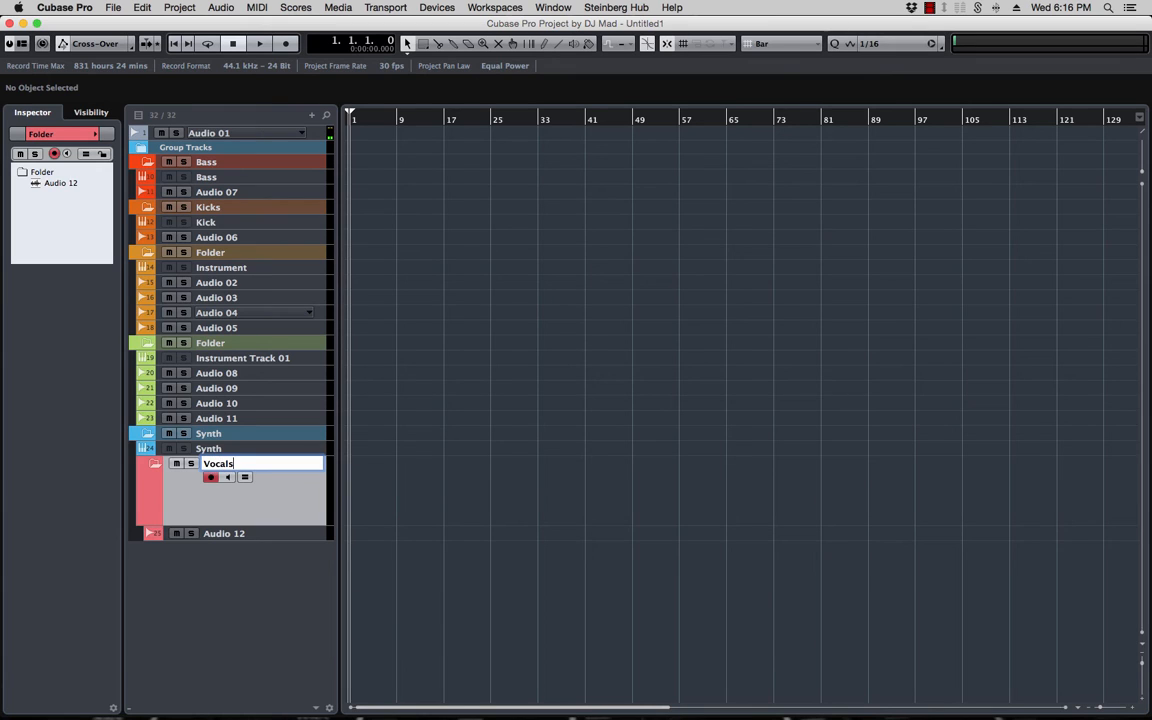
pyautogui.press('Return')
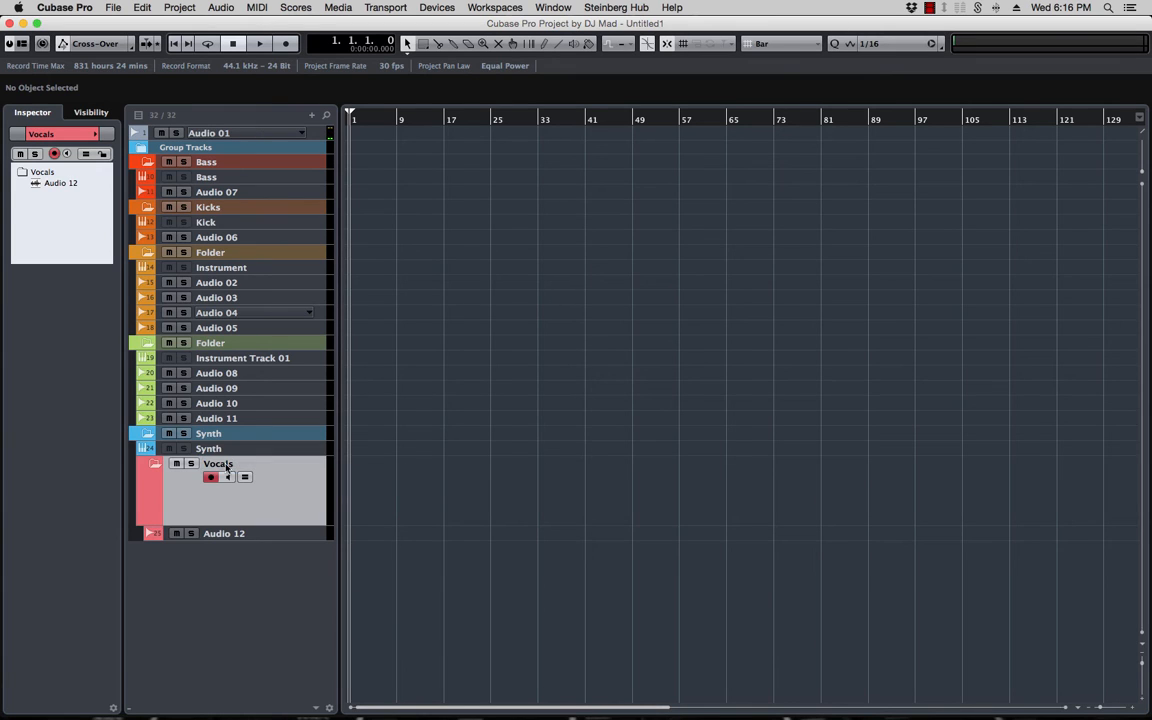
pyautogui.doubleClick(226, 343)
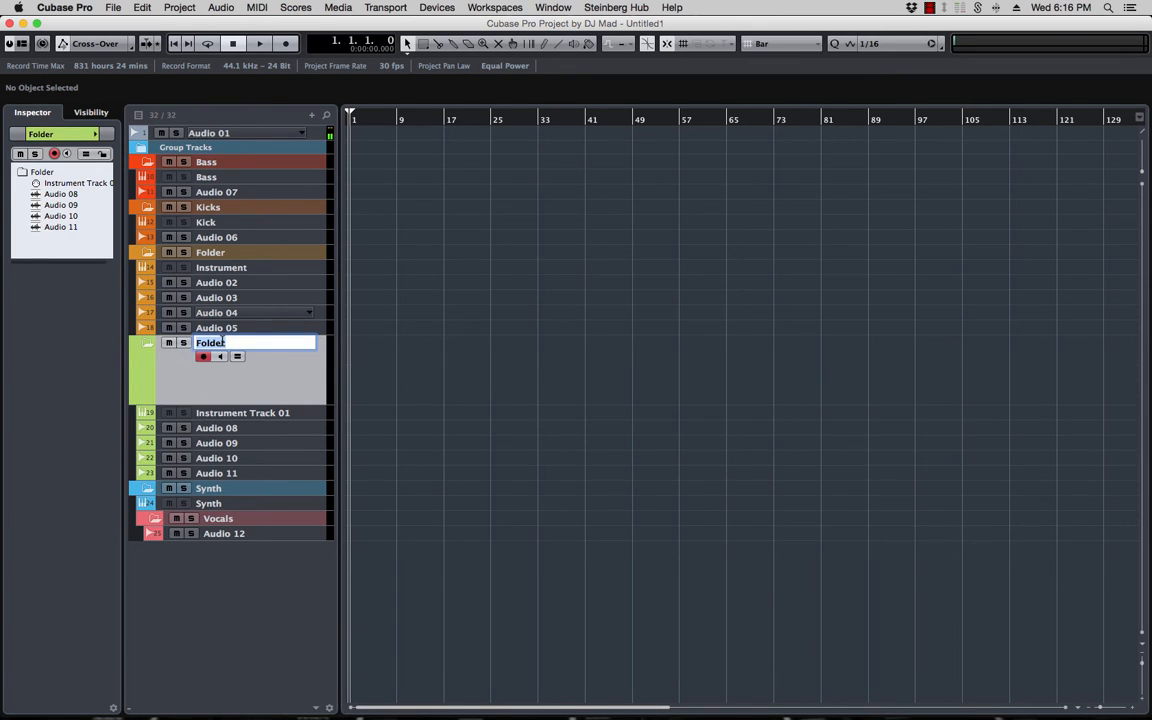
pyautogui.write('Fx')
pyautogui.press('Return')
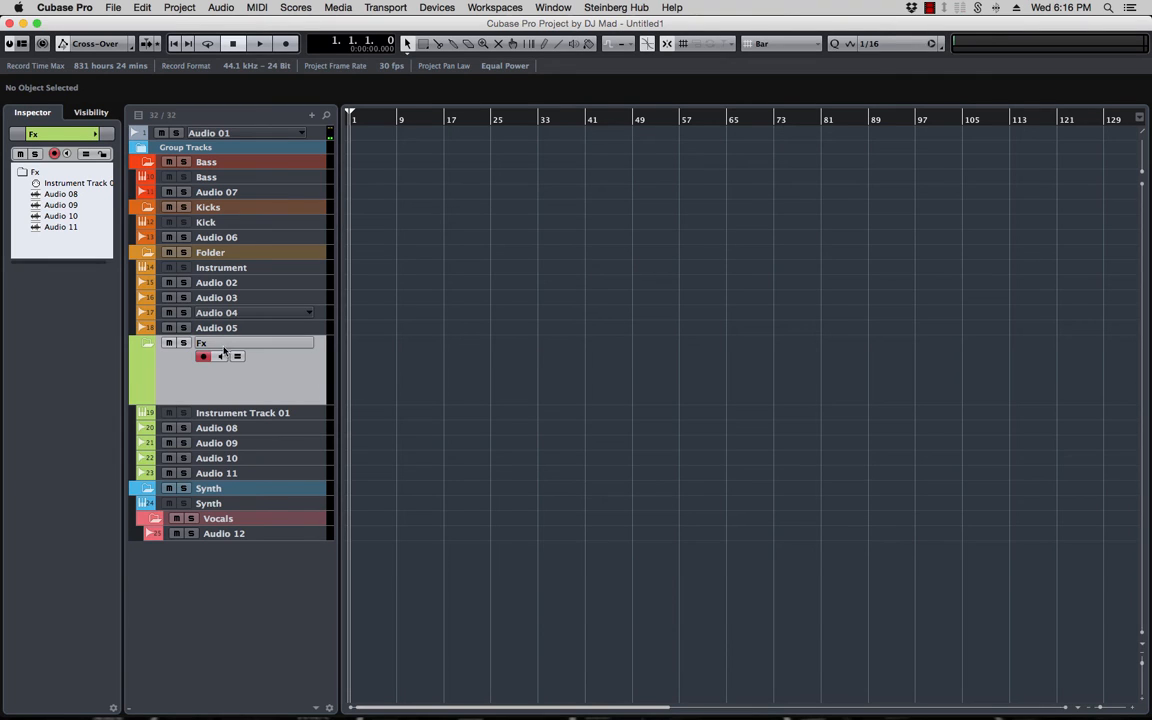
# - Review the instrument and audio tracks inside the color-coded folders of the track list
pyautogui.click(258, 472)
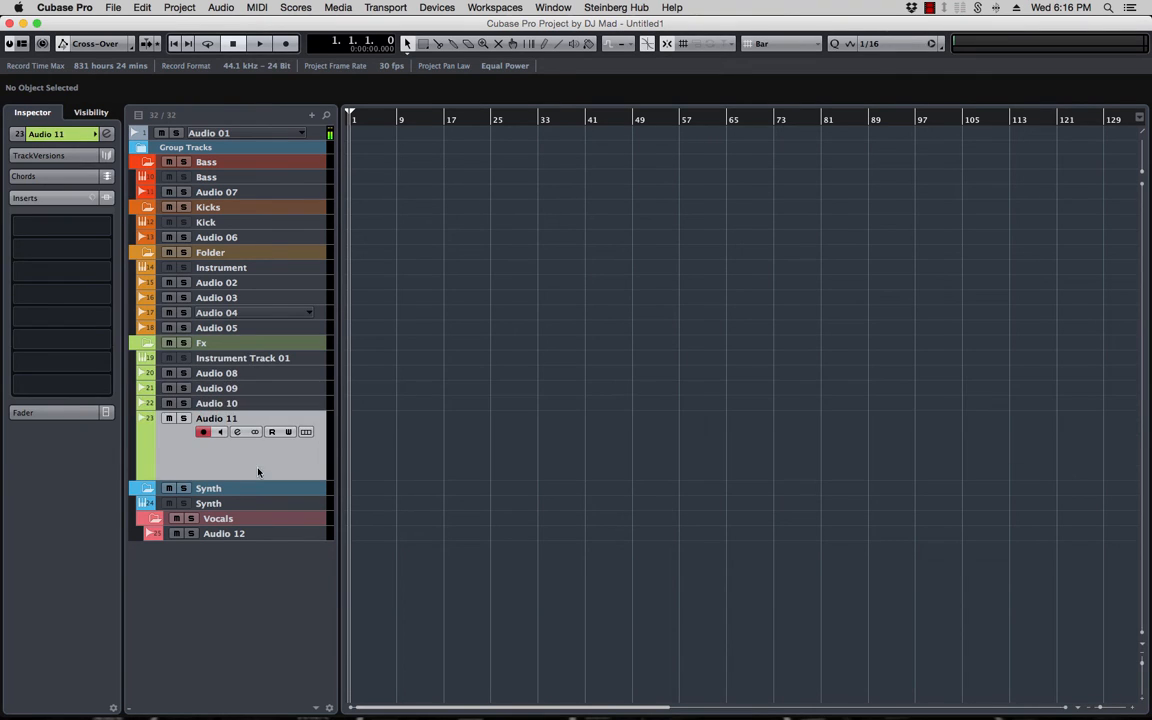
pyautogui.click(257, 489)
pyautogui.click(256, 518)
pyautogui.click(254, 536)
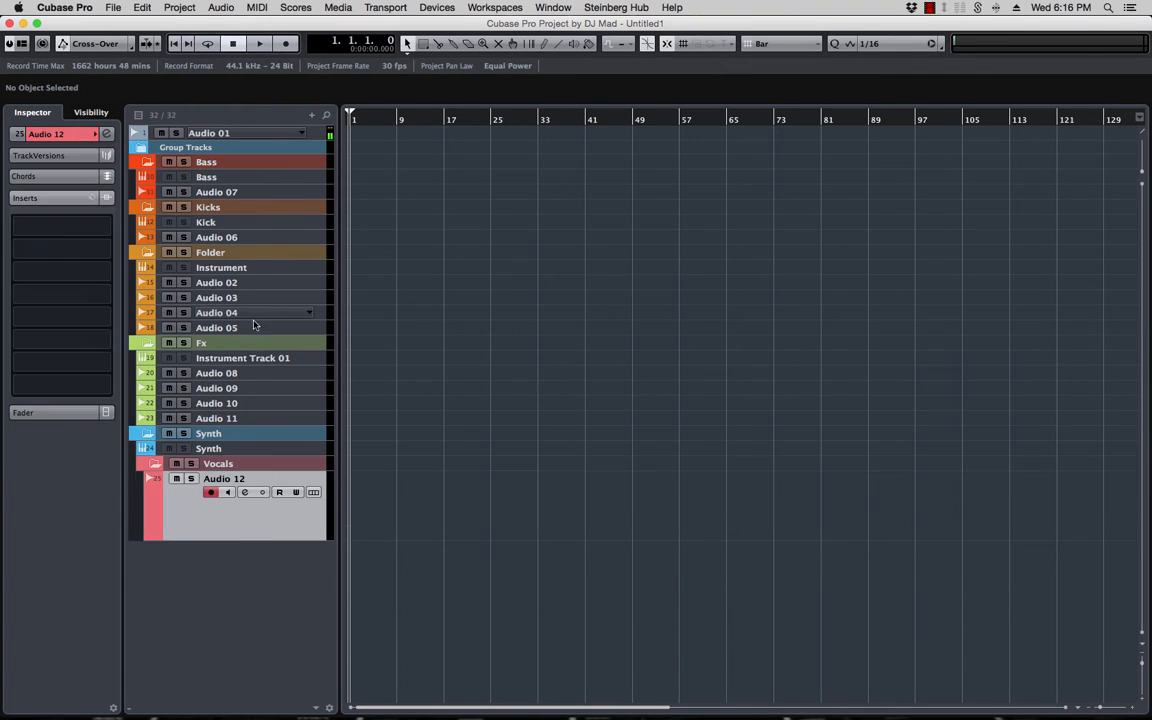
pyautogui.click(206, 177)
pyautogui.click(203, 164)
pyautogui.click(222, 247)
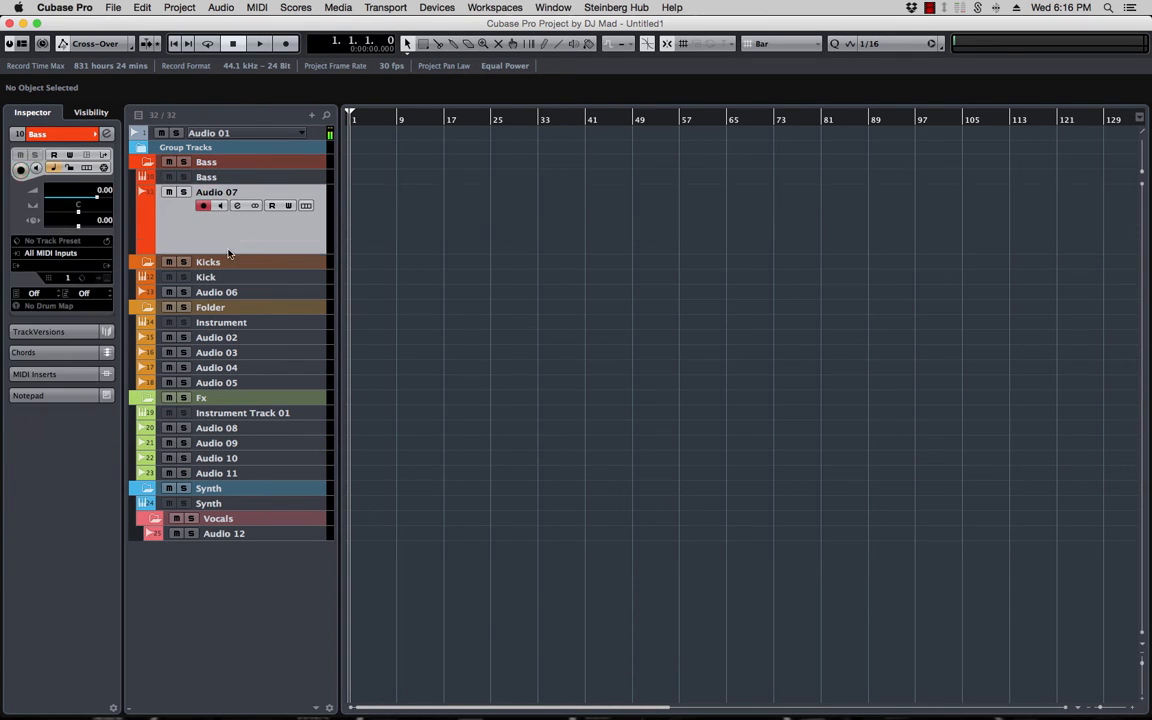
pyautogui.click(215, 277)
pyautogui.click(234, 292)
pyautogui.press('Down')
pyautogui.press('Down')
pyautogui.press('Down')
pyautogui.press('Down')
pyautogui.press('Down')
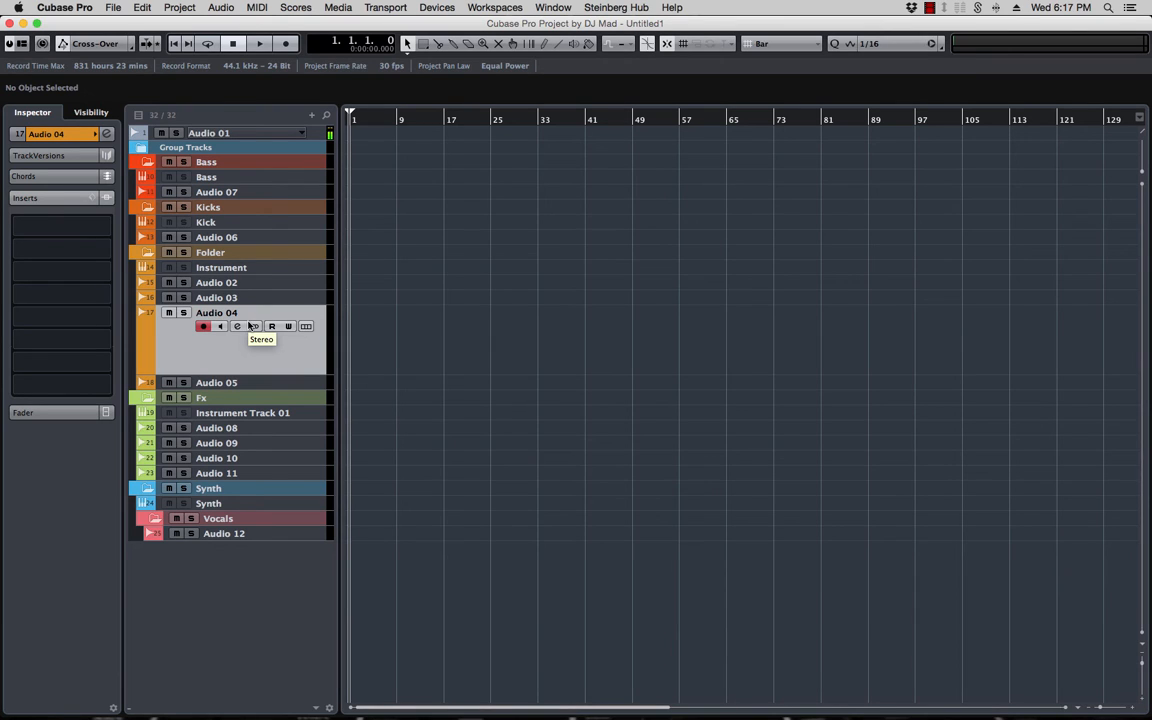
pyautogui.click(241, 270)
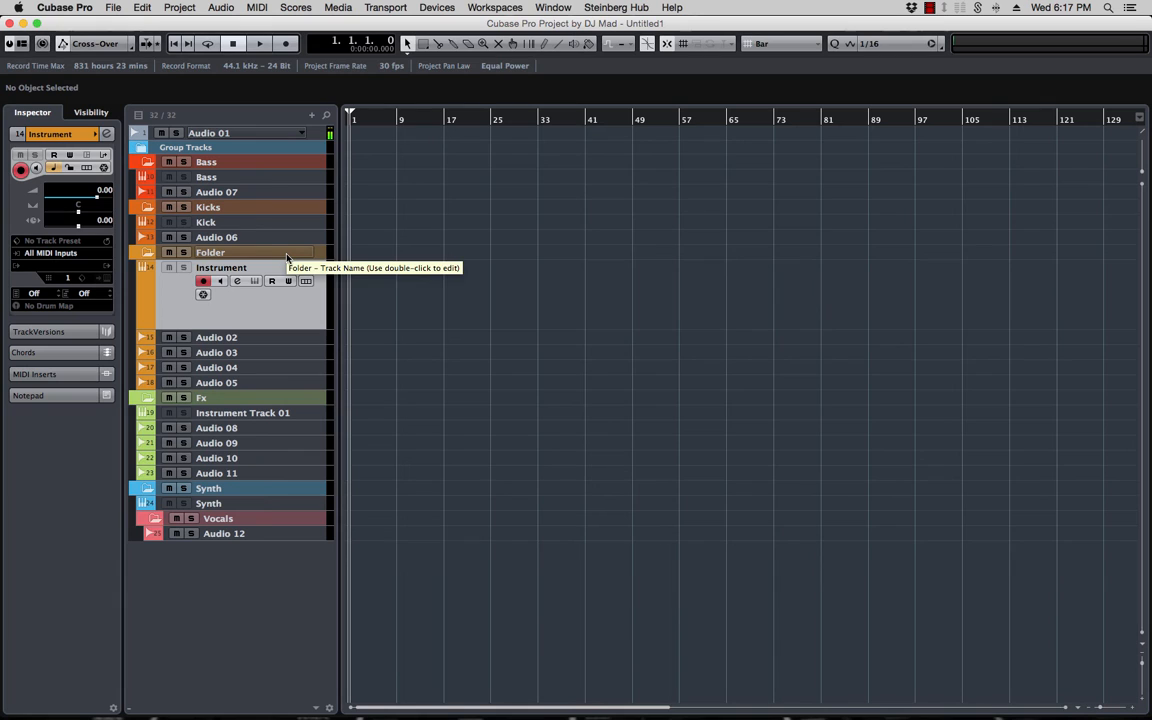
# - Open the MixConsole and hide the Audio 01 channel from it
pyautogui.press('F3')
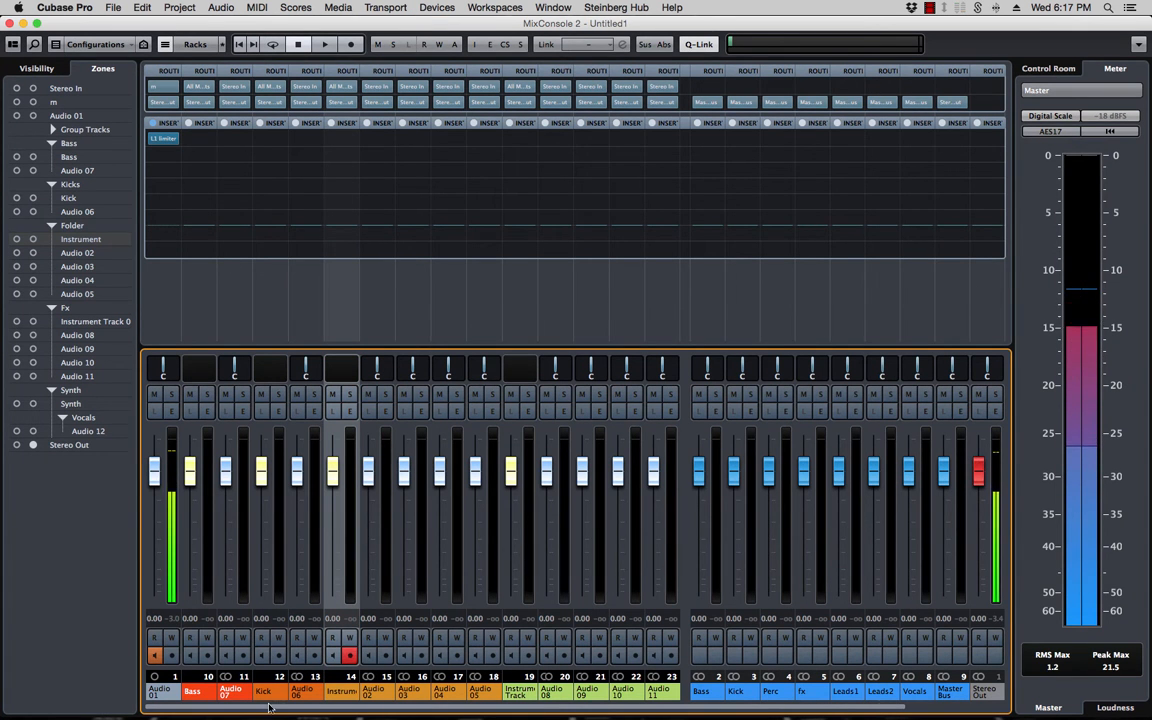
pyautogui.click(162, 690)
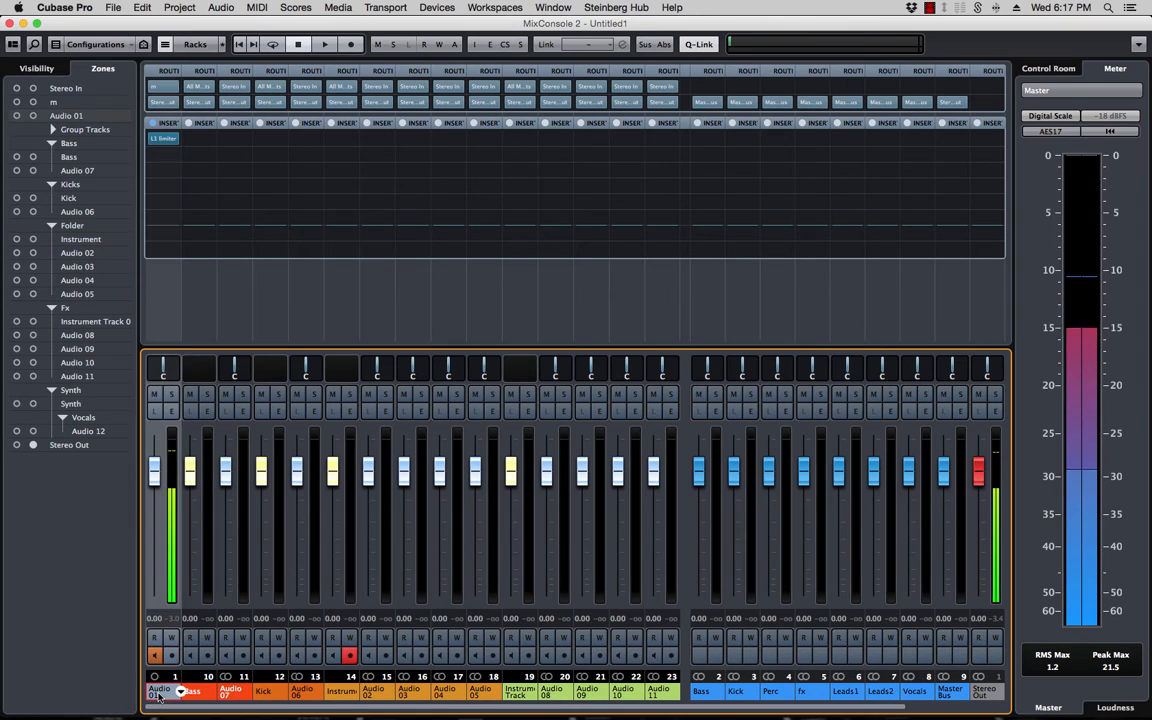
pyautogui.click(36, 68)
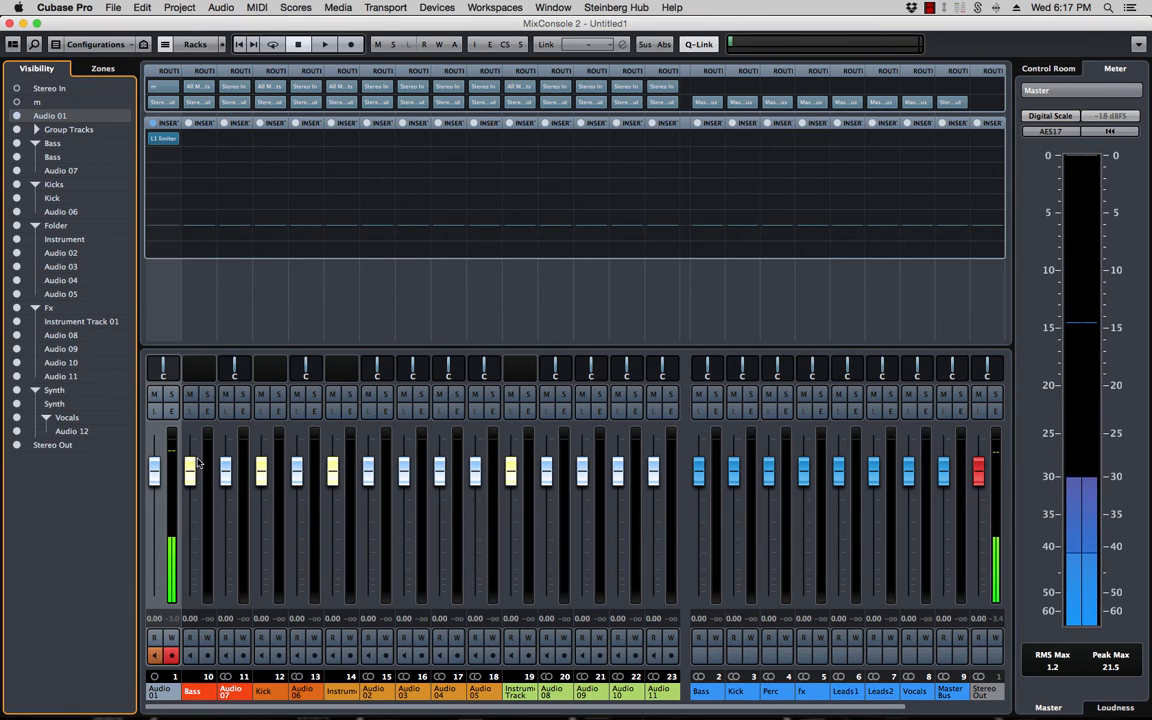
pyautogui.click(17, 116)
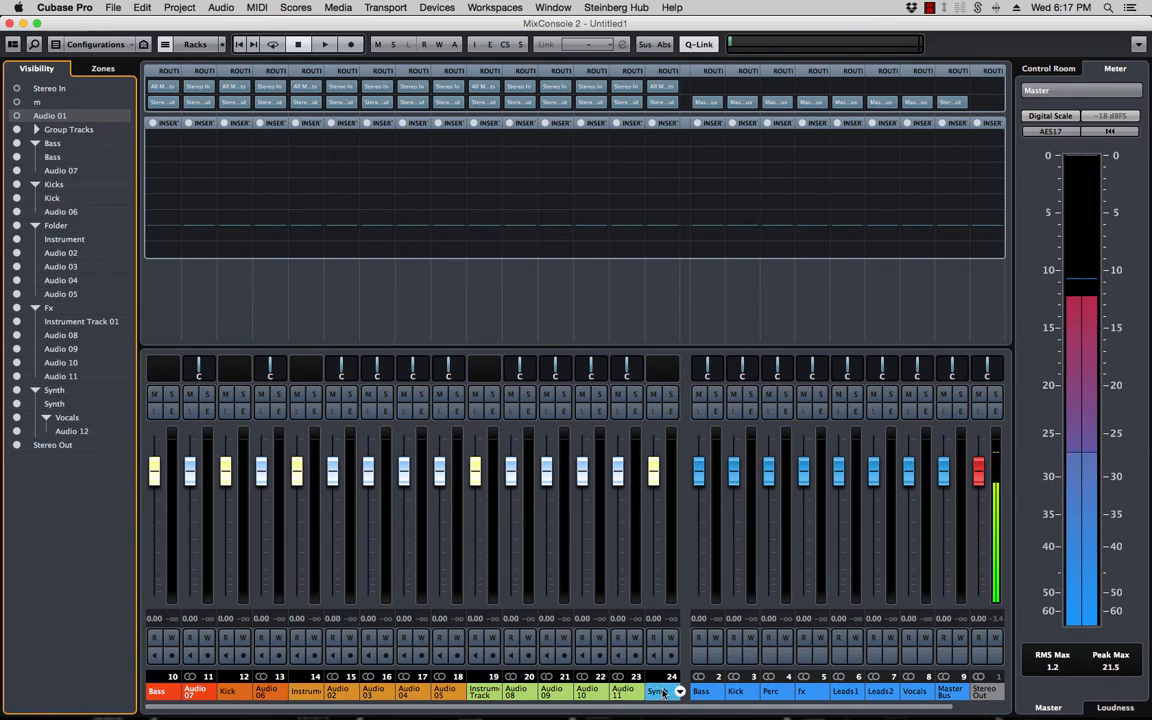
# - Route the output of the Synth instrument channel to the Leads1 group
pyautogui.click(663, 692)
pyautogui.click(674, 103)
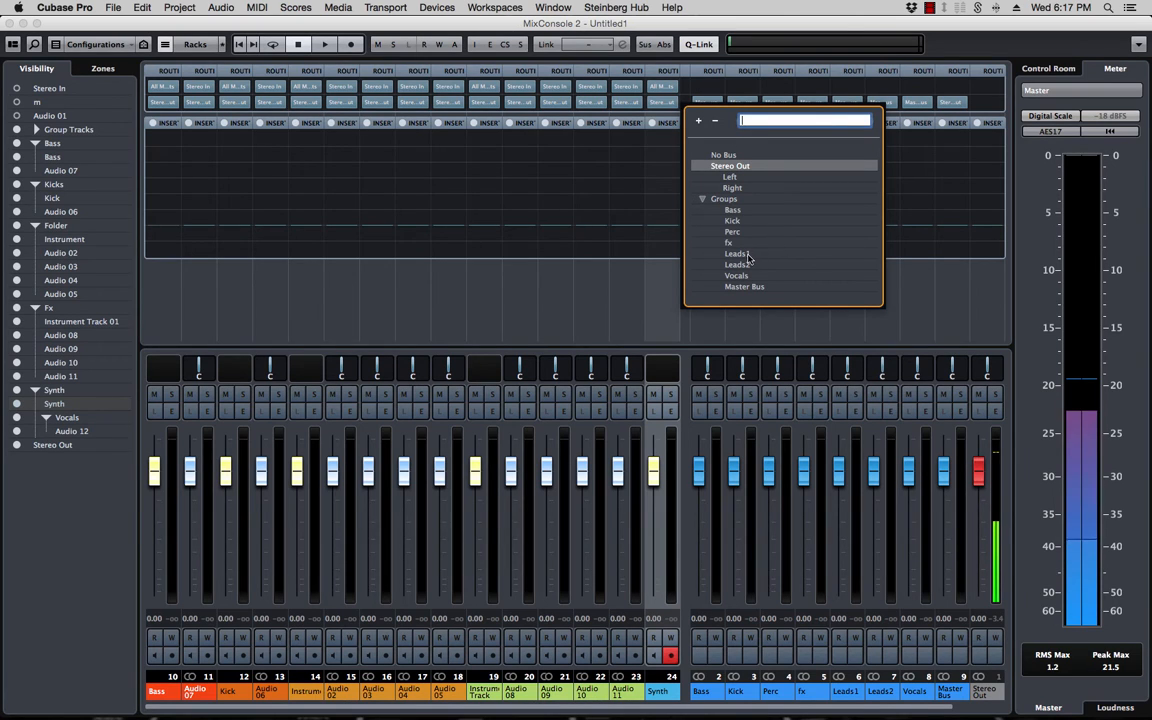
pyautogui.click(737, 254)
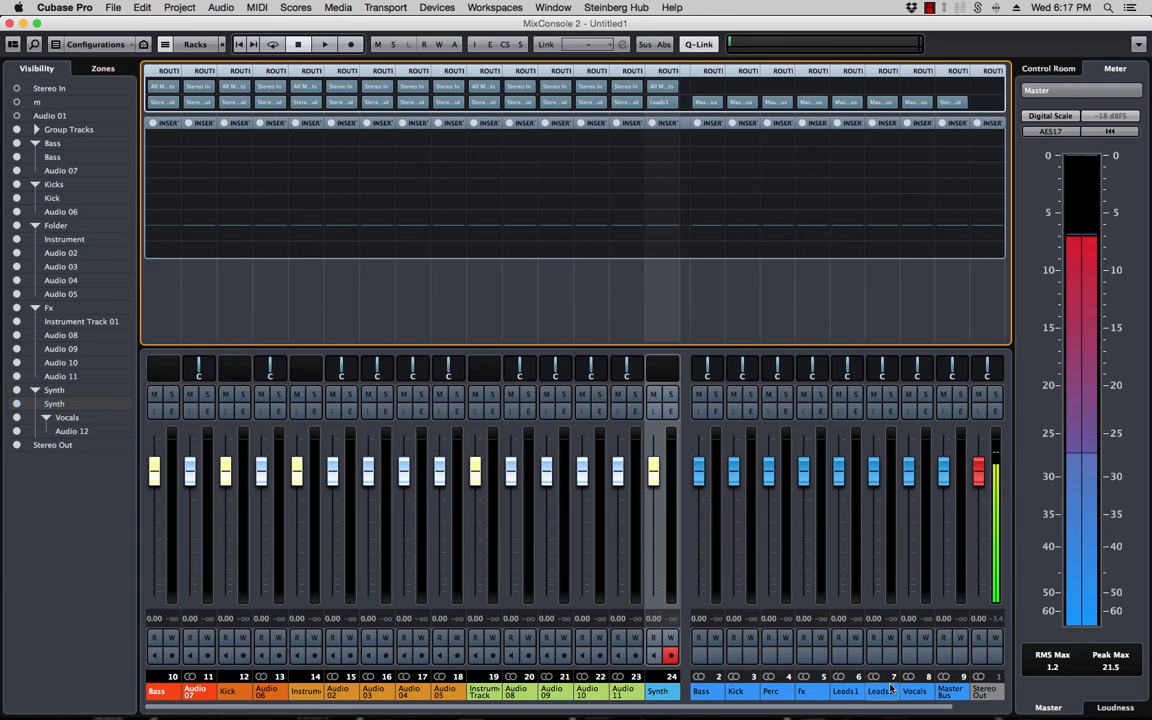
pyautogui.click(847, 693)
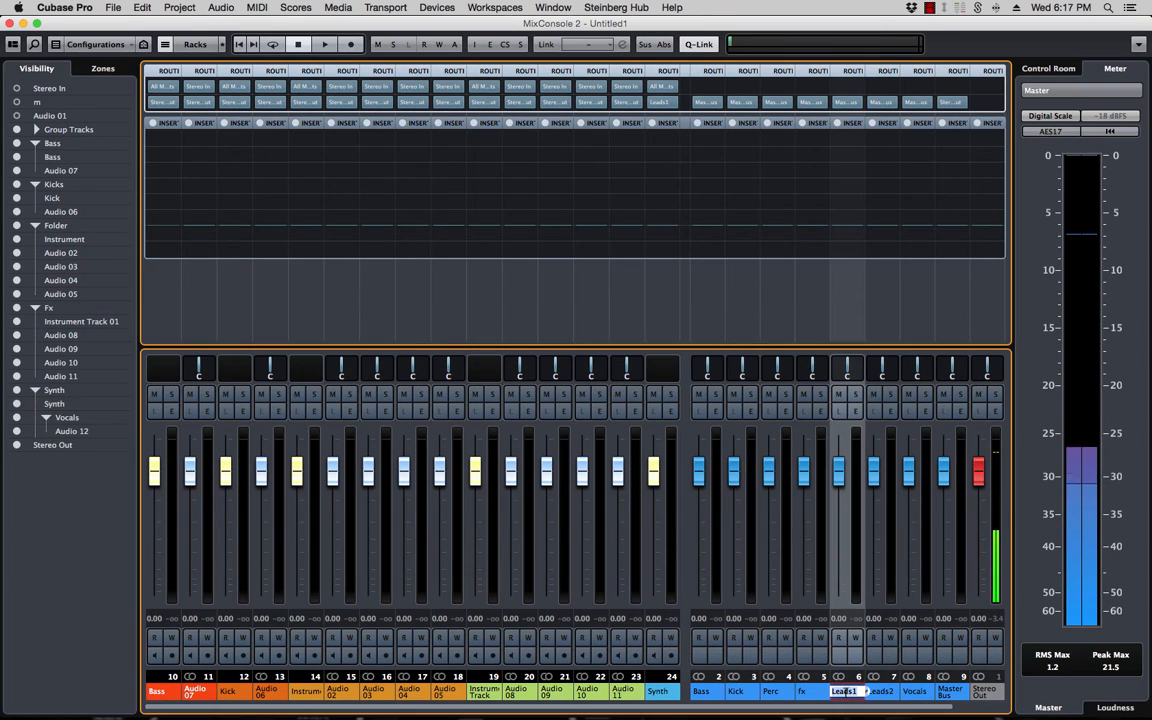
pyautogui.click(868, 694)
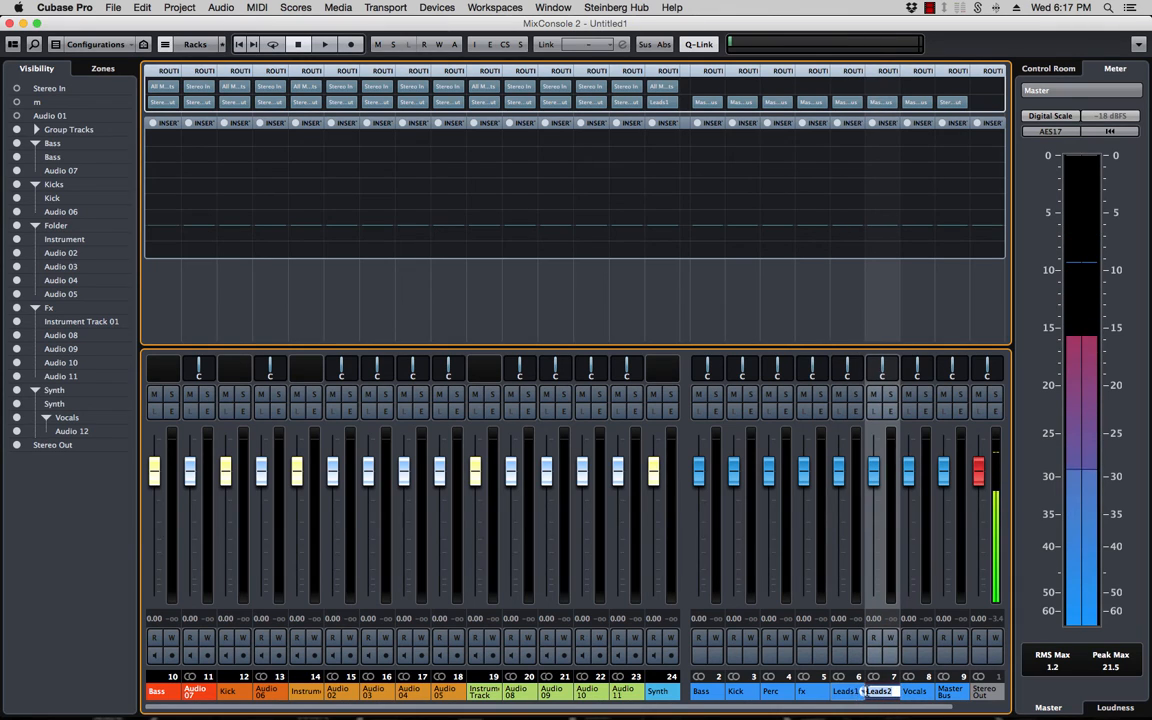
pyautogui.click(848, 692)
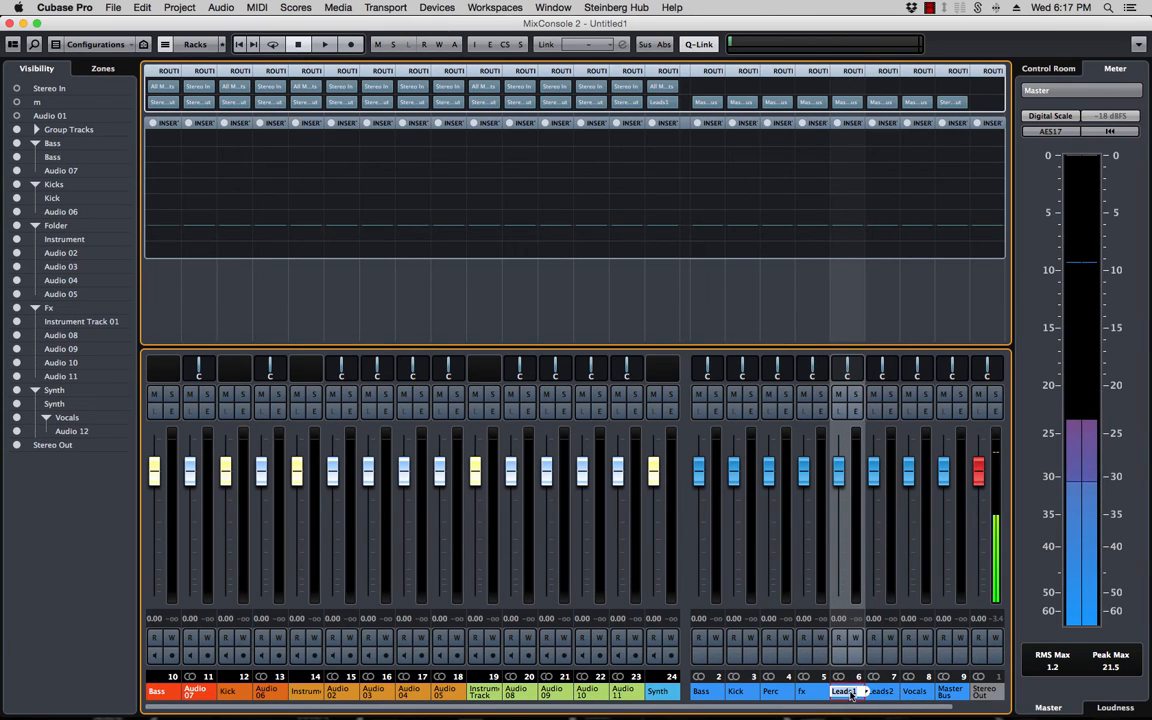
pyautogui.click(671, 692)
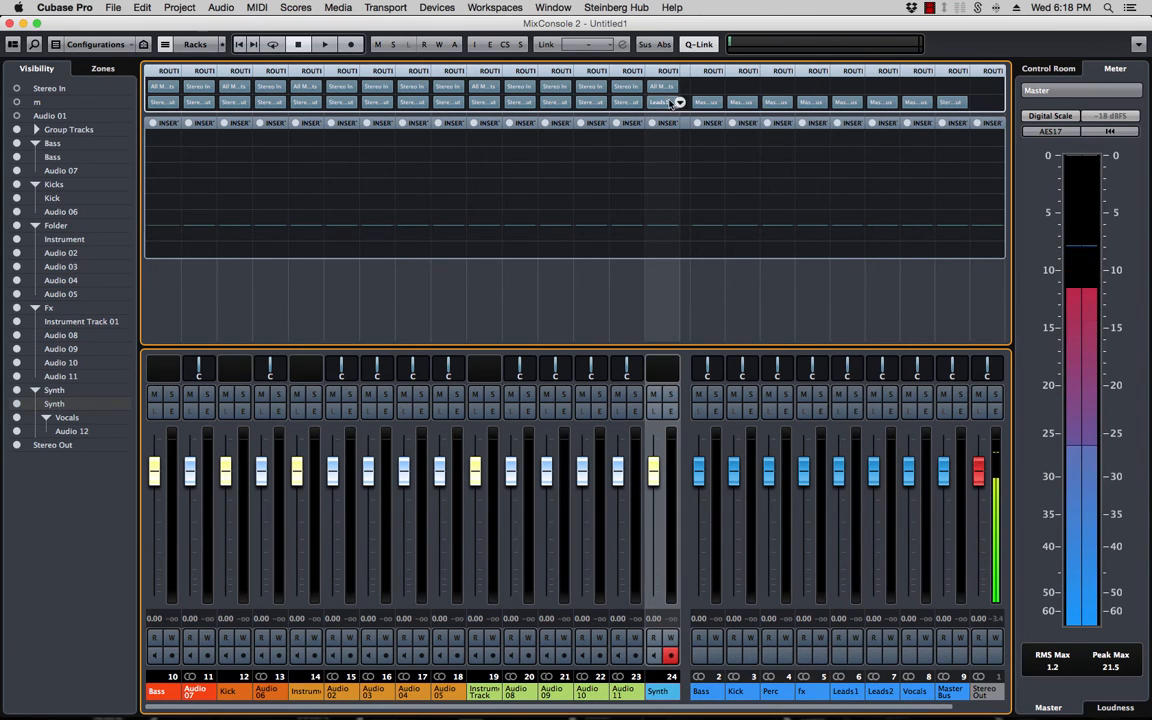
# - Route the outputs of Instrument Track 01 and Audio 08 through Audio 11 together to the fx group
pyautogui.click(620, 694)
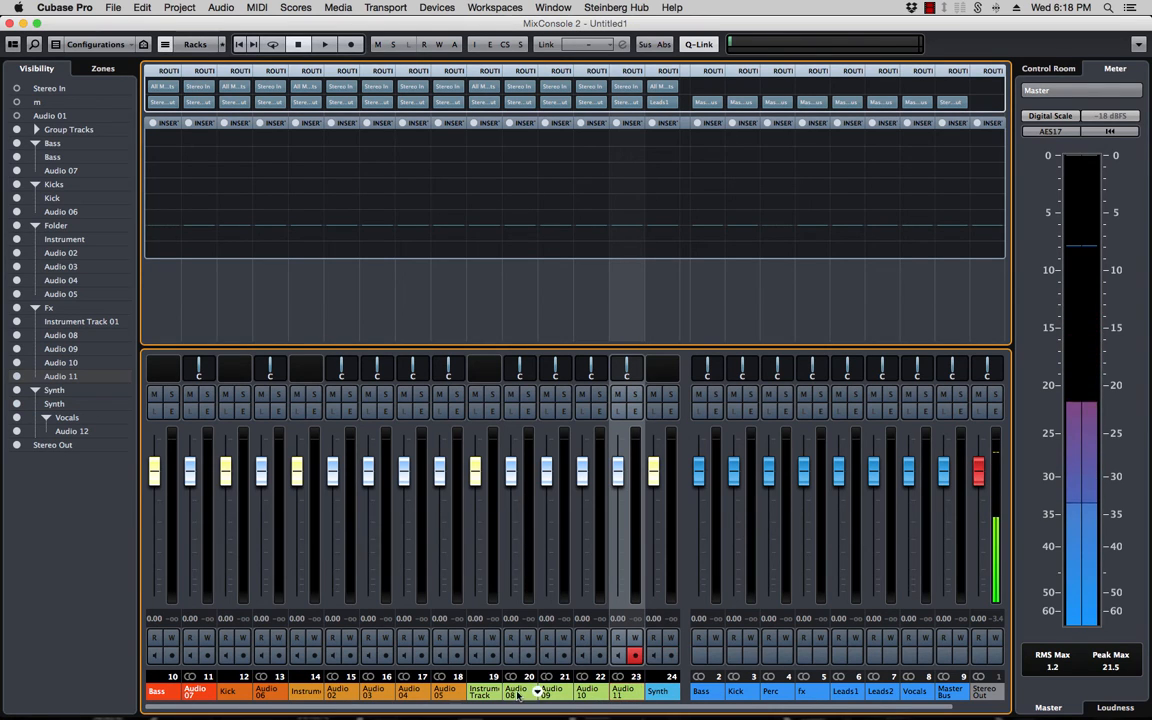
pyautogui.click(501, 691)
pyautogui.click(489, 692)
pyautogui.keyDown('shift'); pyautogui.click(497, 692); pyautogui.keyUp('shift')
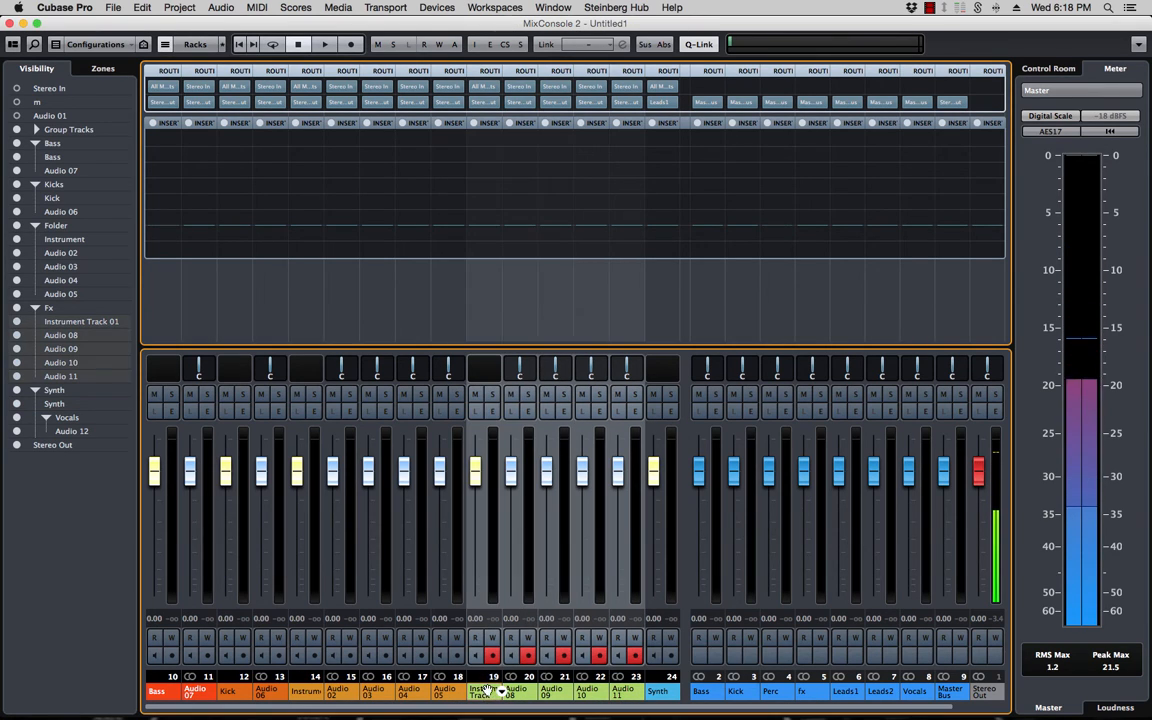
pyautogui.click(501, 104)
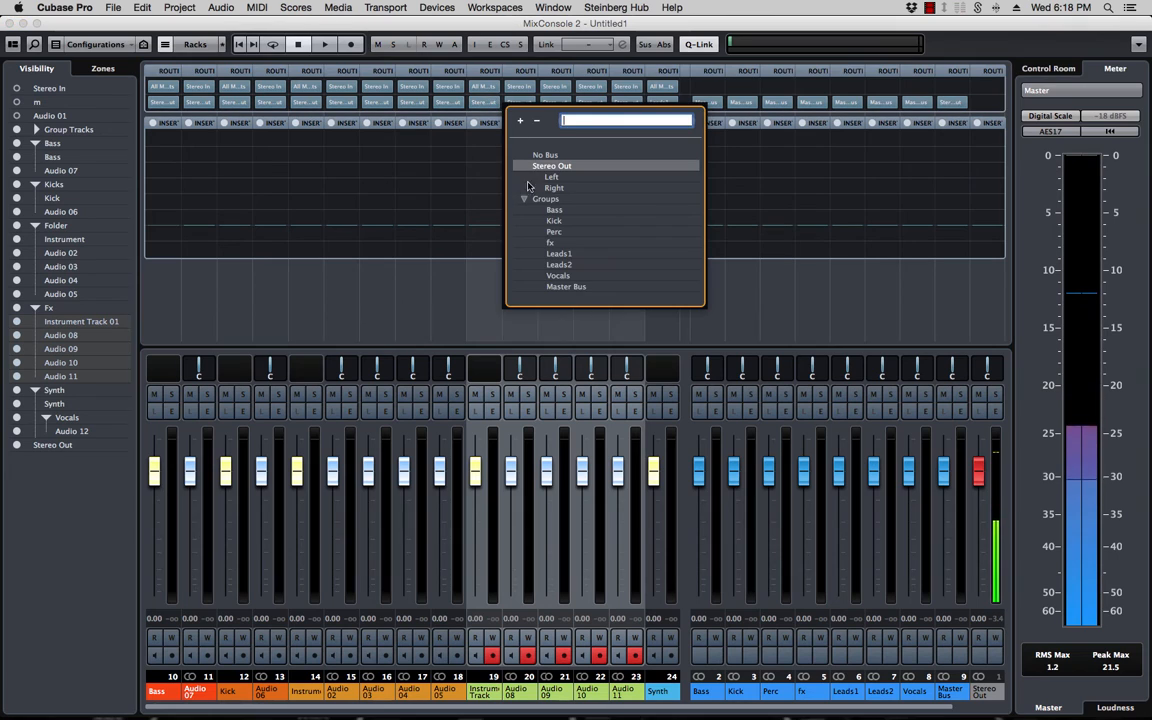
pyautogui.click(555, 242)
# - Select the Instrument and Audio 02 through Audio 05 channels and open their output routing choices
pyautogui.click(448, 694)
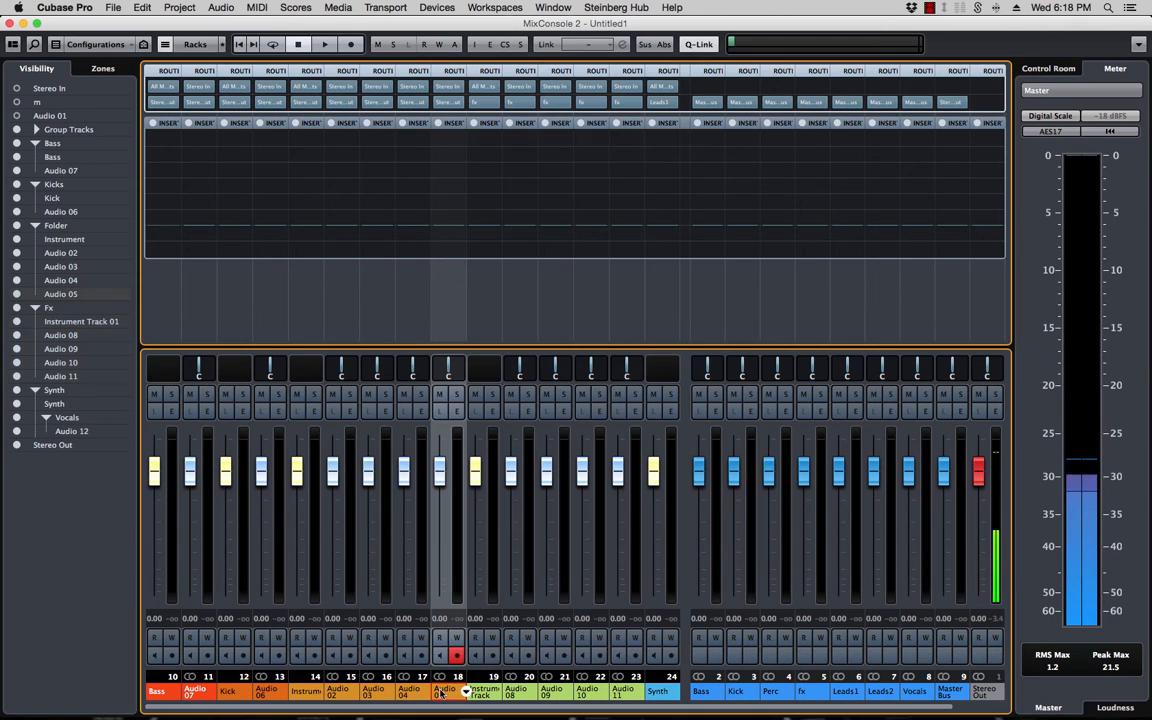
pyautogui.keyDown('shift'); pyautogui.click(303, 693); pyautogui.keyUp('shift')
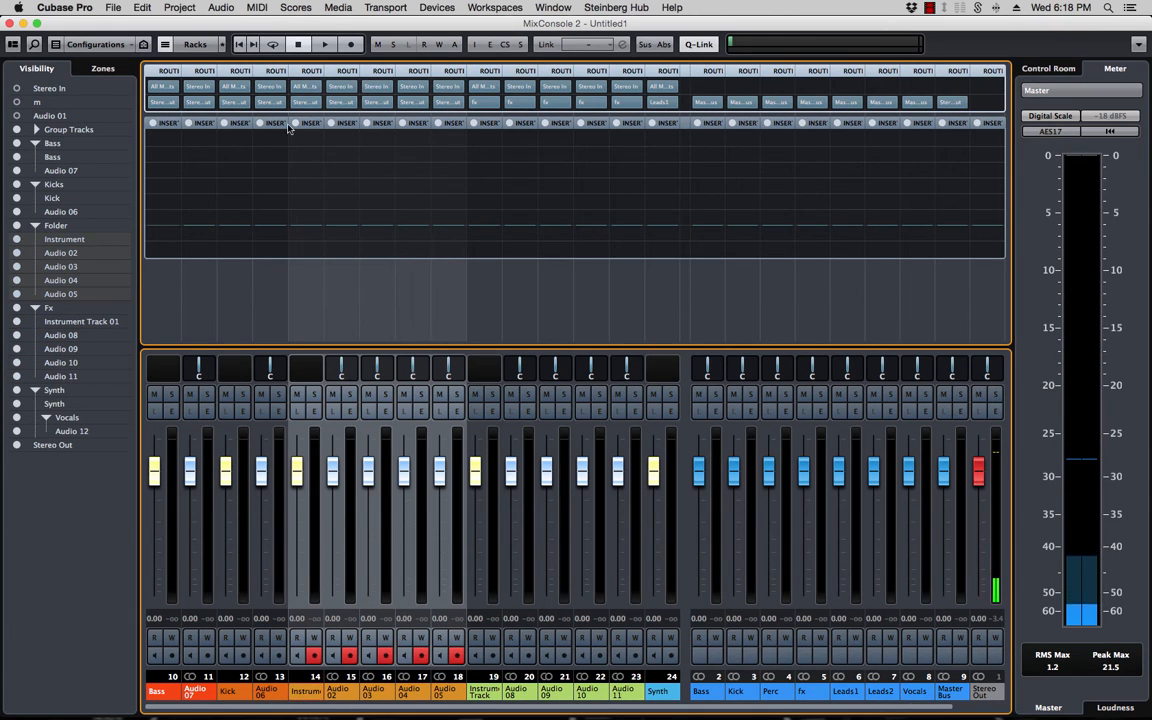
pyautogui.click(320, 101)
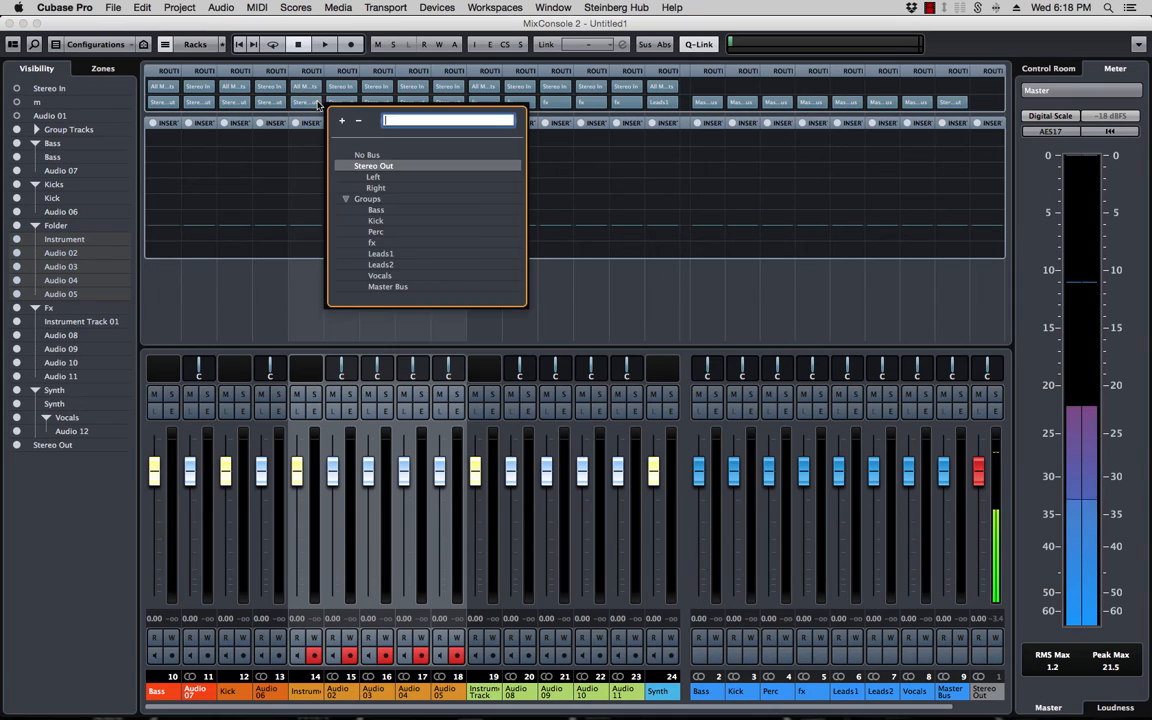
# - Route the Instrument and Audio 02 to 05 channels to the Perc group, and Kick and Audio 06 to the Kick group
pyautogui.click(378, 231)
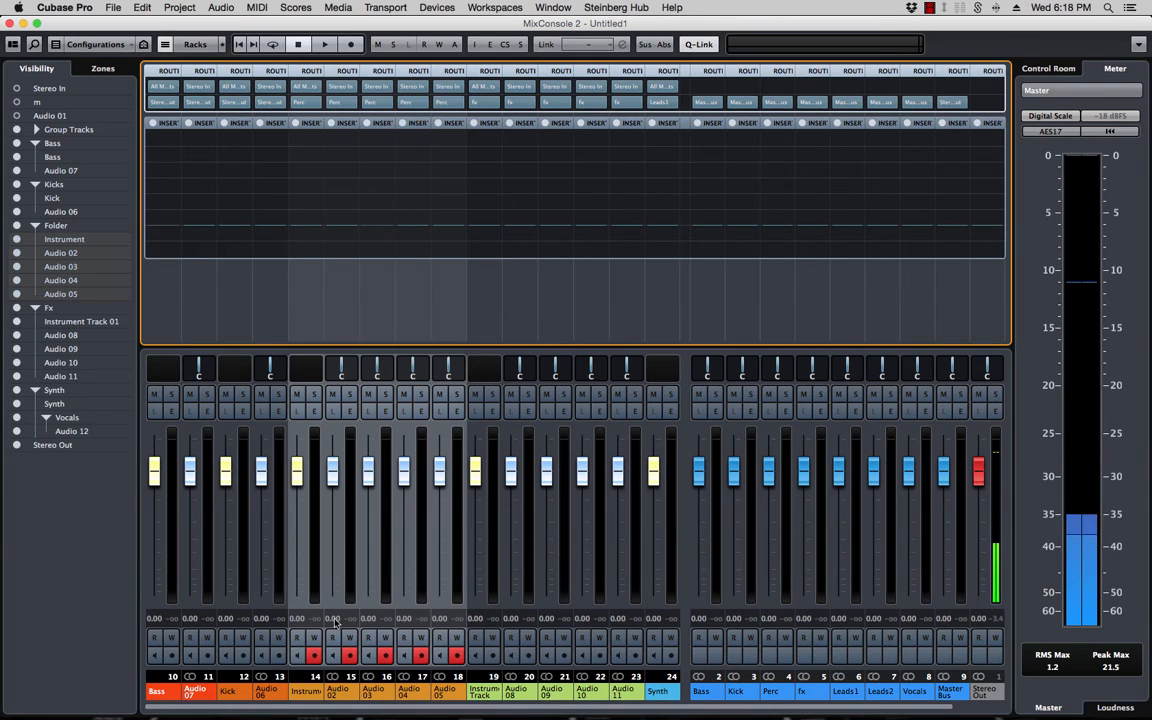
pyautogui.click(270, 693)
pyautogui.keyDown('shift'); pyautogui.click(228, 692); pyautogui.keyUp('shift')
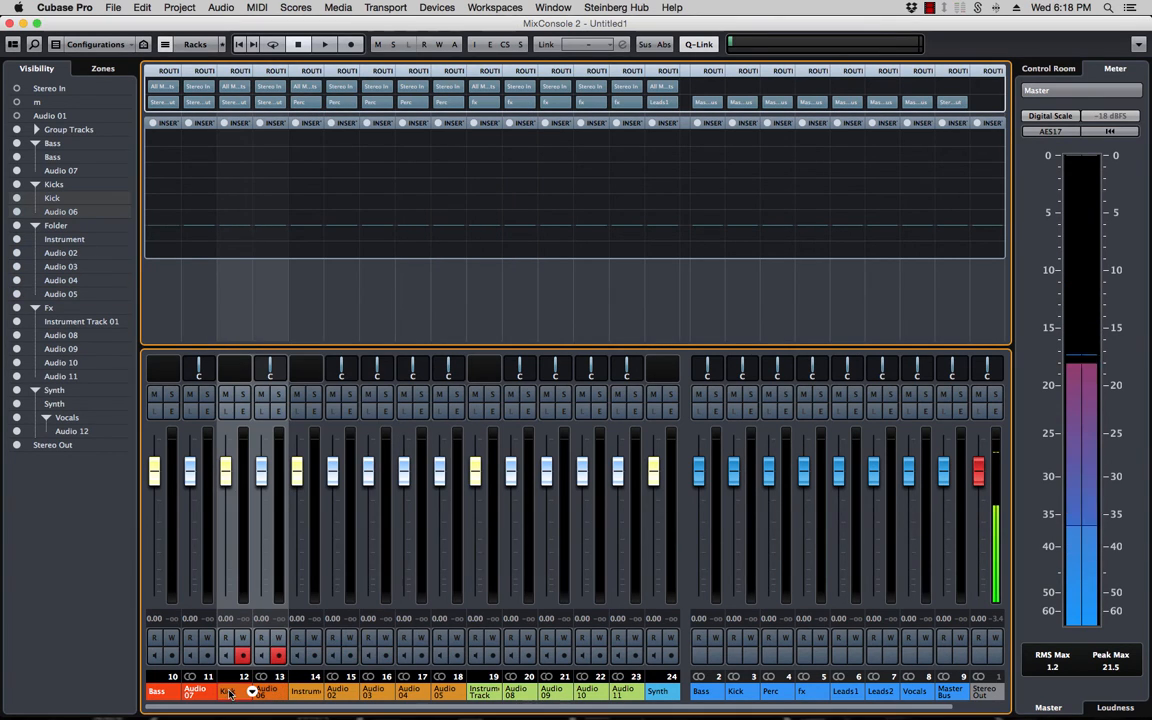
pyautogui.click(245, 100)
pyautogui.click(274, 199)
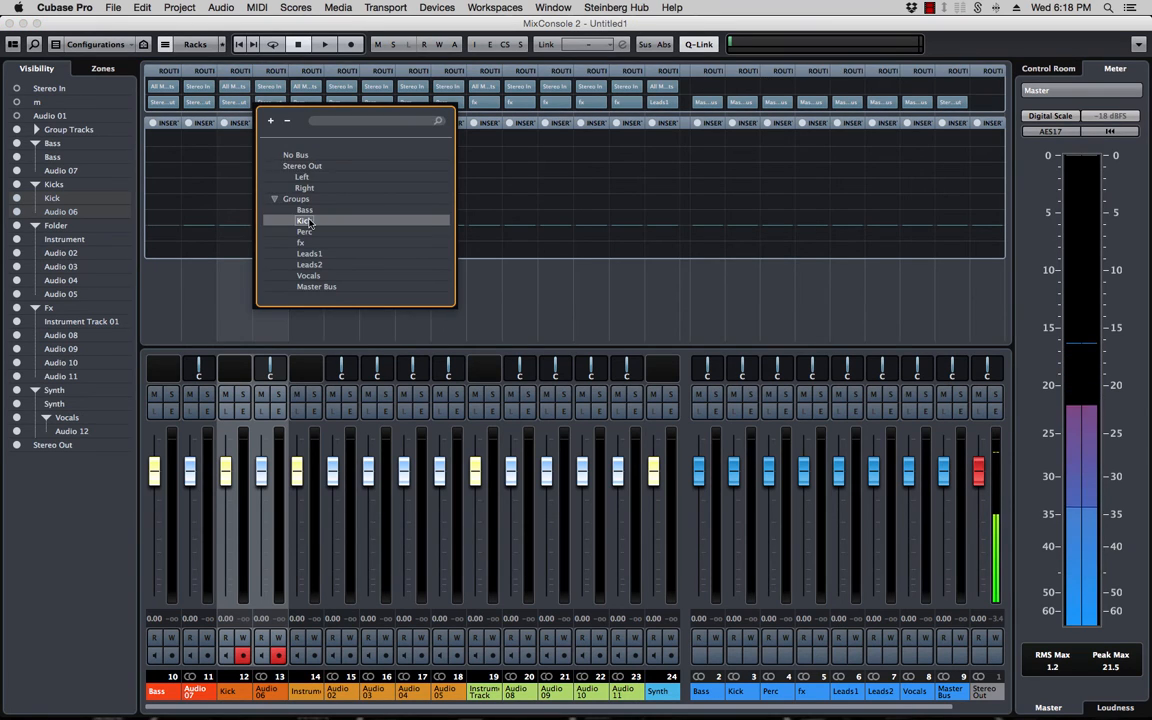
pyautogui.click(308, 221)
# - Route the Bass instrument channel and Audio 07 to the Bass group together
pyautogui.click(194, 691)
pyautogui.keyDown('shift'); pyautogui.click(166, 691); pyautogui.keyUp('shift')
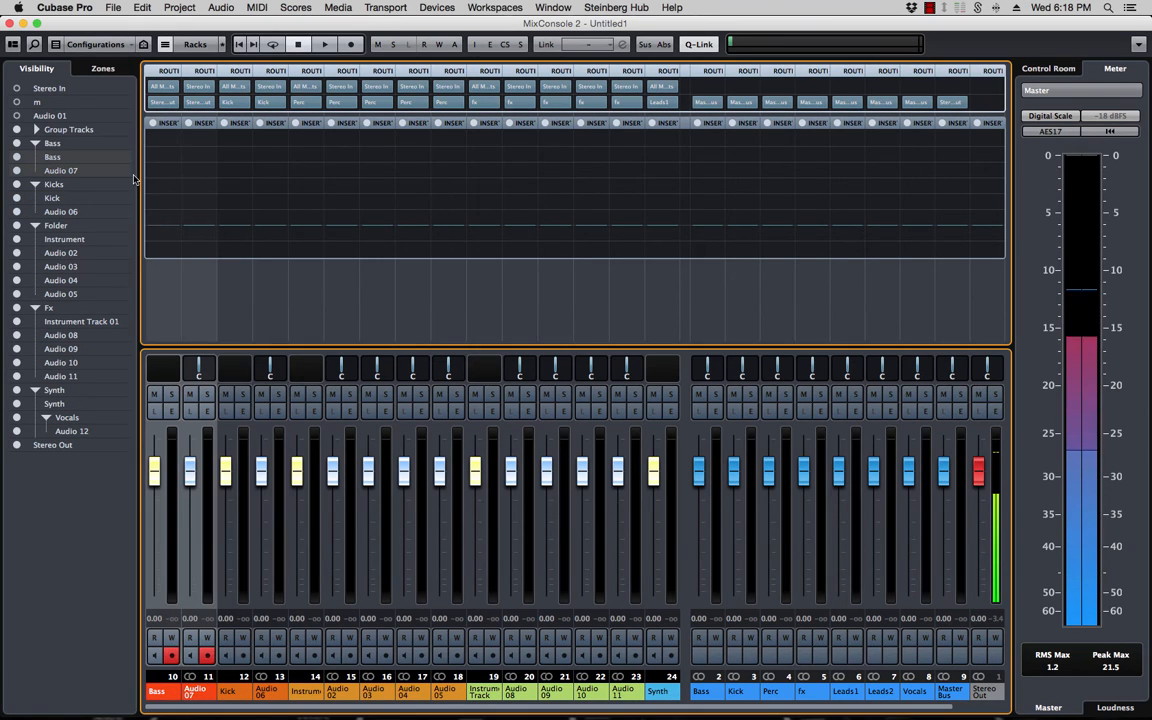
pyautogui.click(180, 103)
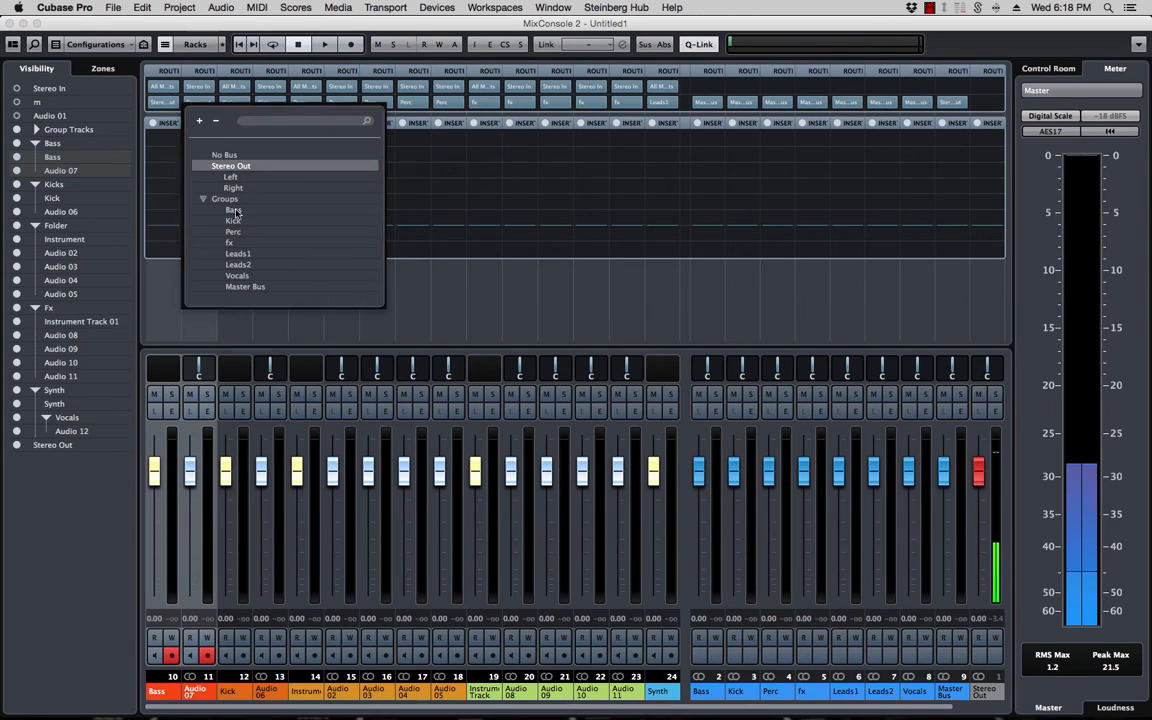
pyautogui.click(233, 210)
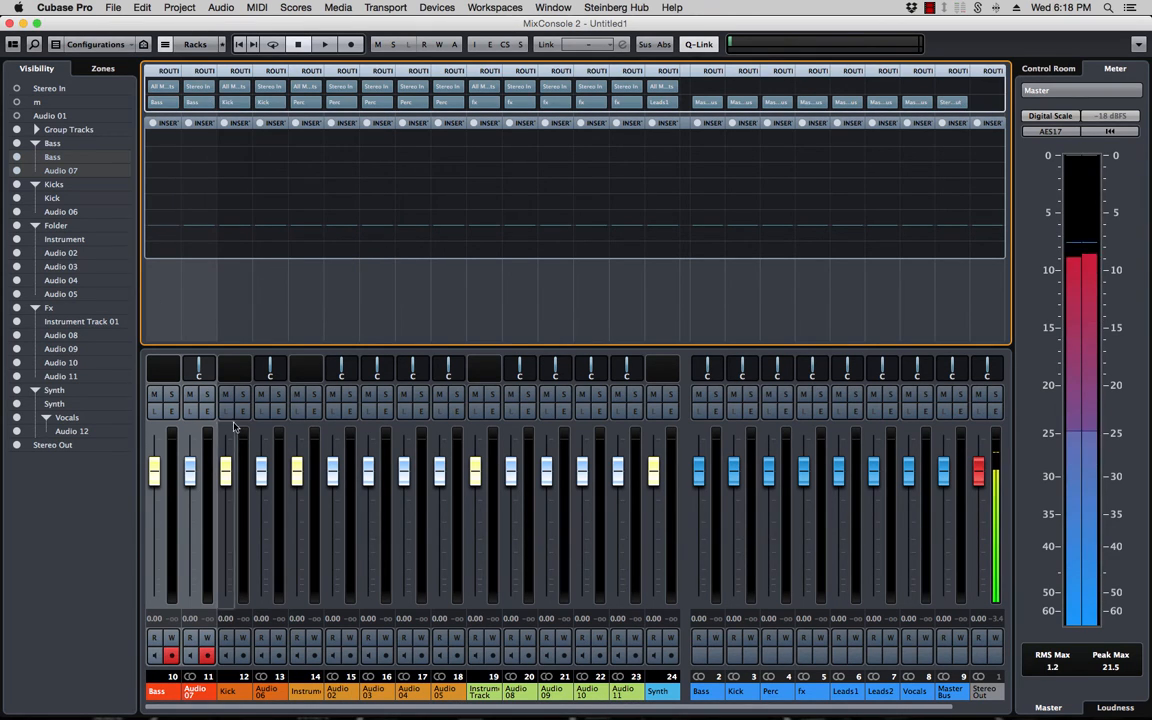
pyautogui.click(194, 693)
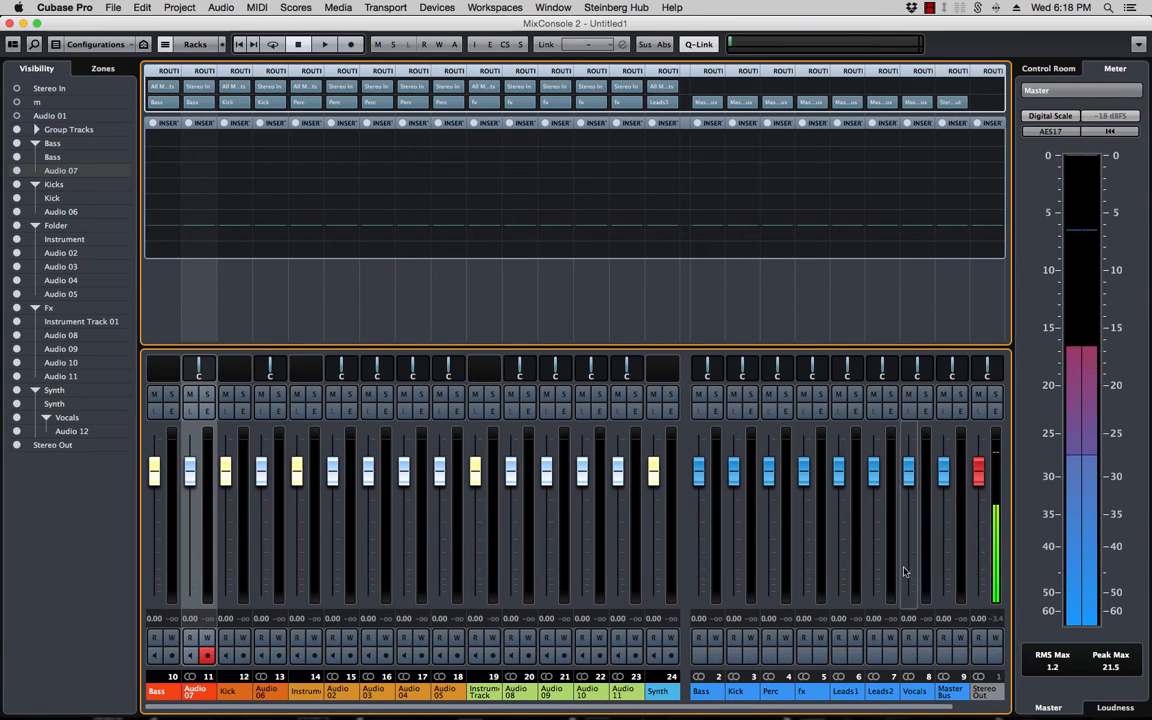
# - Select the Master Bus channel, and load the UV22HR dithering plug-in into insert slot 8 of Stereo Out
pyautogui.click(955, 680)
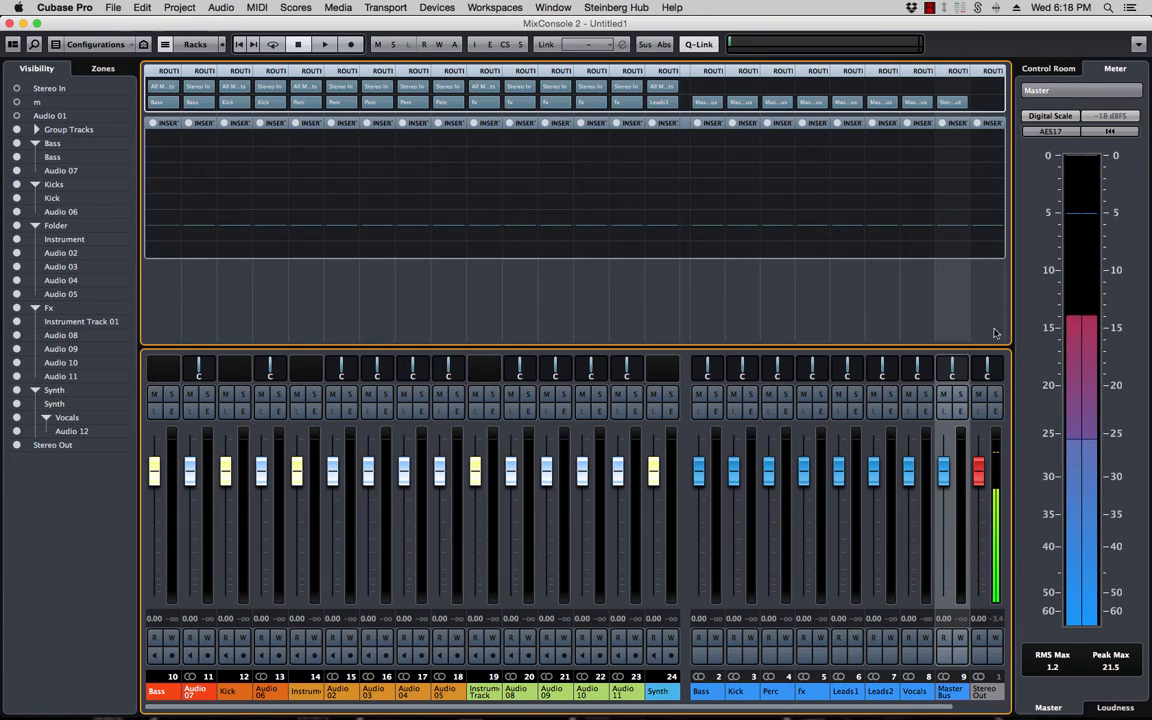
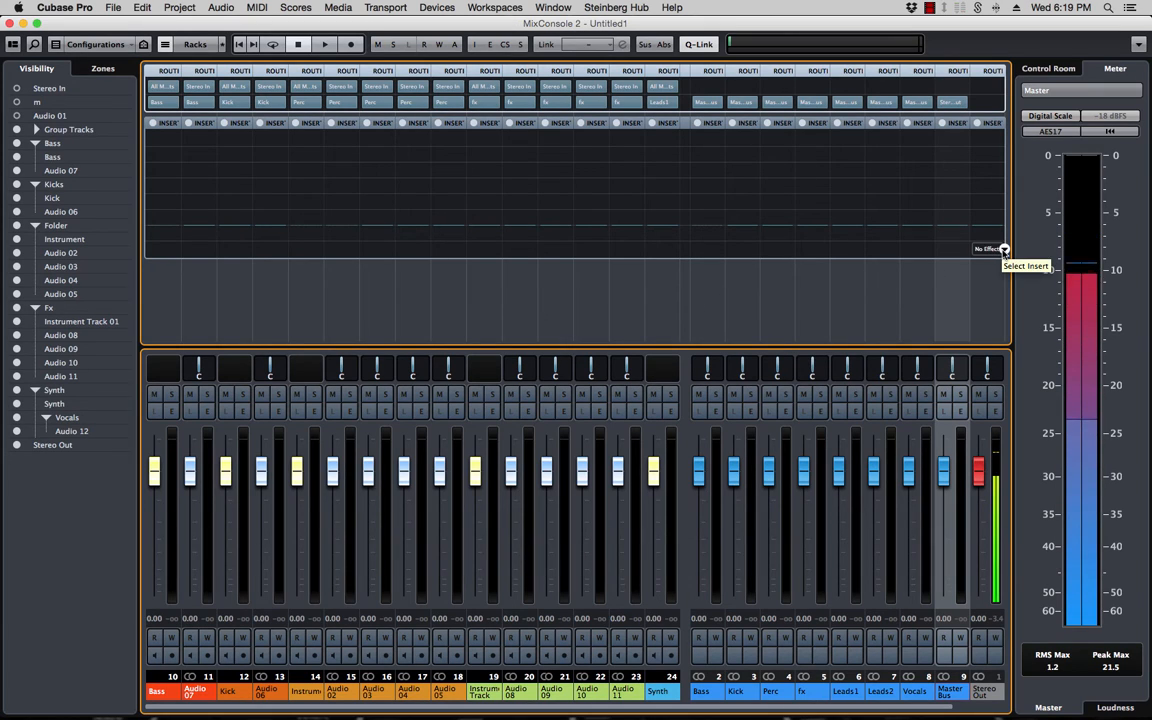
pyautogui.click(1004, 250)
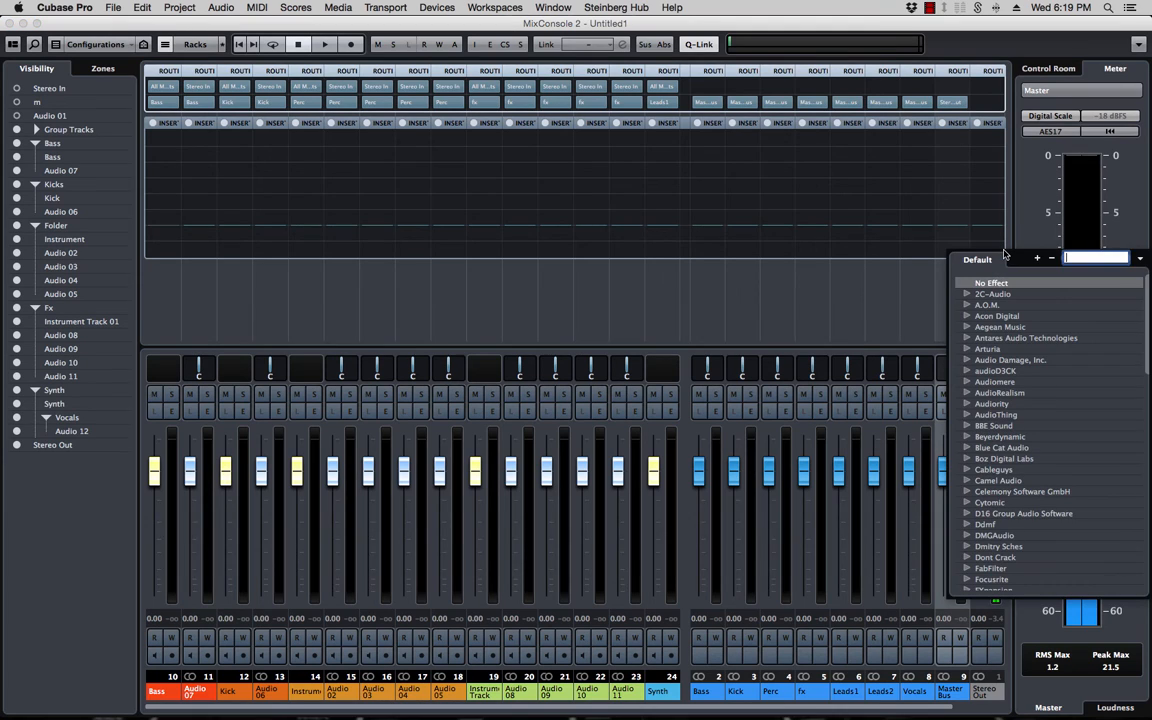
pyautogui.write('uv')
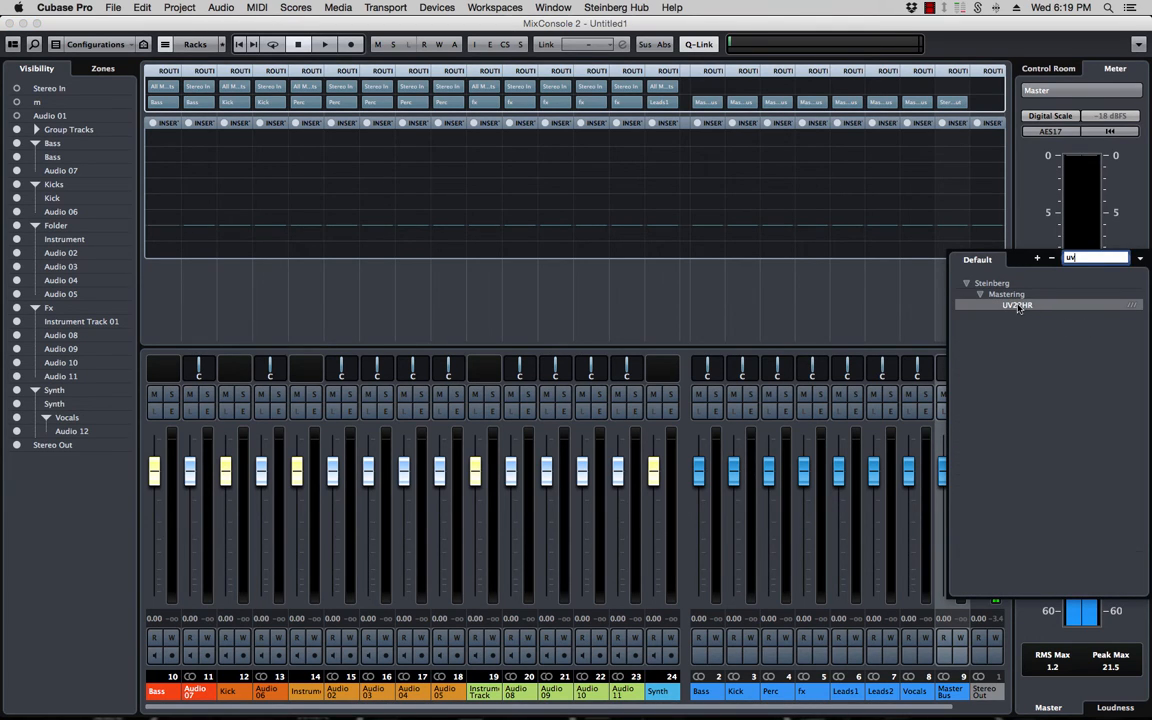
pyautogui.click(1018, 306)
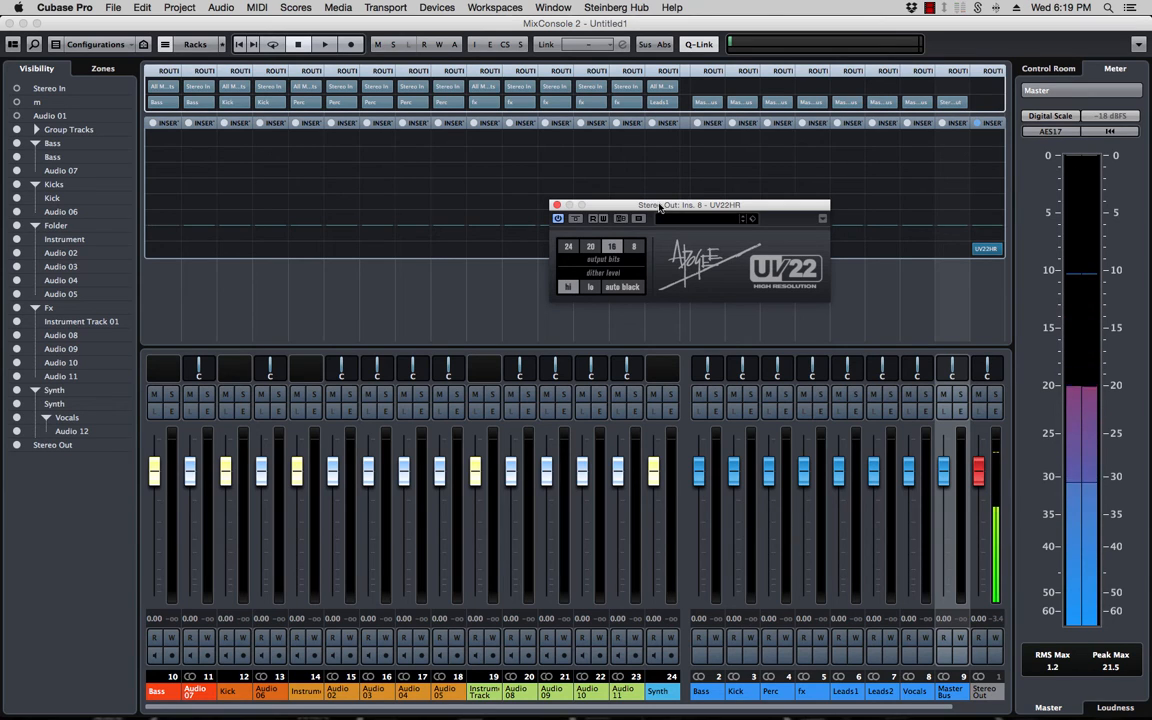
pyautogui.moveTo(660, 208); pyautogui.dragTo(488, 224)
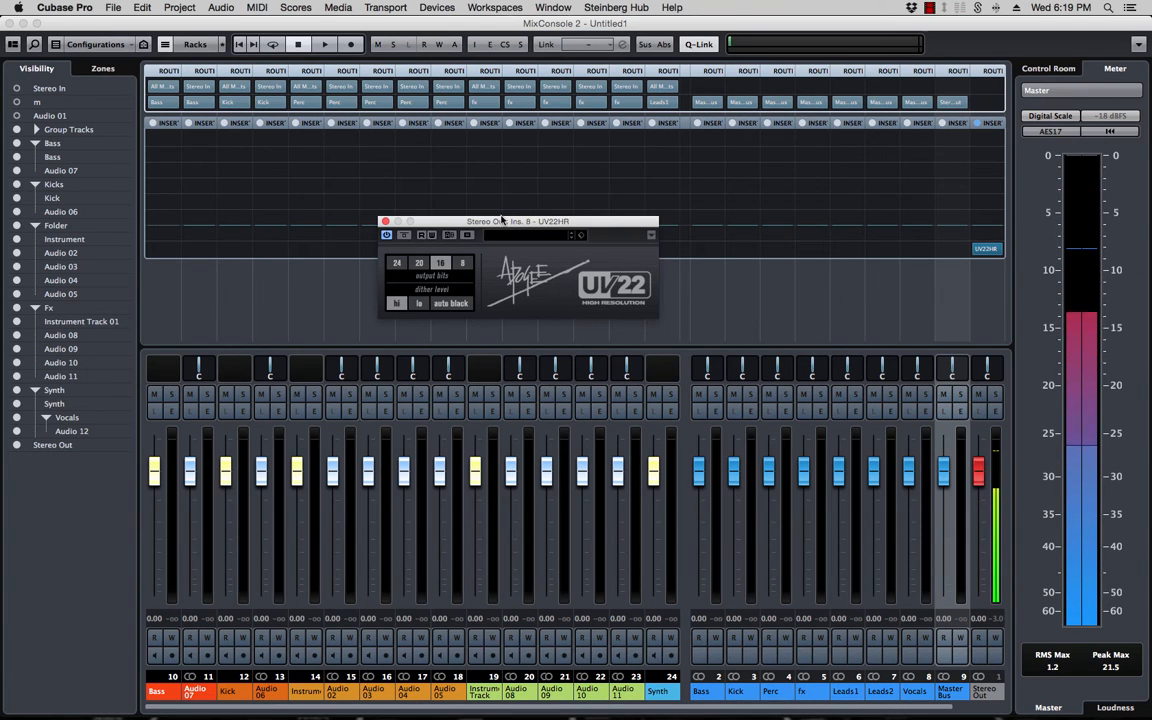
pyautogui.moveTo(501, 217); pyautogui.dragTo(697, 237)
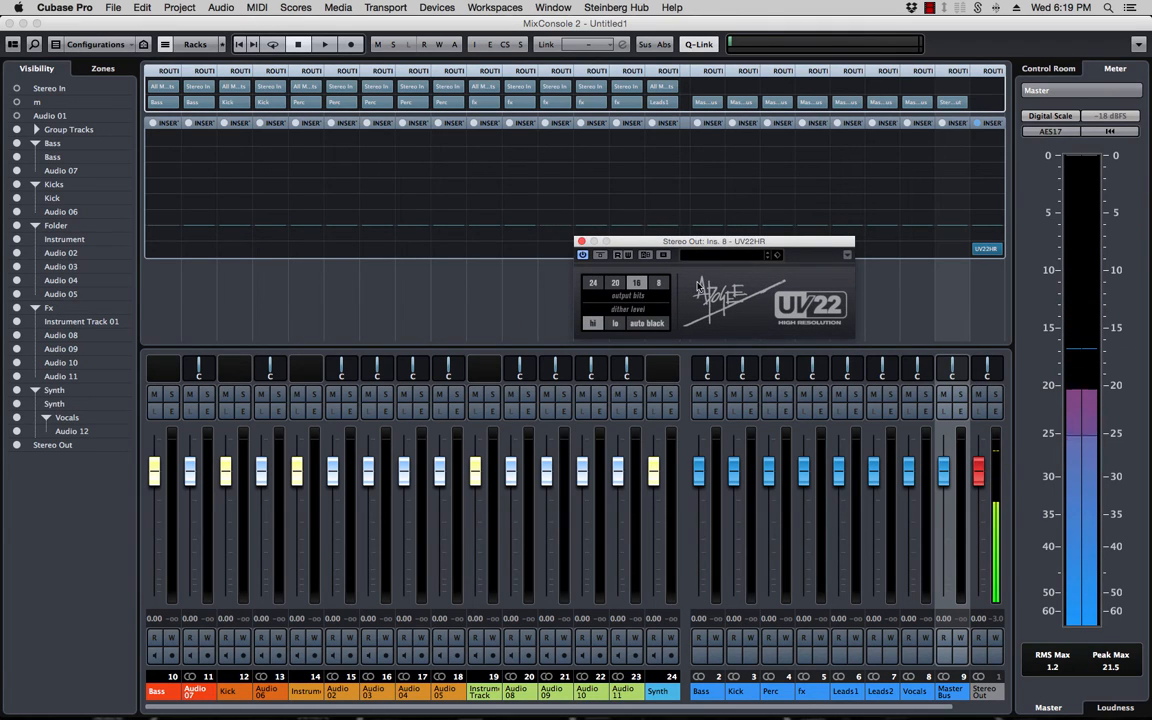
pyautogui.click(582, 241)
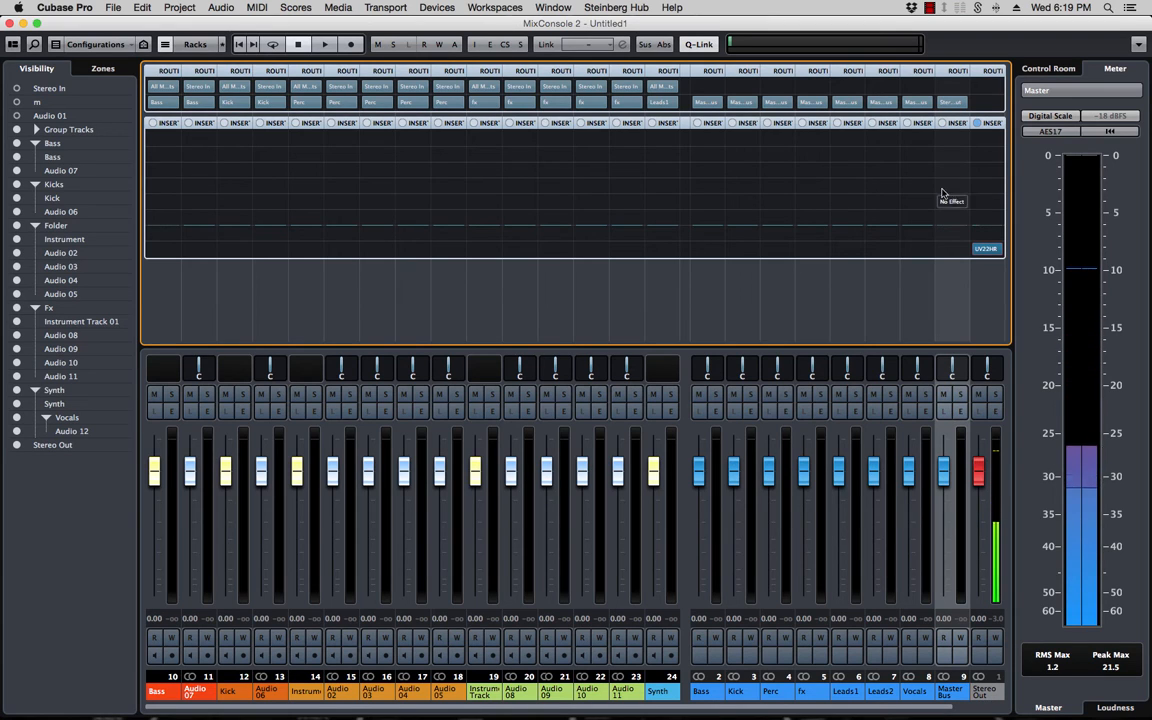
# - Find the SSLComp Stereo plug-in by searching for "ssl" and load it into insert slot 2 of the Master Bus
pyautogui.click(967, 158)
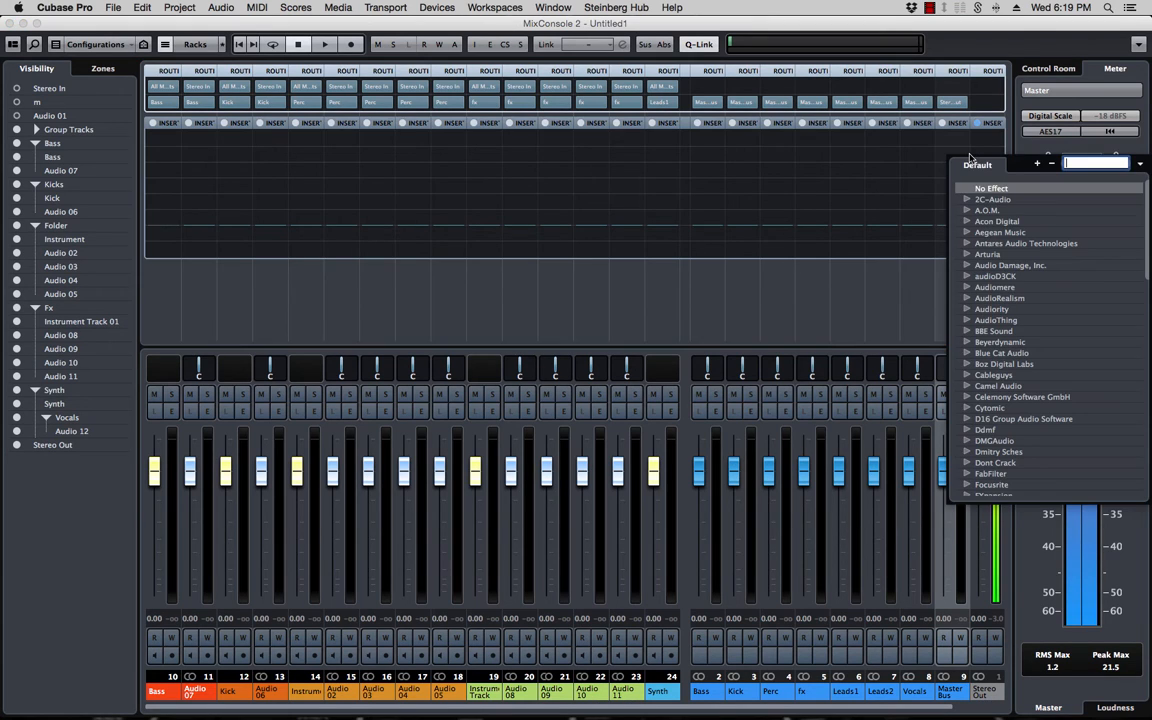
pyautogui.write('ssl bu')
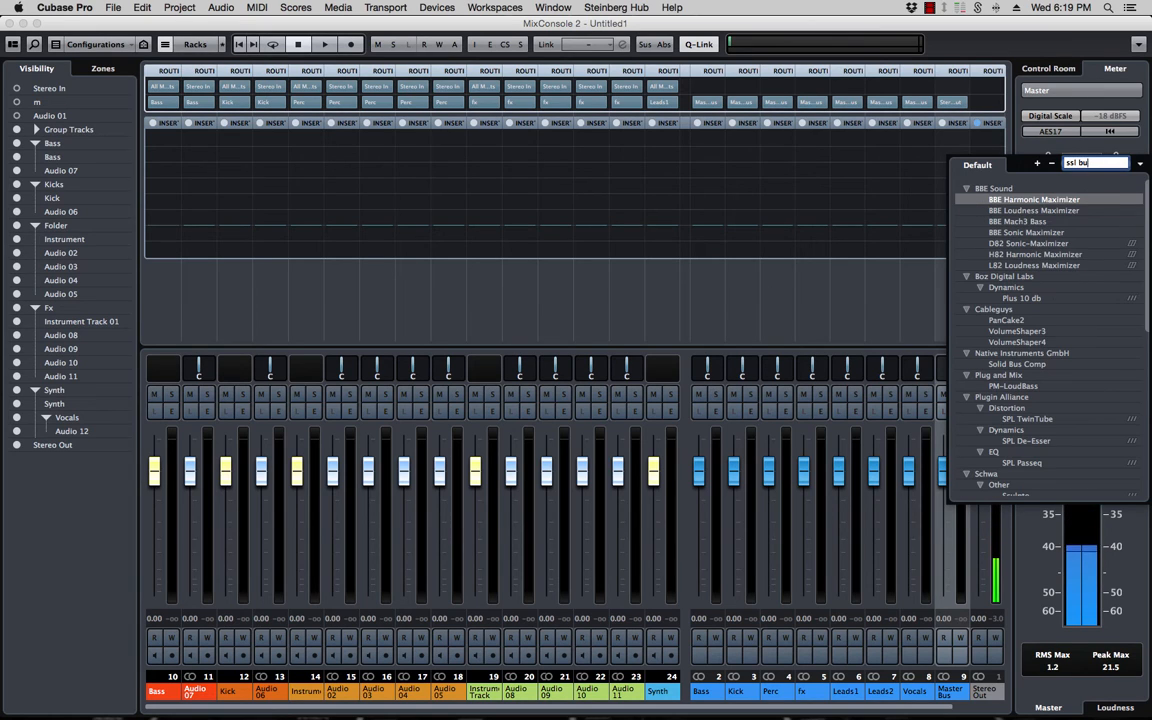
pyautogui.press('BackSpace')
pyautogui.press('BackSpace')
pyautogui.press('BackSpace')
pyautogui.press('BackSpace')
pyautogui.press('BackSpace')
pyautogui.write('bu')
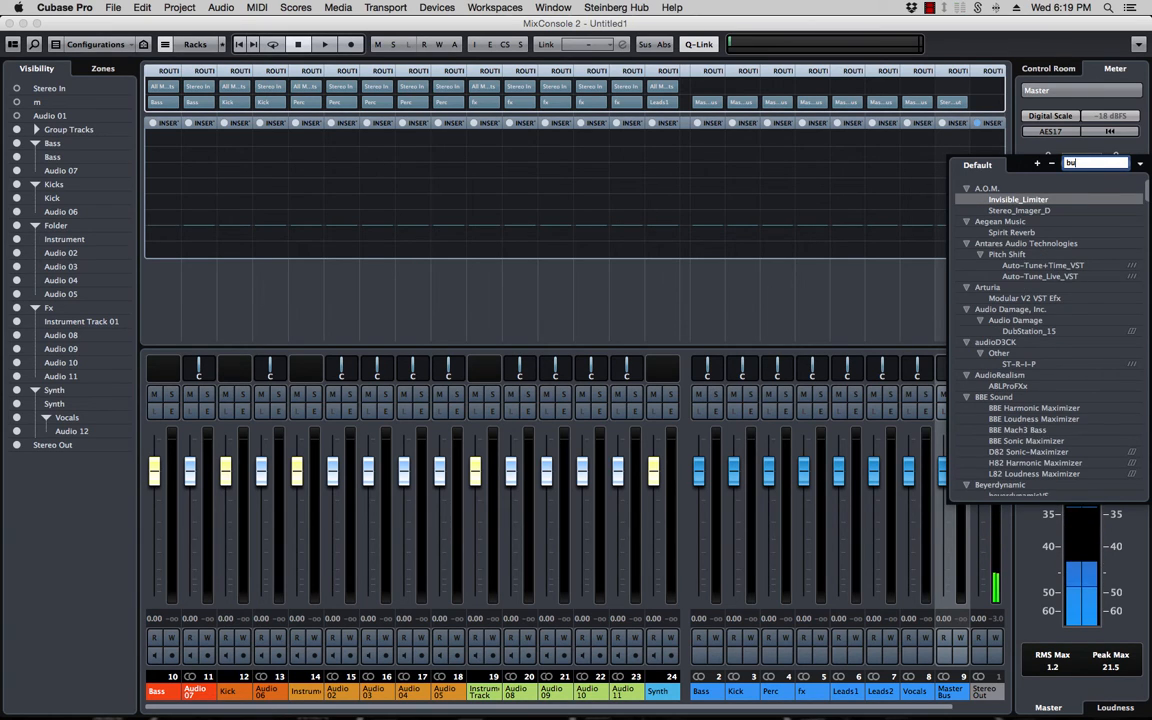
pyautogui.write('s')
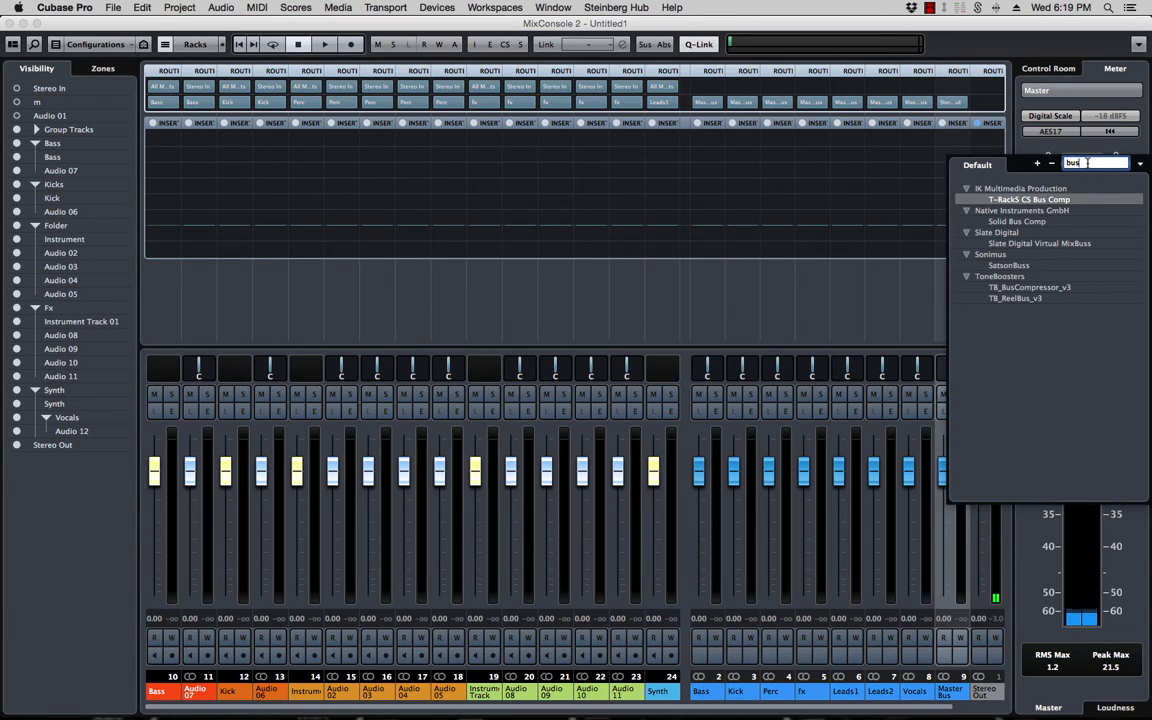
pyautogui.write('ssl')
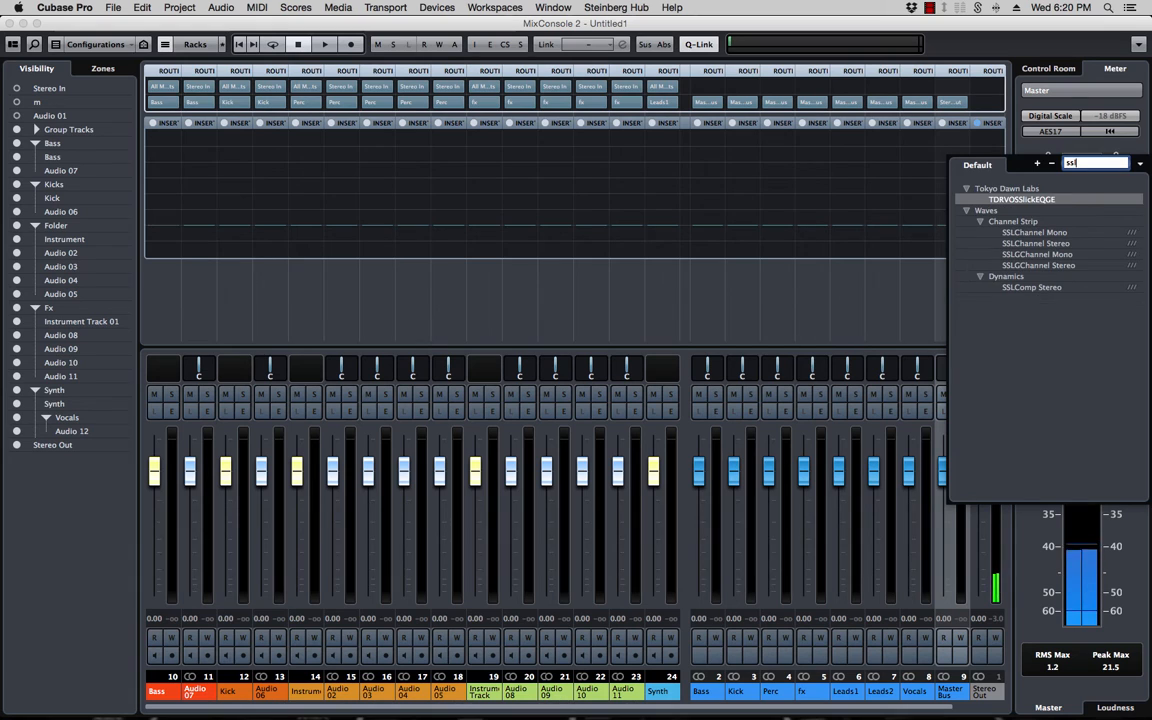
pyautogui.click(995, 288)
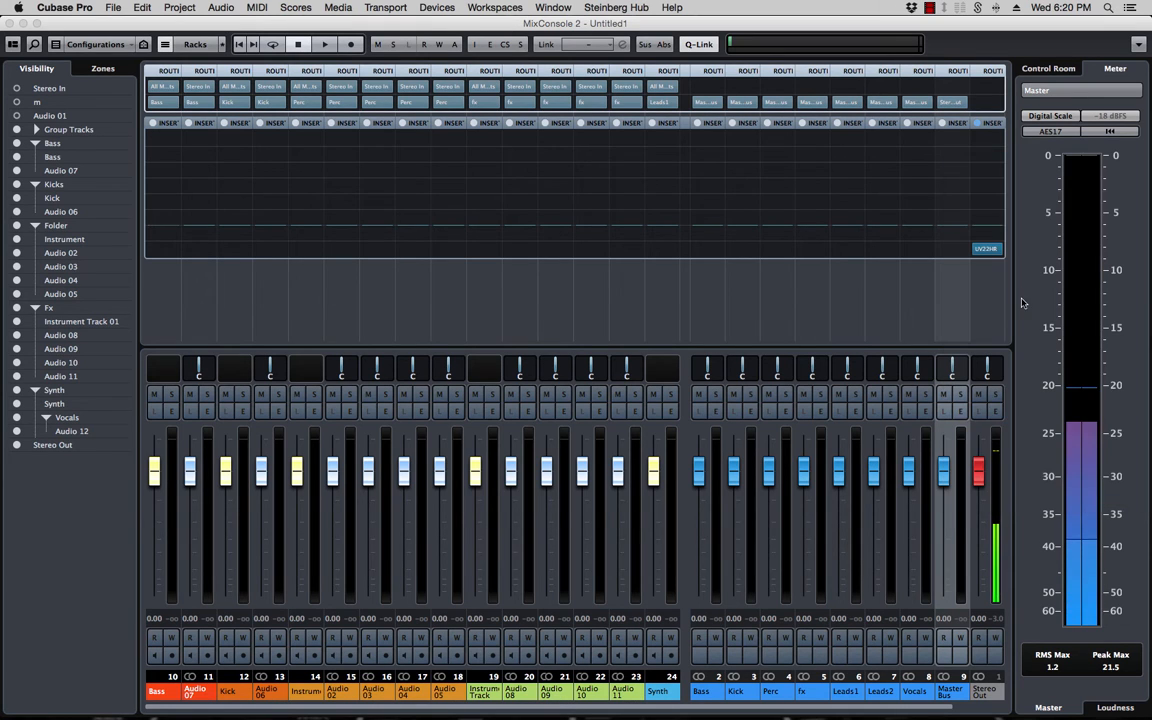
# - Deactivate the SSLComp insert on the Master Bus and close its plug-in window
pyautogui.moveTo(547, 89); pyautogui.dragTo(691, 175)
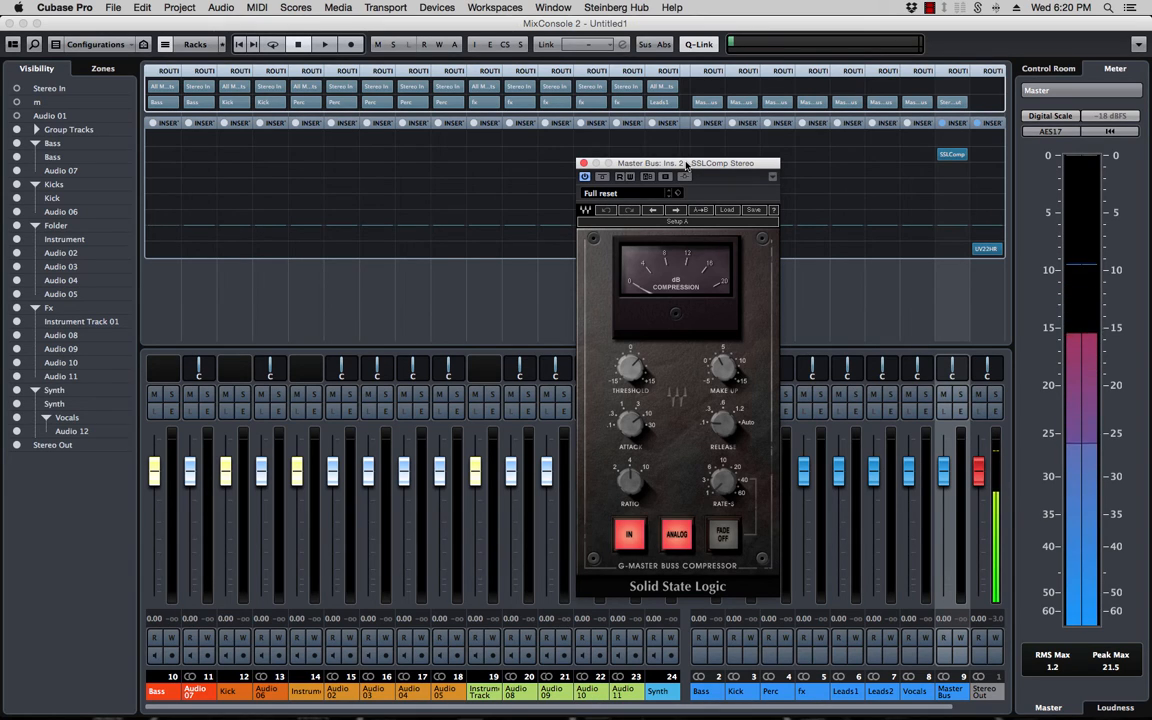
pyautogui.moveTo(685, 163); pyautogui.dragTo(608, 140)
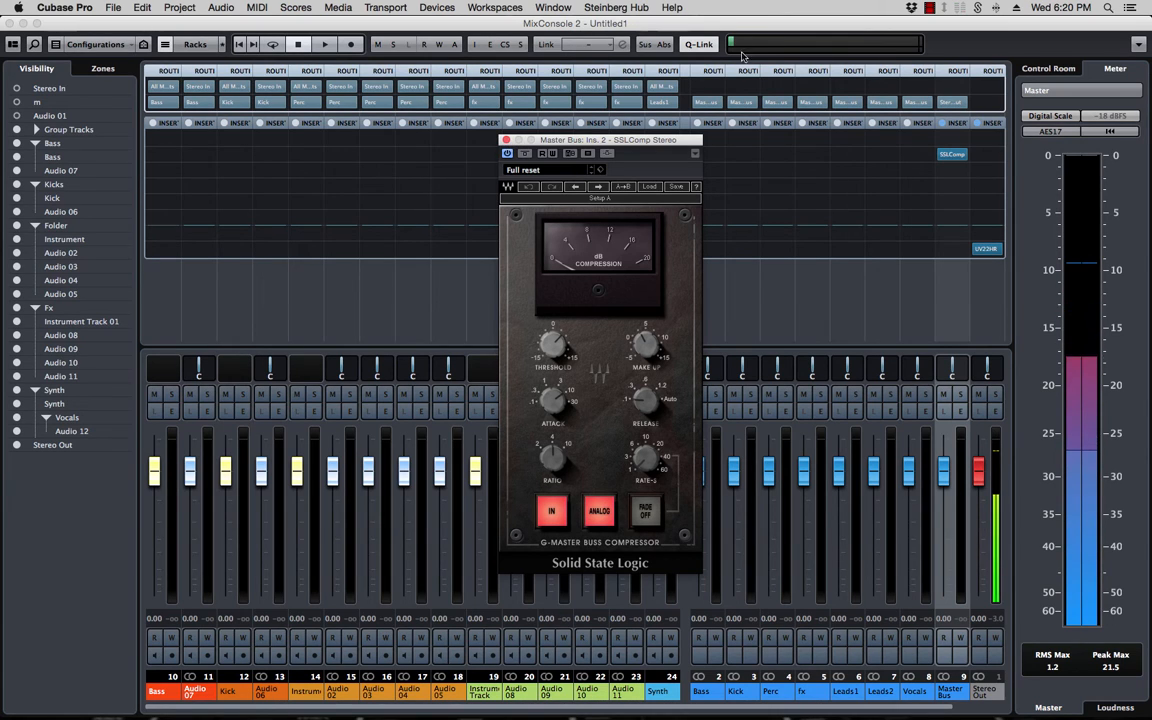
pyautogui.moveTo(594, 143); pyautogui.dragTo(748, 163)
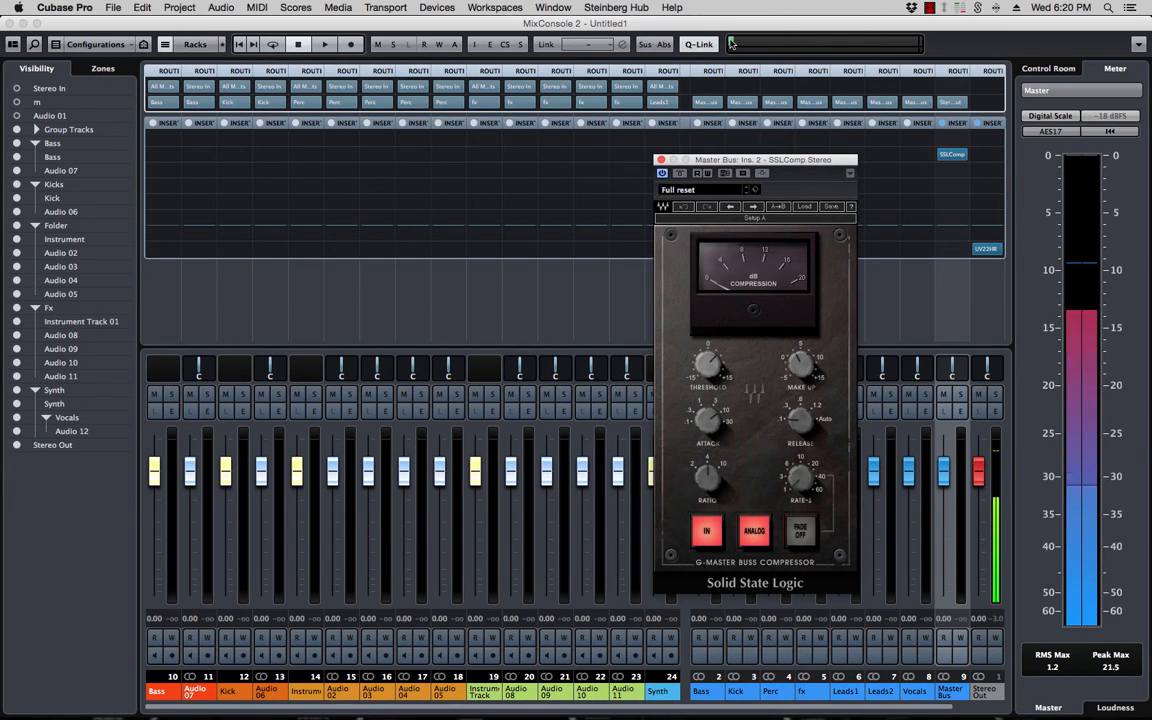
pyautogui.click(661, 160)
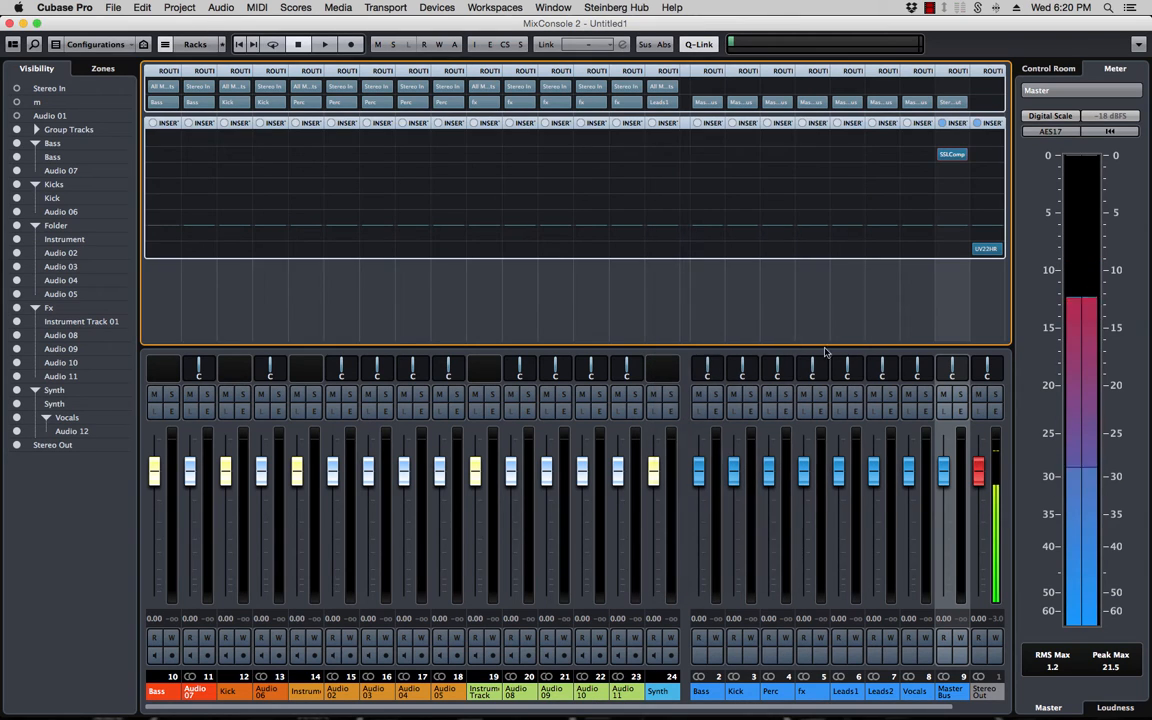
pyautogui.click(955, 155)
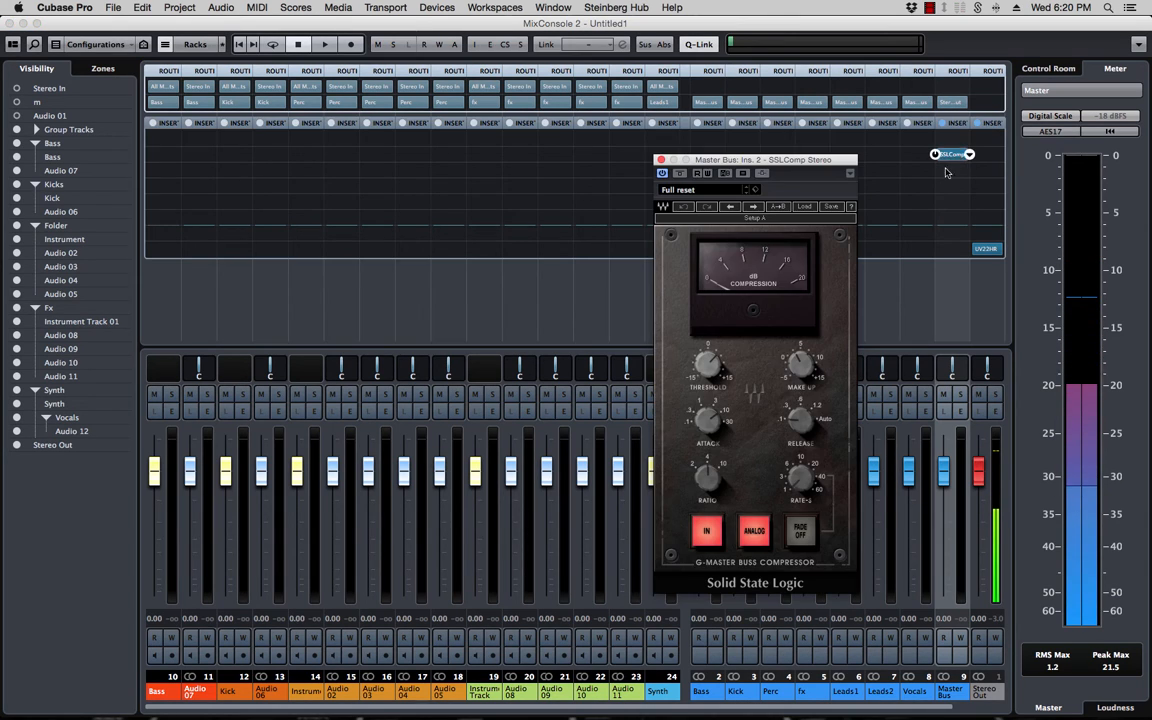
pyautogui.click(662, 176)
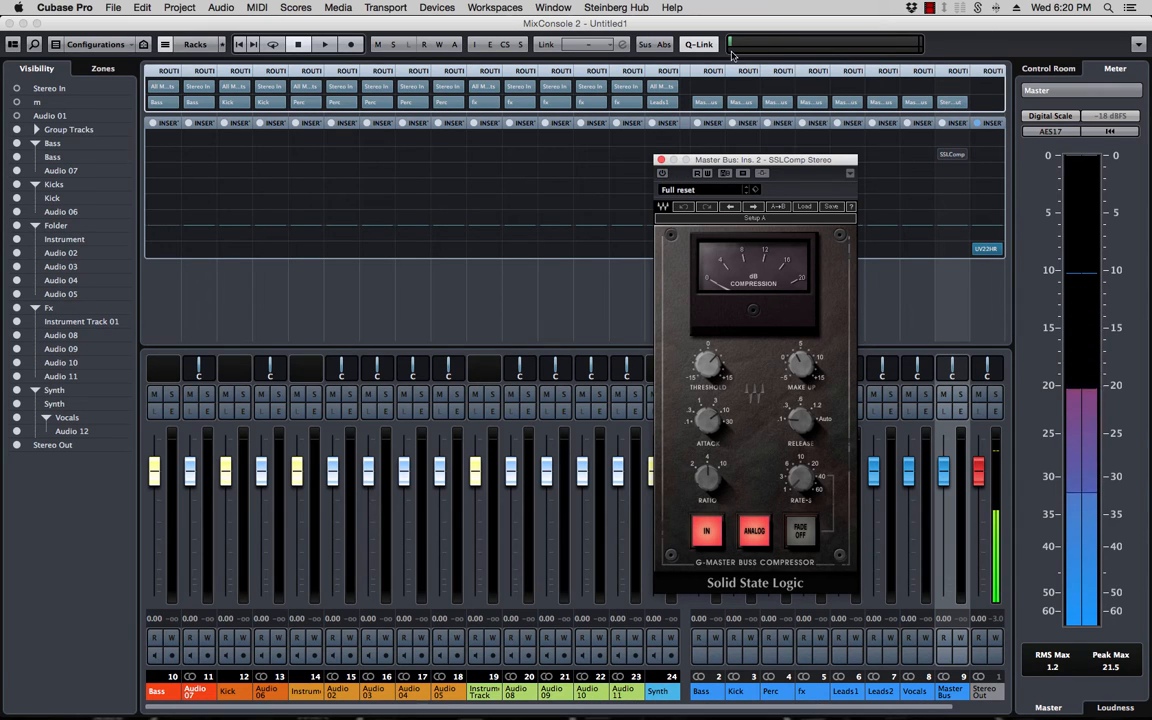
pyautogui.click(660, 160)
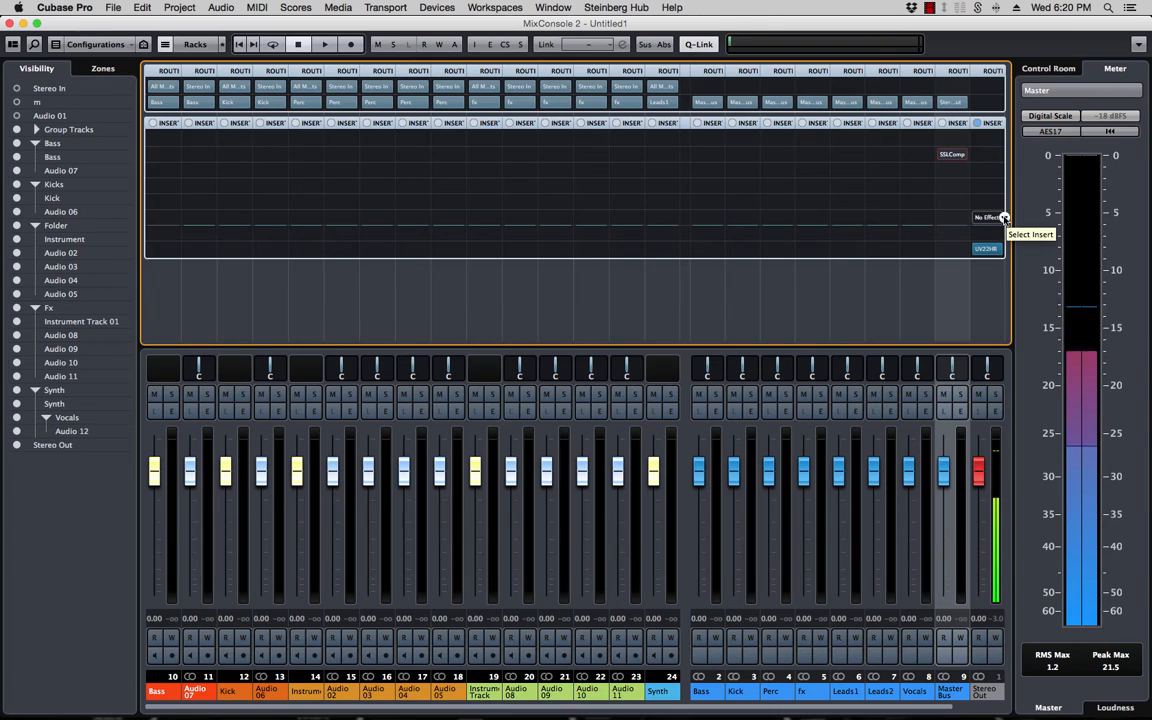
# - Load the A.O.M. Invisible Limiter into insert slot 6 of Stereo Out and close its plug-in window
pyautogui.click(1004, 217)
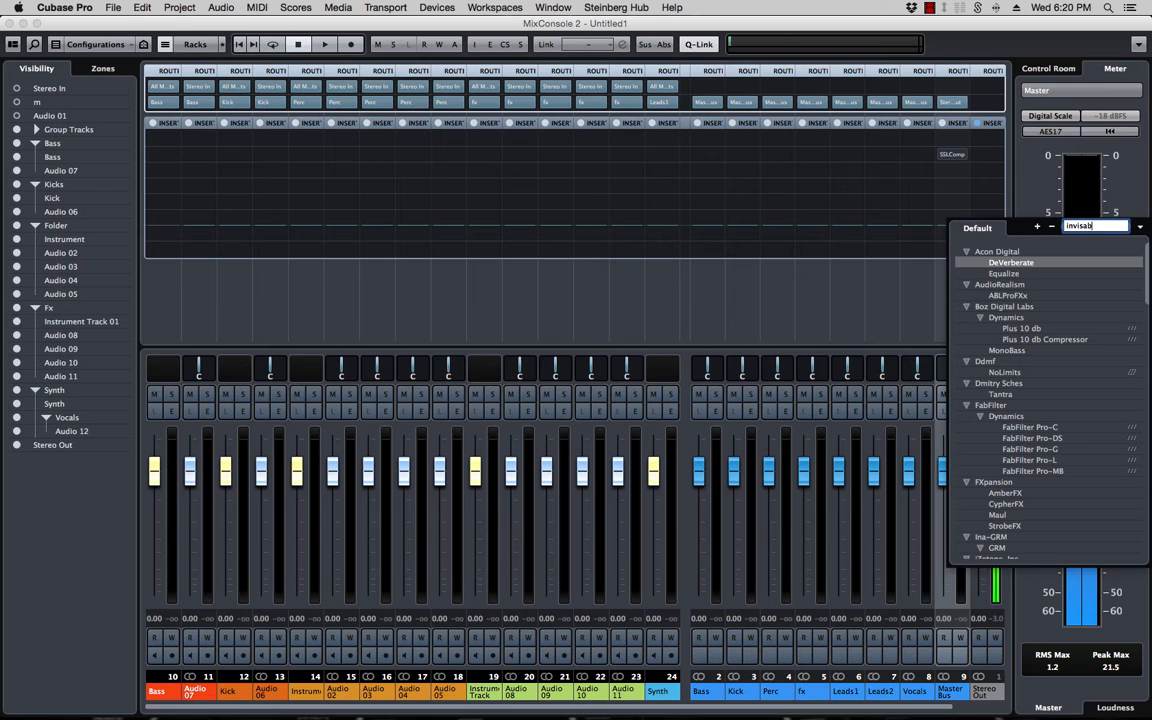
pyautogui.press('Return')
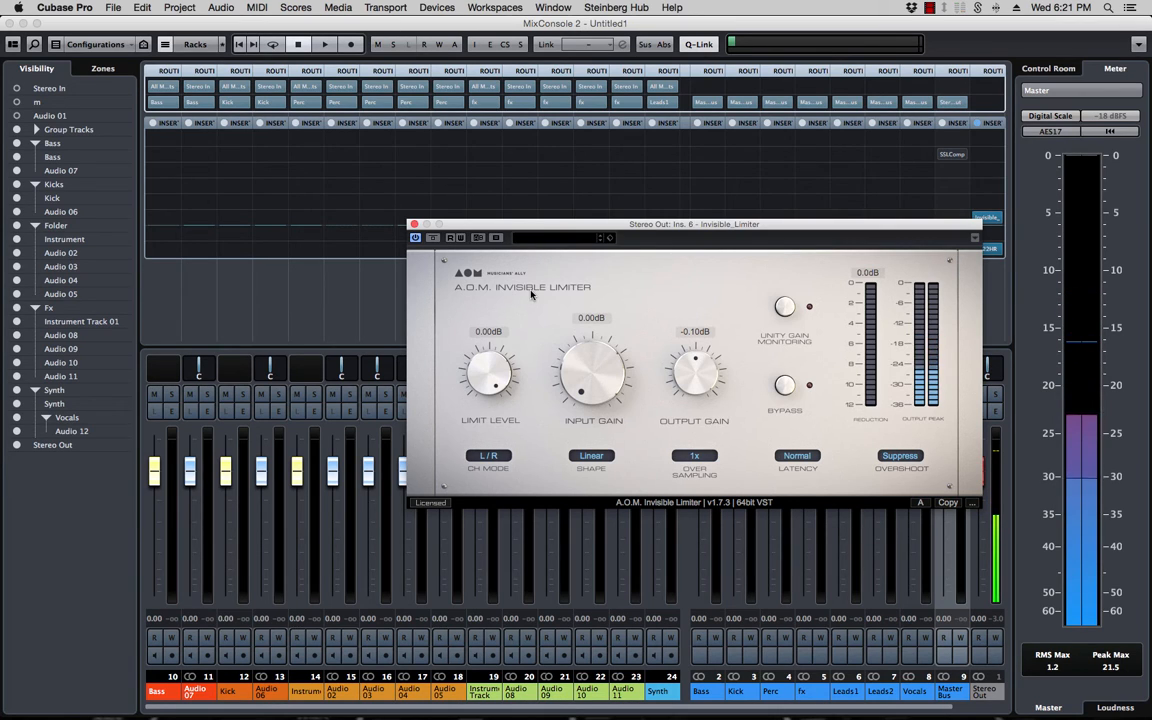
pyautogui.moveTo(575, 224); pyautogui.dragTo(501, 192)
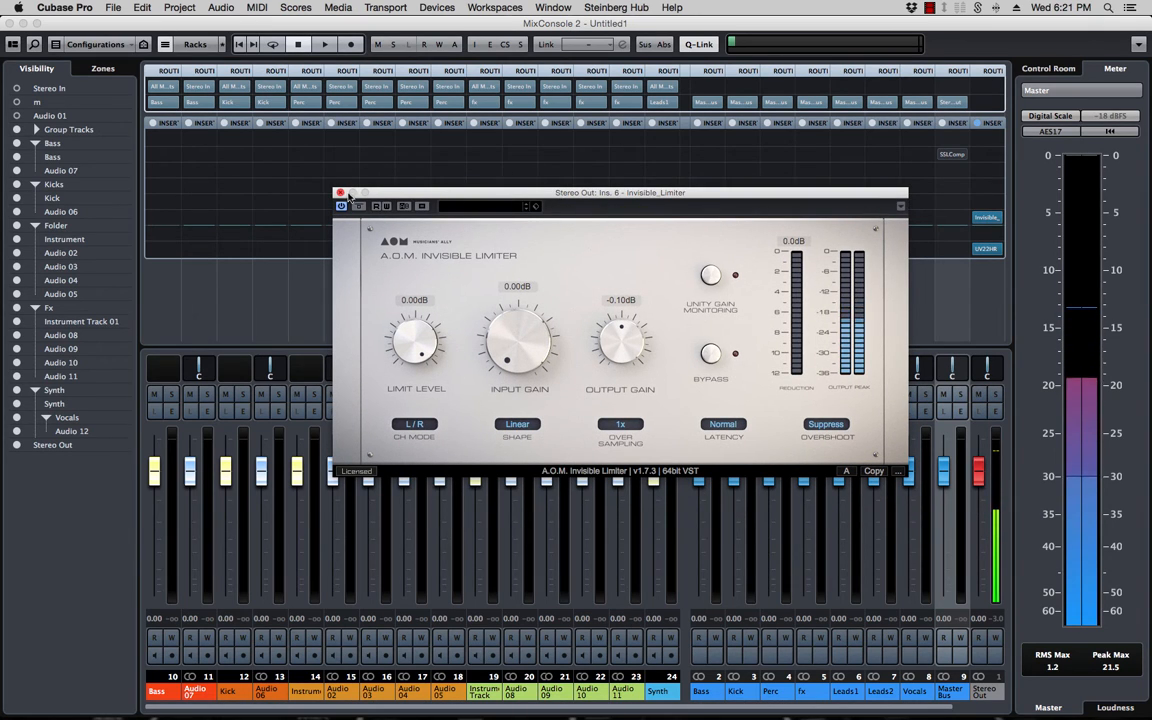
pyautogui.moveTo(600, 192); pyautogui.dragTo(510, 178)
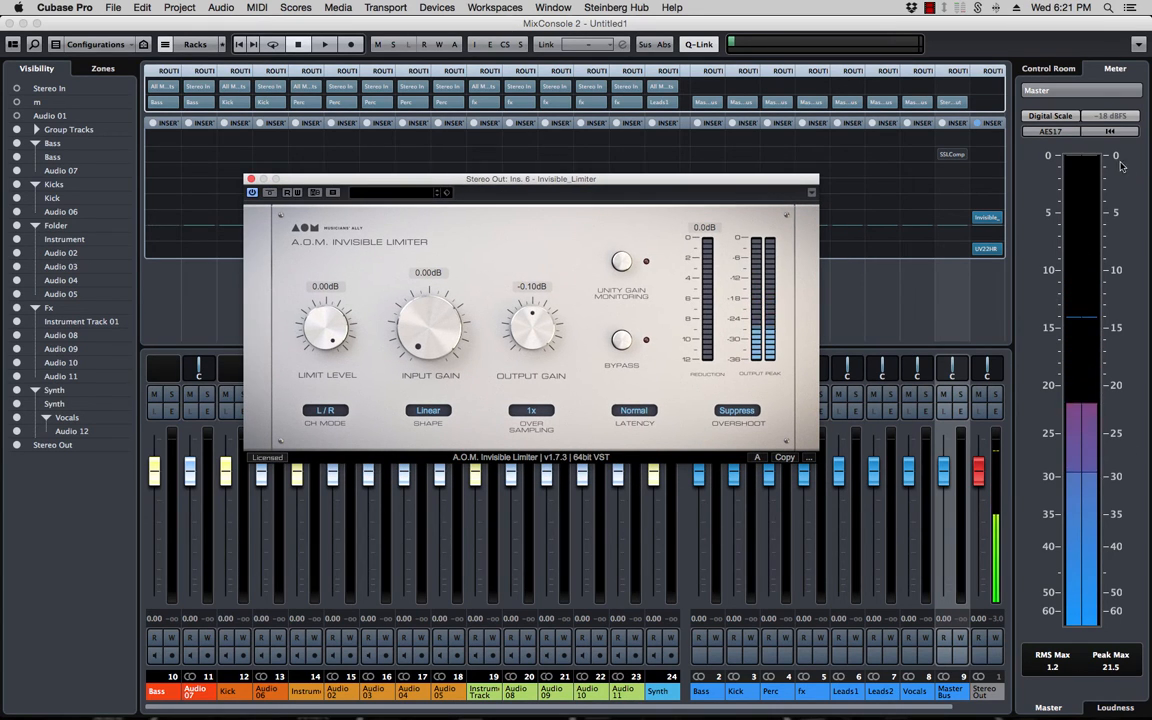
pyautogui.click(251, 179)
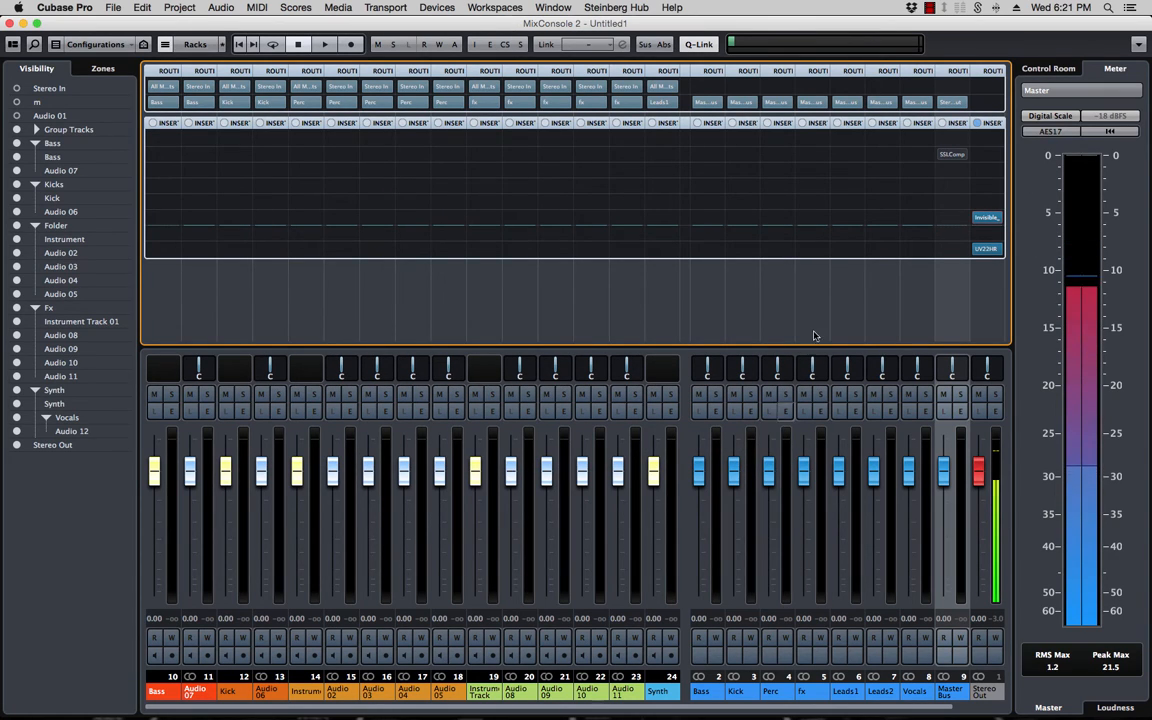
# - Hide the Performance Meter from the MixConsole toolbar and show it again
pyautogui.rightClick(966, 47)
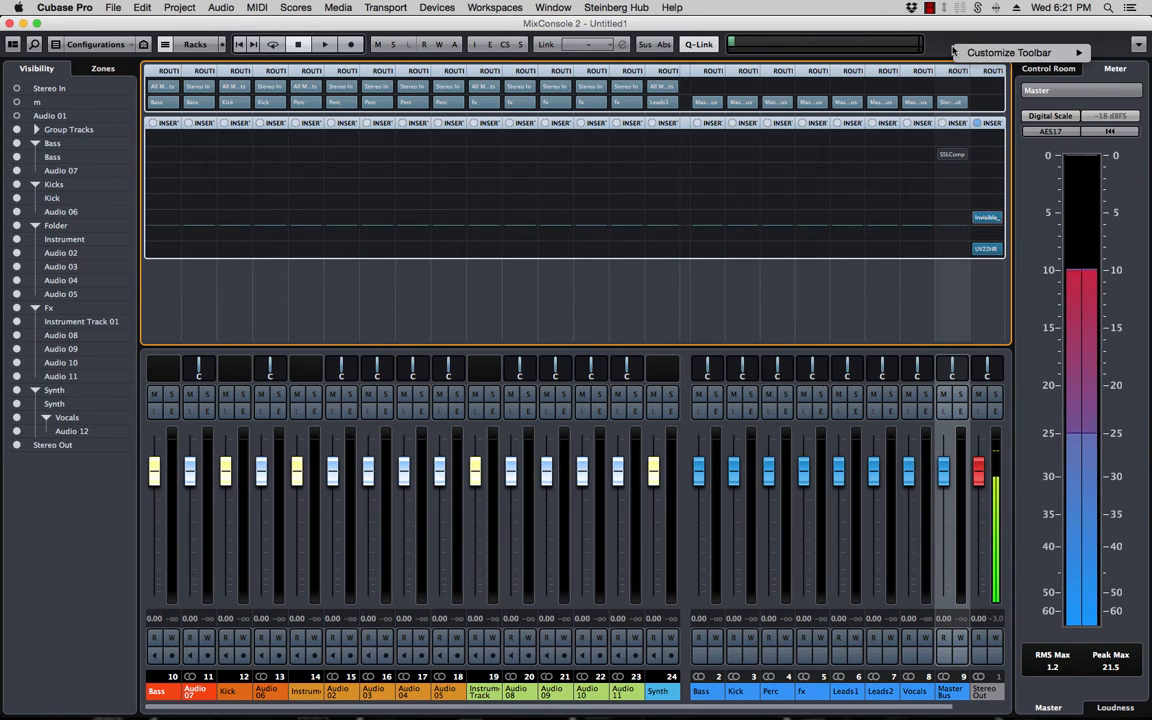
pyautogui.moveTo(1025, 53)
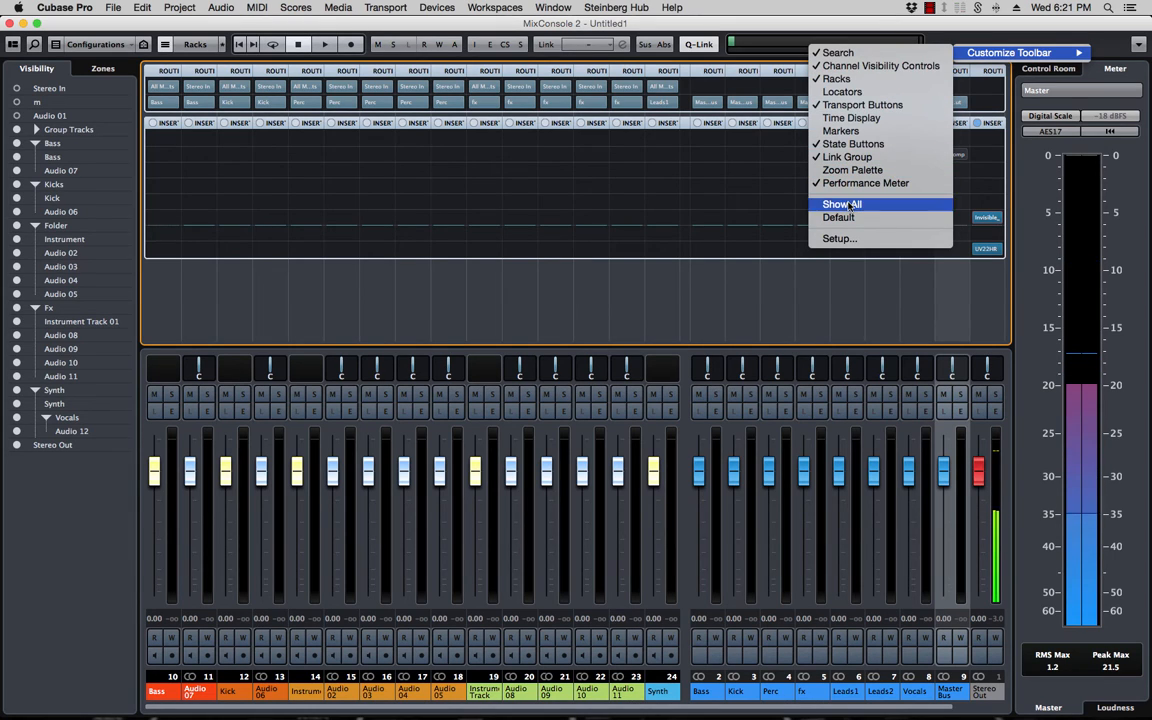
pyautogui.click(822, 185)
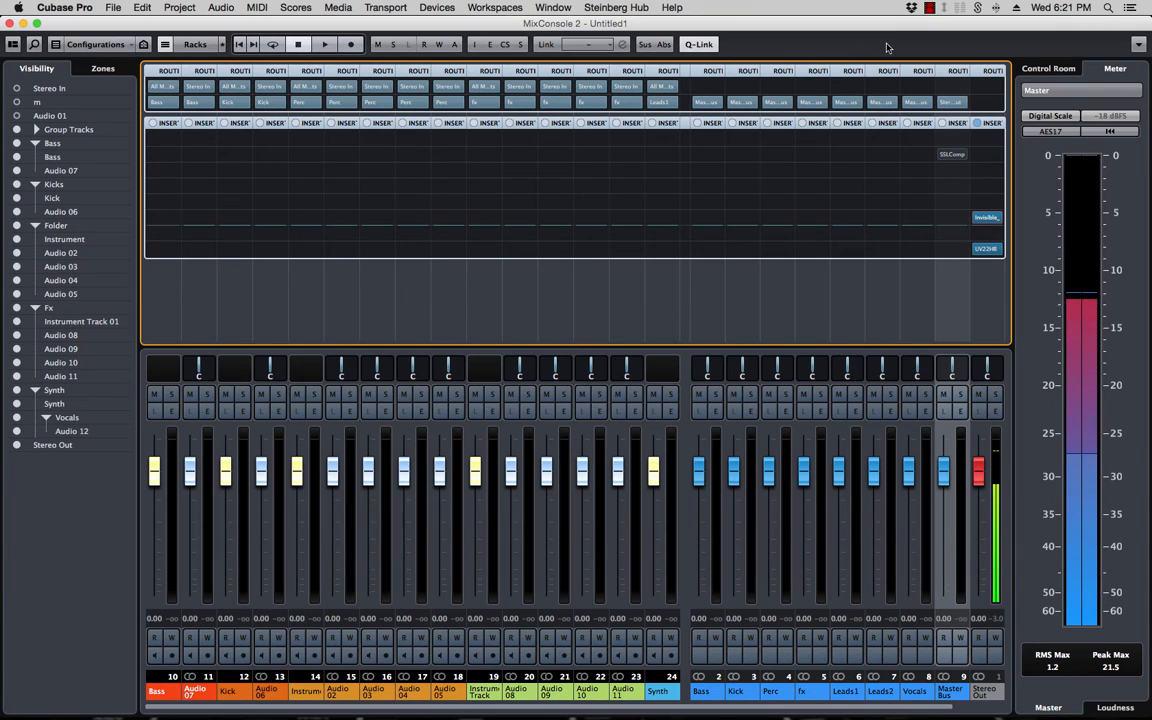
pyautogui.rightClick(886, 47)
pyautogui.moveTo(940, 50)
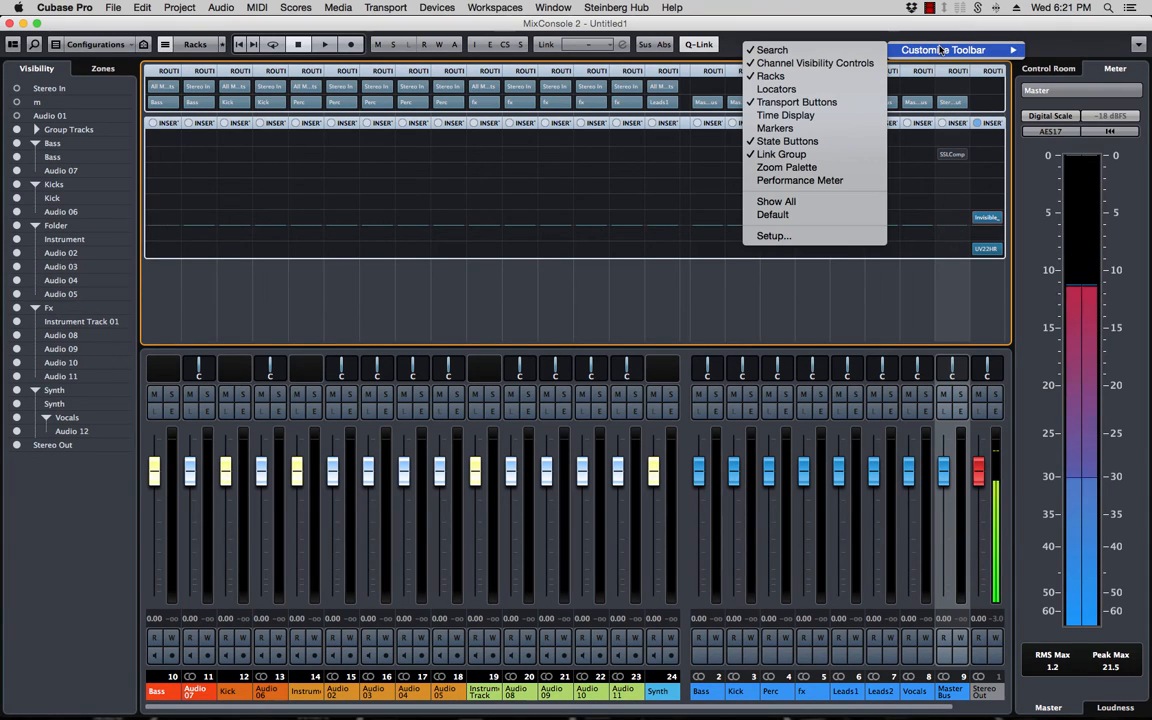
pyautogui.click(834, 182)
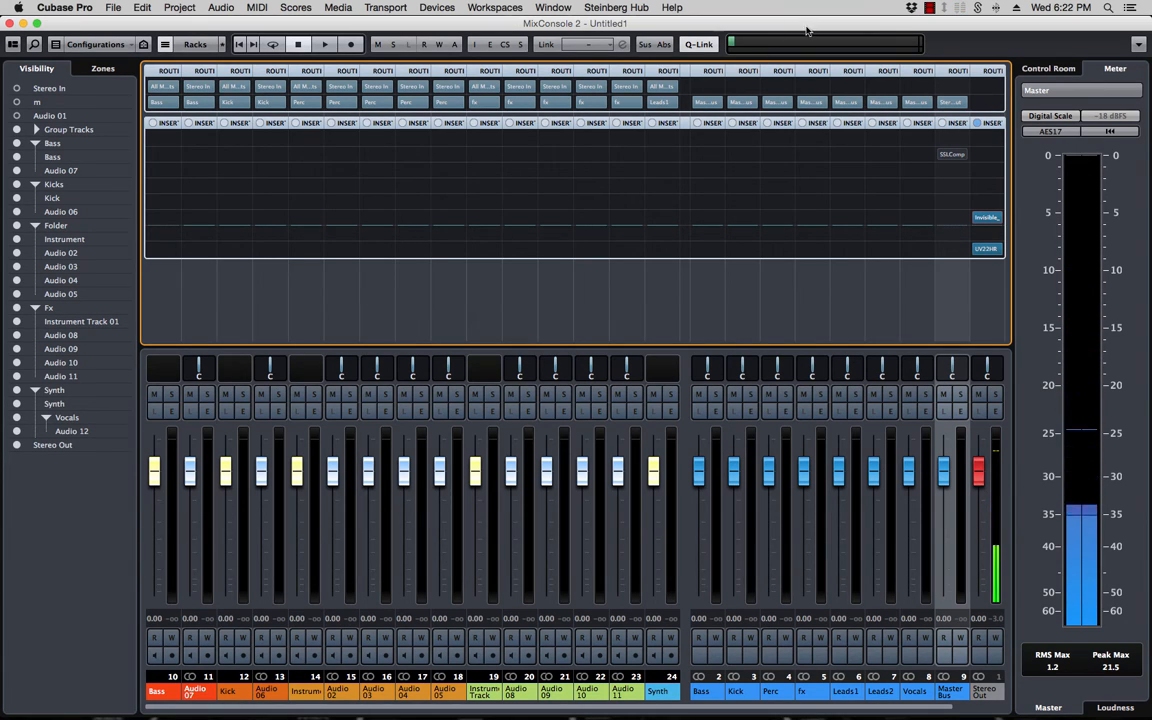
# - Customize the MixConsole toolbar by hiding the Transport Buttons and showing the Time Display
pyautogui.rightClick(975, 42)
pyautogui.moveTo(985, 44)
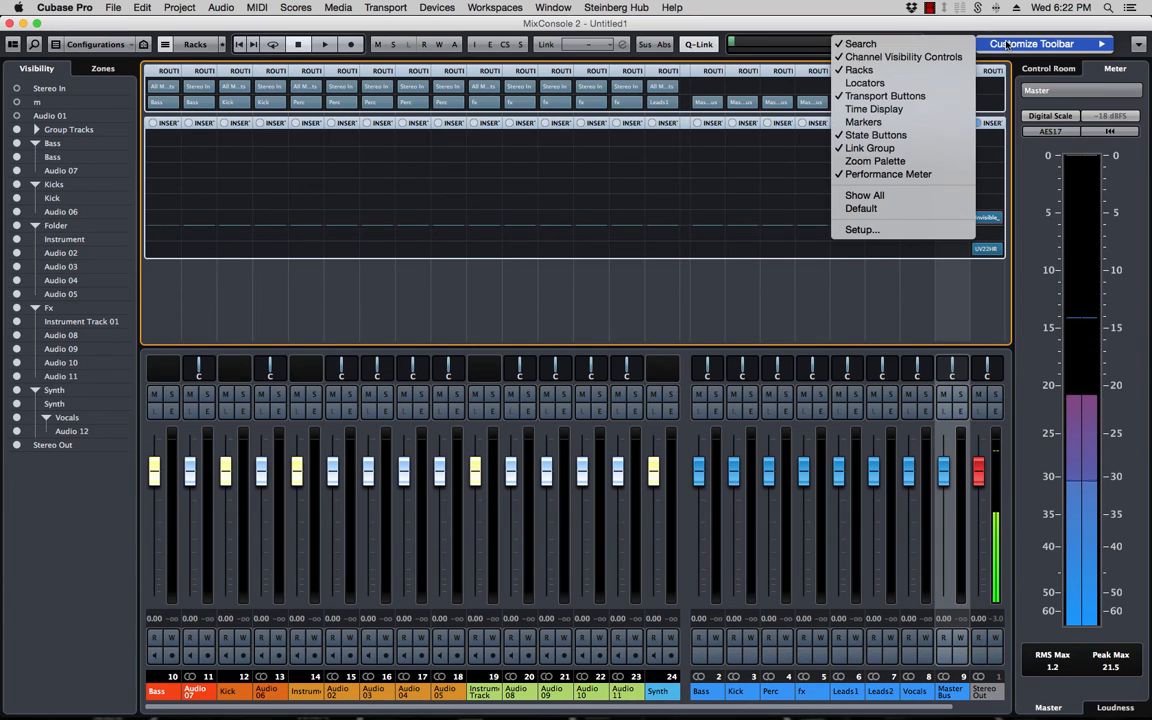
pyautogui.click(870, 97)
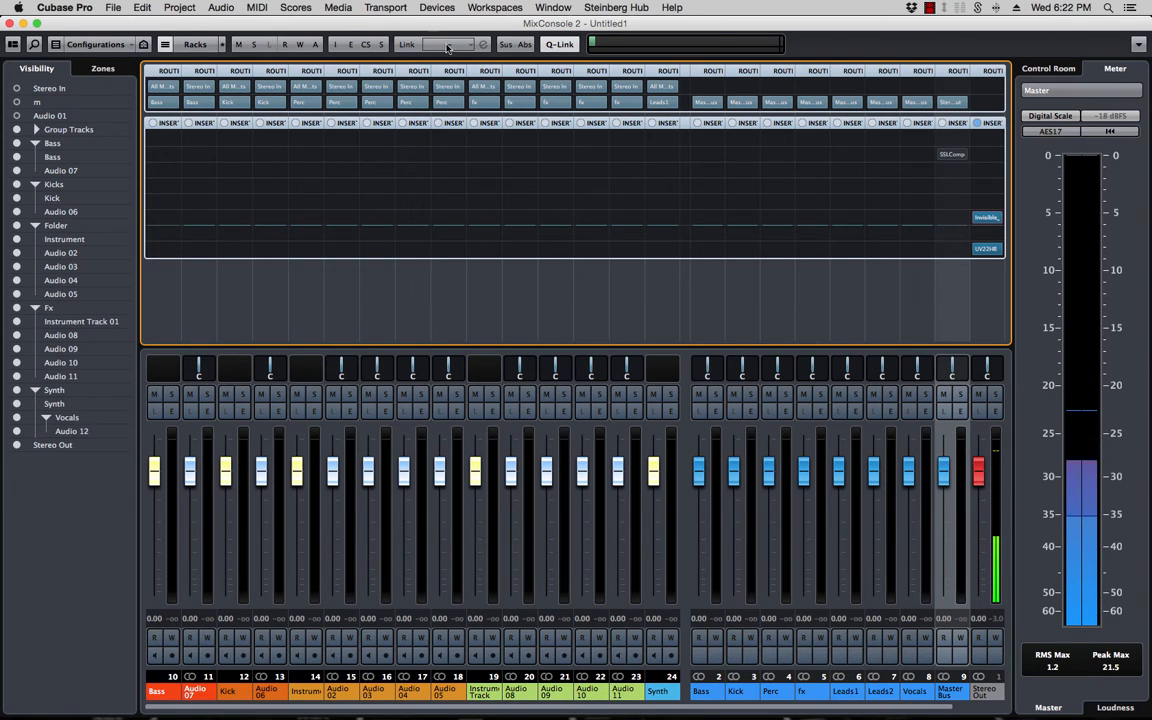
pyautogui.rightClick(887, 44)
pyautogui.moveTo(962, 56)
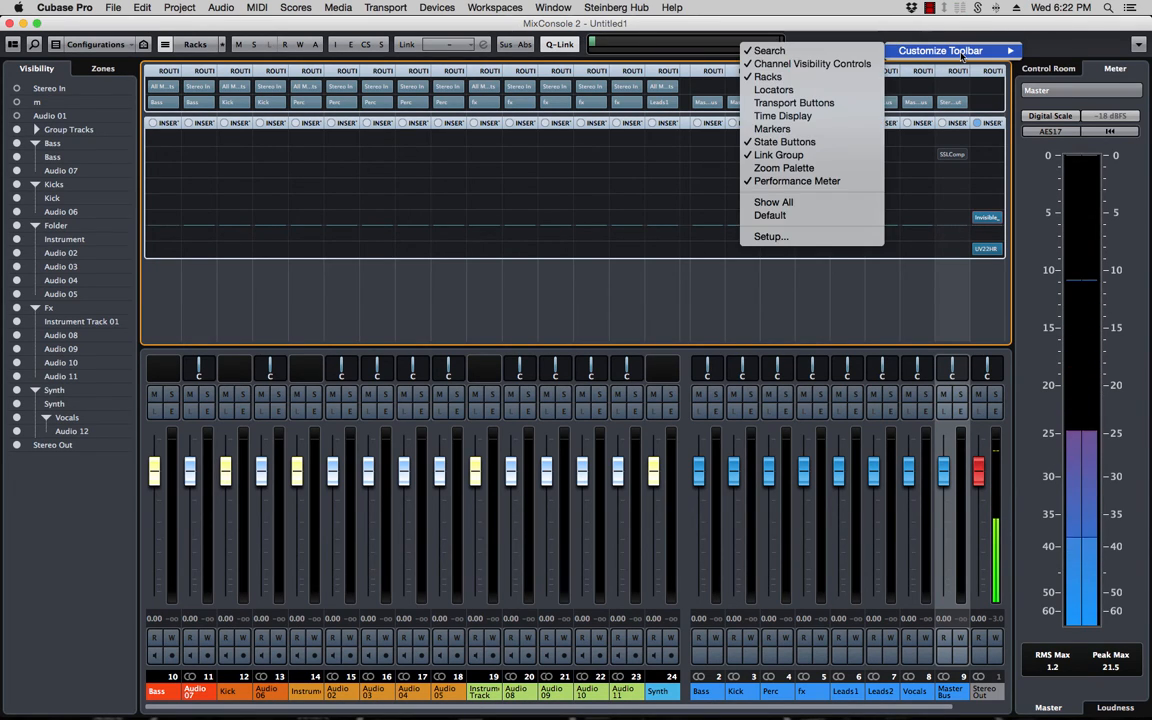
pyautogui.click(775, 117)
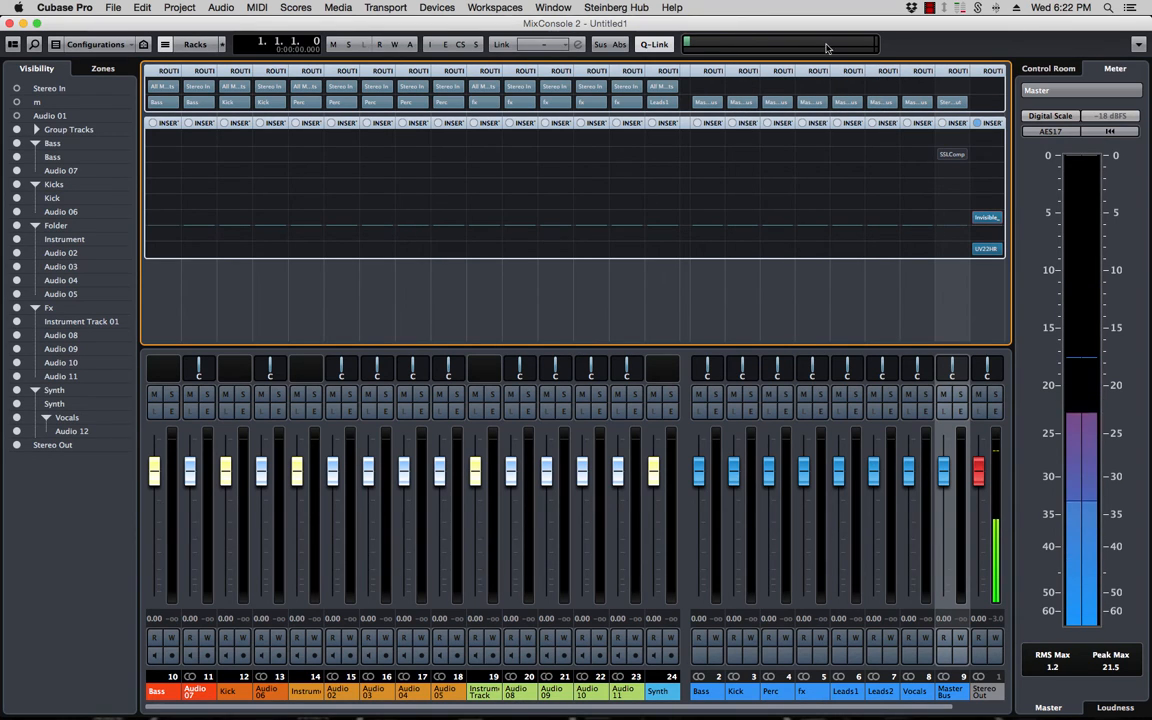
pyautogui.rightClick(947, 49)
pyautogui.moveTo(990, 51)
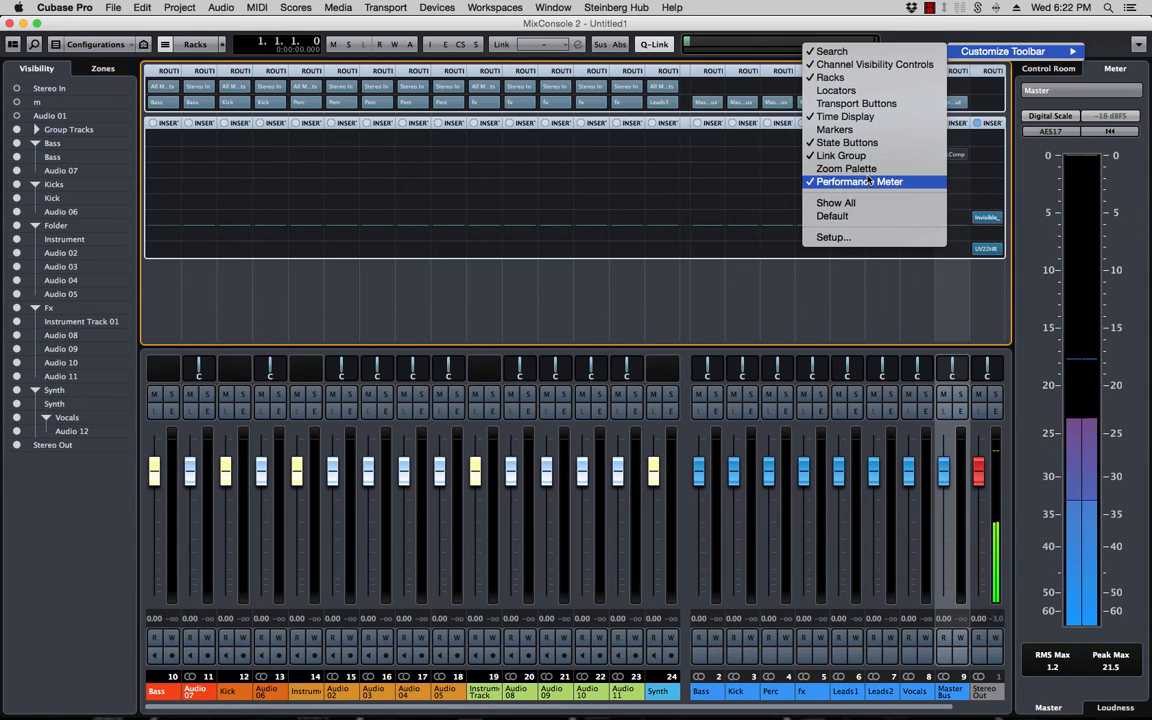
pyautogui.click(985, 50)
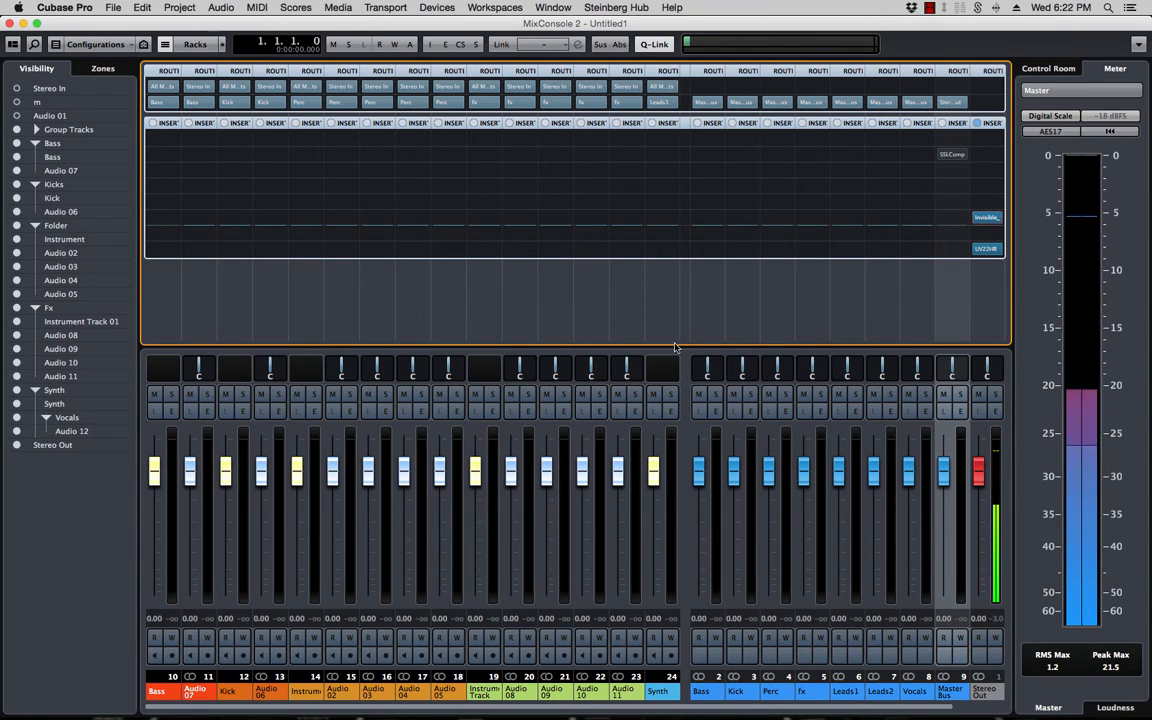
# - In the project's track list, load the VPS Metrum instrument on the Kick track and close its plug-in window
pyautogui.press('F3')
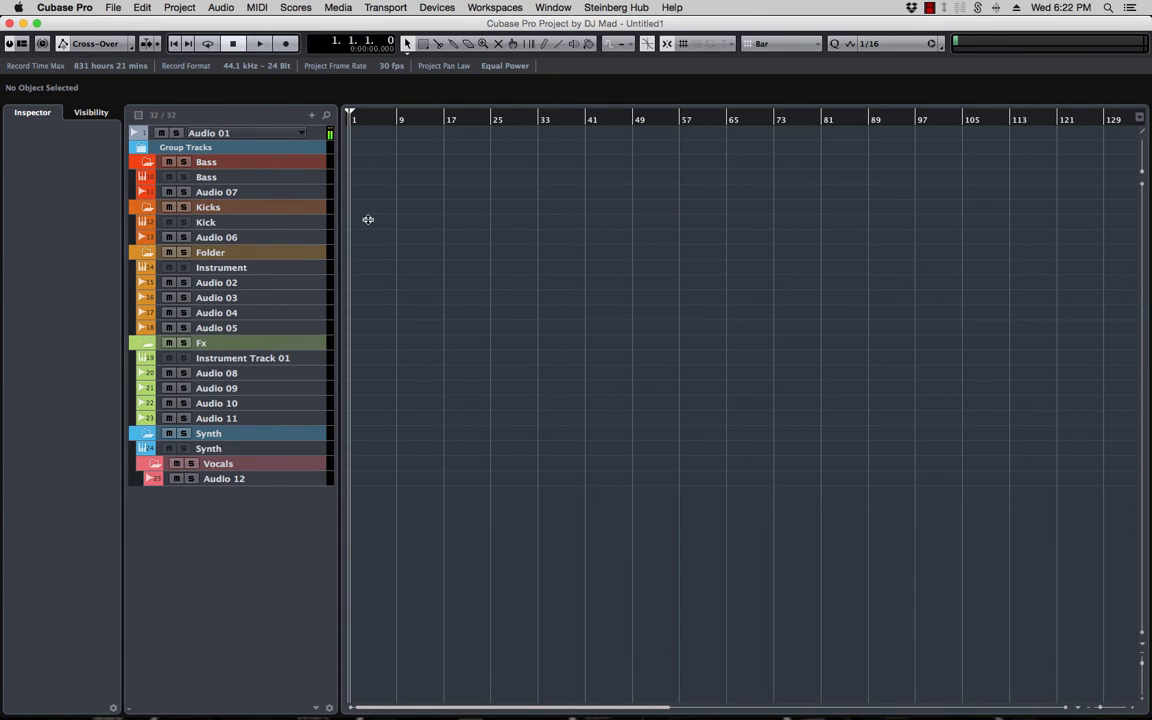
pyautogui.click(225, 178)
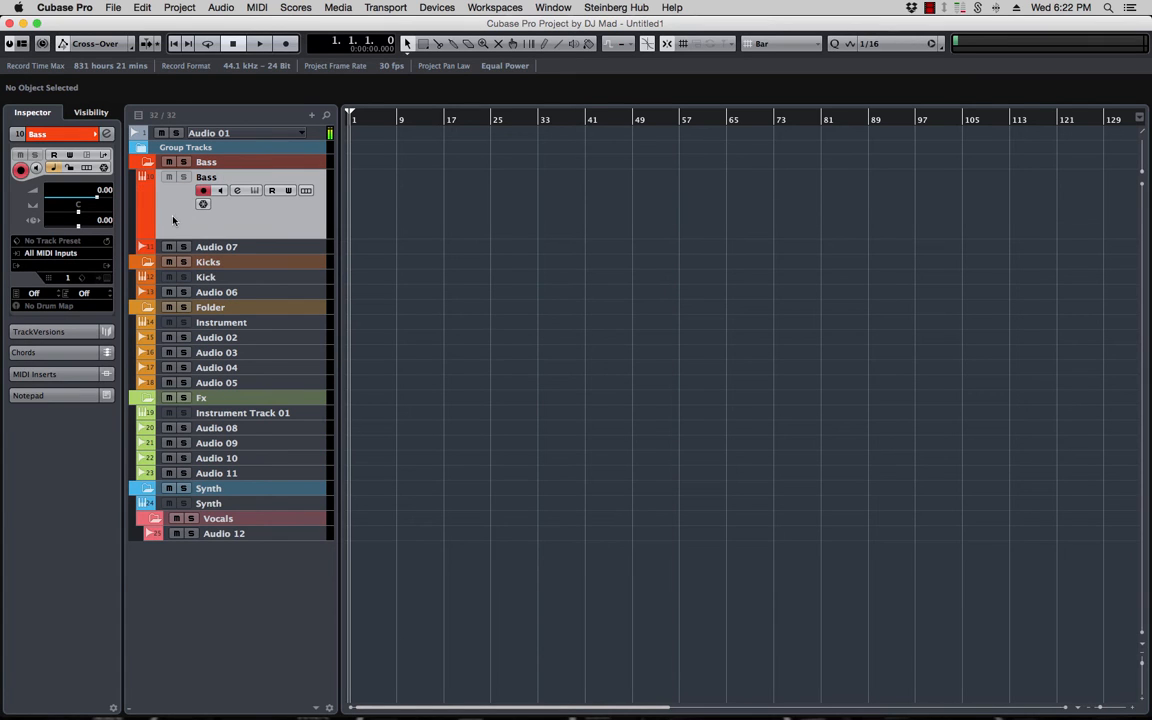
pyautogui.click(222, 279)
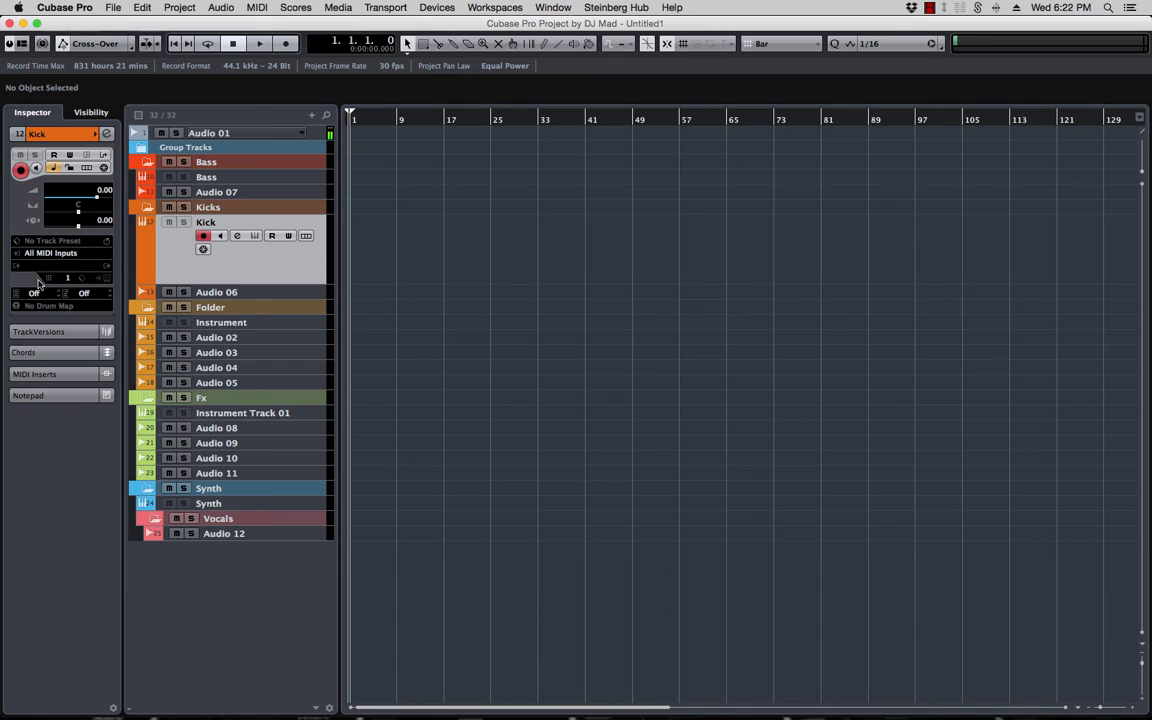
pyautogui.click(47, 266)
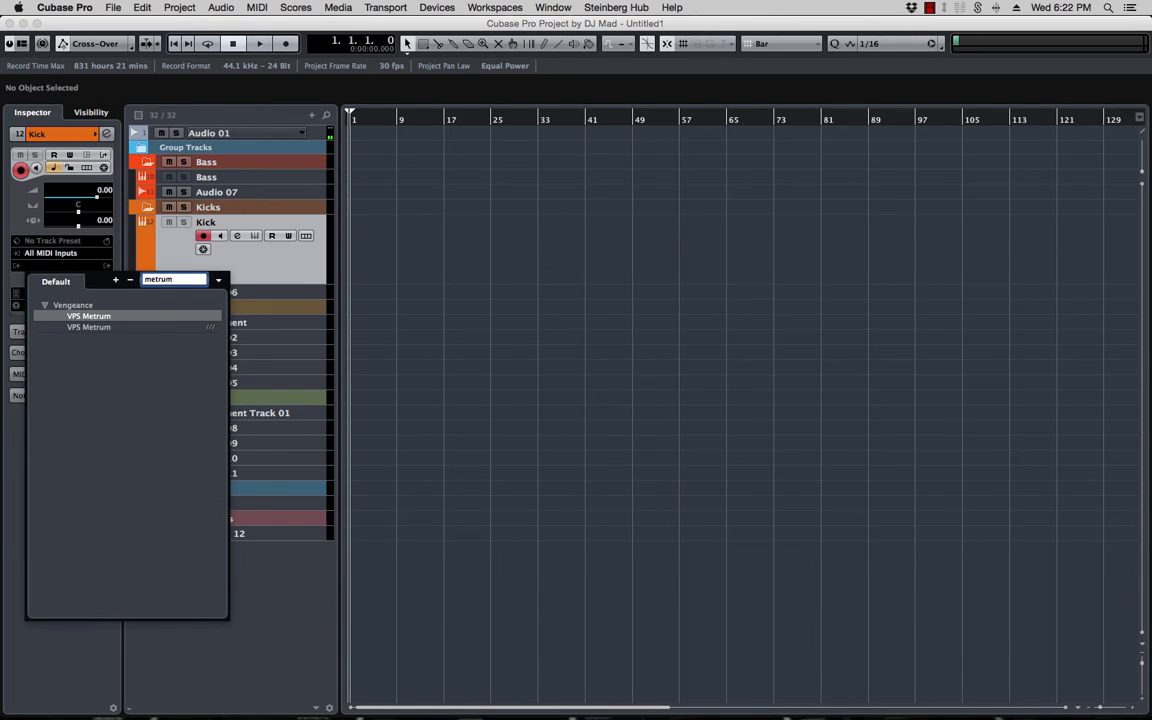
pyautogui.click(101, 328)
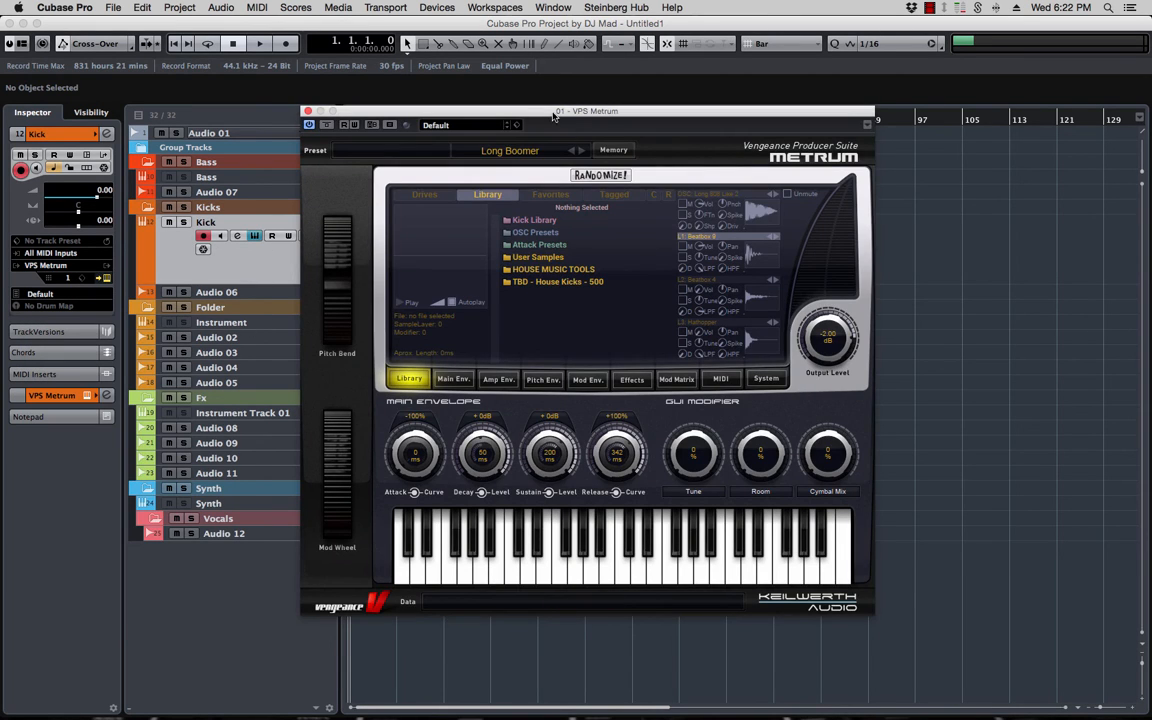
pyautogui.moveTo(553, 116); pyautogui.dragTo(512, 110)
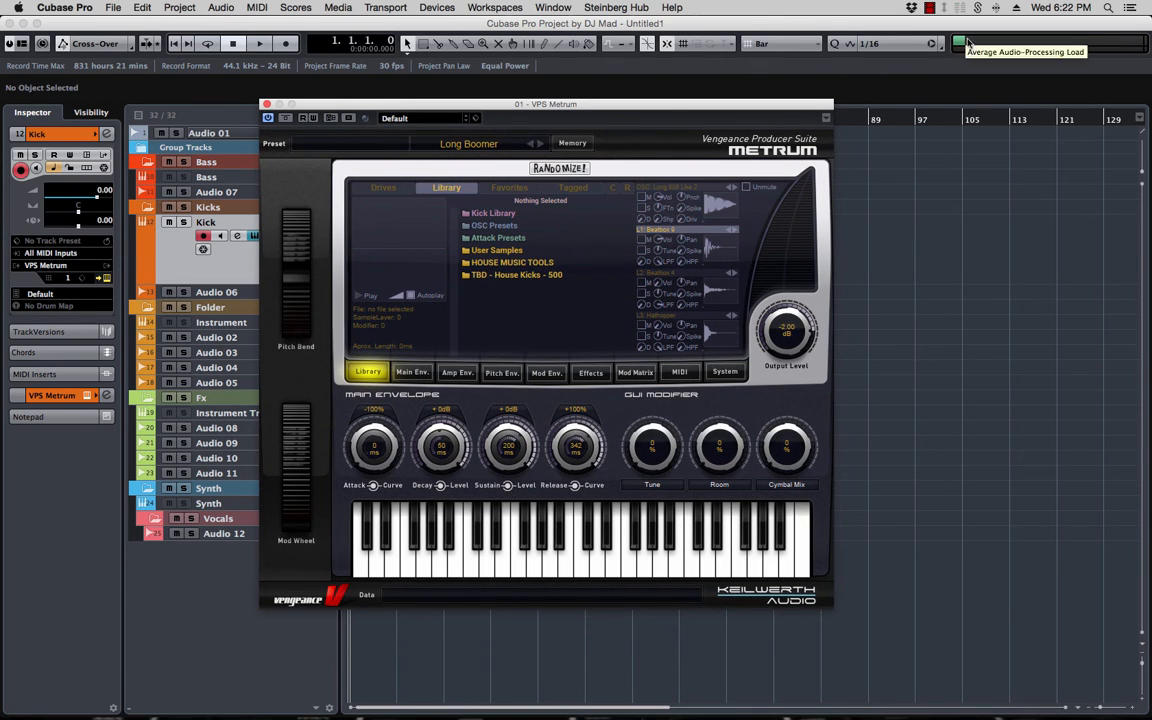
pyautogui.moveTo(616, 112); pyautogui.dragTo(690, 107)
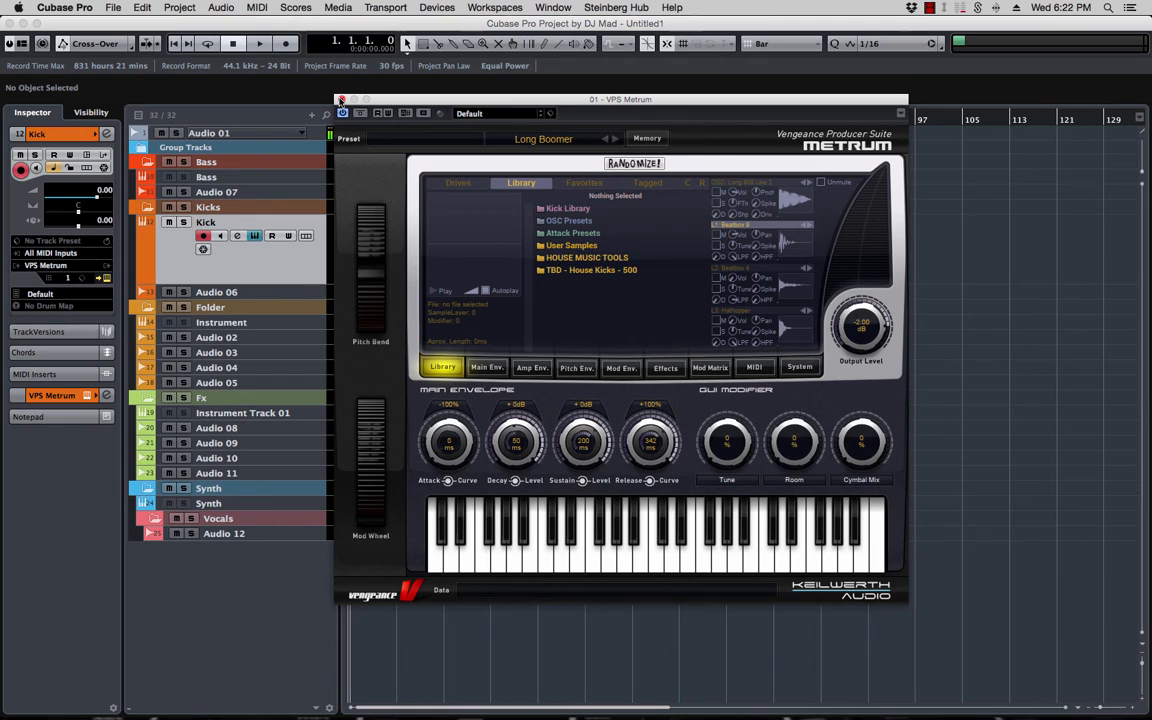
pyautogui.click(341, 101)
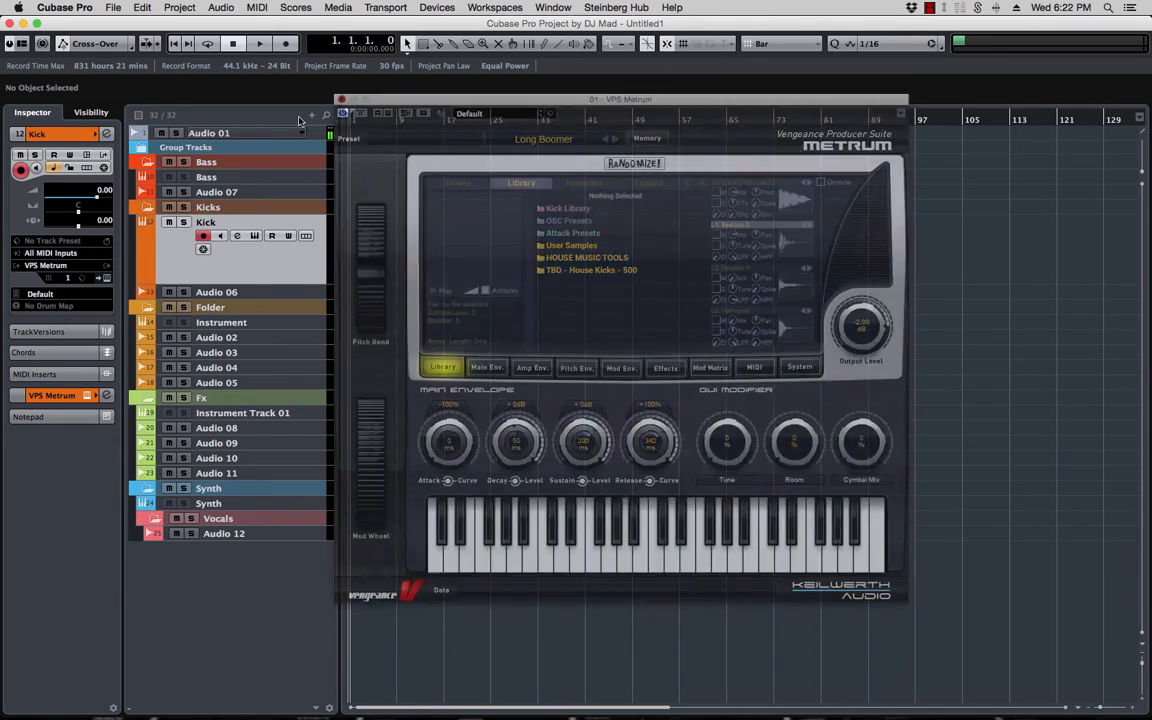
# - Duplicate the Kick track with its VPS Metrum instrument and clear the duplicate's name
pyautogui.rightClick(173, 254)
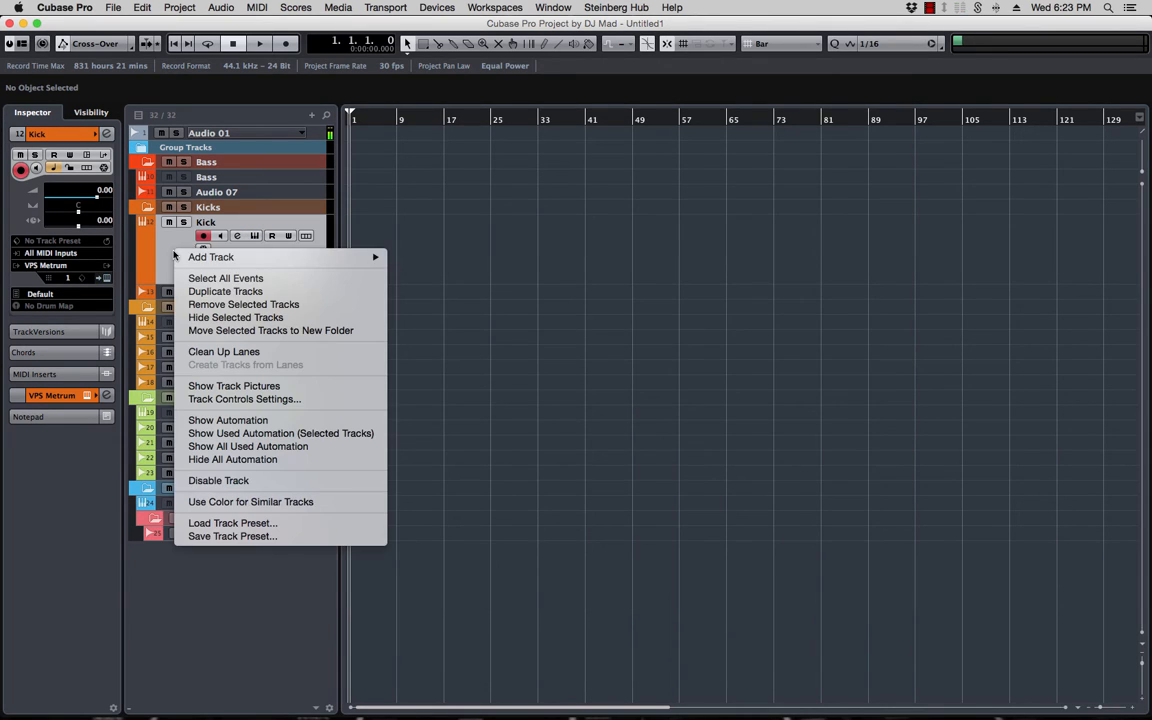
pyautogui.click(238, 292)
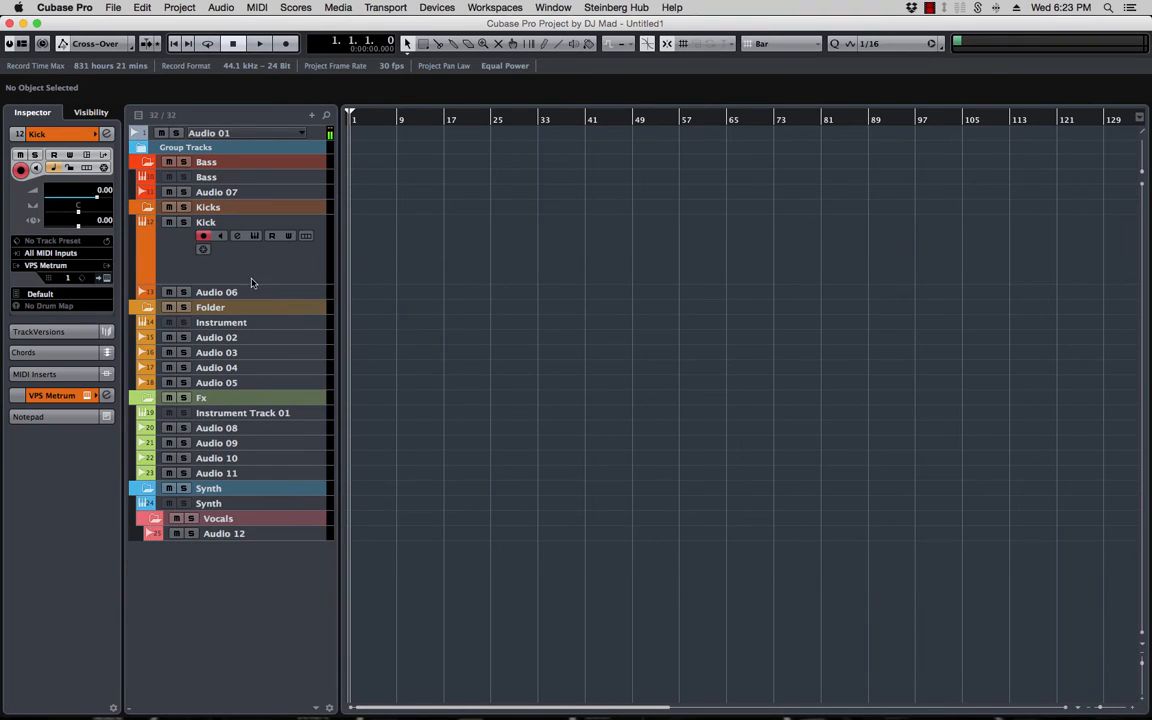
pyautogui.doubleClick(229, 240)
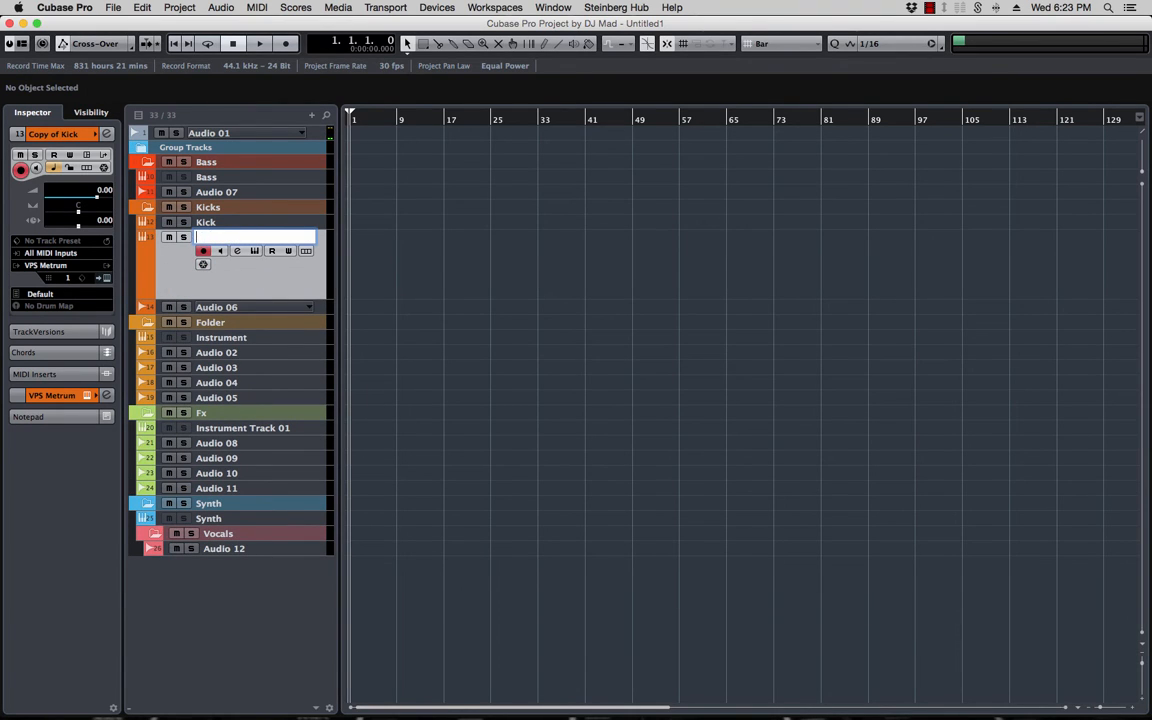
pyautogui.press('Return')
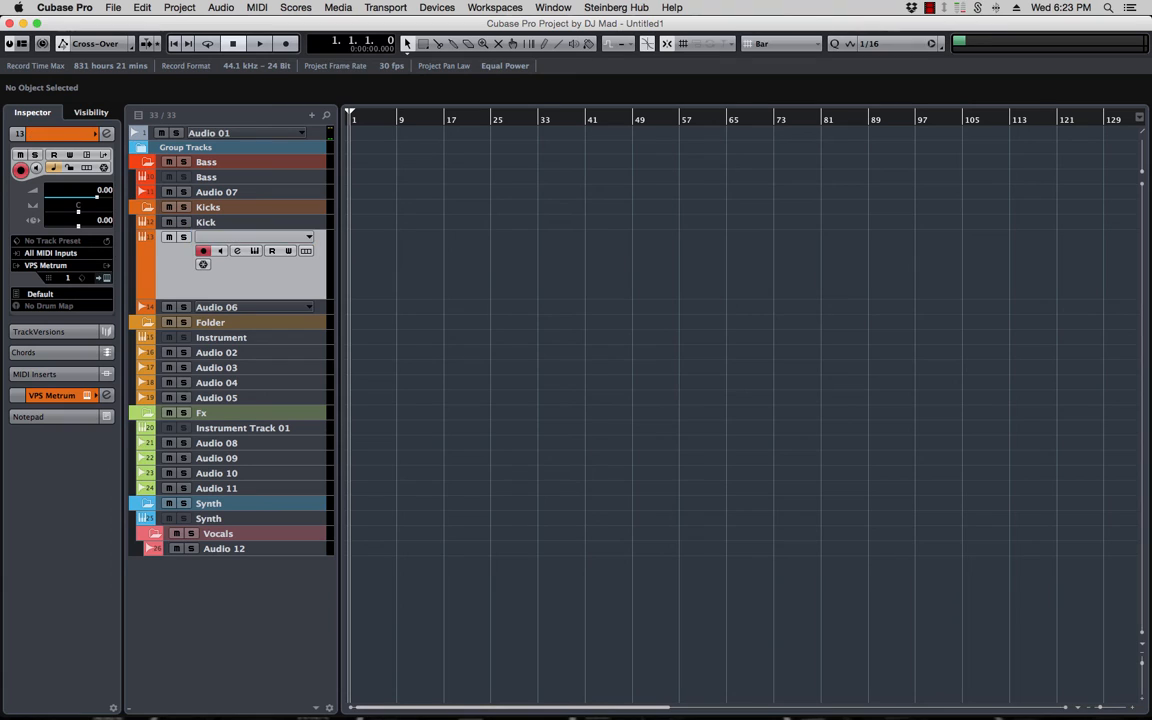
# - Replace the duplicated track's instrument with Kick – Nicky Romero, searching the instrument list for "kick"
pyautogui.click(46, 278)
pyautogui.click(58, 222)
pyautogui.click(52, 265)
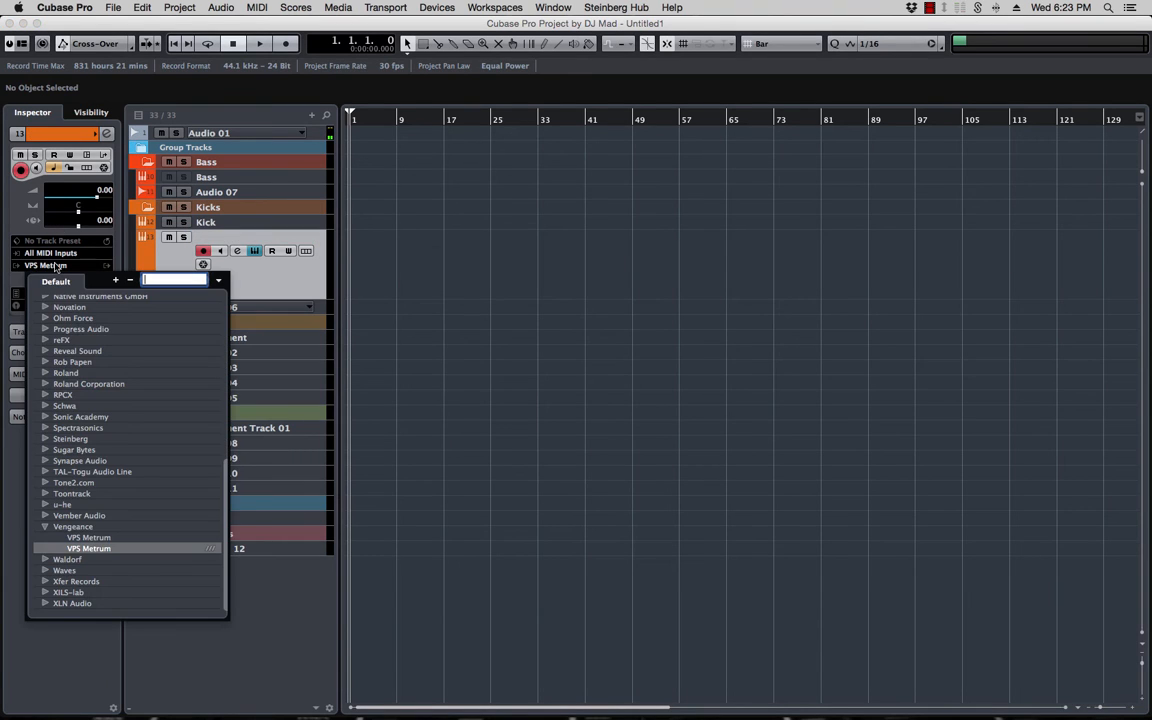
pyautogui.write('kick')
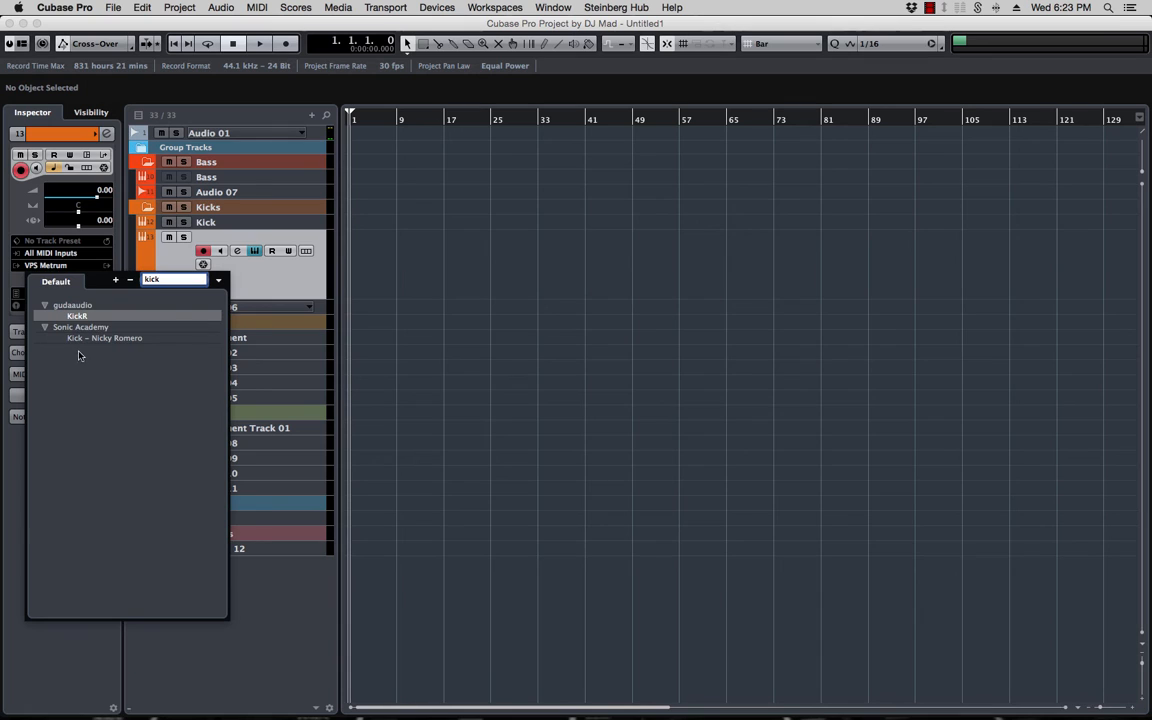
pyautogui.click(110, 338)
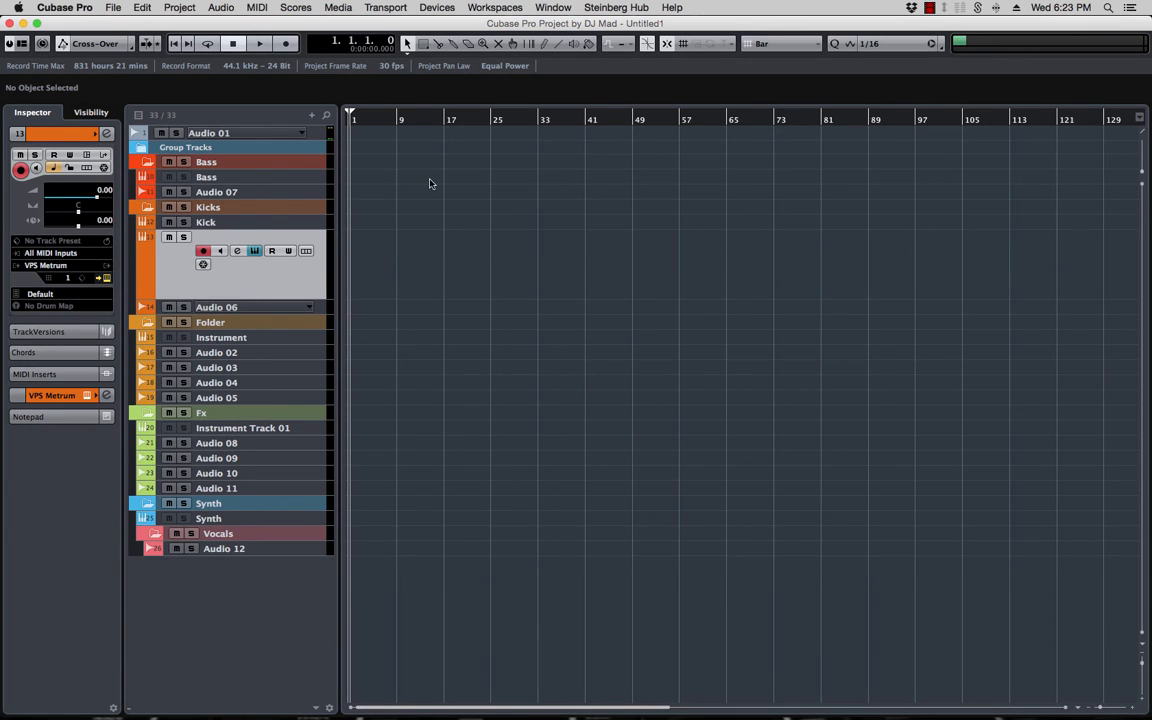
# - Rename the duplicated track to "kick sonic academy" and close its plug-in window
pyautogui.doubleClick(212, 236)
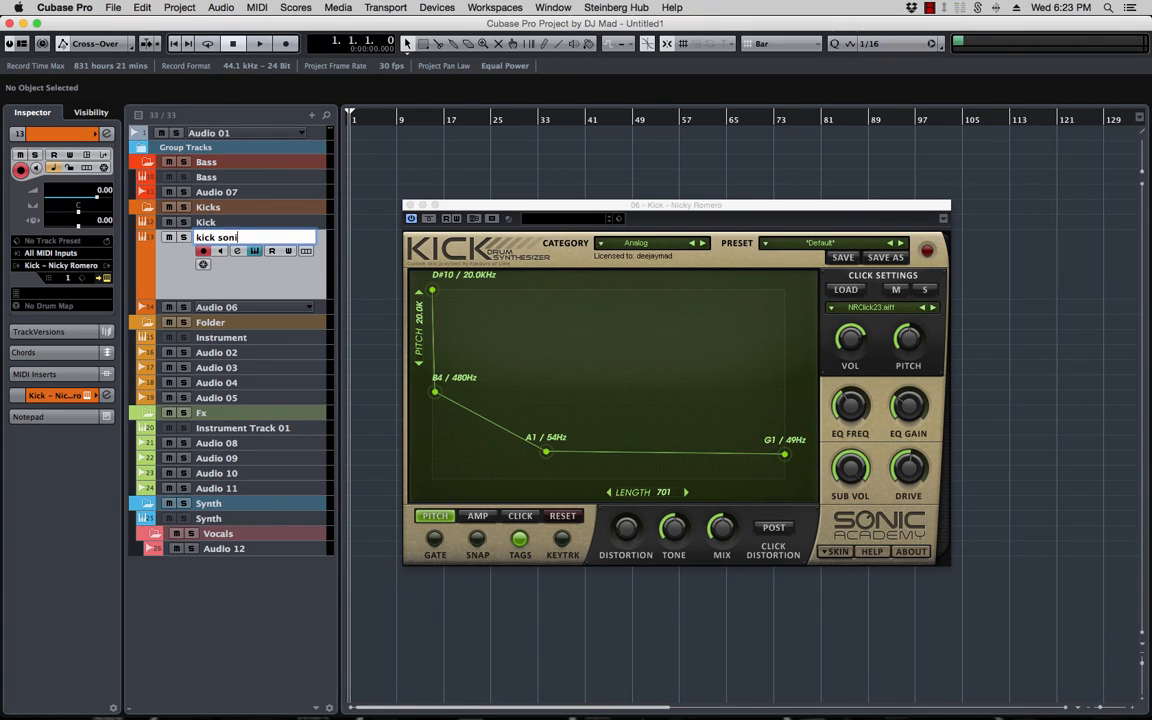
pyautogui.write('kick sonic academy')
pyautogui.press('Return')
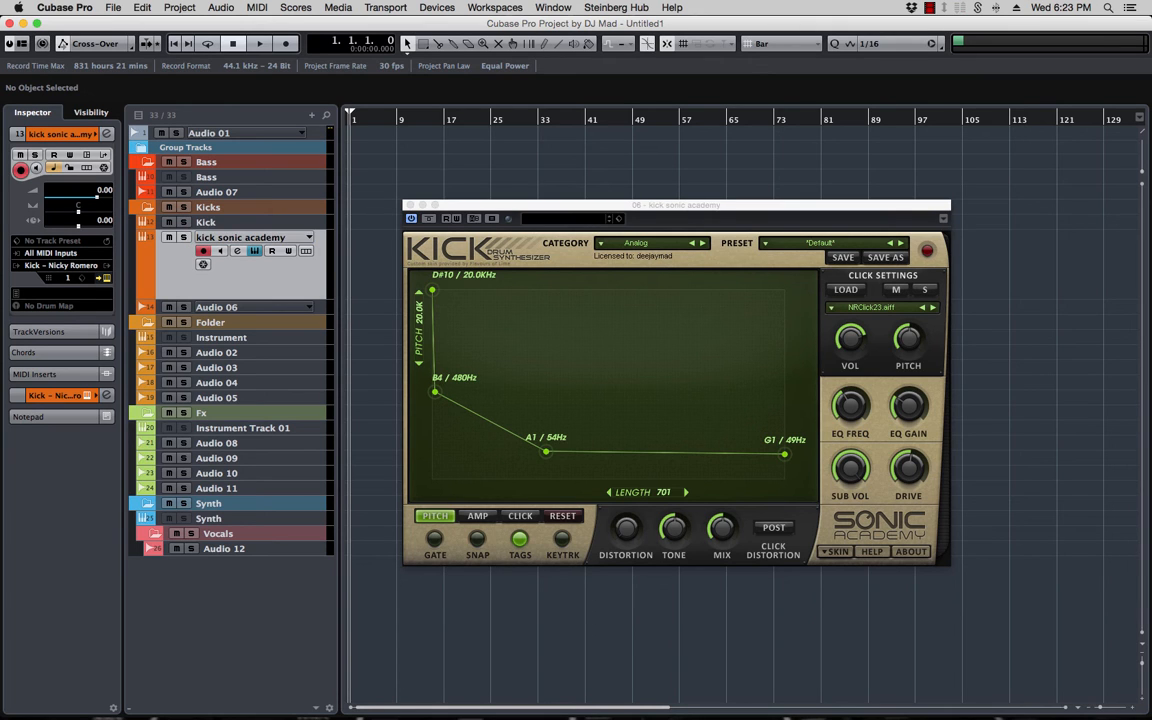
pyautogui.moveTo(466, 207); pyautogui.dragTo(384, 223)
pyautogui.click(326, 220)
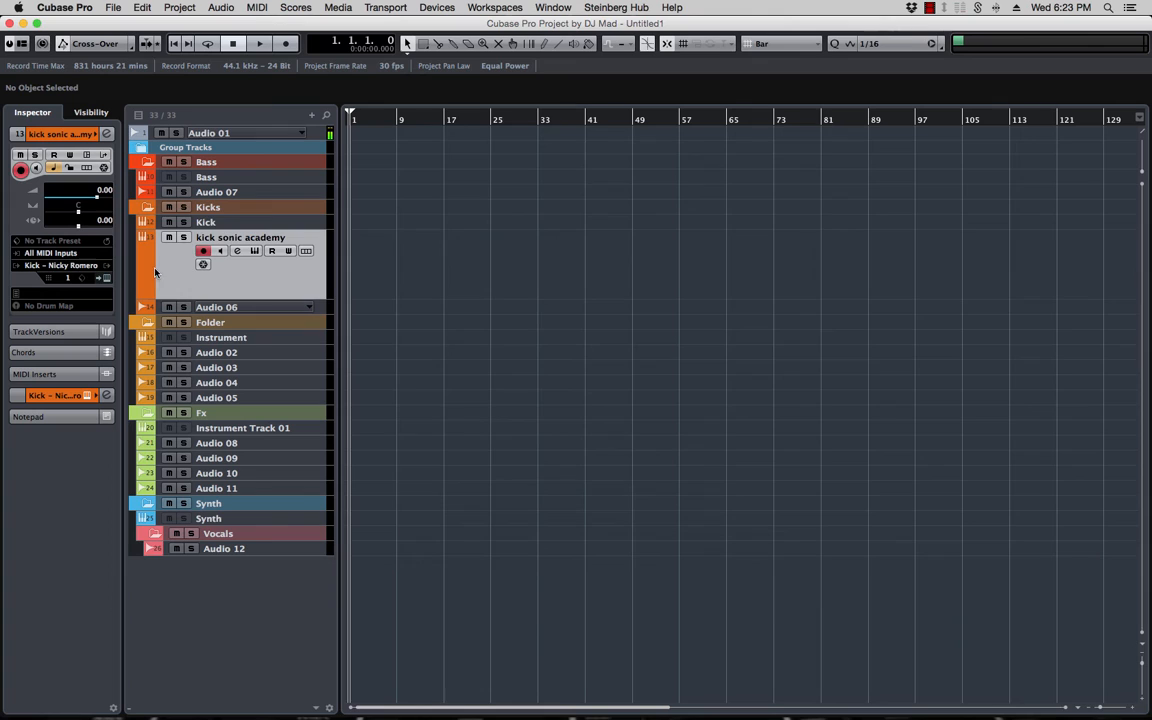
# - Examine the Inspector settings of the Kick, kick sonic academy, Audio 06, Synth and Instrument tracks one by one
pyautogui.click(190, 224)
pyautogui.click(210, 292)
pyautogui.click(212, 223)
pyautogui.click(217, 292)
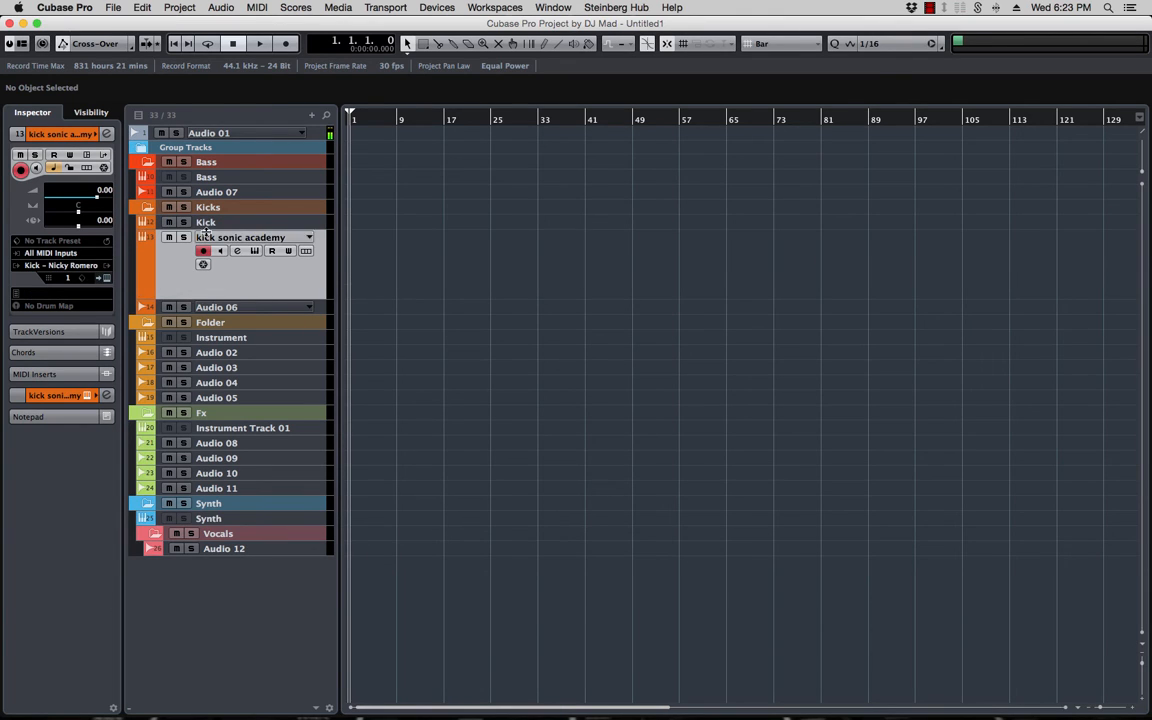
pyautogui.click(224, 309)
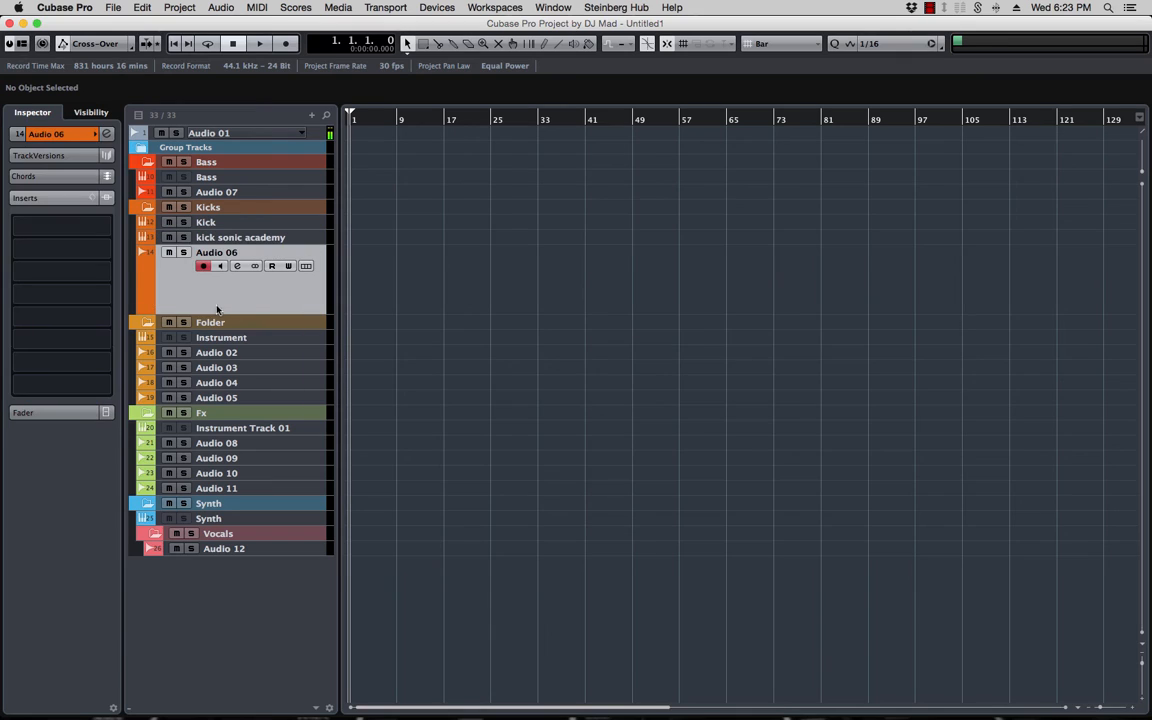
pyautogui.click(227, 240)
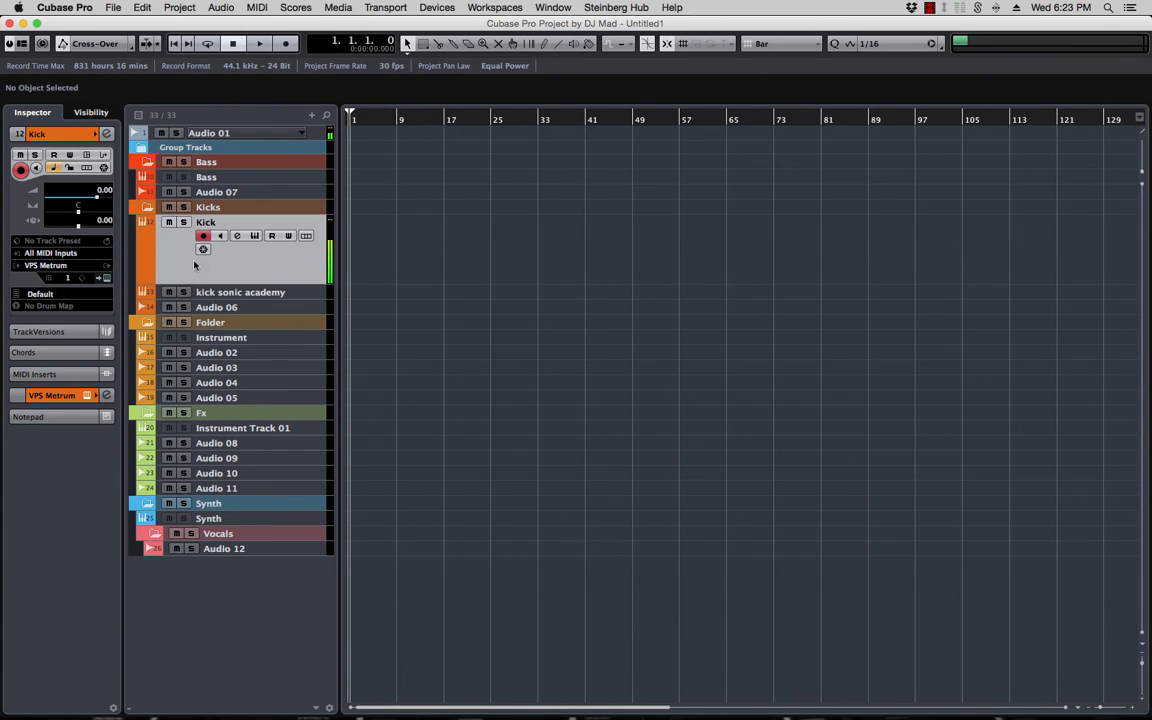
pyautogui.click(234, 290)
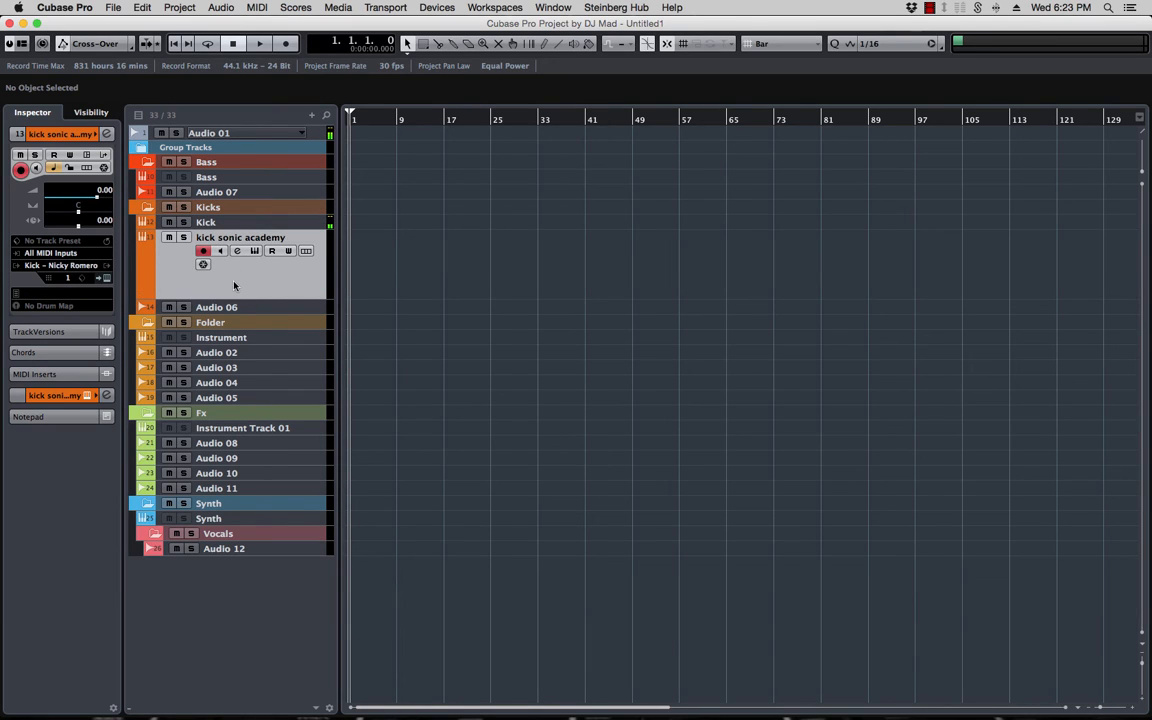
pyautogui.click(214, 519)
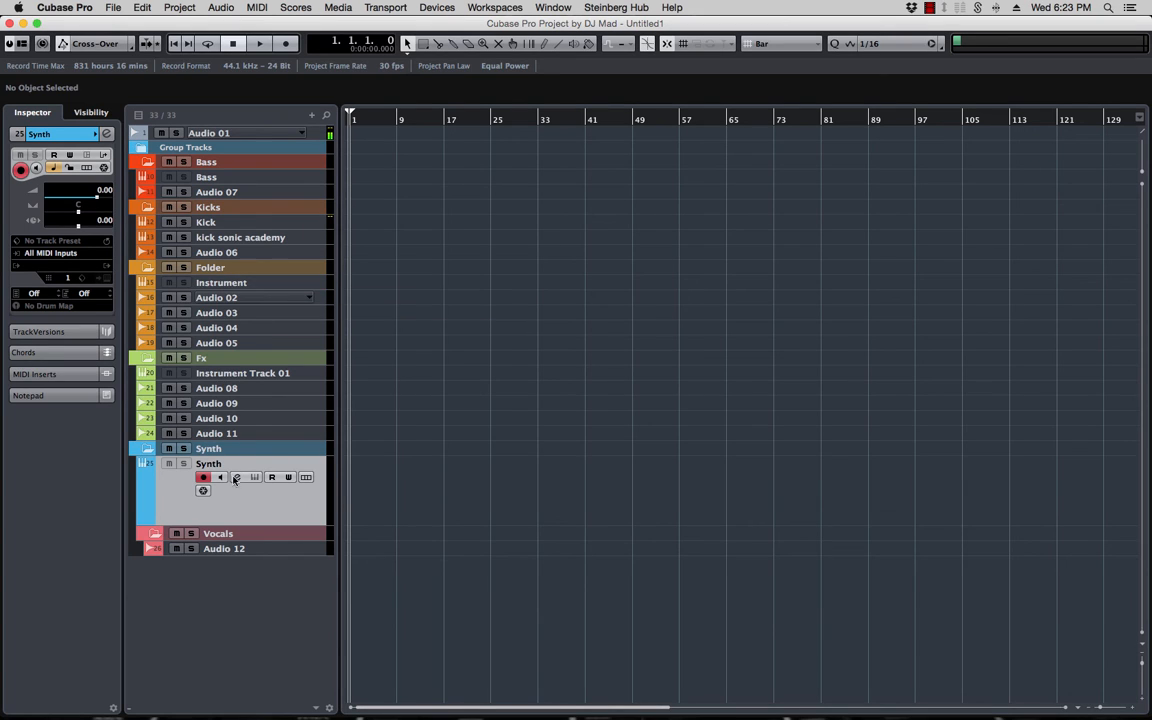
pyautogui.click(176, 285)
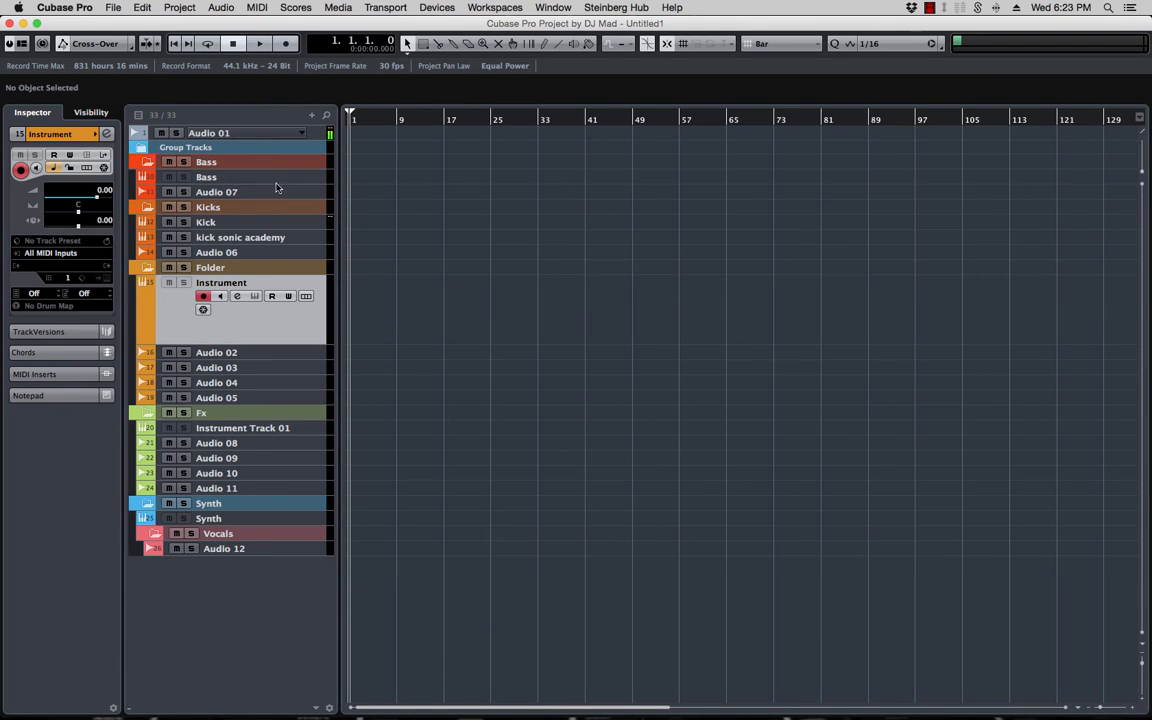
# - Unload the instruments from the kick sonic academy and Kick tracks by setting both to no instrument
pyautogui.click(232, 239)
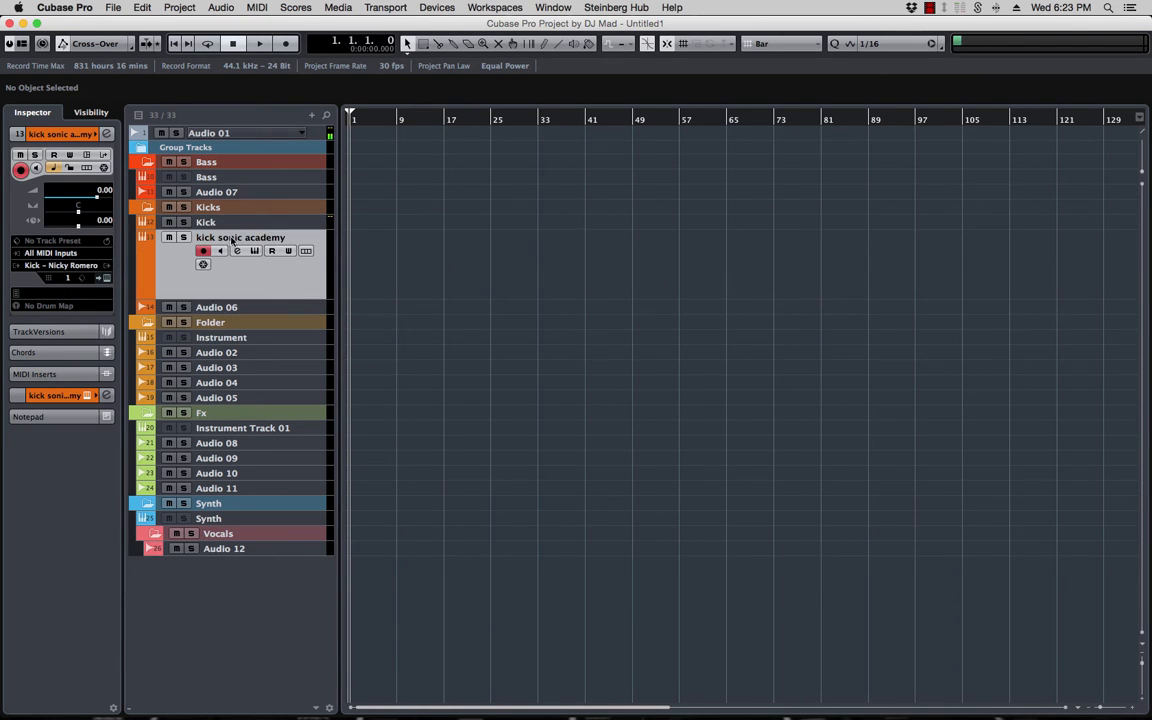
pyautogui.click(66, 270)
pyautogui.click(80, 282)
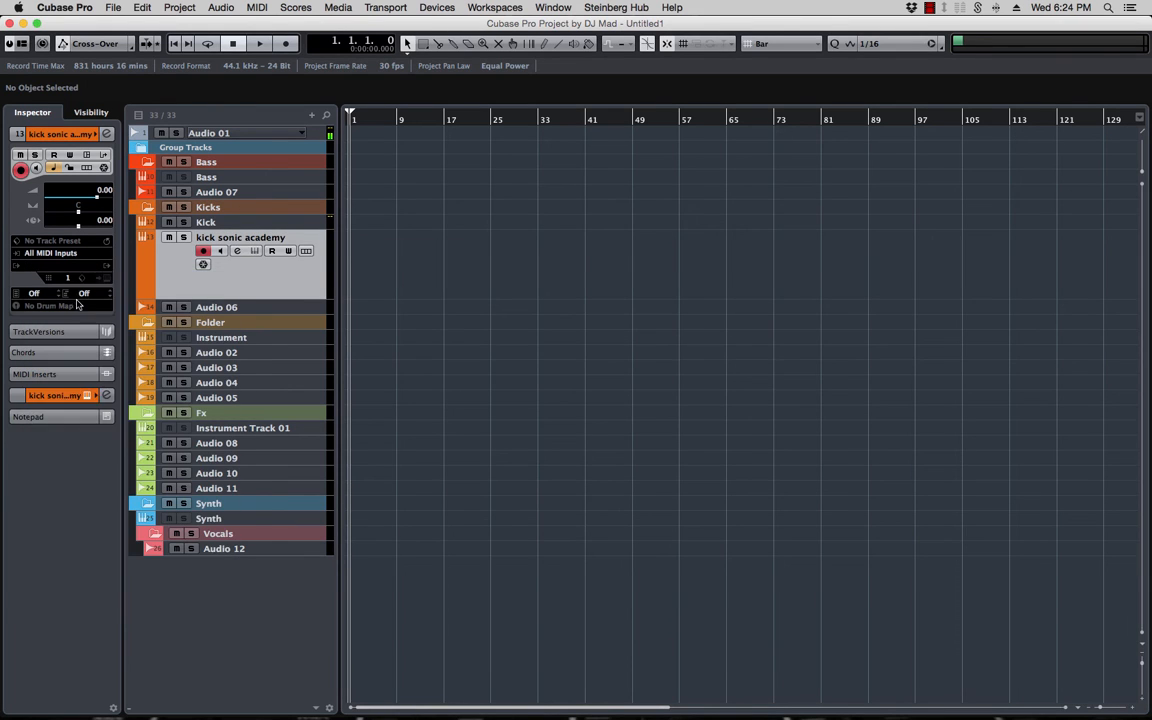
pyautogui.click(200, 222)
pyautogui.click(60, 265)
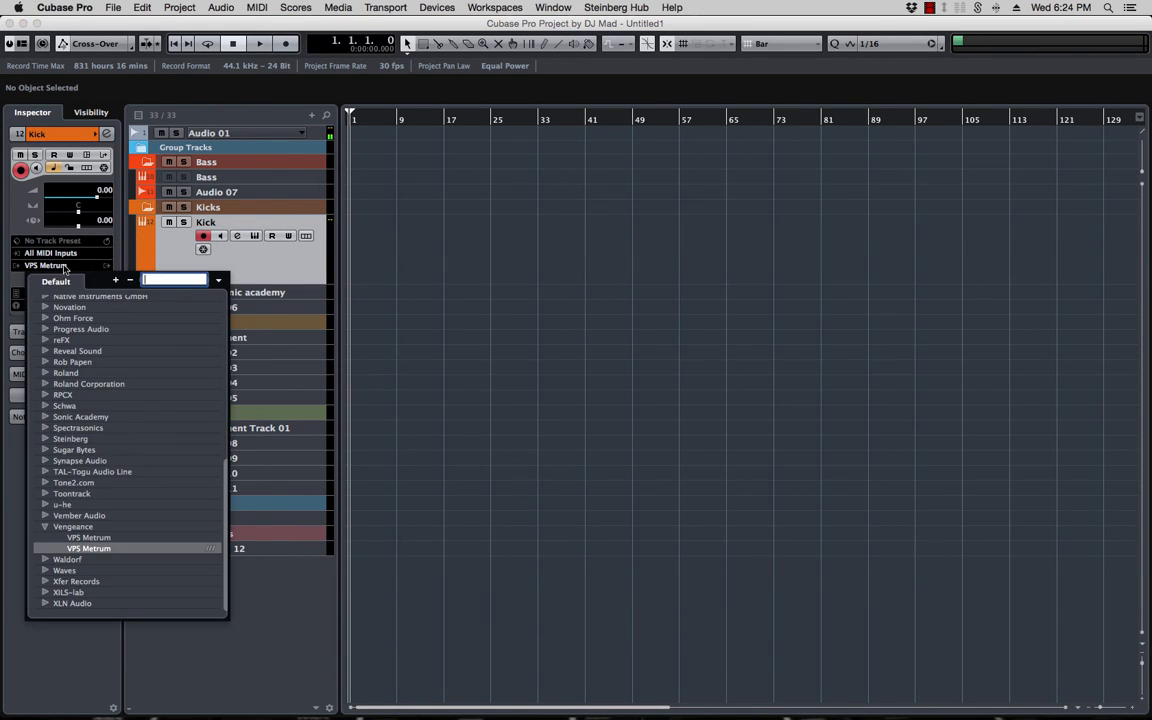
pyautogui.click(117, 307)
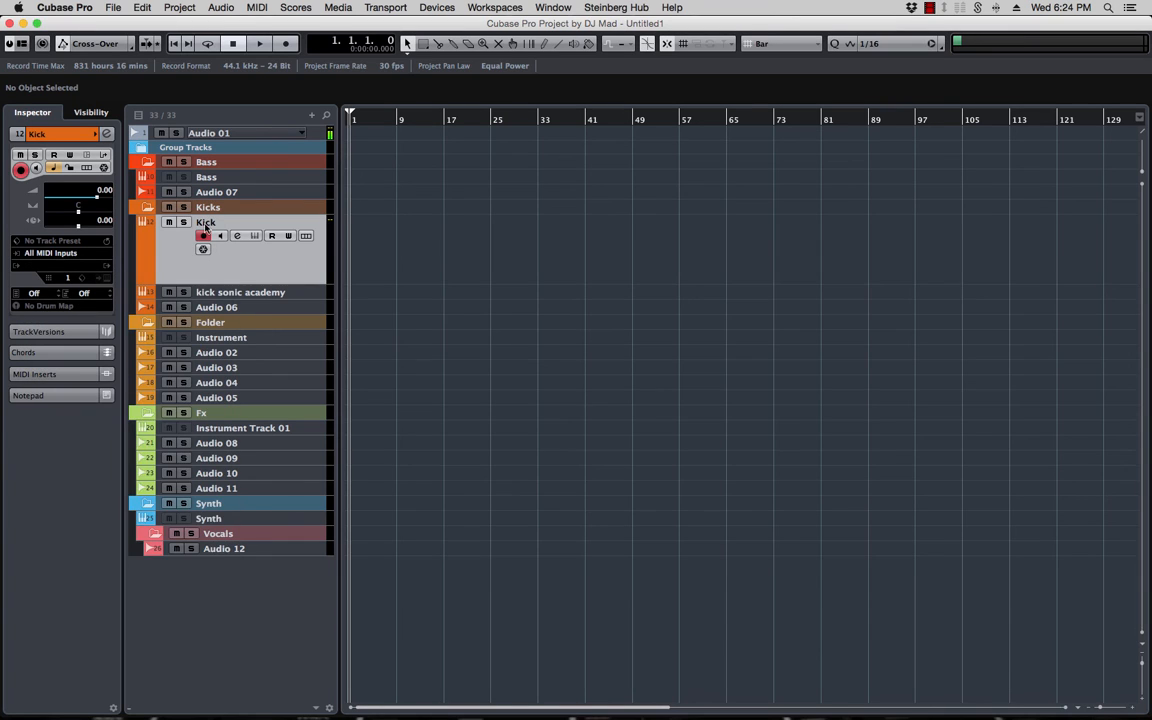
pyautogui.click(231, 294)
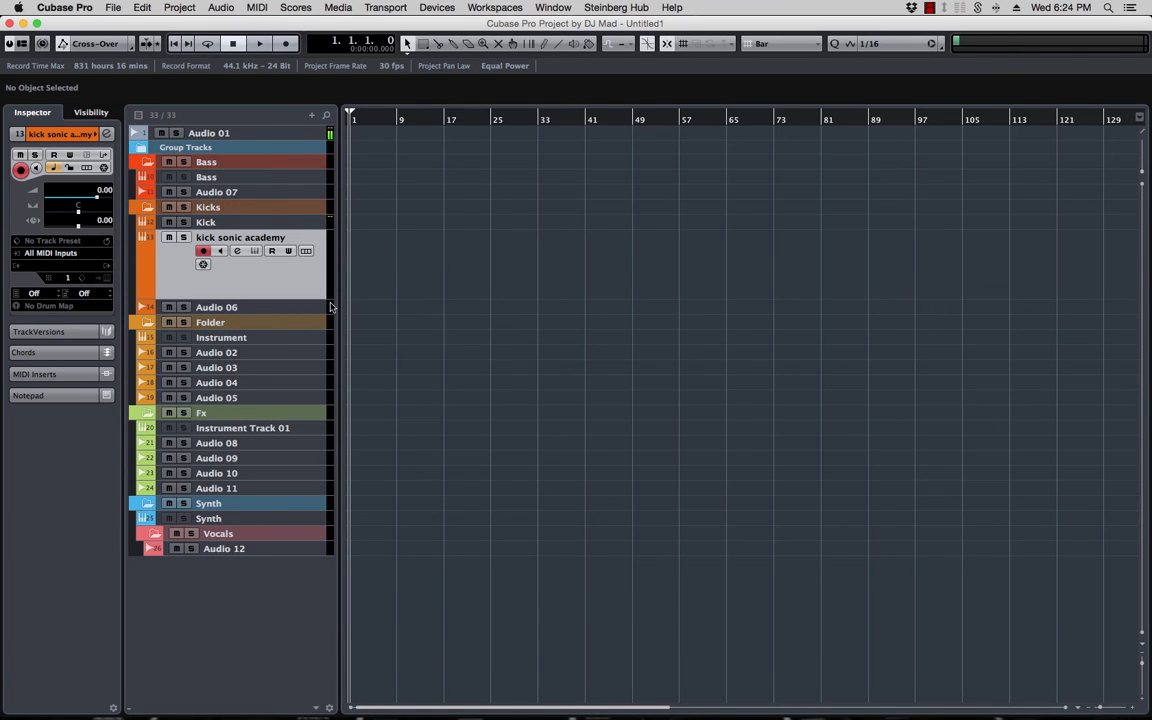
# - Show the MixConsole and remove the SSLComp insert from the Master Bus channel
pyautogui.press('F3')
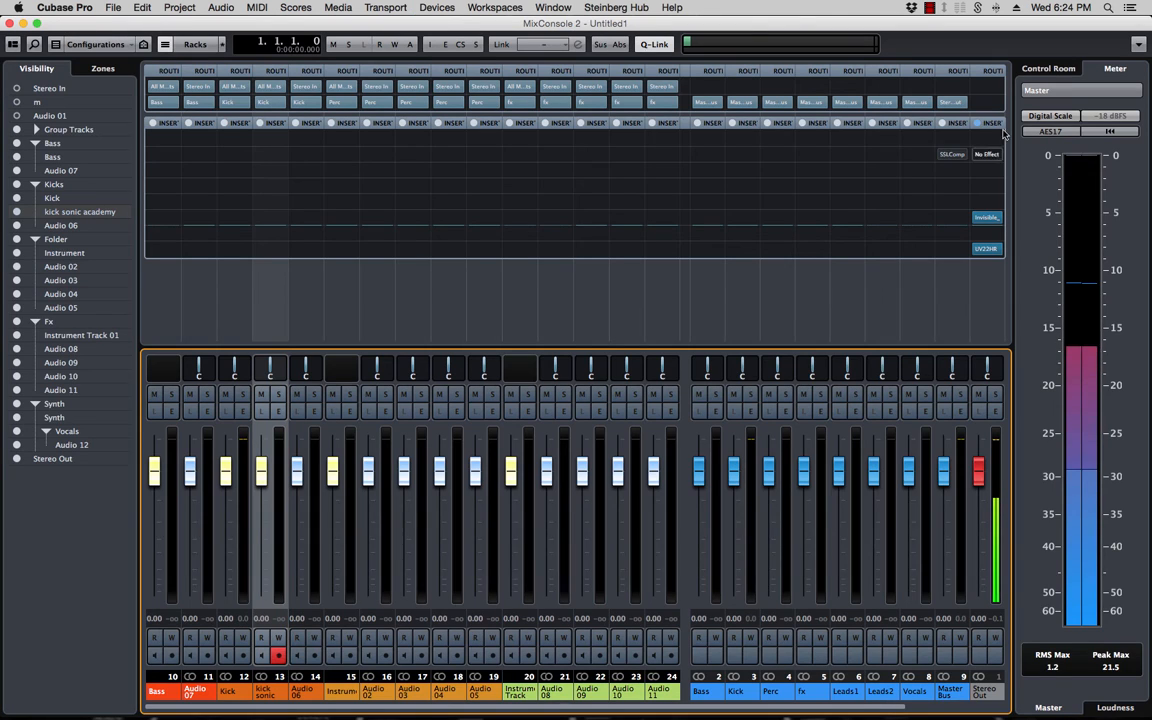
pyautogui.click(953, 155)
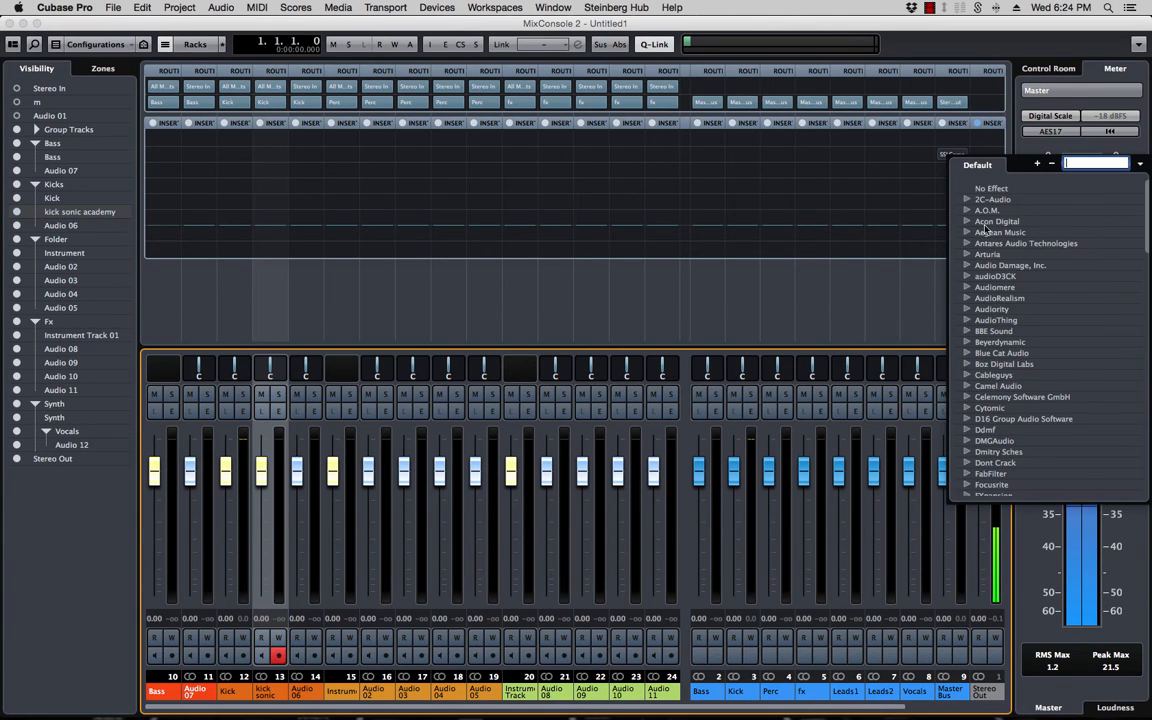
pyautogui.click(990, 188)
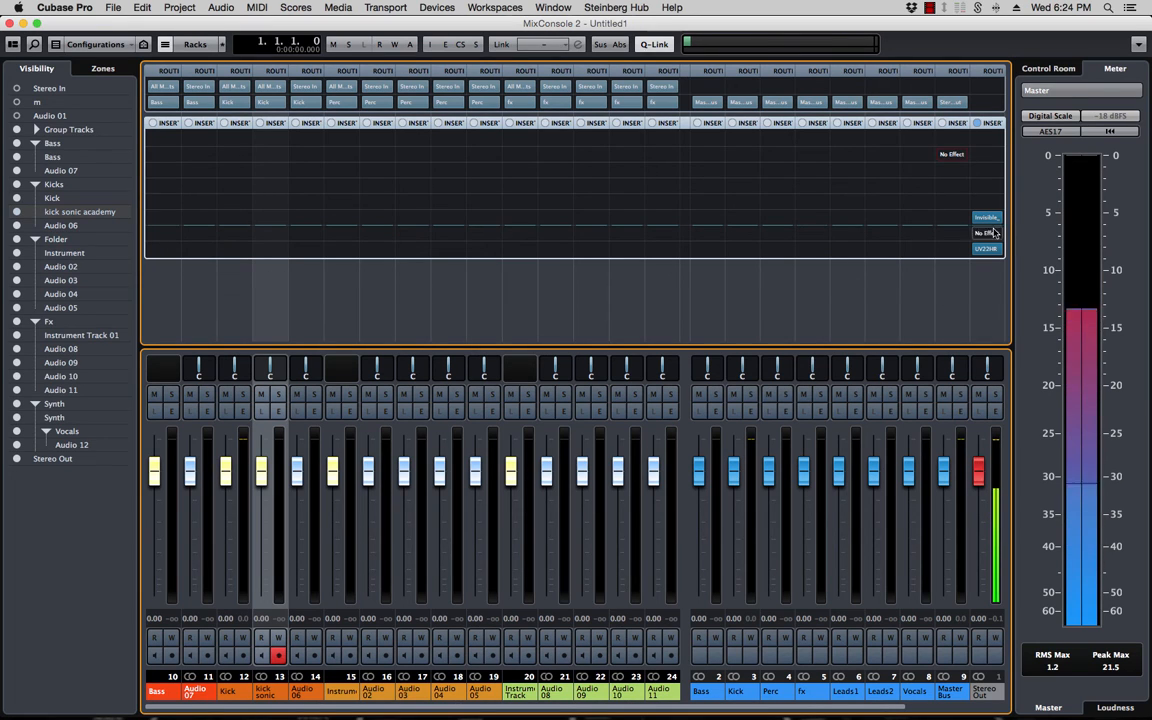
# - Switch on the Stereo Out channel's Invisible Limiter, remove it from its insert slot and close the MixConsole
pyautogui.click(986, 220)
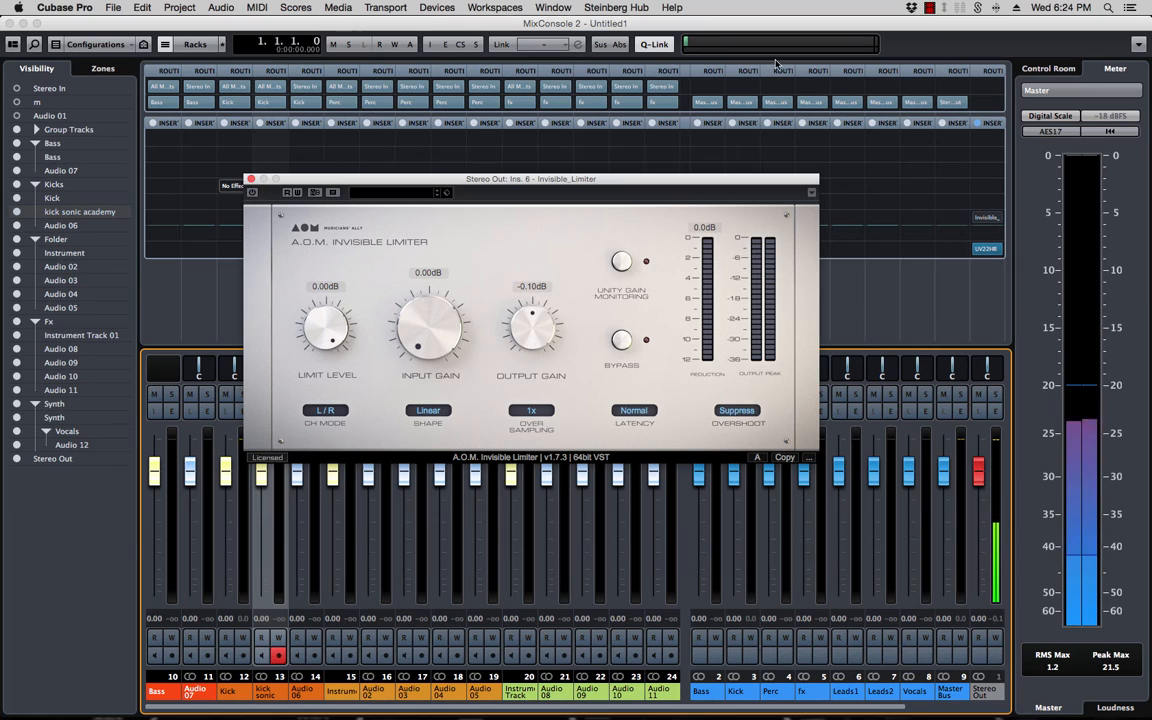
pyautogui.click(252, 193)
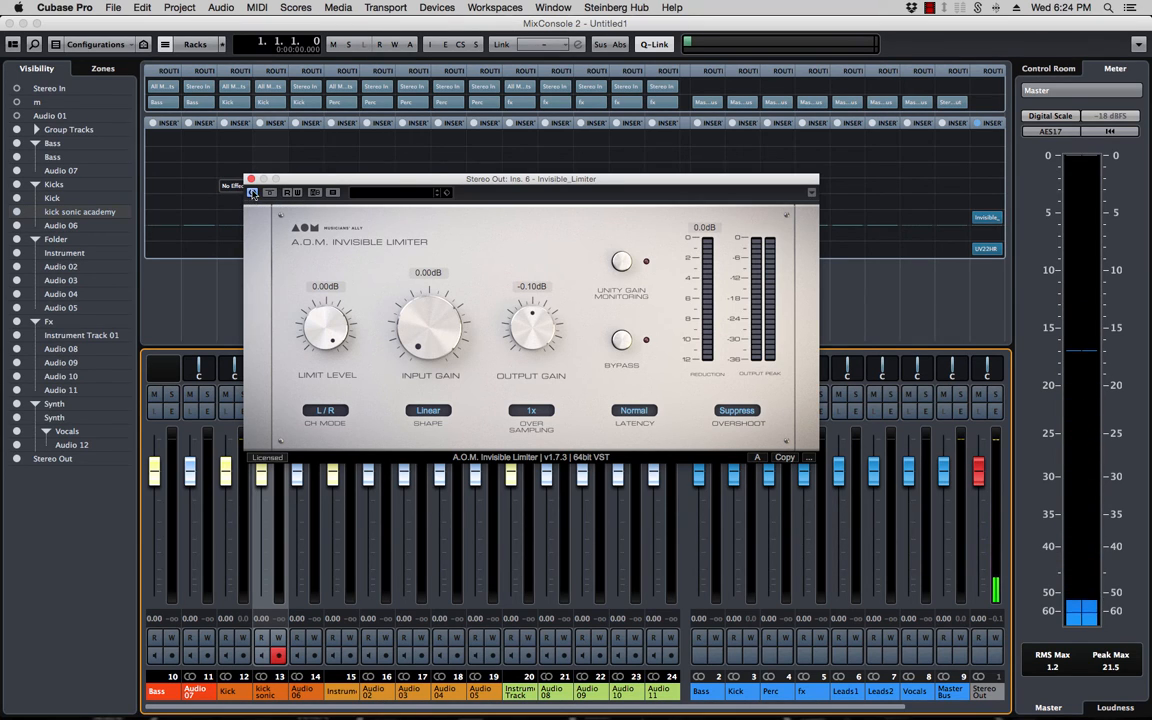
pyautogui.click(251, 179)
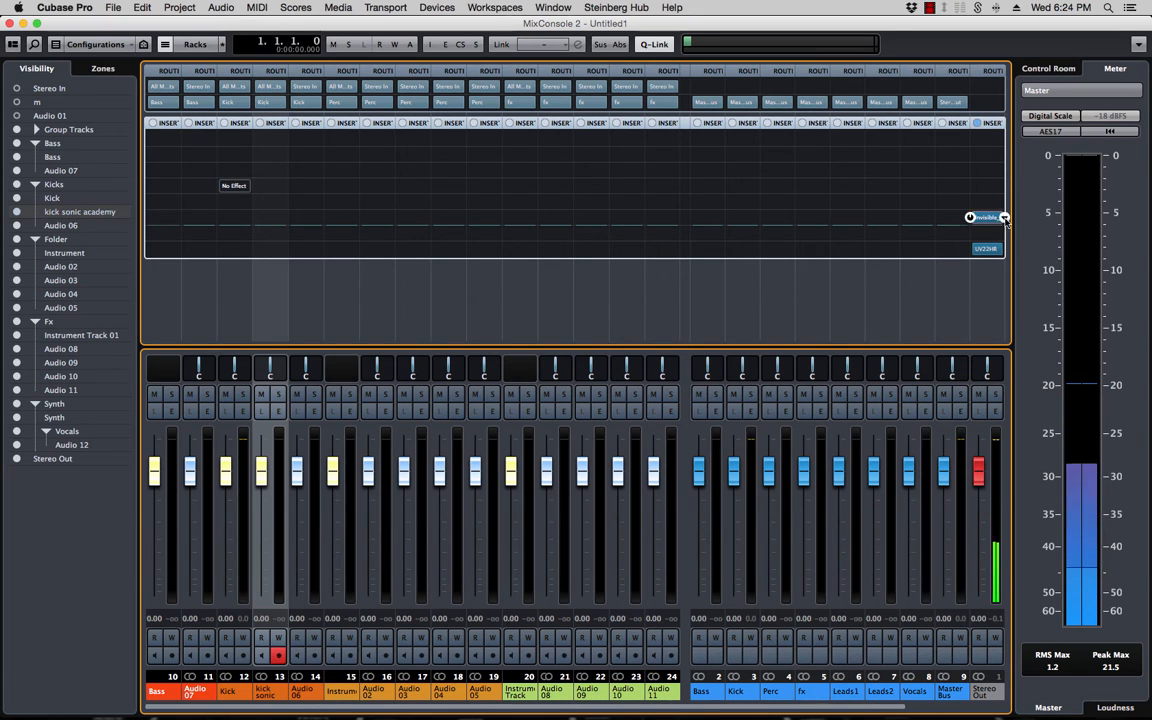
pyautogui.click(974, 218)
pyautogui.click(991, 251)
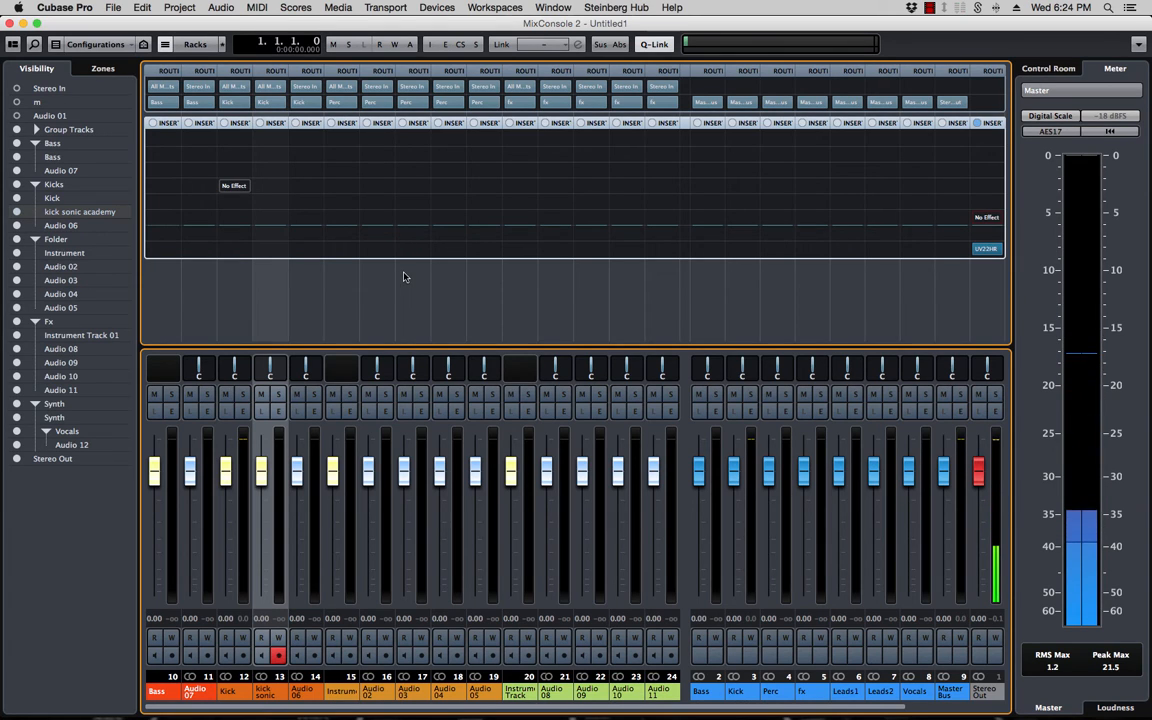
pyautogui.press('F3')
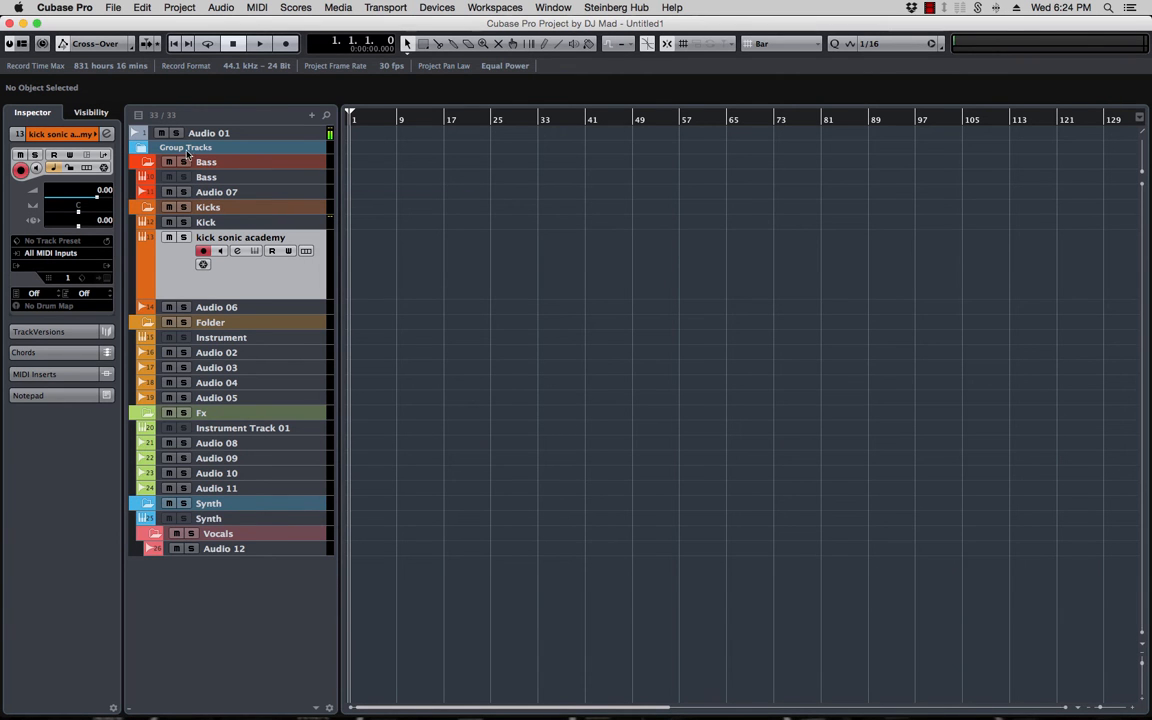
pyautogui.click(250, 150)
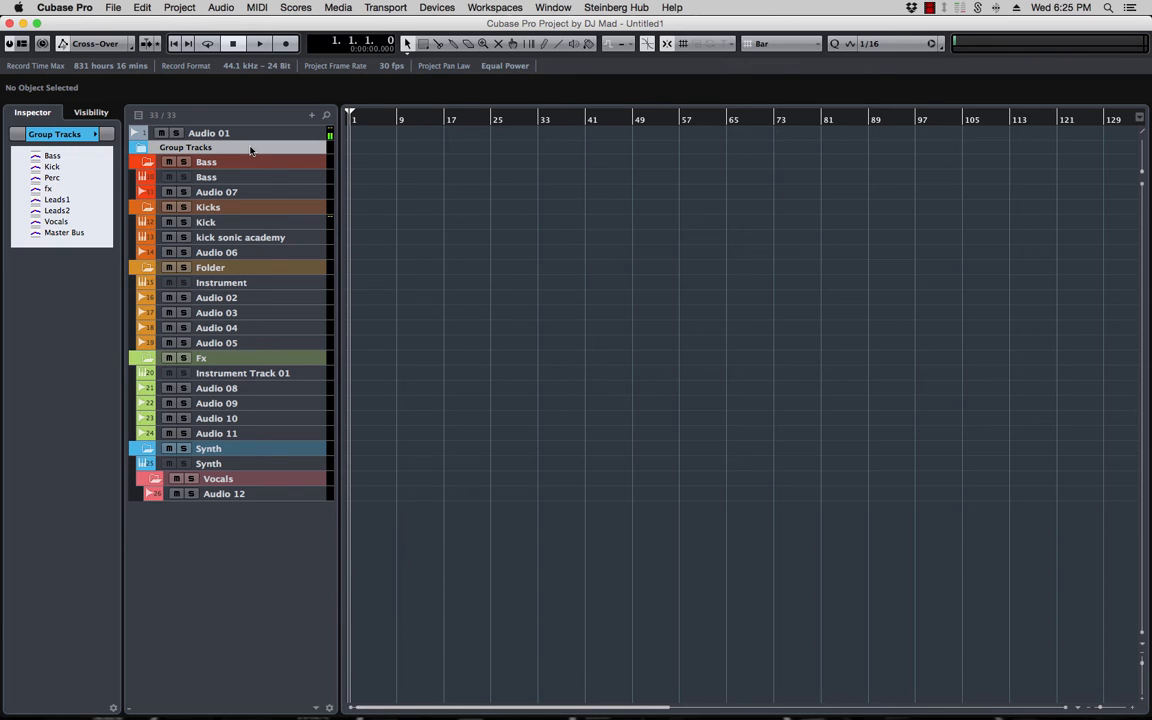
pyautogui.rightClick(250, 150)
pyautogui.moveTo(295, 152)
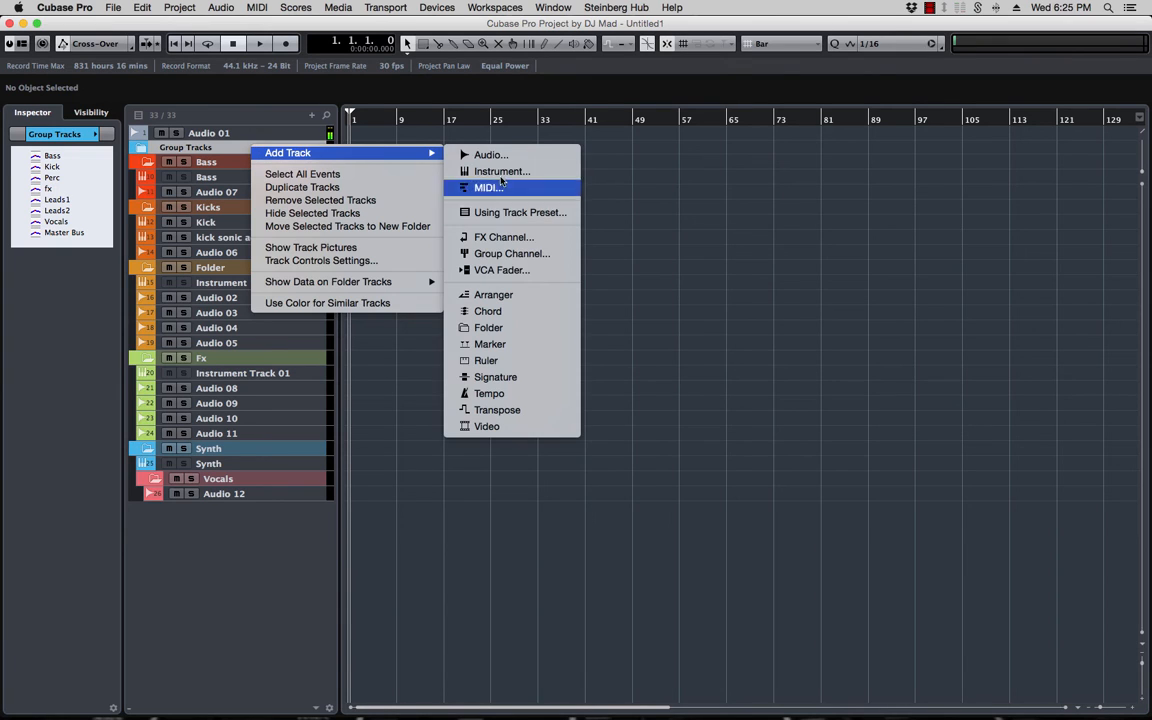
pyautogui.click(494, 239)
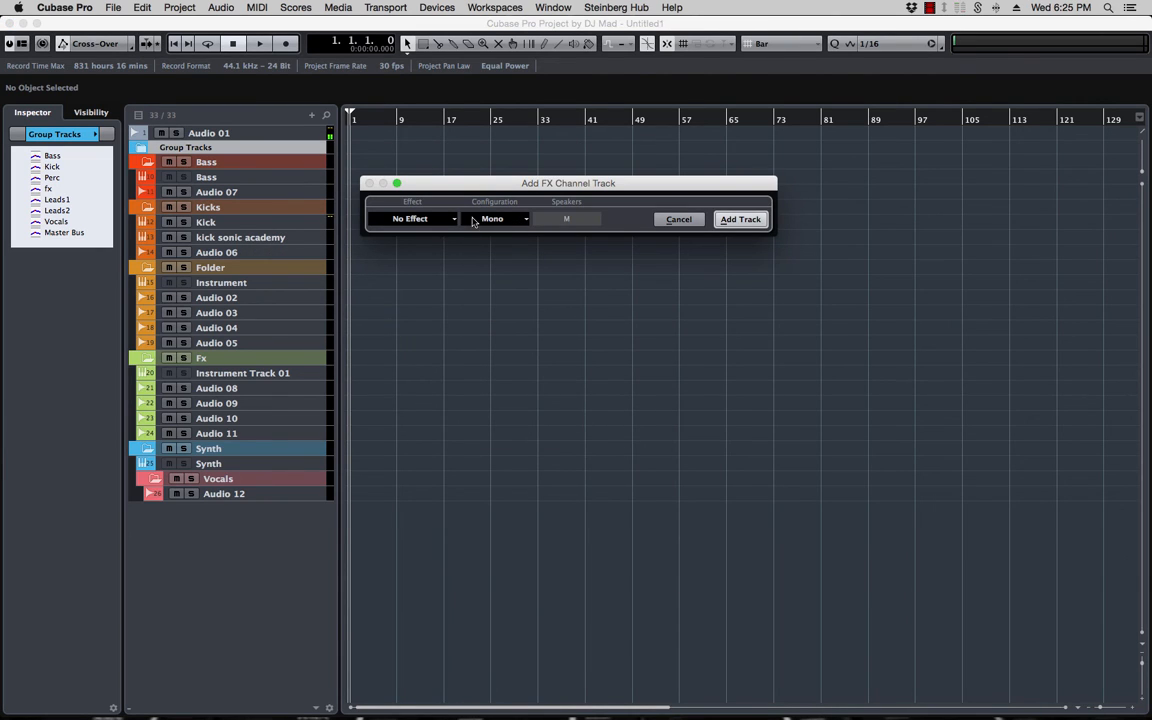
pyautogui.click(679, 219)
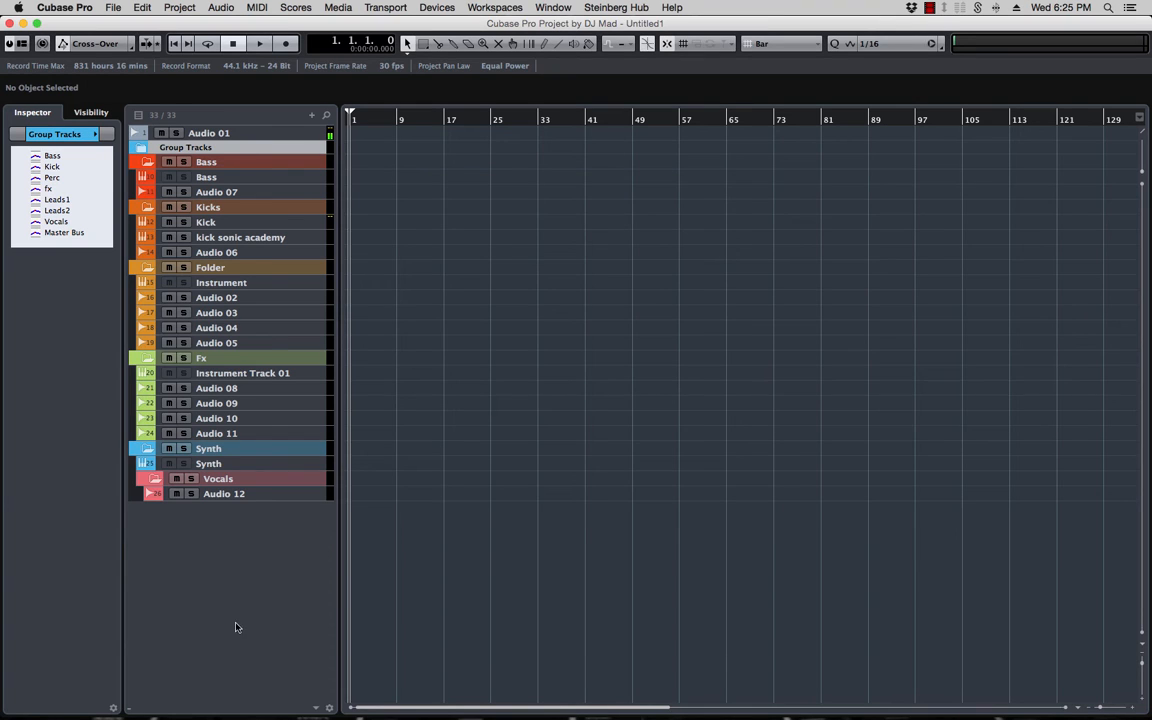
# - Add a stereo FX channel track with the REVelation reverb, searching effects for "revela", and close its plug-in window
pyautogui.rightClick(214, 557)
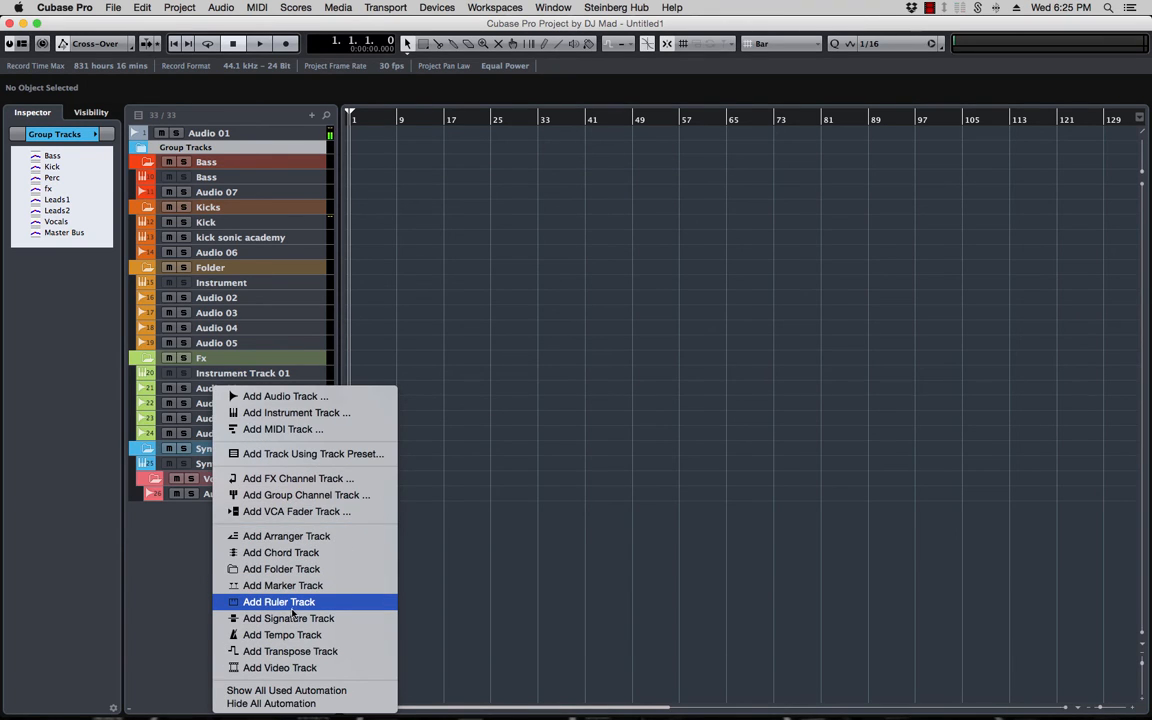
pyautogui.click(282, 479)
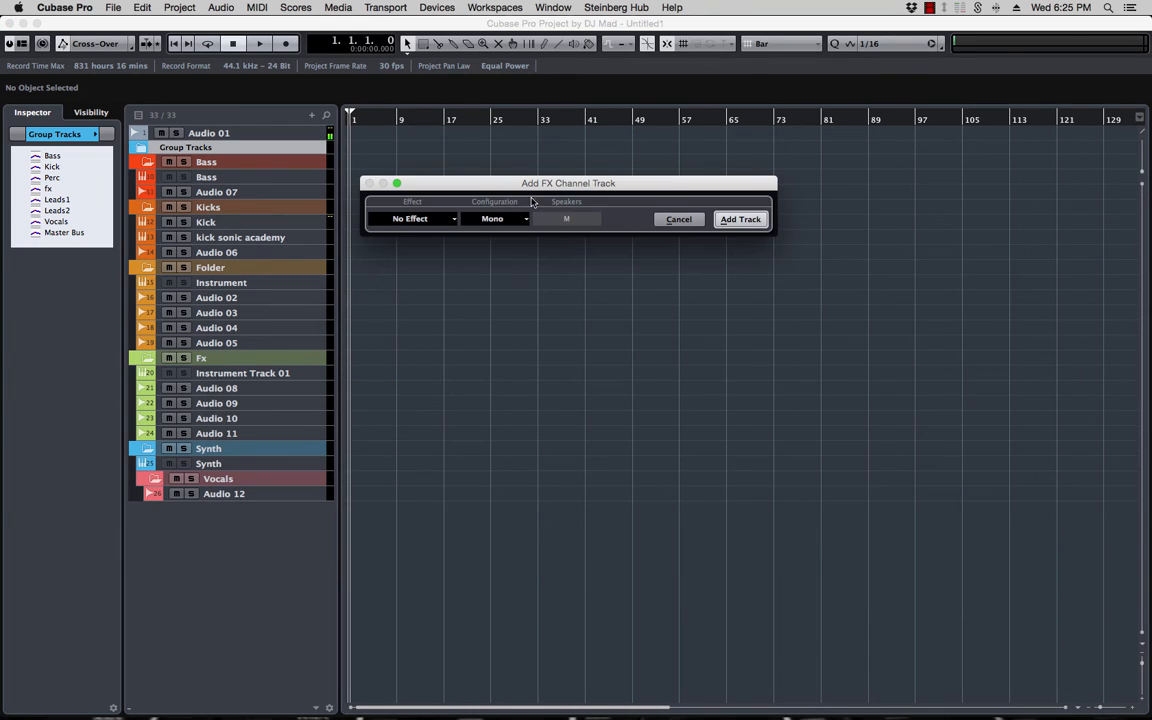
pyautogui.click(469, 222)
pyautogui.click(490, 231)
pyautogui.click(427, 220)
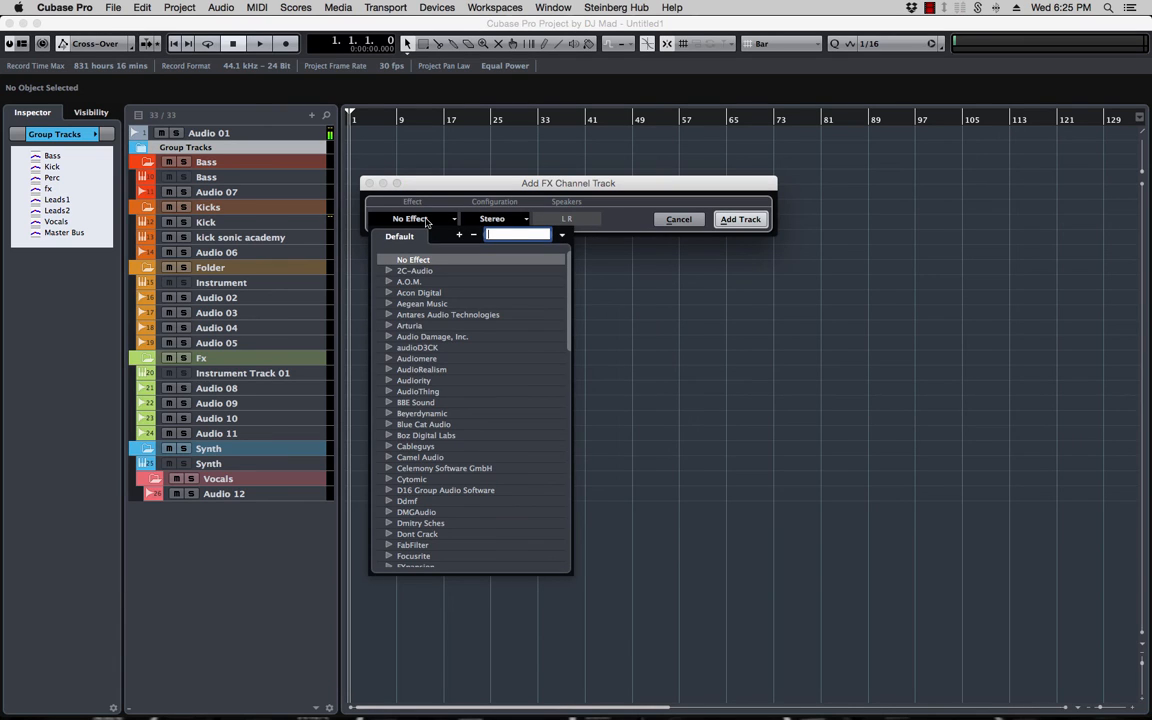
pyautogui.press('BackSpace')
pyautogui.press('BackSpace')
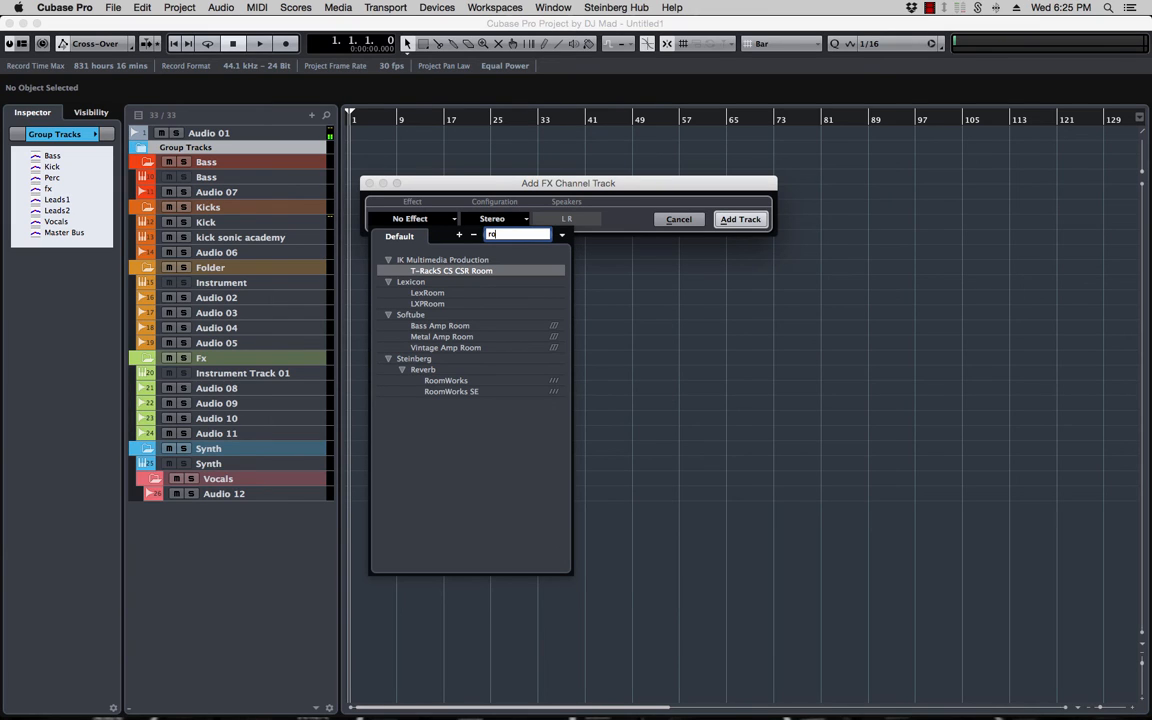
pyautogui.write('revela')
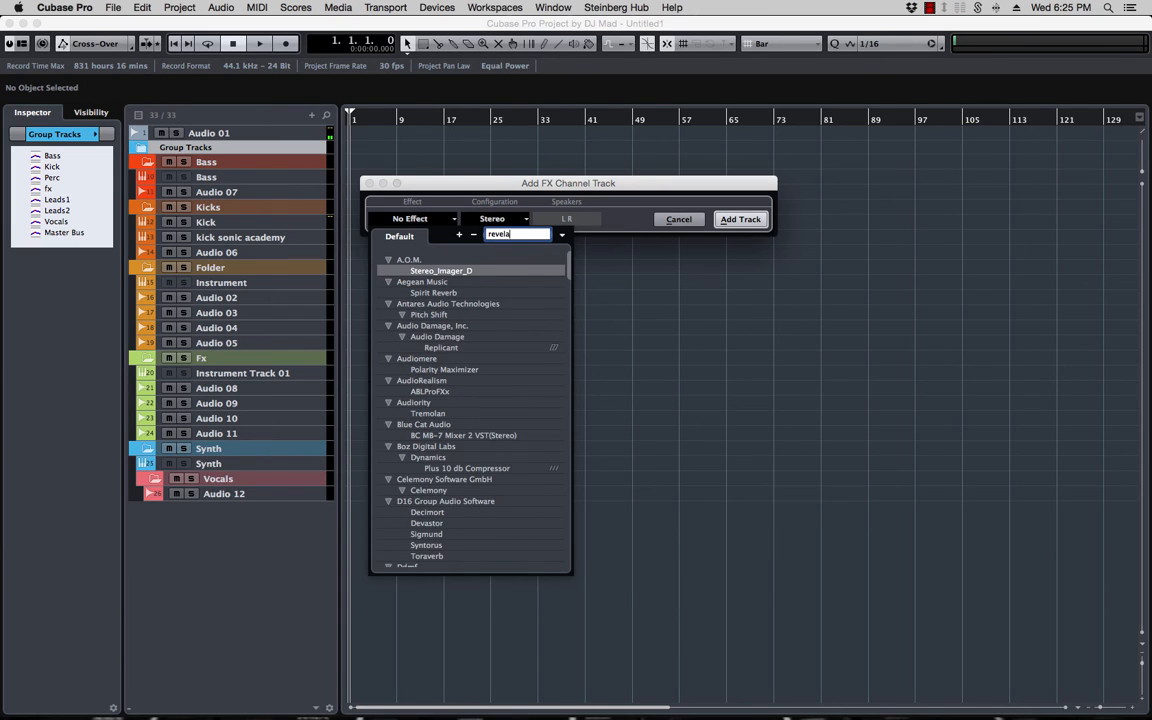
pyautogui.press('Return')
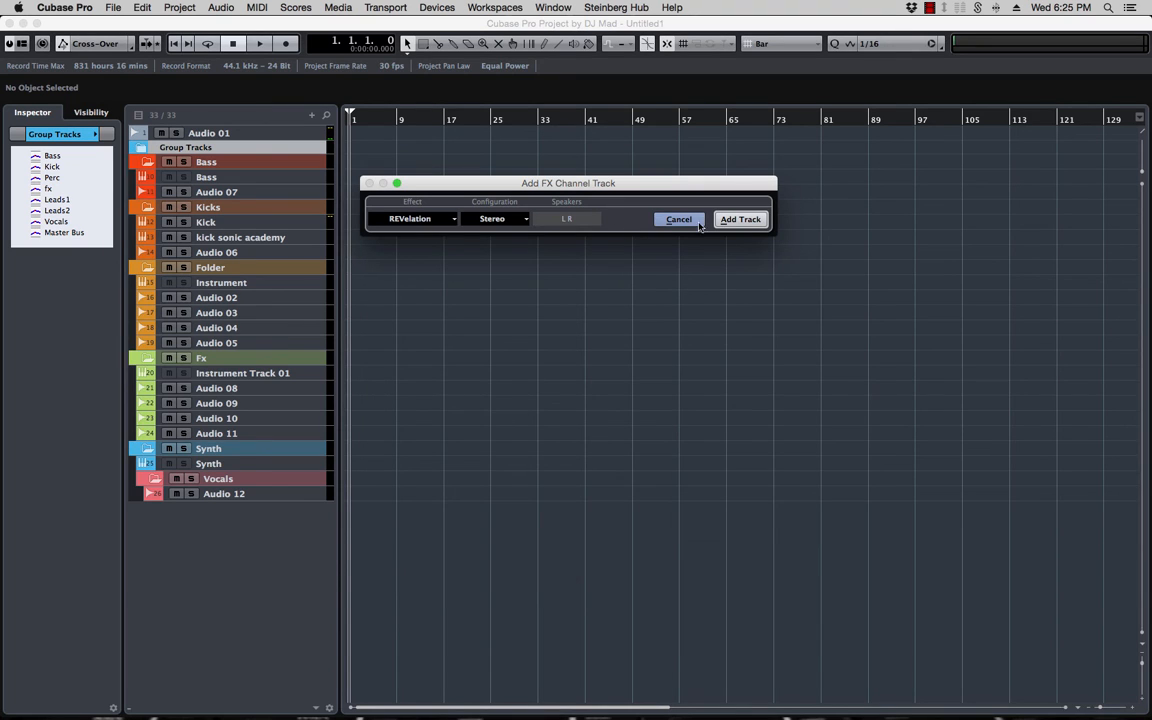
pyautogui.click(740, 219)
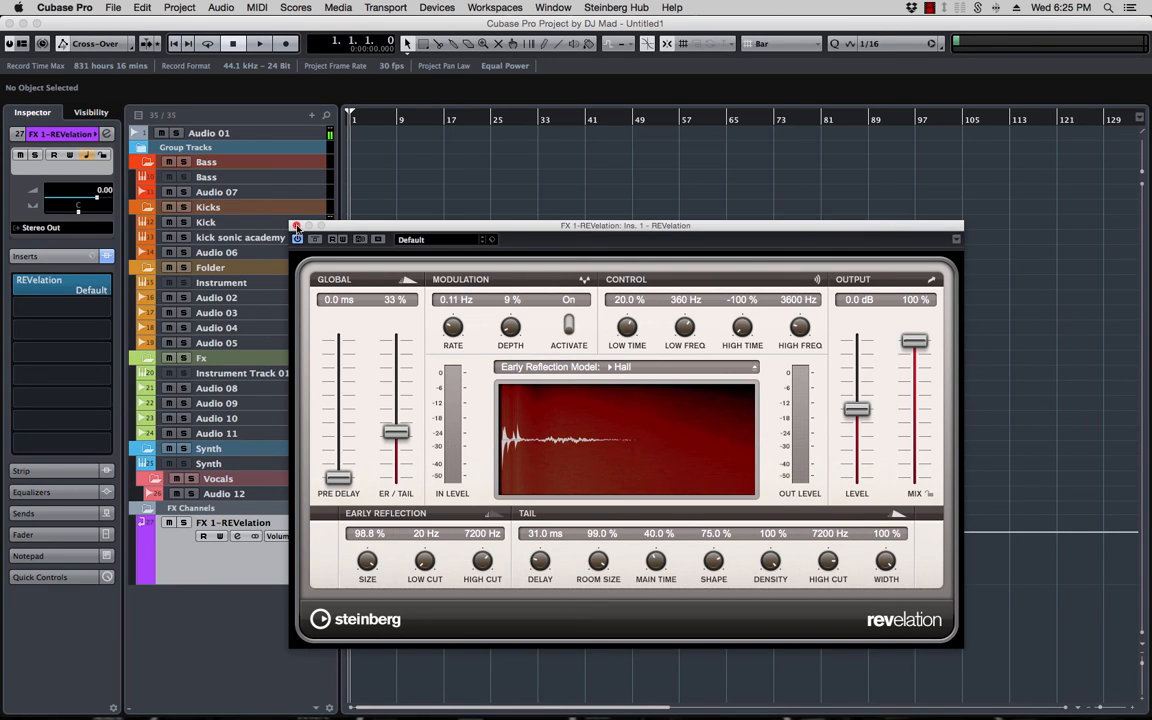
pyautogui.click(296, 228)
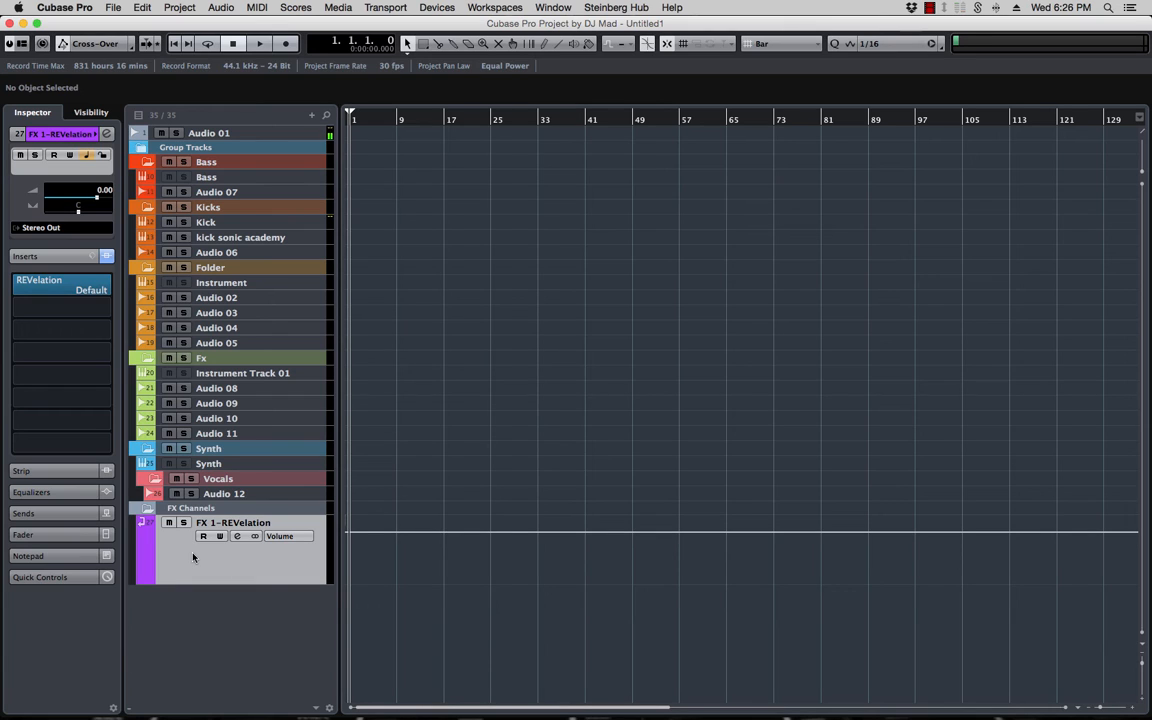
# - Add a second stereo FX channel track loaded with Steinberg StereoDelay, searching the effect list for "dela"
pyautogui.rightClick(194, 551)
pyautogui.moveTo(300, 559)
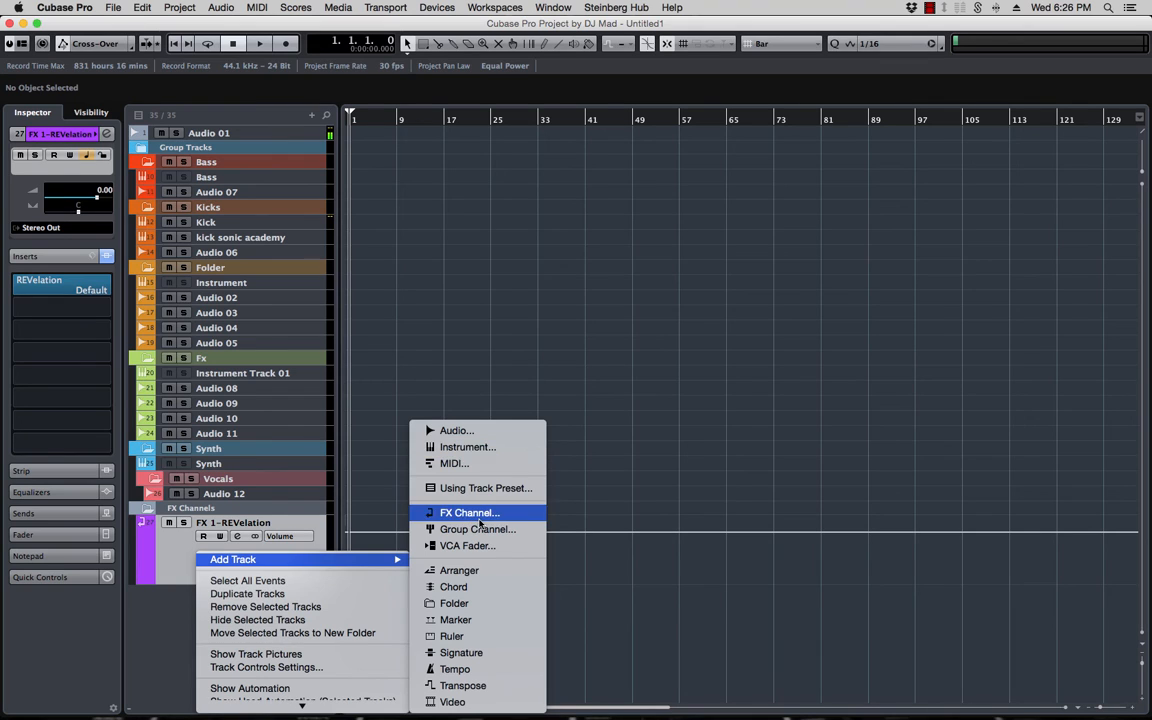
pyautogui.click(614, 313)
pyautogui.click(409, 219)
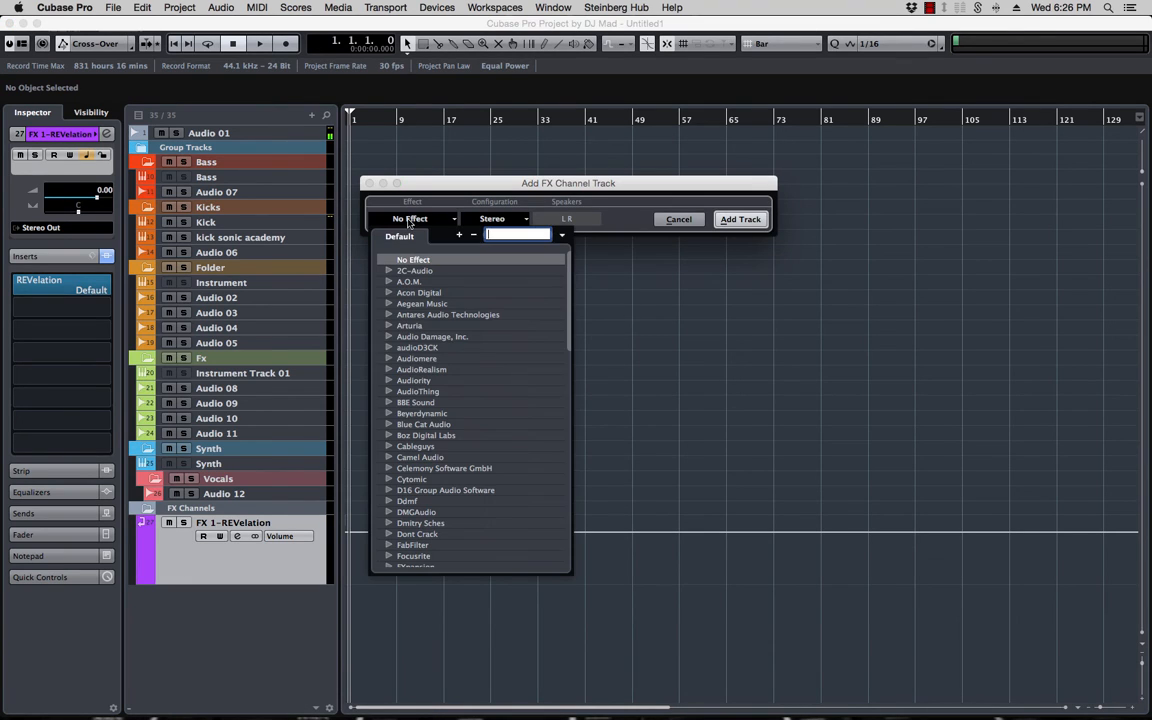
pyautogui.write('dela')
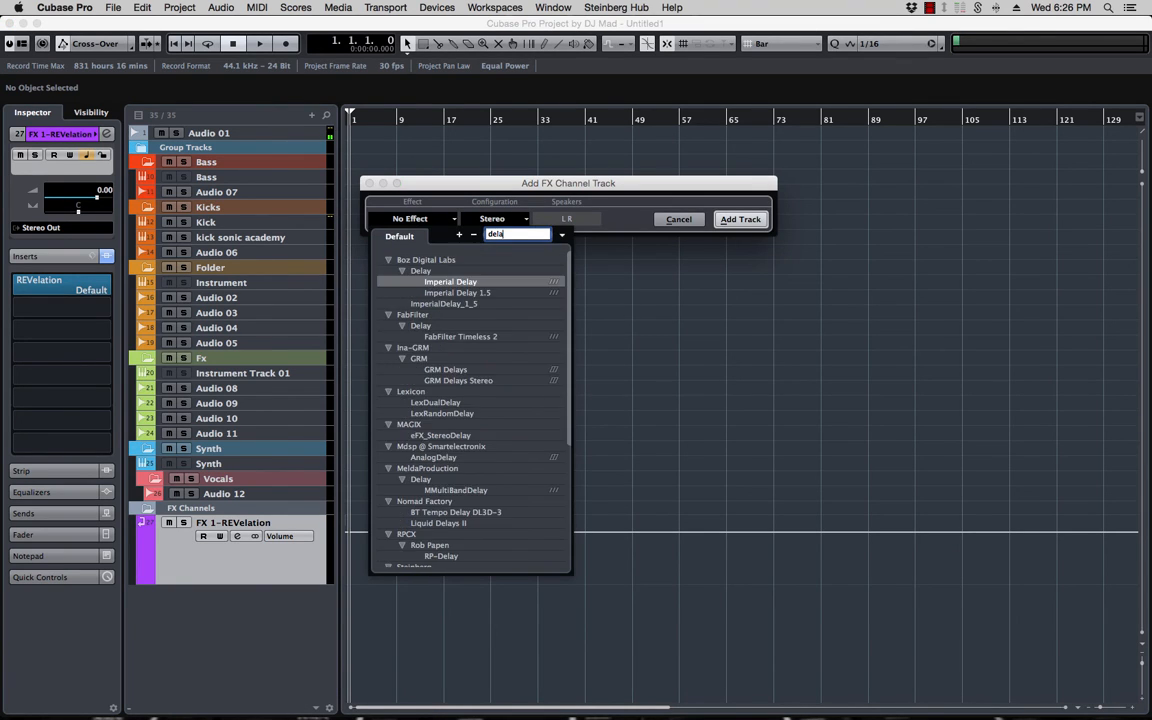
pyautogui.scroll(-5, 489, 416)
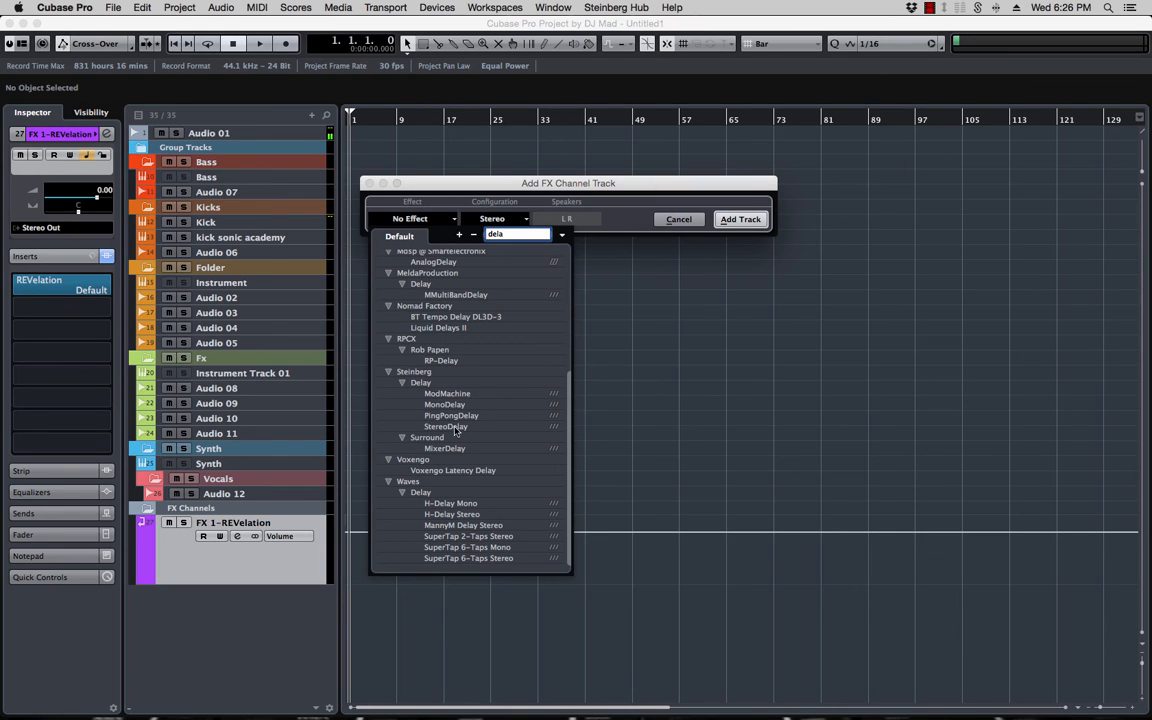
pyautogui.click(447, 427)
pyautogui.click(739, 220)
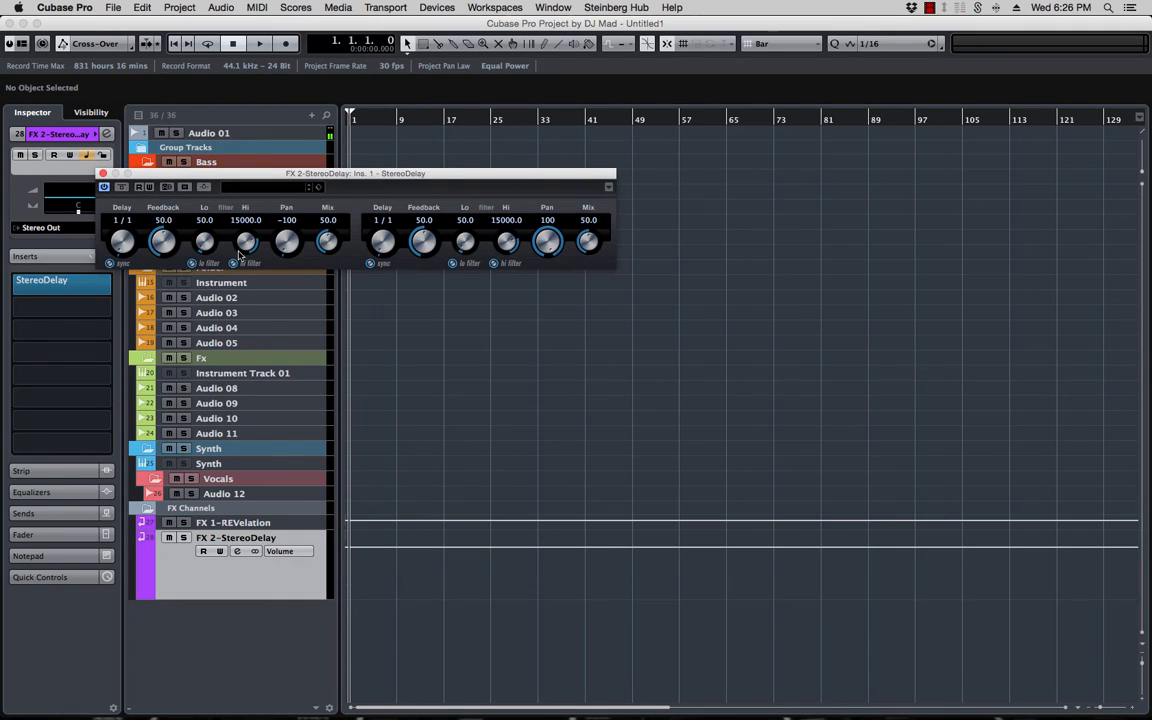
# - Turn up the Mix of both StereoDelay delay lines and close the plug-in window
pyautogui.moveTo(588, 240); pyautogui.dragTo(582, 121)
pyautogui.moveTo(333, 239); pyautogui.dragTo(356, 83)
pyautogui.click(103, 173)
# - Check the output Mix setting of the REVelation reverb on the first FX channel, closing its window when done
pyautogui.click(266, 523)
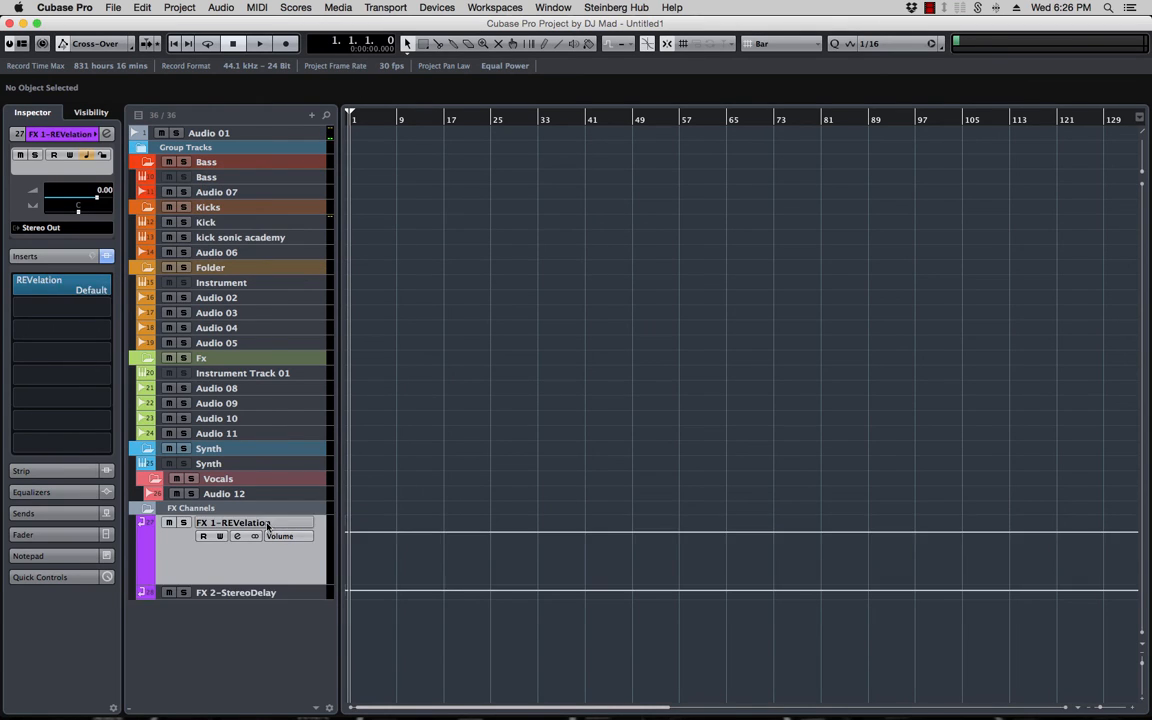
pyautogui.click(62, 288)
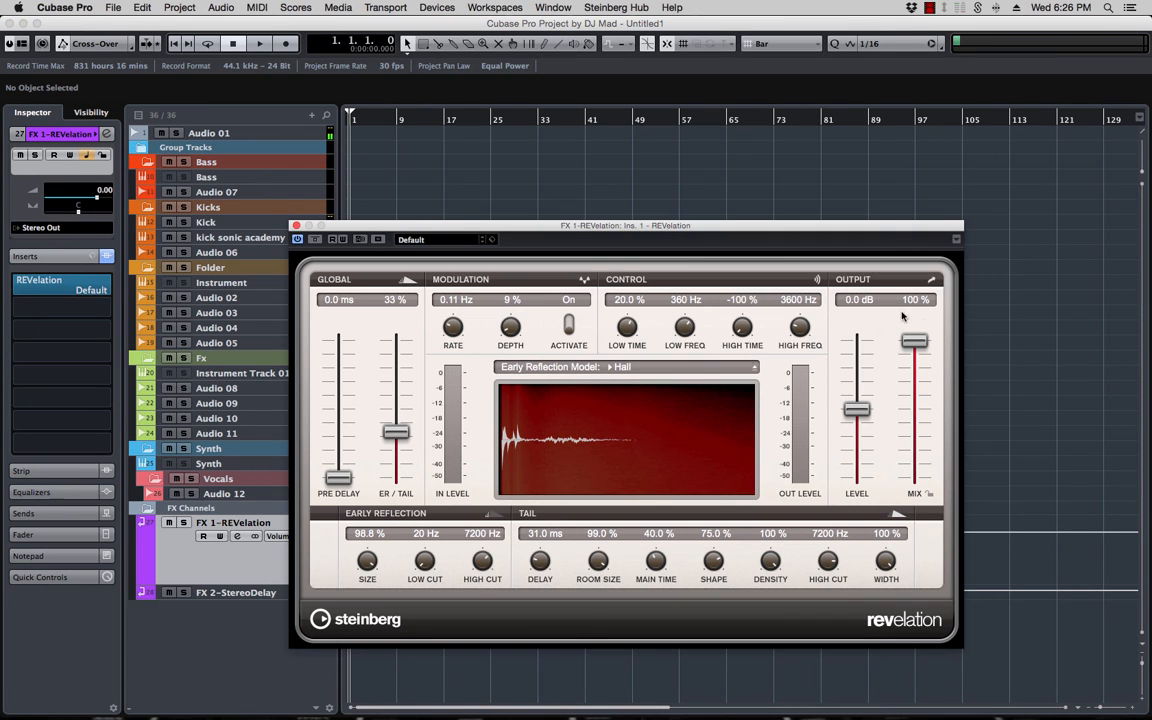
pyautogui.click(295, 227)
pyautogui.click(240, 537)
pyautogui.rightClick(249, 579)
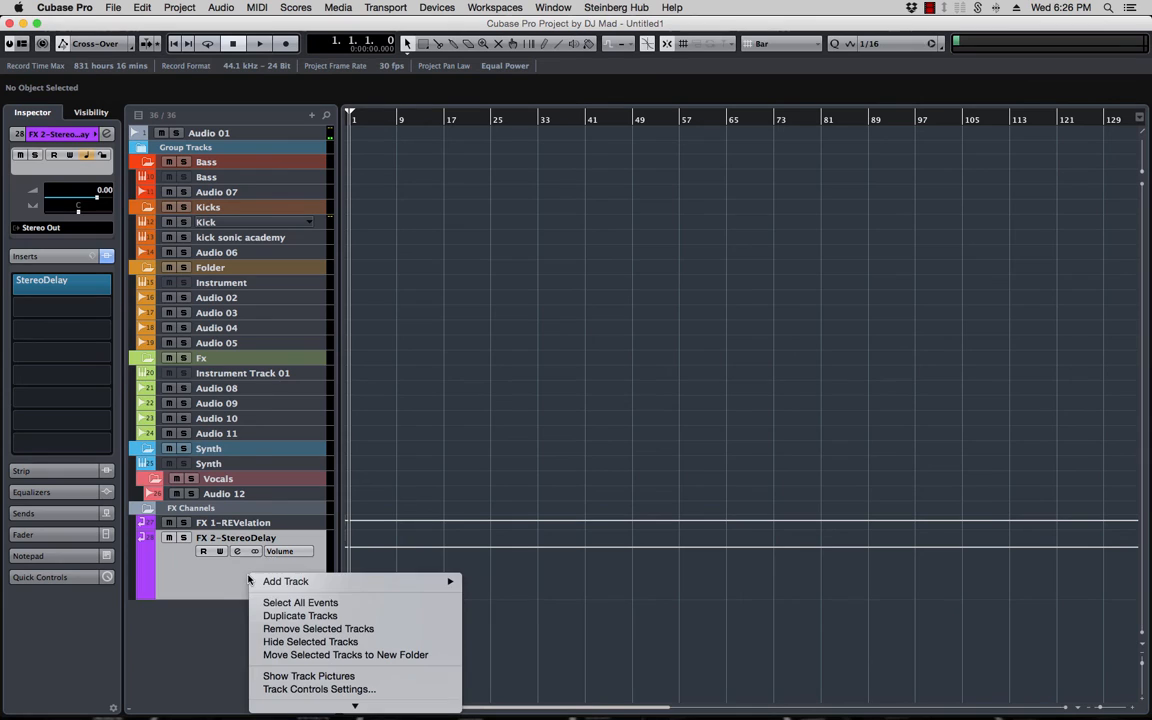
pyautogui.scroll(-3, 349, 679)
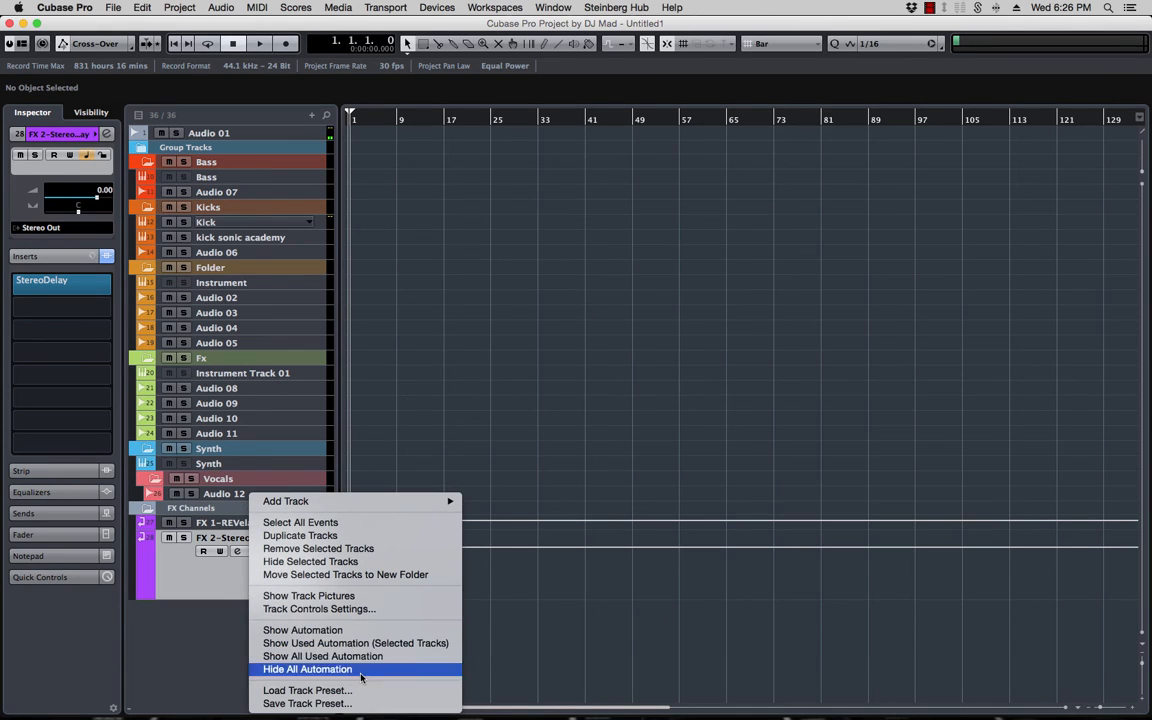
pyautogui.click(244, 612)
# - Add a third stereo FX channel track loaded with Steinberg PingPongDelay, searching effects for "delay", and close its plug-in window
pyautogui.rightClick(255, 620)
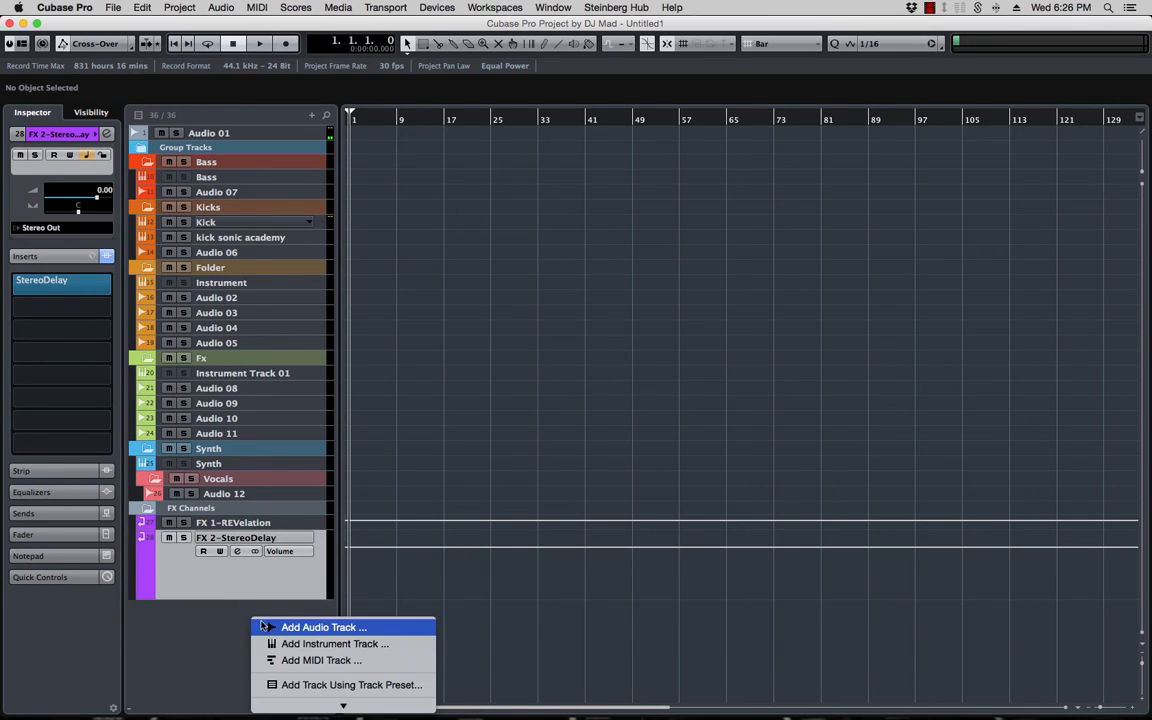
pyautogui.scroll(-4, 300, 640)
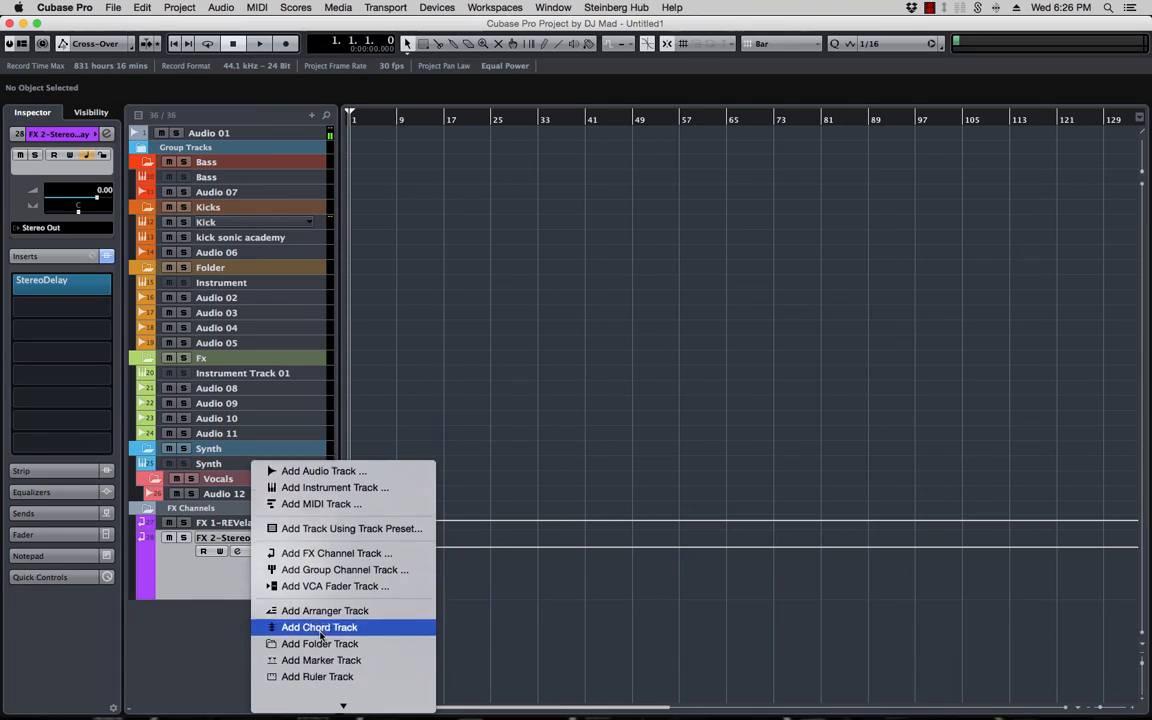
pyautogui.click(330, 527)
pyautogui.click(412, 219)
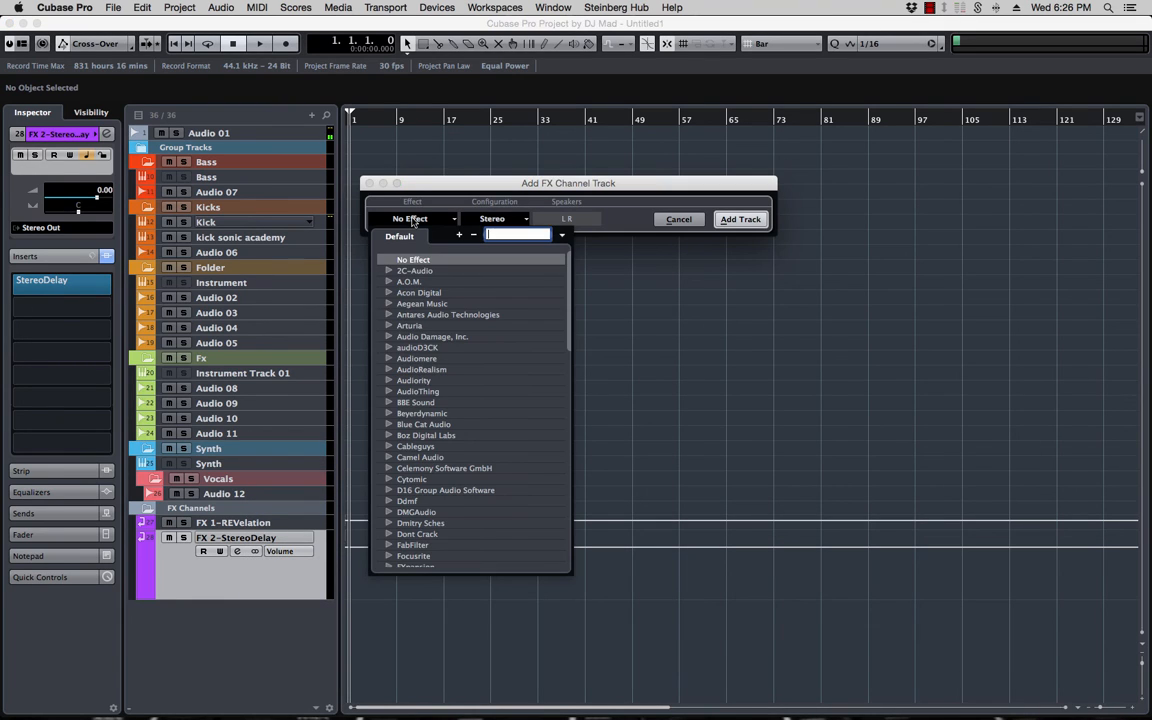
pyautogui.write('delay')
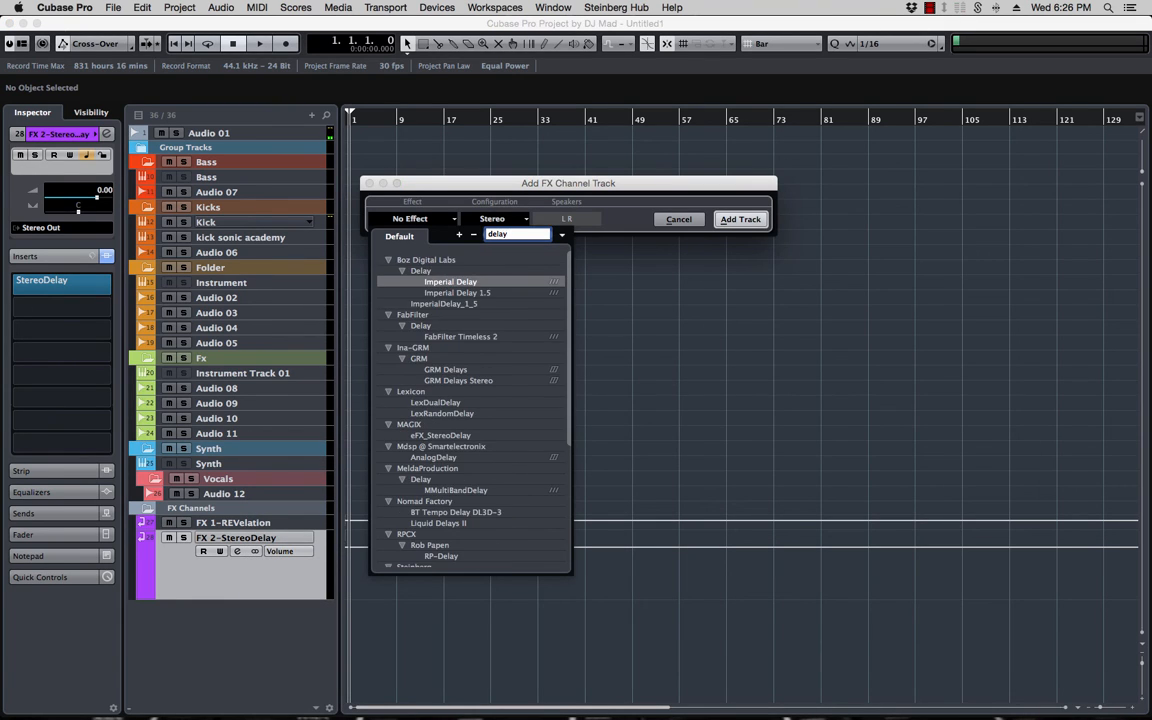
pyautogui.scroll(-5, 528, 463)
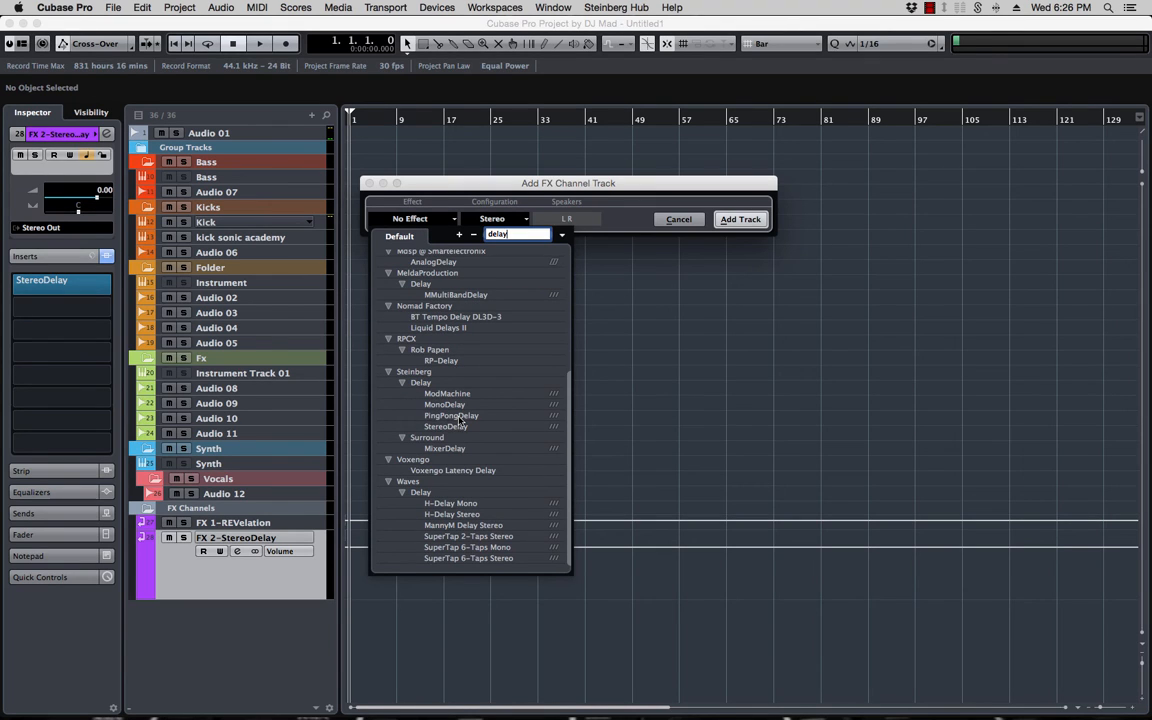
pyautogui.click(450, 415)
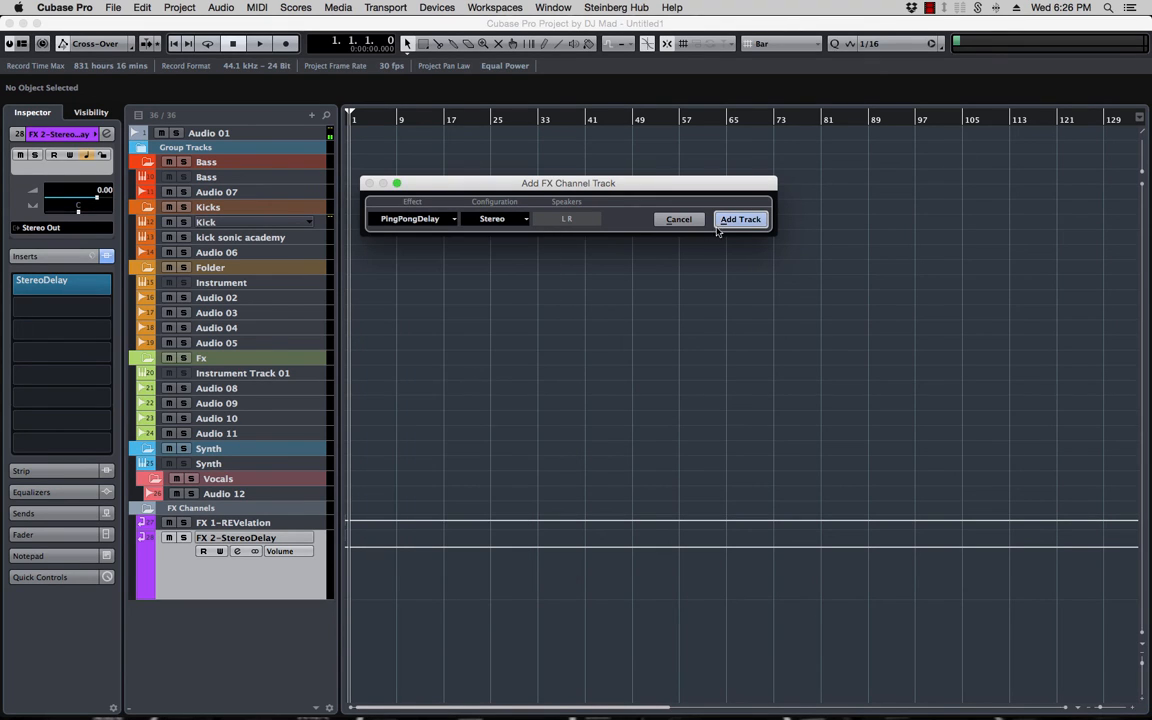
pyautogui.click(738, 219)
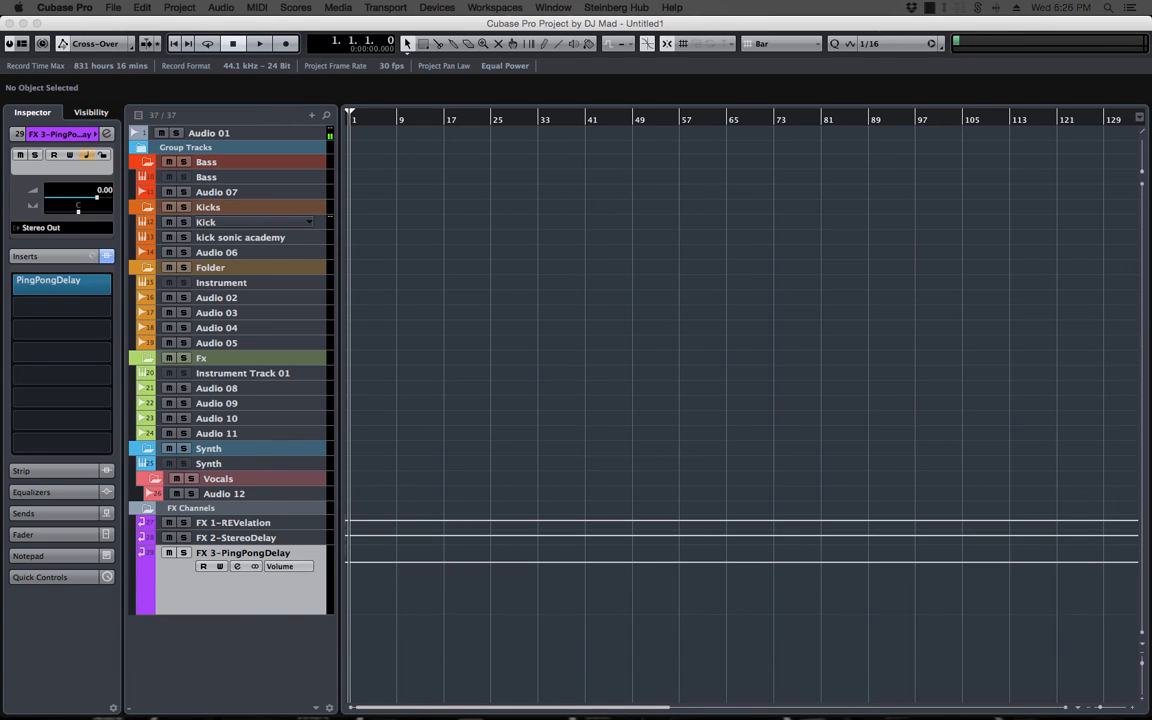
pyautogui.moveTo(1151, 218); pyautogui.dragTo(614, 218)
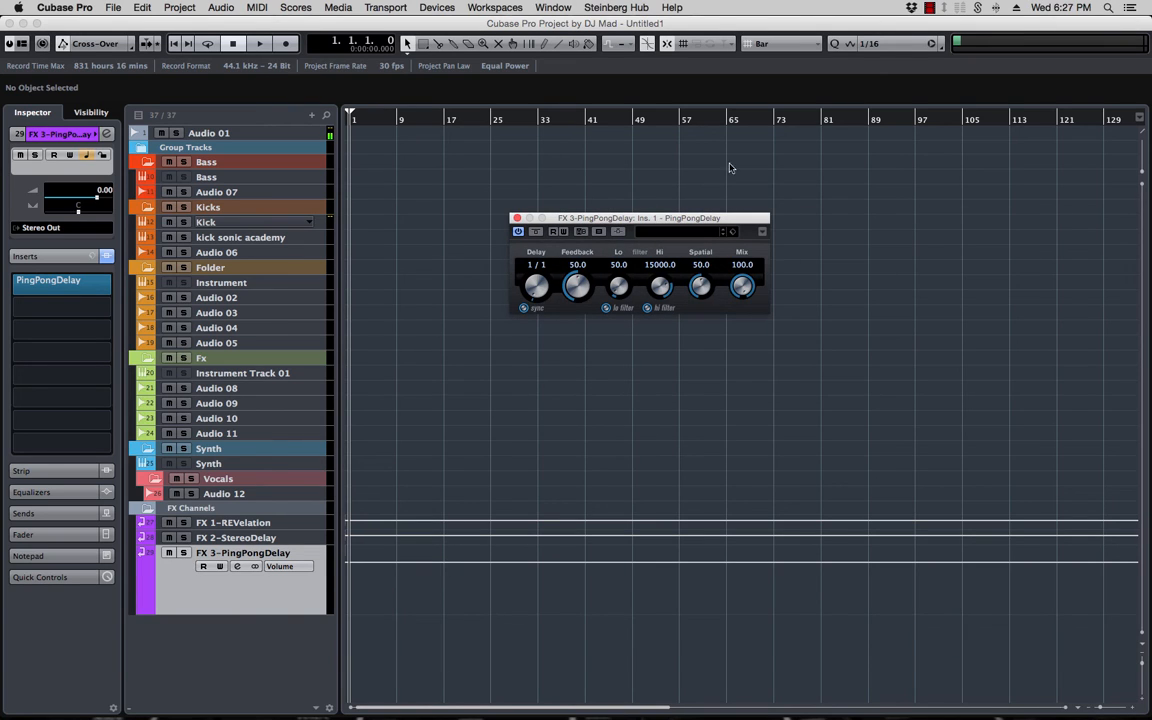
pyautogui.click(516, 218)
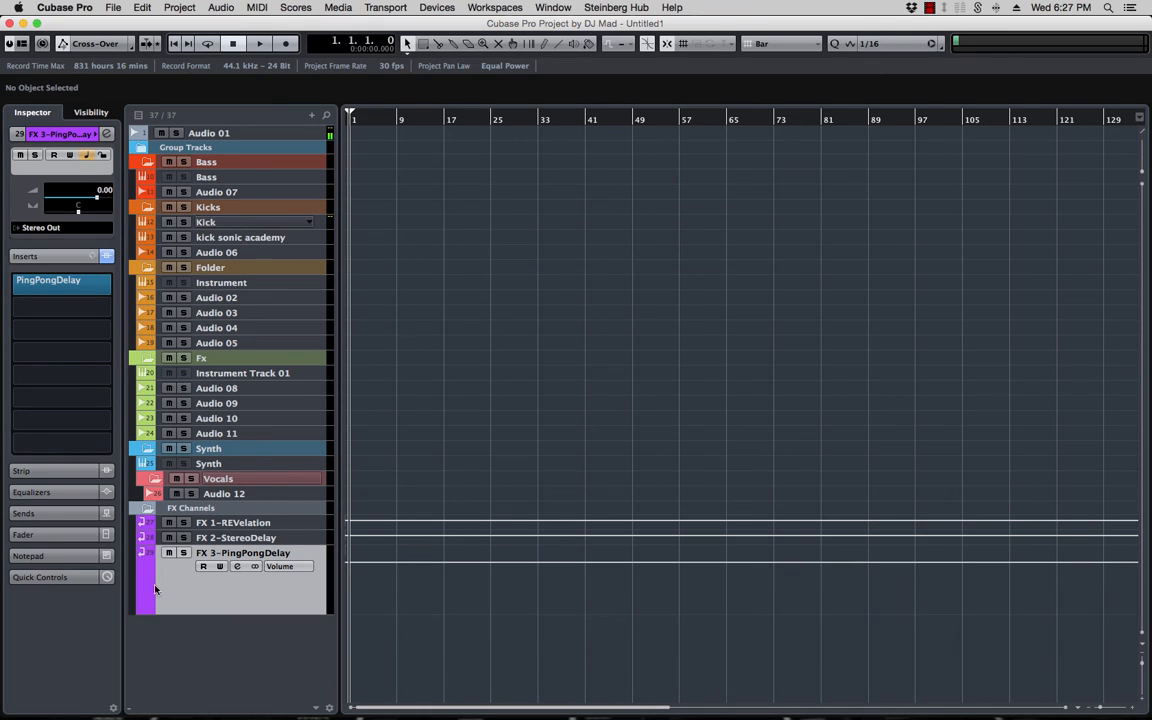
# - Colour the FX Channels folder track purple with Color 13 to match its FX channels
pyautogui.click(258, 526)
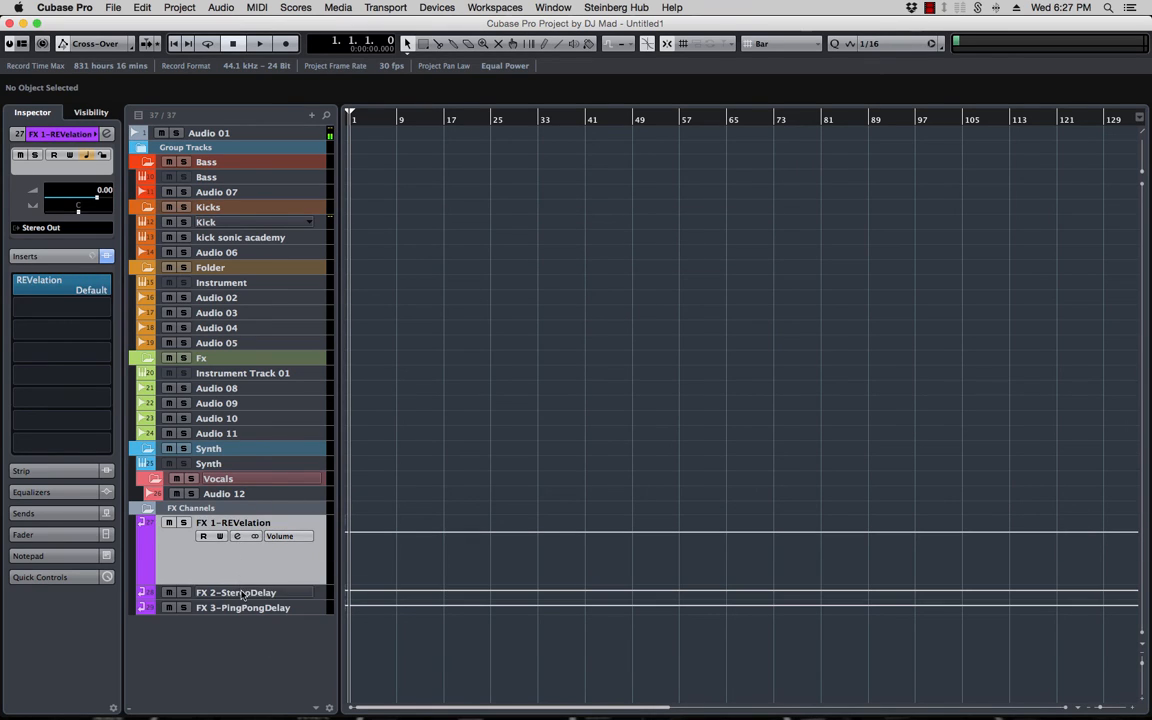
pyautogui.click(242, 594)
pyautogui.click(215, 608)
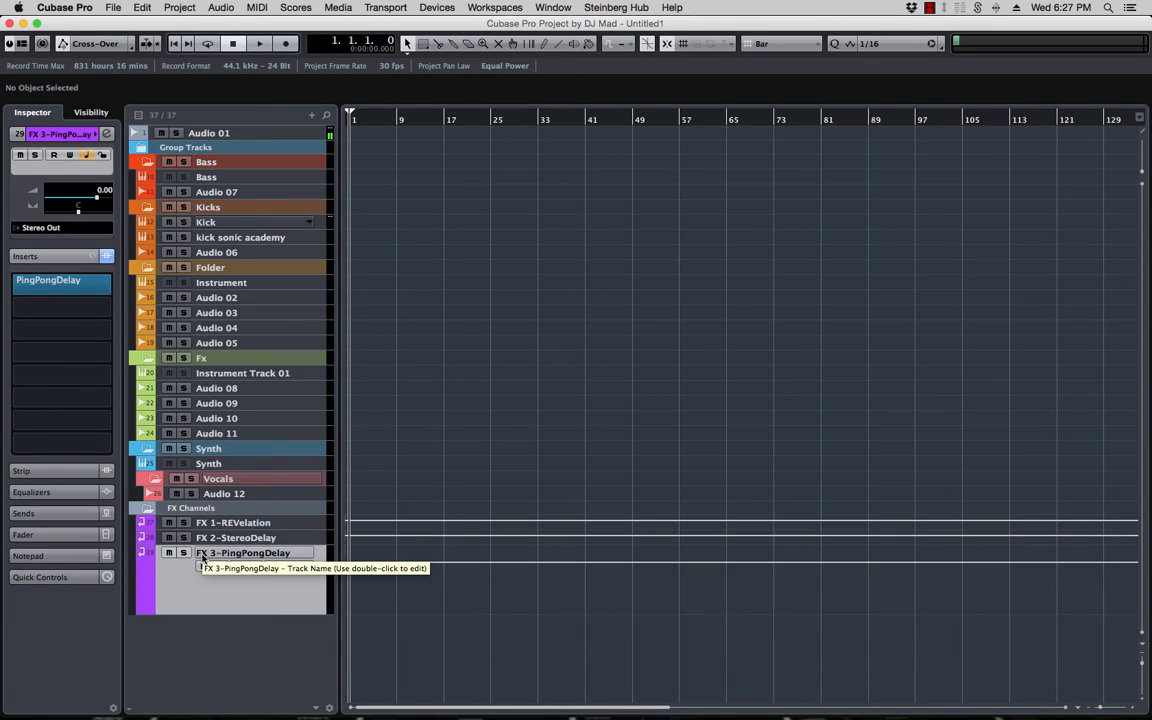
pyautogui.click(142, 513)
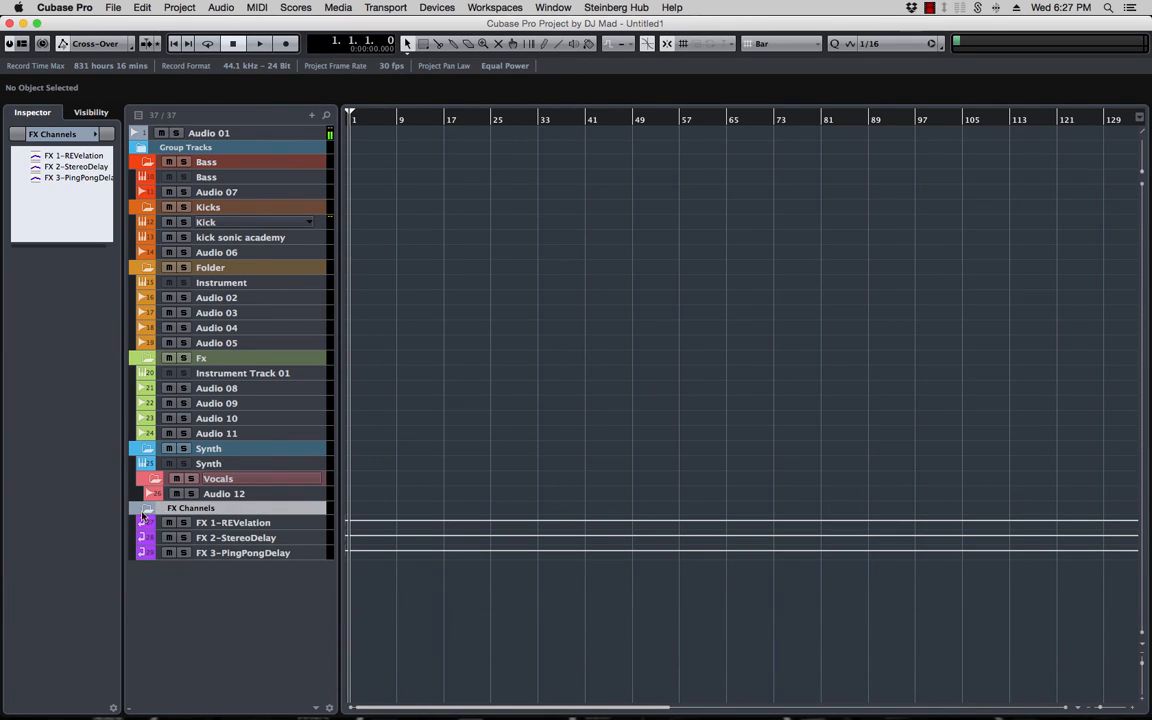
pyautogui.click(136, 510)
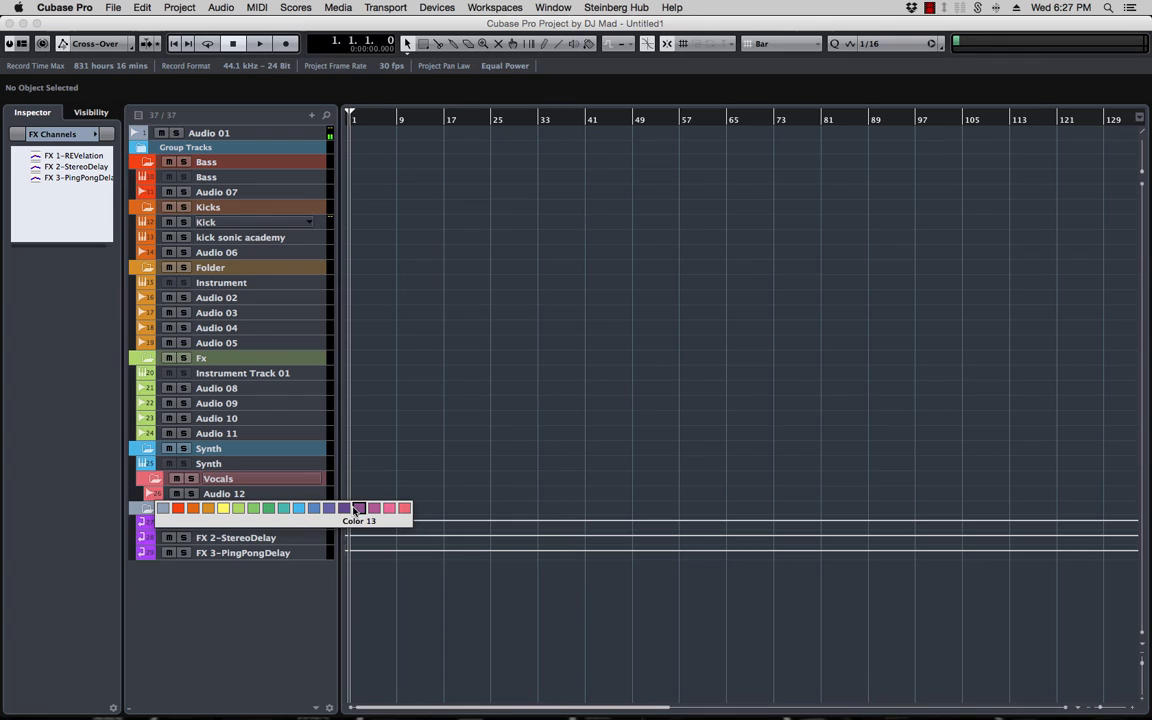
pyautogui.click(356, 509)
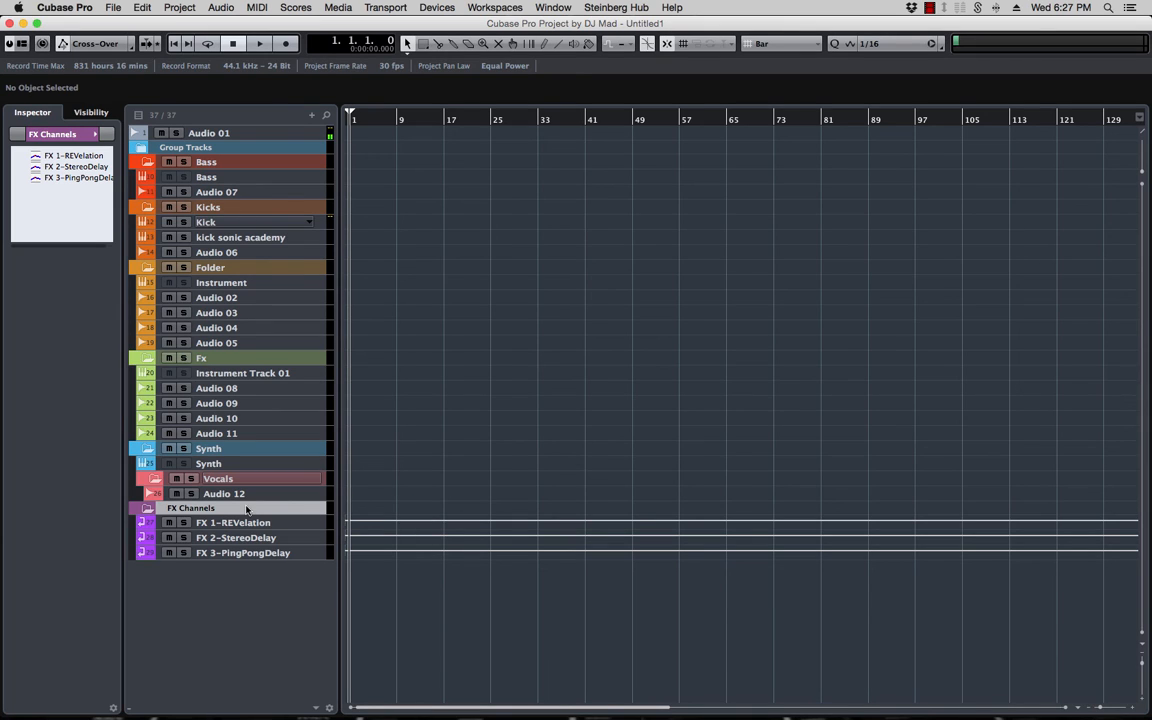
# - Collapse the FX Channels folder and move it above the Group Tracks folder in the track list
pyautogui.click(148, 512)
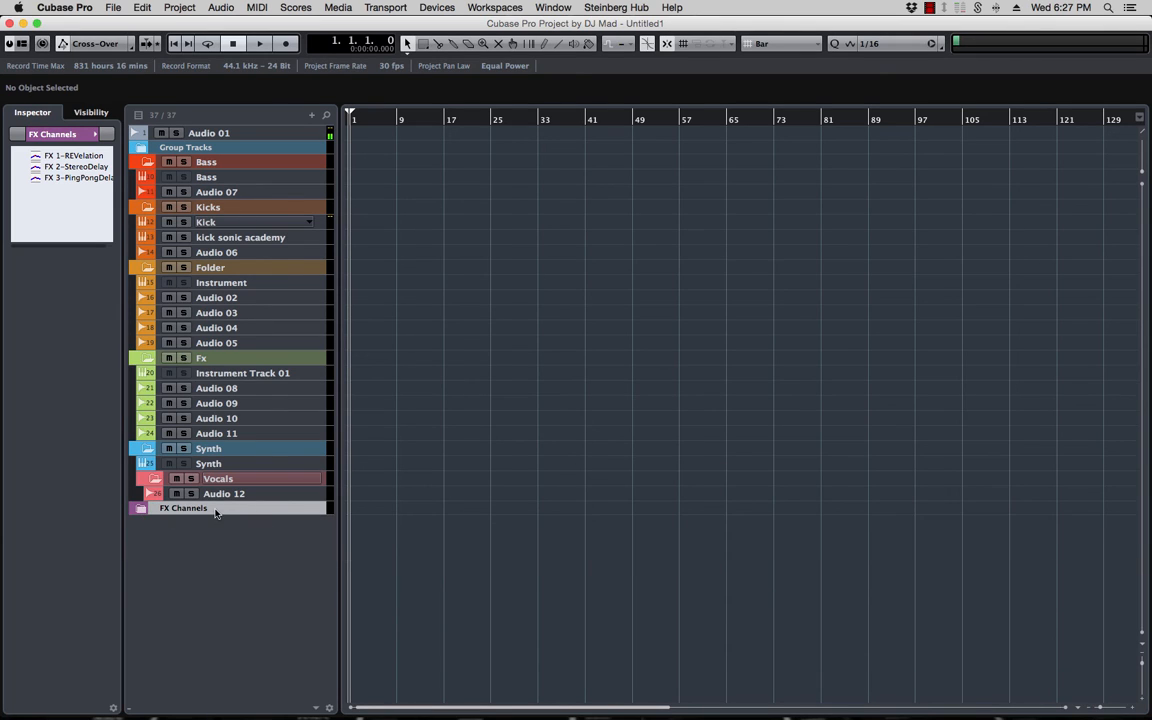
pyautogui.moveTo(216, 511); pyautogui.dragTo(234, 150)
# - Assign the three FX channels to the MixConsole's right zone and test hiding and showing their folder
pyautogui.press('F3')
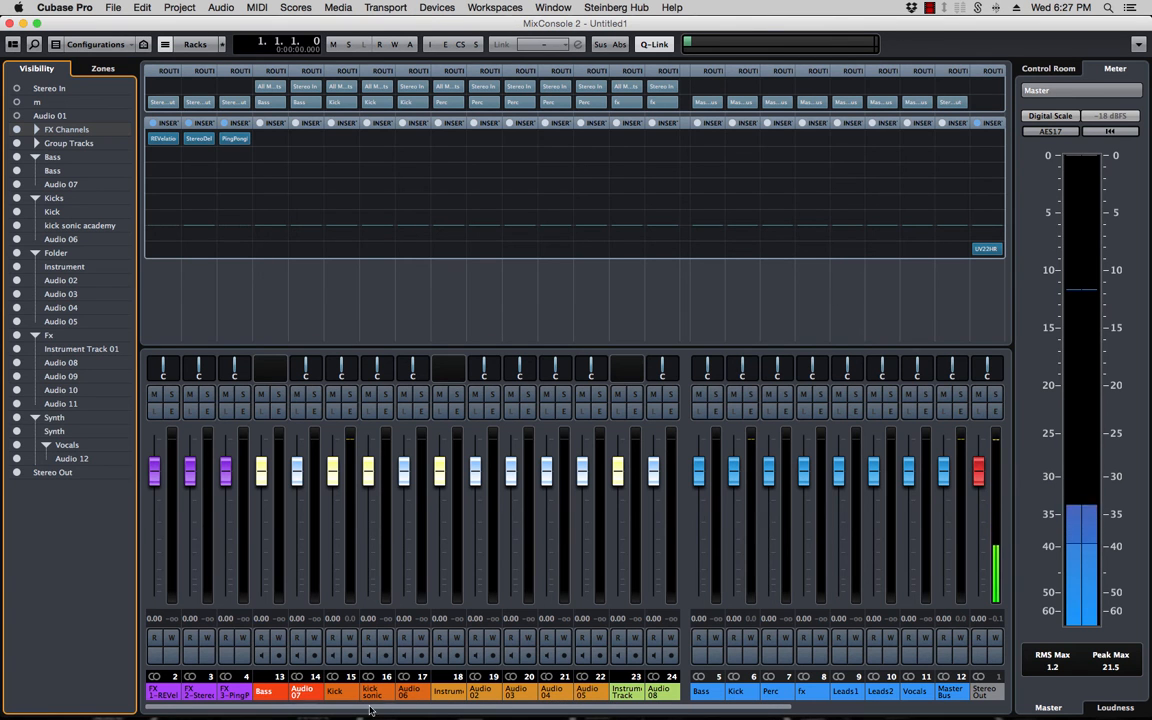
pyautogui.click(199, 524)
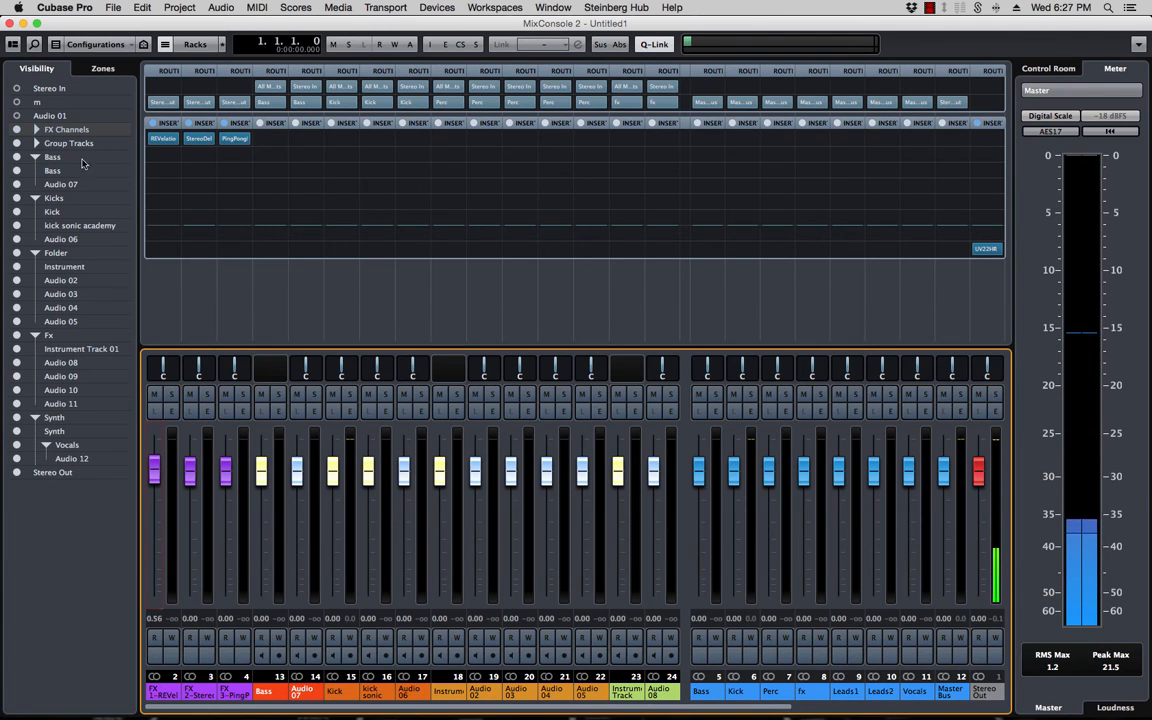
pyautogui.click(72, 70)
pyautogui.click(53, 130)
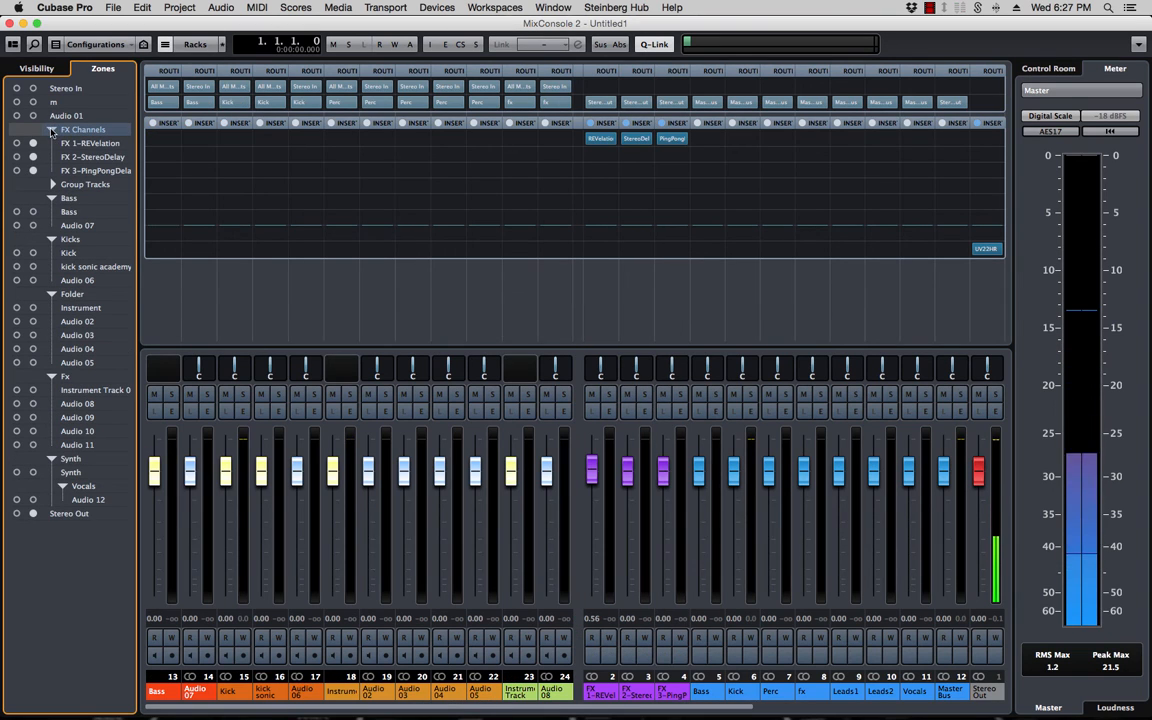
pyautogui.click(53, 130)
pyautogui.click(36, 68)
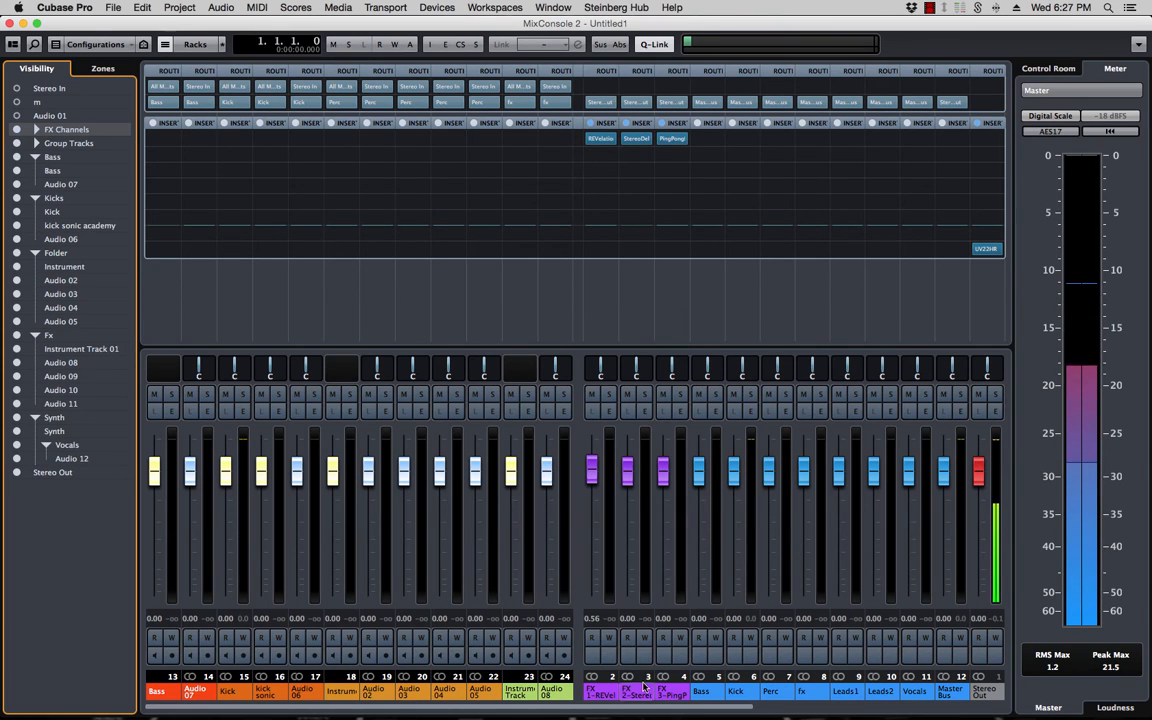
pyautogui.click(17, 130)
pyautogui.click(17, 130)
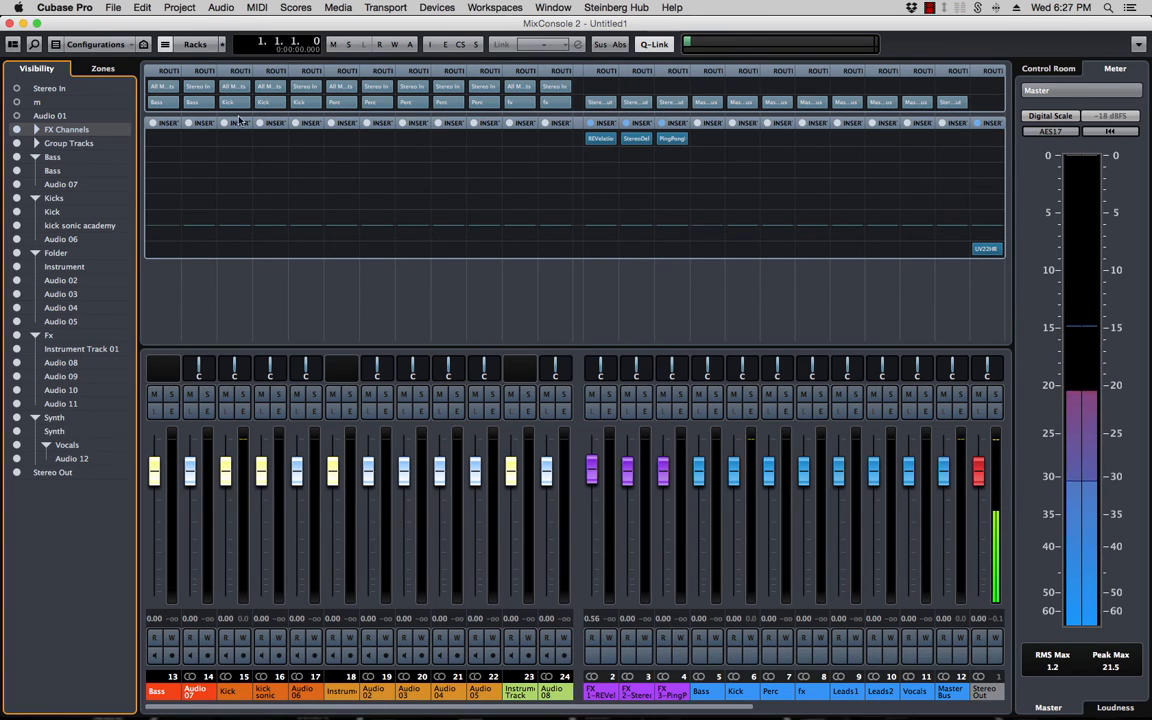
# - Route the outputs of all three FX channels together to the Master Bus group in the MixConsole
pyautogui.click(598, 691)
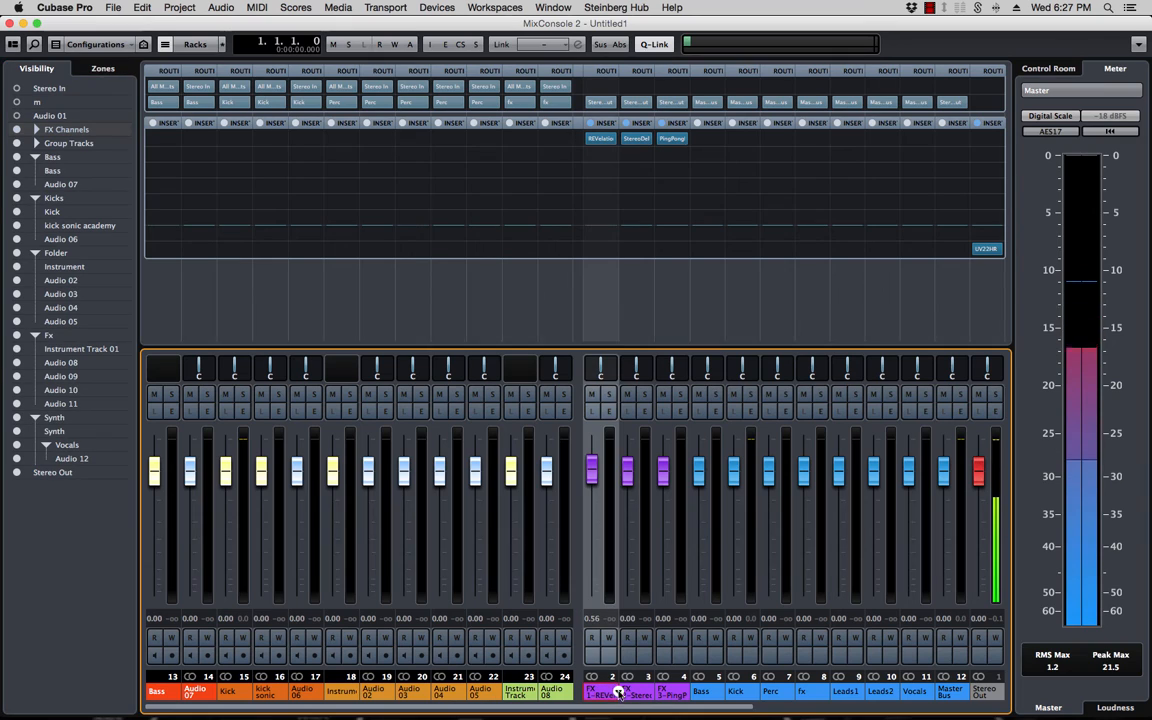
pyautogui.keyDown('shift'); pyautogui.click(673, 692); pyautogui.keyUp('shift')
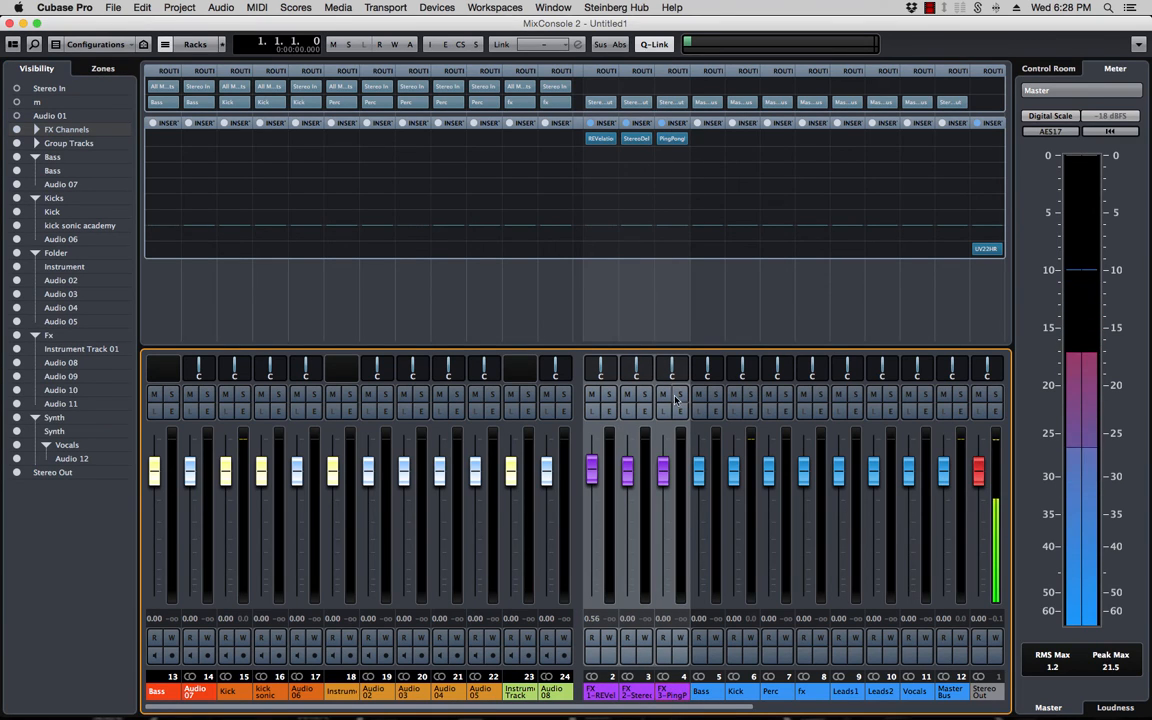
pyautogui.click(684, 103)
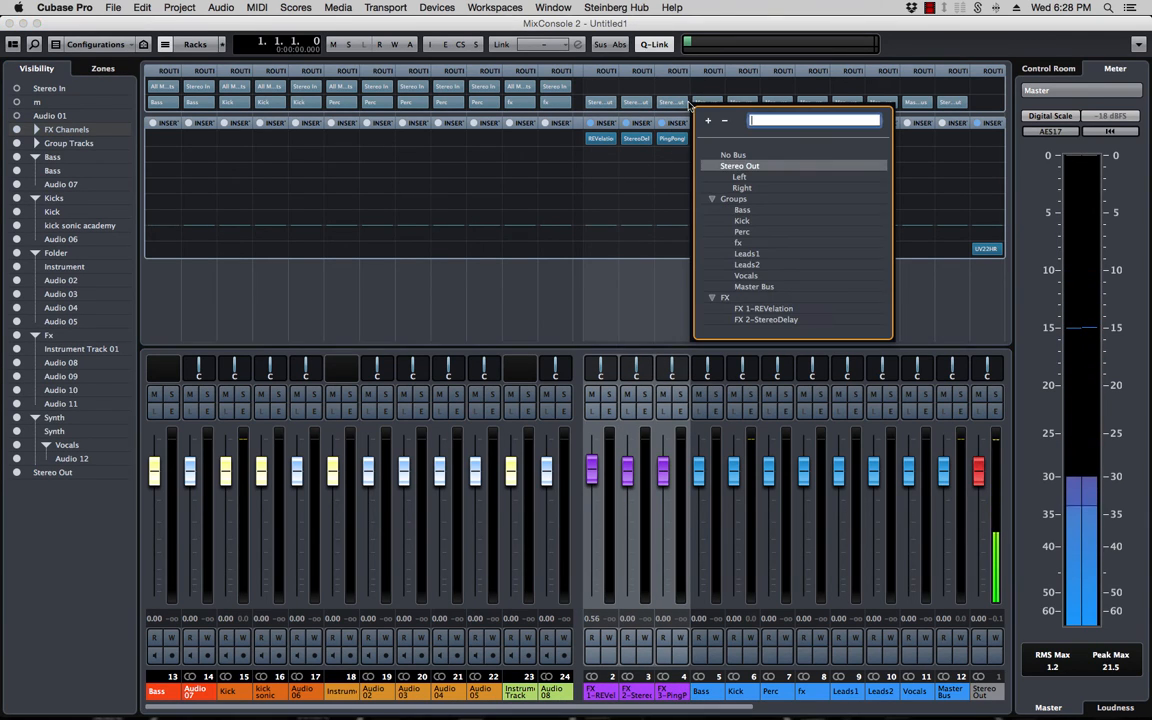
pyautogui.click(751, 287)
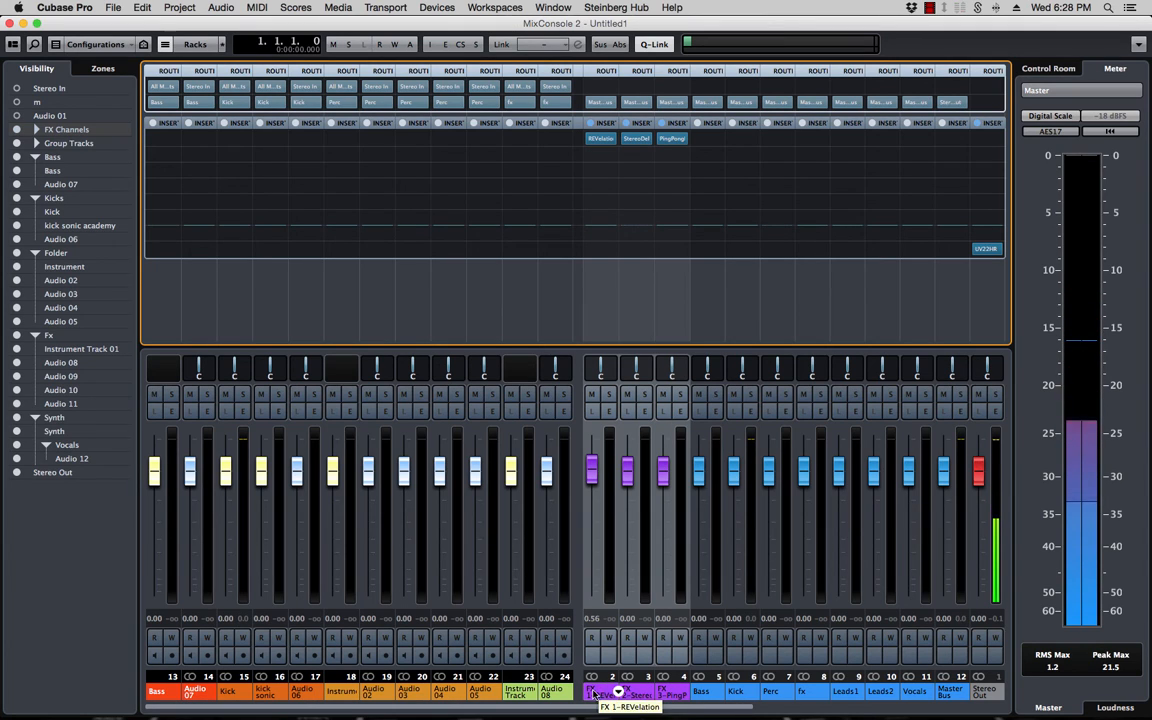
# - Review the mixer's signal flow across the FX channels, instrument tracks, group channels, Master Bus and Stereo Out
pyautogui.click(636, 691)
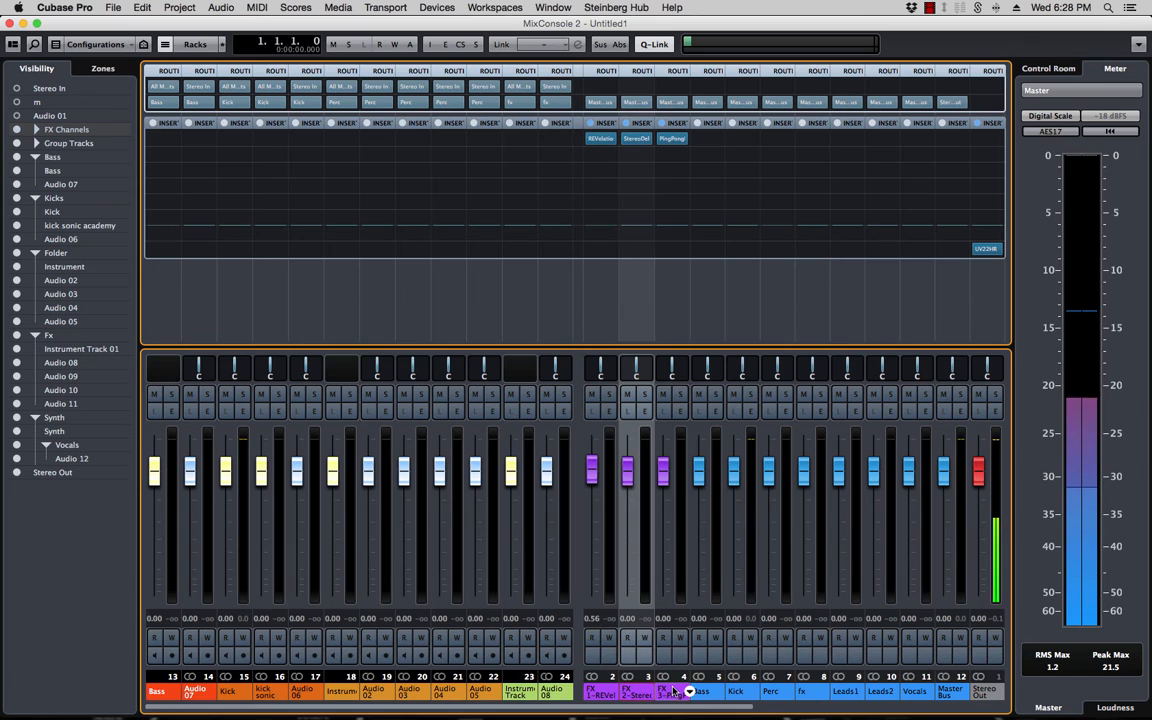
pyautogui.click(677, 691)
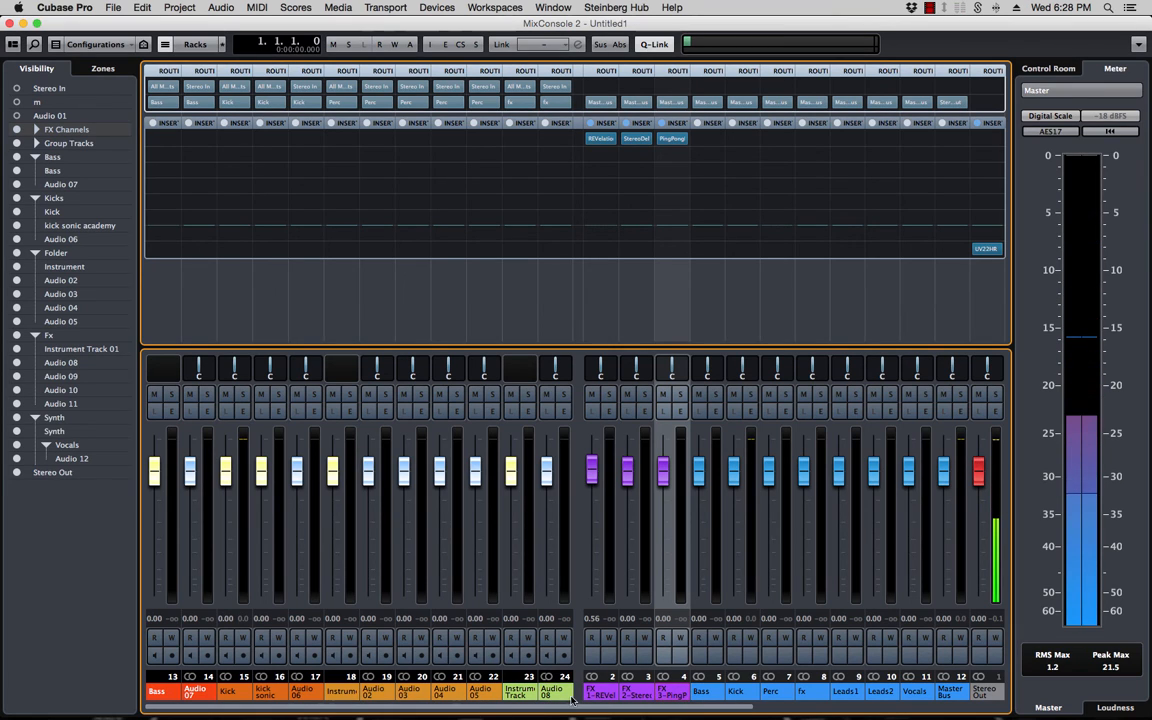
pyautogui.click(343, 693)
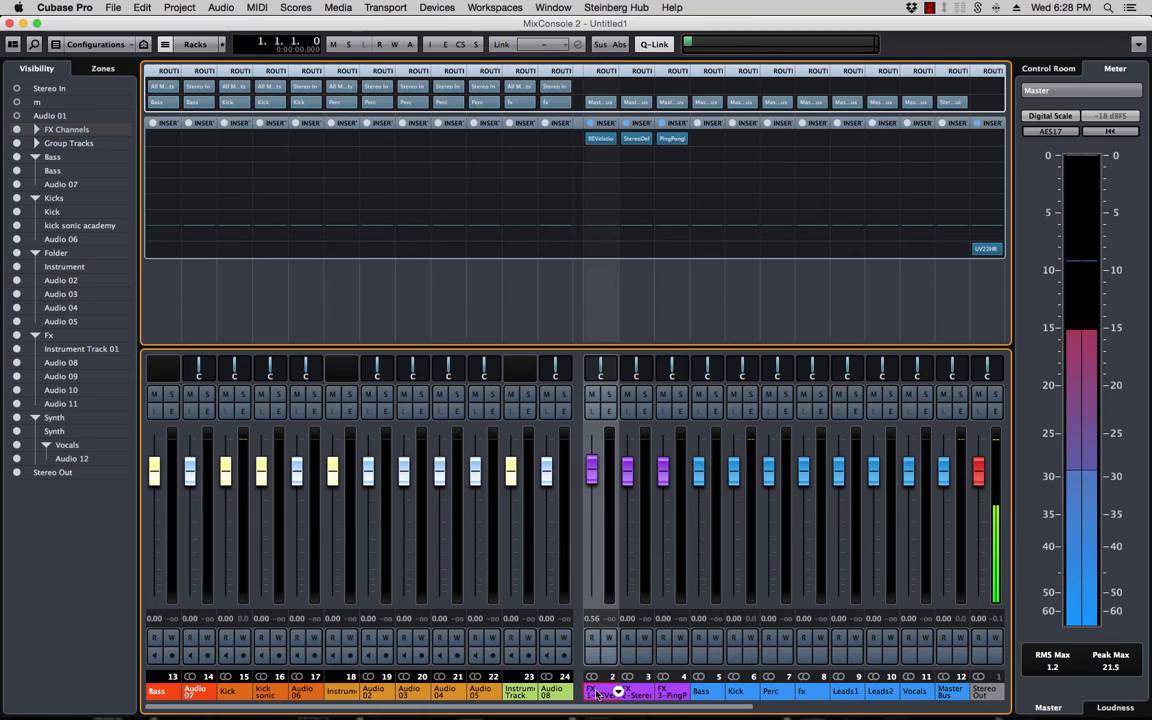
pyautogui.click(773, 693)
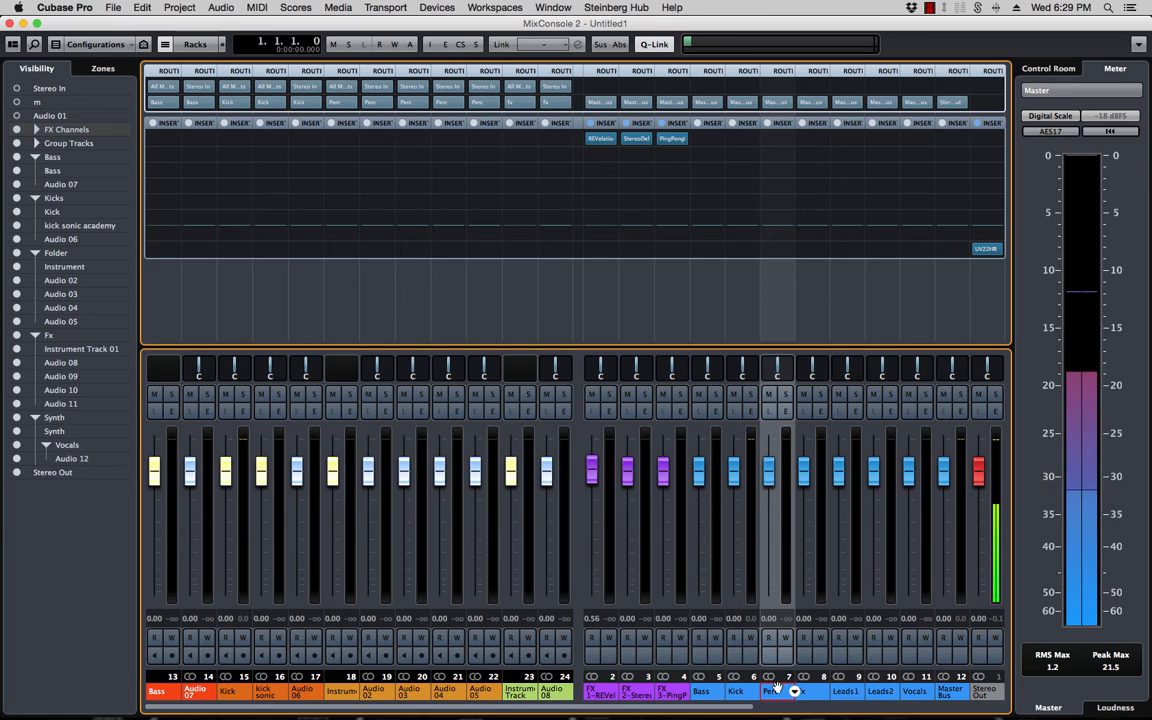
pyautogui.click(946, 699)
pyautogui.click(986, 697)
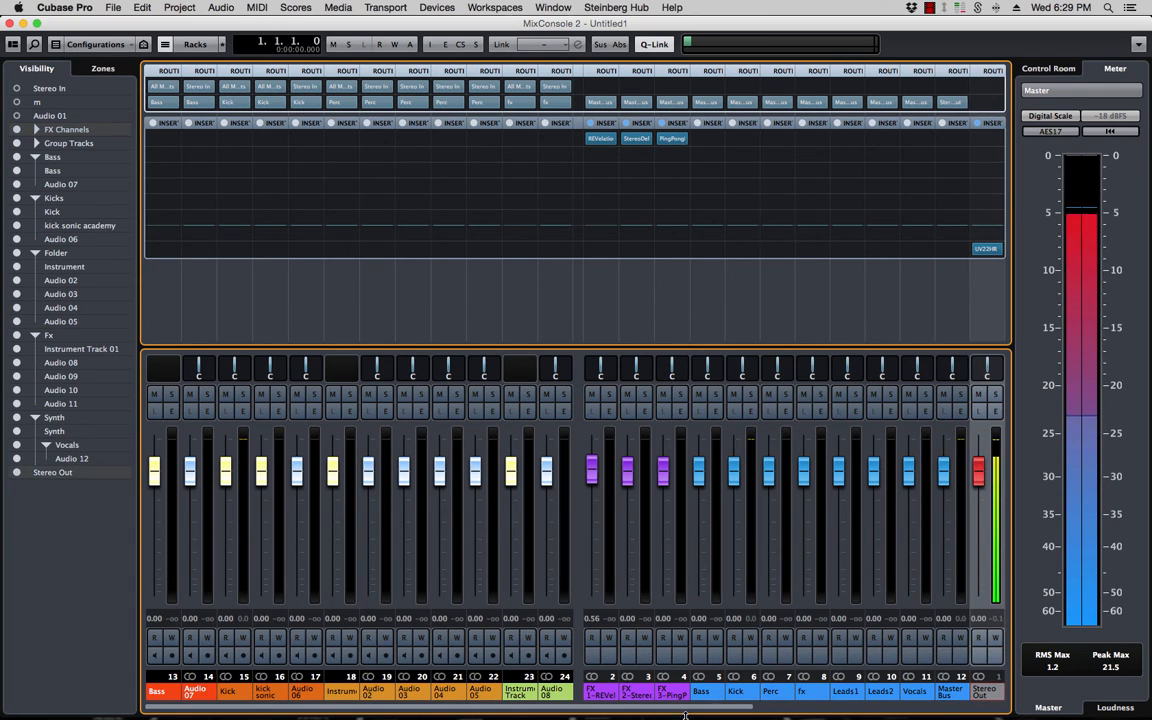
pyautogui.click(597, 684)
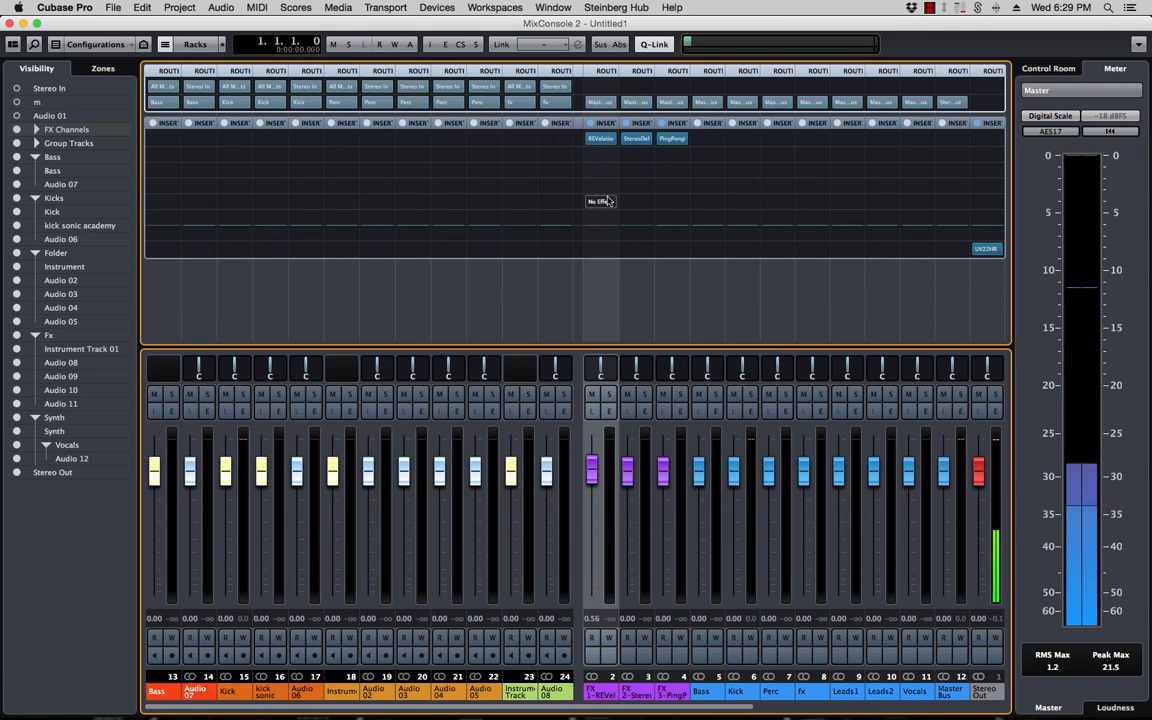
# - Hide the FX Channels and Group Tracks folders from the MixConsole and return to the project window
pyautogui.click(16, 129)
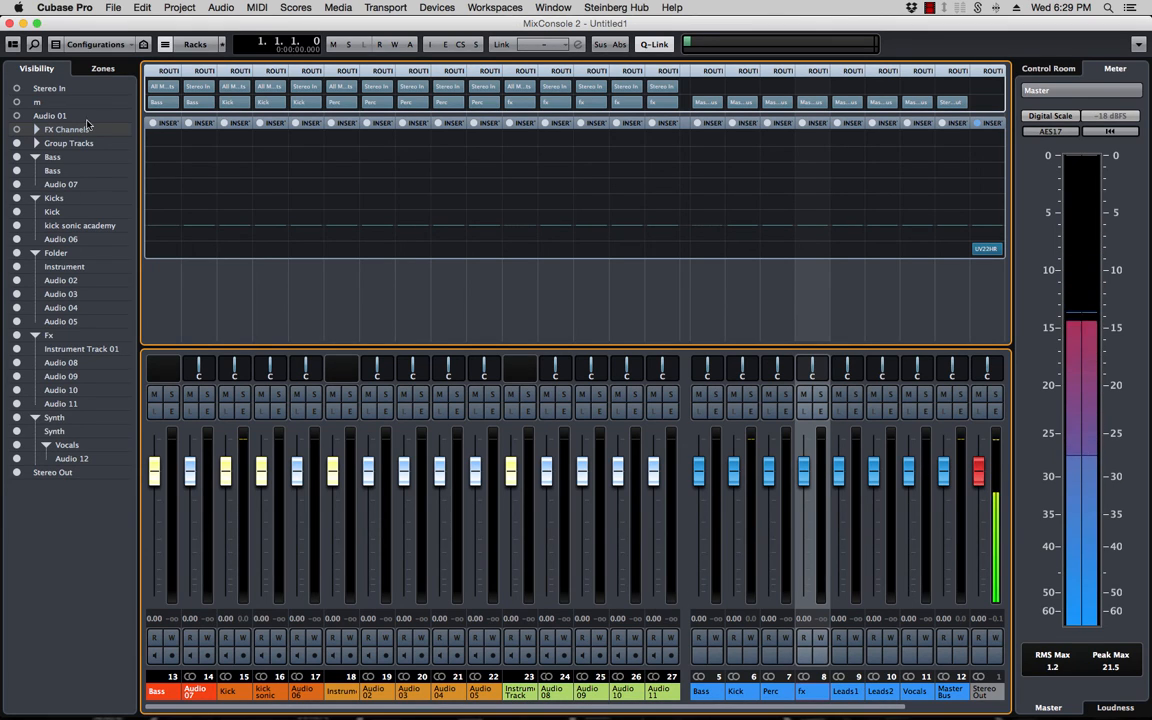
pyautogui.click(17, 143)
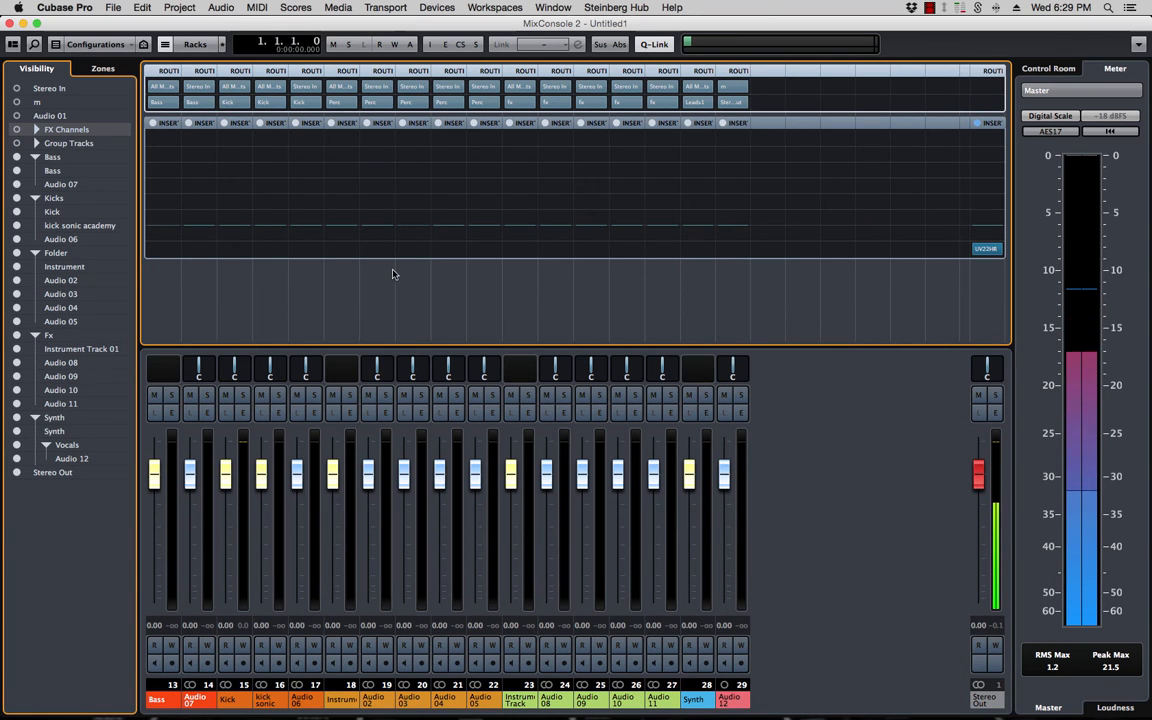
pyautogui.press('F3')
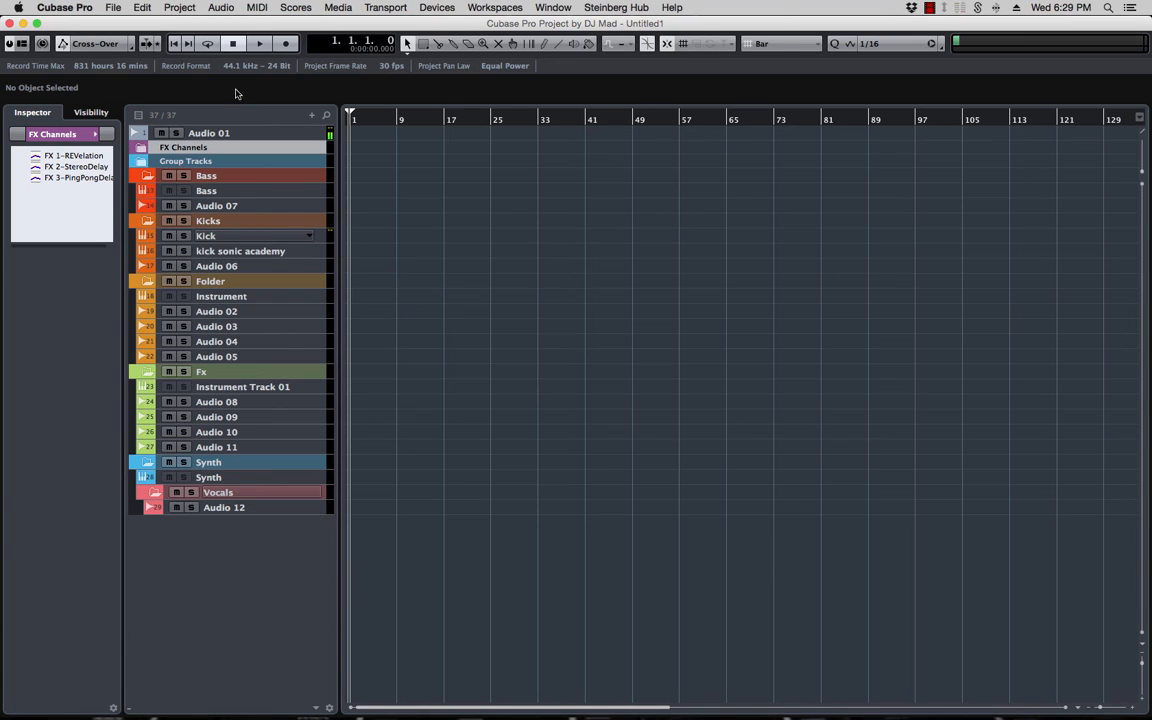
# - Open and close the Group Tracks folder, and select the Kick instrument track
pyautogui.click(140, 162)
pyautogui.click(140, 162)
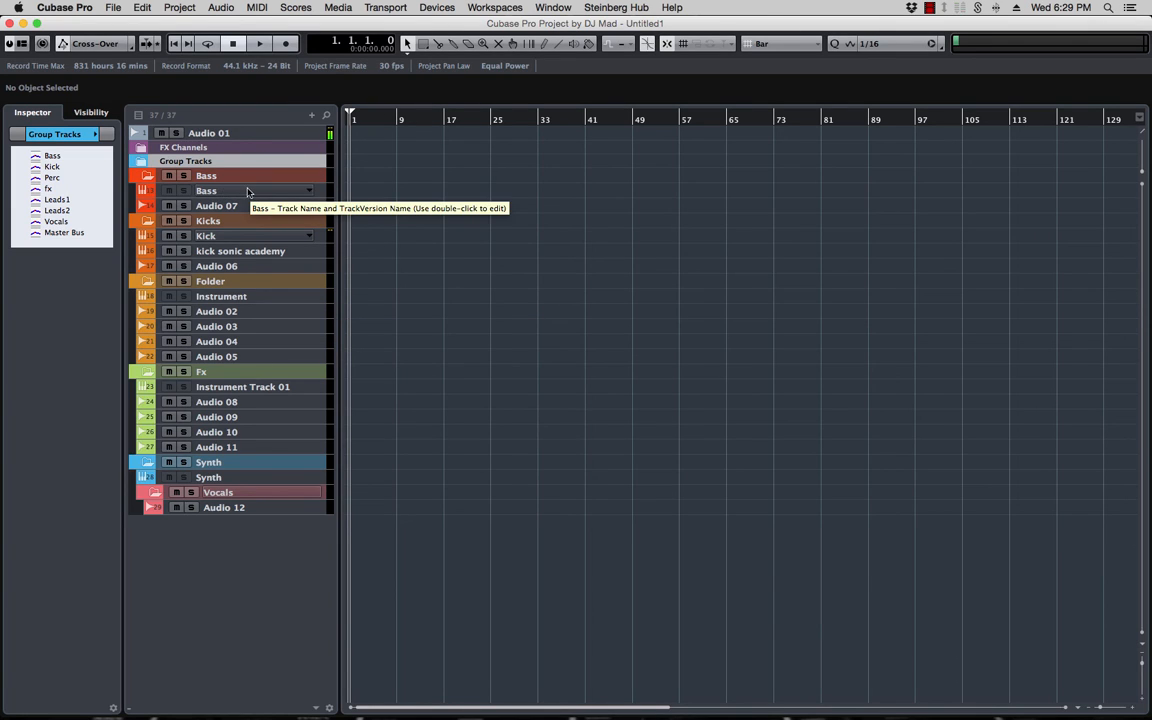
pyautogui.click(251, 235)
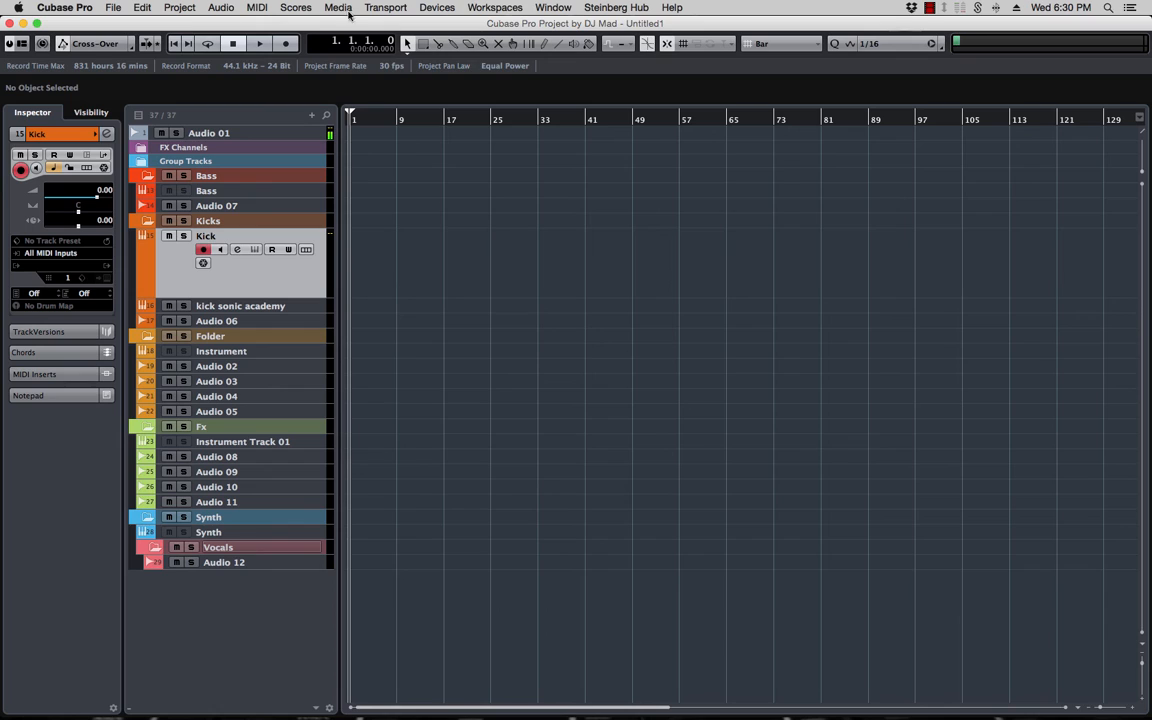
# - Set the project to a fixed tempo of 128 BPM in the Transport Panel and close the panel
pyautogui.click(395, 9)
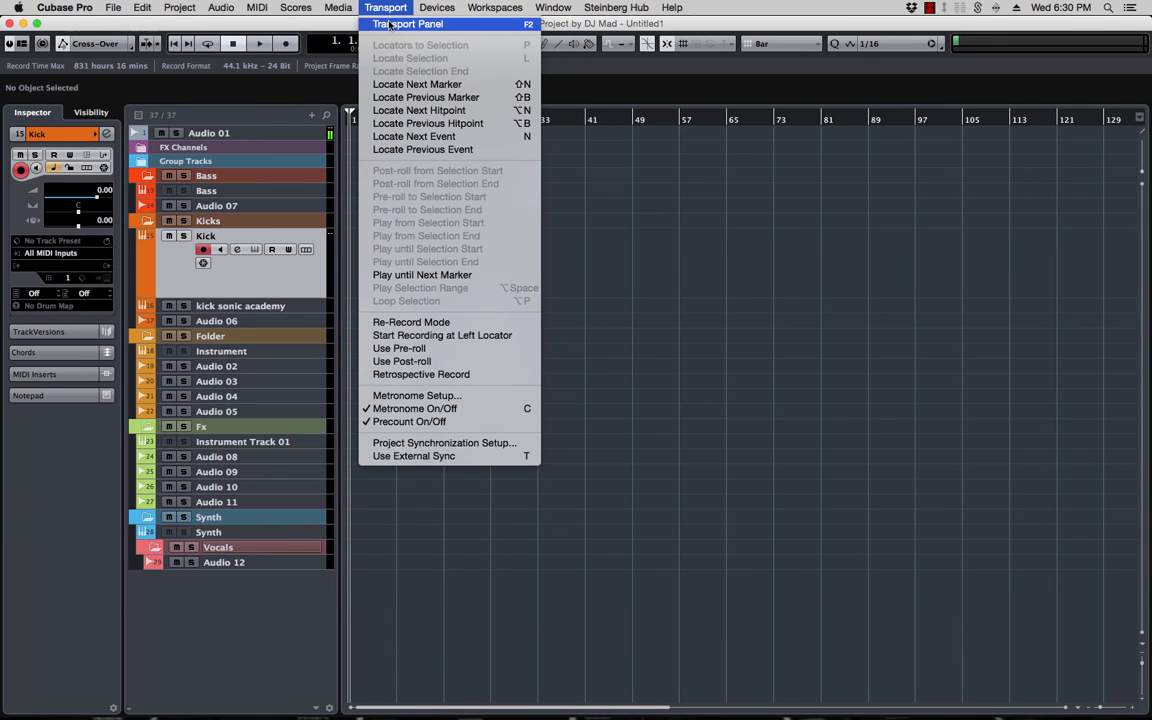
pyautogui.click(400, 23)
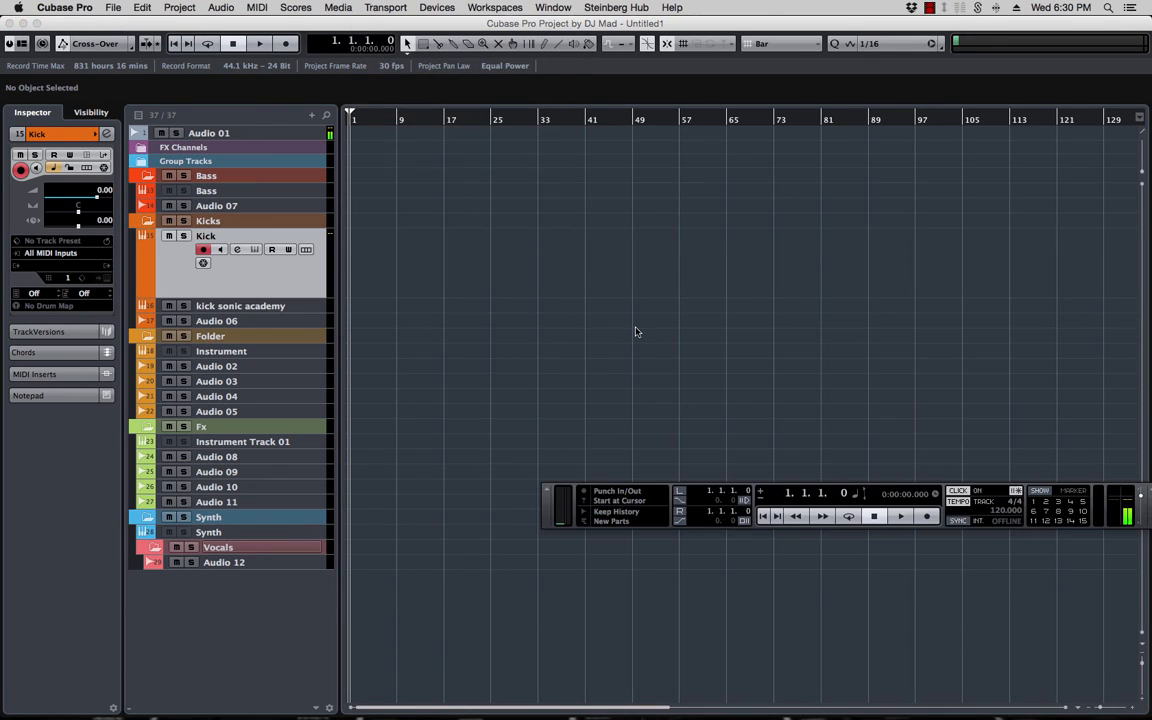
pyautogui.click(958, 492)
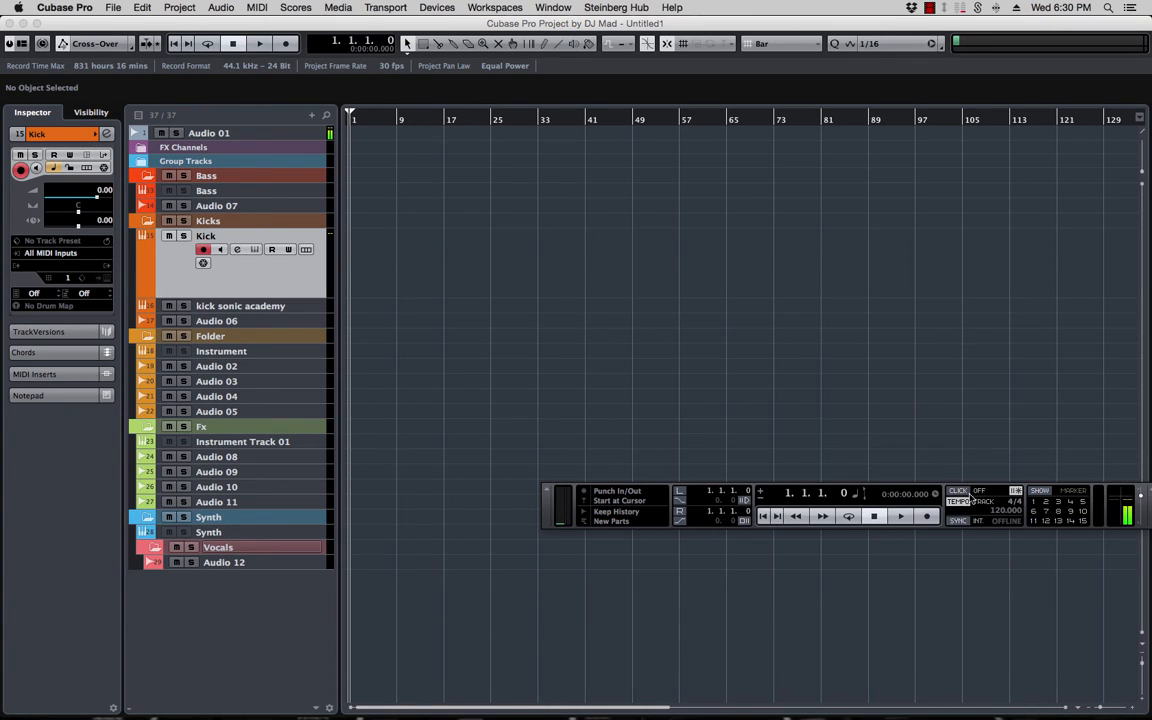
pyautogui.click(959, 502)
pyautogui.click(1000, 513)
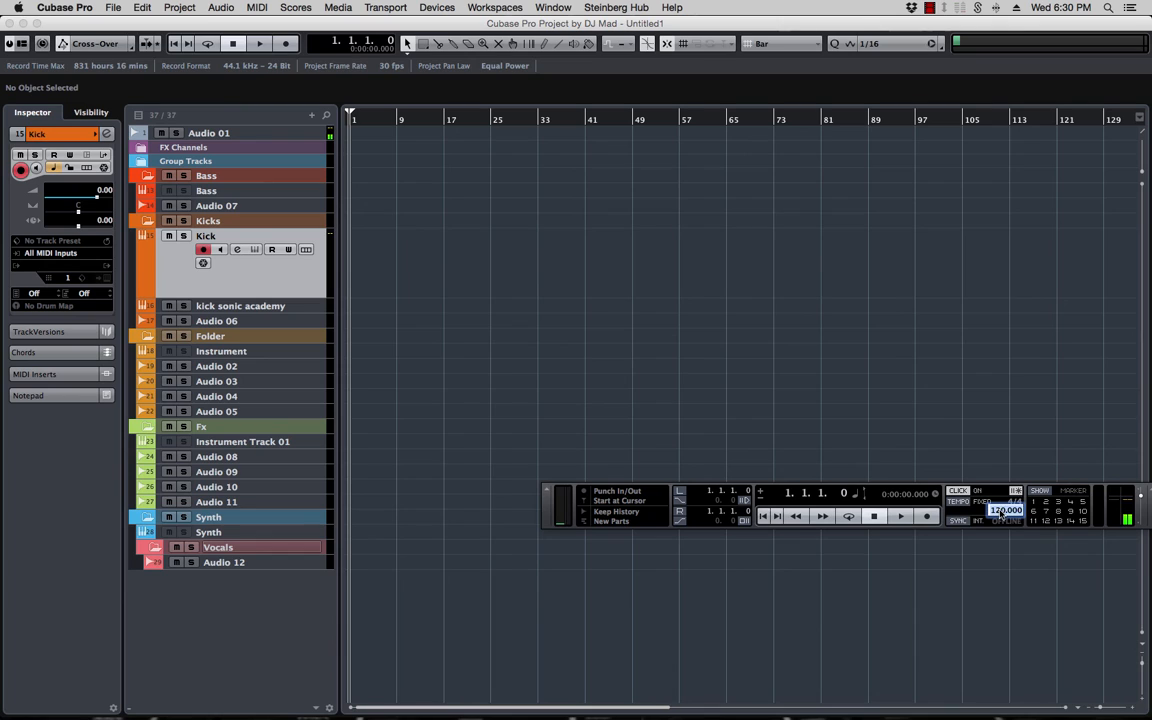
pyautogui.write('128')
pyautogui.press('Return')
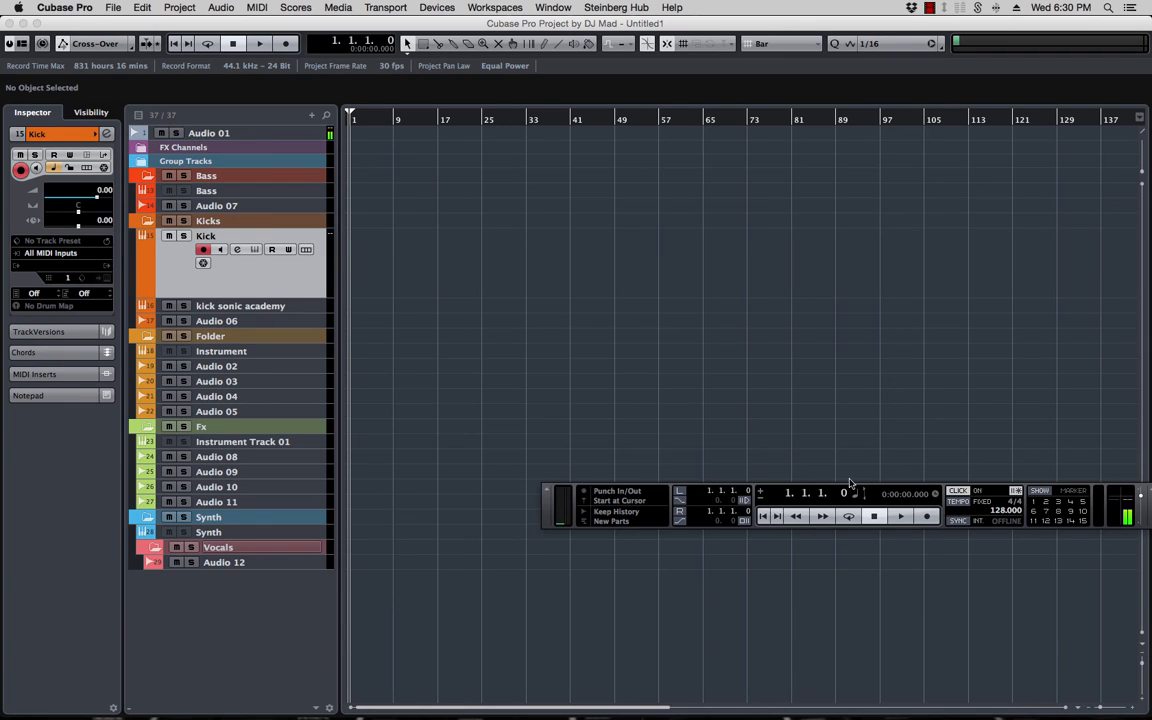
pyautogui.click(547, 493)
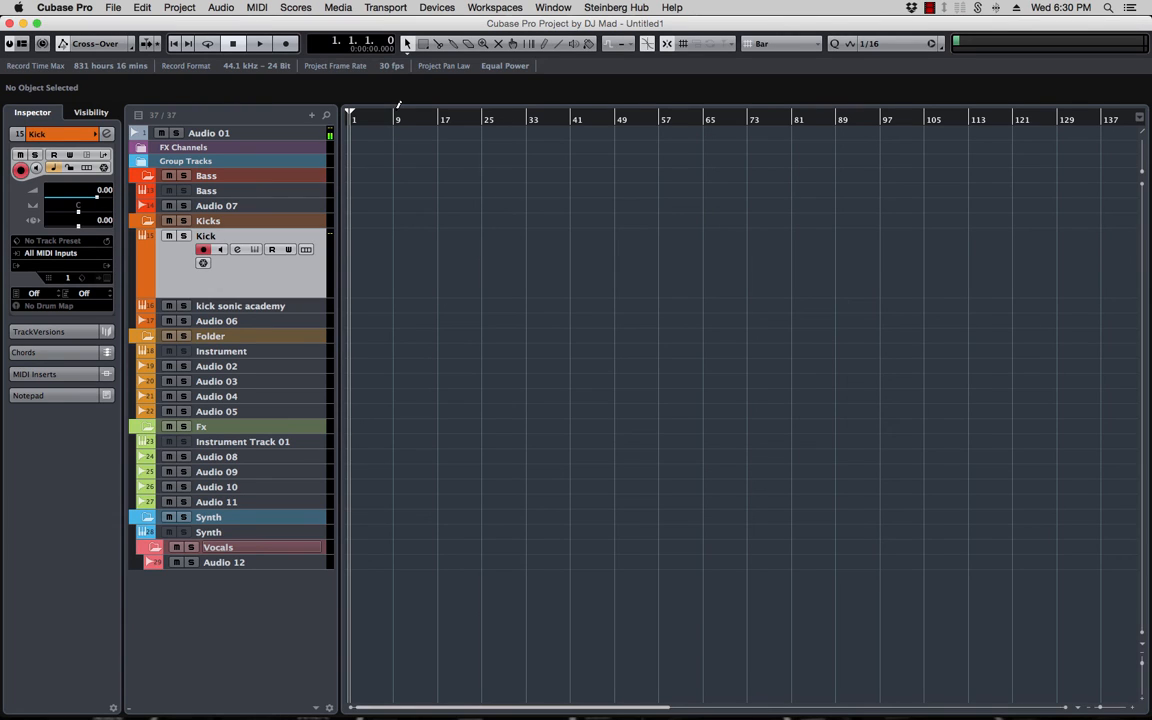
# - Set the locator range from bar 9 to bar 17, and add a marker track above all other tracks
pyautogui.moveTo(397, 104)
pyautogui.mouseDown()
pyautogui.moveTo(450, 110)
pyautogui.moveTo(438, 114)
pyautogui.mouseUp()
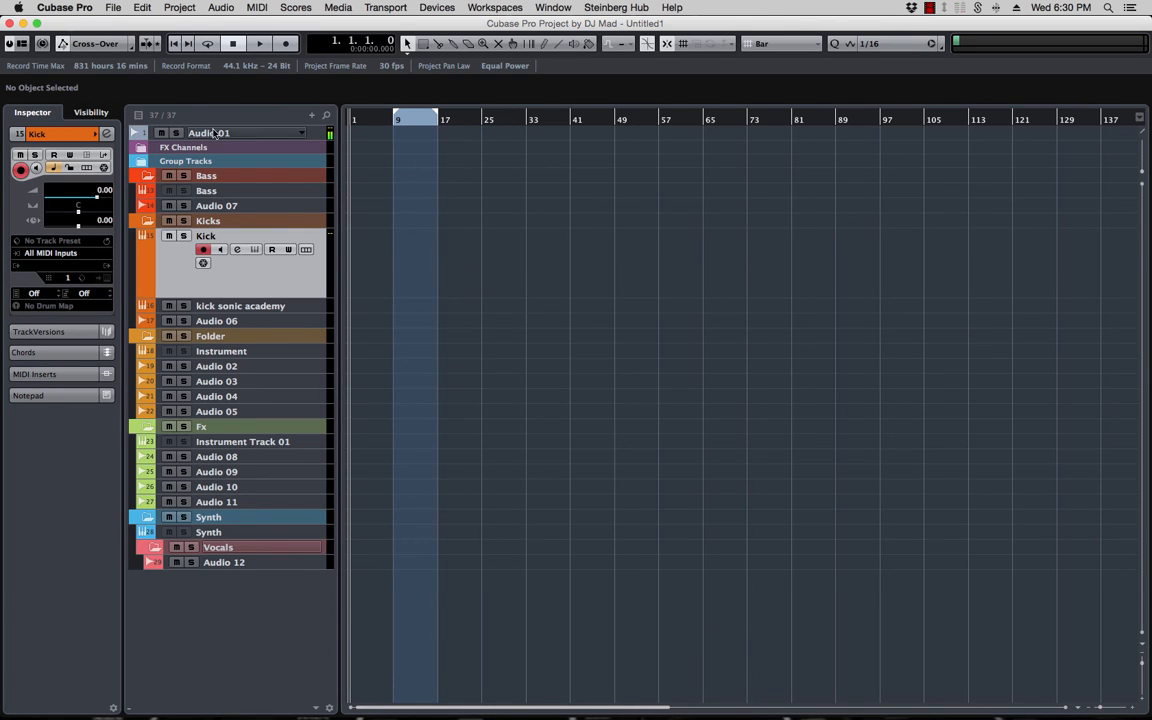
pyautogui.rightClick(201, 617)
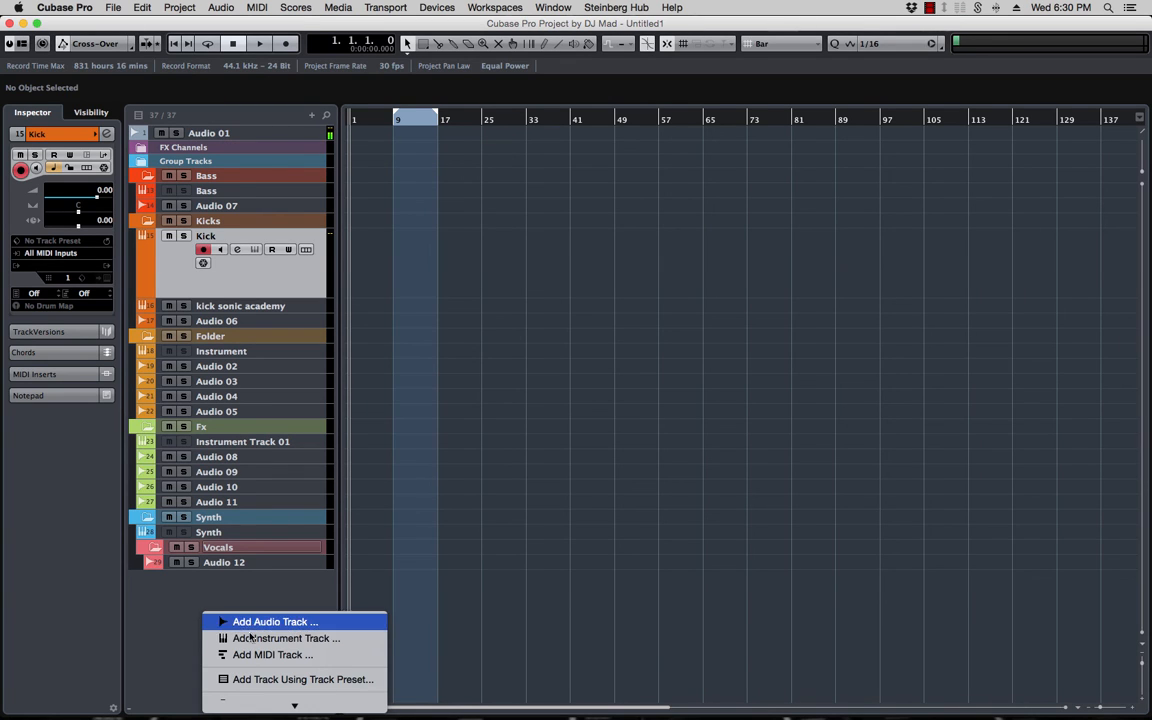
pyautogui.scroll(-5, 272, 642)
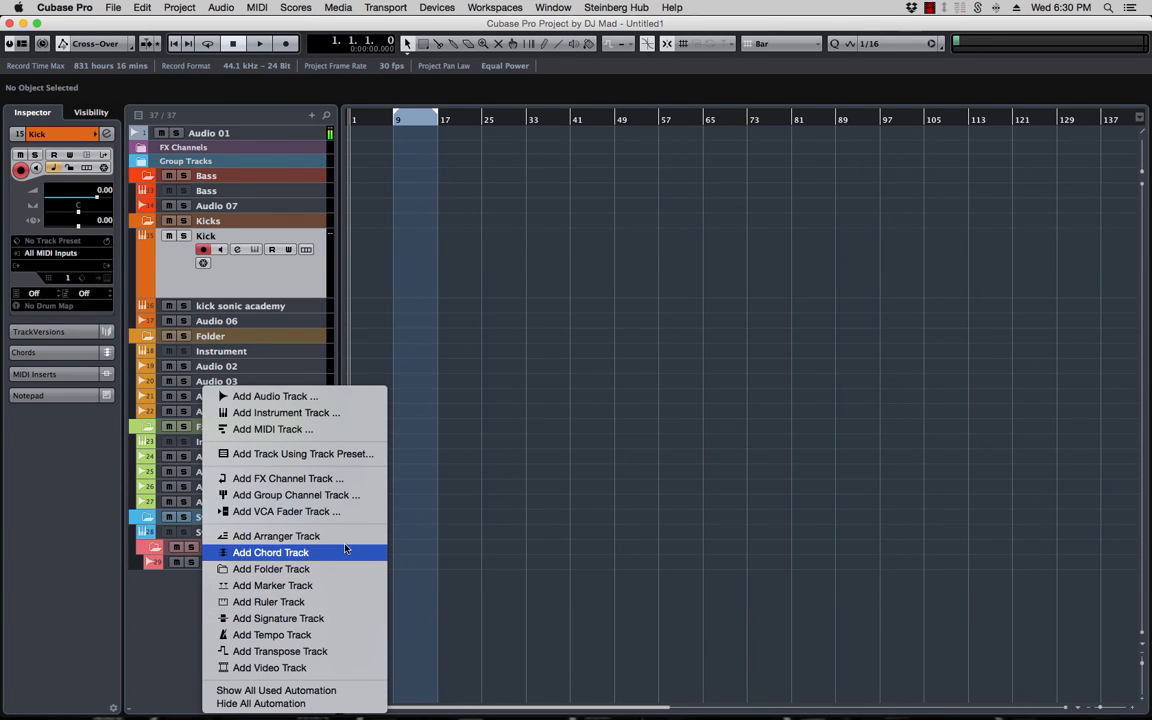
pyautogui.click(291, 586)
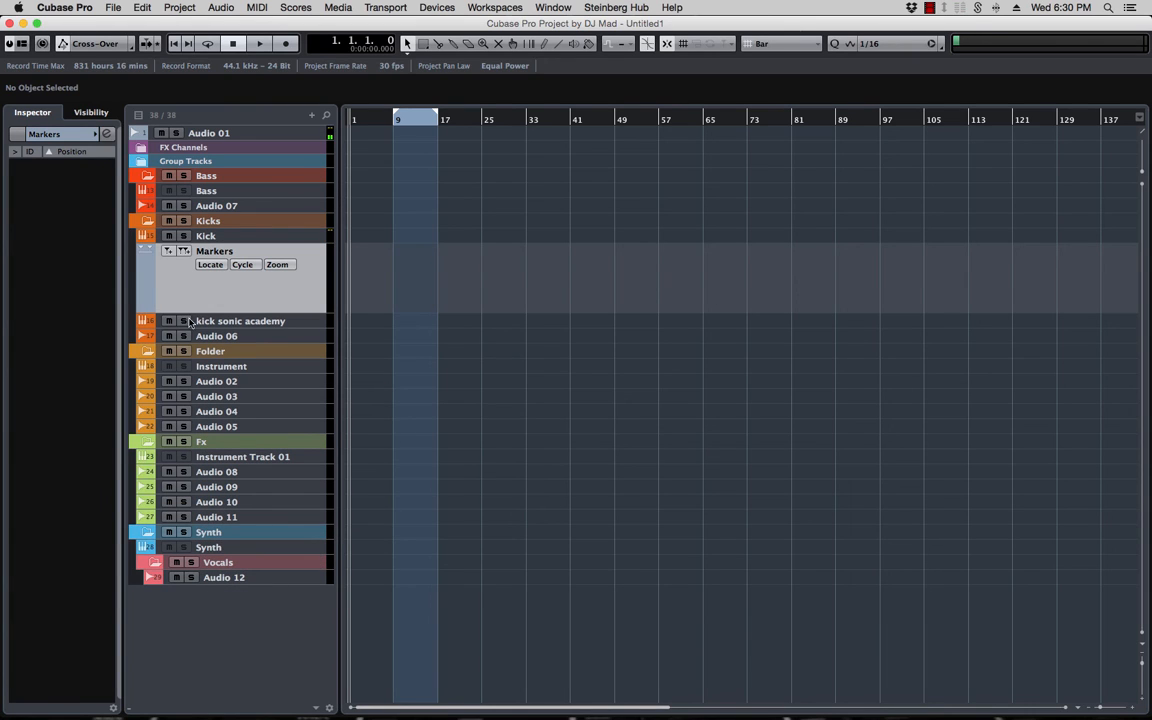
pyautogui.moveTo(180, 294); pyautogui.dragTo(195, 134)
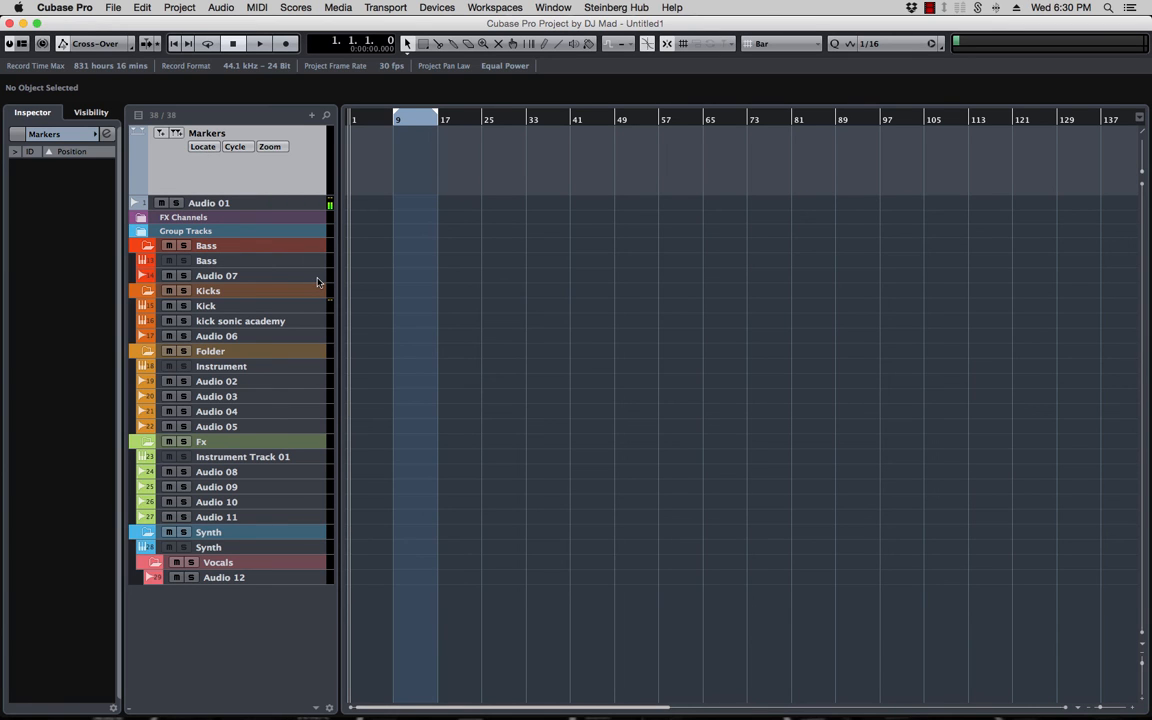
# - Enlarge the track heights and divide the track list so the Markers track sits in its own upper section
pyautogui.hotkey('shift', 'h')
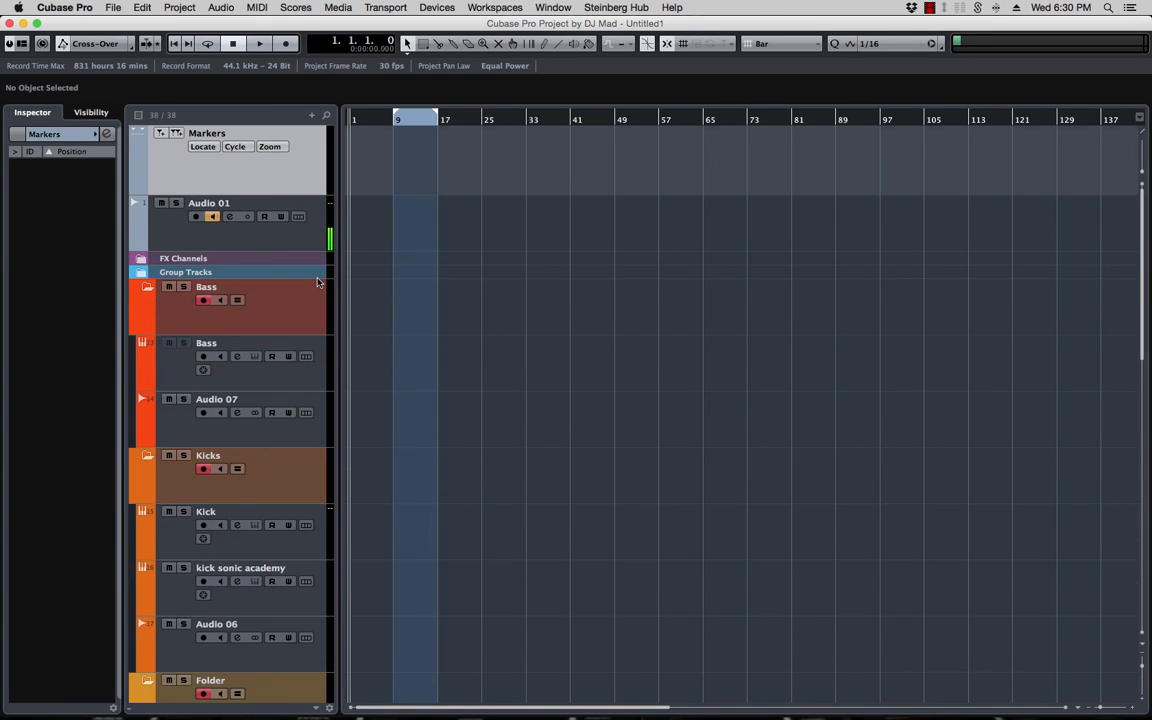
pyautogui.scroll(-10, 317, 283)
pyautogui.scroll(10, 317, 283)
pyautogui.click(1143, 133)
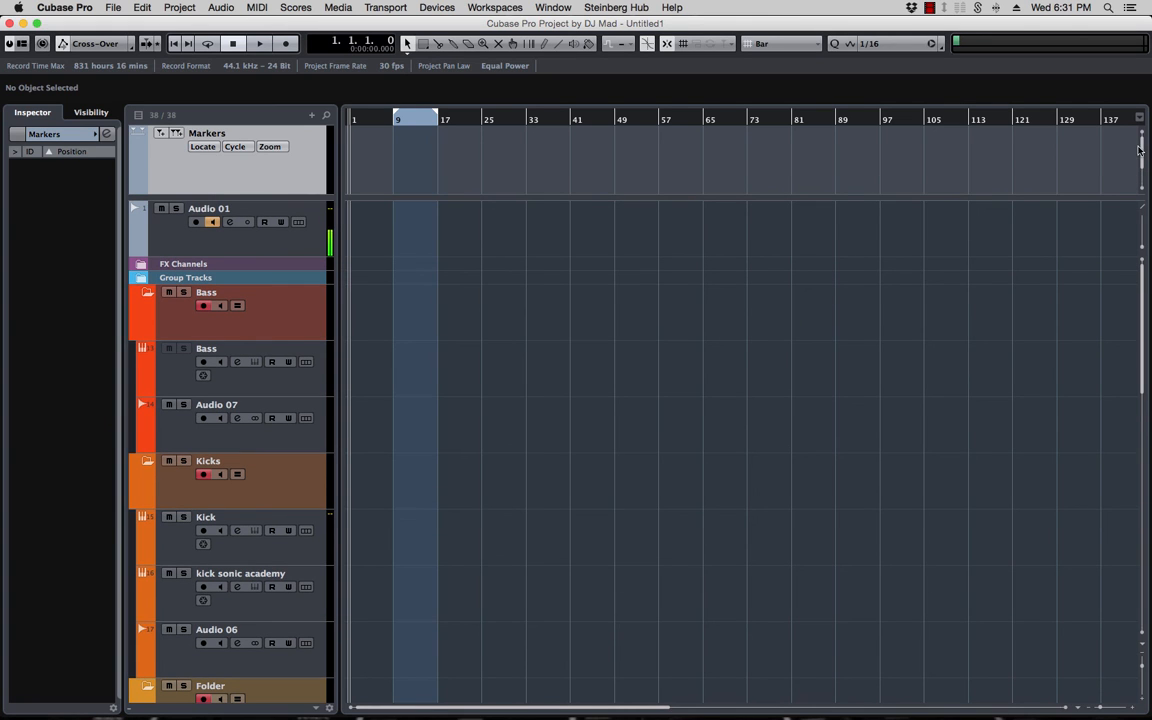
pyautogui.moveTo(357, 198); pyautogui.dragTo(391, 200)
# - Select the Audio 08 track and shrink the upper track list section to fit the Markers track's height
pyautogui.scroll(-10, 391, 303)
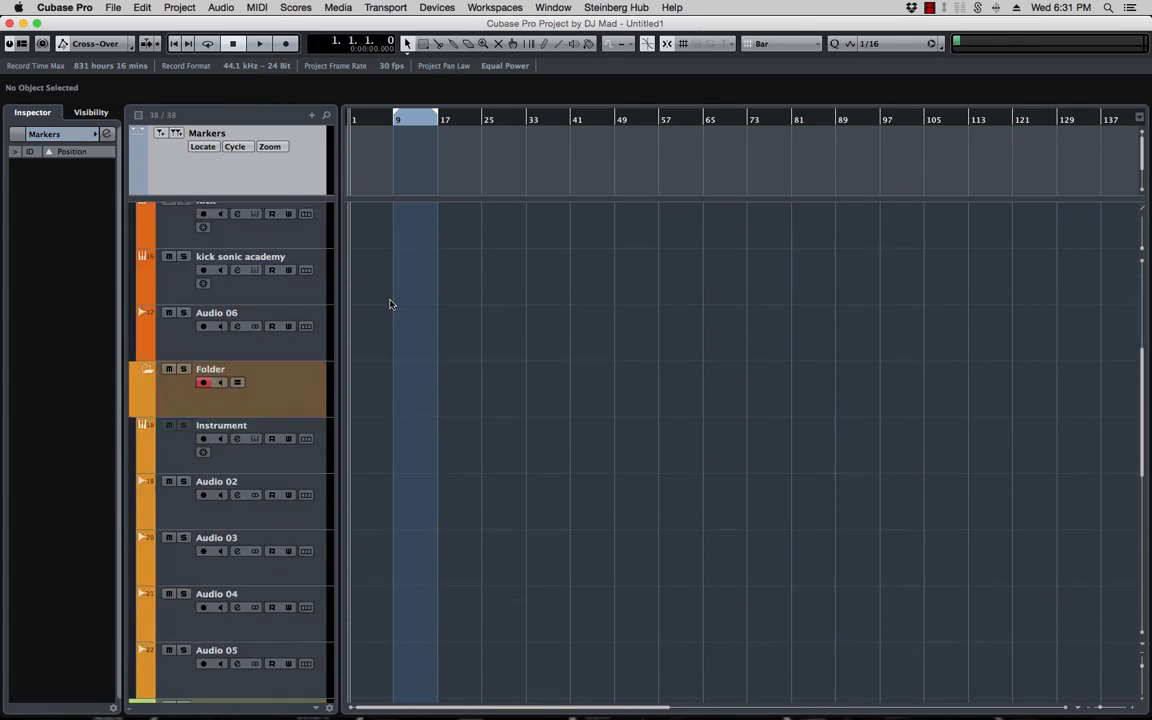
pyautogui.scroll(7, 391, 304)
pyautogui.scroll(-8, 391, 303)
pyautogui.scroll(-2, 277, 171)
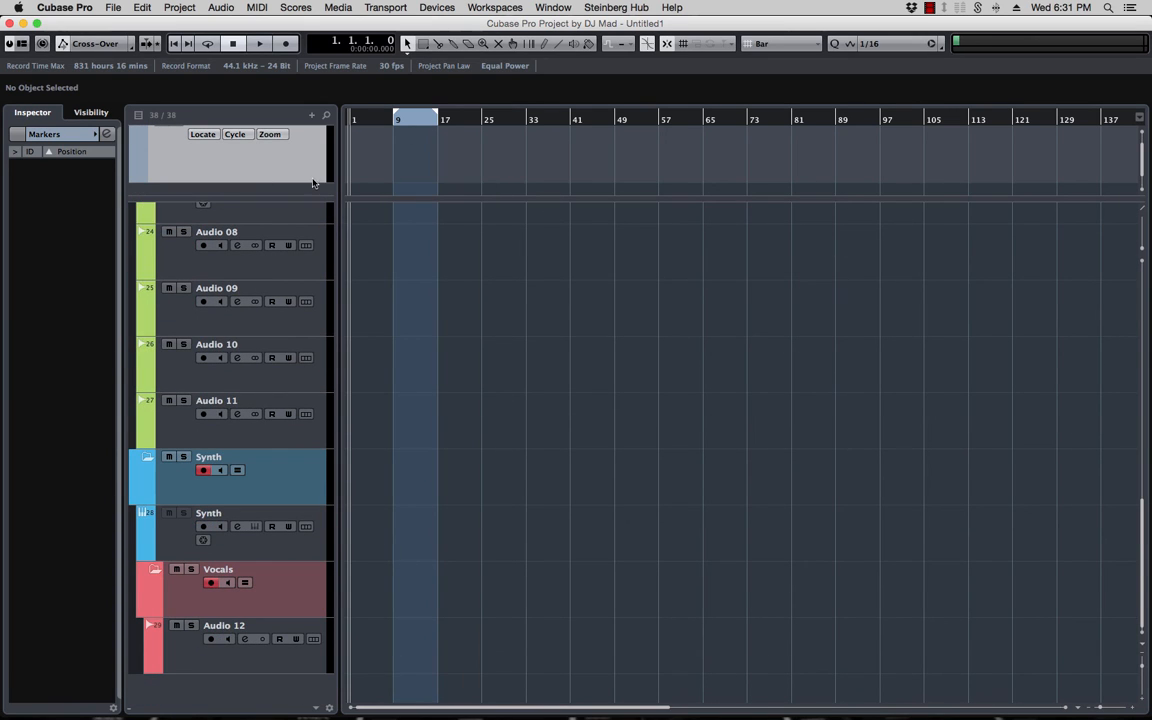
pyautogui.scroll(2, 300, 175)
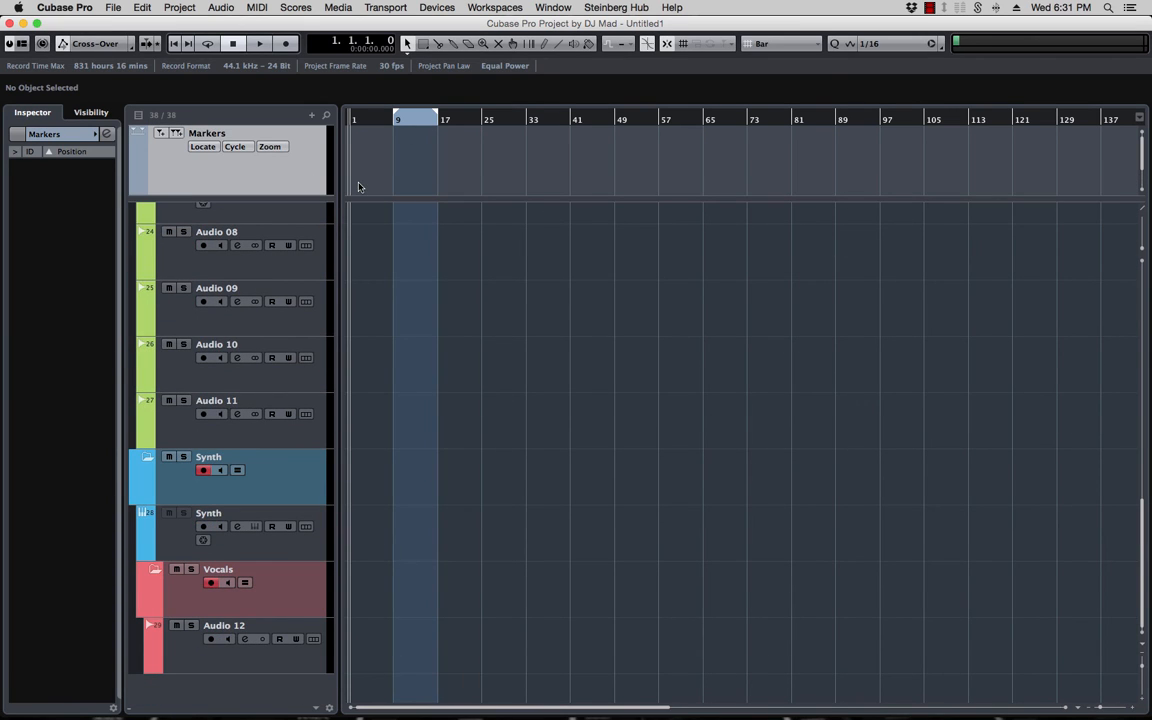
pyautogui.scroll(-2, 267, 180)
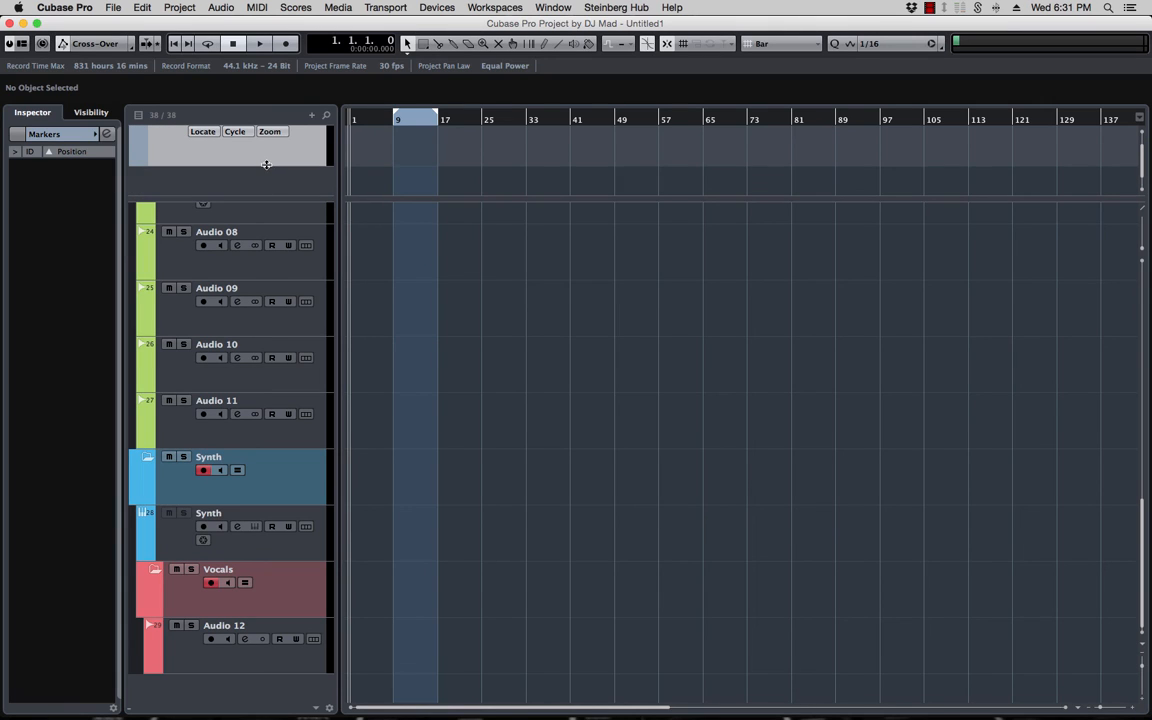
pyautogui.click(304, 274)
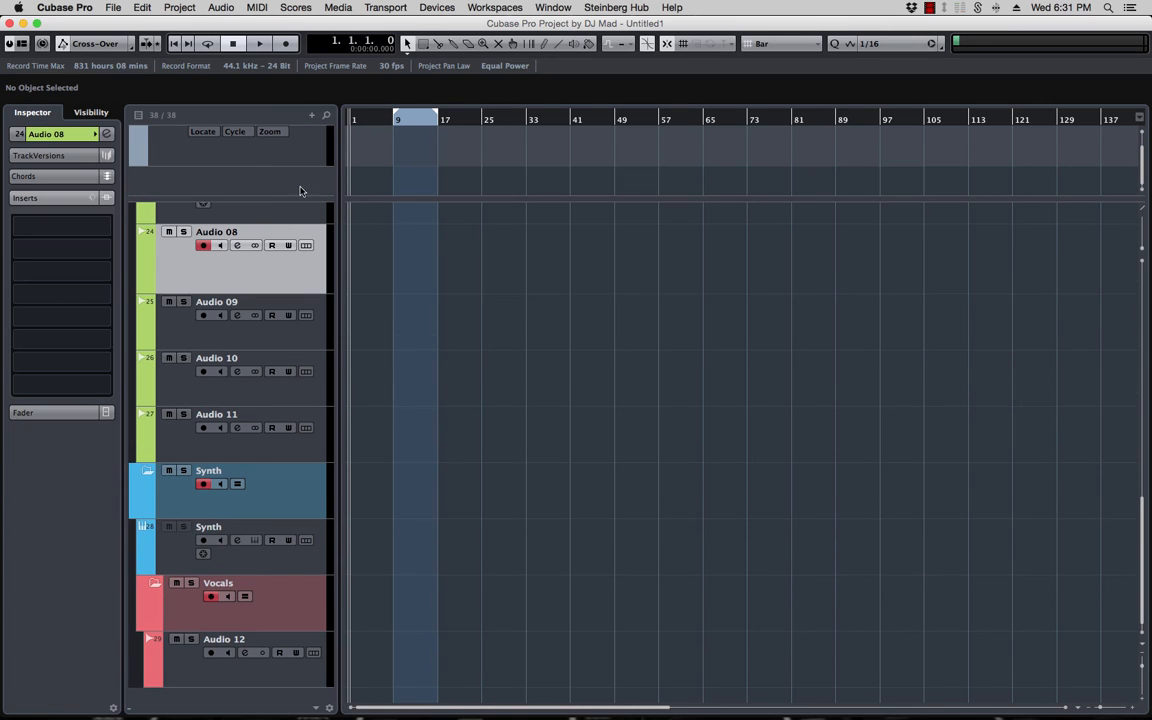
pyautogui.scroll(2, 276, 156)
pyautogui.moveTo(379, 197); pyautogui.dragTo(378, 187)
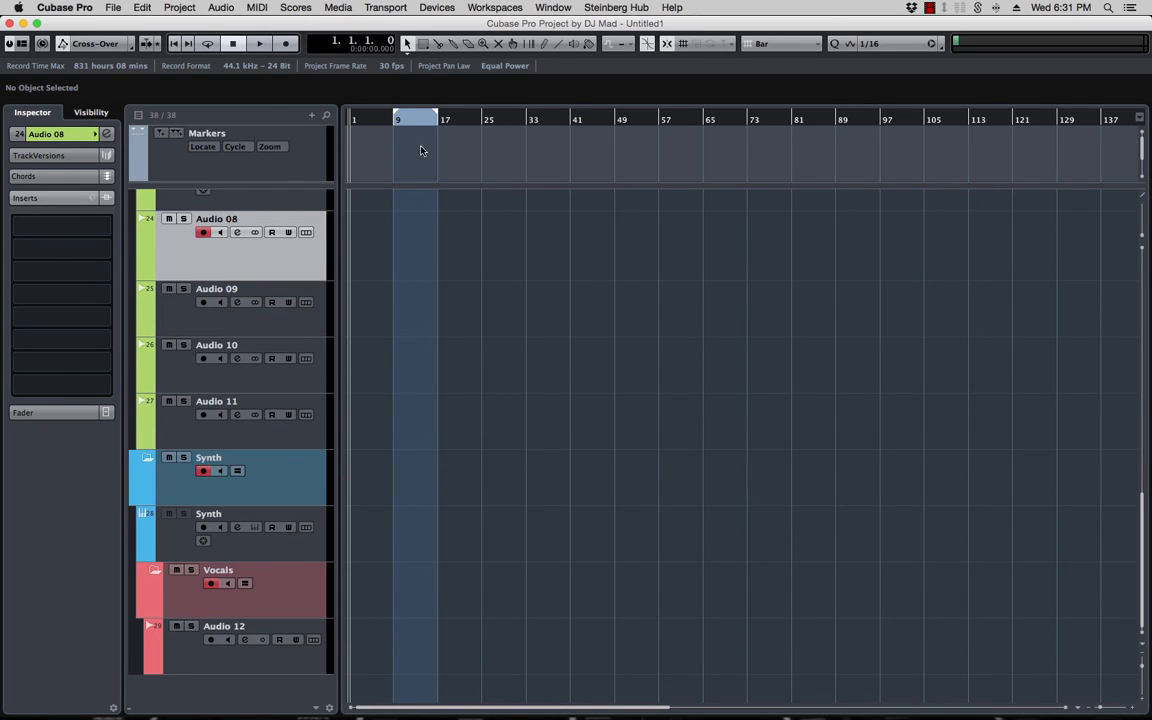
# - Scroll through the lower track list section to check how it moves relative to the Markers track
pyautogui.scroll(-1, 431, 280)
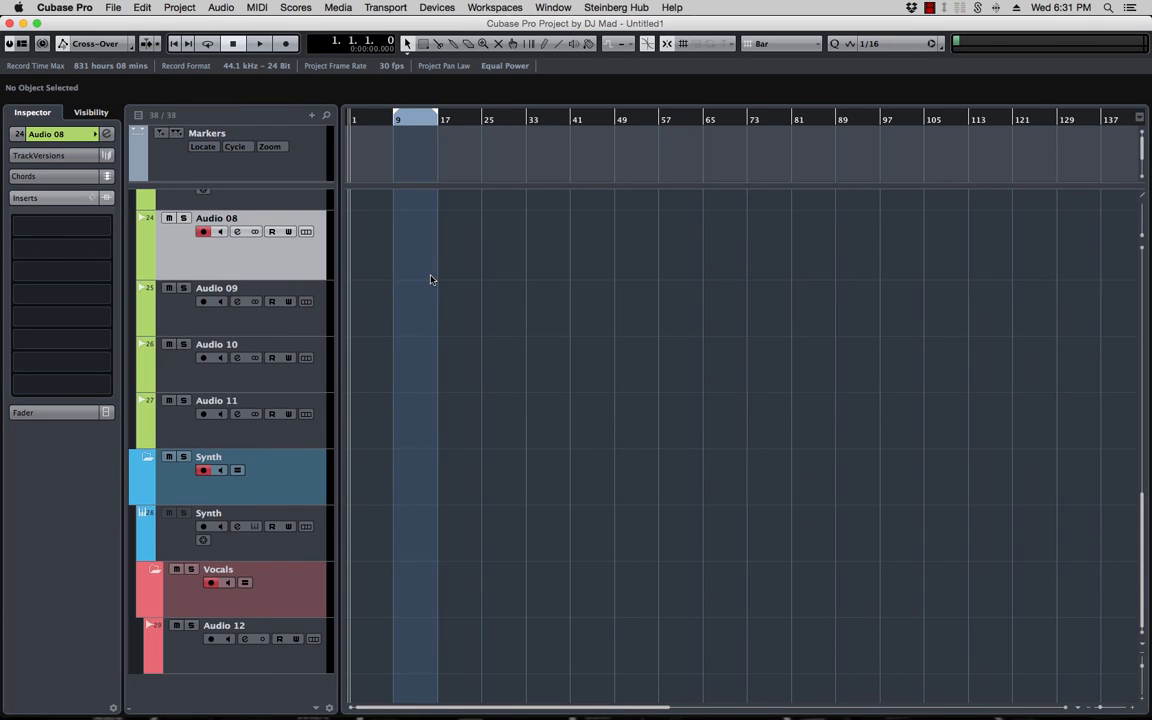
pyautogui.scroll(10, 431, 280)
pyautogui.scroll(-10, 431, 280)
pyautogui.hscroll(1, 431, 280)
pyautogui.scroll(10, 431, 280)
pyautogui.scroll(-10, 431, 280)
pyautogui.scroll(10, 431, 280)
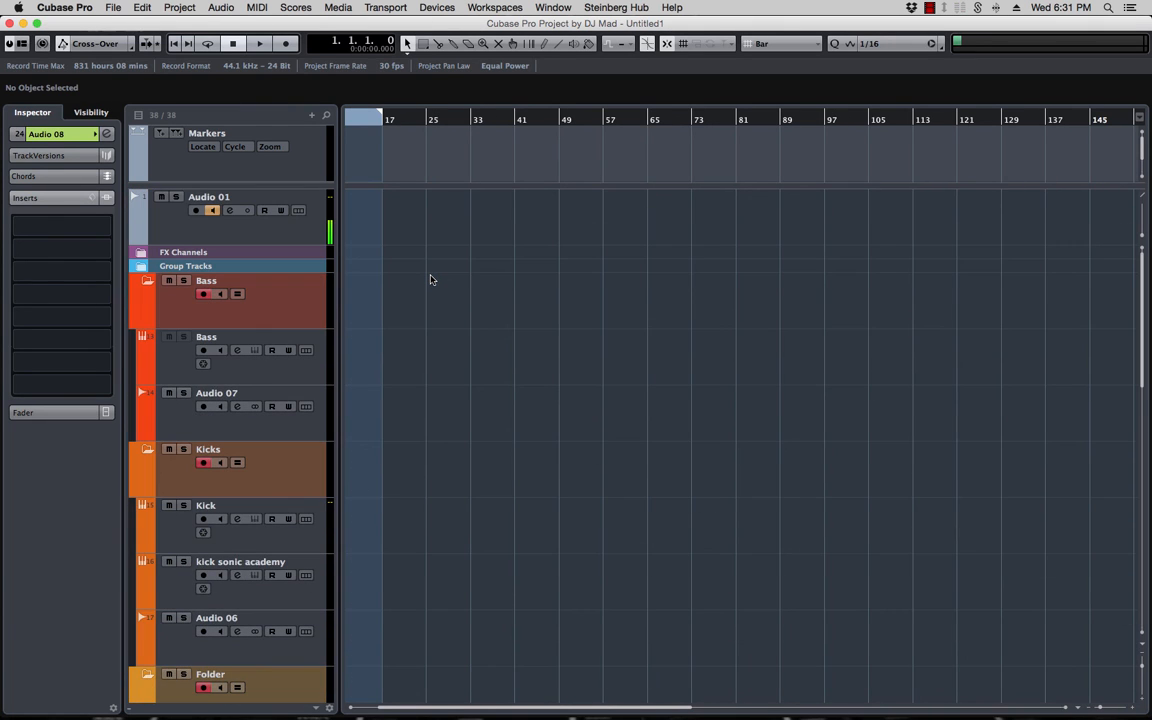
# - Reduce the track heights until all tracks fit within the lower track list section
pyautogui.hotkey('shift', 'g')
pyautogui.hotkey('shift', 'g')
pyautogui.hotkey('shift', 'g')
pyautogui.hotkey('shift', 'g')
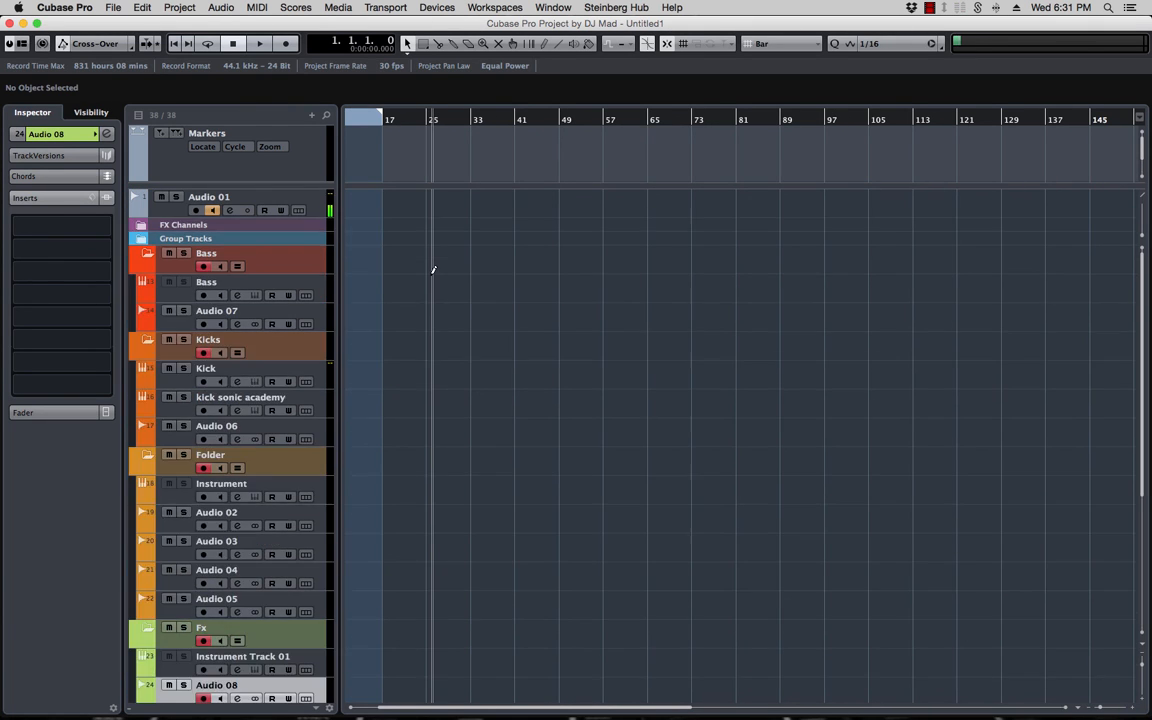
pyautogui.hotkey('shift', 'h')
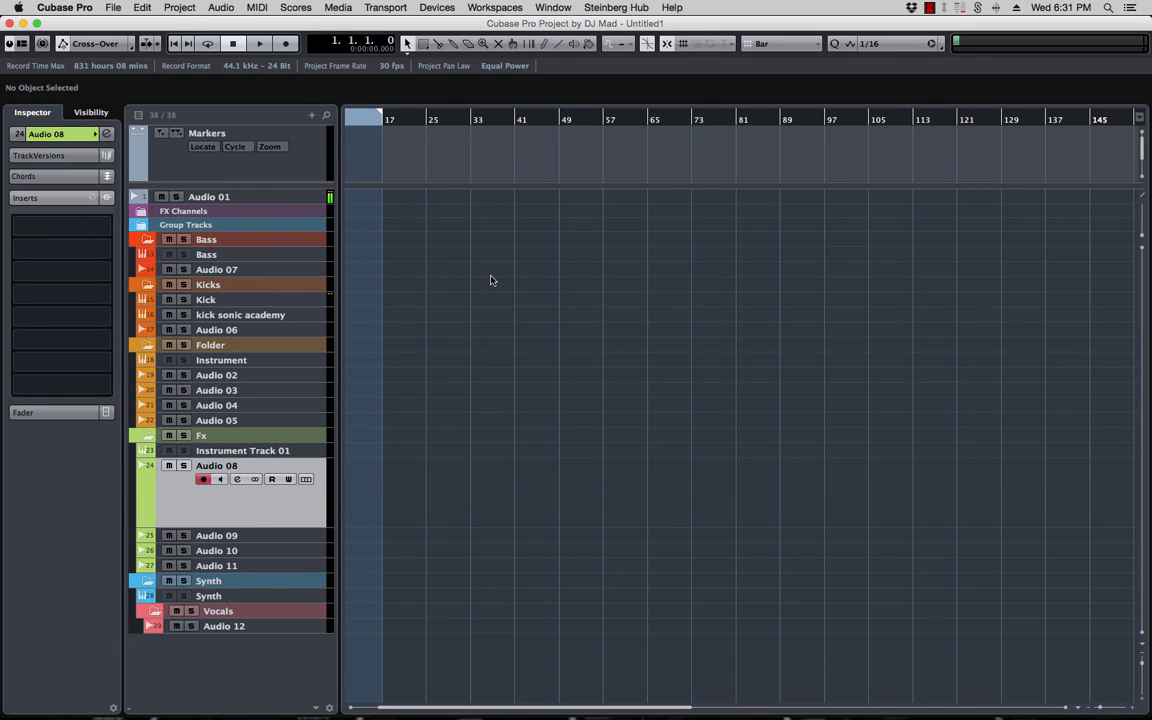
# - Create a part on the Kick track from bar 9 to bar 17 and open it in the Key Editor
pyautogui.hscroll(-1, 501, 240)
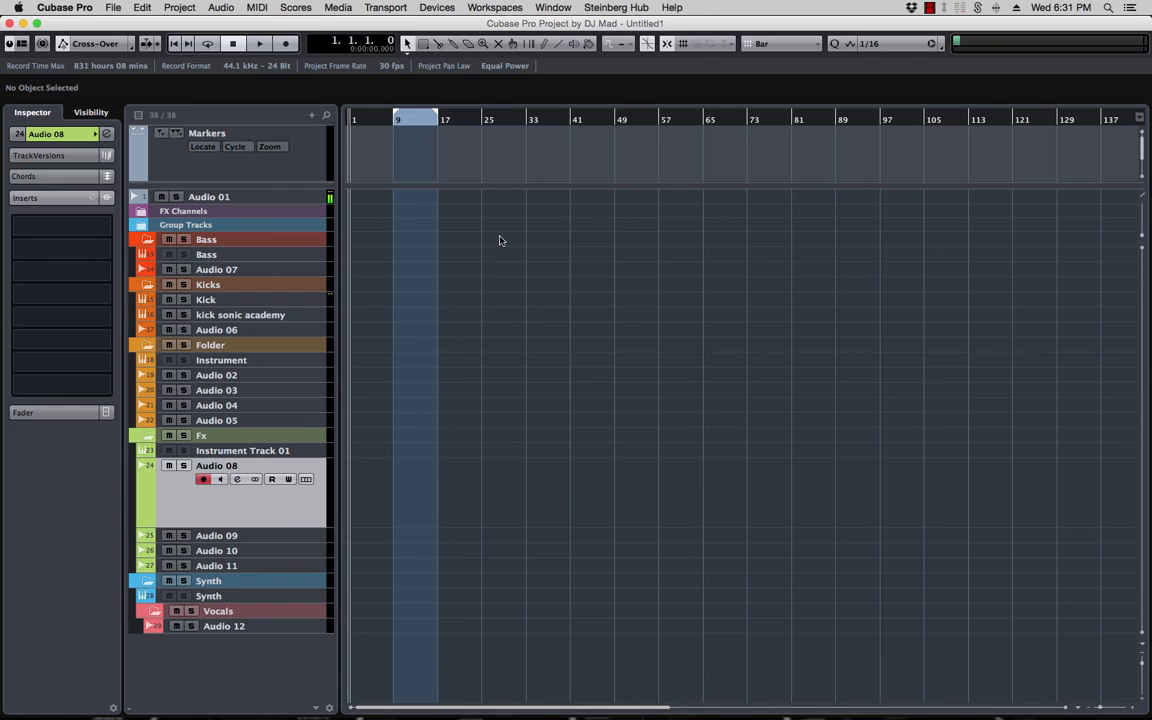
pyautogui.scroll(4, 407, 249)
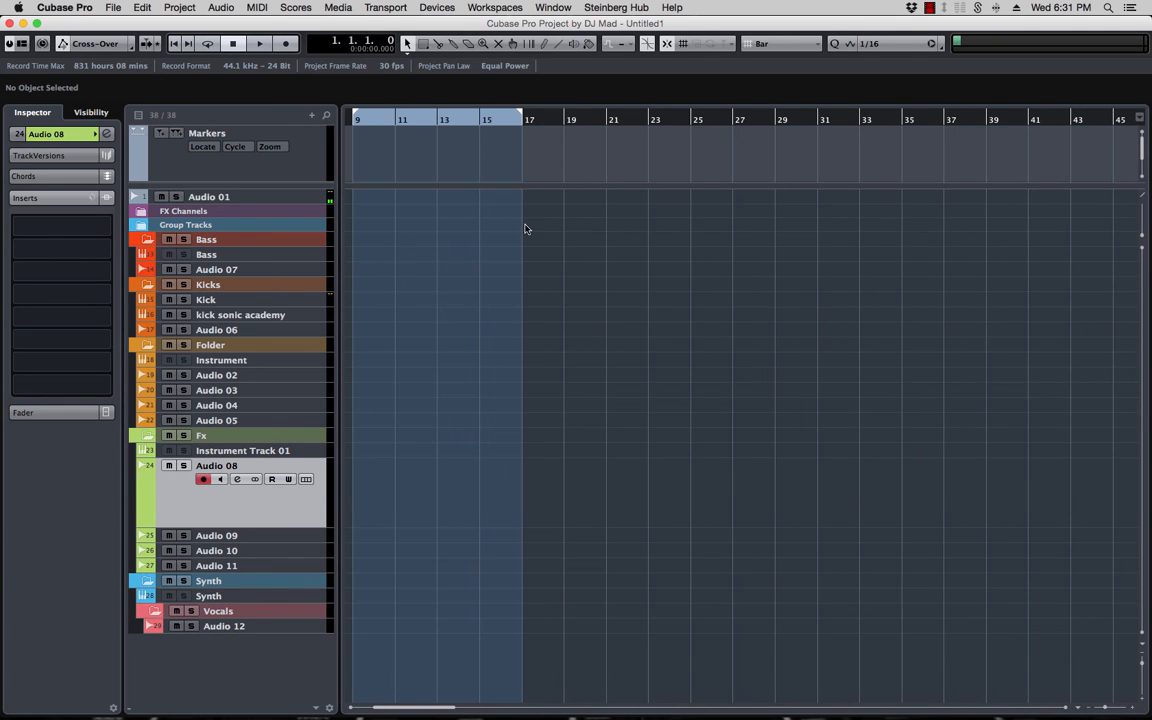
pyautogui.hscroll(-3, 525, 229)
pyautogui.click(220, 300)
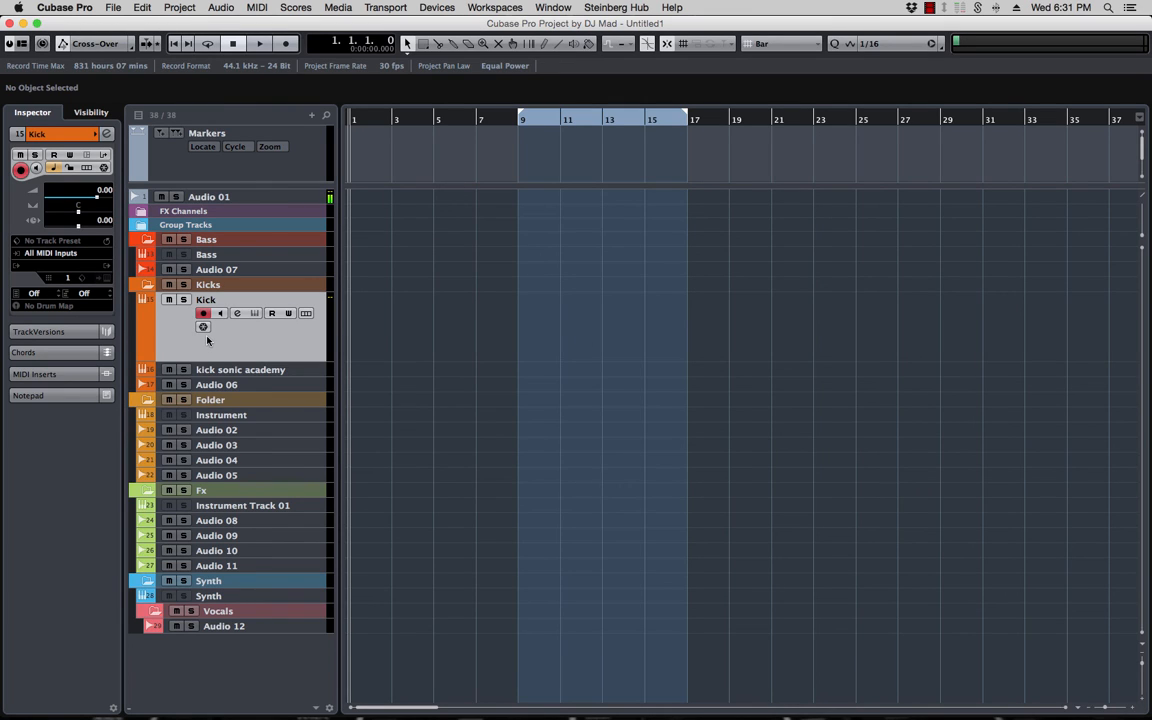
pyautogui.doubleClick(535, 332)
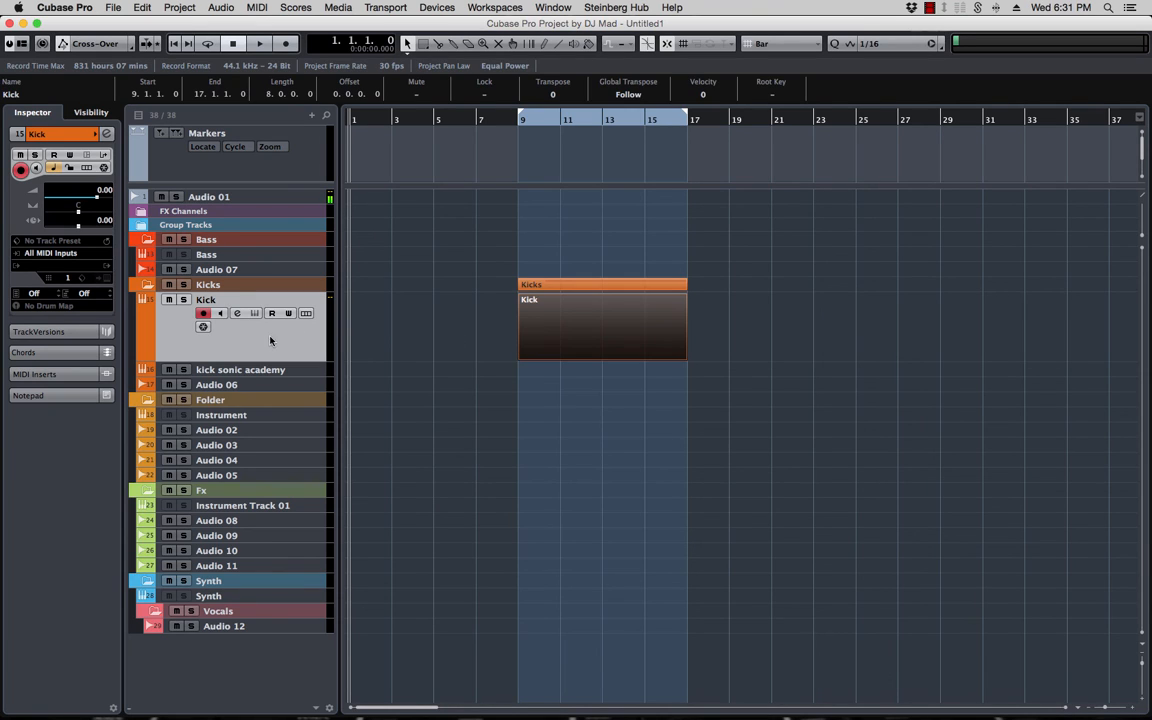
pyautogui.doubleClick(579, 324)
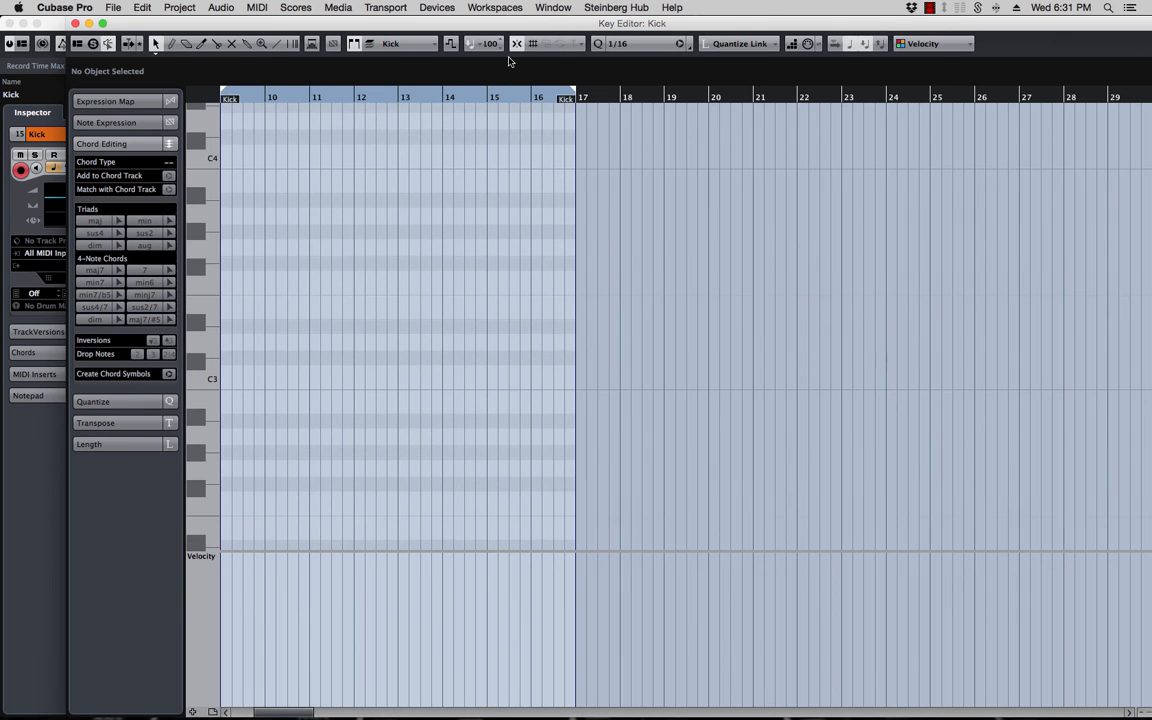
# - Set the Key Editor's quantize value to 1/4 and select the Line tool
pyautogui.click(631, 47)
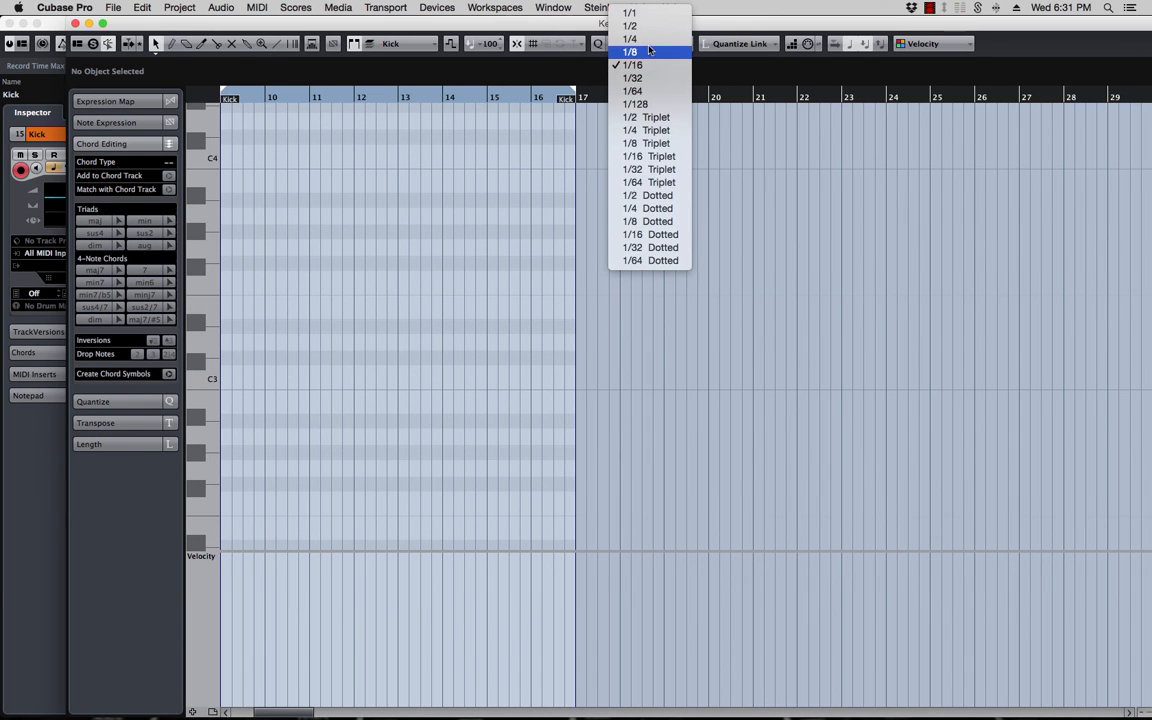
pyautogui.click(647, 40)
pyautogui.hscroll(-5, 420, 260)
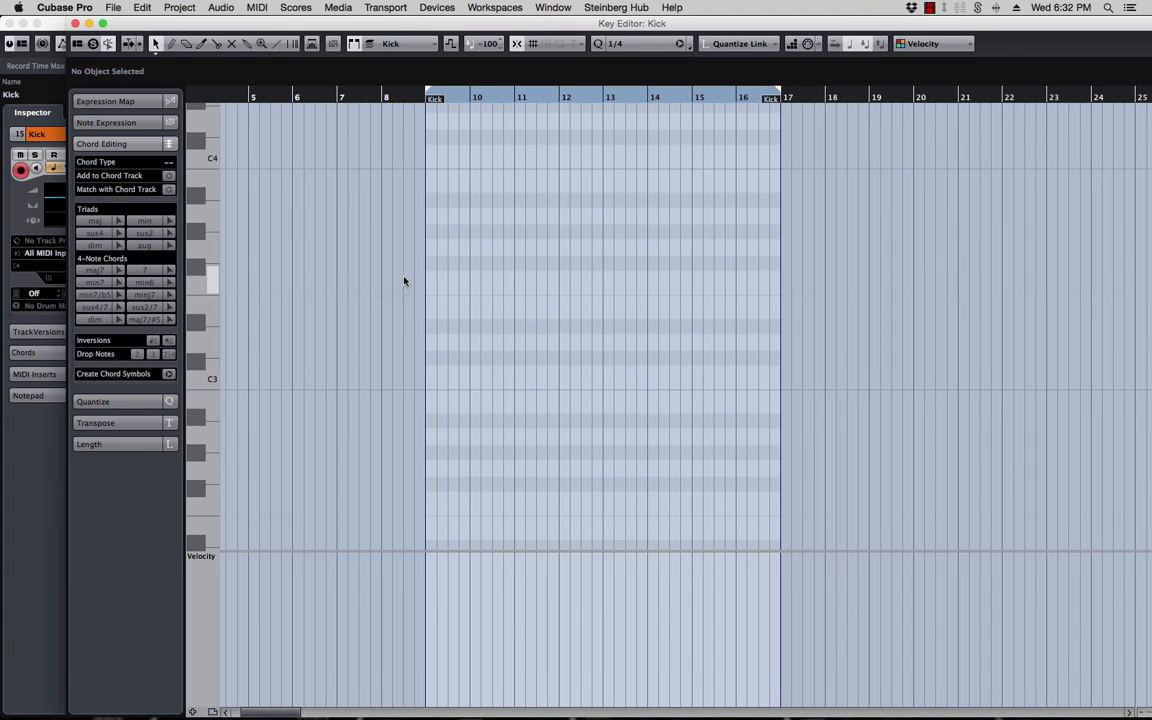
pyautogui.rightClick(437, 376)
pyautogui.click(576, 375)
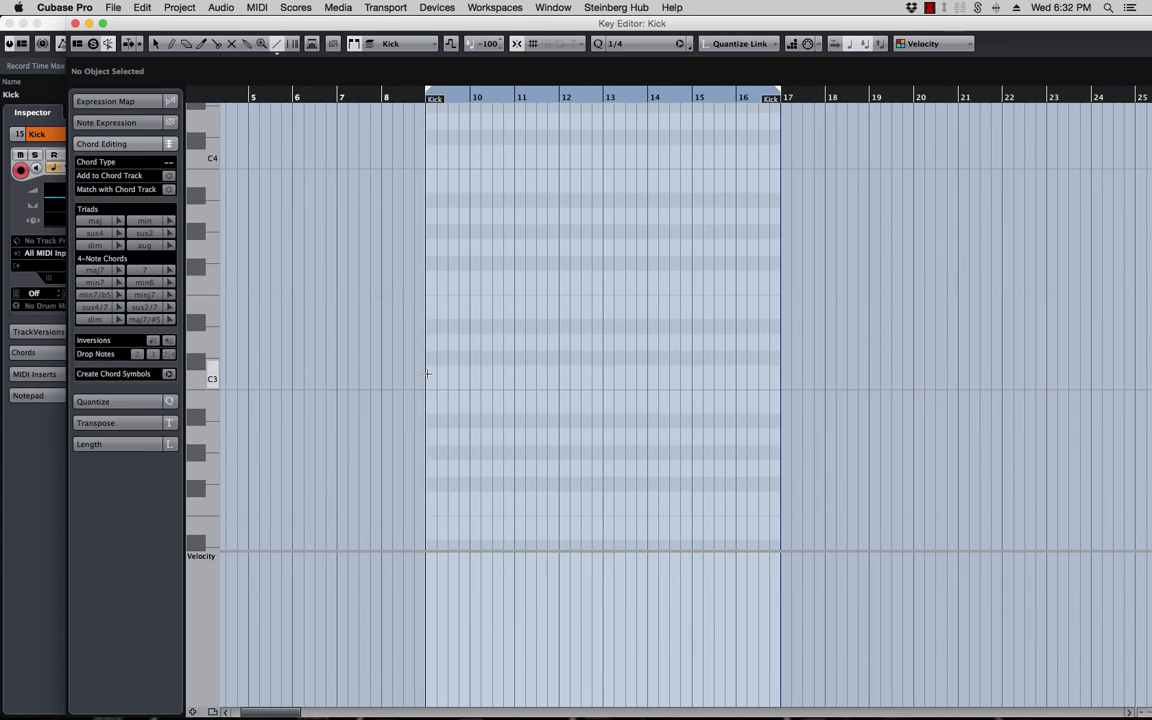
# - Draw quarter notes on C3 across the Kick part from bar 9 to bar 17 and close the Key Editor
pyautogui.moveTo(427, 376); pyautogui.dragTo(781, 377)
pyautogui.press('super+z')
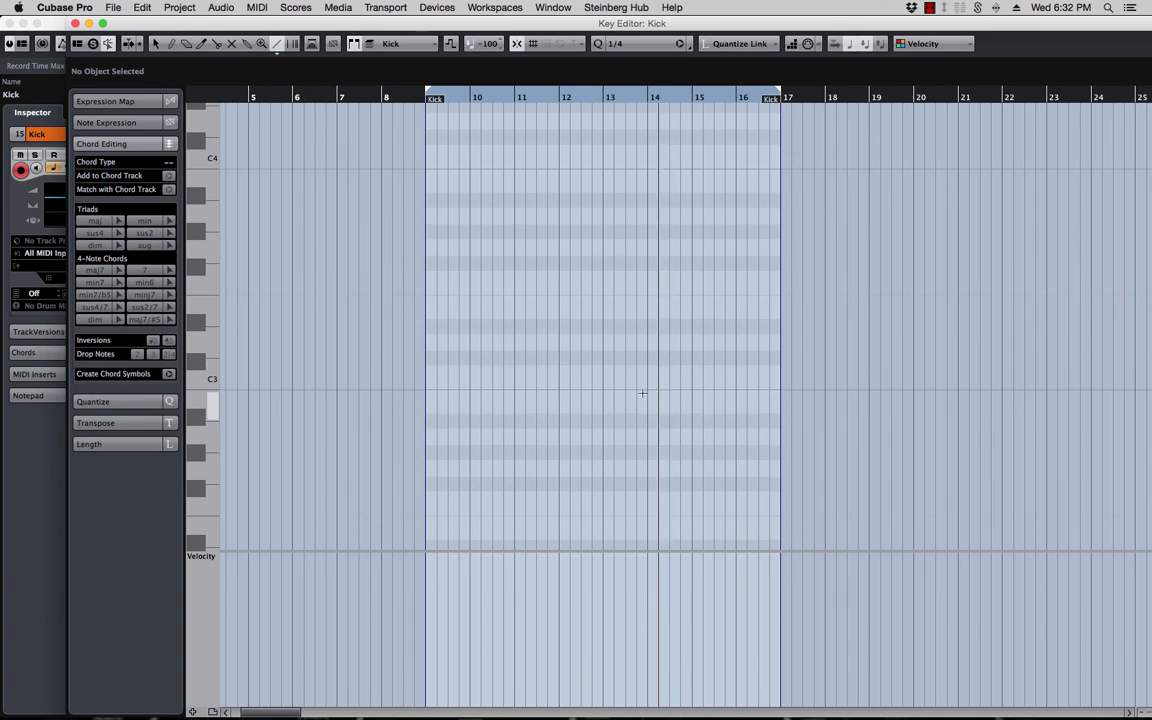
pyautogui.moveTo(427, 372); pyautogui.dragTo(683, 374)
pyautogui.press('super+z')
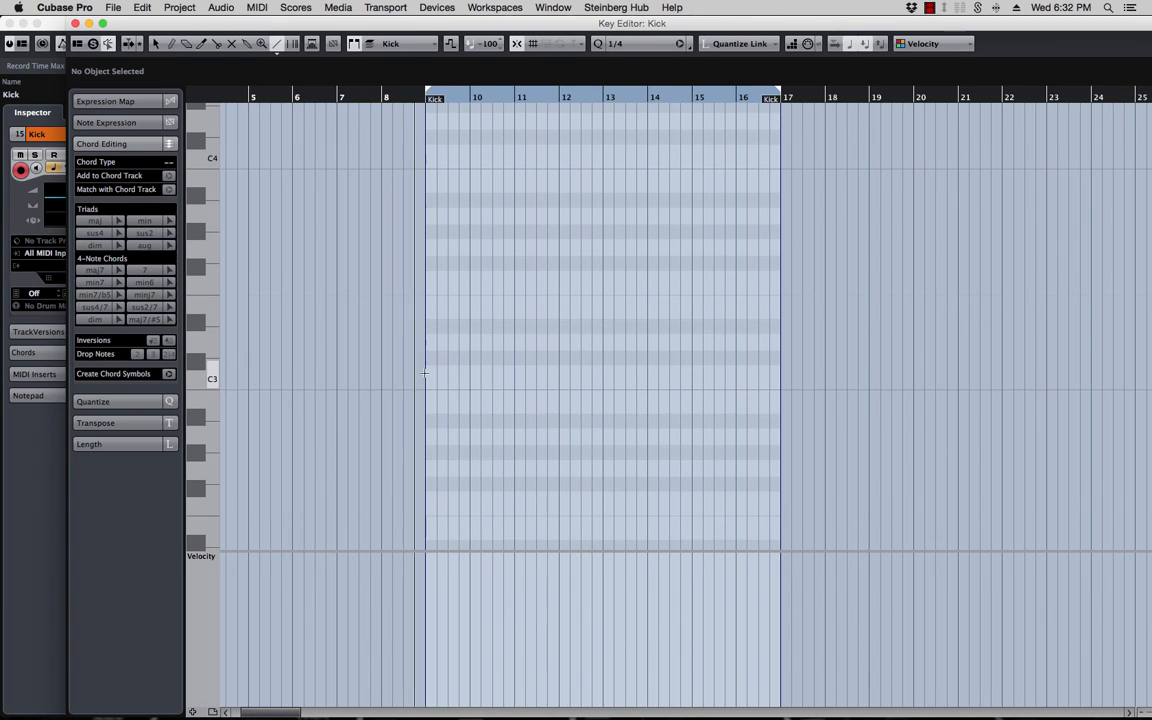
pyautogui.moveTo(427, 373); pyautogui.dragTo(779, 373)
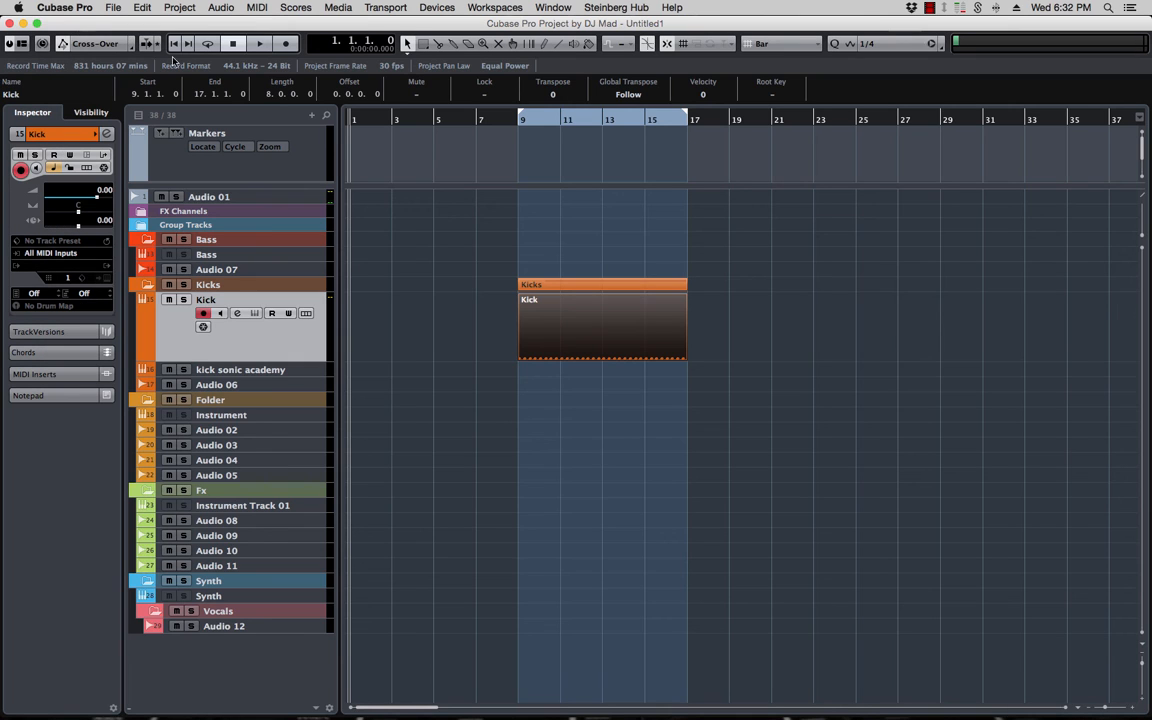
pyautogui.click(75, 22)
# - Undo the creation of the Kick part between bars 9 and 17
pyautogui.click(230, 386)
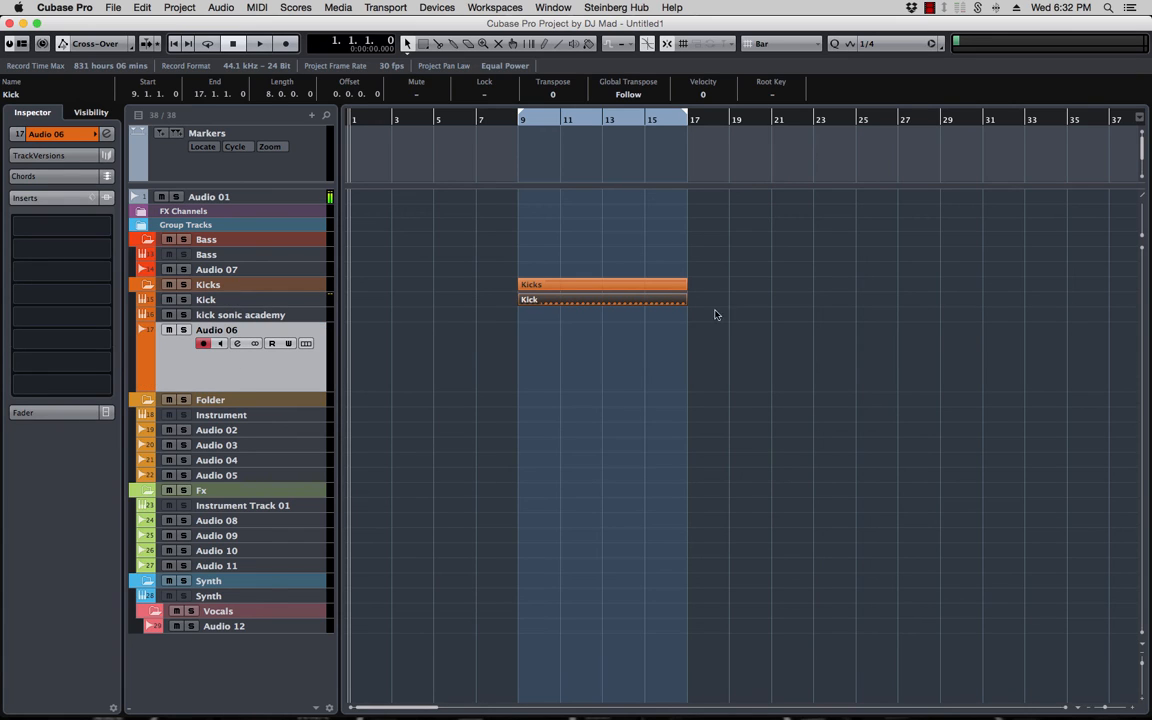
pyautogui.click(600, 300)
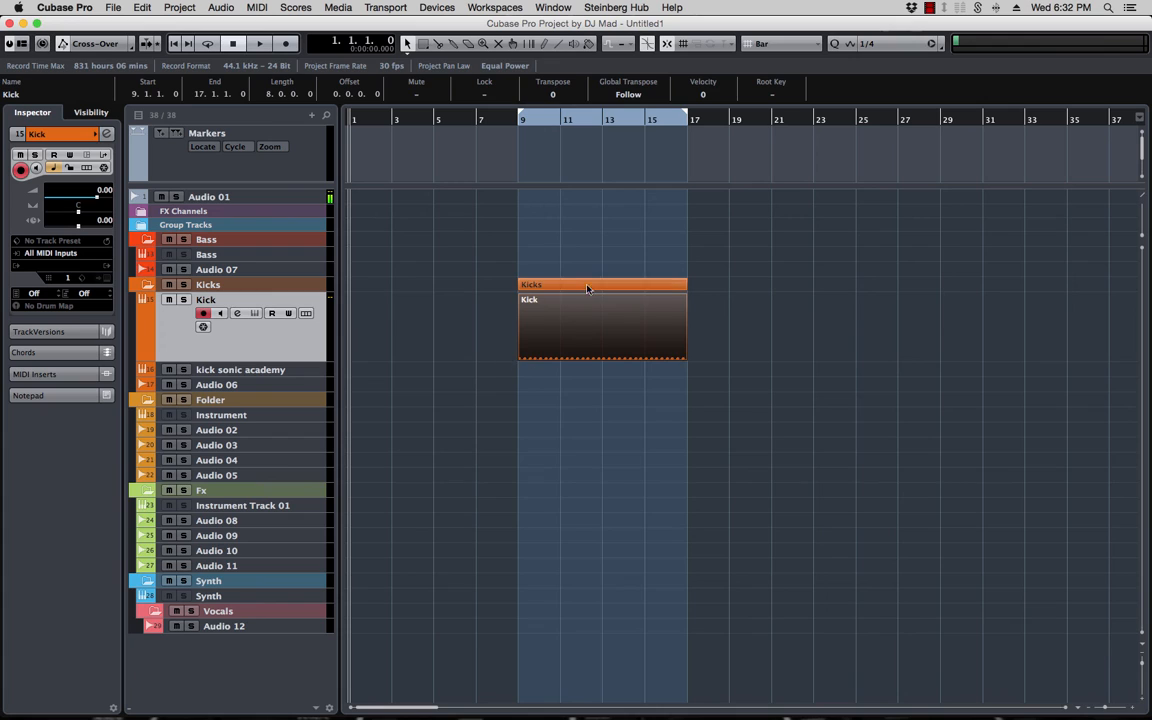
pyautogui.click(453, 263)
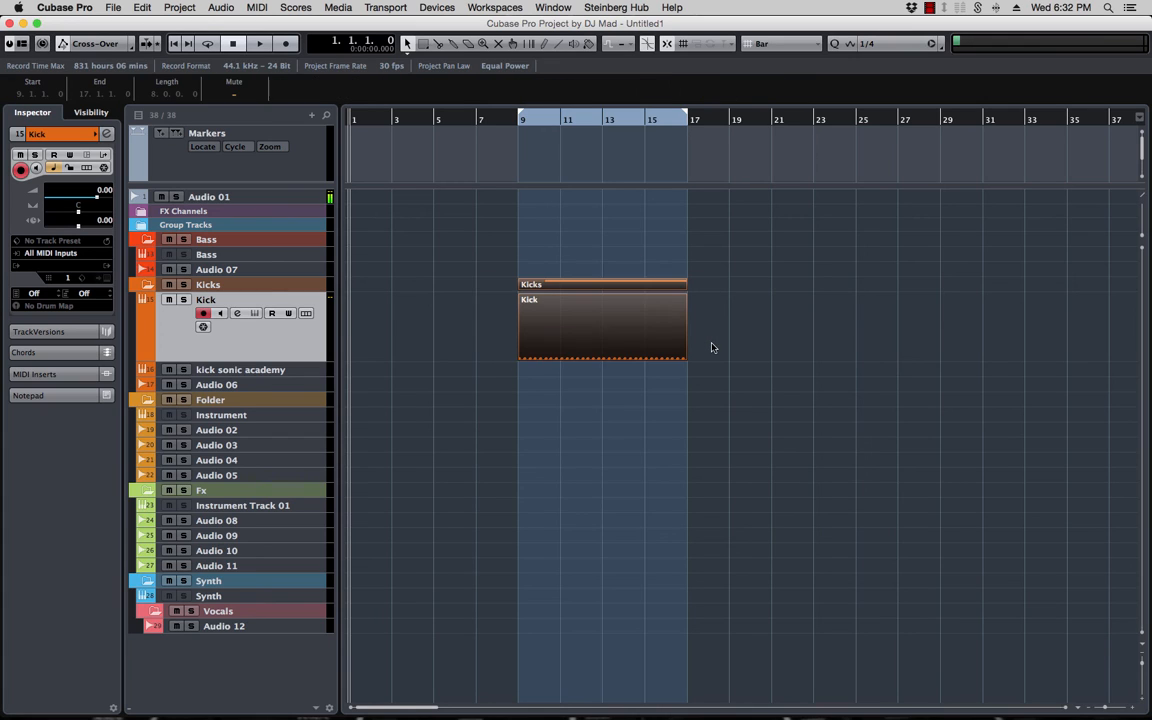
pyautogui.press('super+z')
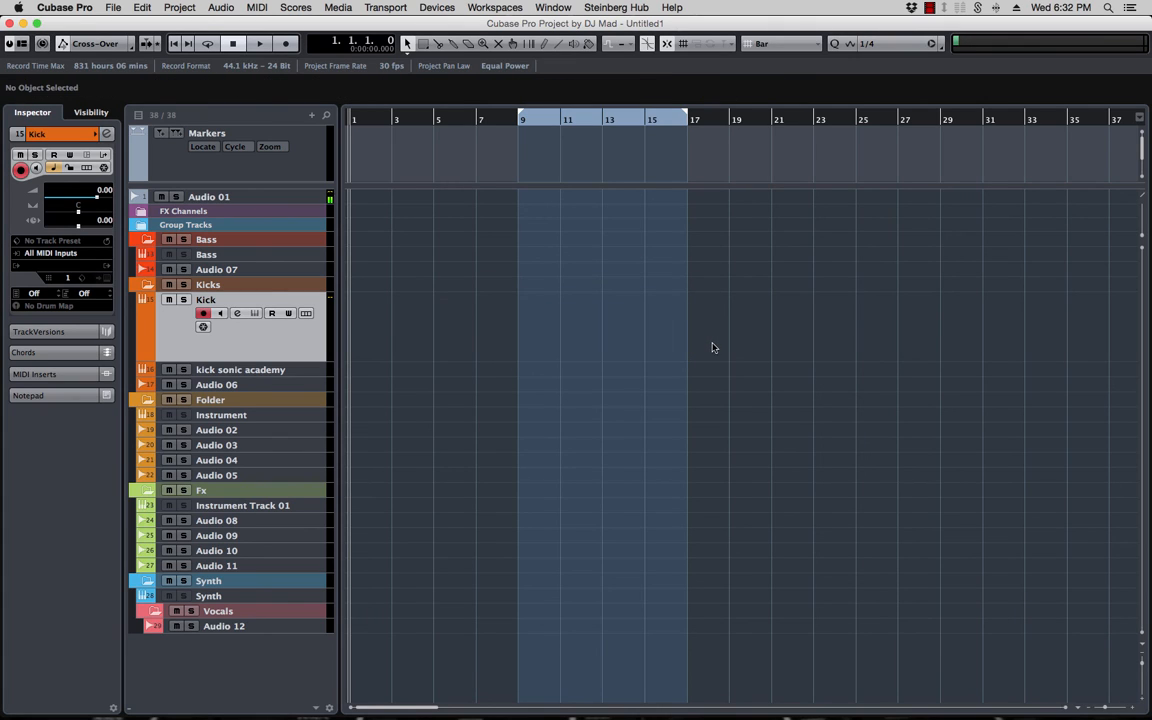
# - Check the channel layout in the MixConsole and return to the project window
pyautogui.hscroll(5, 620, 280)
pyautogui.hscroll(-5, 620, 280)
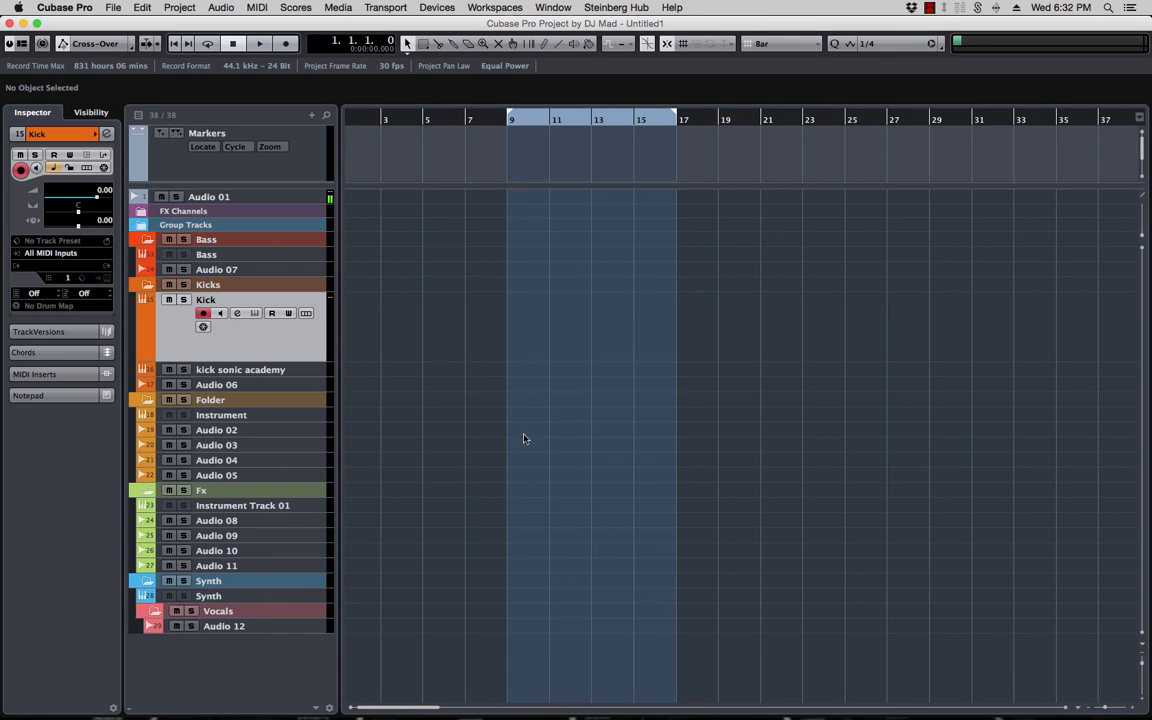
pyautogui.hscroll(-1, 585, 320)
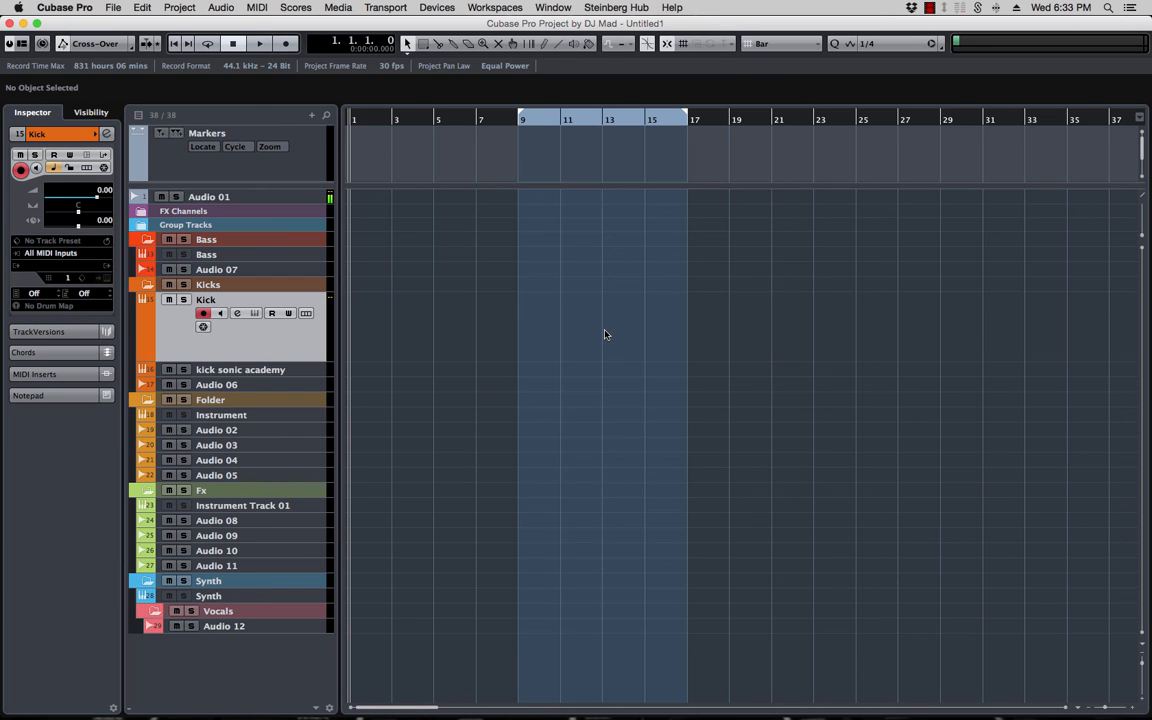
pyautogui.press('F3')
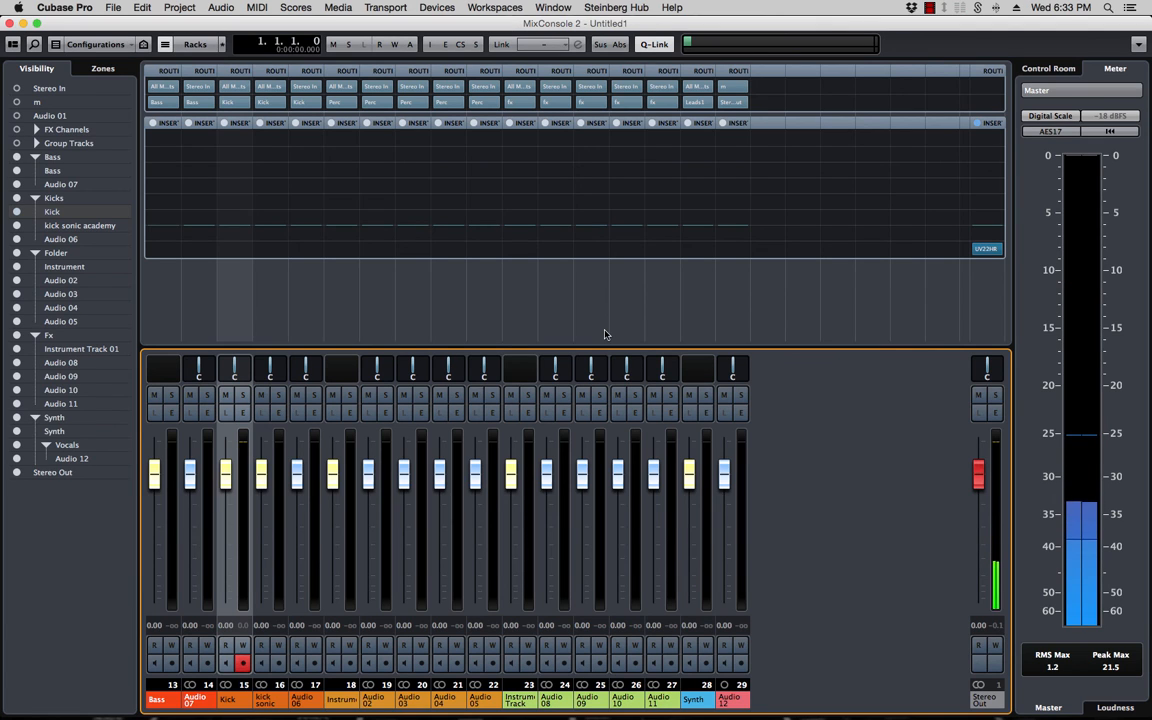
pyautogui.press('F3')
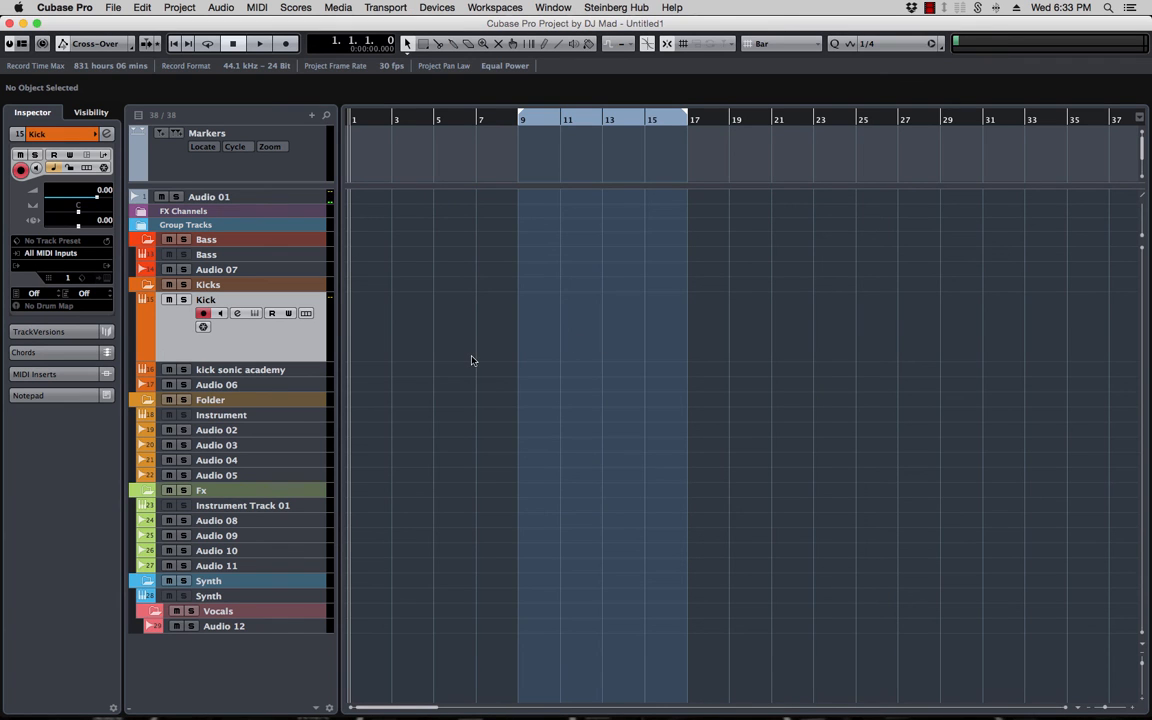
# - Rename the folder track named Folder as Perc
pyautogui.doubleClick(218, 401)
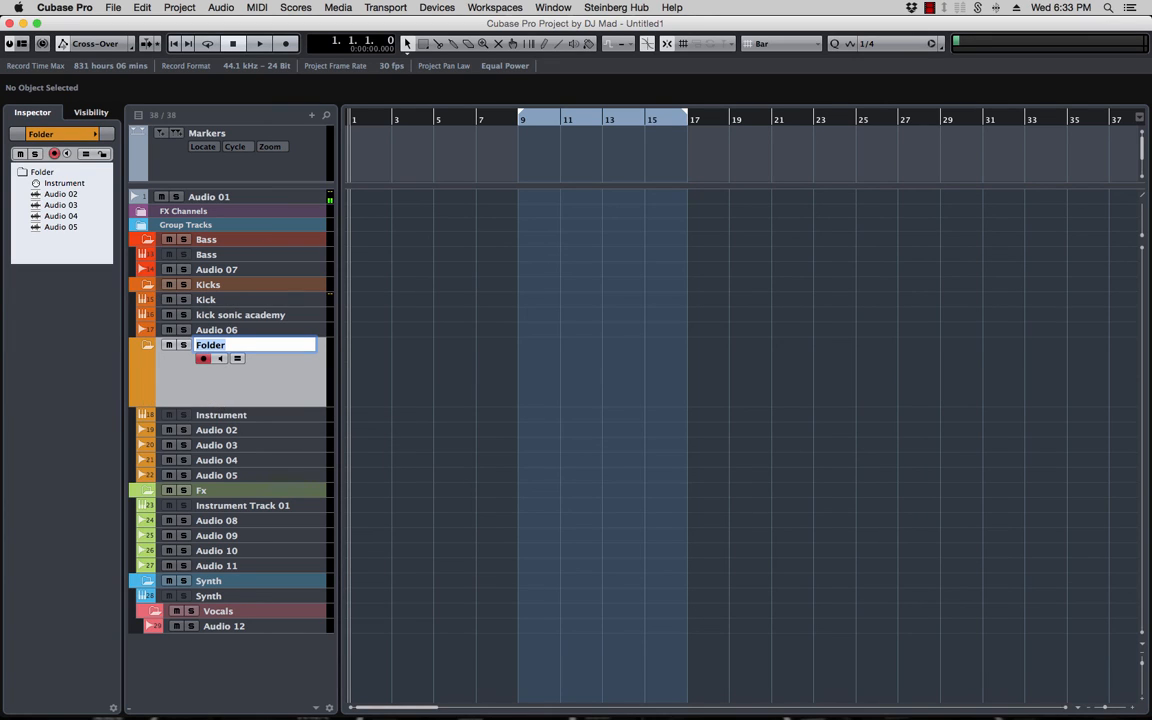
pyautogui.write('Perc')
pyautogui.press('Return')
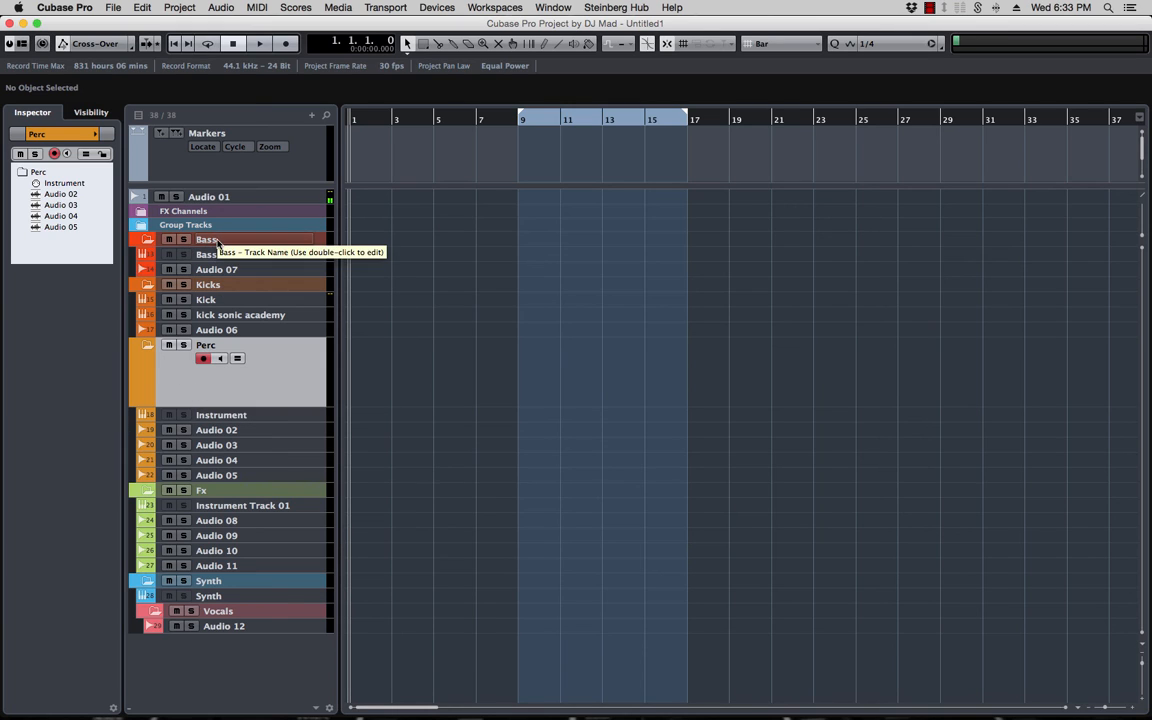
# - Open the project colour setup with the Kicks folder selected and change Color 1 to a darker red-orange
pyautogui.click(238, 287)
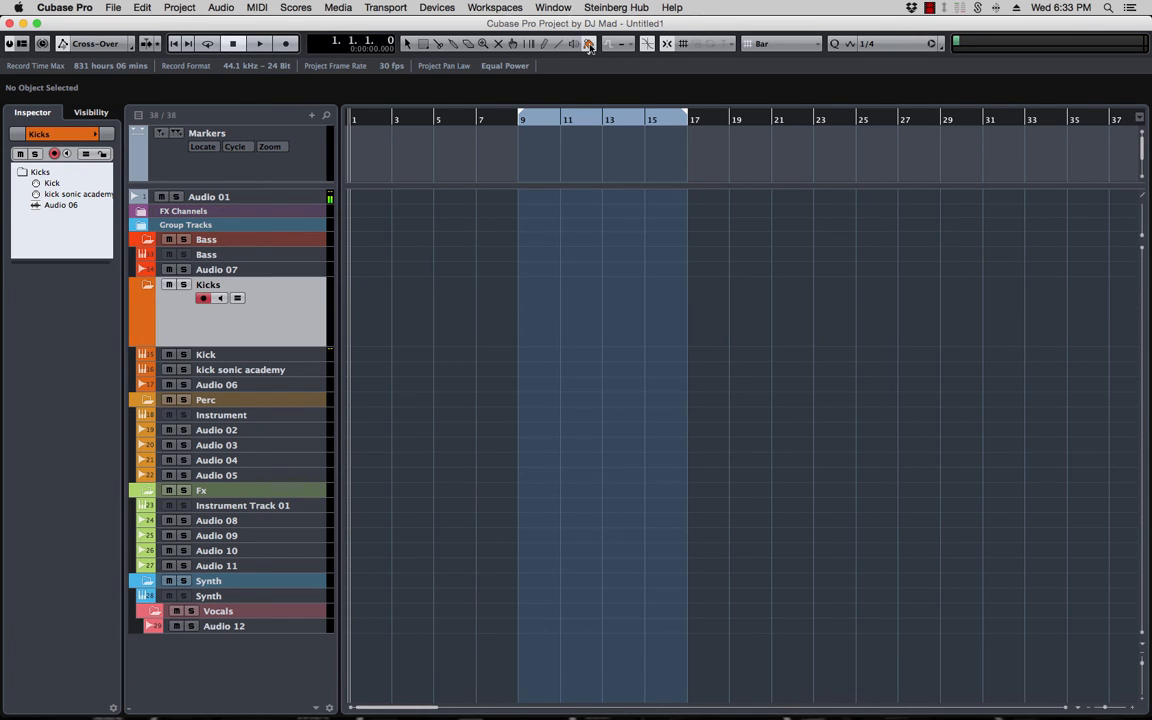
pyautogui.click(589, 46)
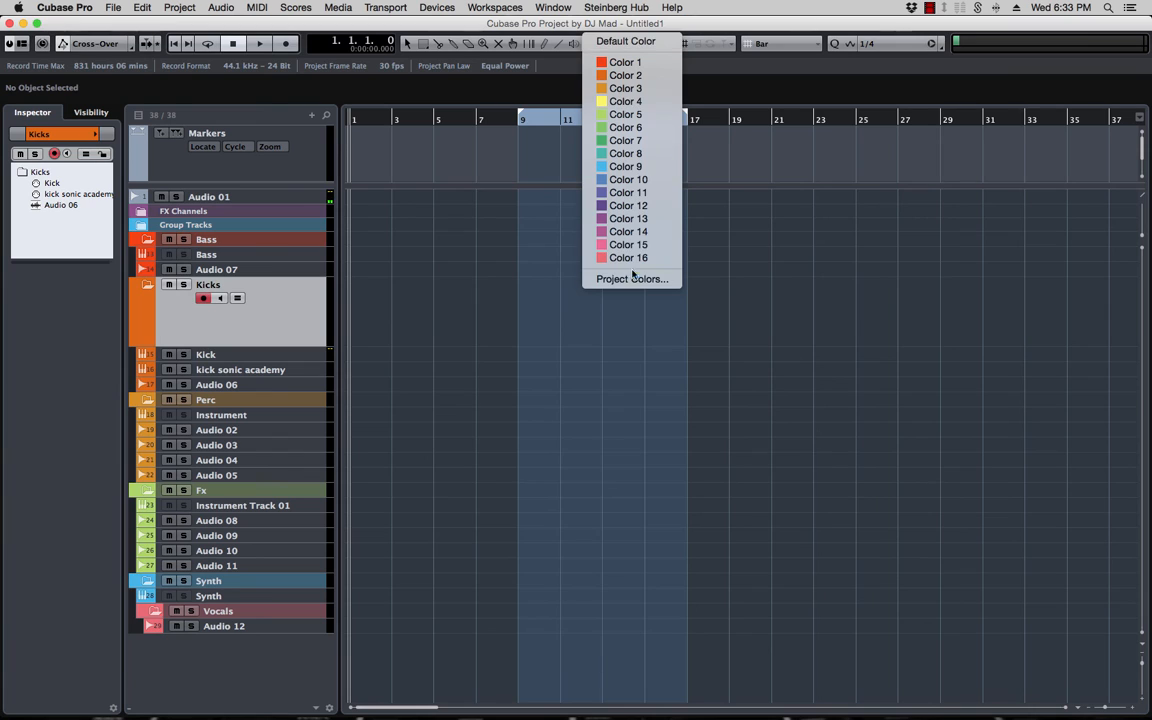
pyautogui.click(631, 279)
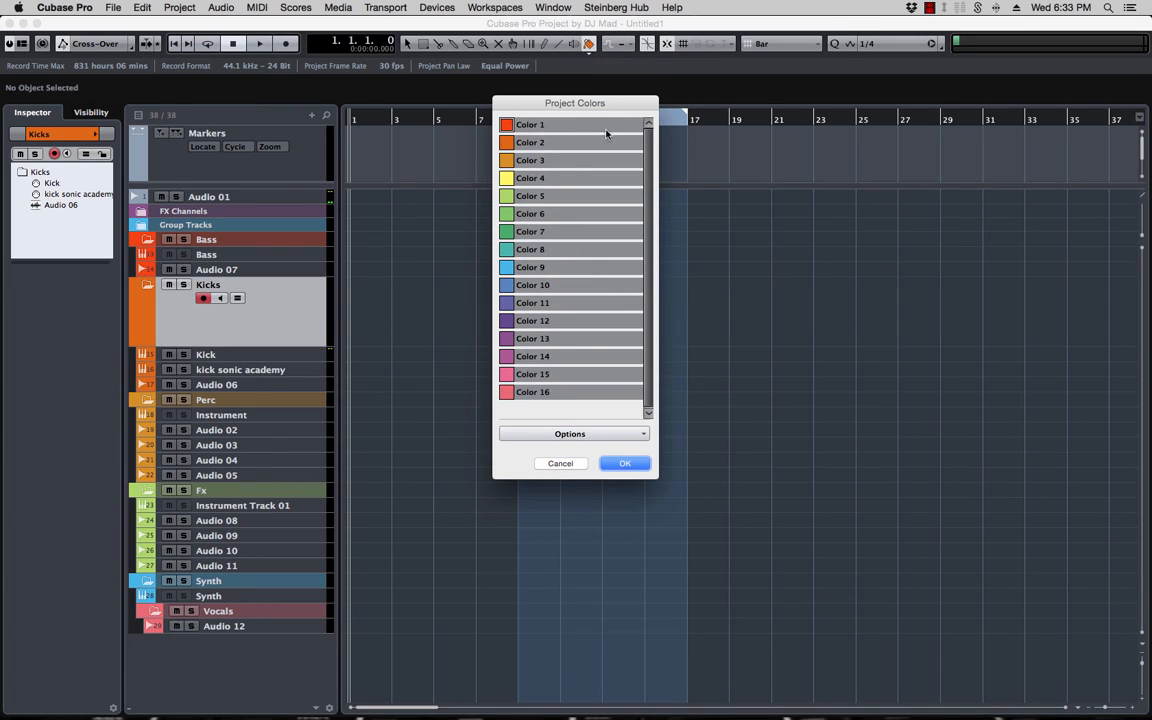
pyautogui.click(527, 124)
pyautogui.click(506, 125)
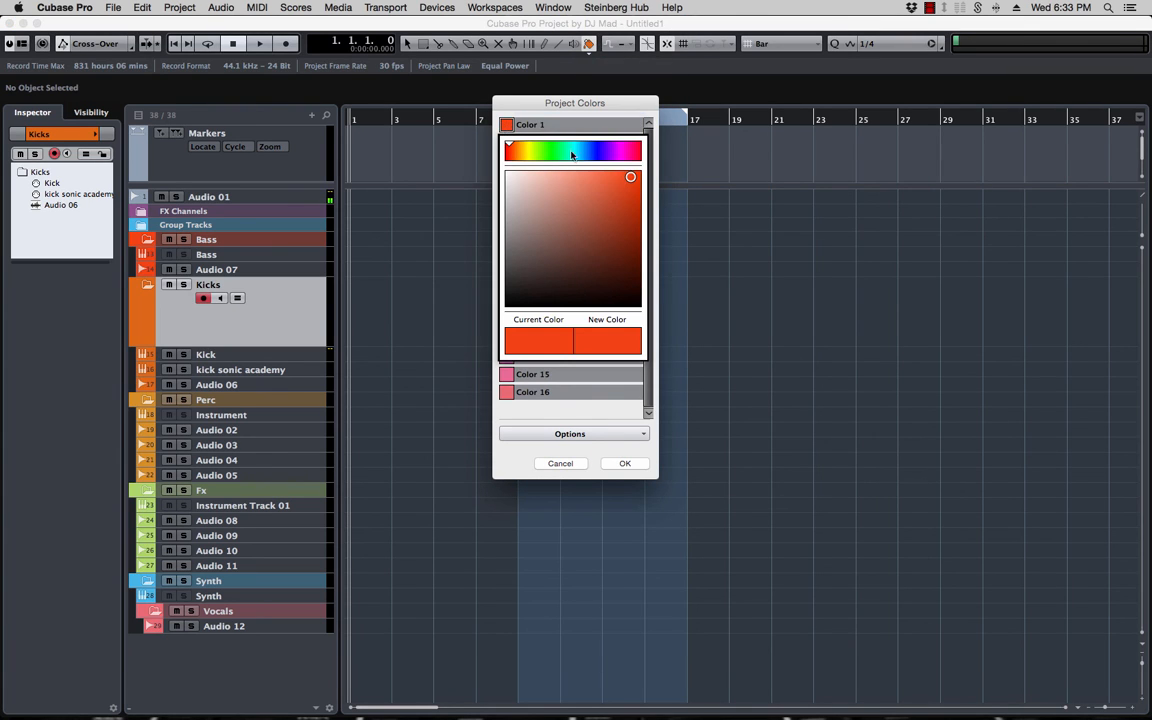
pyautogui.click(629, 209)
pyautogui.click(627, 344)
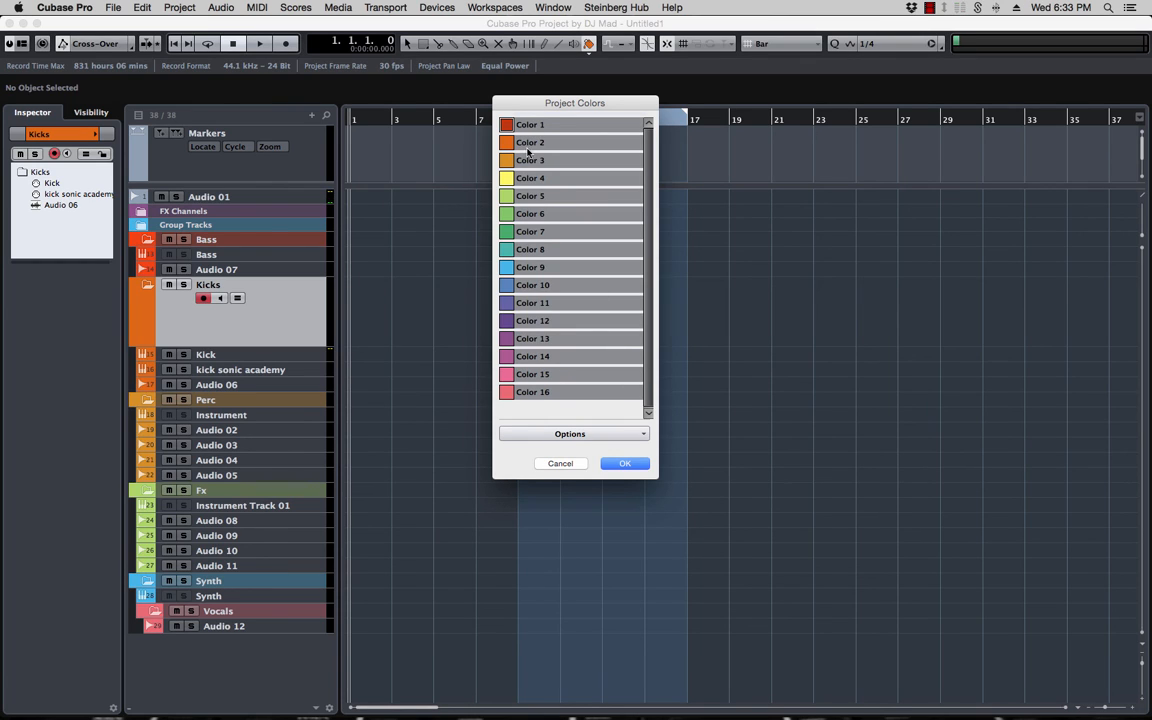
# - Change Color 2 to a bright, saturated reddish orange
pyautogui.click(508, 145)
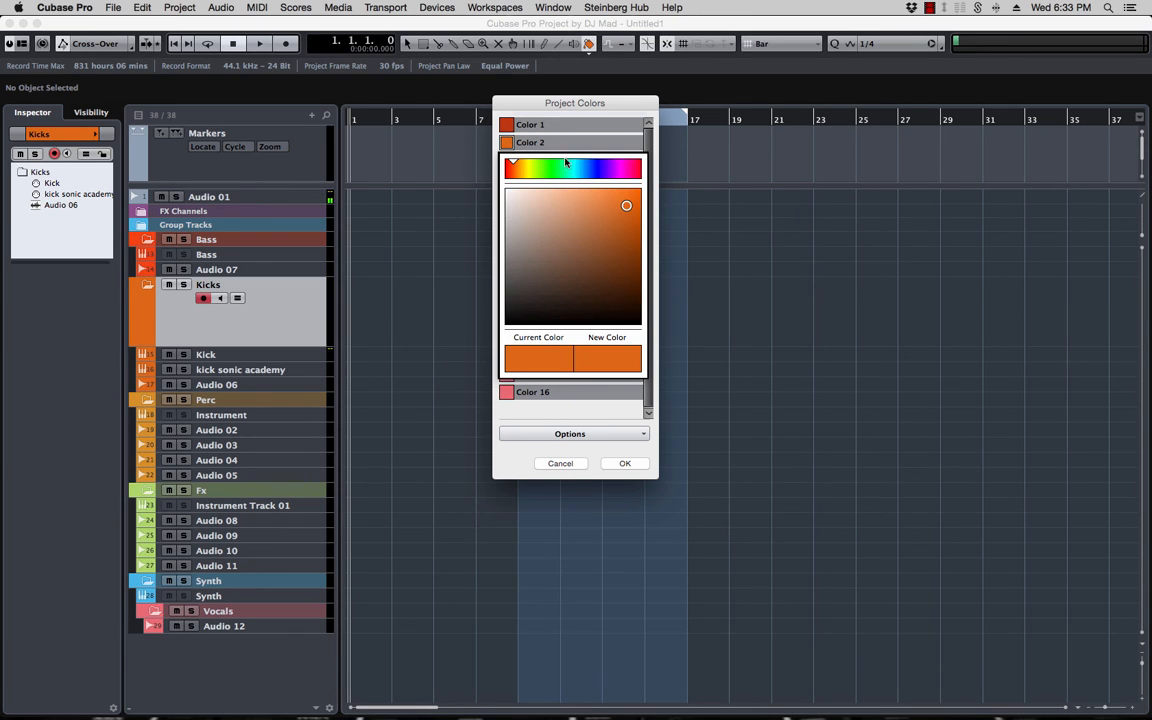
pyautogui.moveTo(515, 165); pyautogui.dragTo(509, 165)
pyautogui.moveTo(614, 206); pyautogui.dragTo(634, 198)
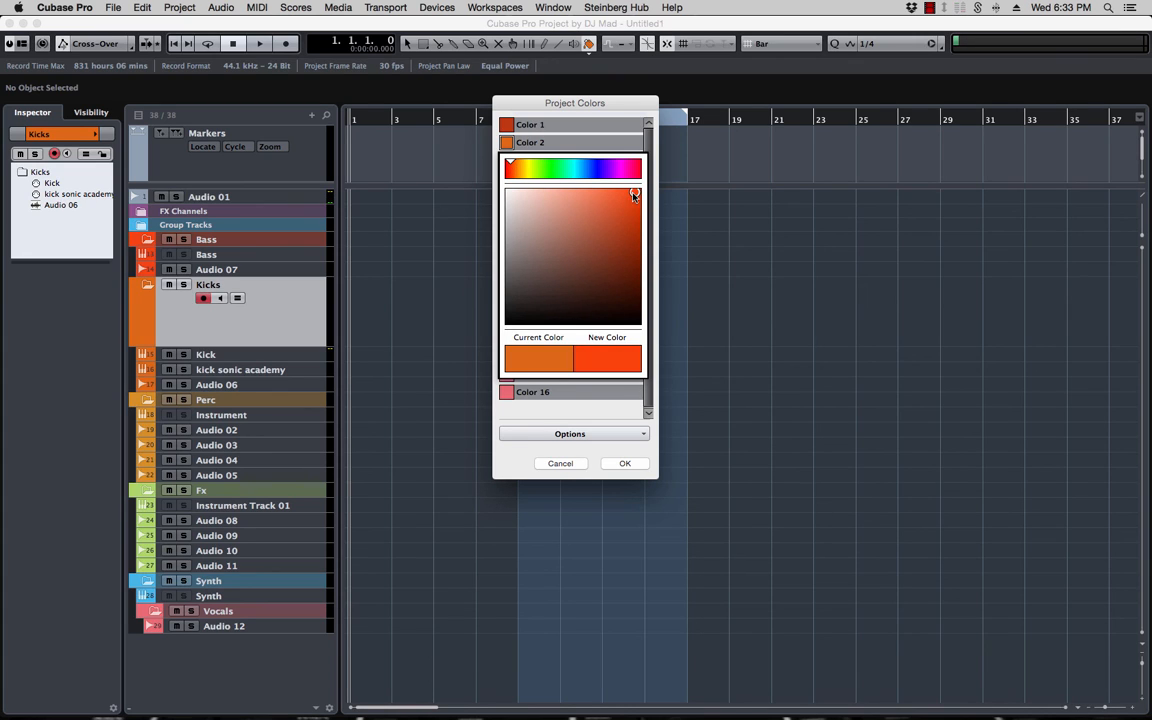
pyautogui.moveTo(511, 165); pyautogui.dragTo(497, 163)
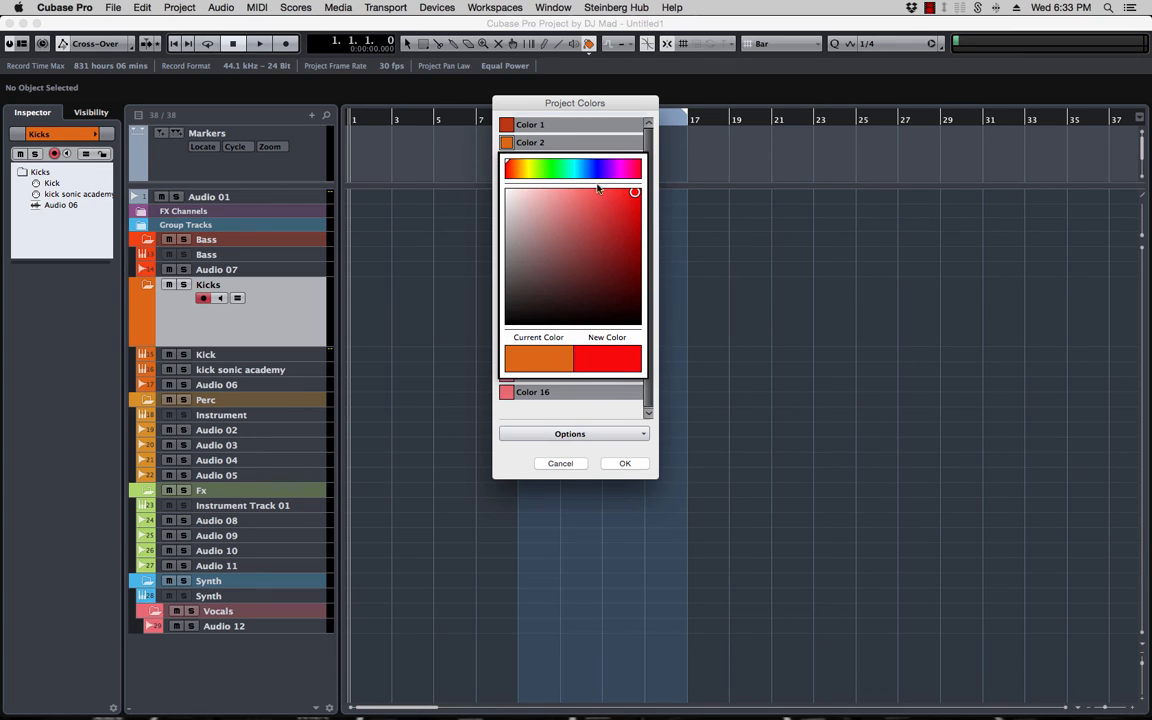
pyautogui.click(618, 205)
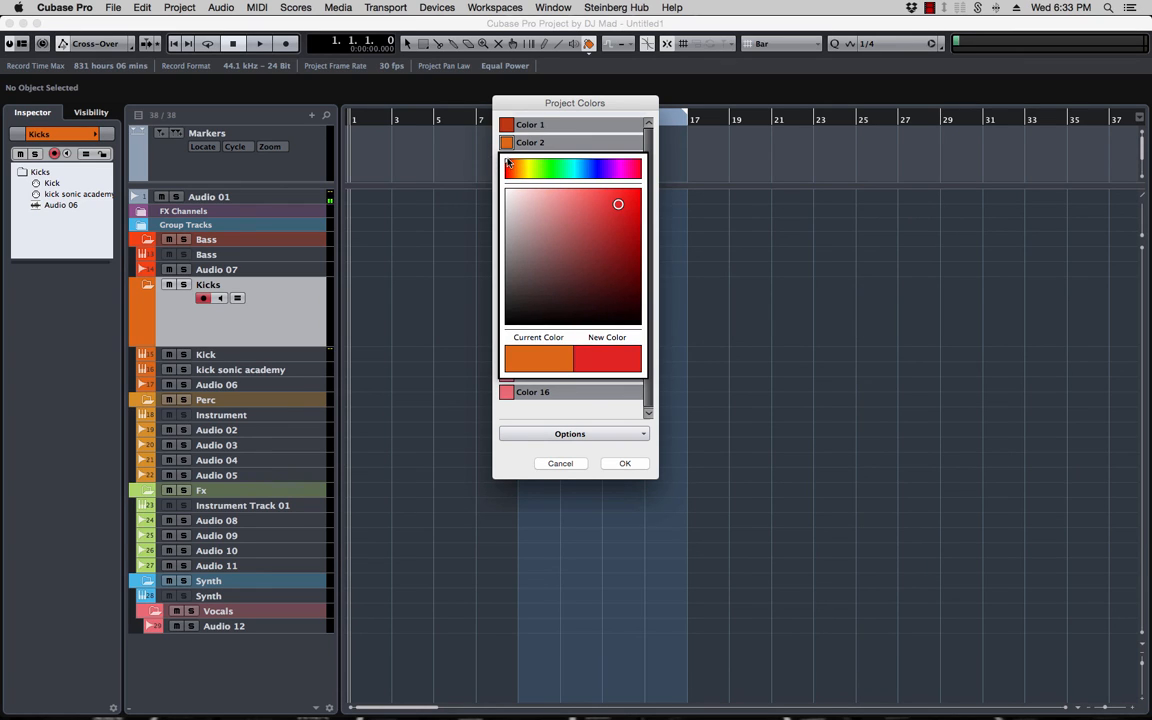
pyautogui.click(508, 163)
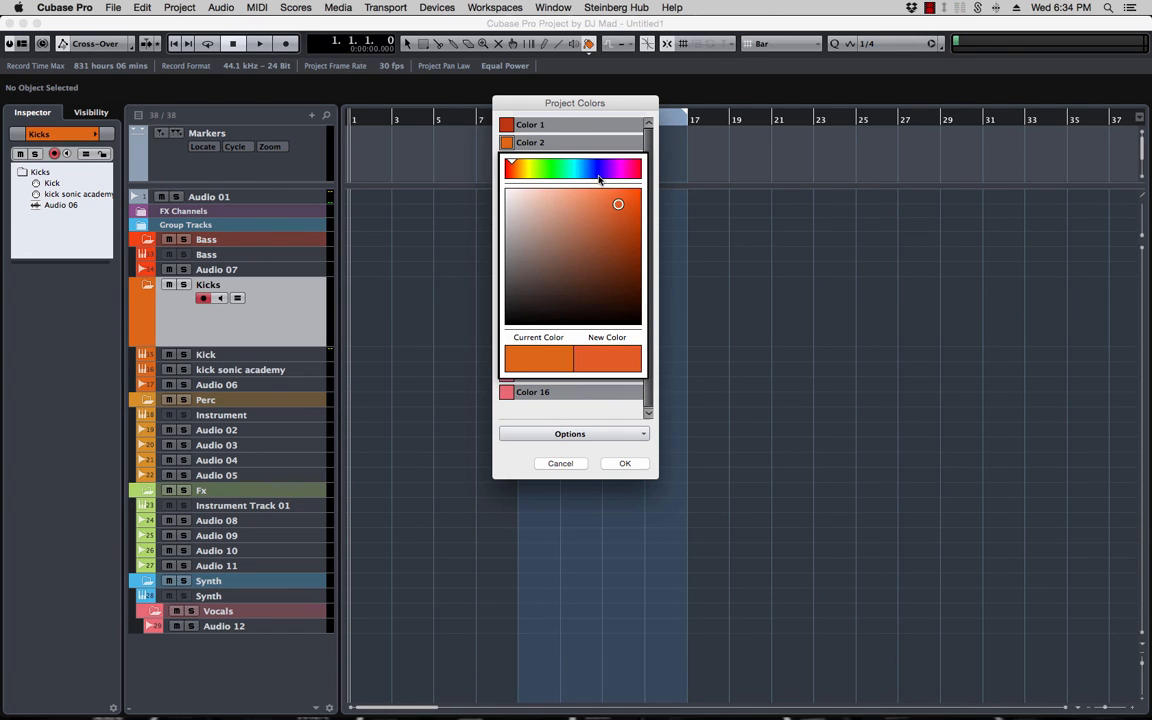
pyautogui.click(636, 196)
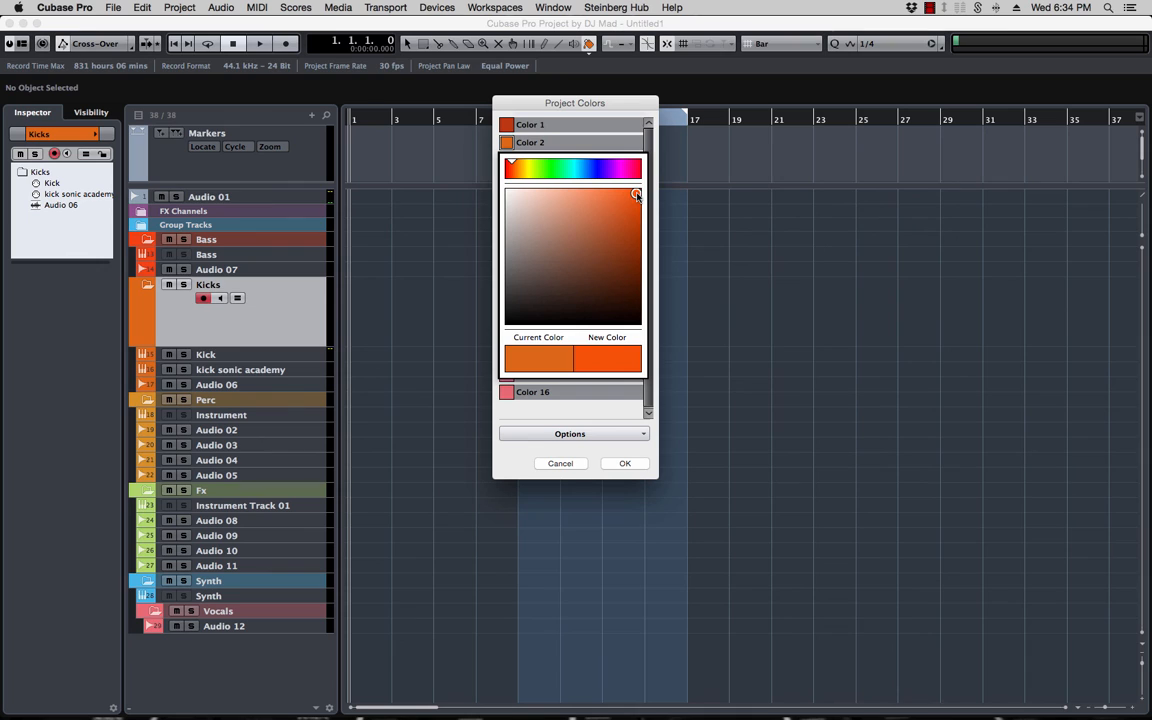
pyautogui.click(555, 398)
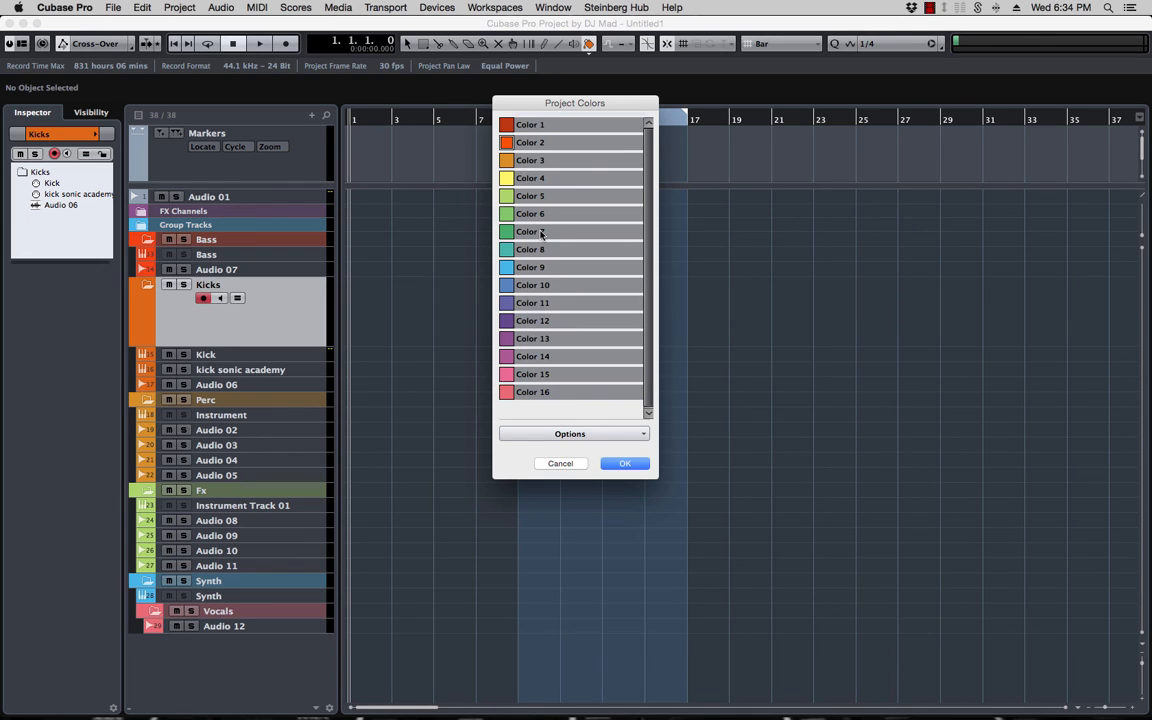
# - Shift the hue of Color 1 to pure red for a dark red shade
pyautogui.doubleClick(531, 127)
pyautogui.click(509, 126)
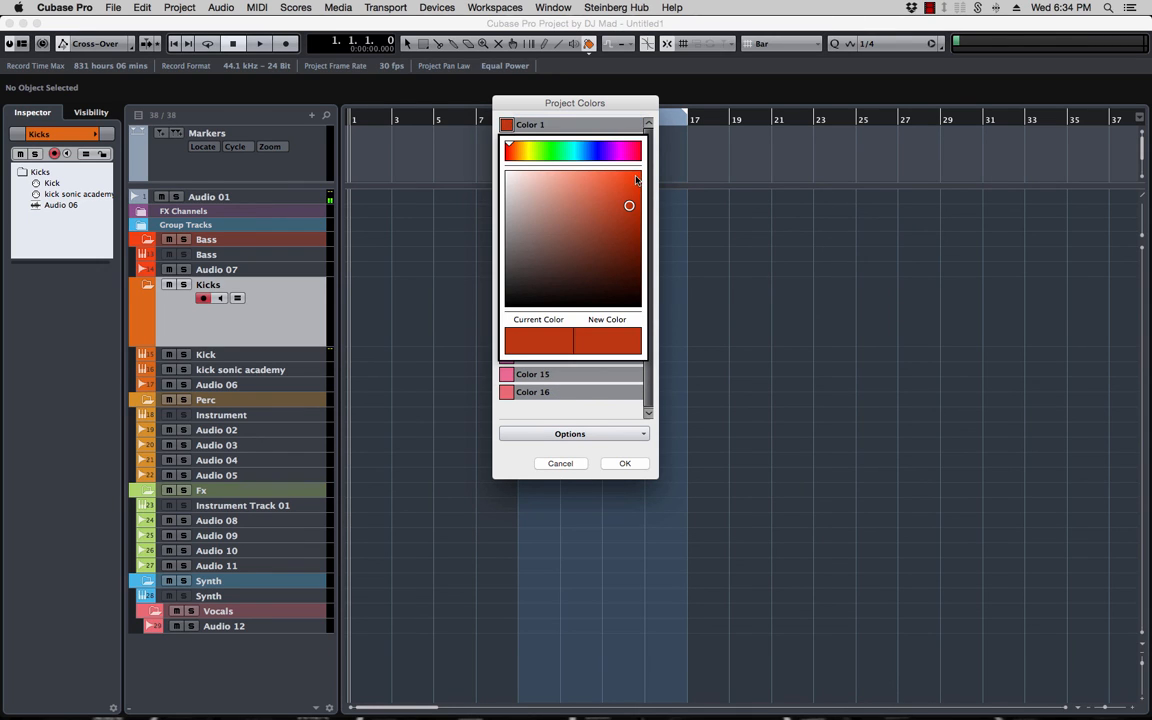
pyautogui.click(508, 145)
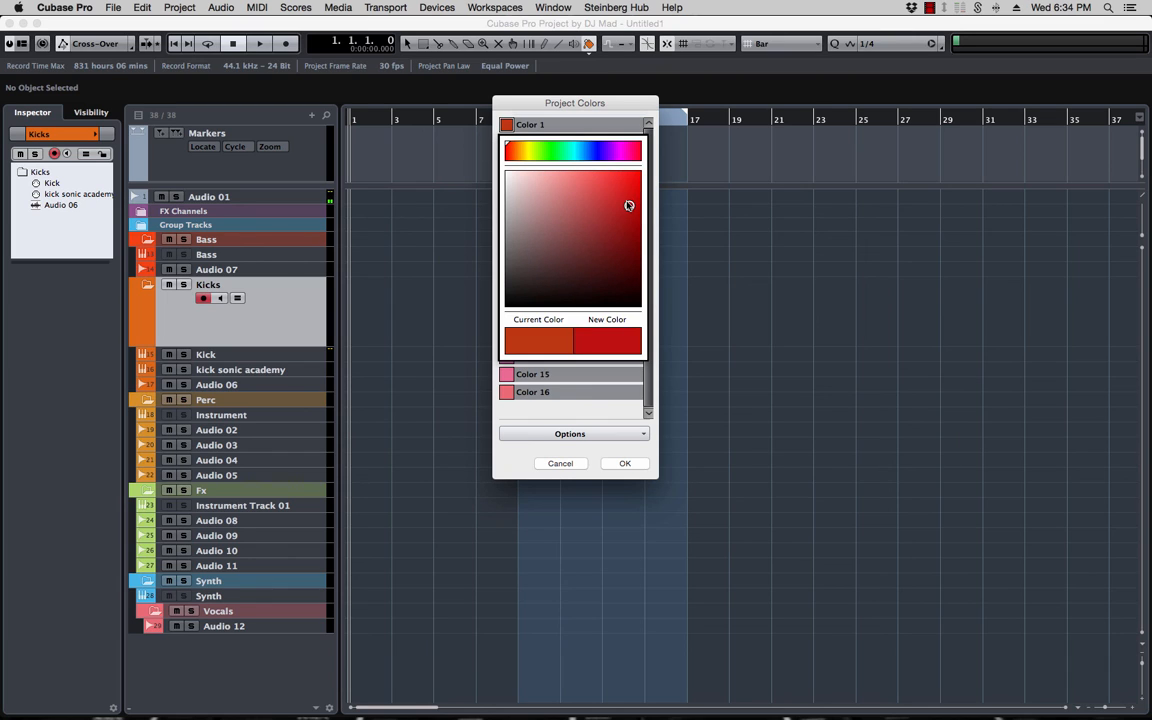
pyautogui.click(618, 350)
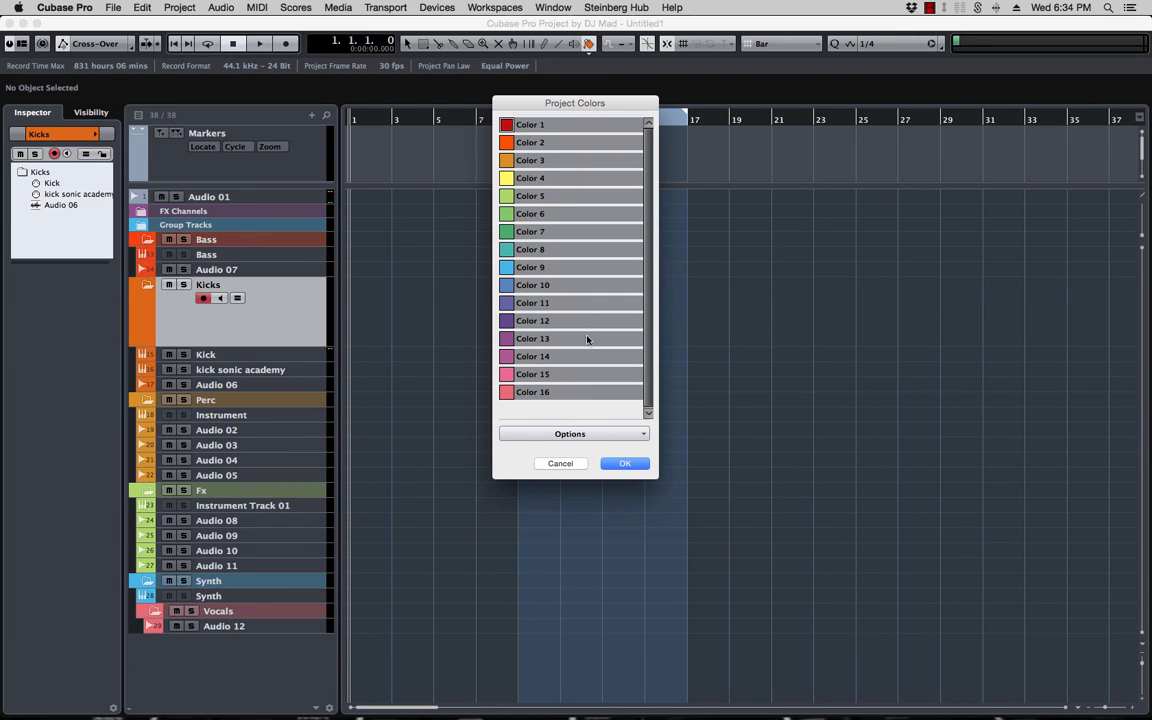
# - Darken Color 2 to a burnt orange and apply the project colours to the tracks
pyautogui.click(509, 144)
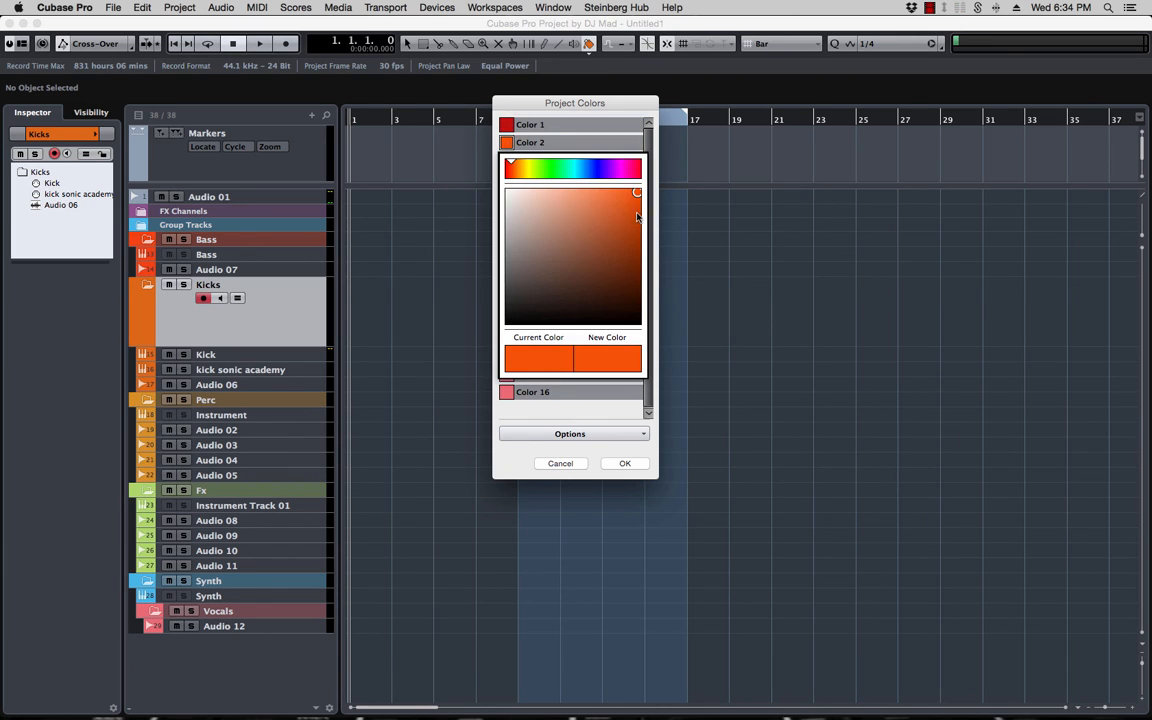
pyautogui.click(629, 217)
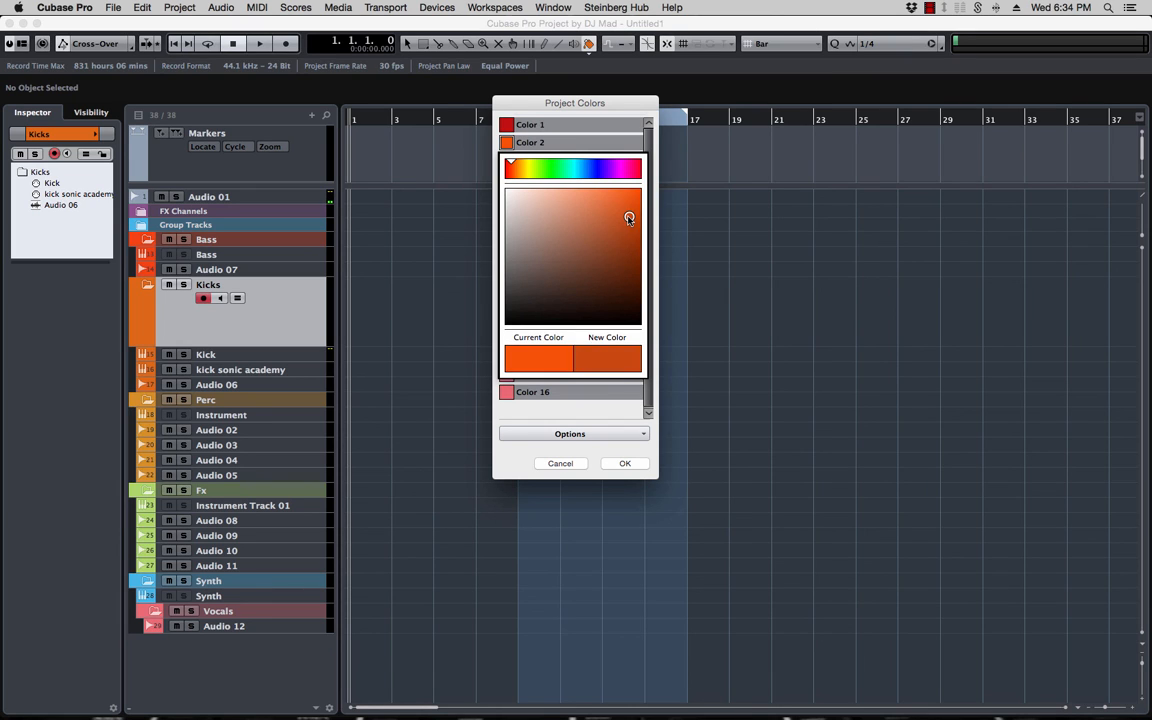
pyautogui.click(622, 226)
pyautogui.click(604, 358)
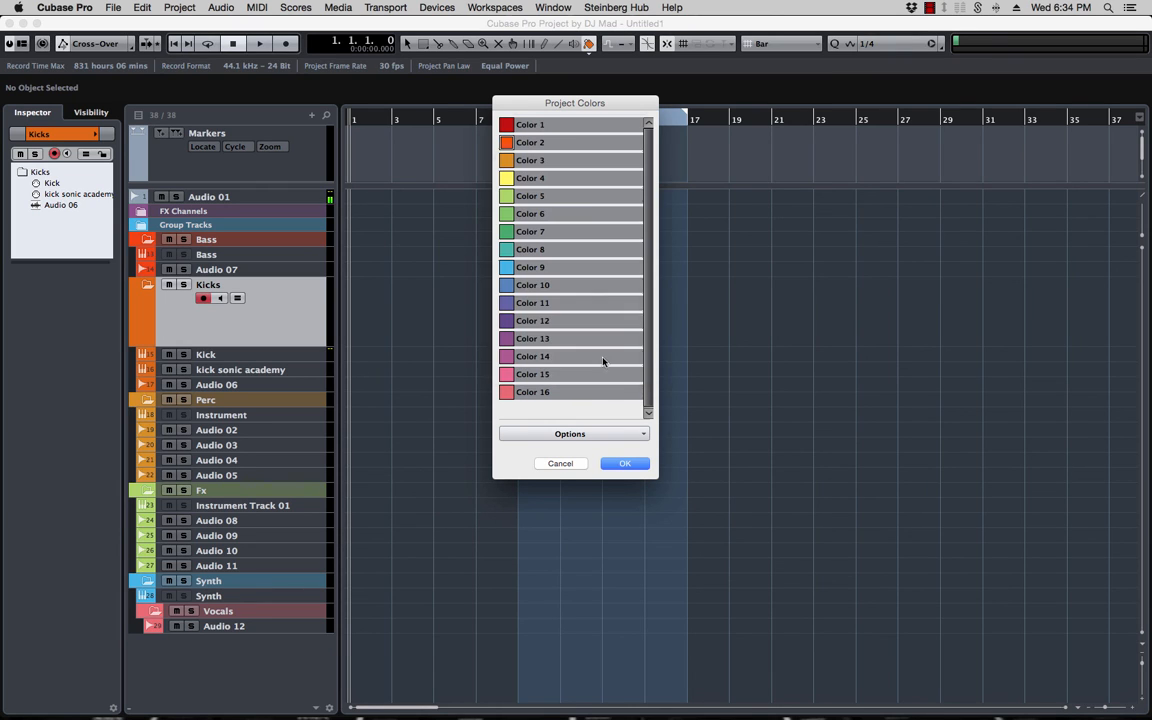
pyautogui.click(193, 322)
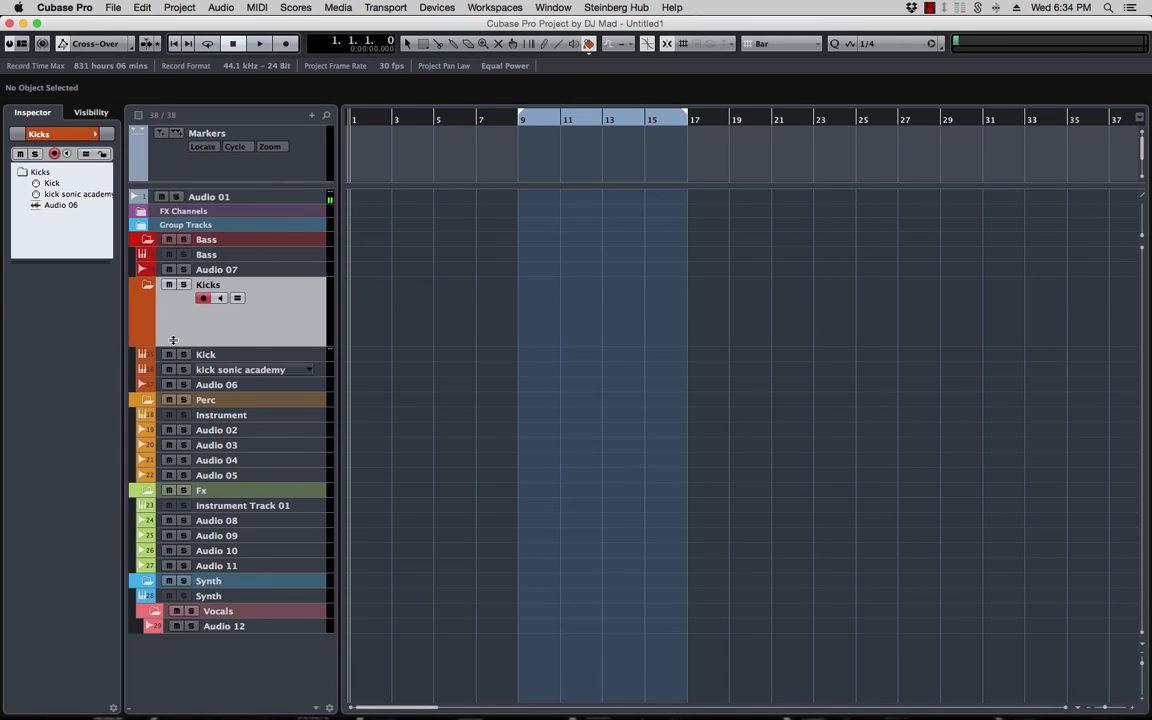
# - Select the Bass, Kicks and Perc folder tracks in turn to compare their colours
pyautogui.click(165, 244)
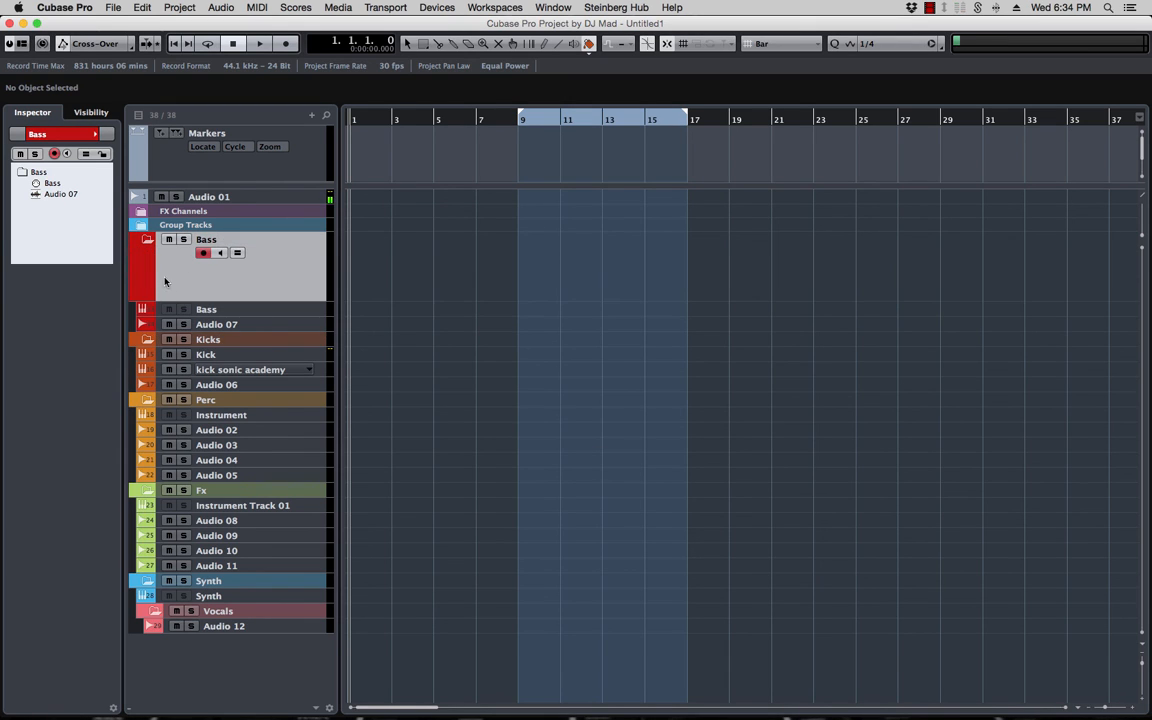
pyautogui.click(171, 339)
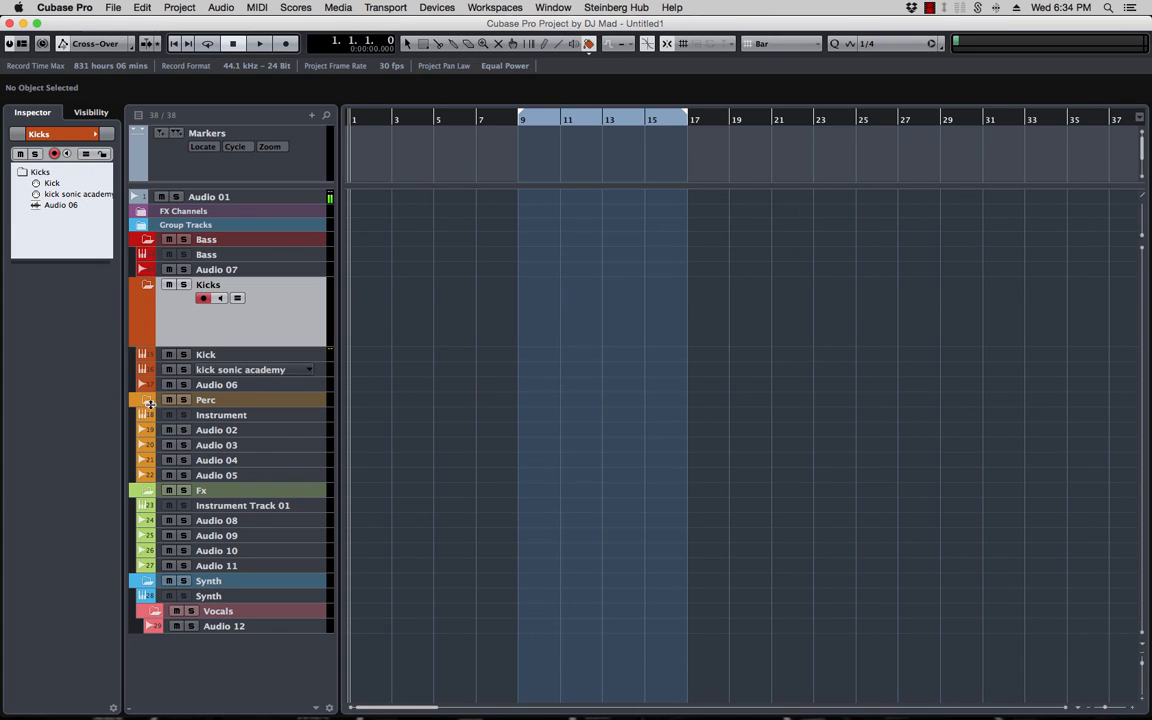
pyautogui.click(220, 400)
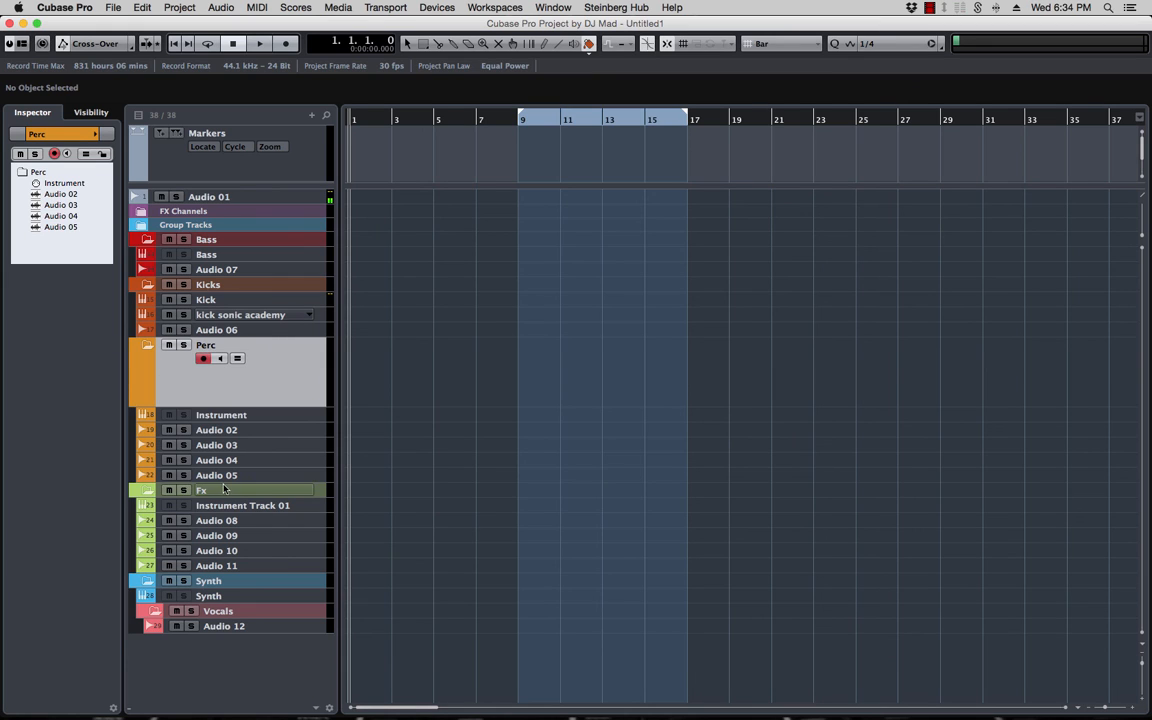
# - Assign the yellow Color 4 to the Audio 05 and Audio 04 tracks in the Perc folder
pyautogui.click(165, 474)
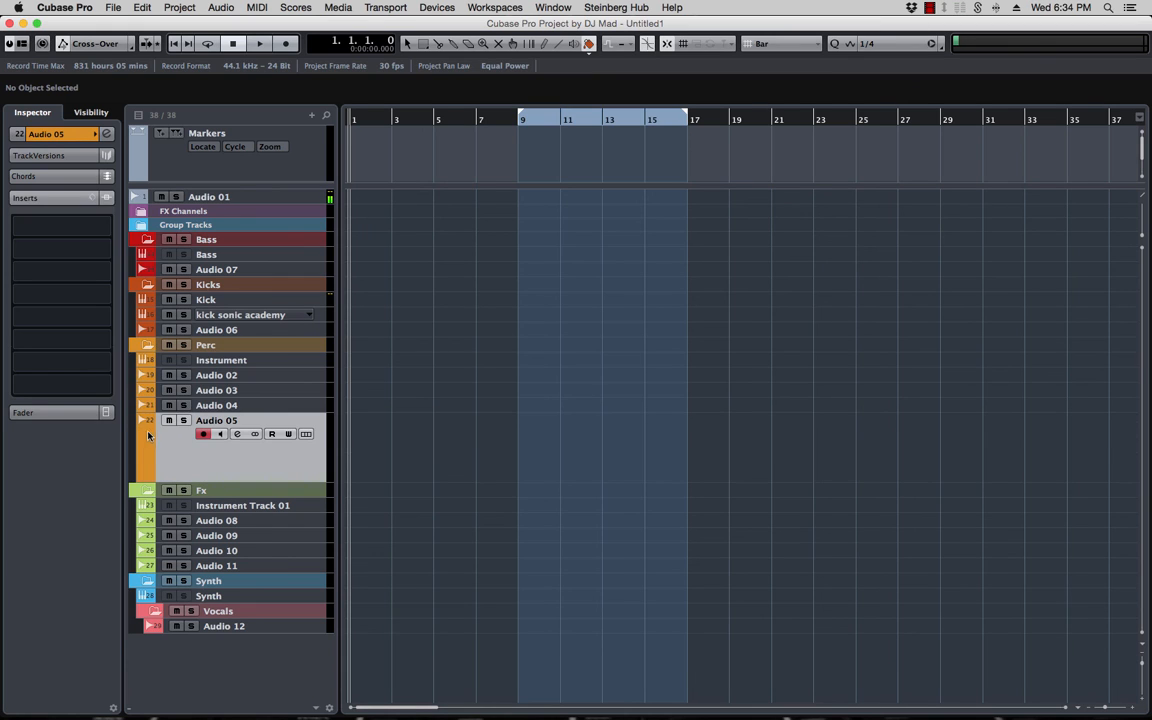
pyautogui.click(148, 435)
pyautogui.click(205, 395)
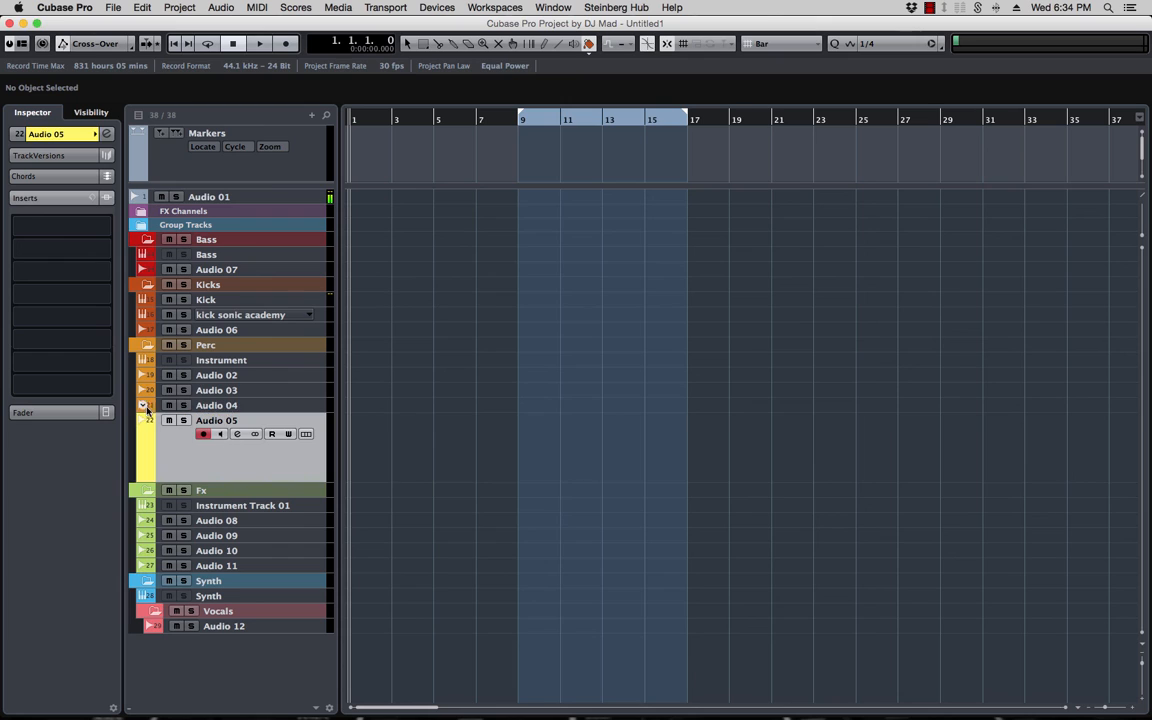
pyautogui.click(210, 405)
pyautogui.click(147, 420)
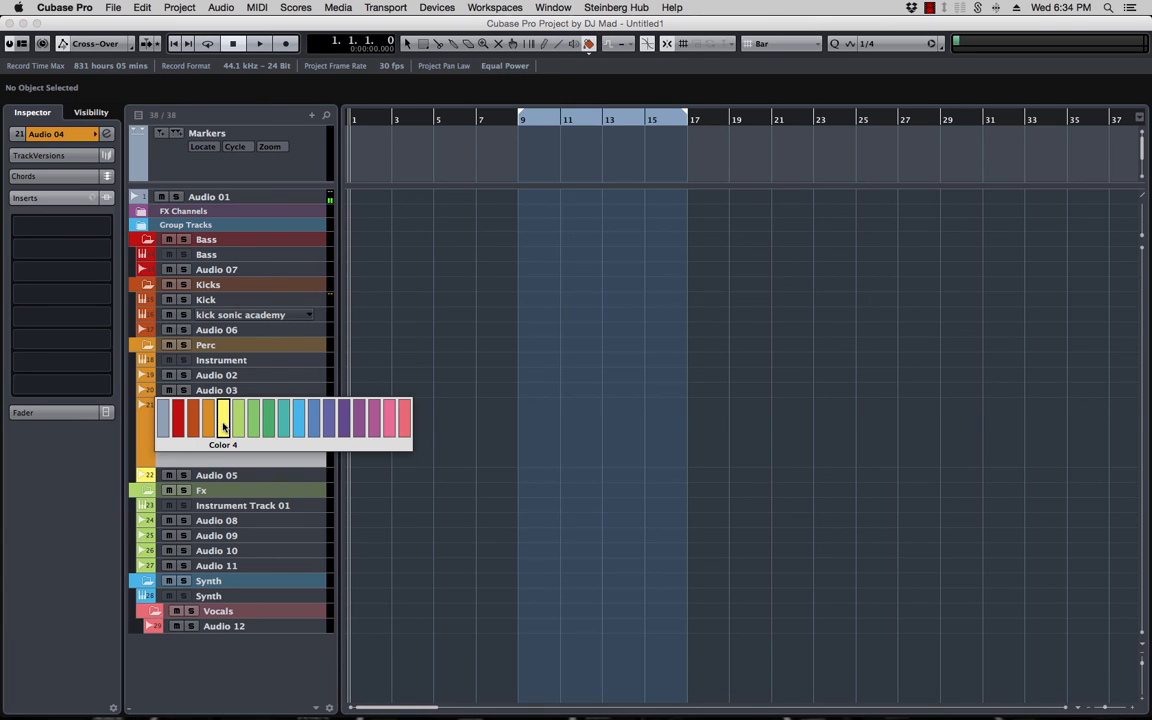
pyautogui.click(223, 425)
pyautogui.click(138, 390)
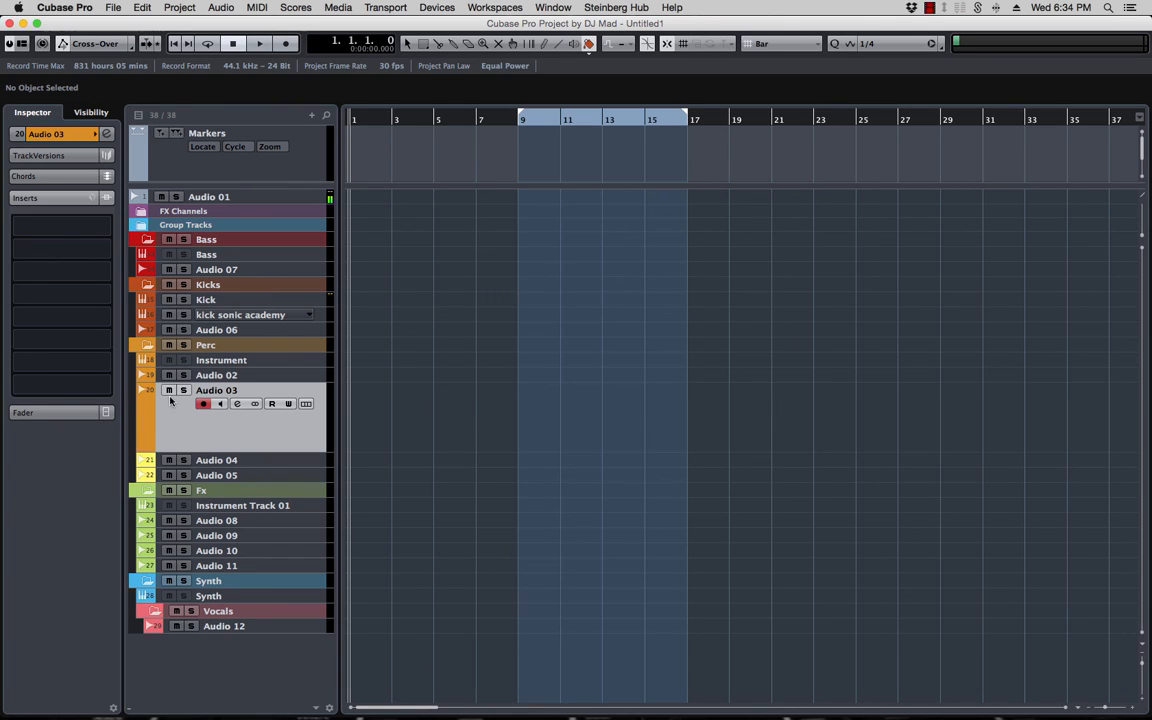
pyautogui.click(248, 463)
pyautogui.click(241, 475)
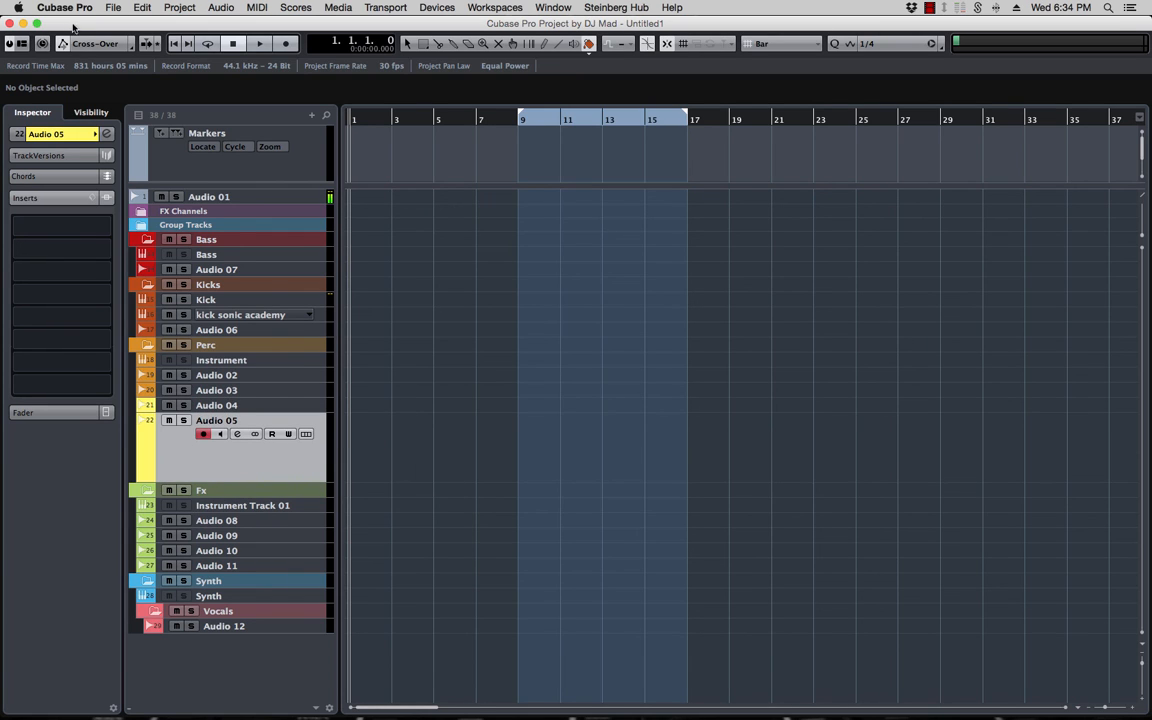
pyautogui.click(112, 8)
pyautogui.moveTo(183, 236)
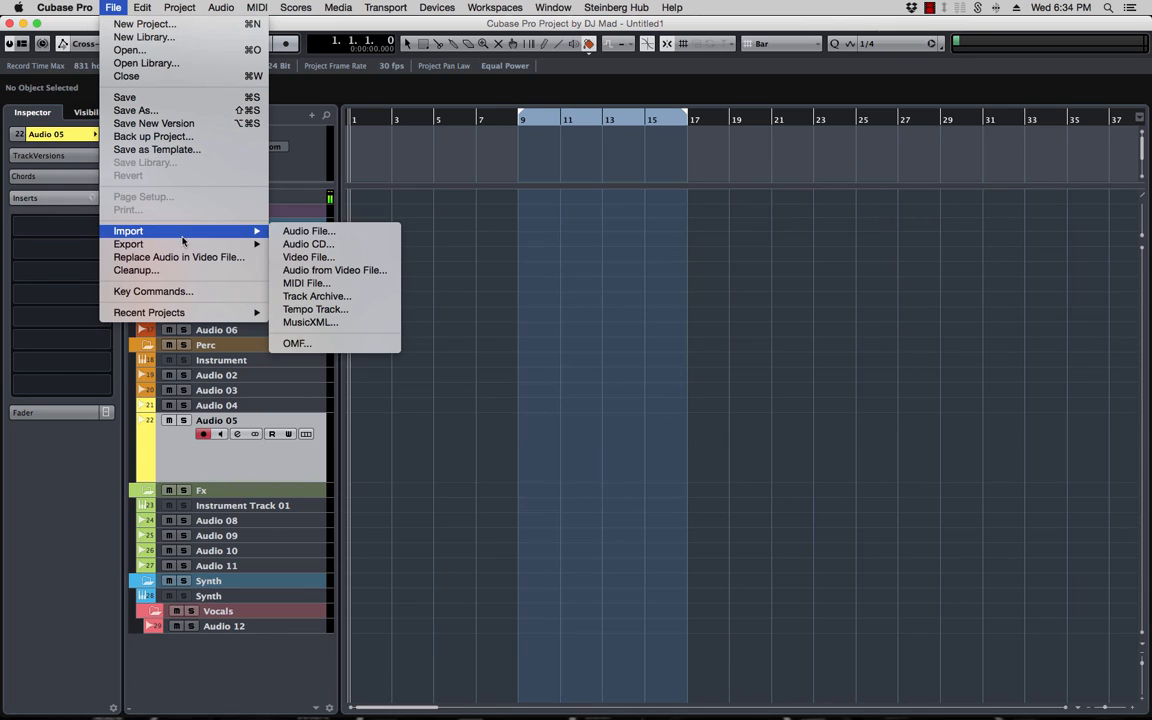
pyautogui.click(150, 150)
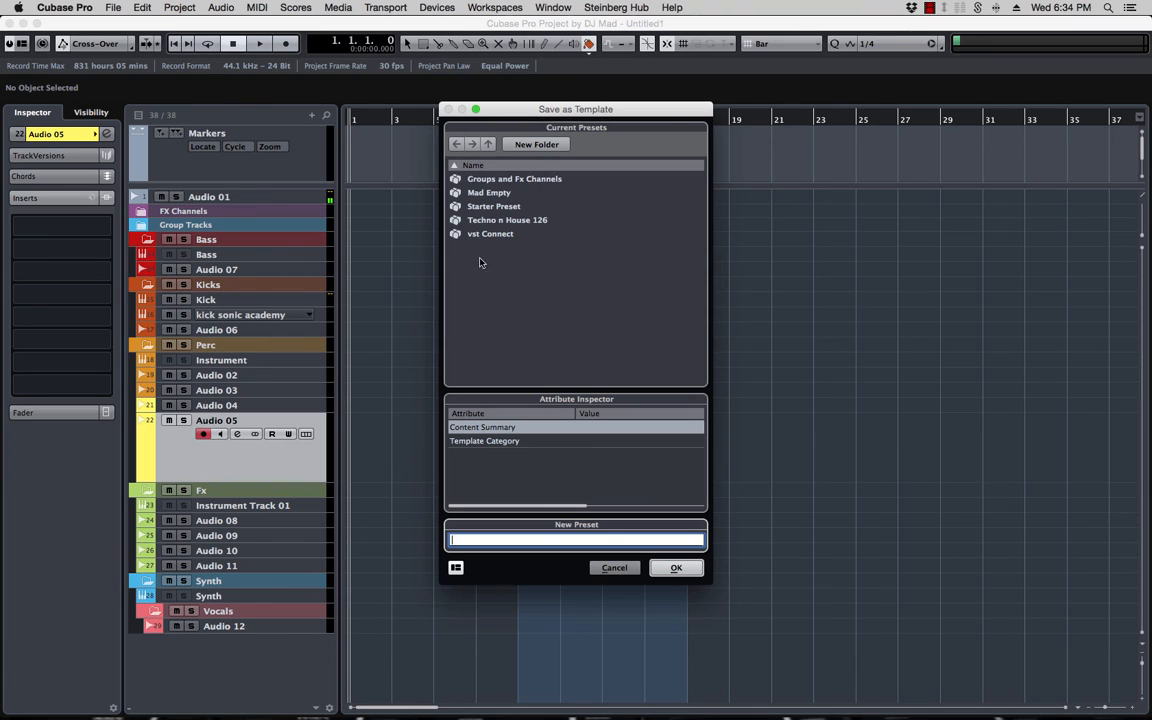
pyautogui.click(491, 207)
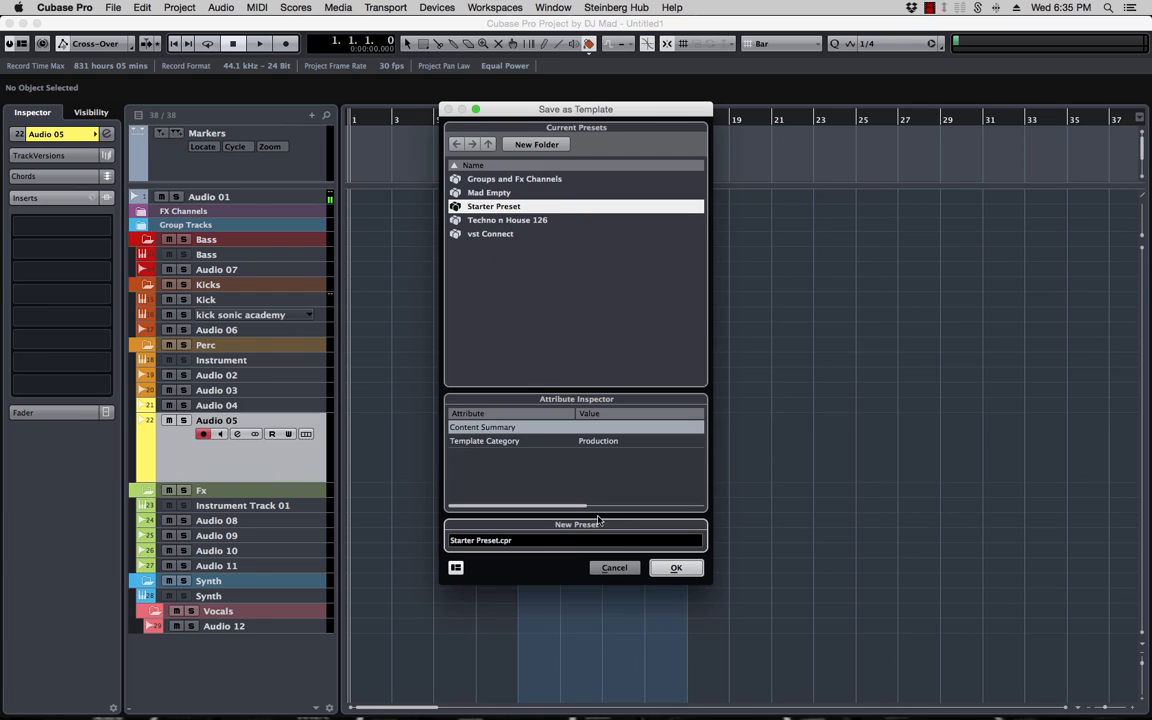
pyautogui.click(614, 568)
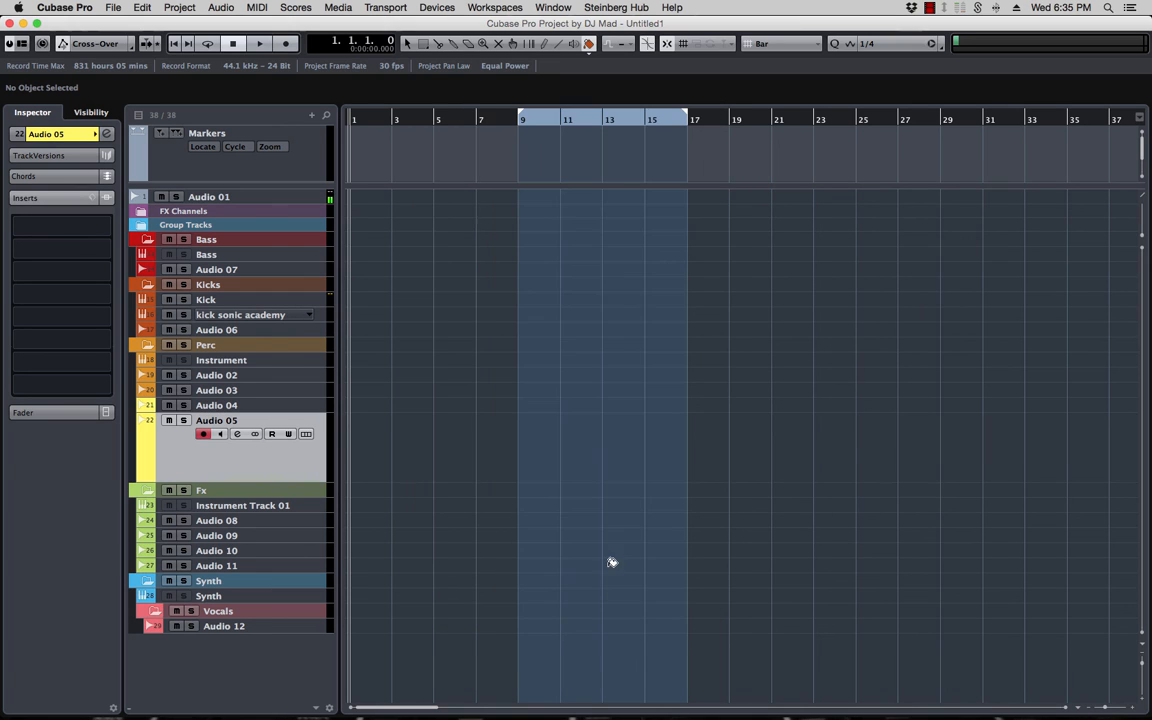
# - Place a marker at bar 9 on the Markers track
pyautogui.click(191, 140)
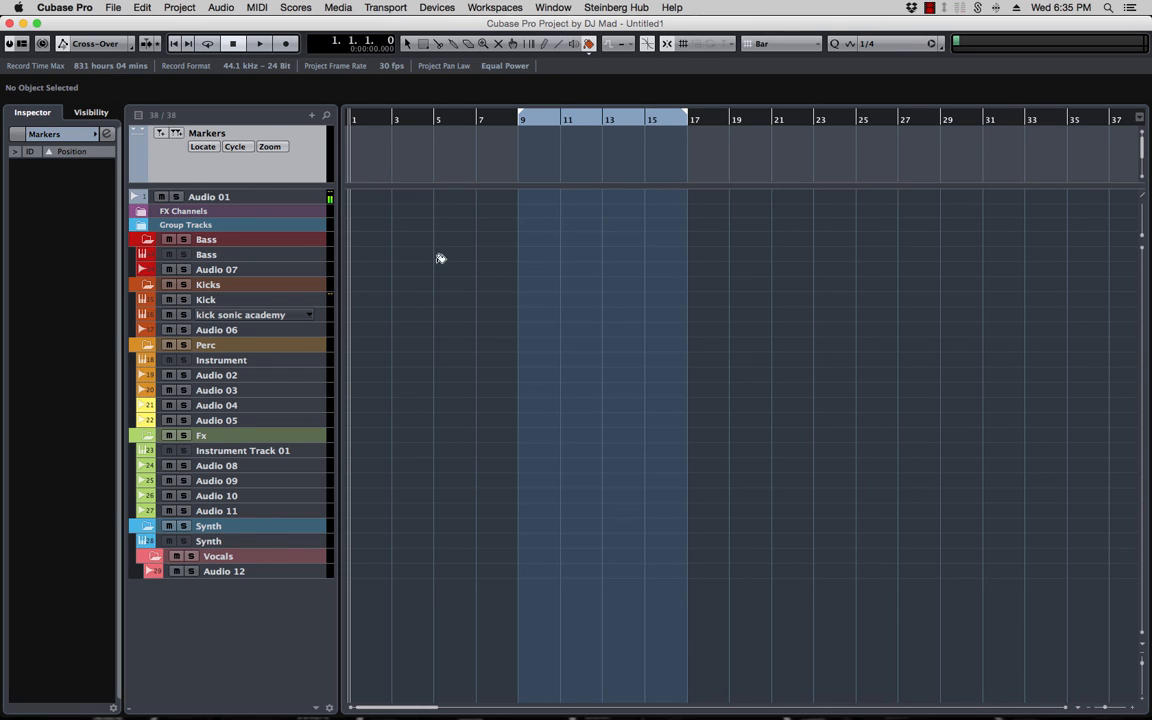
pyautogui.rightClick(305, 165)
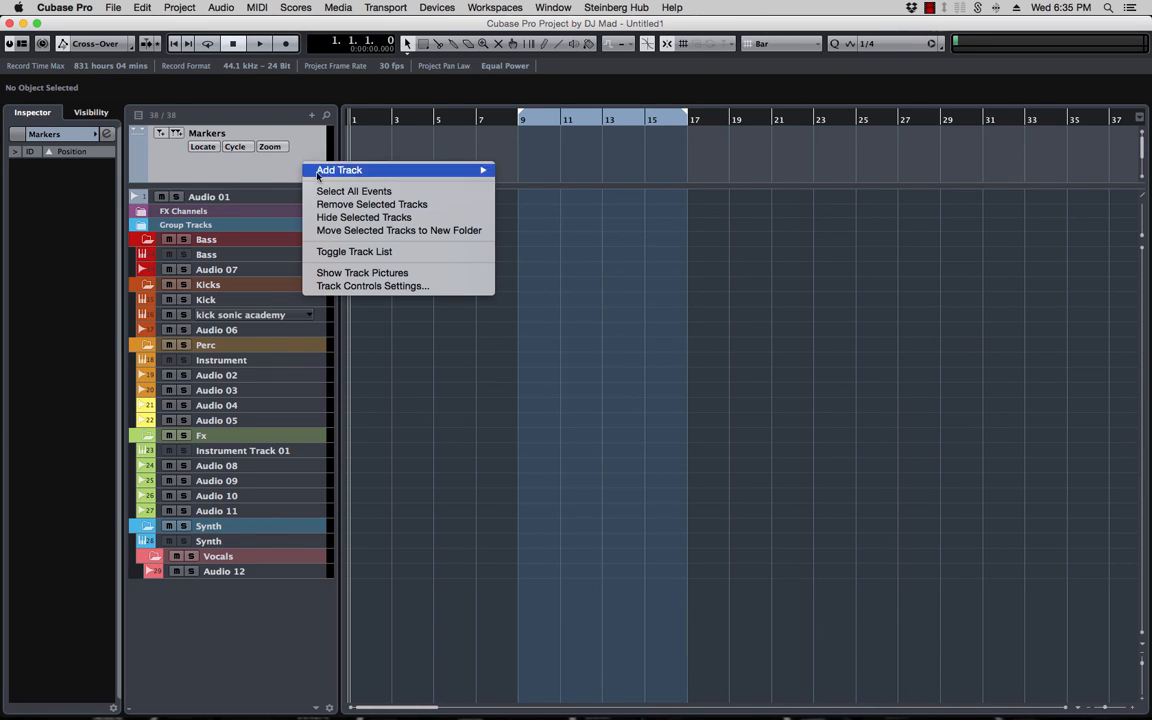
pyautogui.click(476, 140)
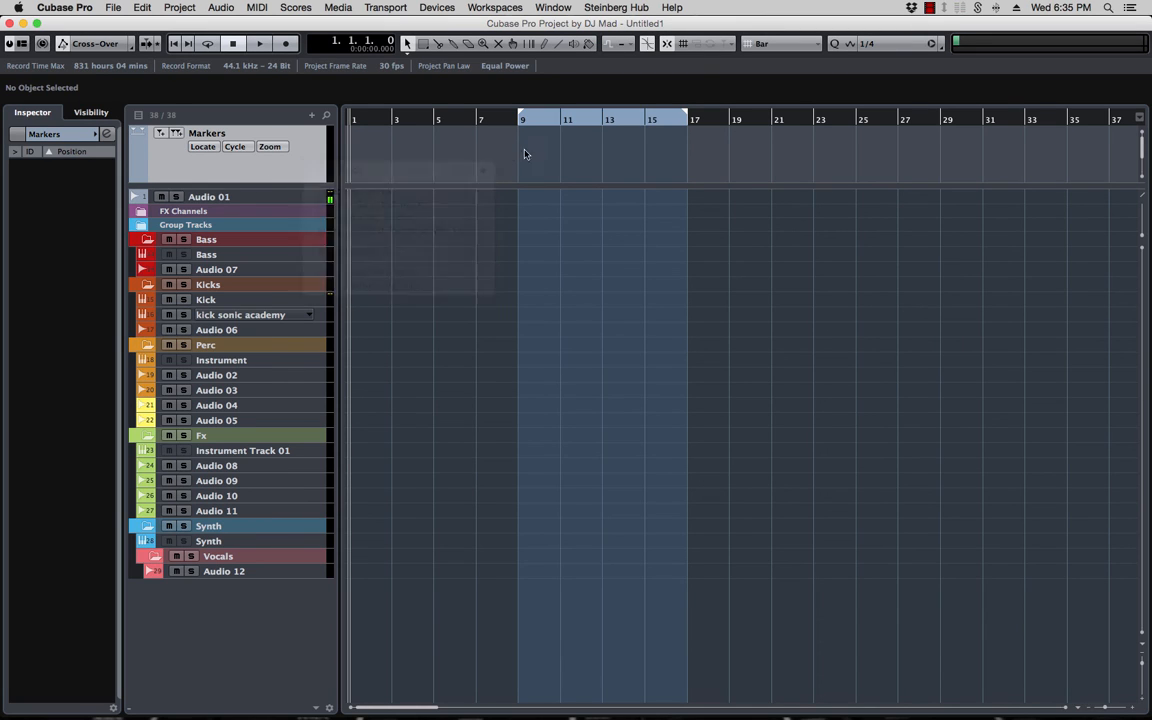
pyautogui.click(524, 145)
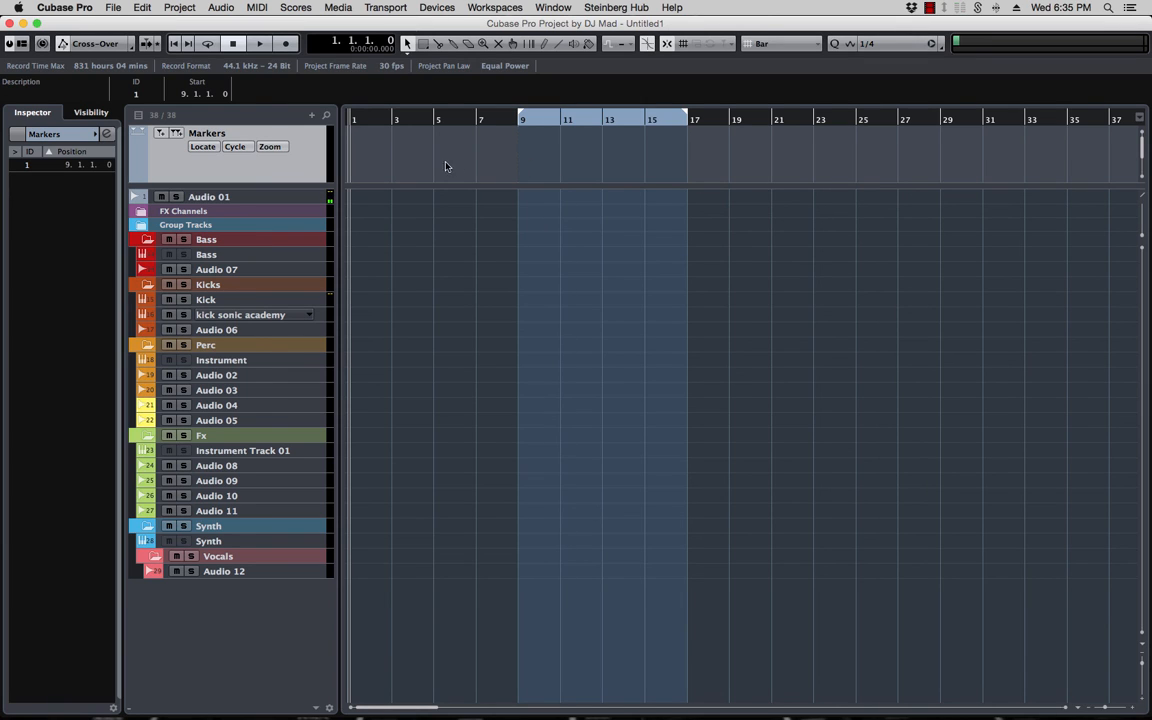
pyautogui.scroll(-2, 452, 163)
pyautogui.scroll(1, 453, 162)
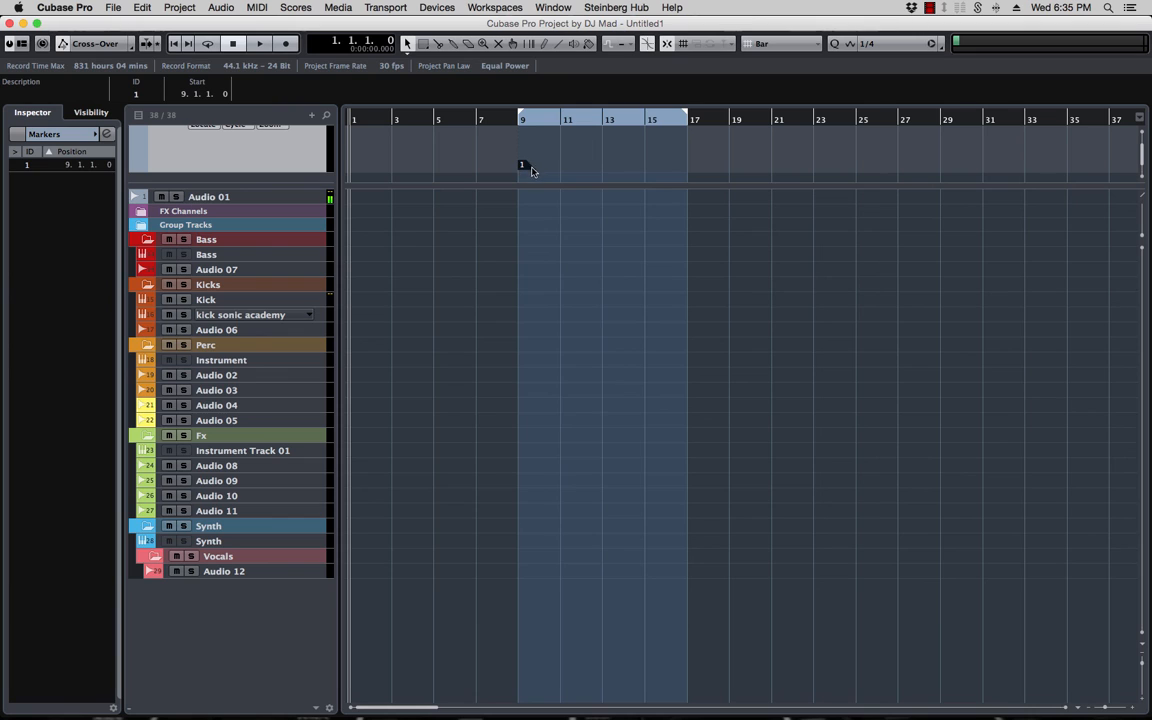
pyautogui.click(562, 159)
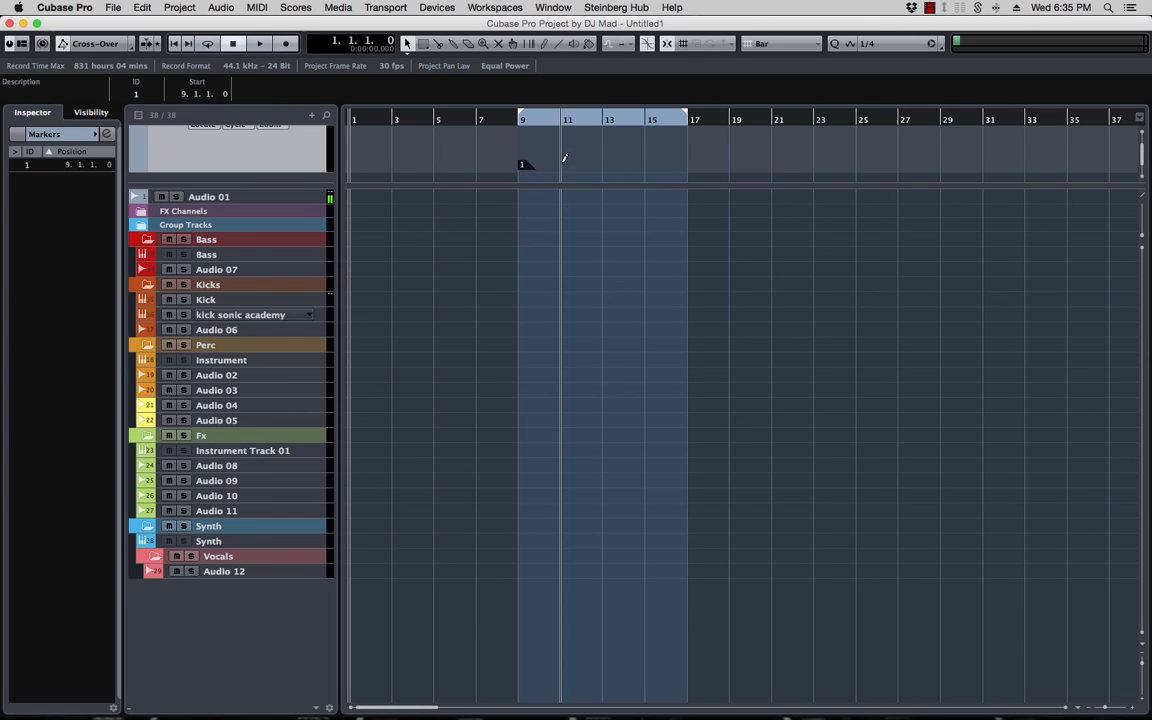
# - Remove the Markers track and add an arranger track in its place
pyautogui.rightClick(222, 148)
pyautogui.click(268, 187)
pyautogui.rightClick(241, 155)
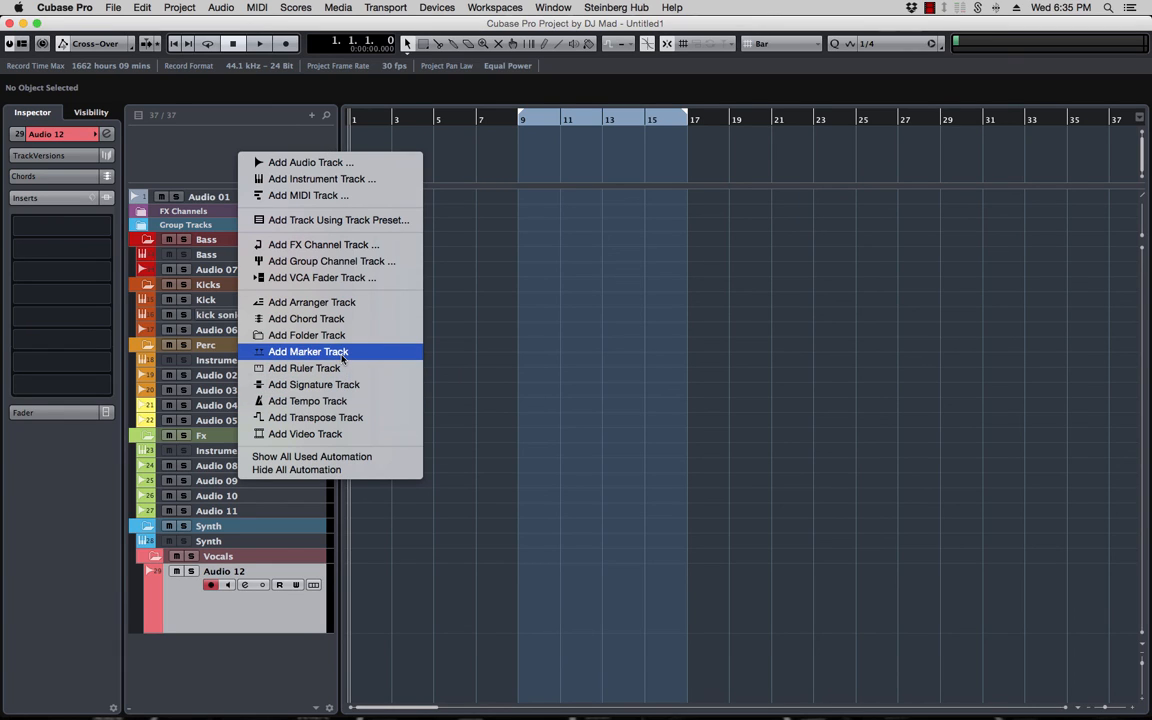
pyautogui.click(305, 302)
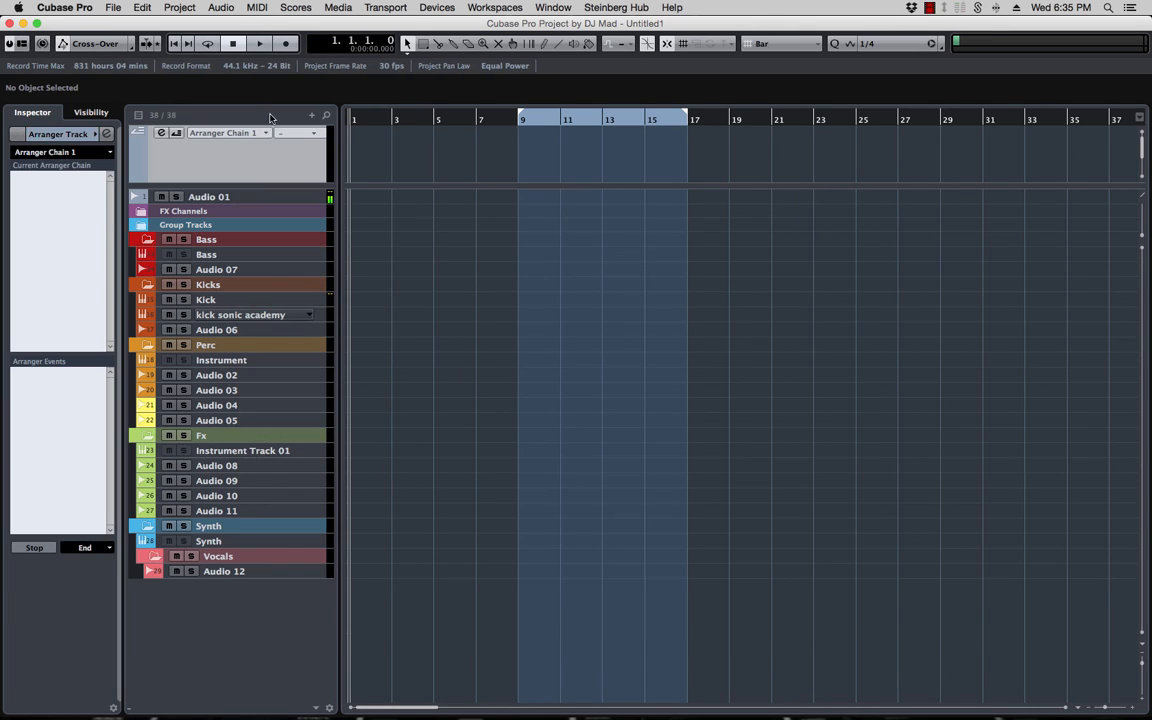
# - Draw an arranger event from bar 9 to bar 17 and name it "start here"
pyautogui.moveTo(521, 141); pyautogui.dragTo(684, 145)
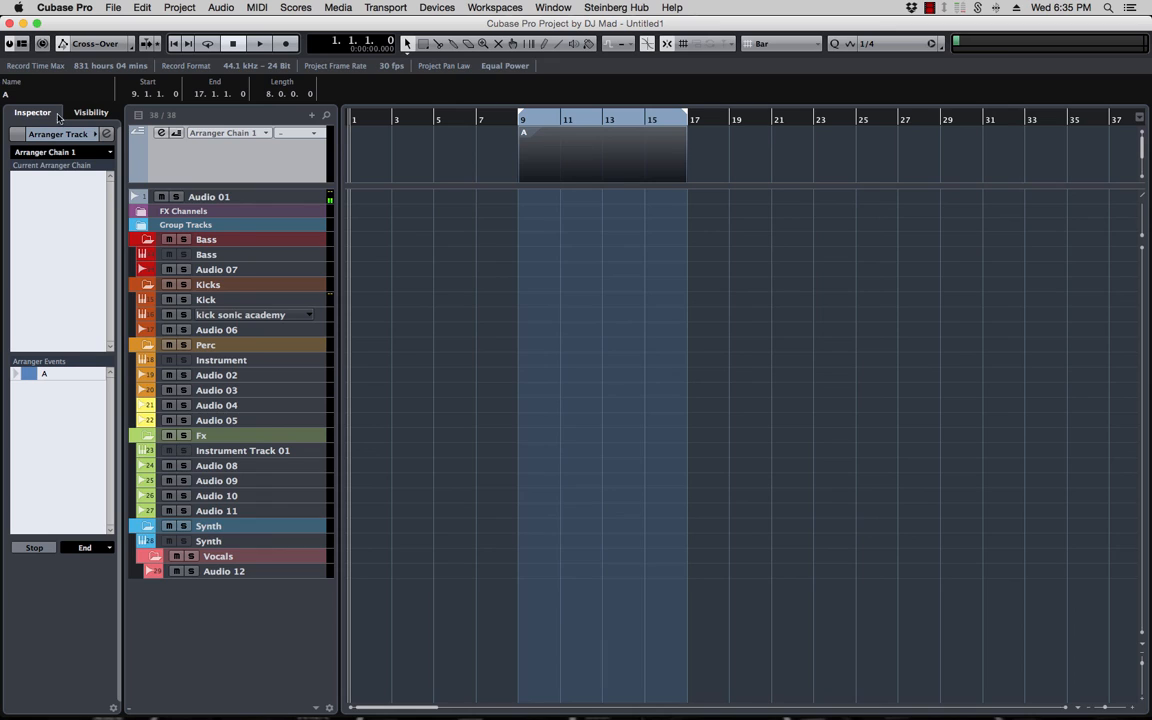
pyautogui.click(21, 95)
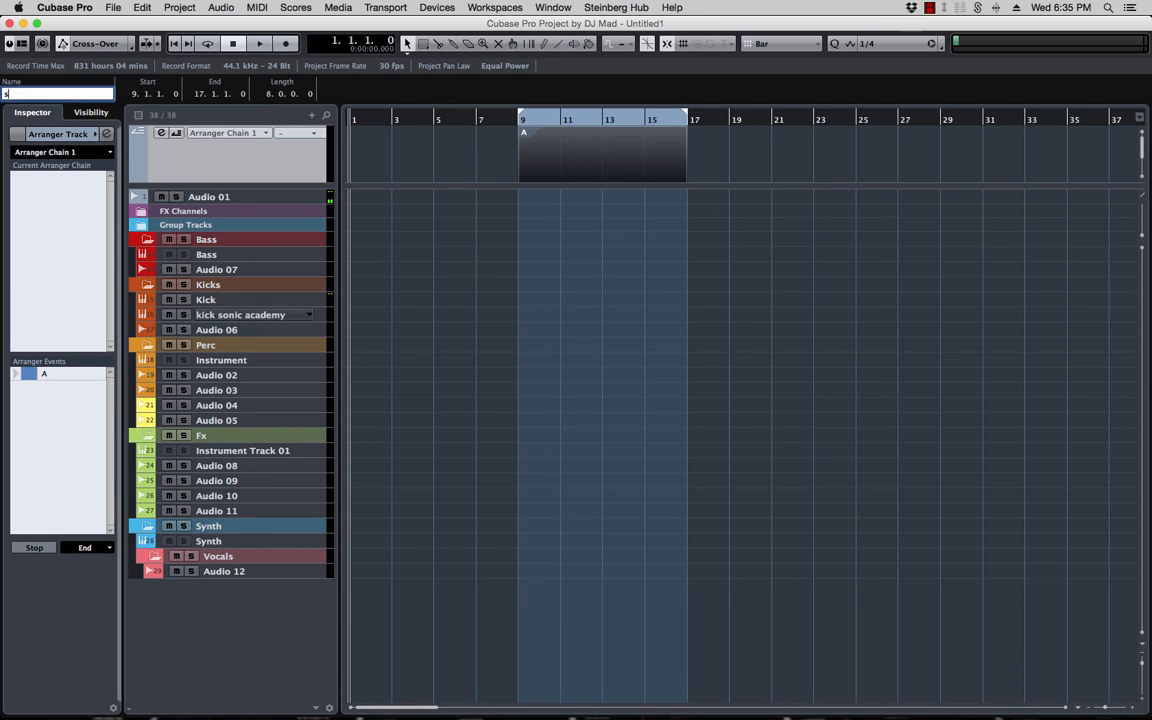
pyautogui.write('start here')
pyautogui.press('Return')
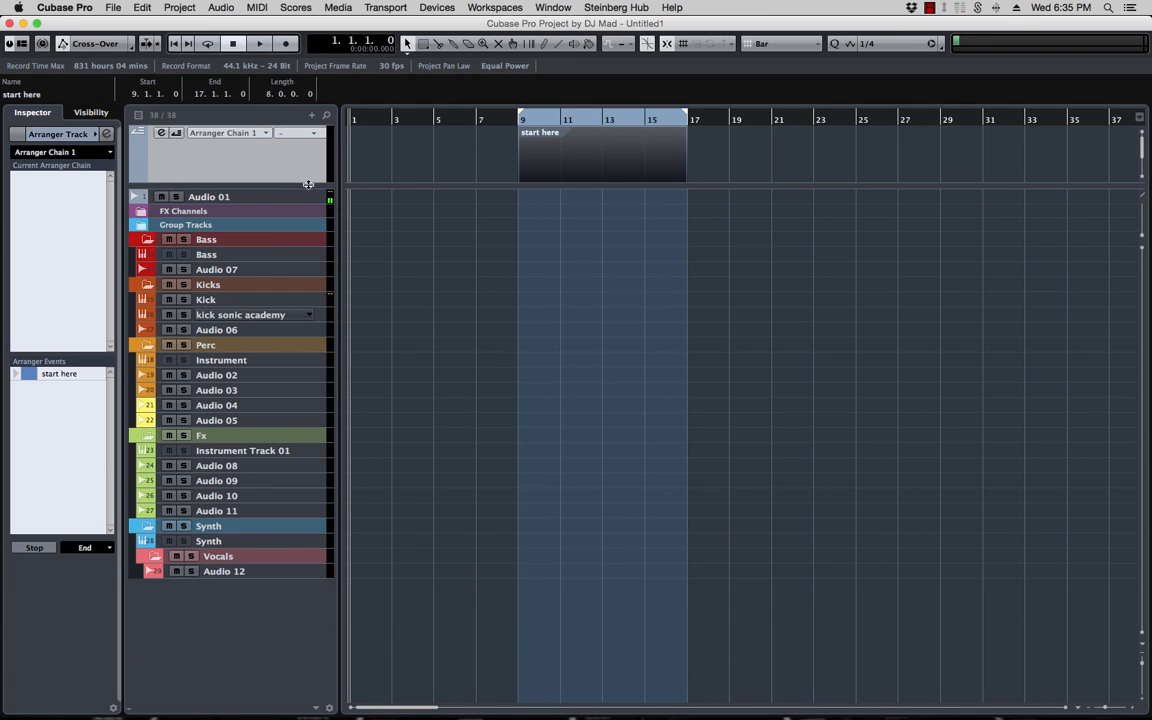
# - Move the track list divider down and make the arranger track taller
pyautogui.click(303, 225)
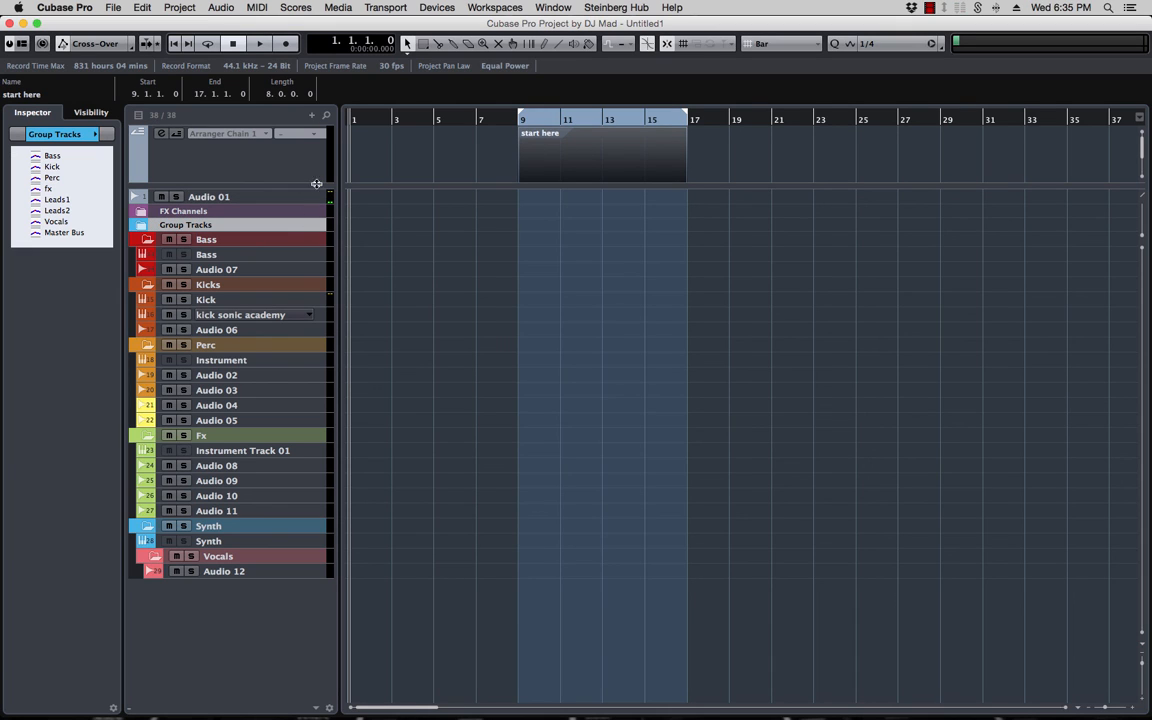
pyautogui.scroll(-2, 311, 166)
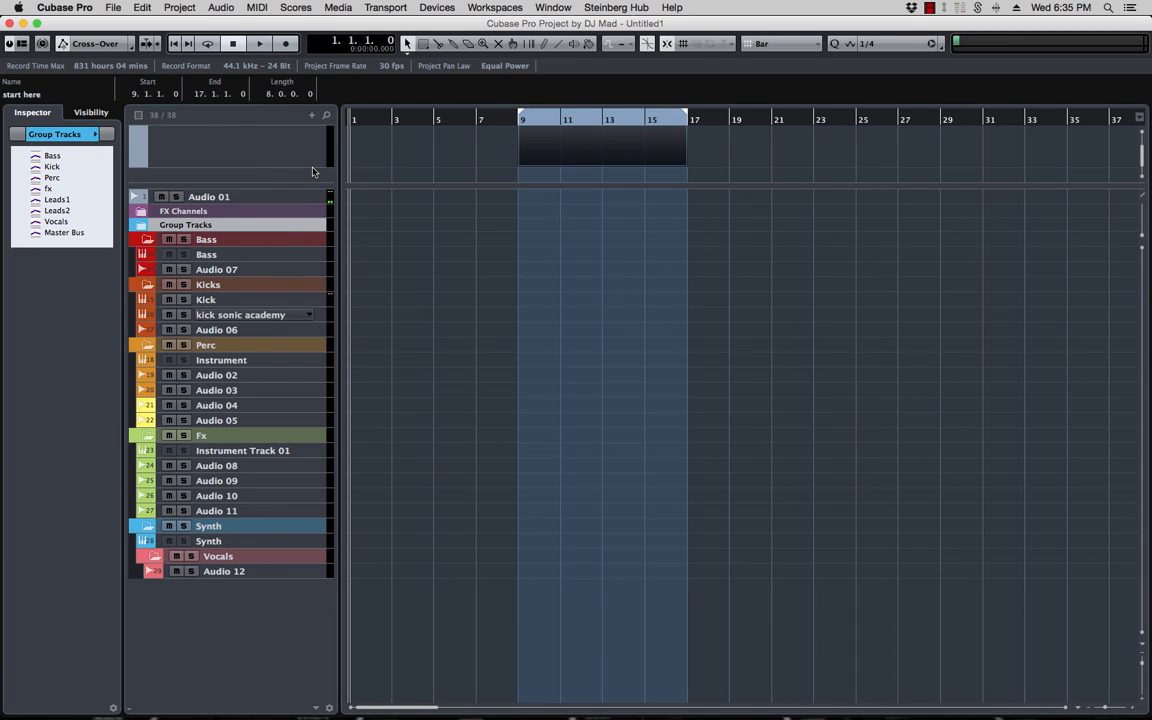
pyautogui.moveTo(311, 167); pyautogui.dragTo(352, 198)
pyautogui.click(314, 197)
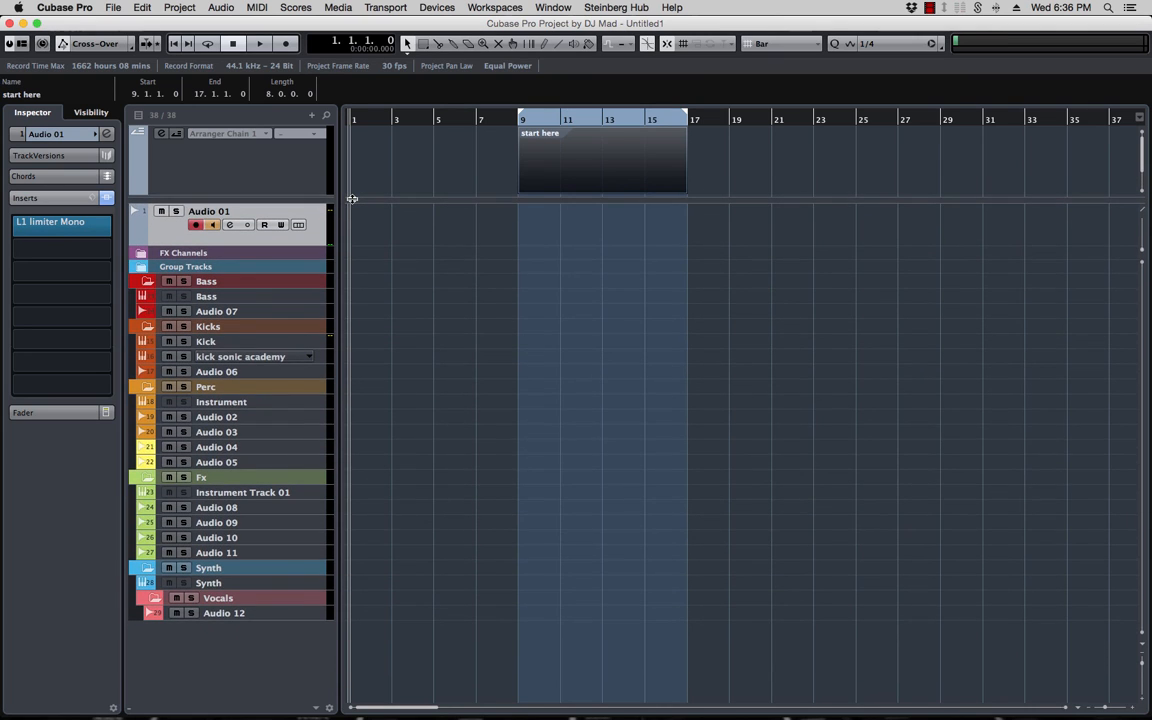
pyautogui.click(265, 153)
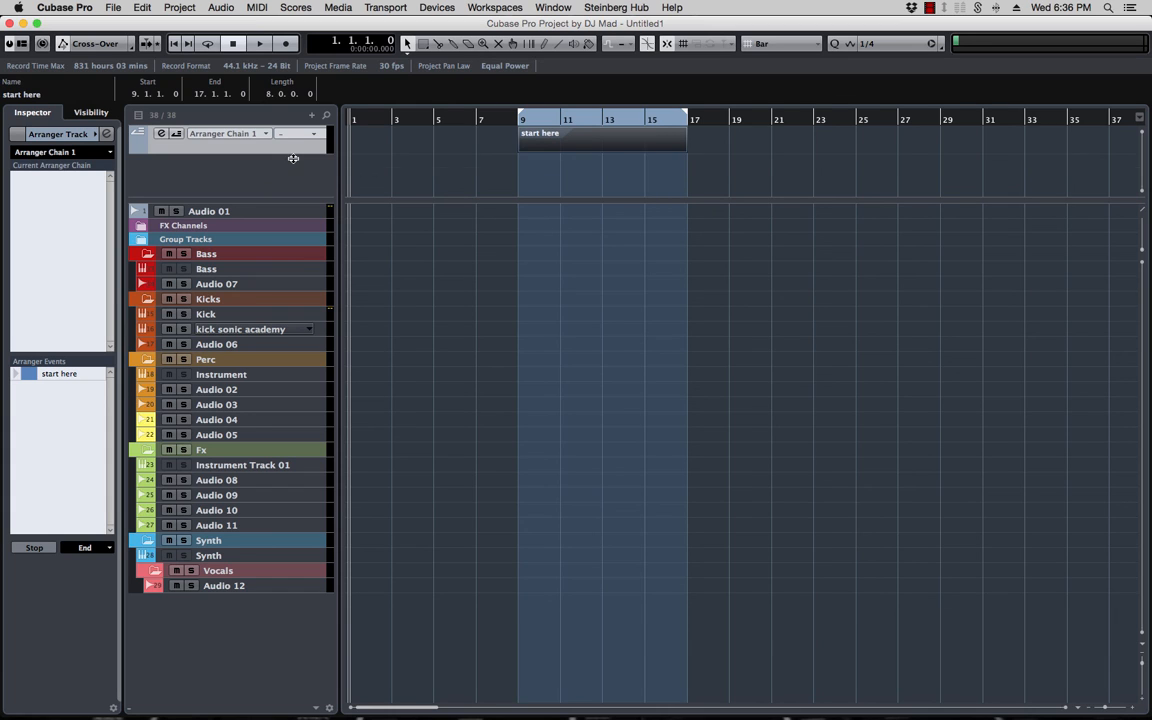
pyautogui.moveTo(293, 166); pyautogui.dragTo(295, 194)
pyautogui.click(296, 214)
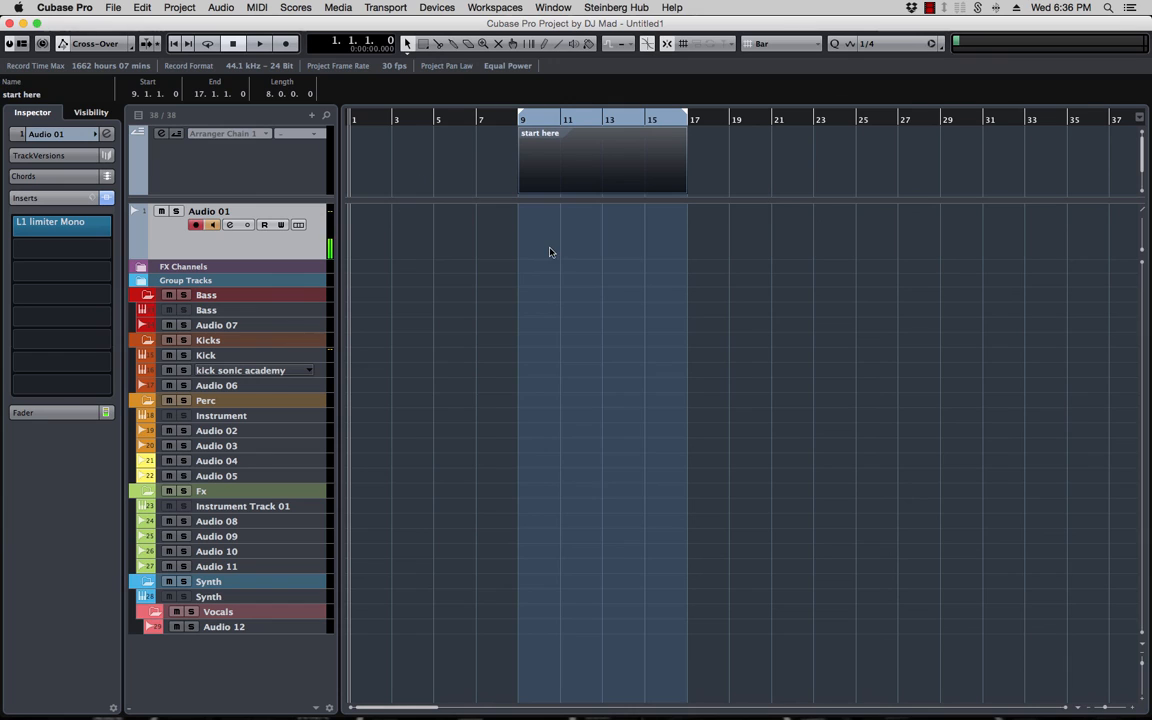
pyautogui.click(735, 213)
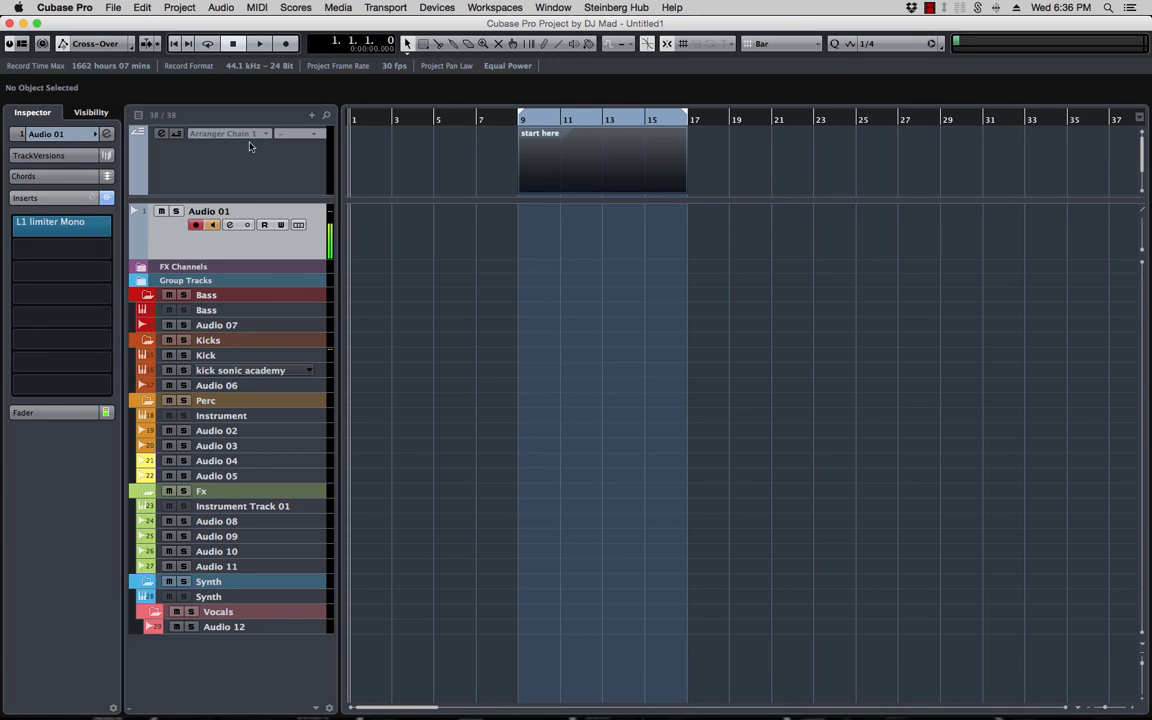
# - Turn off Enlarge Selected Track, then select the arranger track
pyautogui.click(142, 7)
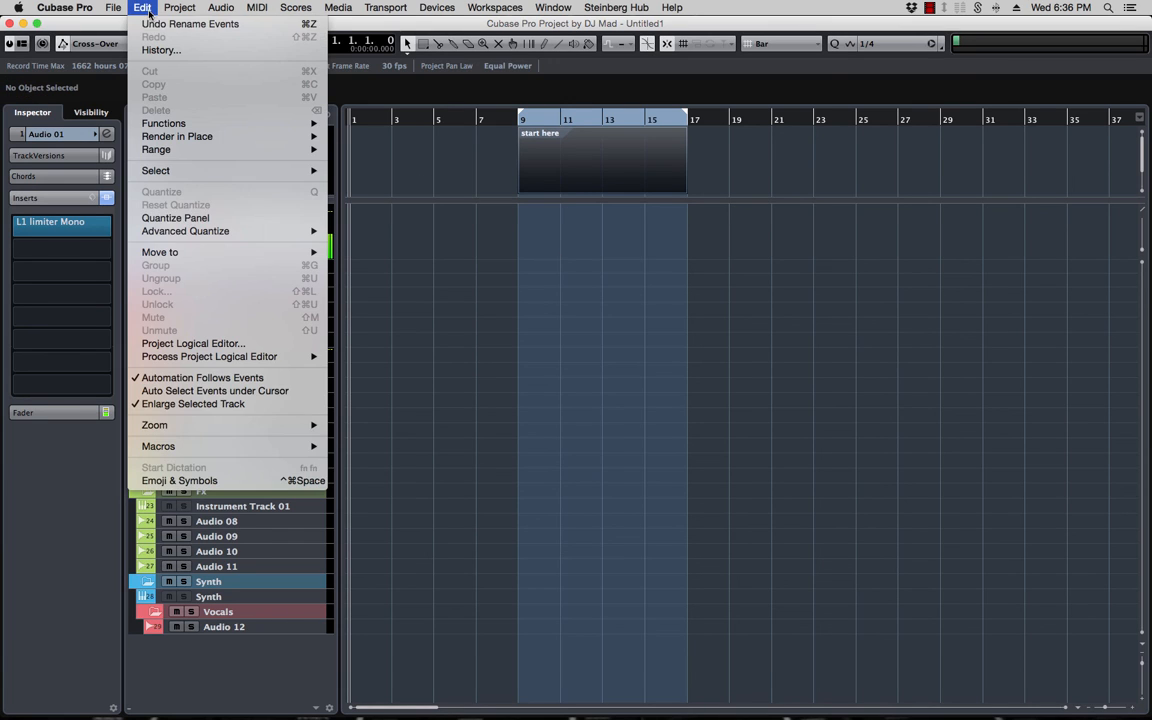
pyautogui.click(187, 406)
pyautogui.click(207, 169)
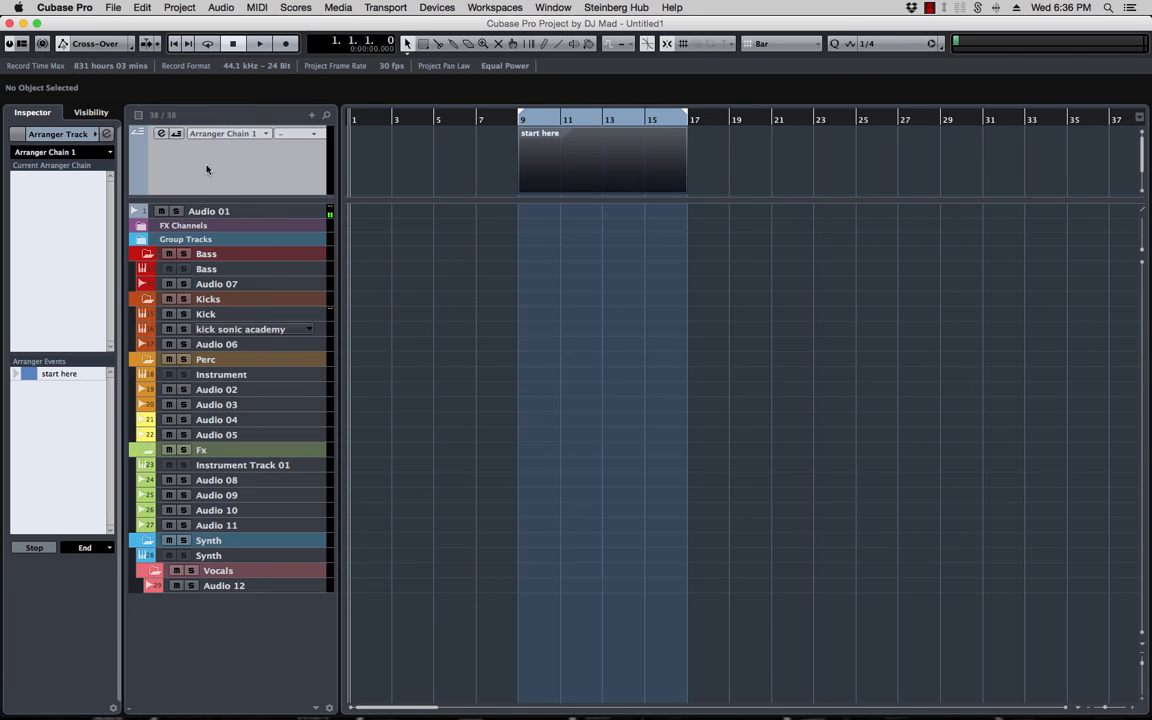
# - Reduce the arranger track's height and move the track list divider up to just below it
pyautogui.hotkey('alt', 'Up')
pyautogui.hotkey('alt', 'Up')
pyautogui.hotkey('alt', 'Up')
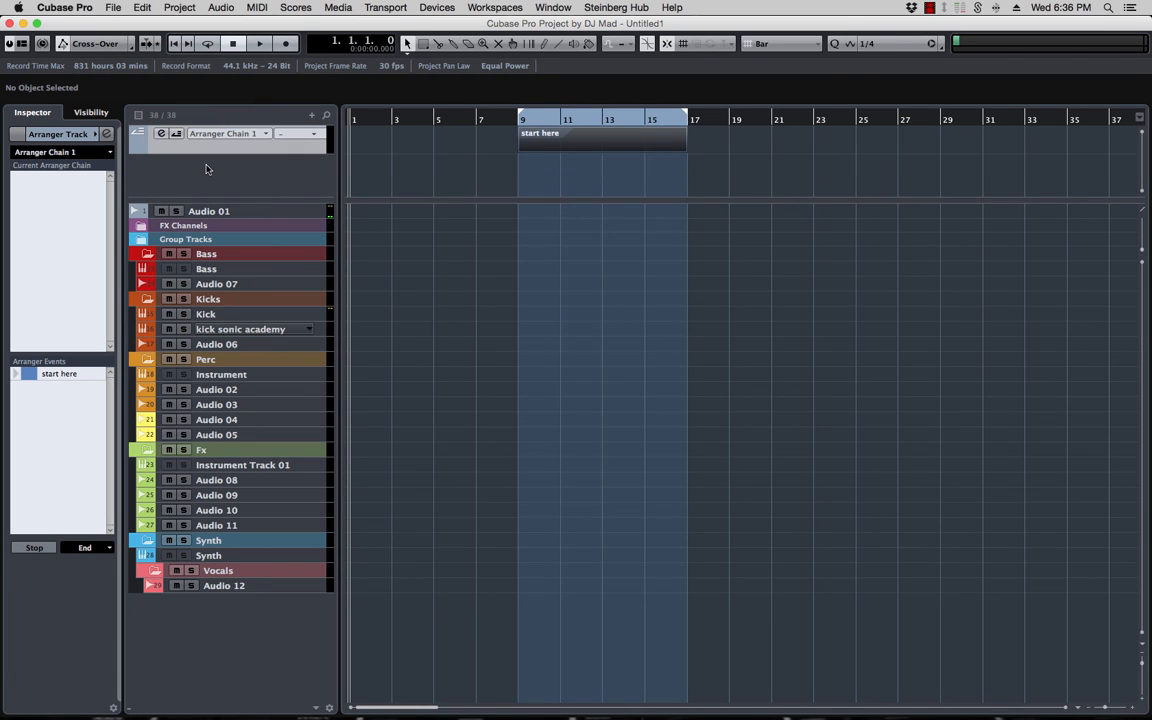
pyautogui.hotkey('alt', 'Up')
pyautogui.hotkey('alt', 'Up')
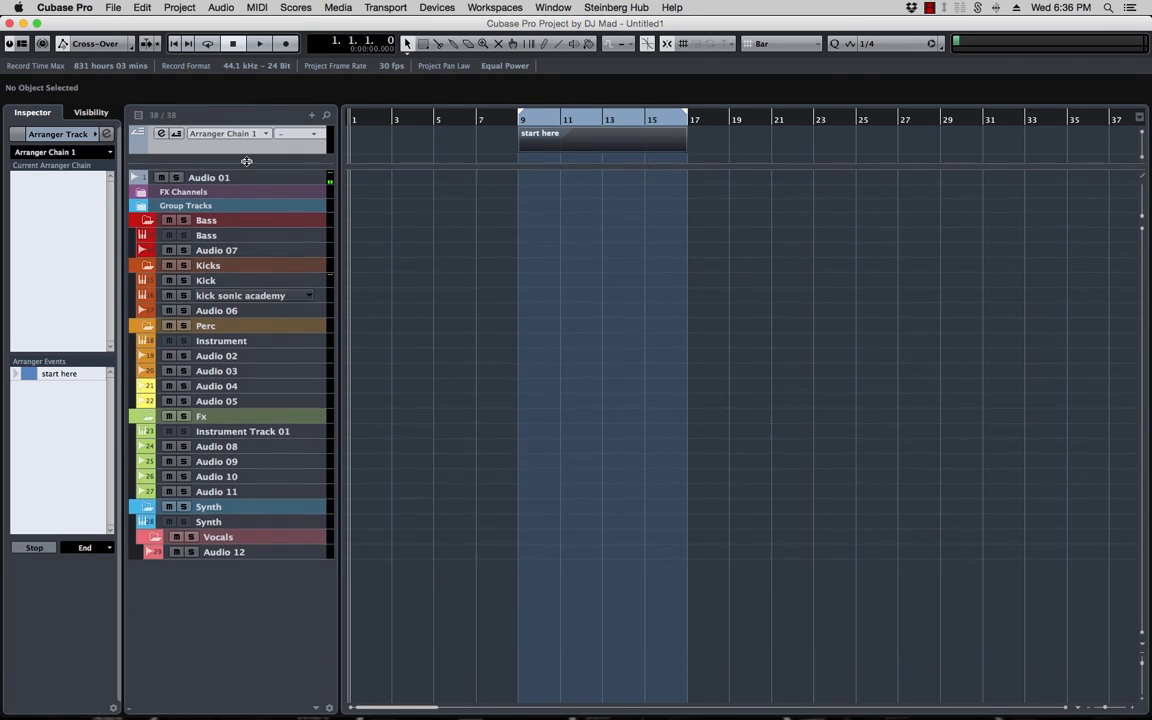
pyautogui.click(270, 197)
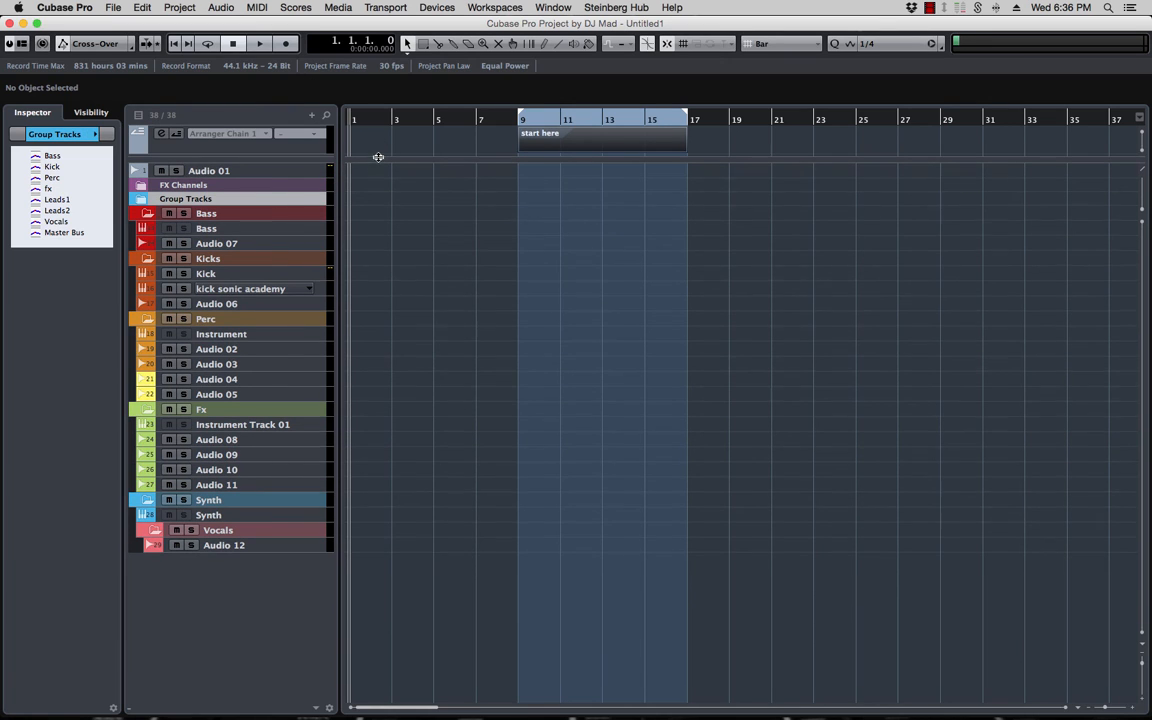
pyautogui.moveTo(378, 157); pyautogui.dragTo(378, 155)
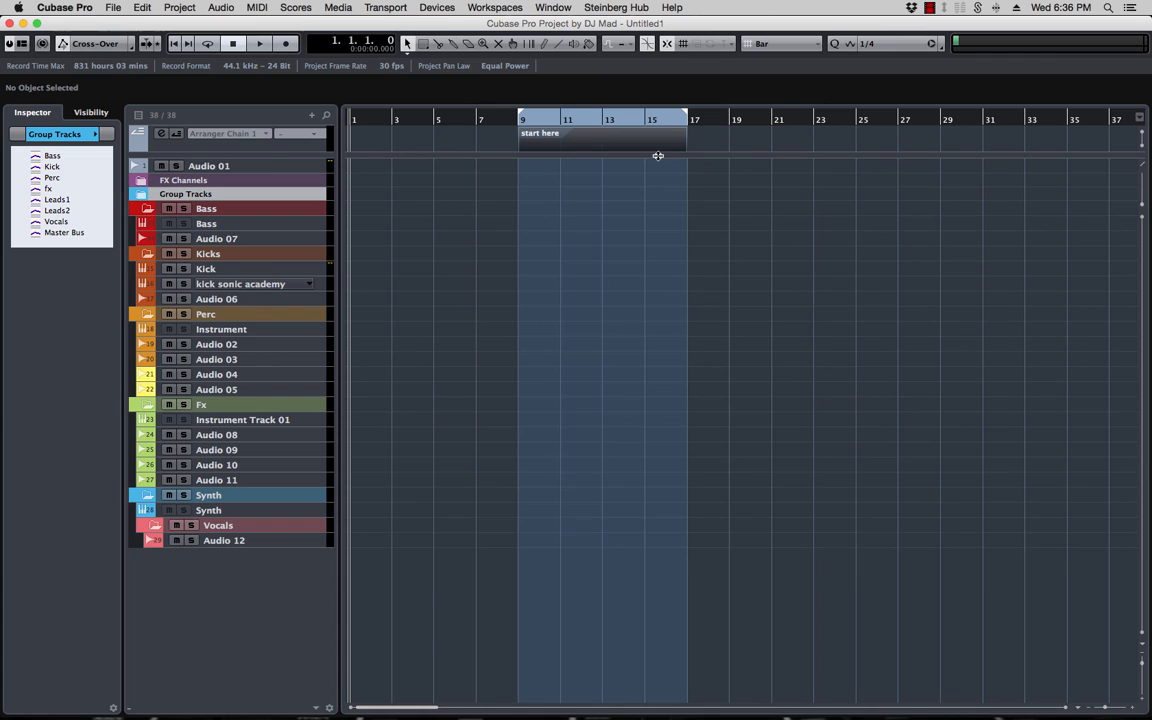
# - Turn Enlarge Selected Track back on and select the Kick instrument track in the Kicks folder
pyautogui.click(179, 7)
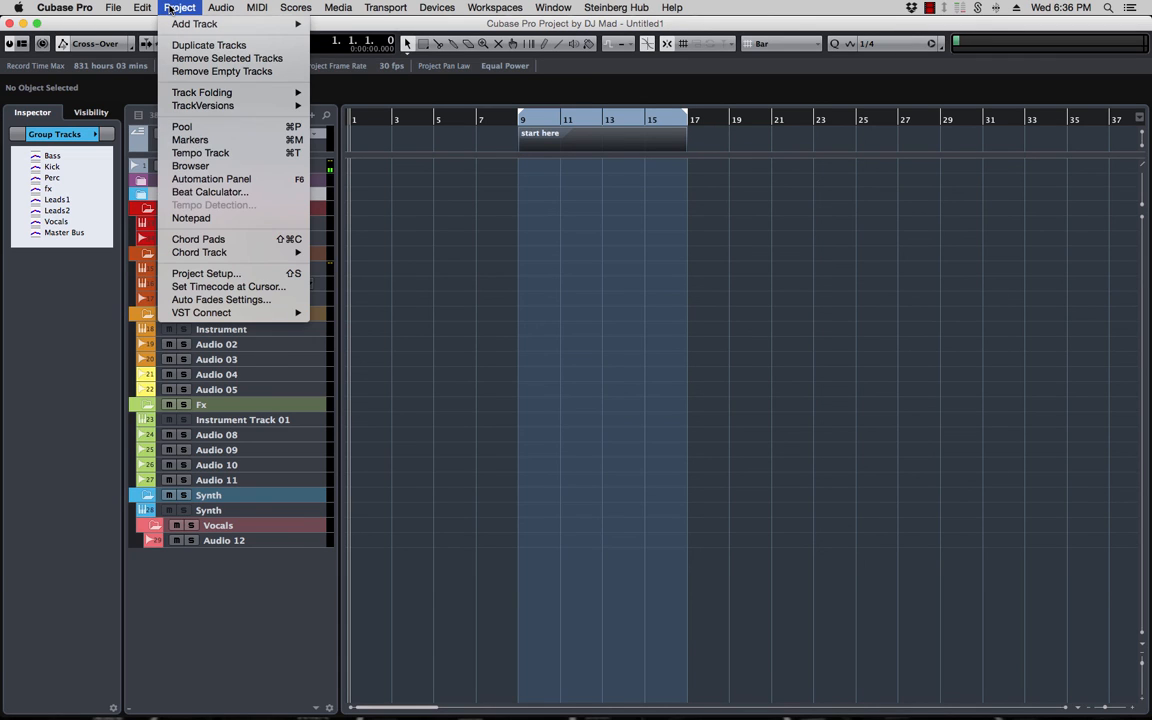
pyautogui.click(170, 8)
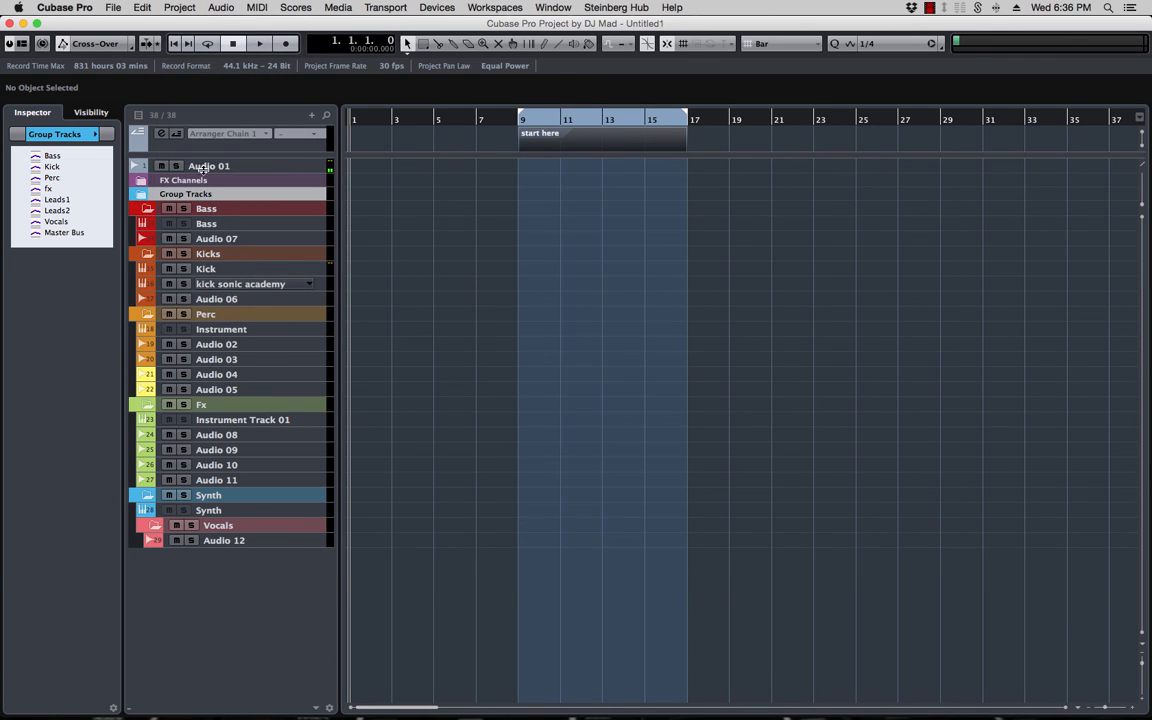
pyautogui.click(140, 8)
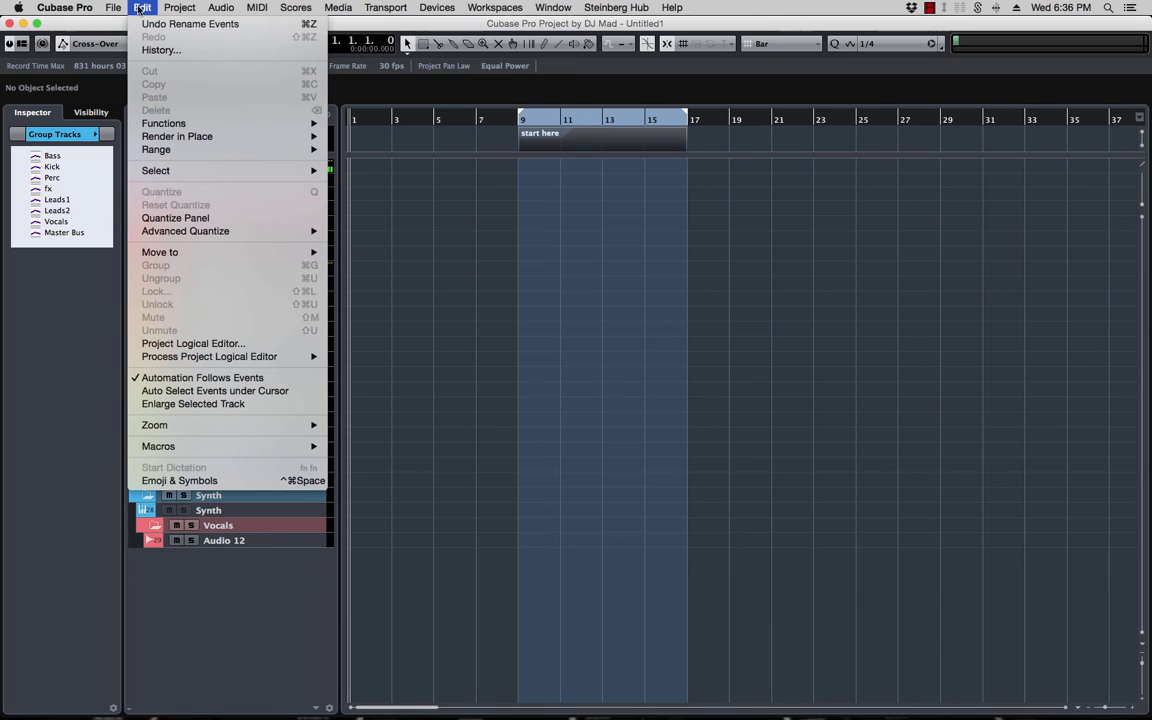
pyautogui.click(178, 404)
pyautogui.click(263, 209)
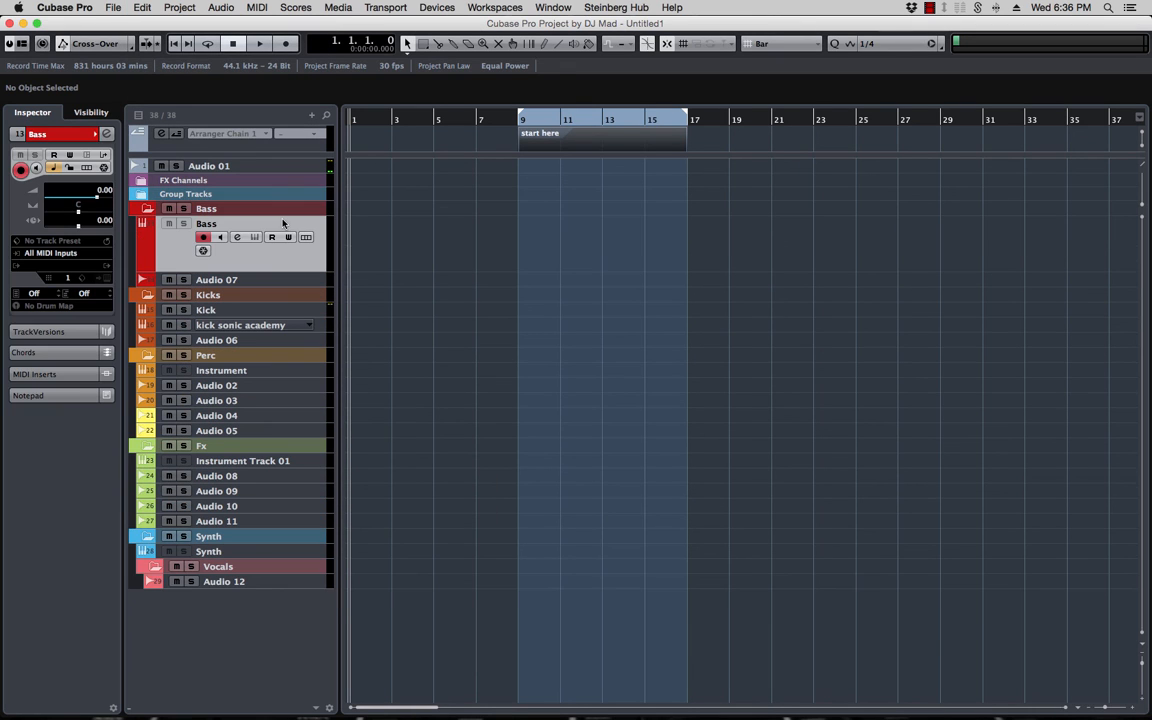
pyautogui.click(264, 194)
pyautogui.click(272, 286)
pyautogui.click(261, 268)
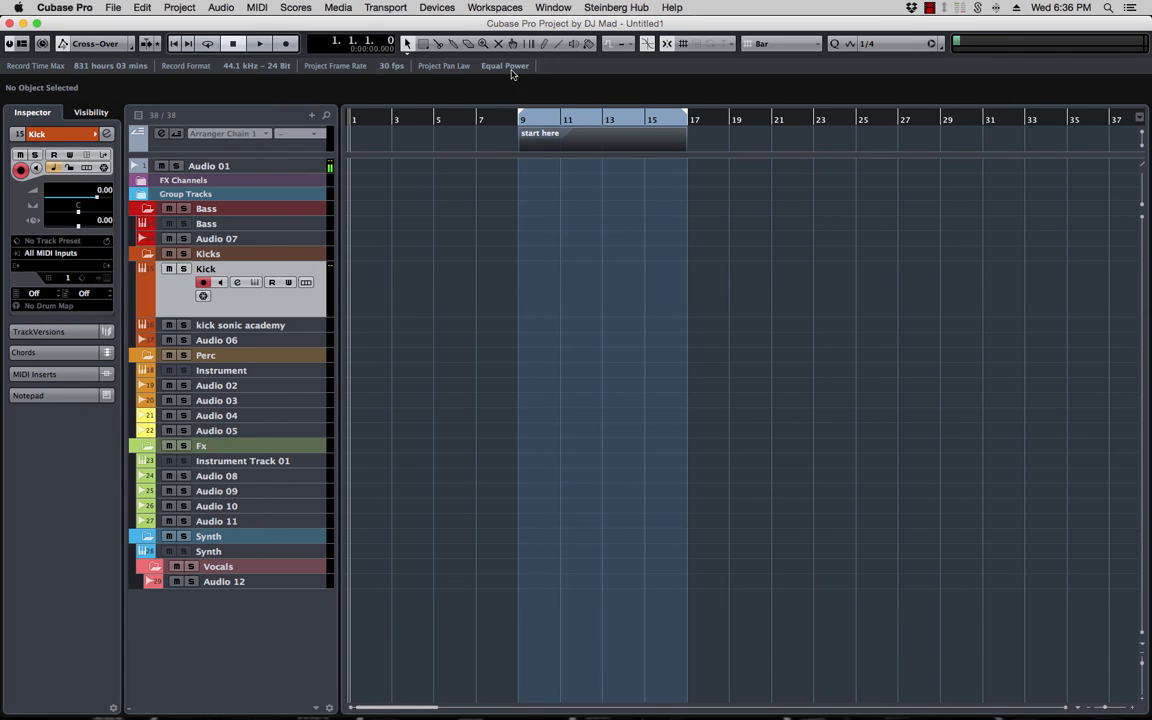
# - Save the project as a template over the existing Starter Preset, with the template category set to Production
pyautogui.click(114, 8)
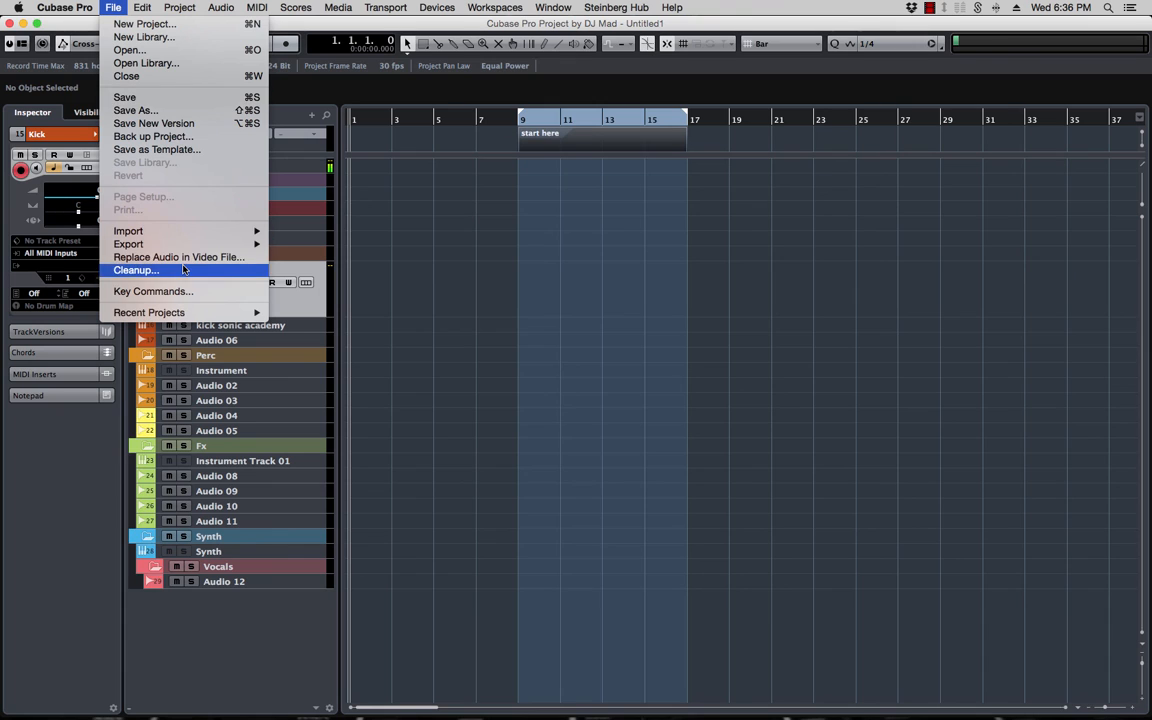
pyautogui.click(155, 149)
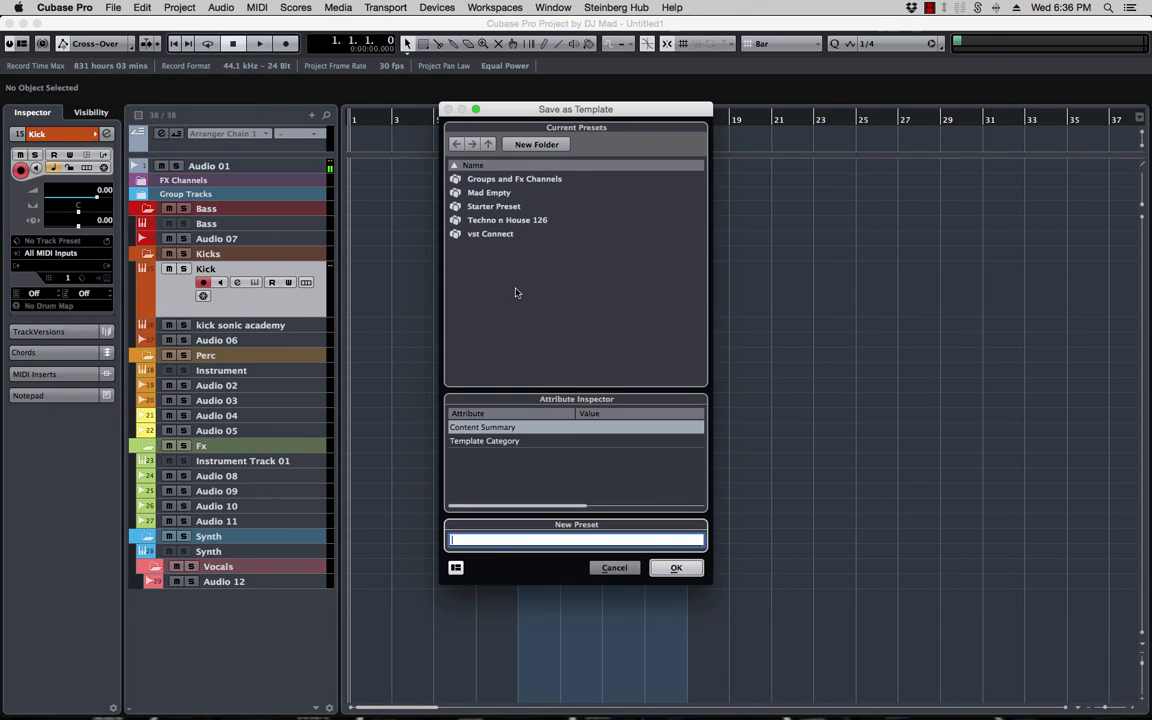
pyautogui.click(511, 207)
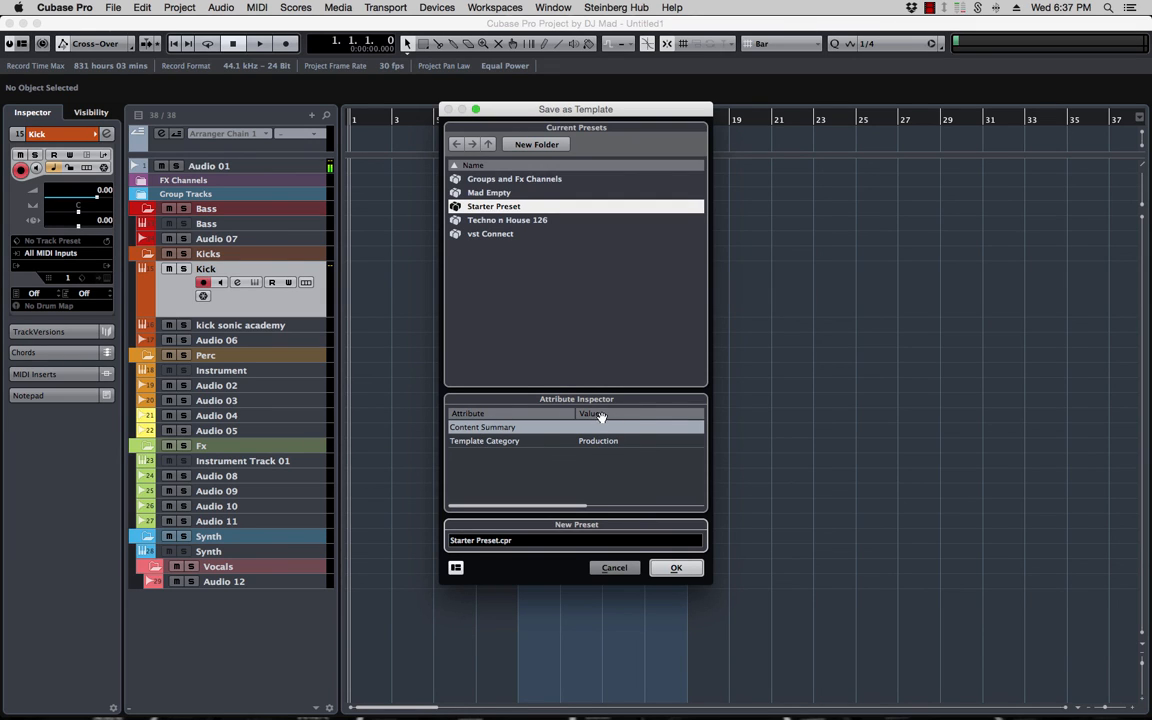
pyautogui.click(597, 441)
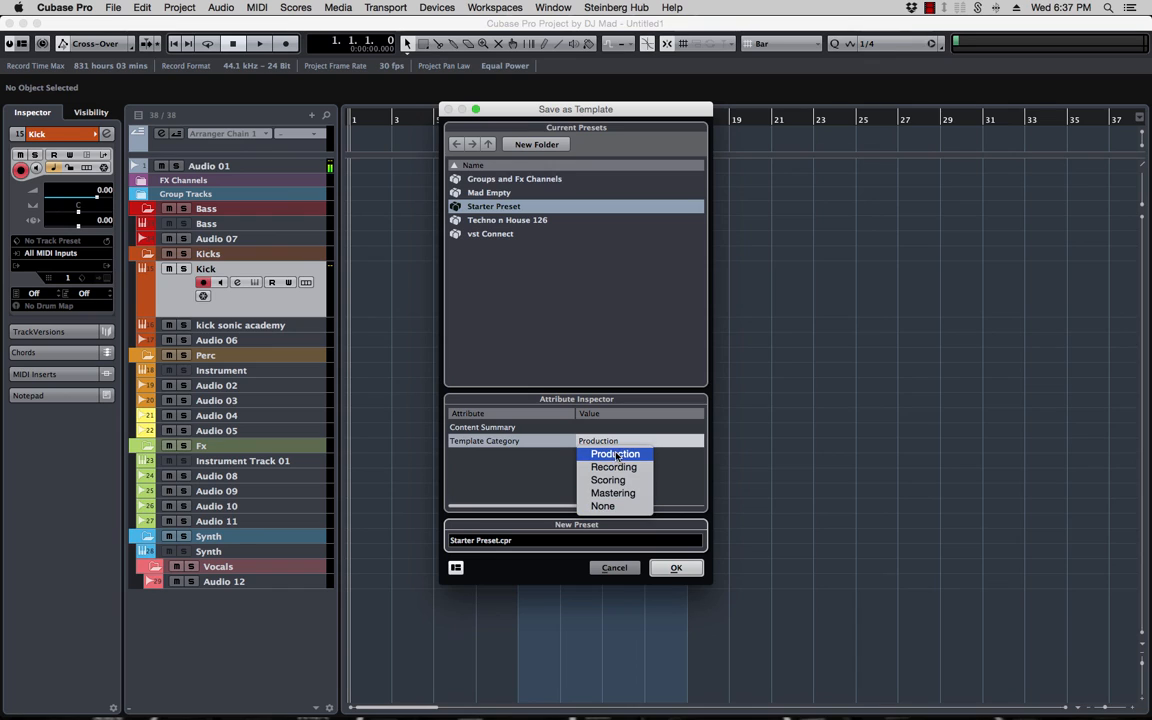
pyautogui.click(617, 455)
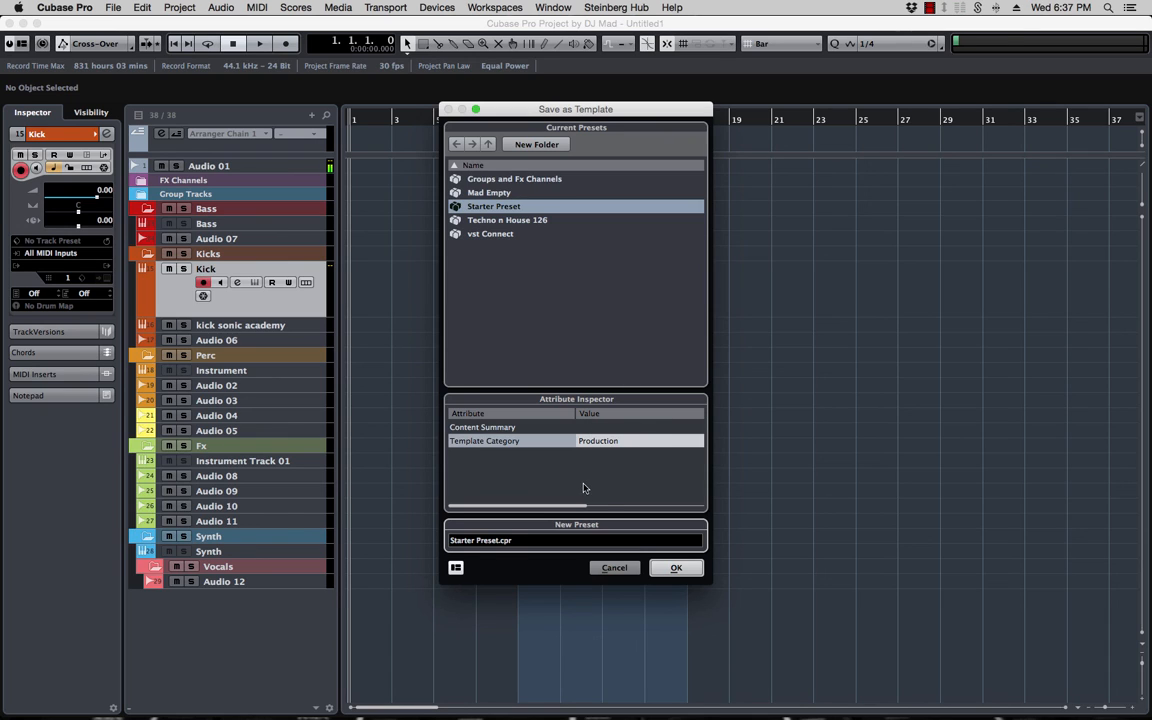
pyautogui.click(676, 569)
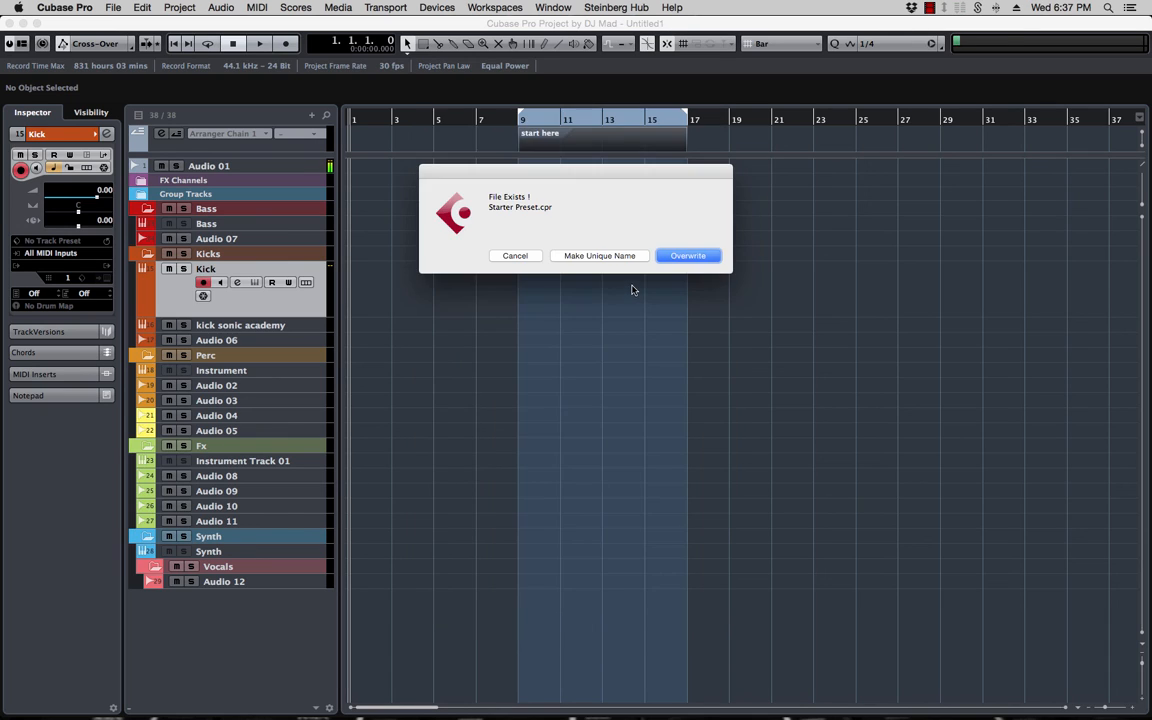
pyautogui.click(690, 256)
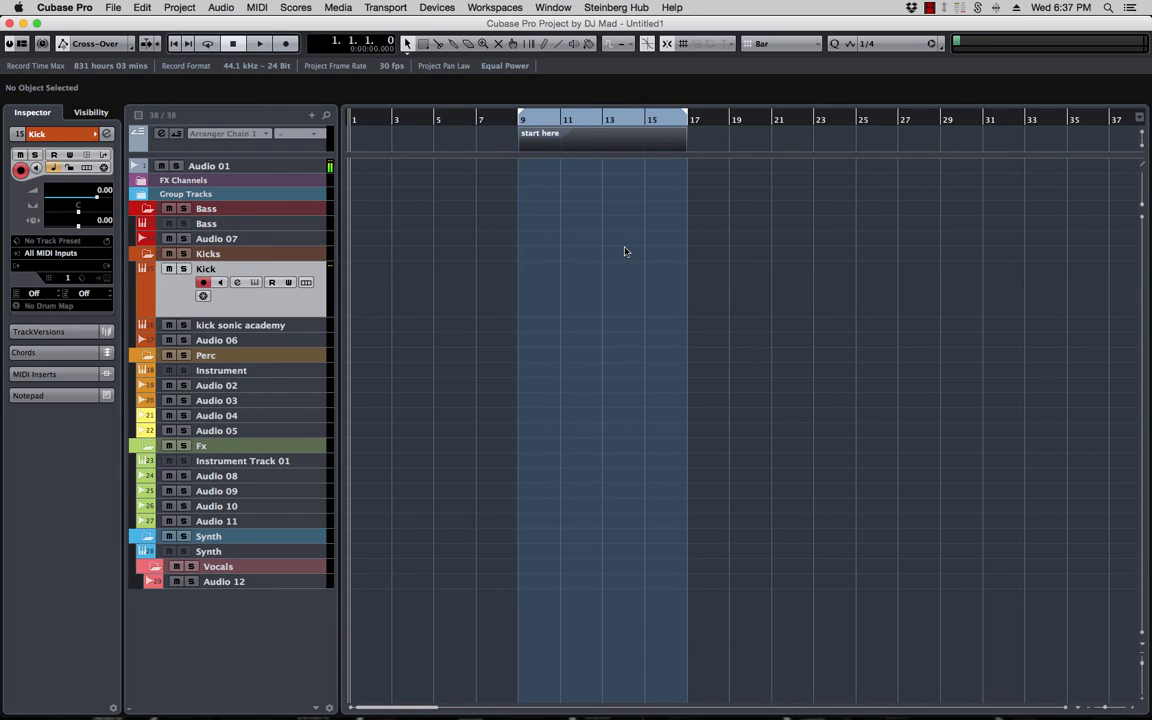
# - Close the project and create a new one from the Starter Preset production template in the default location
pyautogui.press('super+w')
pyautogui.click(553, 256)
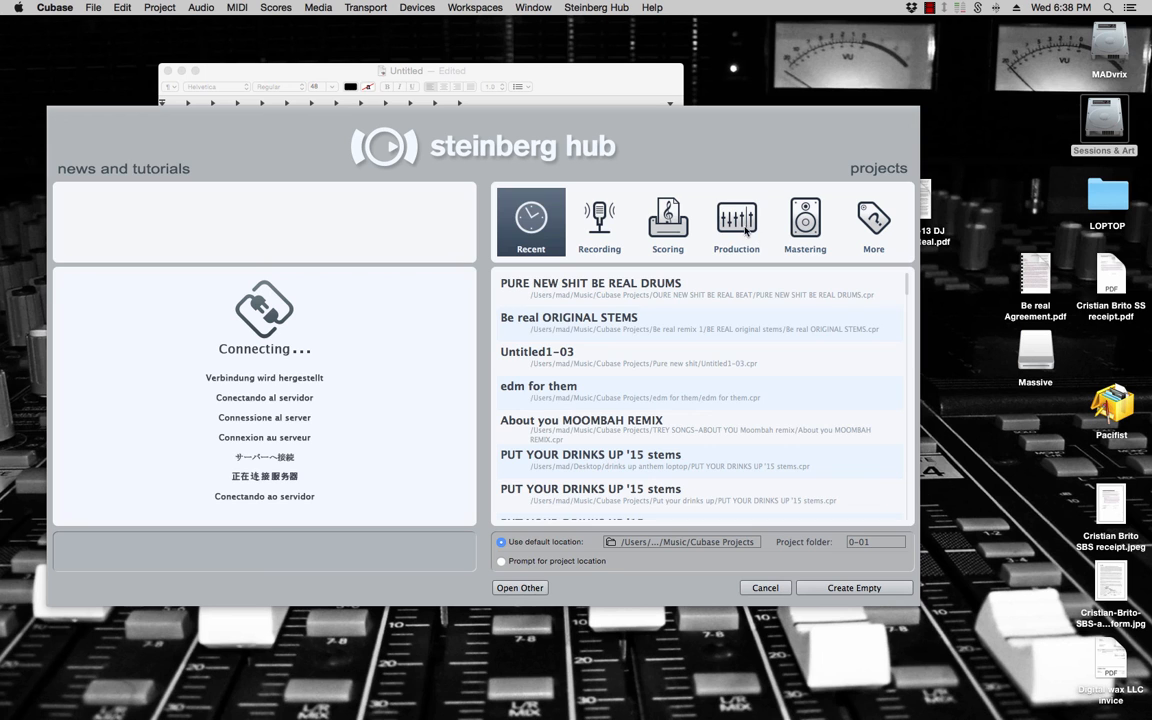
pyautogui.click(744, 231)
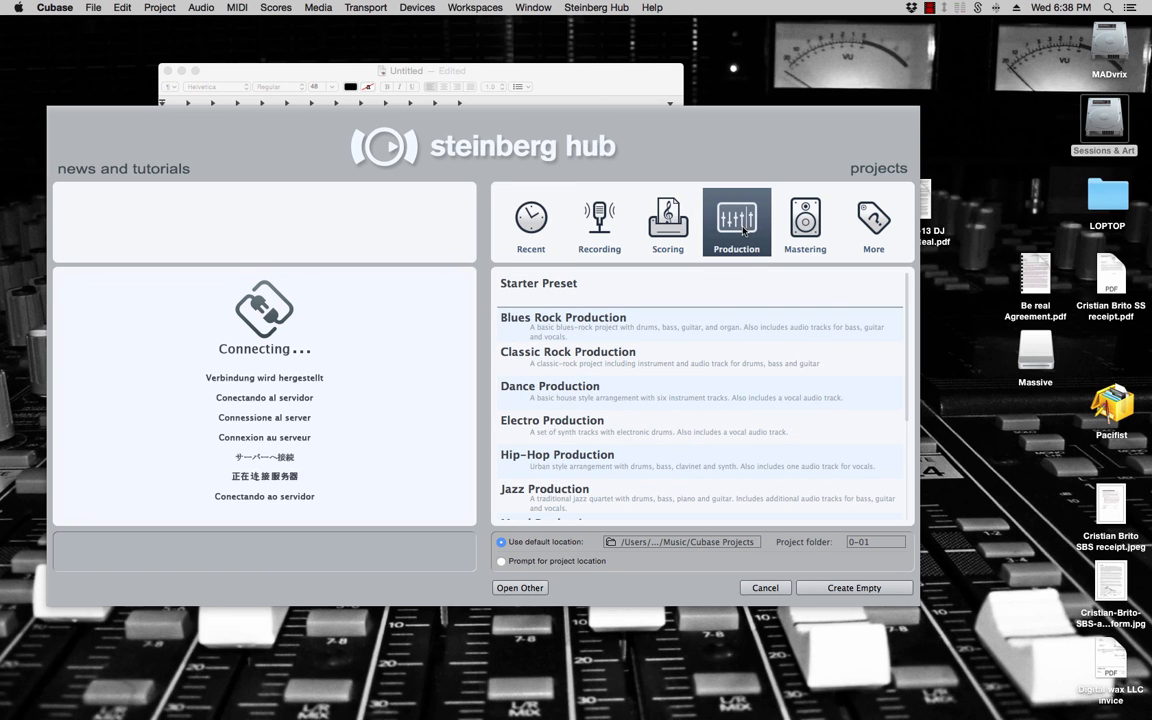
pyautogui.click(547, 287)
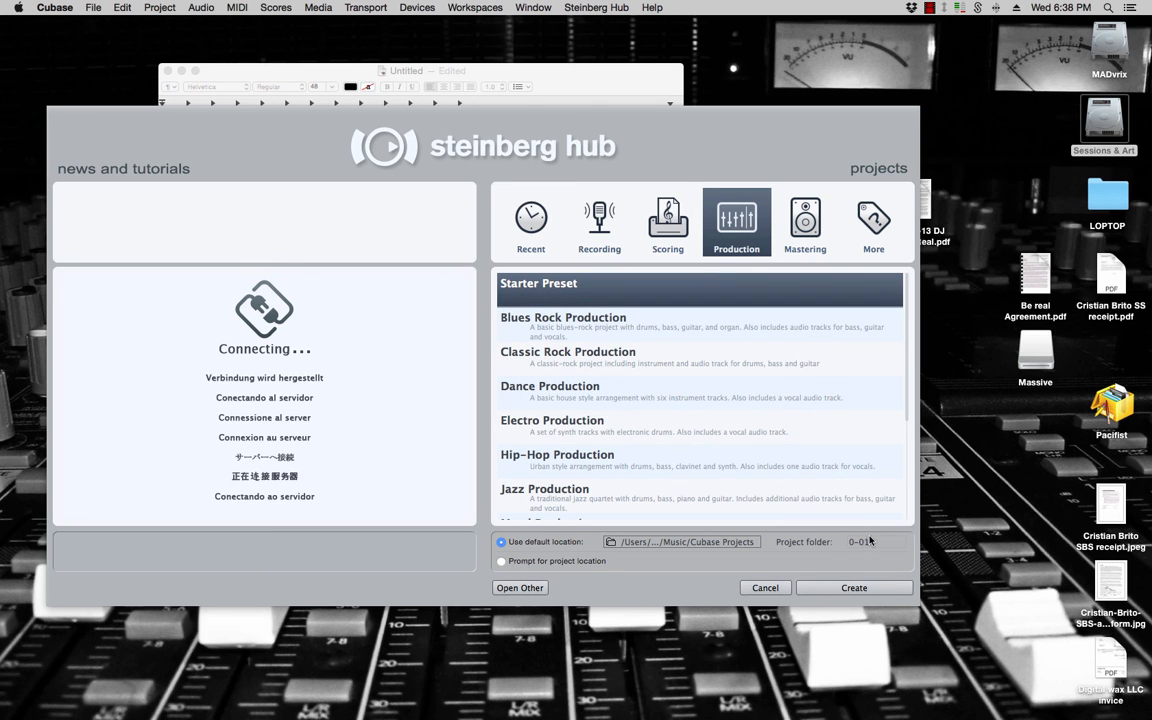
pyautogui.click(859, 588)
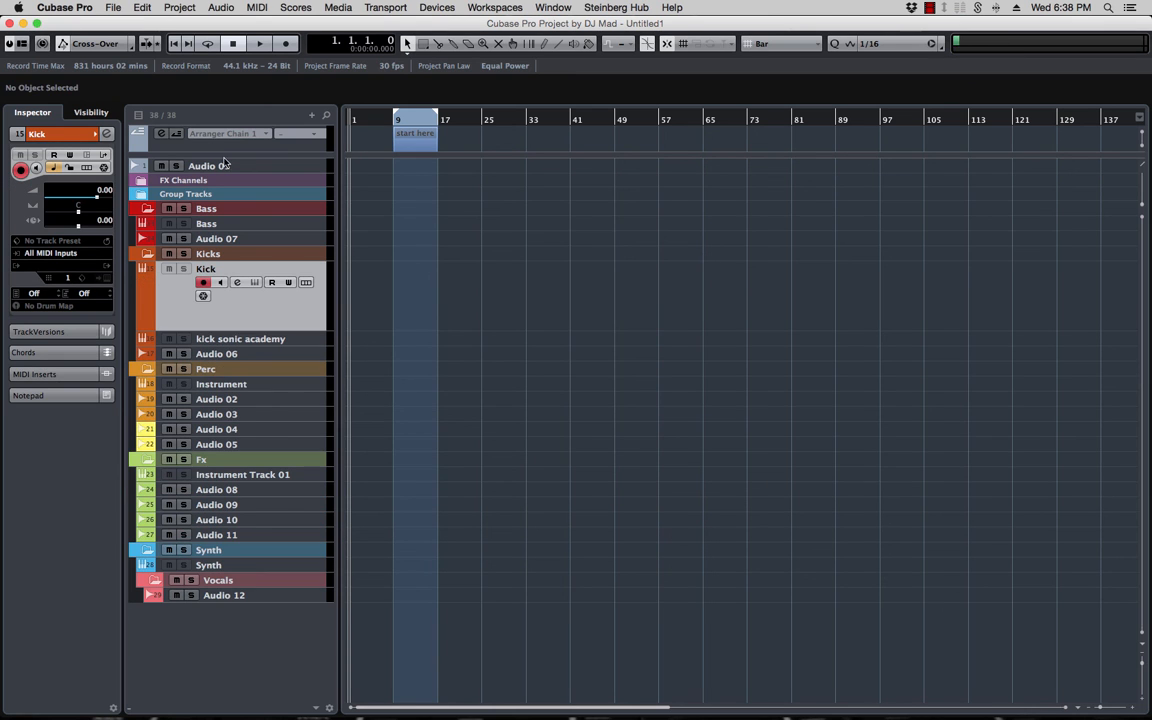
# - Select the Audio 01 track and view the MixConsole before returning to the project window
pyautogui.click(224, 167)
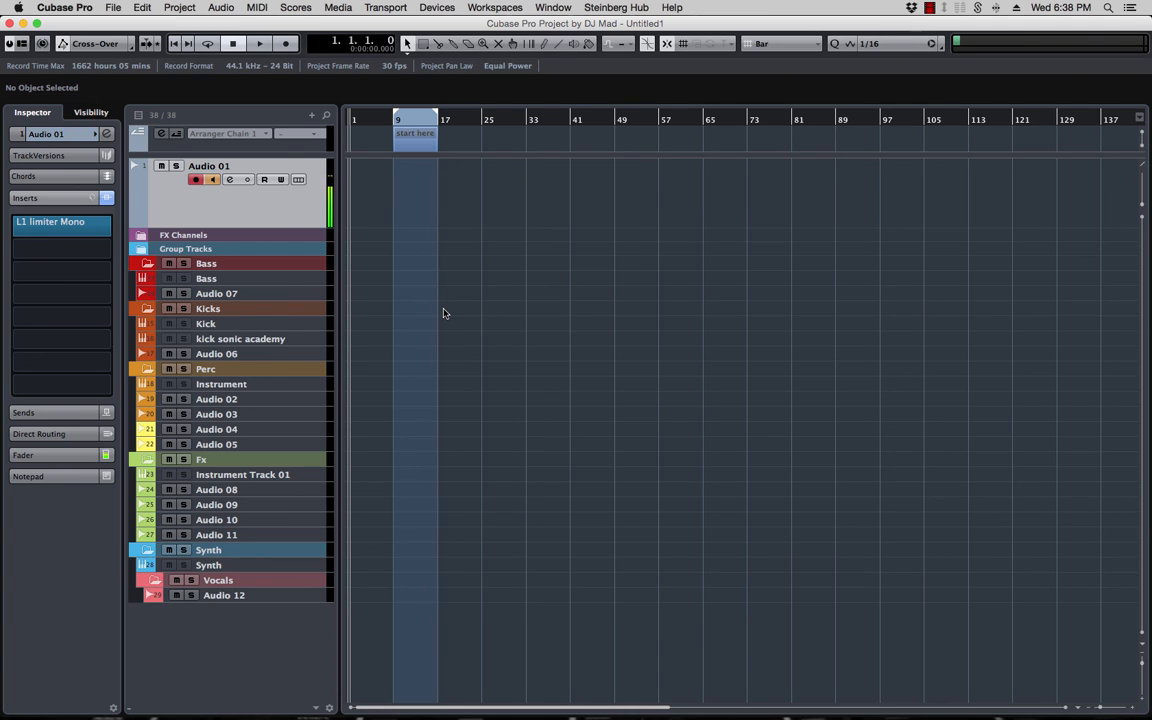
pyautogui.press('F3')
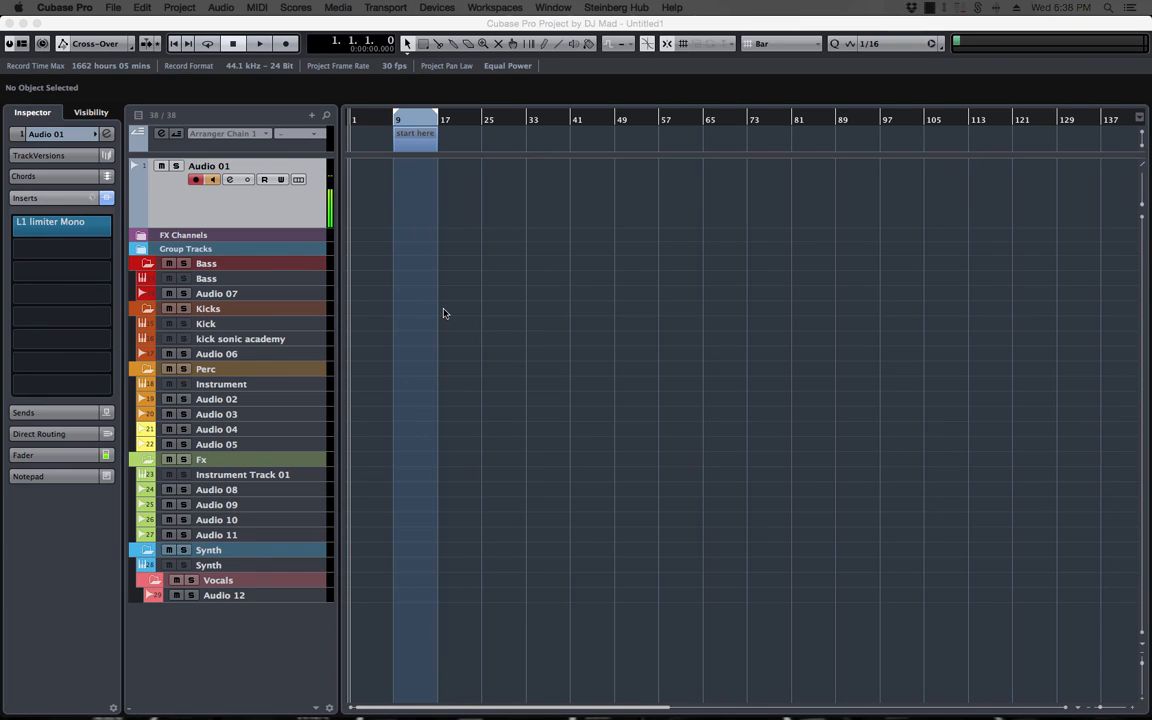
pyautogui.press('F3')
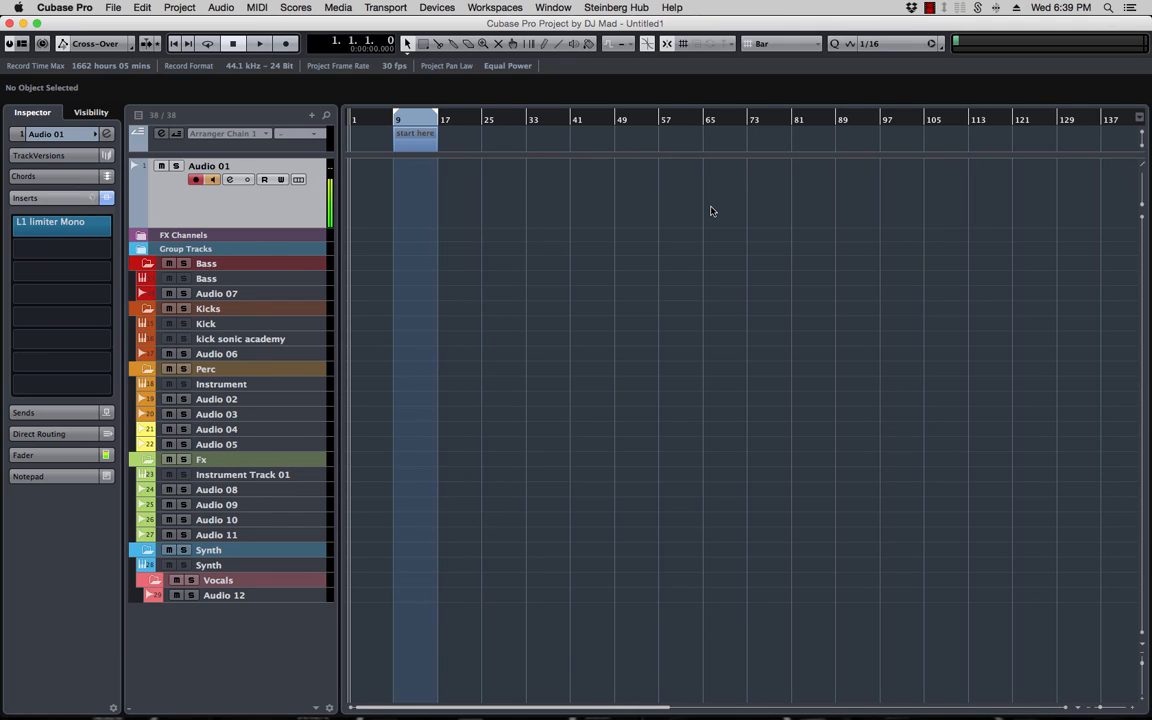
pyautogui.click(929, 8)
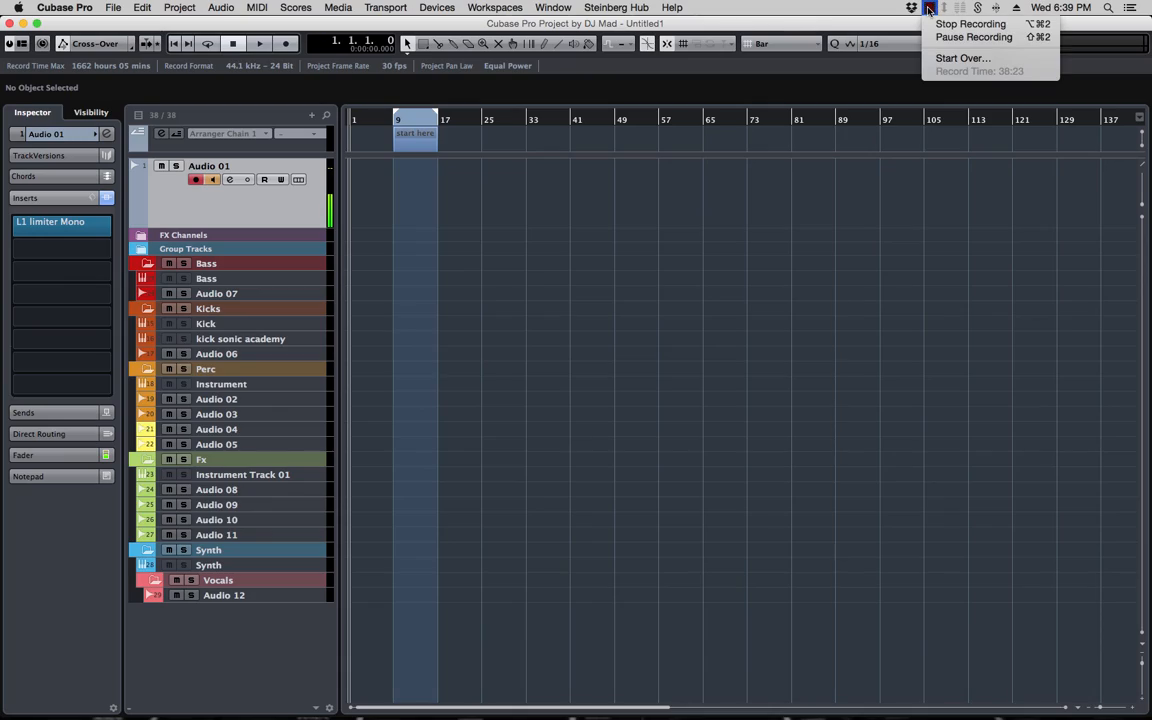